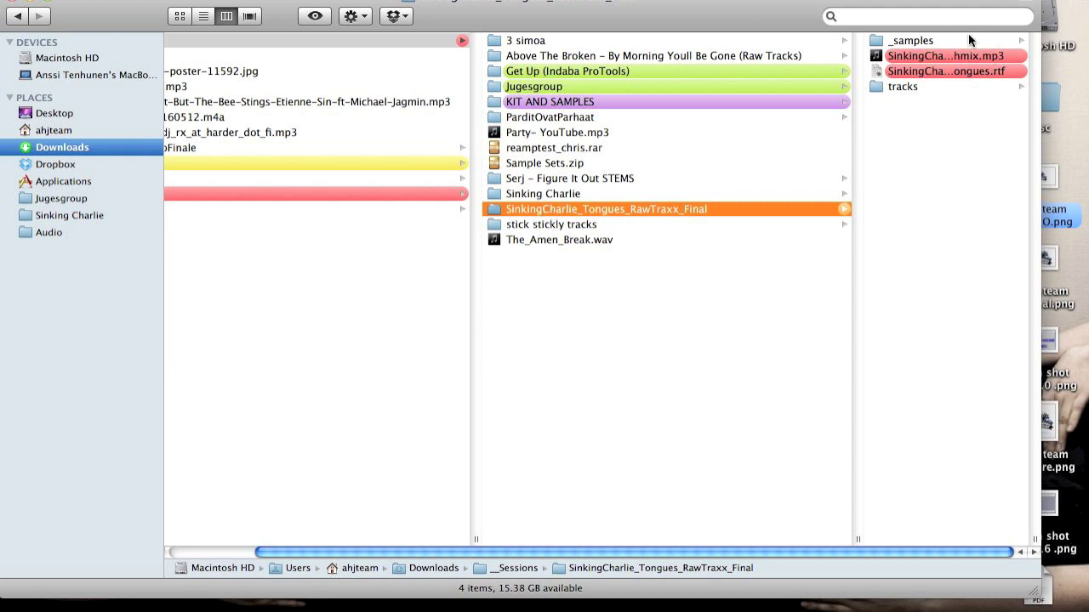
Step: Look through the drum-hit subfolders, starting with bd and ft, inside the _samples folder
click(917, 40)
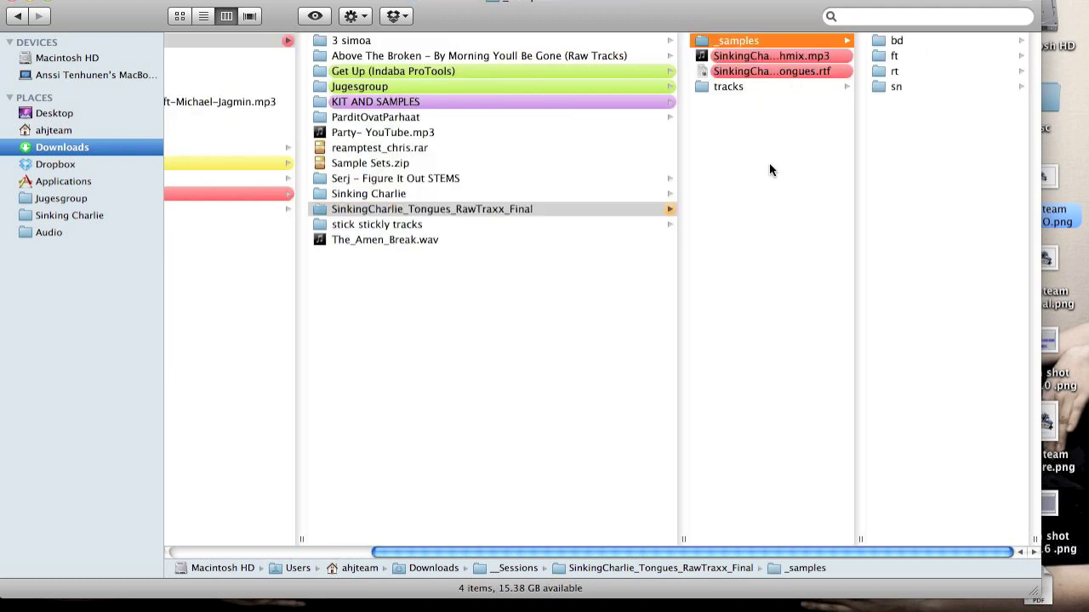
click(894, 40)
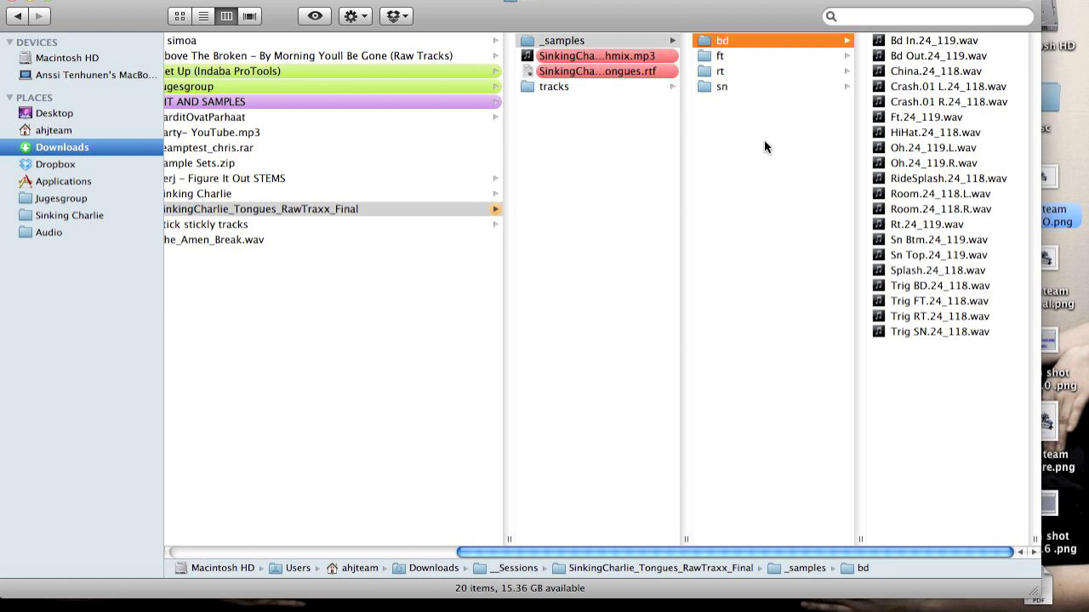
key(Down)
key(Down)
key(Down)
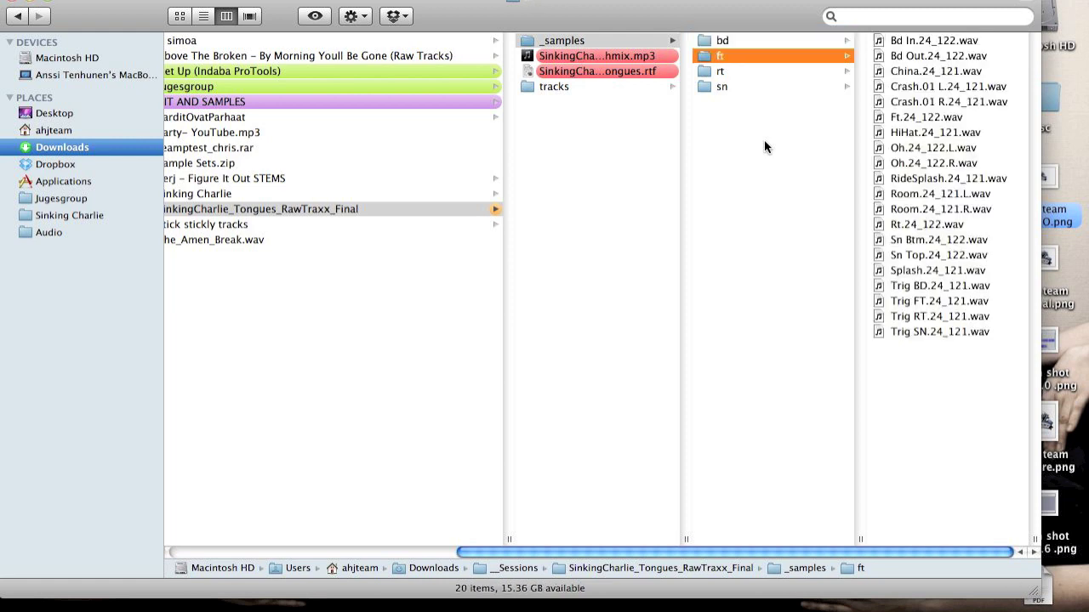
key(Left)
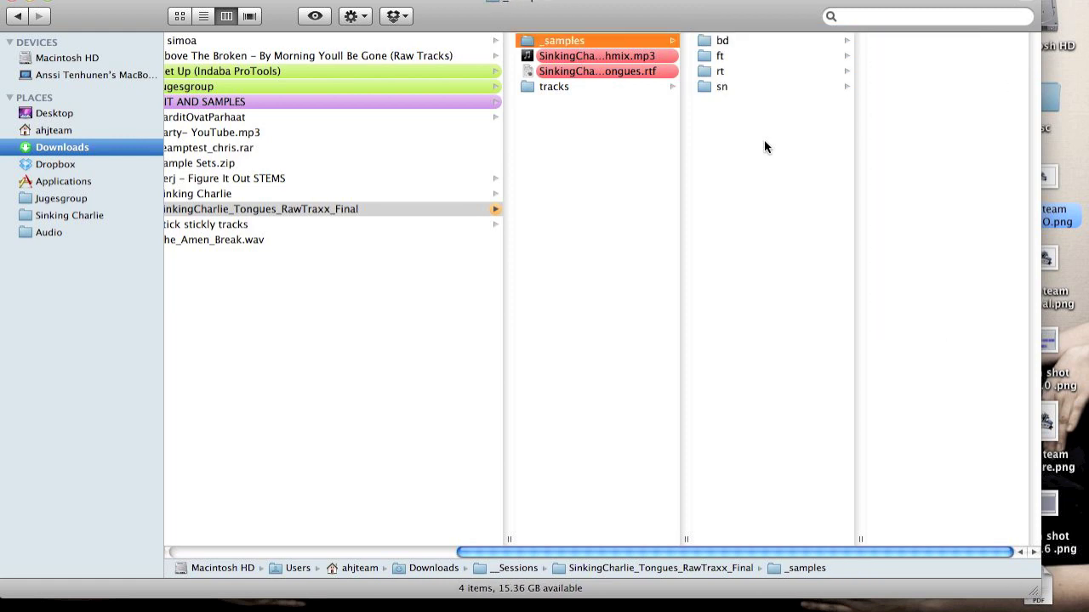
Step: Preview the rough mix SinkingCharlie_Tongues_roughmix.mp3 briefly and close the preview
key(Down)
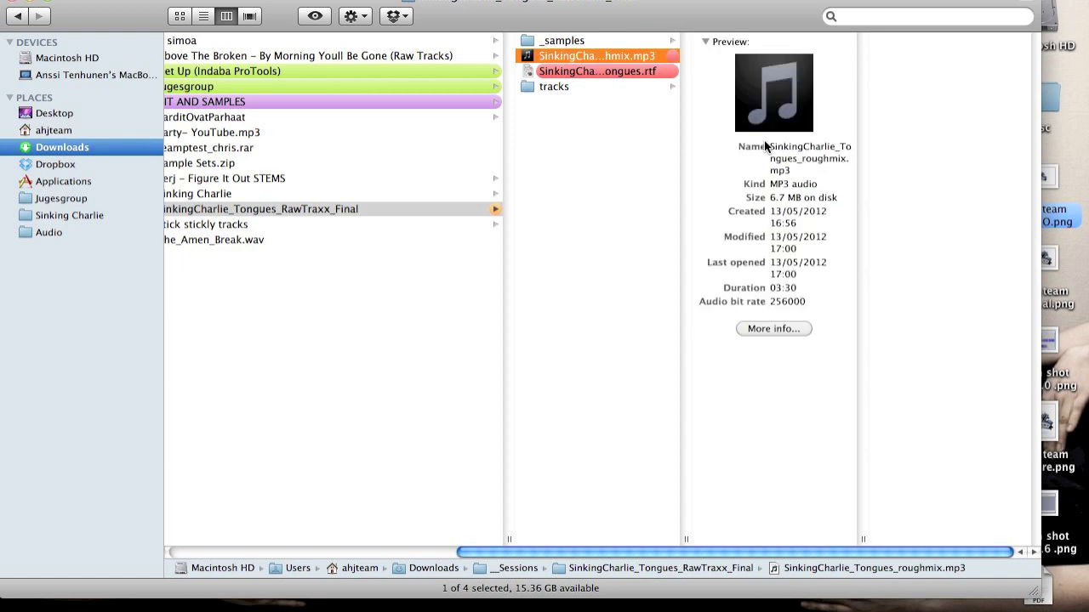
key(space)
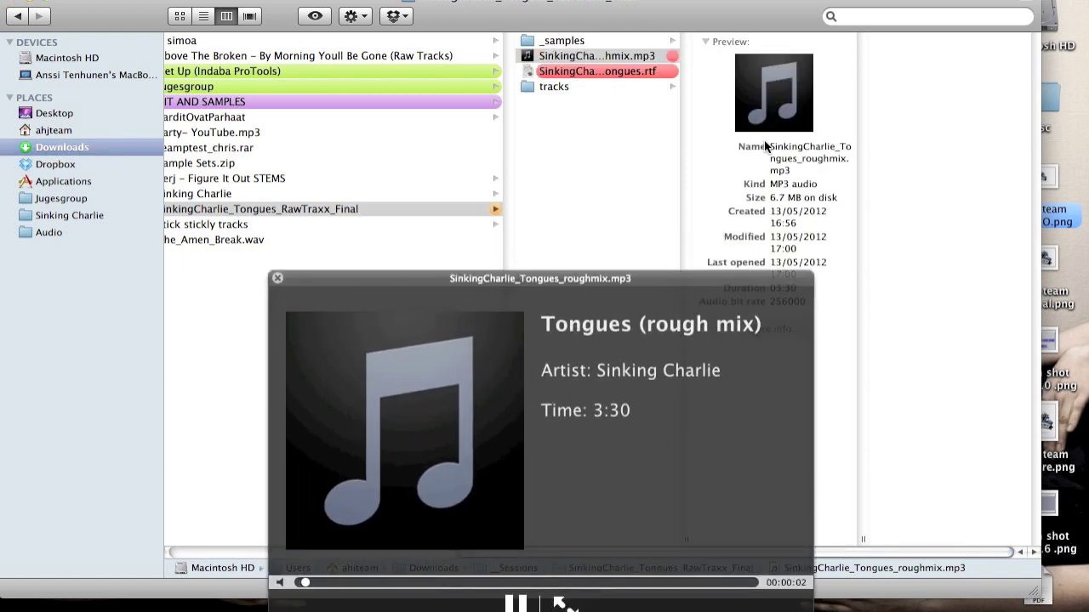
key(space)
Step: Open SinkingCharlie_Tongues.rtf and highlight AUDIENCE PERSPECTIVE in its DRUMS section while reading the notes
key(Down)
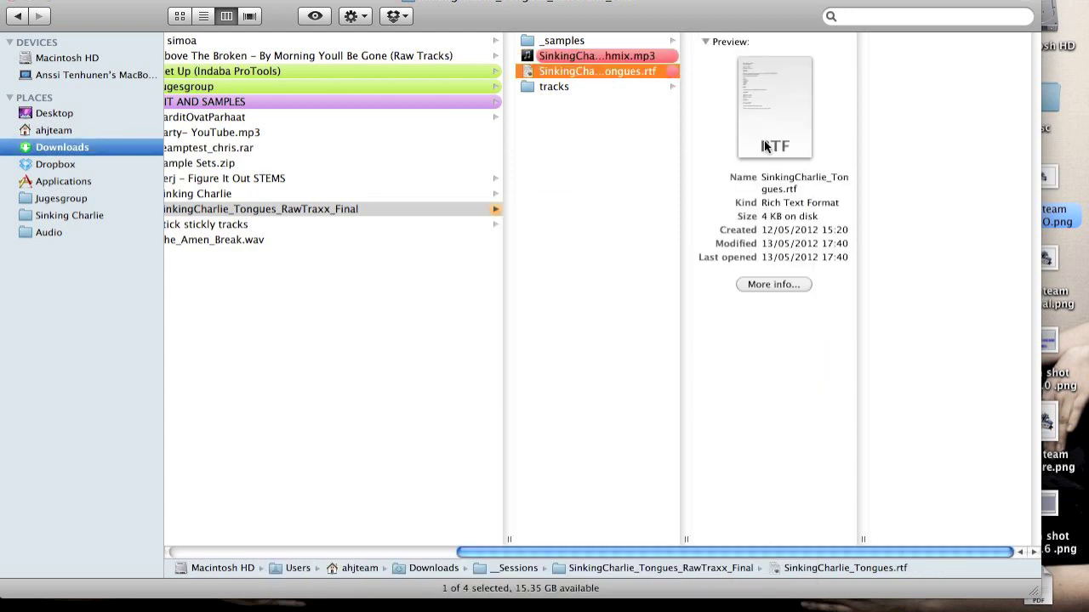
key(space)
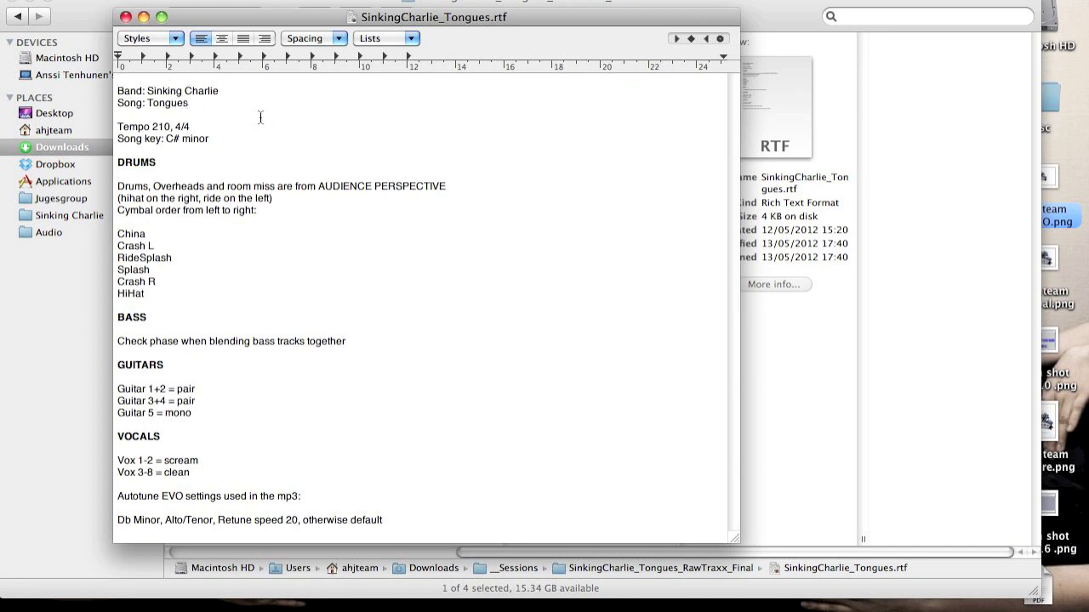
click(223, 139)
drag(488, 189, 319, 189)
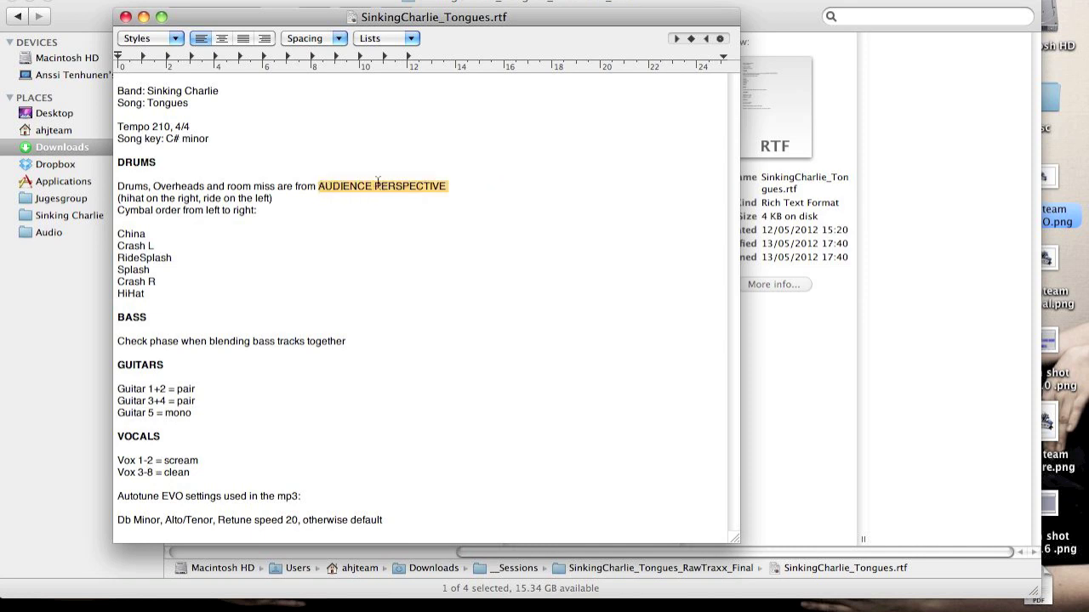
click(490, 190)
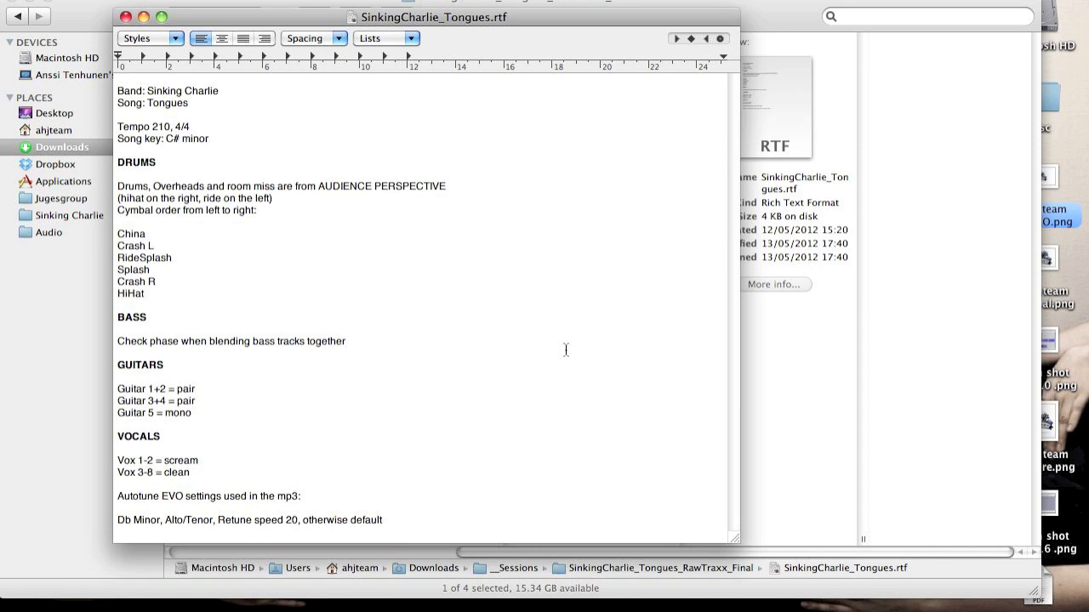
Step: Highlight the Vox 1-2 and Vox 3-8 lines one at a time in the VOCALS section, and close the notes
key(Right)
key(Down)
key(Down)
key(Down)
key(Down)
key(Down)
key(Down)
key(shift+Down)
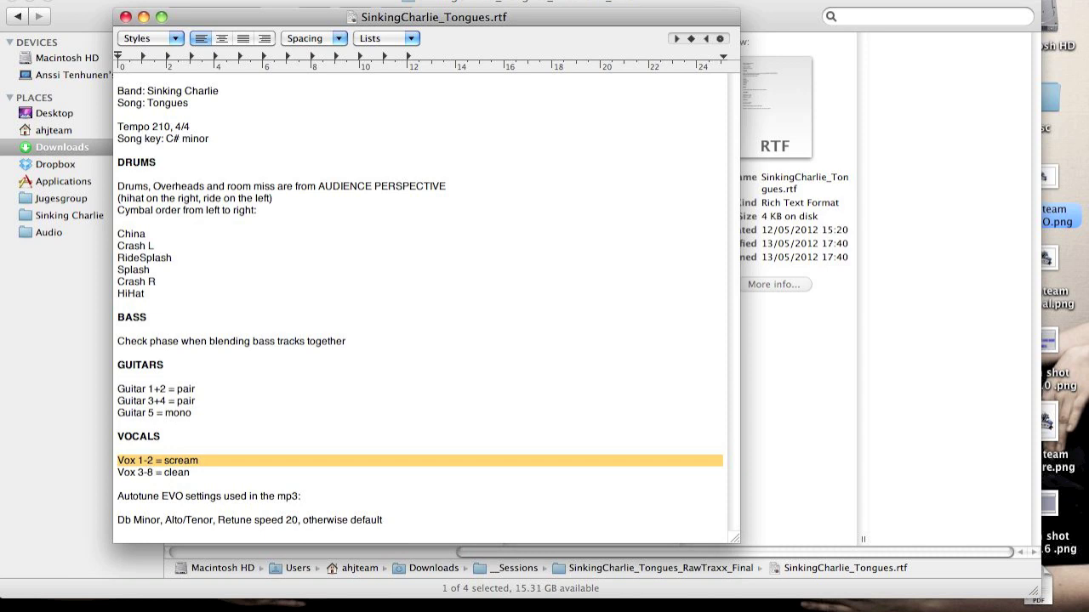
key(Right)
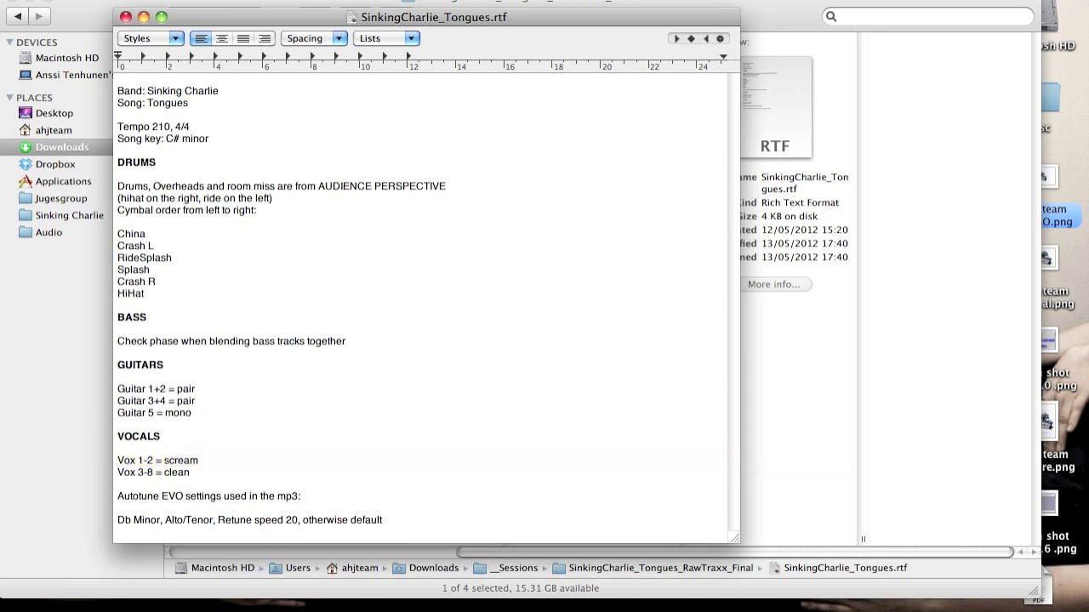
key(shift+Down)
key(Right)
click(125, 17)
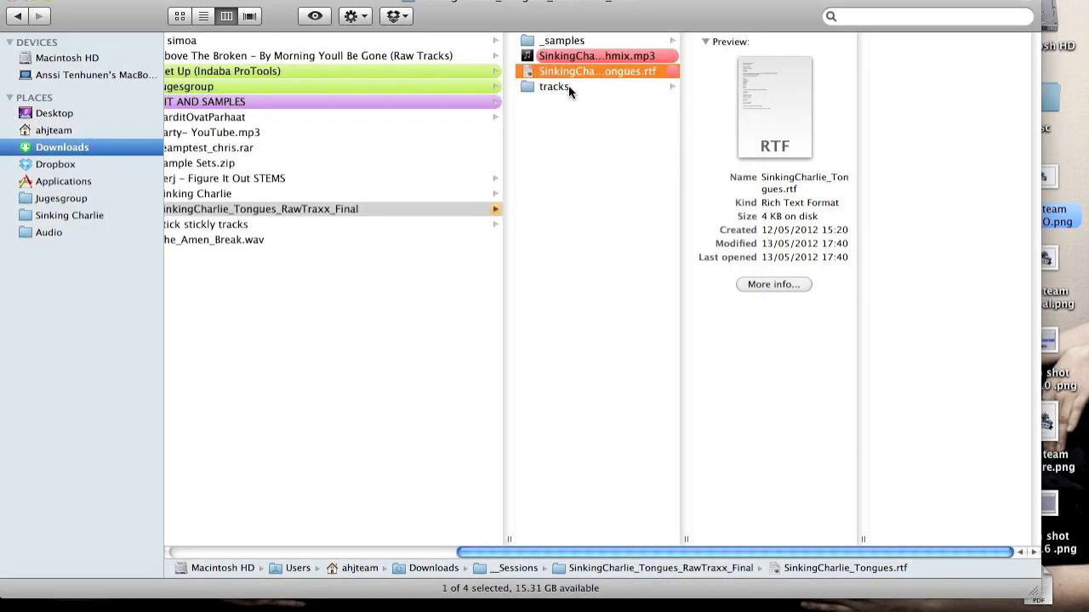
Step: Look through the Drums, Bass, Guitars, Synths and Vocals subfolders of the tracks folder
click(567, 88)
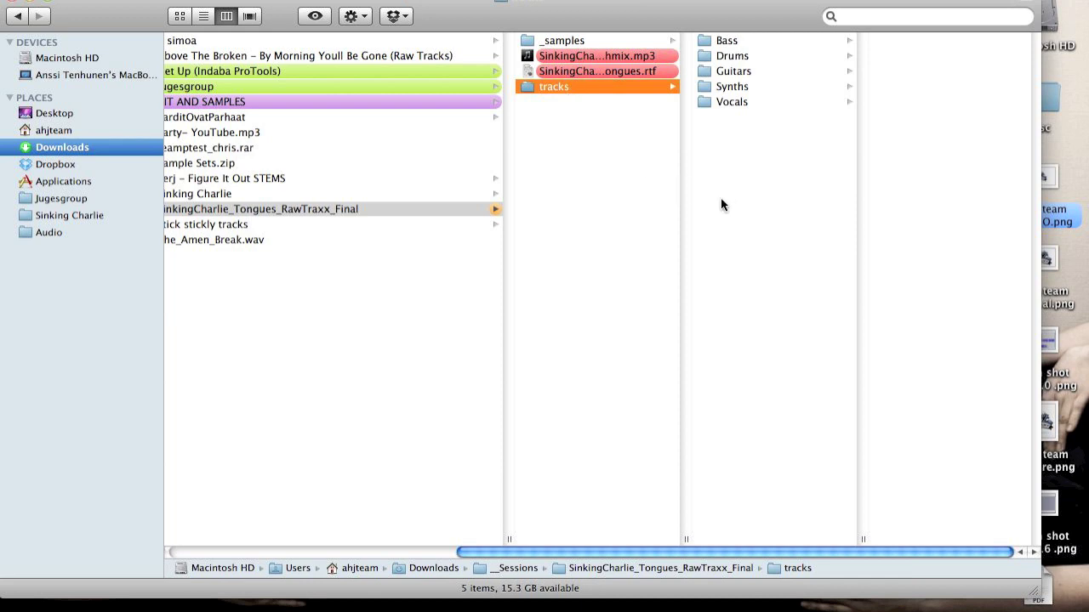
click(727, 57)
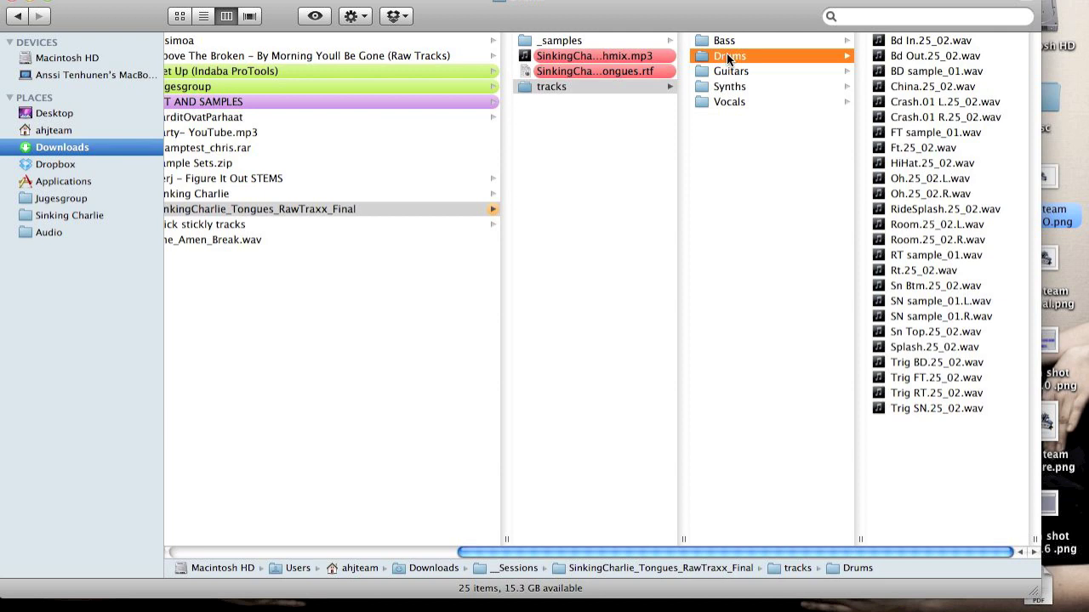
key(Up)
key(Down)
key(Down)
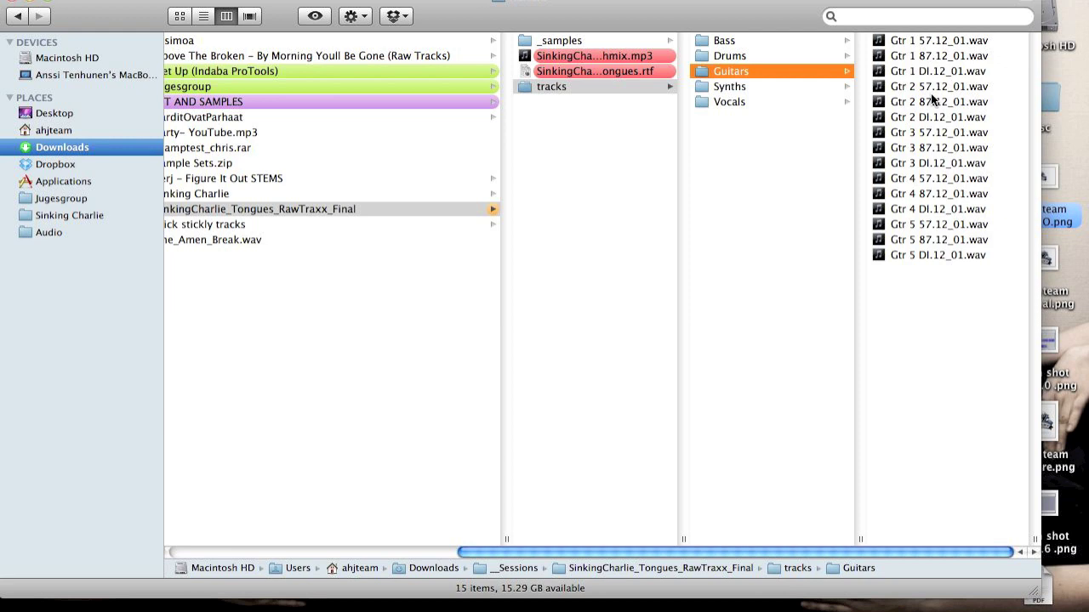
key(Down)
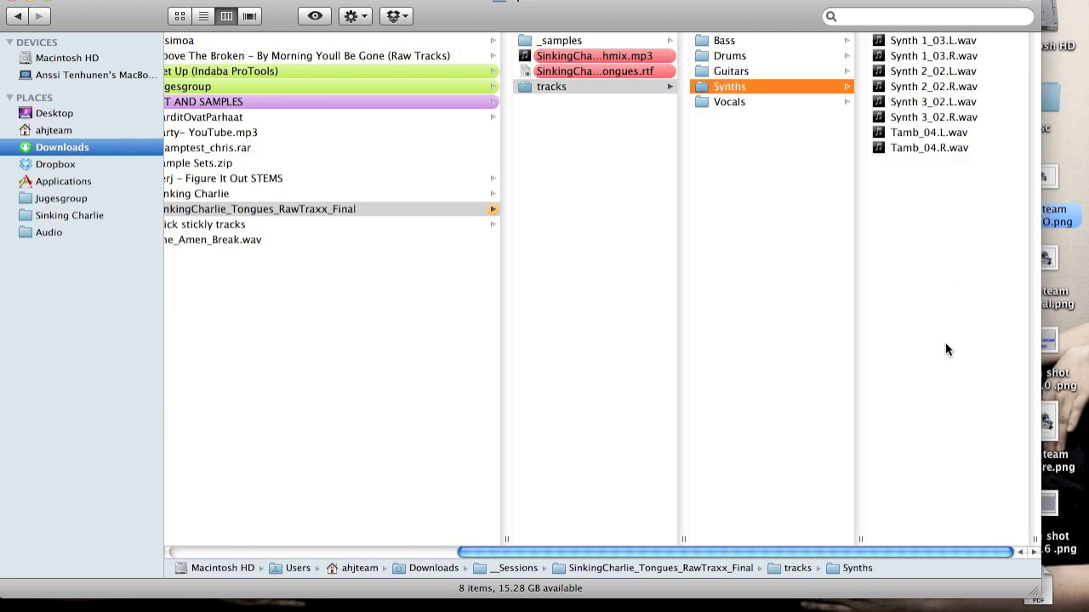
key(Down)
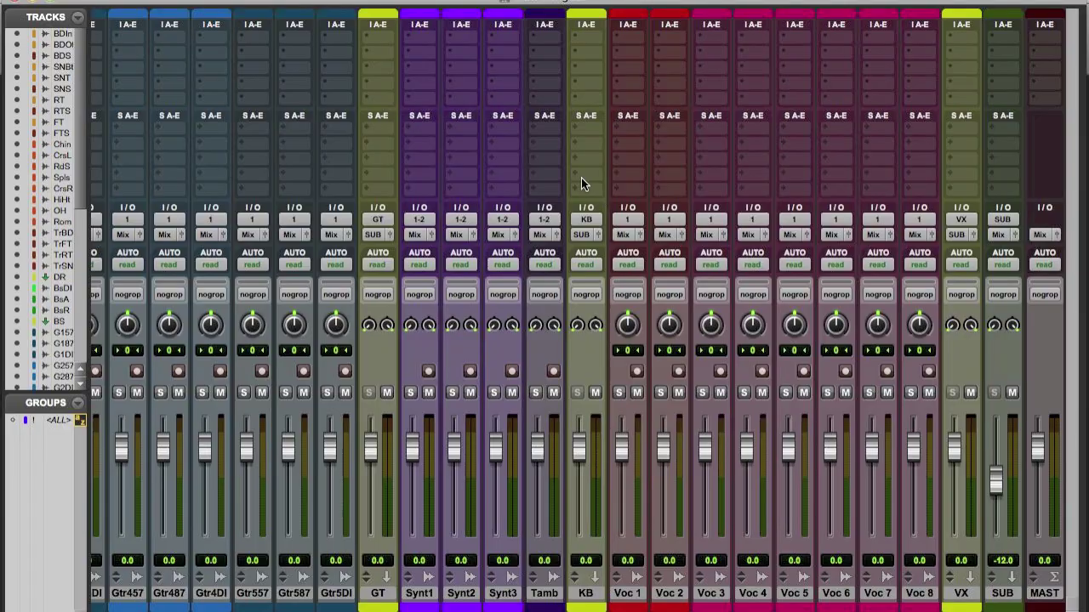
Step: Switch to the Pro Tools mix window and examine the channel strips from the drums through to the master
scroll(678, 298, left, 15)
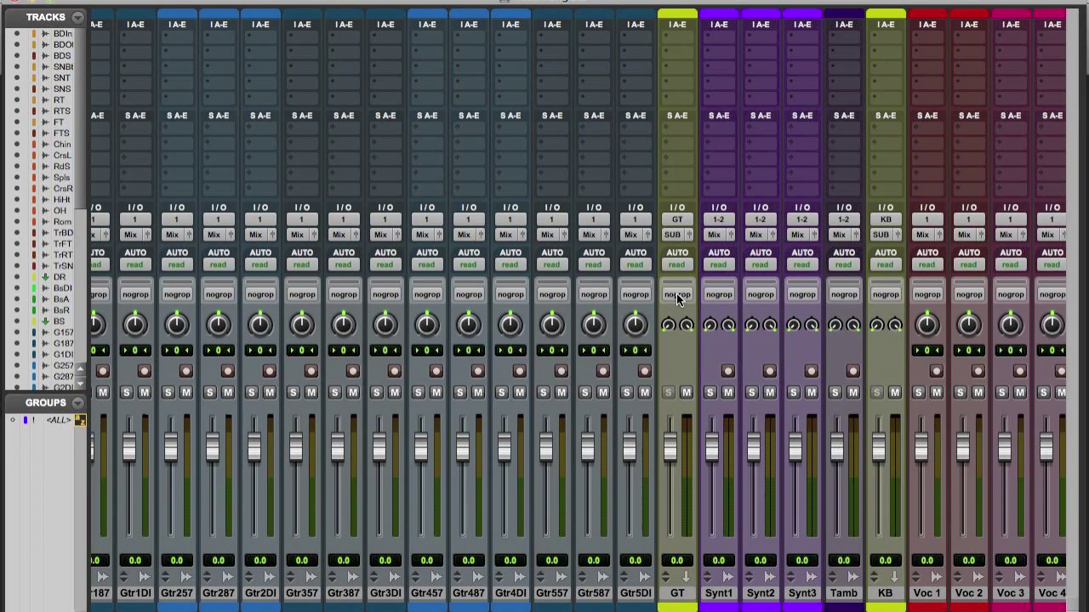
scroll(678, 298, left, 16)
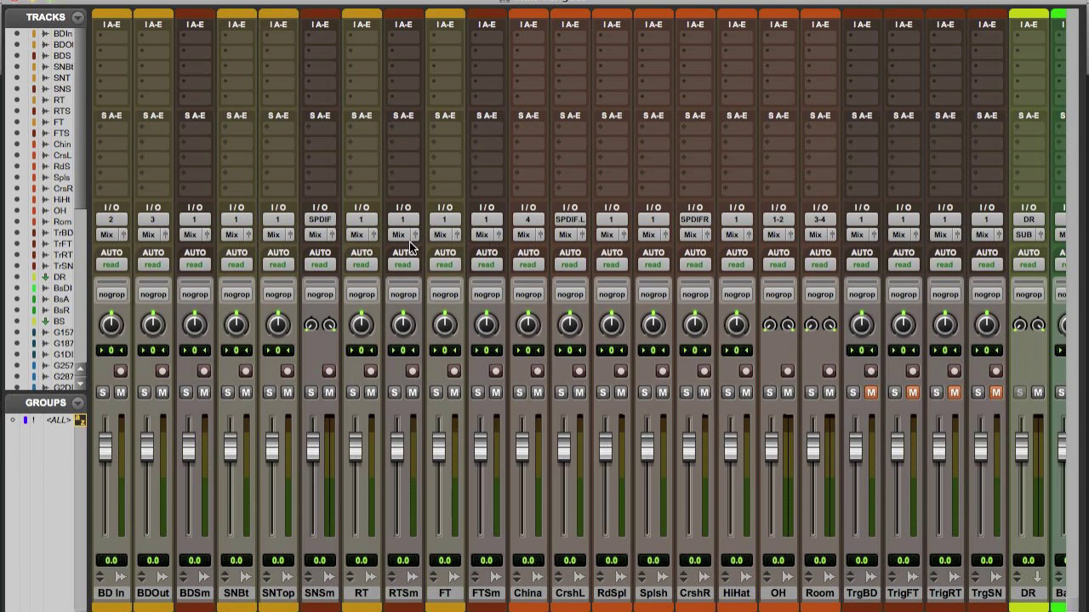
scroll(355, 486, right, 20)
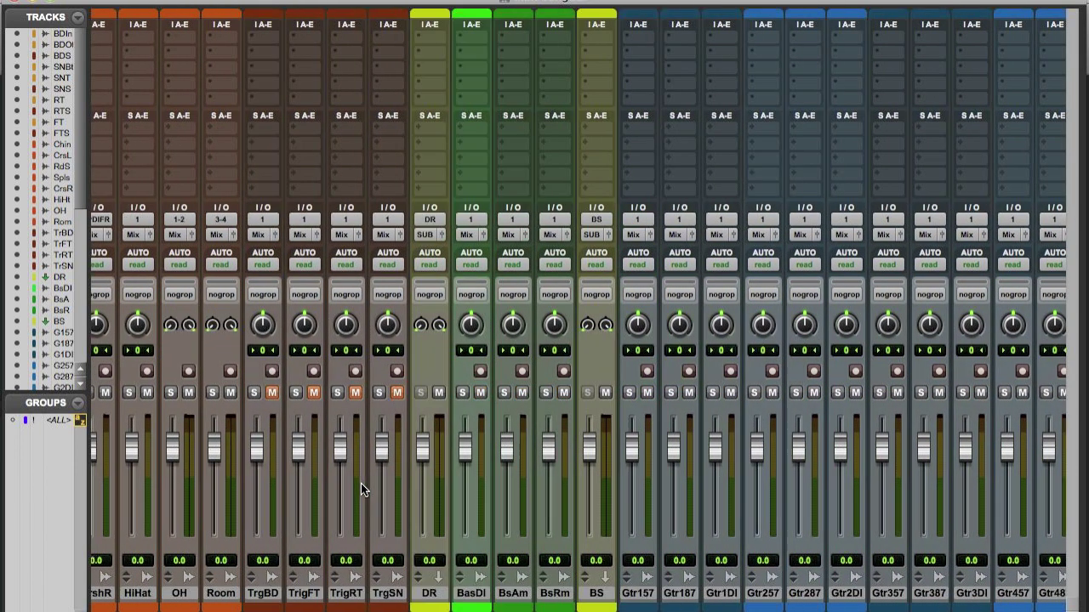
scroll(361, 483, right, 7)
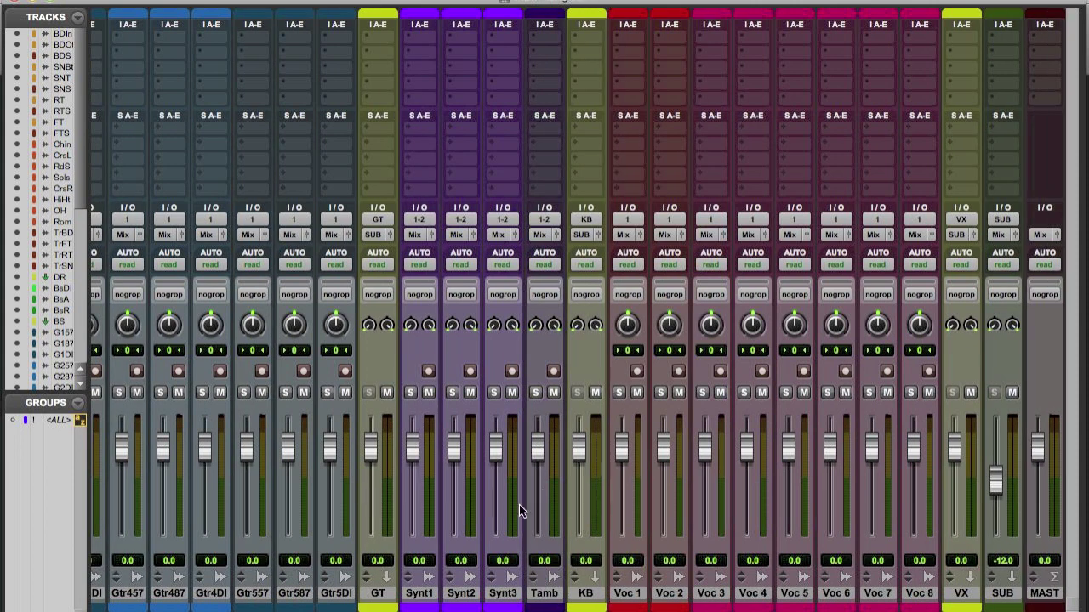
click(963, 594)
scroll(598, 536, left, 20)
scroll(597, 550, left, 15)
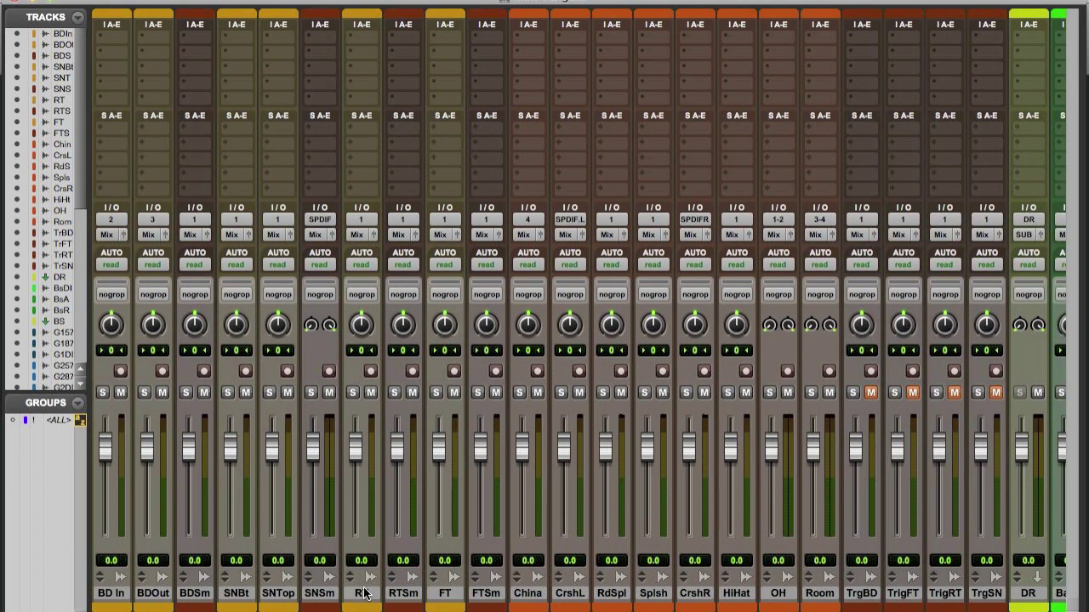
Step: Select all drum tracks from BD In through TrgSN, followed by the DR track on its own
click(109, 593)
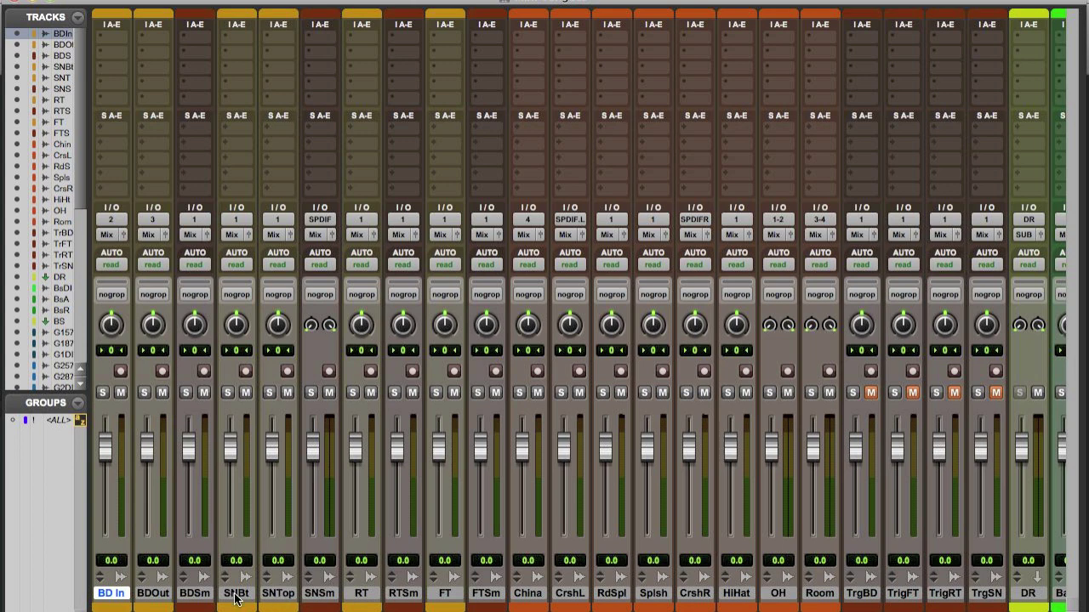
scroll(230, 595, right, 4)
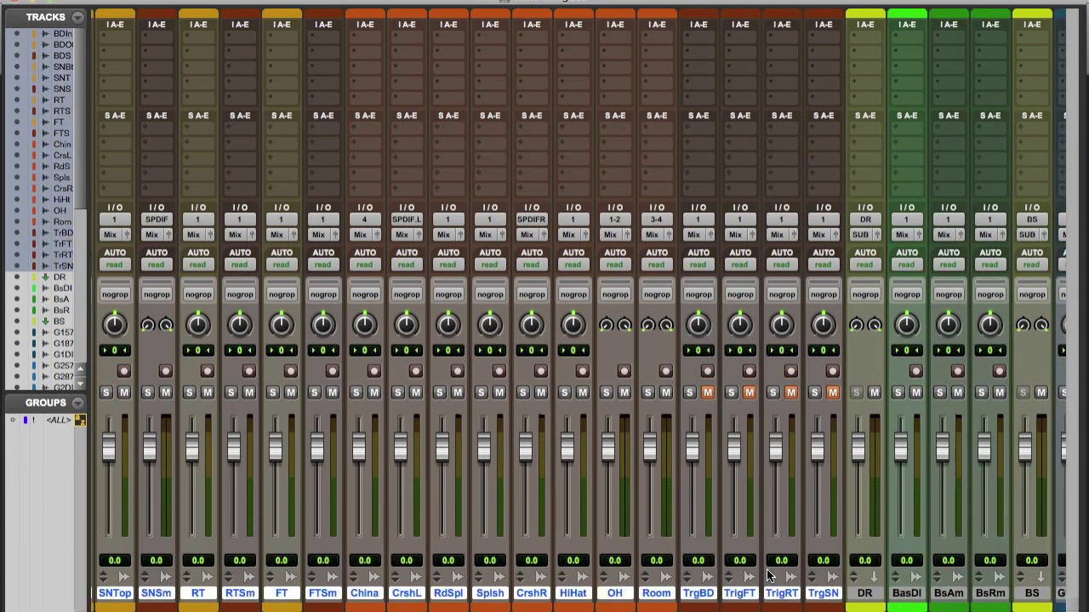
scroll(782, 586, left, 4)
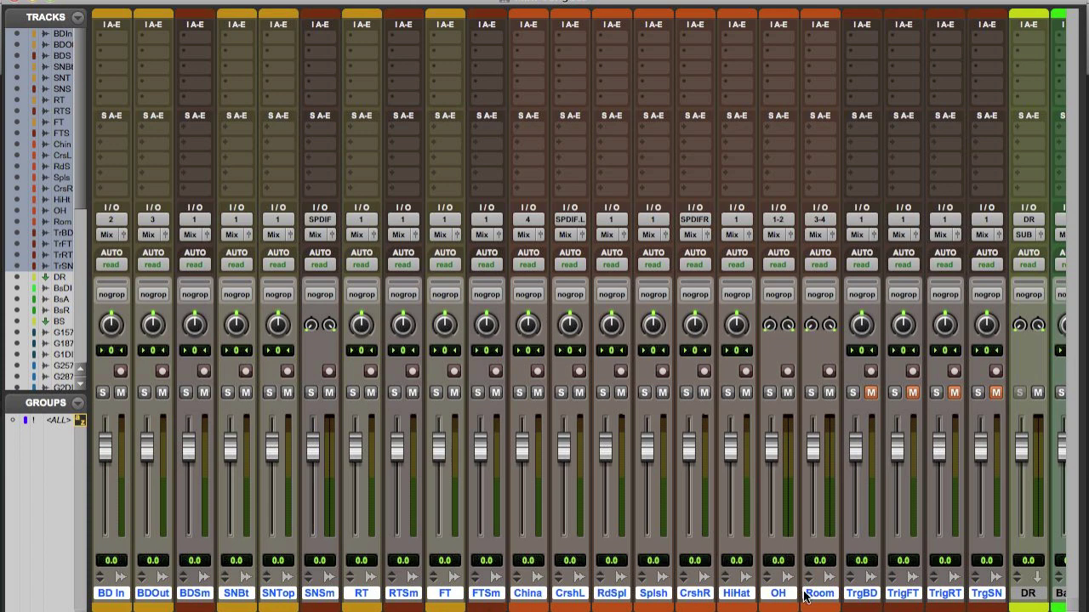
click(1039, 599)
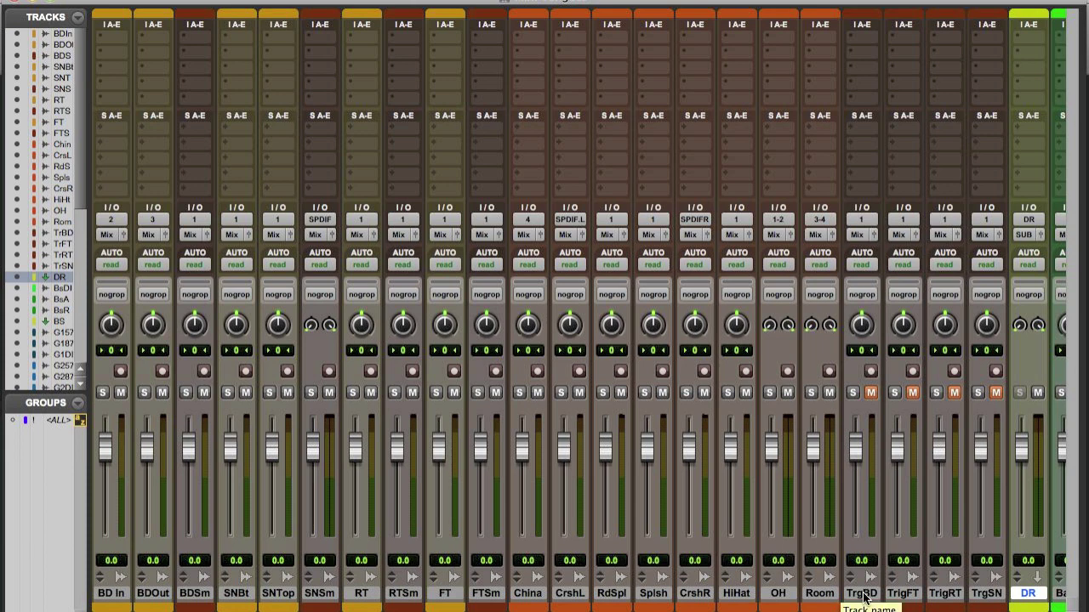
Step: Select the BasDI, Gtr157 and Tamb tracks one after another to point out the bass, guitar and synth sections
scroll(850, 596, right, 5)
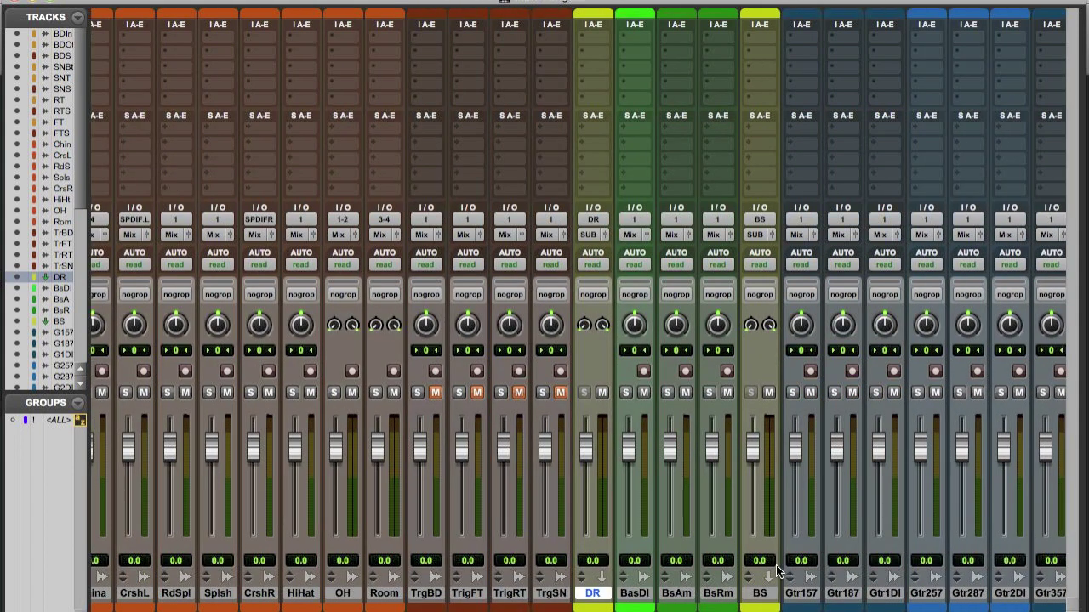
click(632, 596)
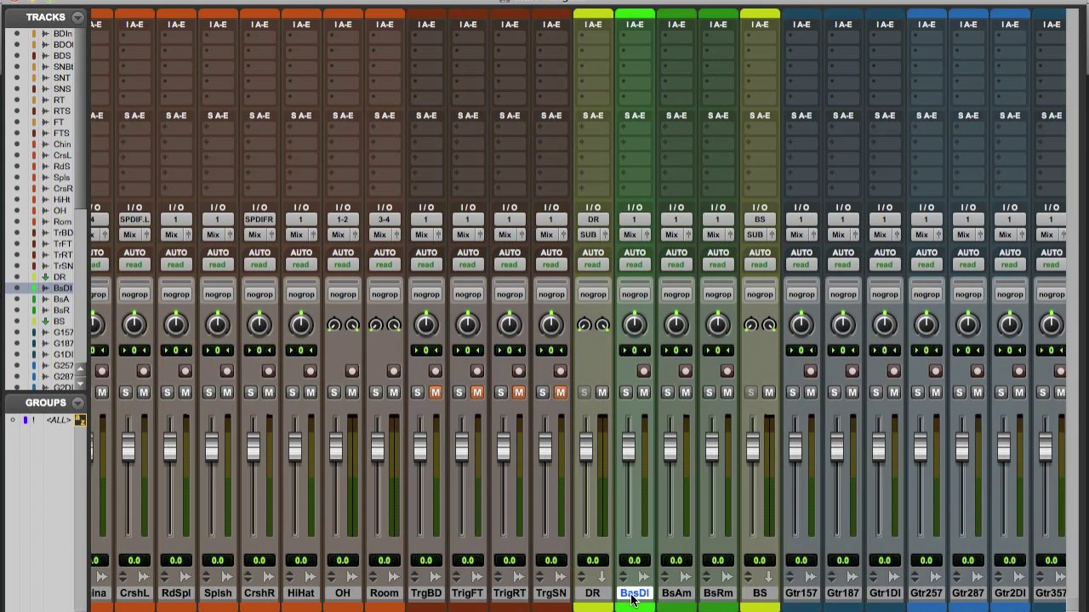
click(794, 595)
scroll(822, 600, right, 5)
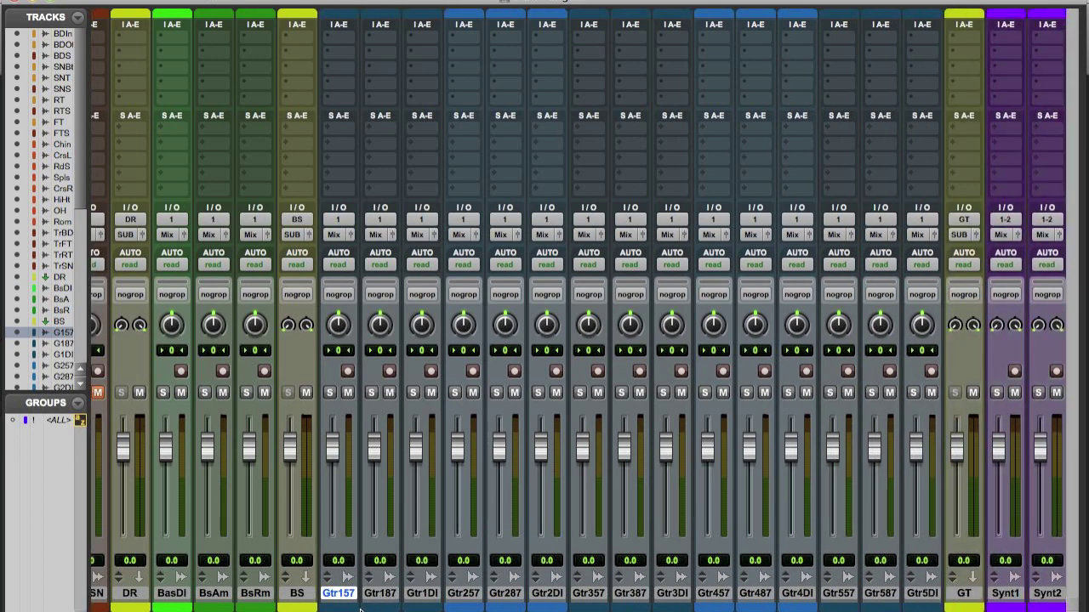
scroll(339, 605, right, 4)
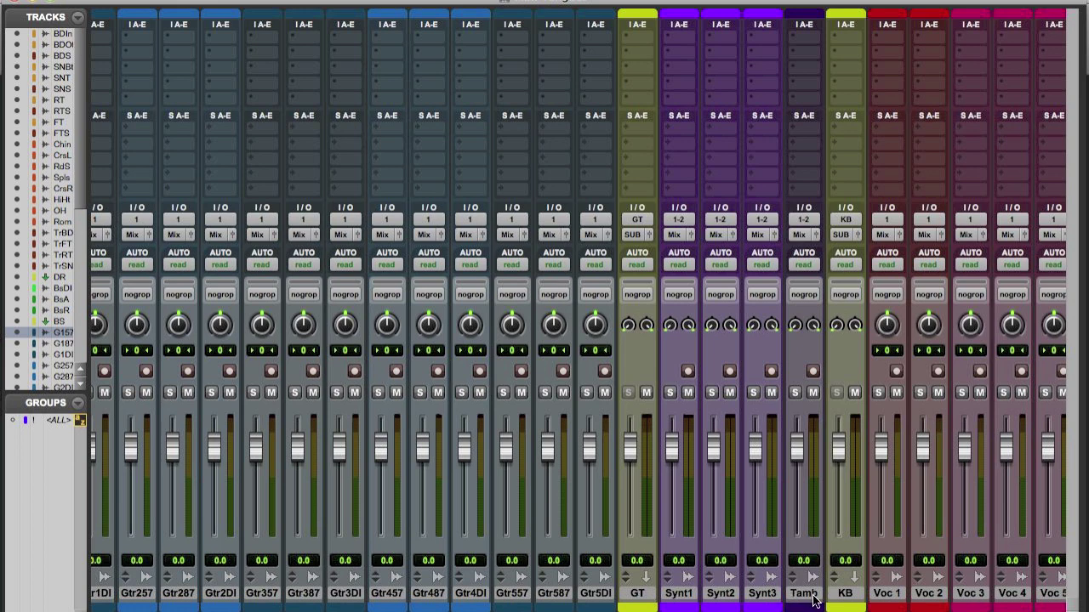
click(814, 595)
Step: Select the Voc 1 track, followed by the range Voc 3 through Voc 8
scroll(904, 587, right, 1)
scroll(897, 587, right, 1)
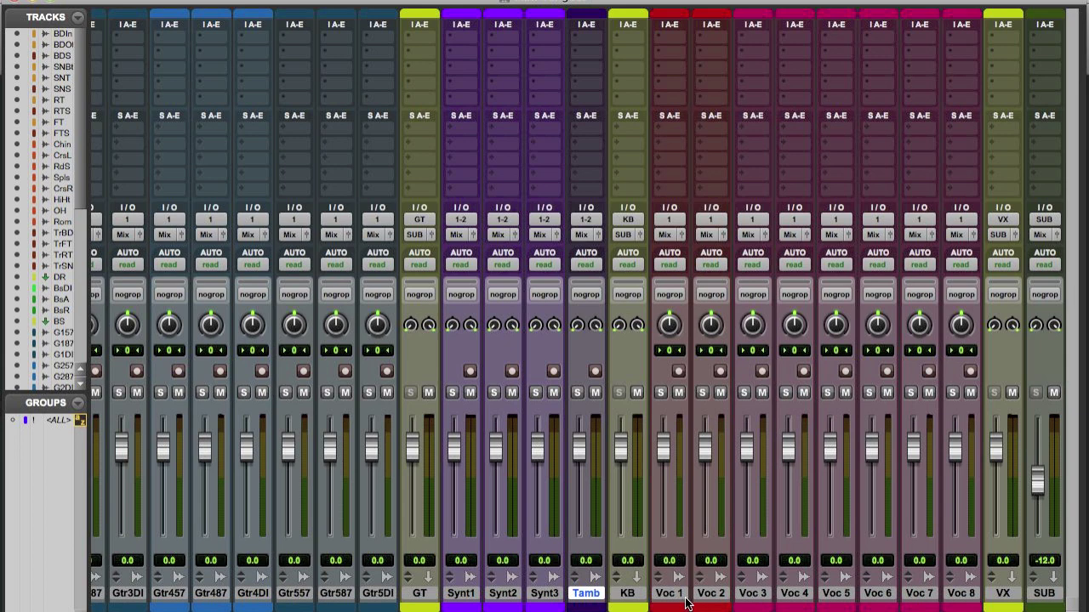
scroll(685, 600, right, 1)
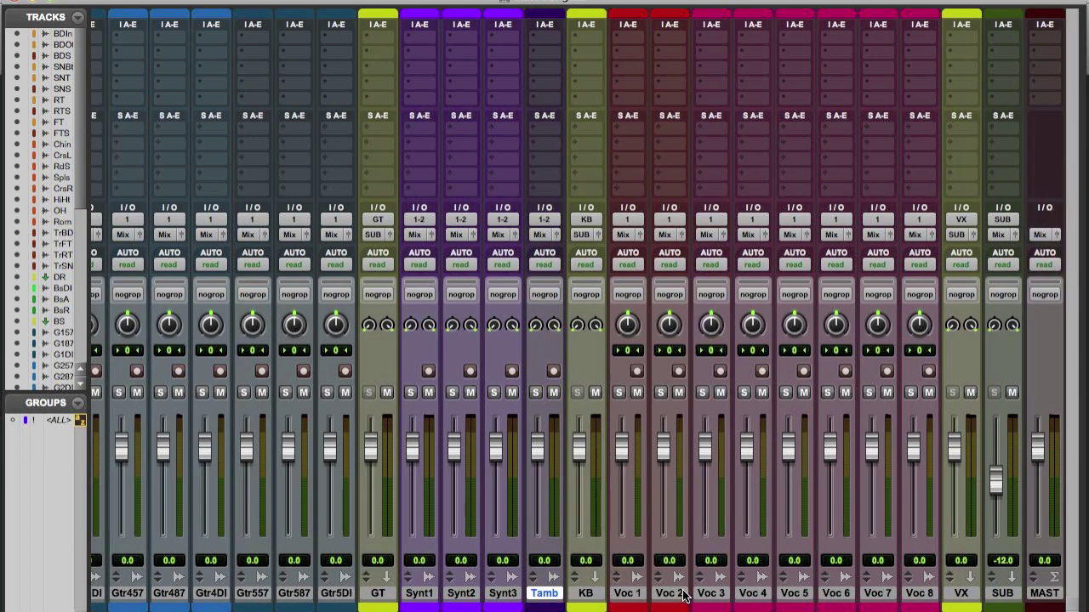
click(620, 597)
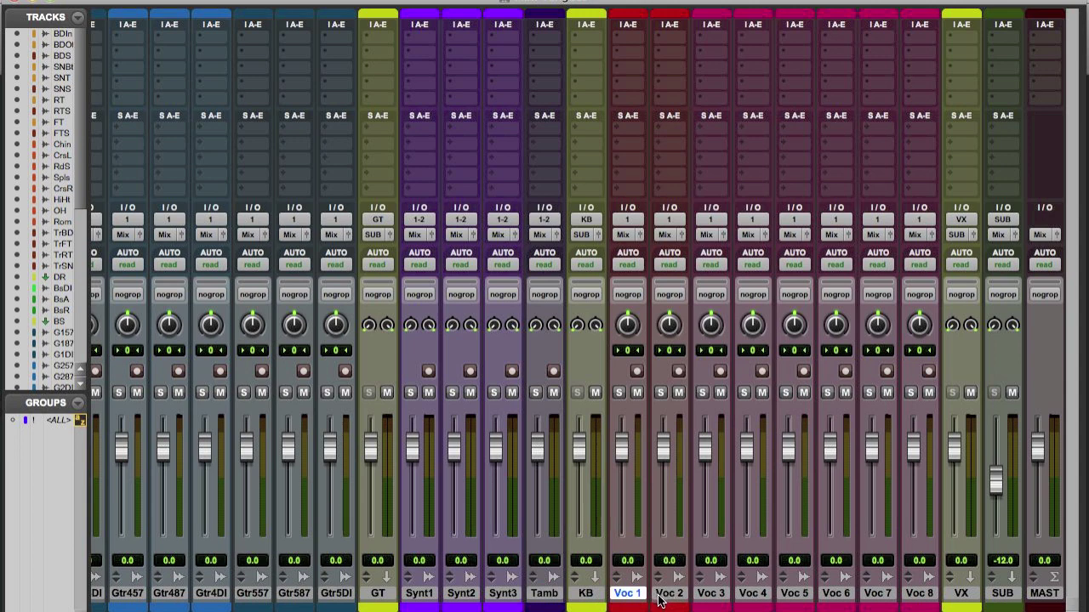
click(710, 597)
shift+click(933, 599)
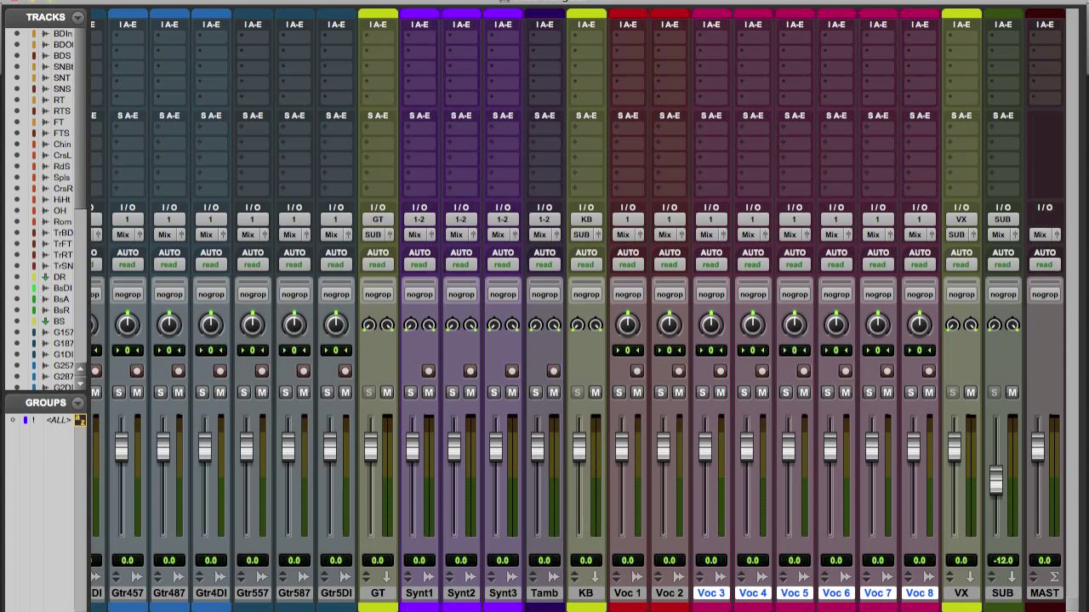
Step: Look over the guitar, bass and drum tracks in the edit window and compare them with the mix window
key(super+equal)
scroll(749, 425, up, 10)
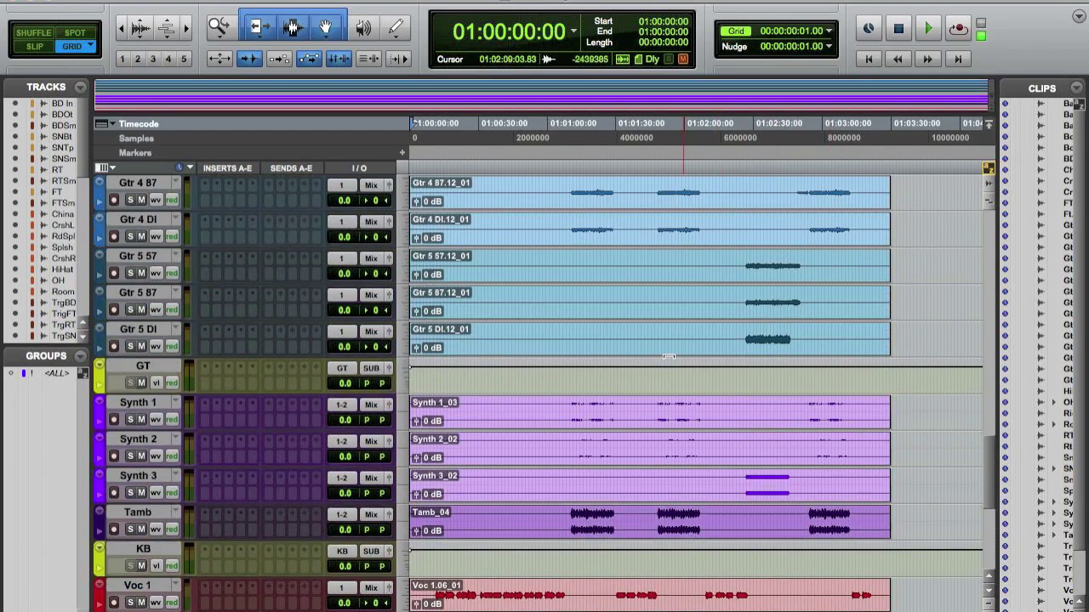
scroll(669, 356, up, 10)
scroll(554, 343, up, 1)
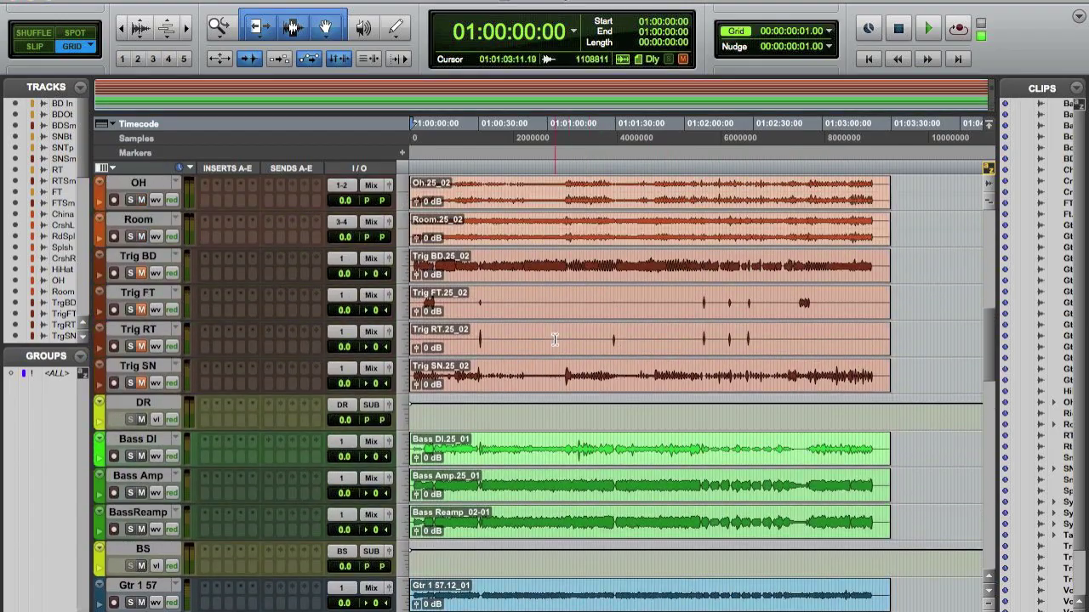
key(super+equal)
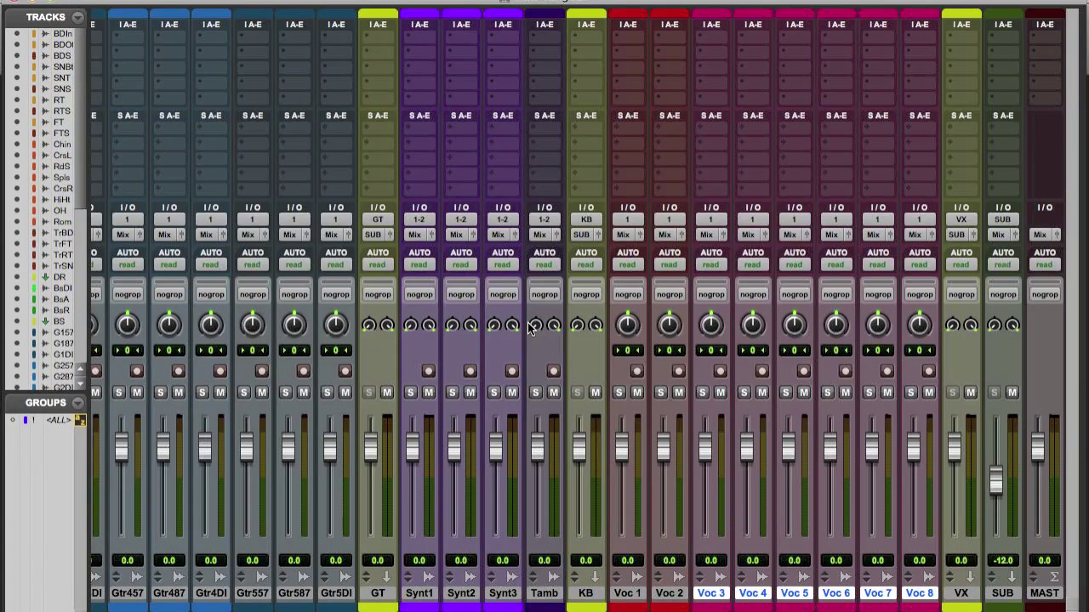
key(super+equal)
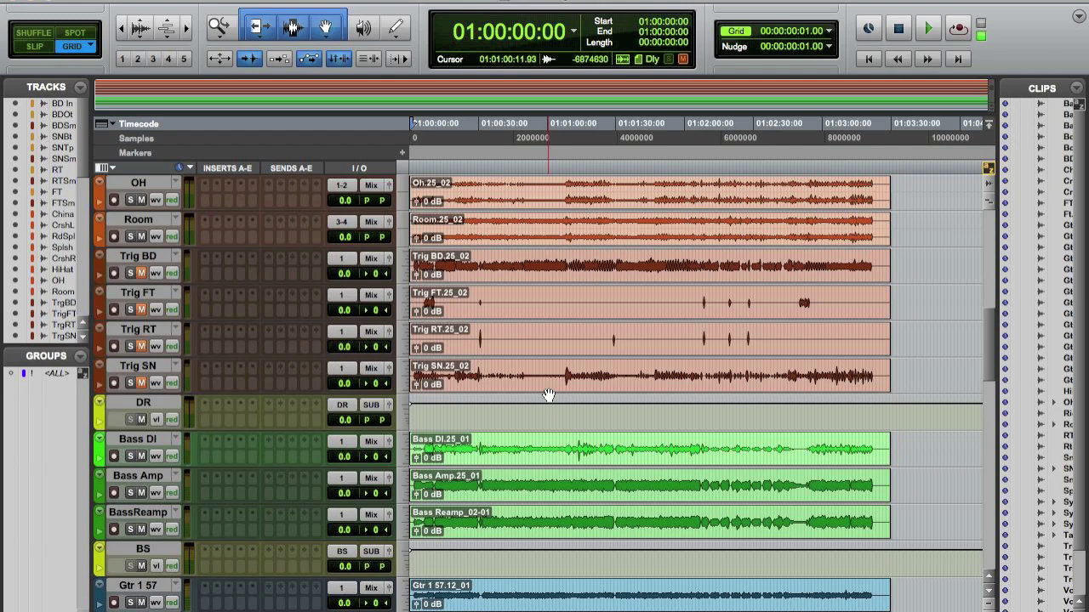
Step: Play the session from the start while looking down the tracks to the vocals, and stop playback
key(space)
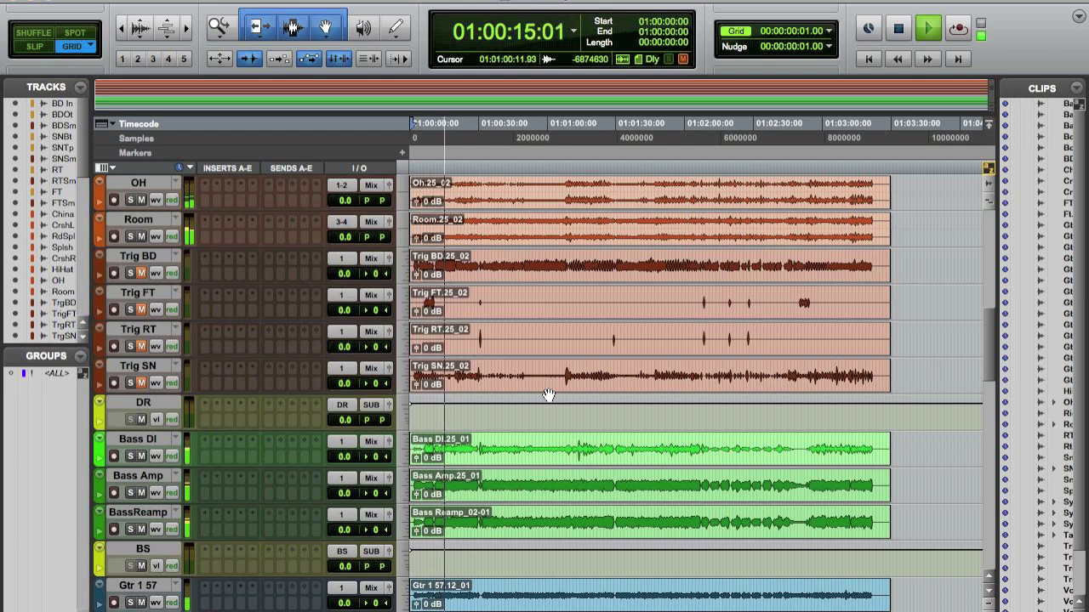
scroll(580, 456, down, 10)
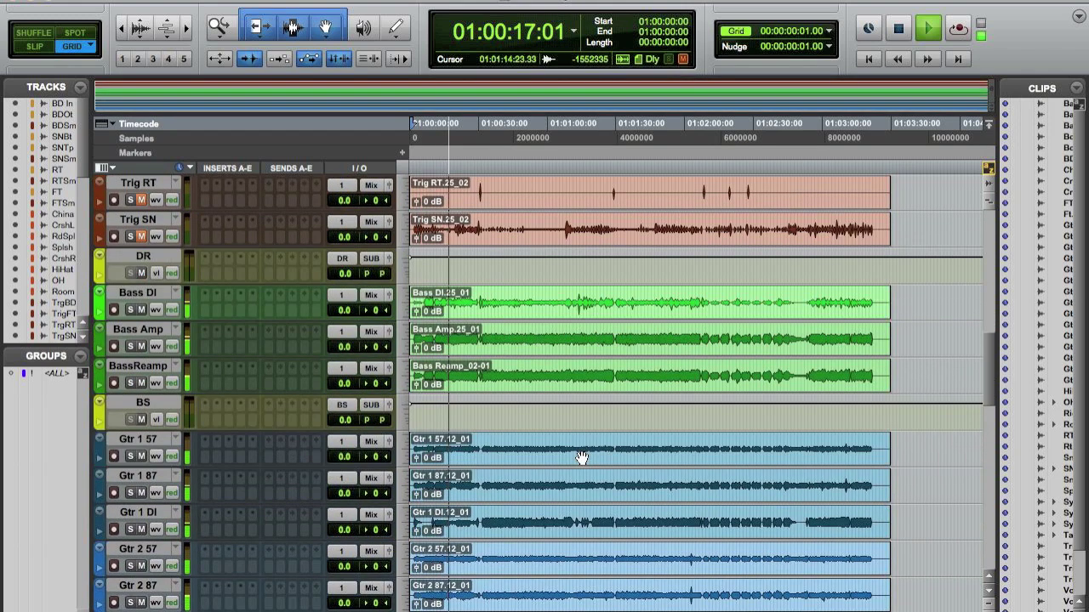
scroll(580, 458, down, 15)
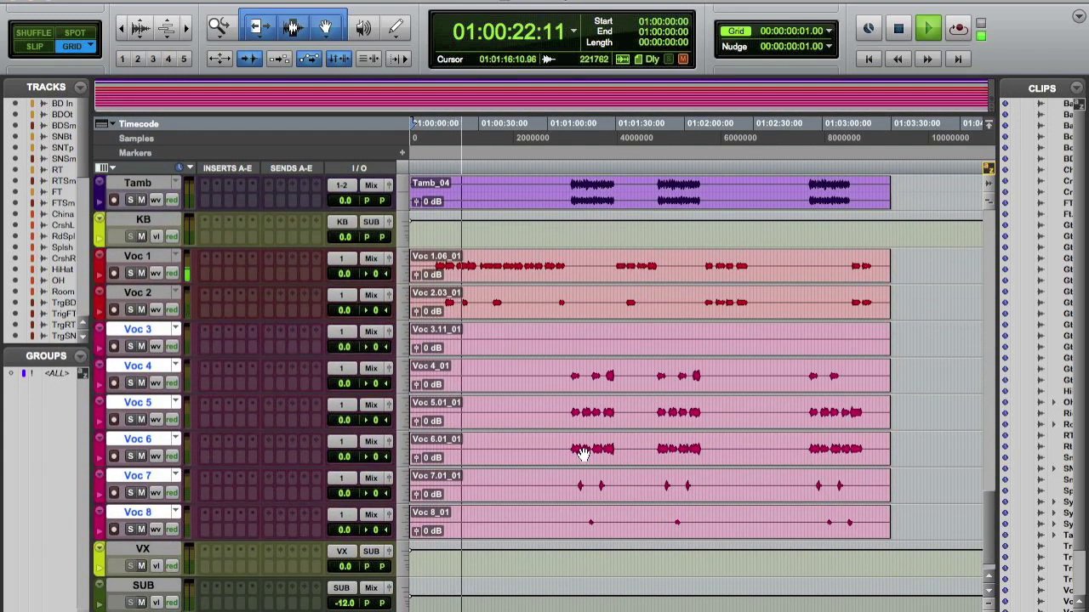
key(space)
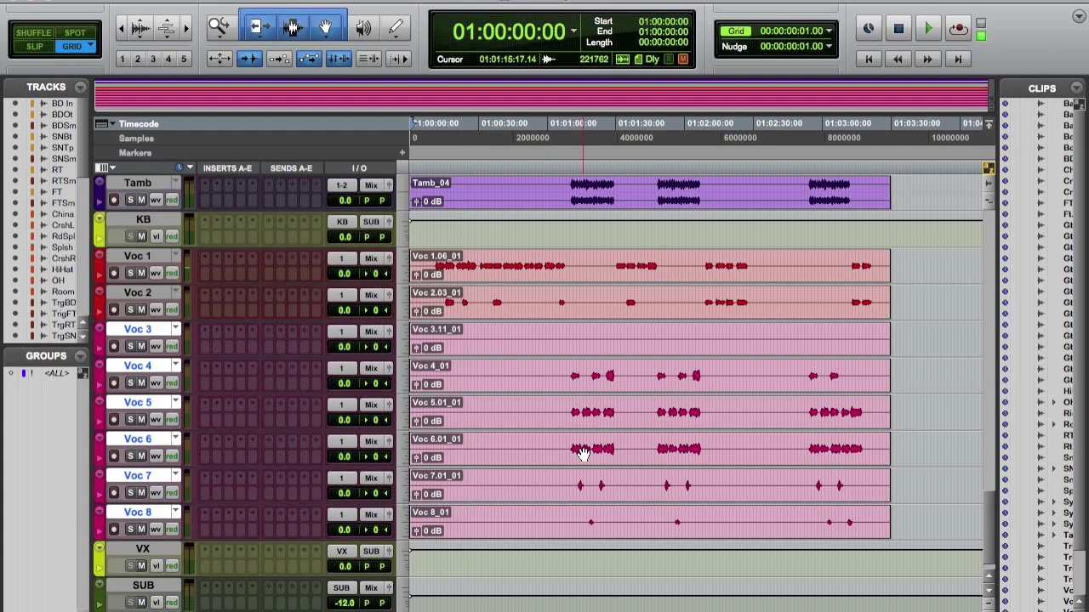
Step: Route the outputs of the Voc 1 through Voc 8 tracks to the VX stereo bus
scroll(582, 454, down, 1)
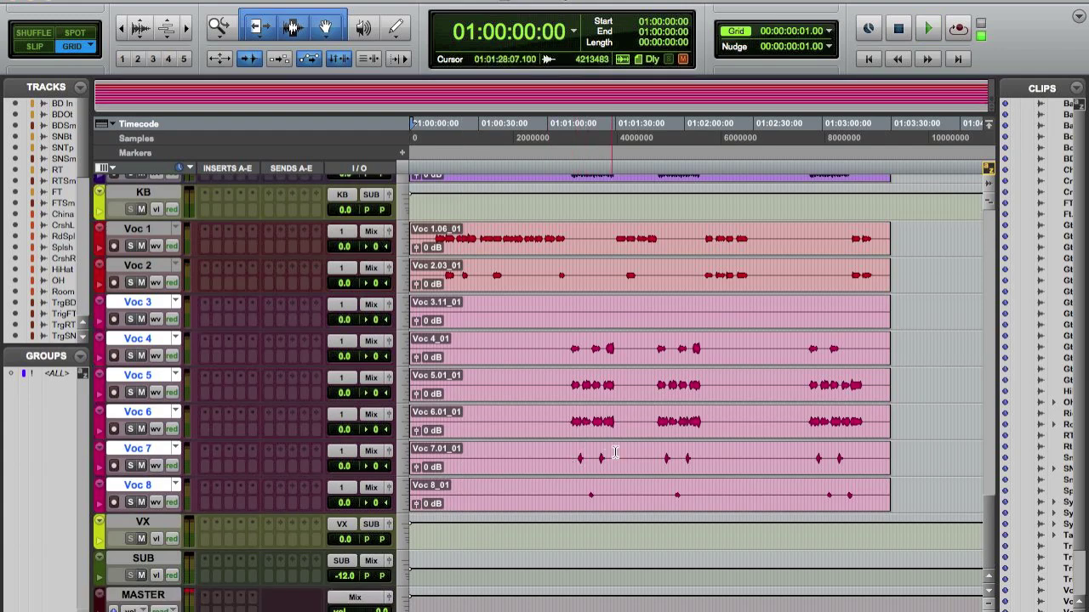
click(127, 231)
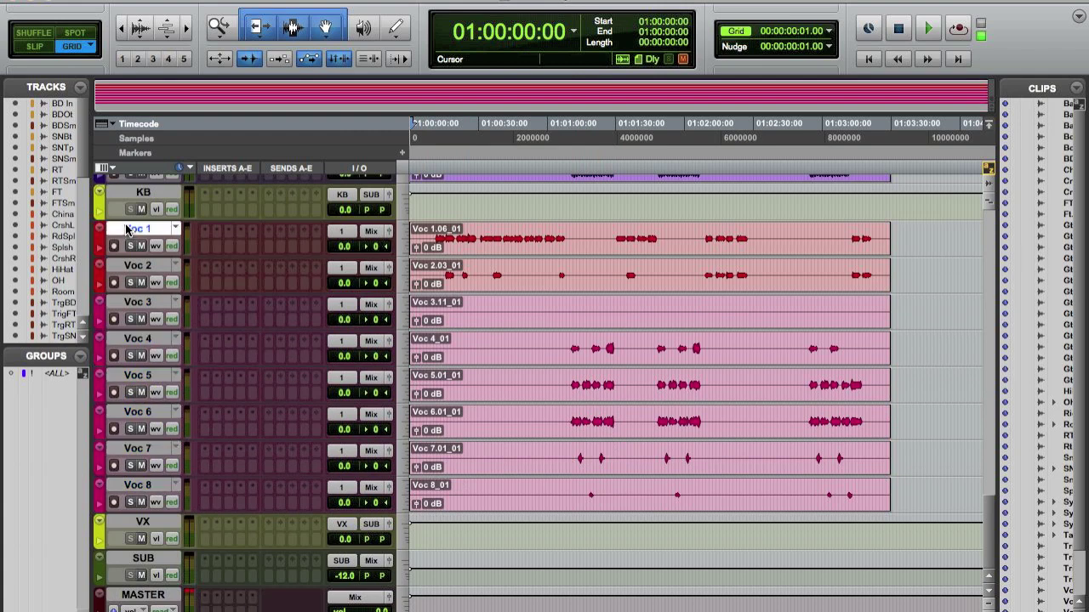
shift+click(147, 490)
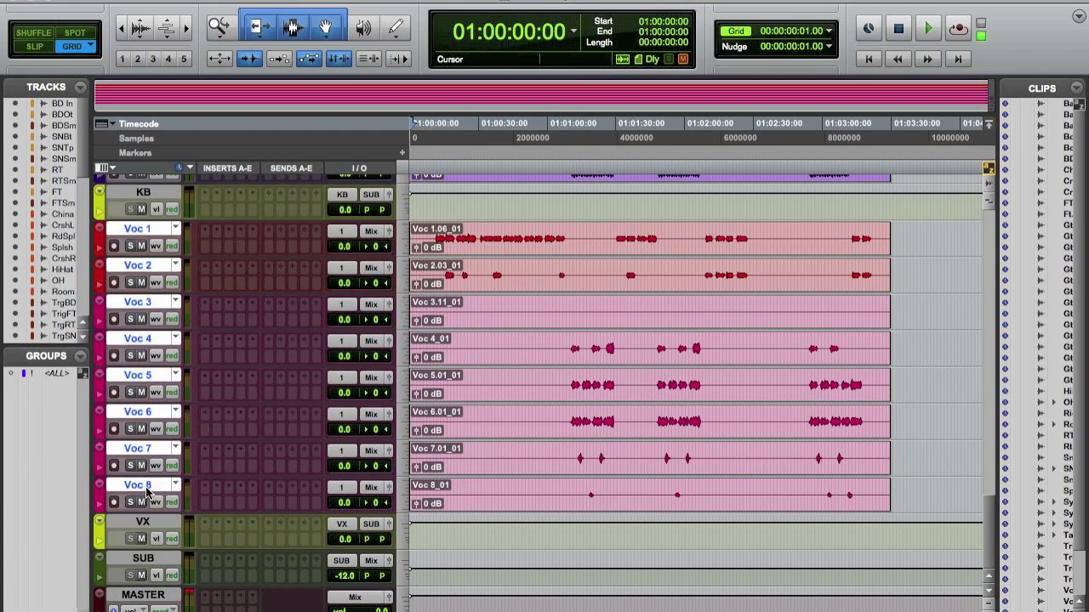
click(371, 232)
mouse_move(408, 247)
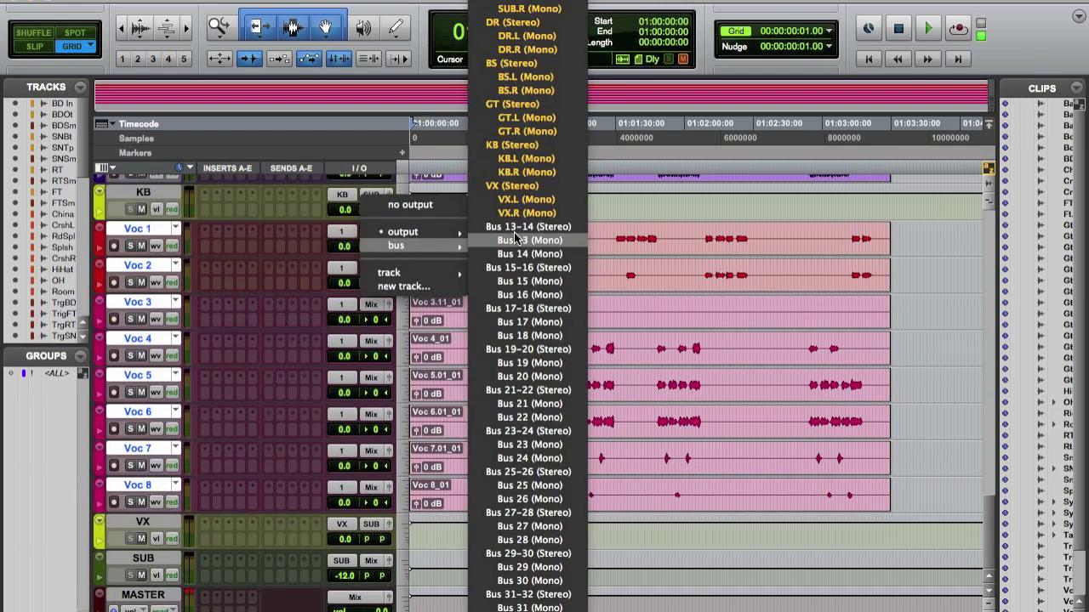
alt+shift+click(512, 185)
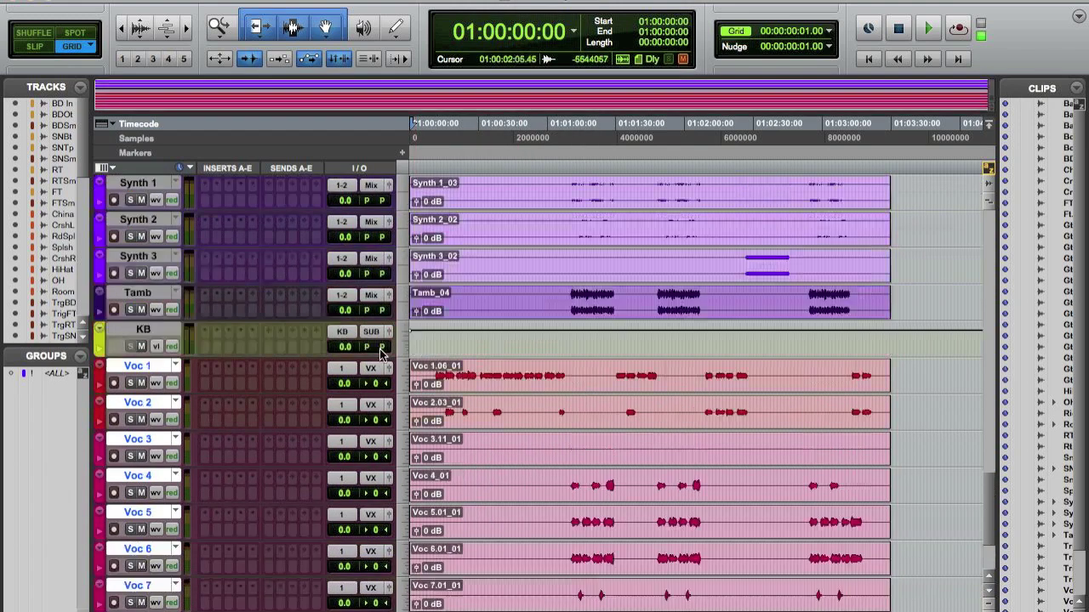
Step: Route Synth 1 through Tamb to the KB stereo bus and all drum tracks from BD In onward to the DR stereo bus
scroll(157, 323, up, 3)
click(158, 292)
scroll(158, 291, up, 3)
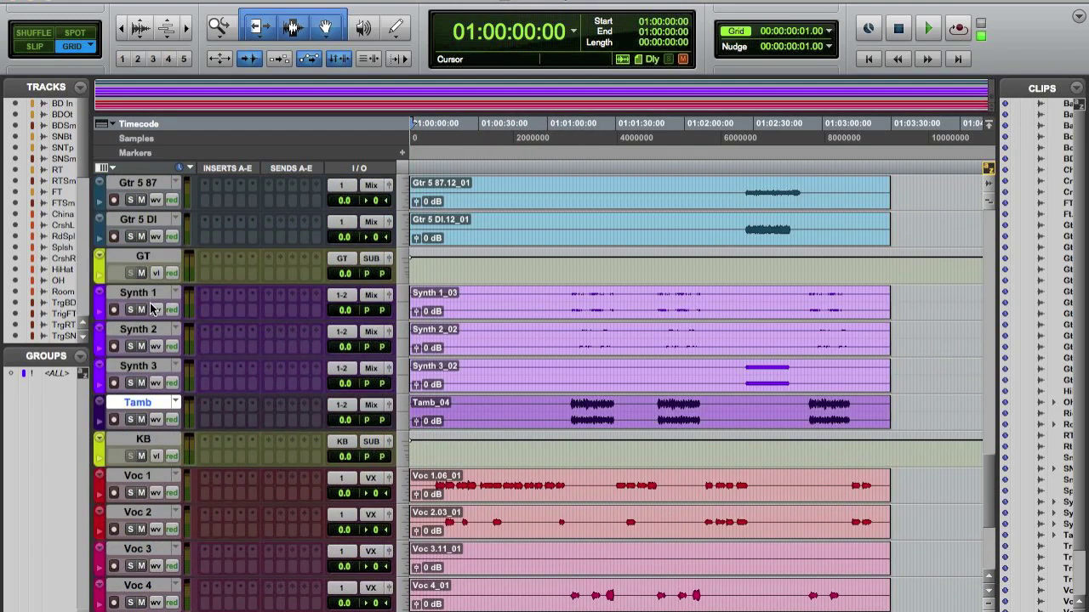
shift+click(158, 292)
click(372, 295)
mouse_move(393, 313)
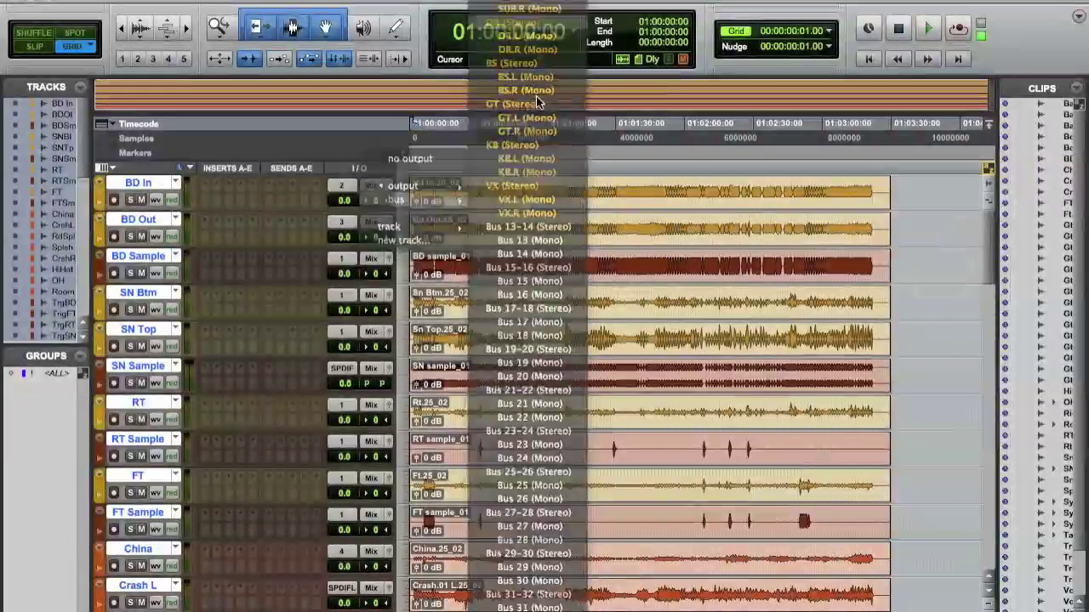
click(536, 96)
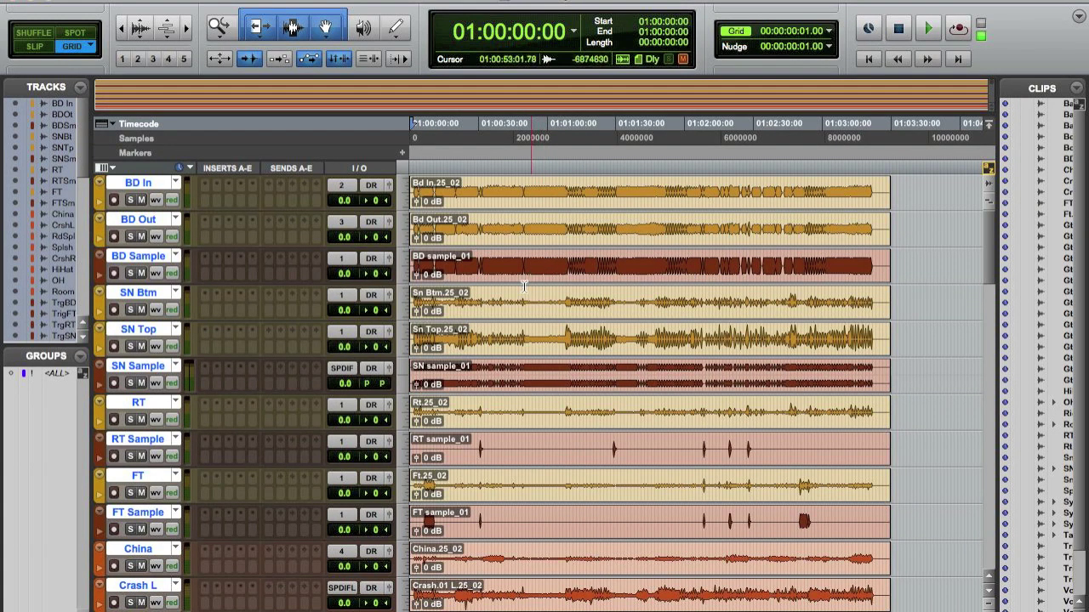
scroll(545, 264, down, 8)
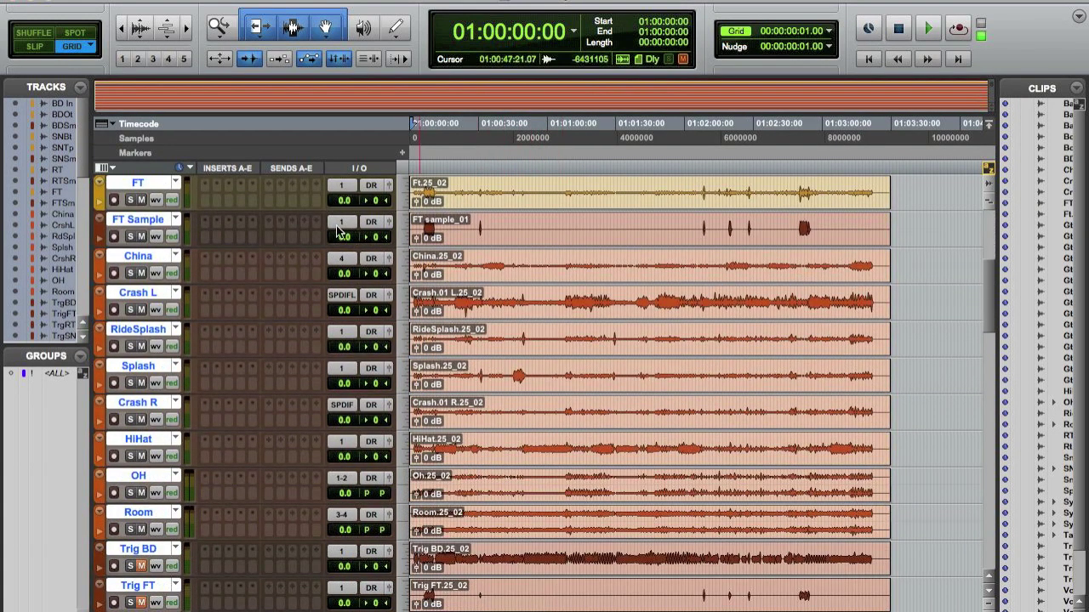
Step: Show only the aux tracks in the edit window
click(81, 88)
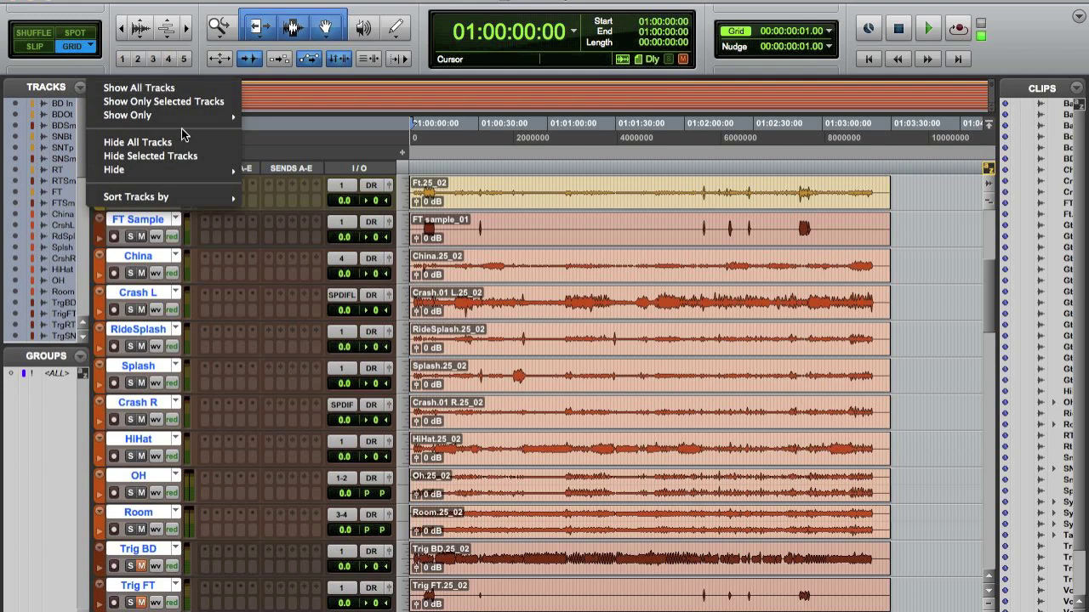
mouse_move(180, 120)
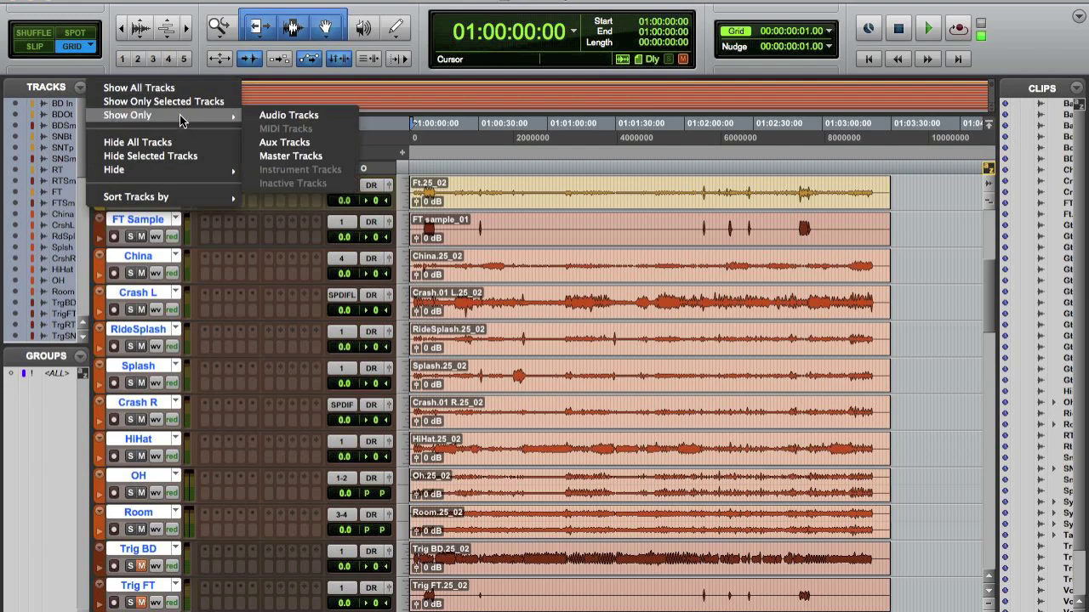
click(284, 142)
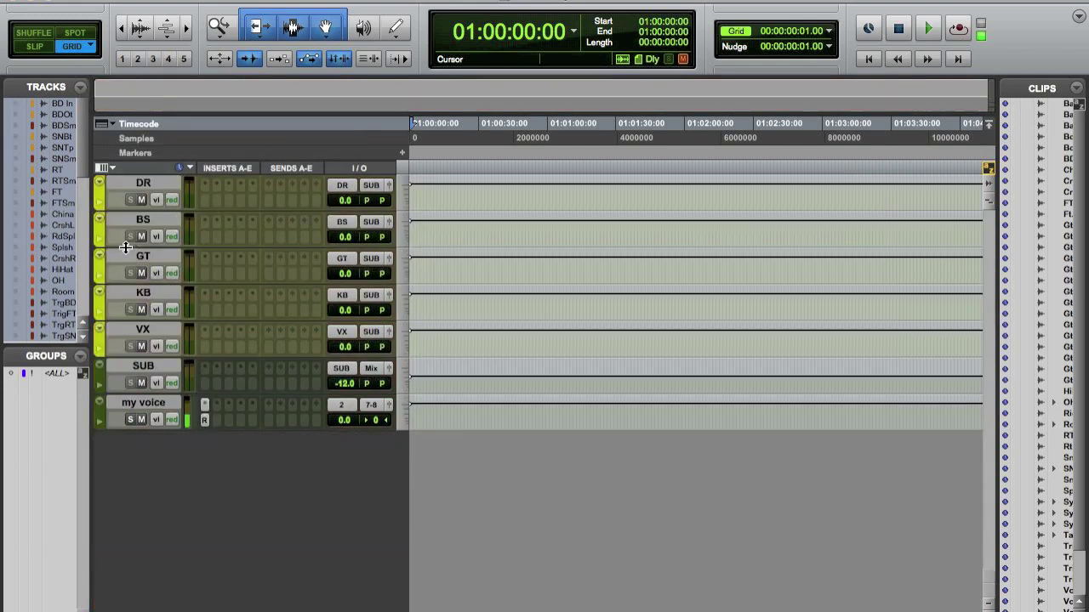
Step: Play the session while muting and unmuting the BS and GT aux tracks to check the routing, and stop playback
key(space)
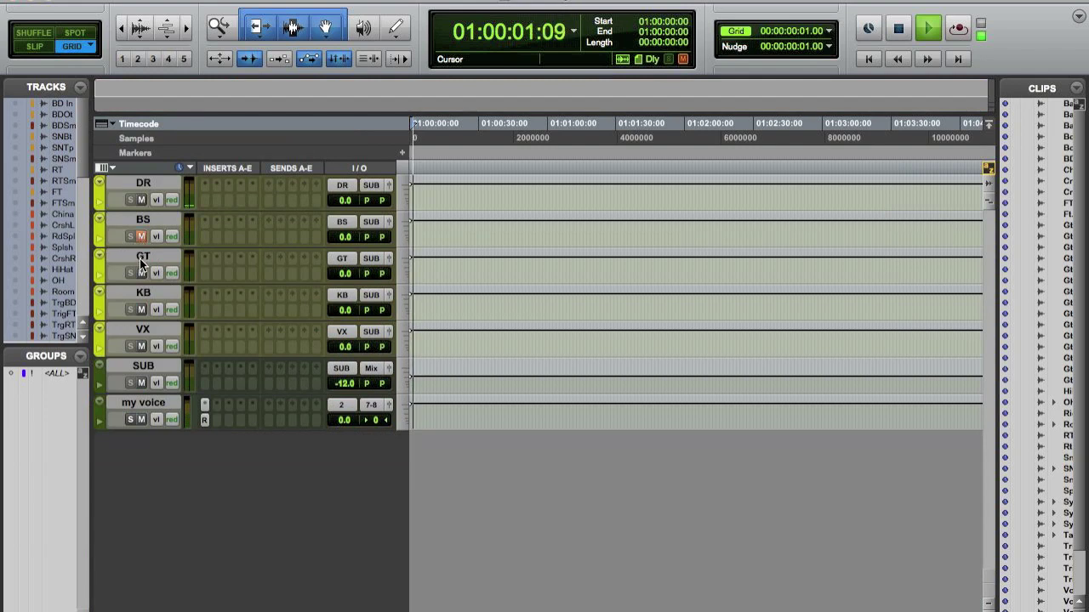
click(141, 236)
click(142, 236)
click(141, 272)
click(141, 272)
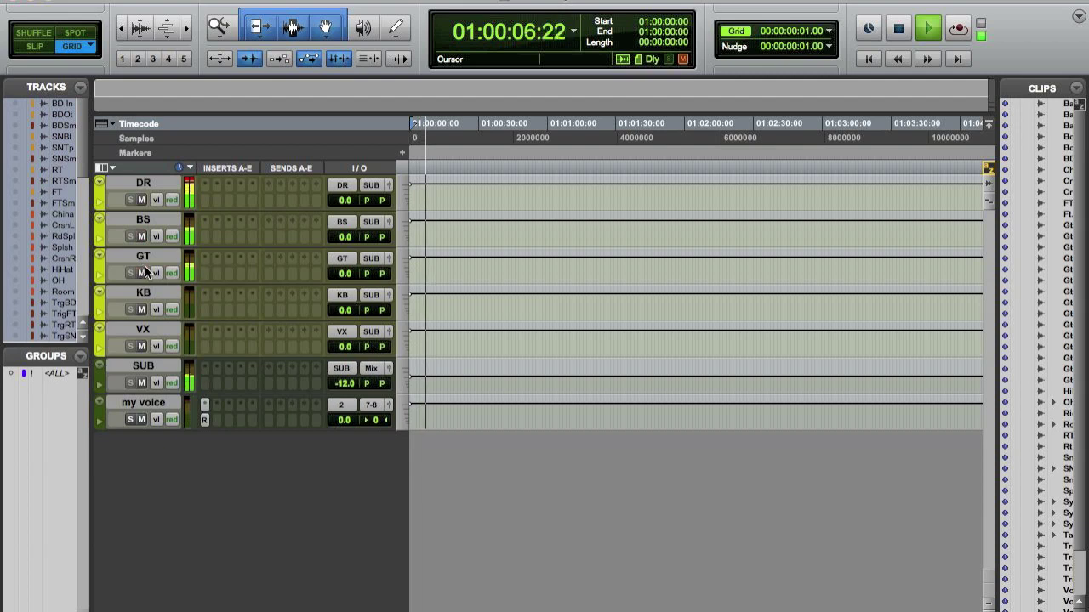
key(space)
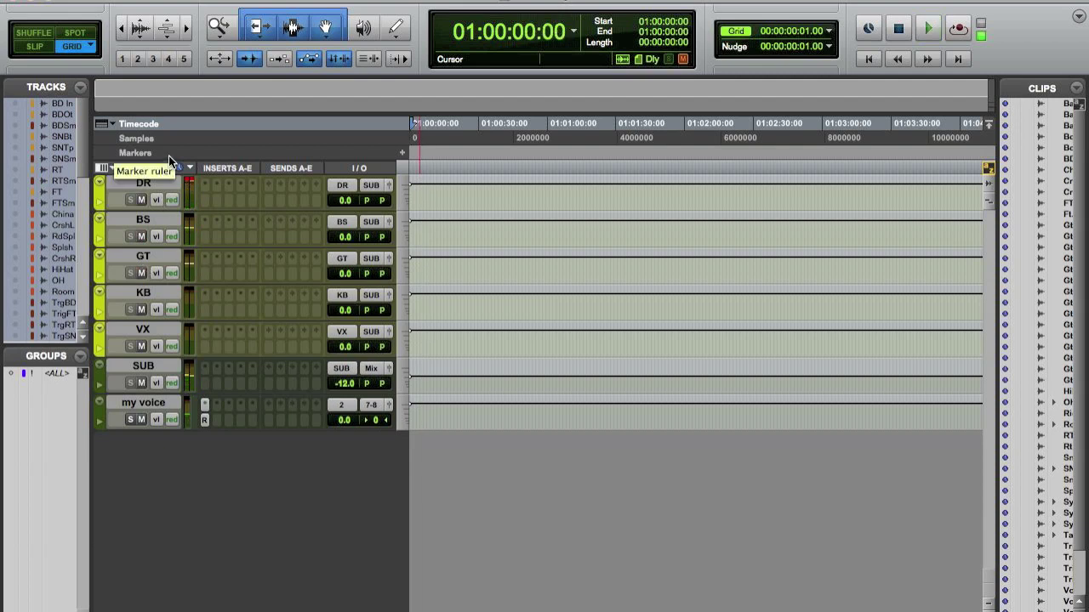
Step: Show all tracks again and switch to the mix window
click(80, 87)
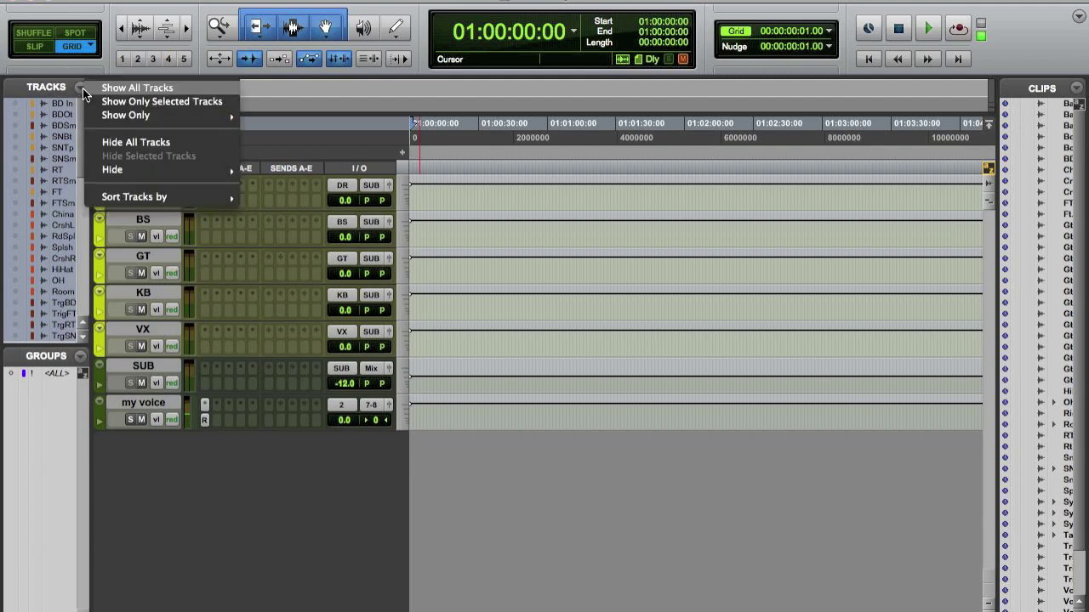
click(136, 88)
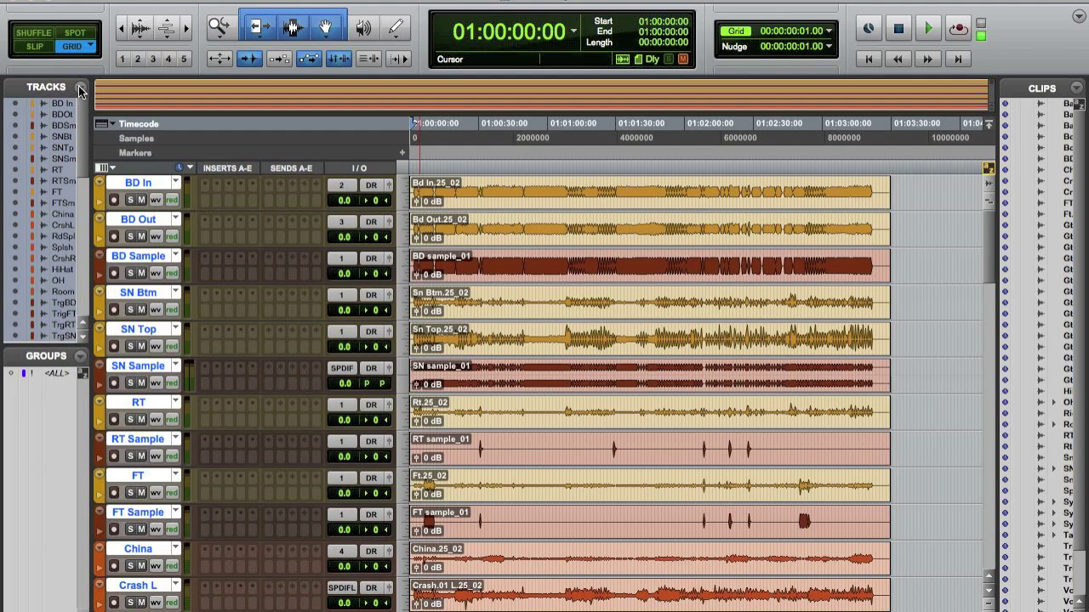
key(super+equal)
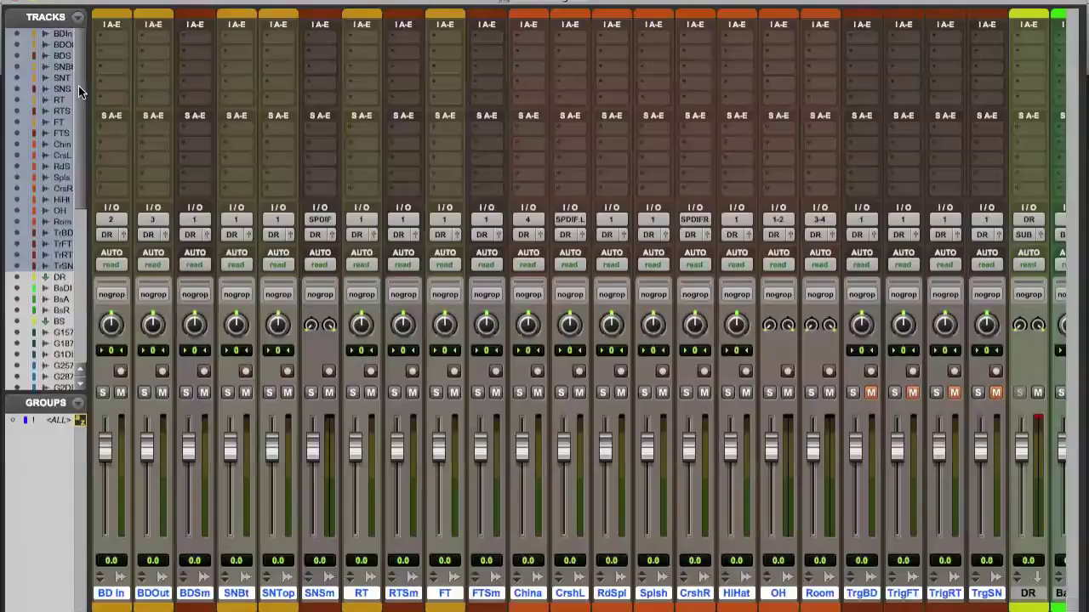
Step: Enable the ALL group and pull every track's fader down to minus infinity
click(58, 420)
drag(109, 446, 109, 534)
scroll(417, 500, right, 10)
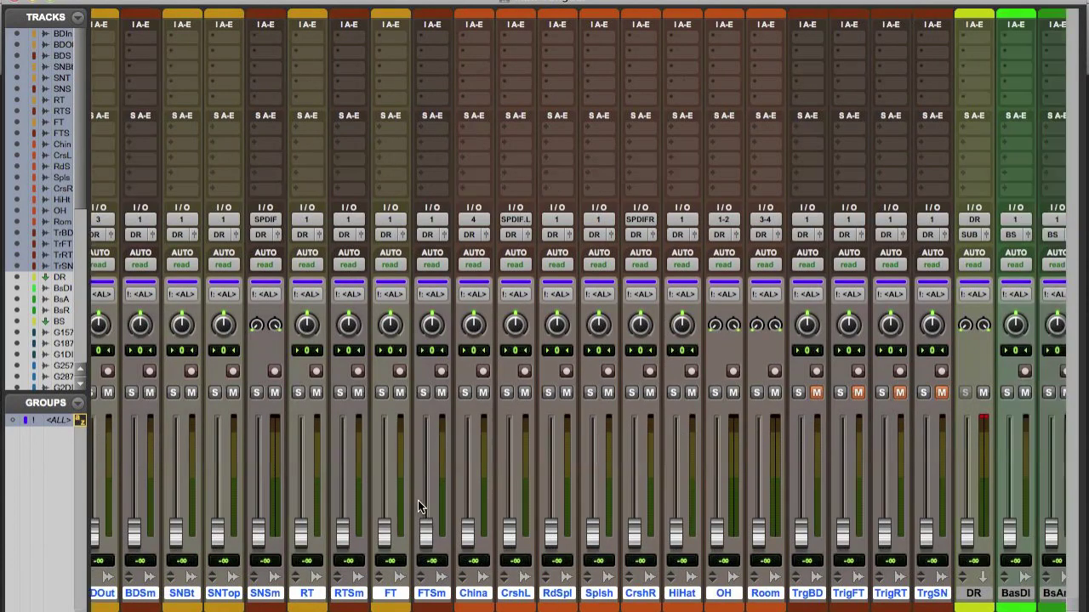
Step: Reset the faders of the master, the voice track and the VX, KB, GT, BS and DR aux tracks to 0.0
alt+click(996, 532)
alt+click(1038, 531)
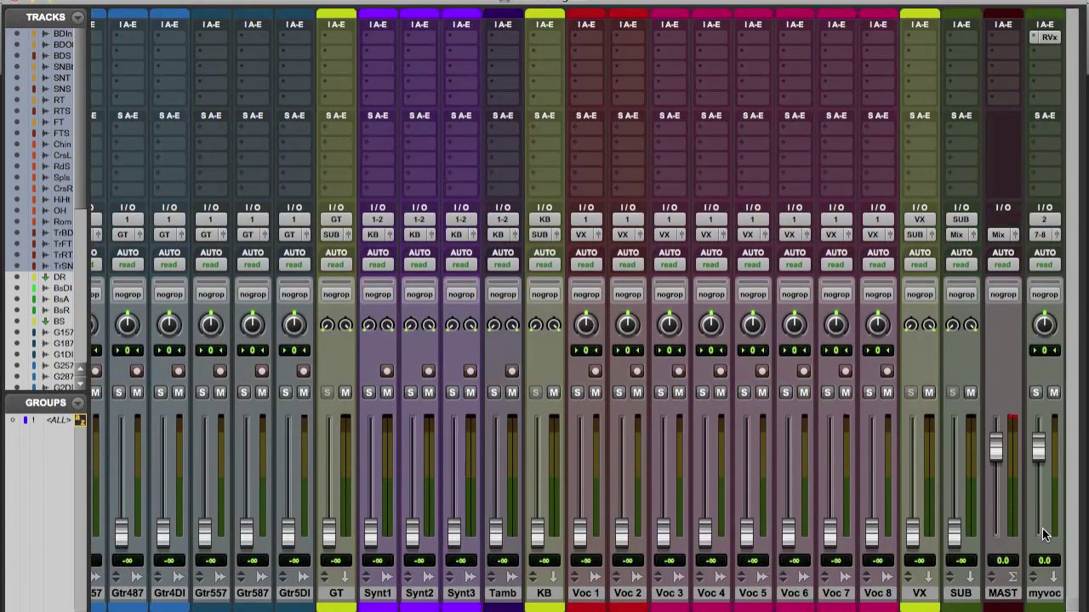
alt+click(912, 532)
alt+click(537, 532)
alt+click(327, 531)
scroll(332, 534, left, 10)
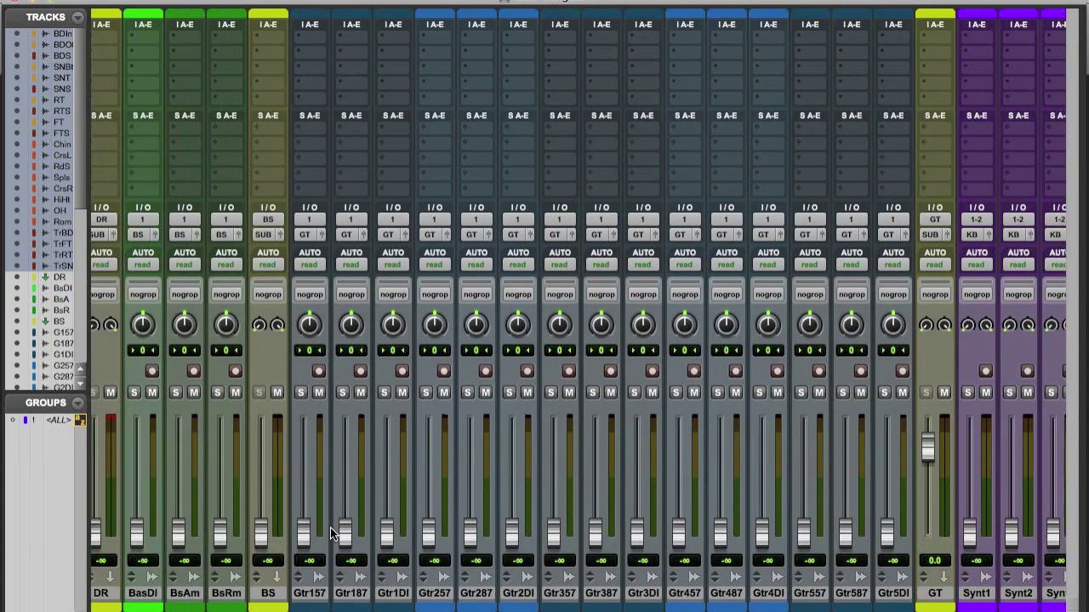
alt+click(261, 532)
scroll(297, 532, left, 6)
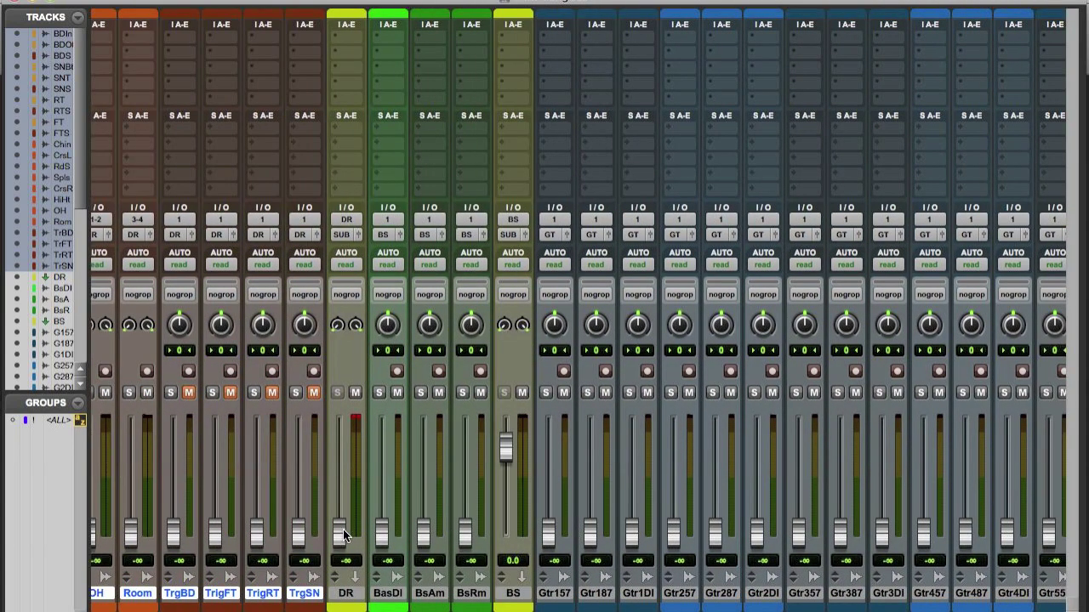
alt+click(344, 532)
scroll(446, 492, left, 15)
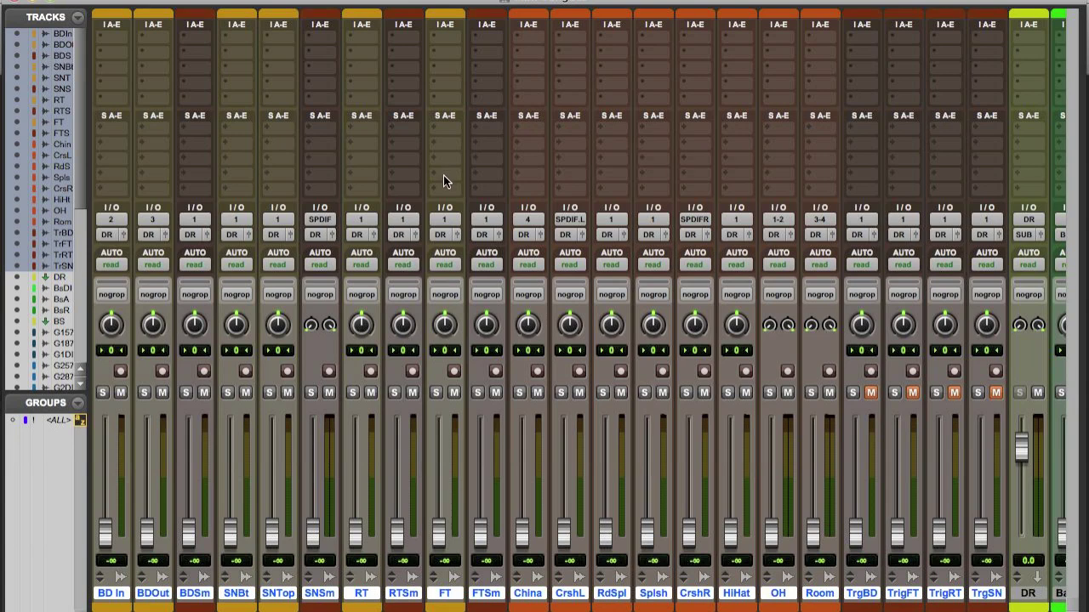
Step: Turn Narrow Mix off to view the wide channel strips, and turn it back on
click(246, 0)
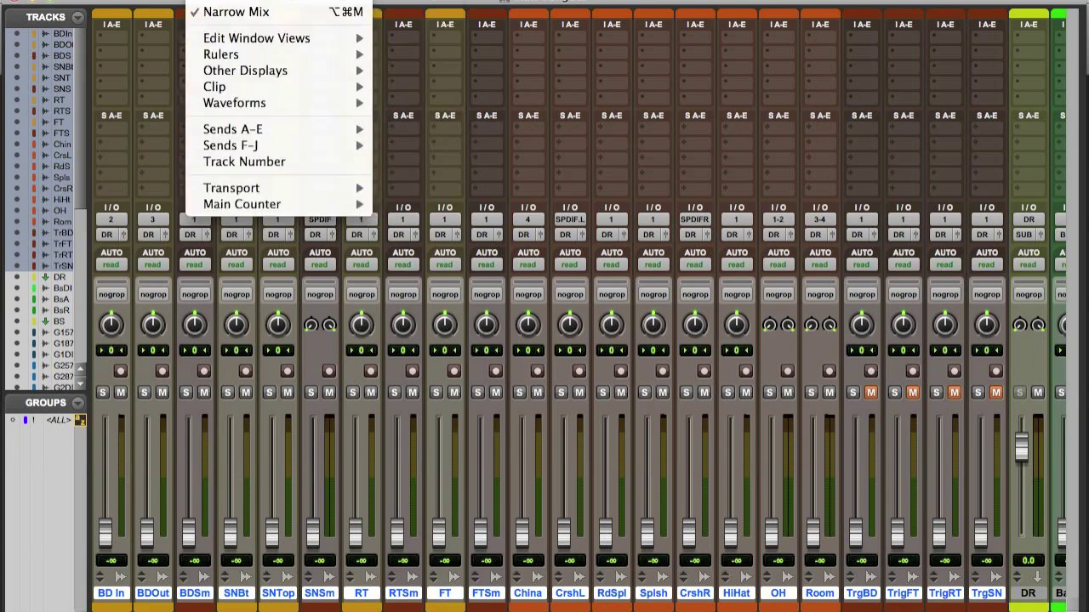
click(223, 12)
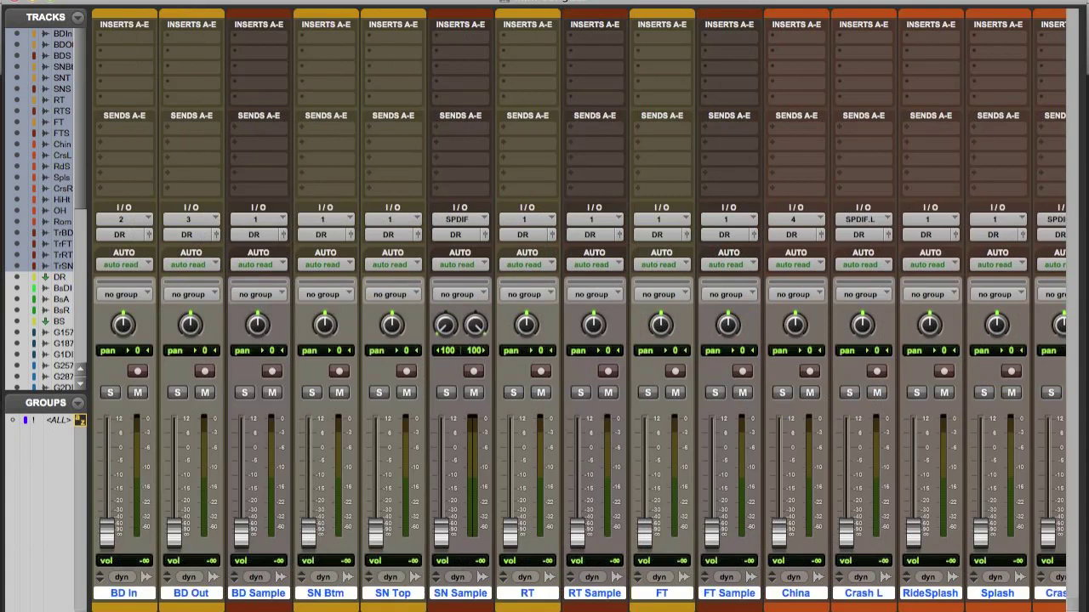
click(204, 0)
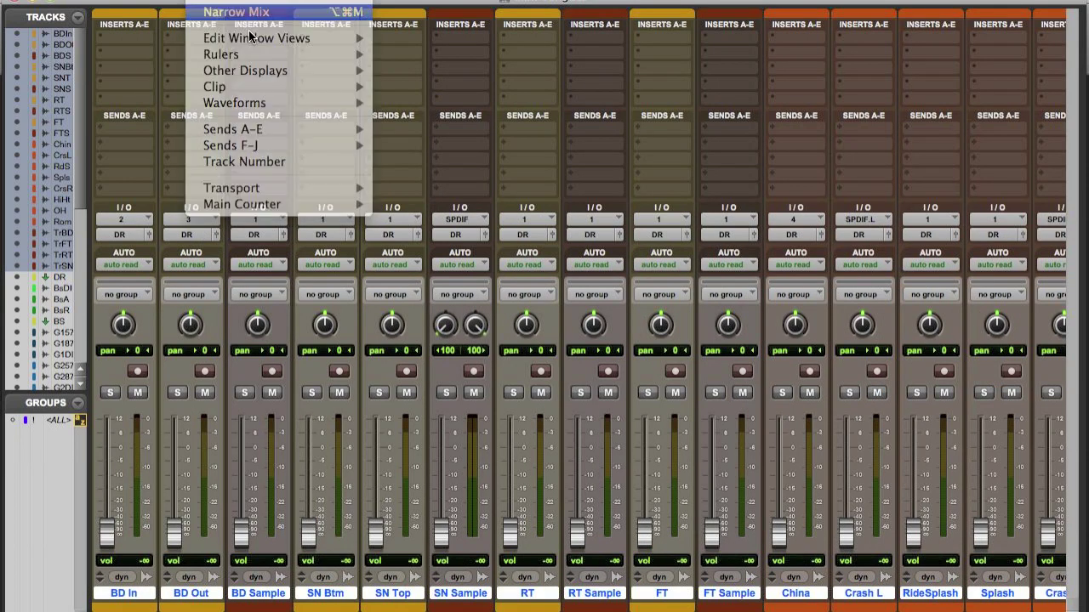
click(222, 12)
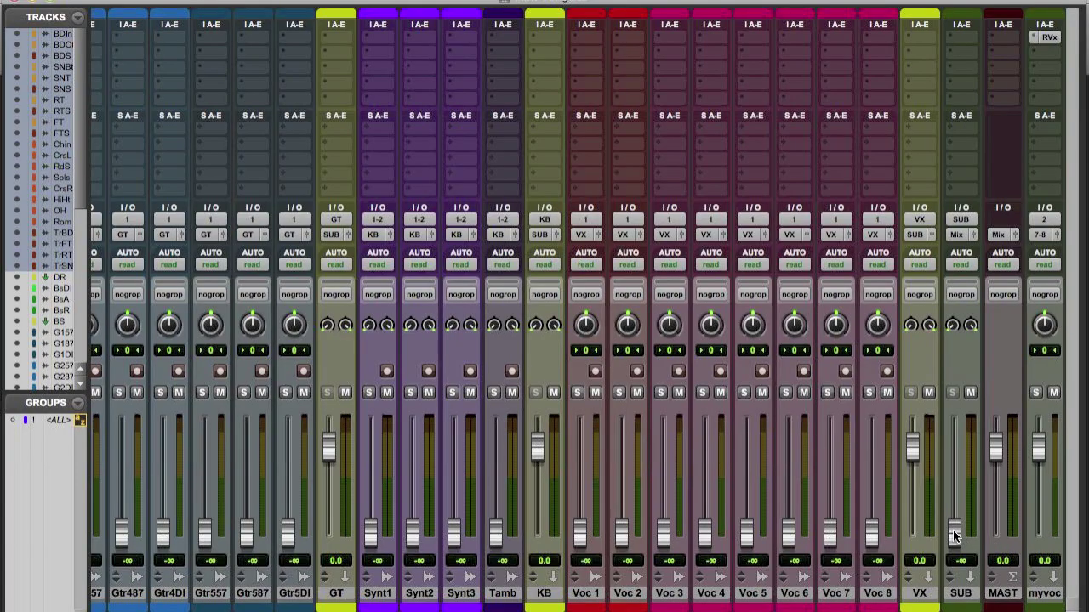
Step: Set the kick drum faders: BD In to -17.1, BDOut to -15.4 and BDSm to -22.2 dB
scroll(687, 485, left, 10)
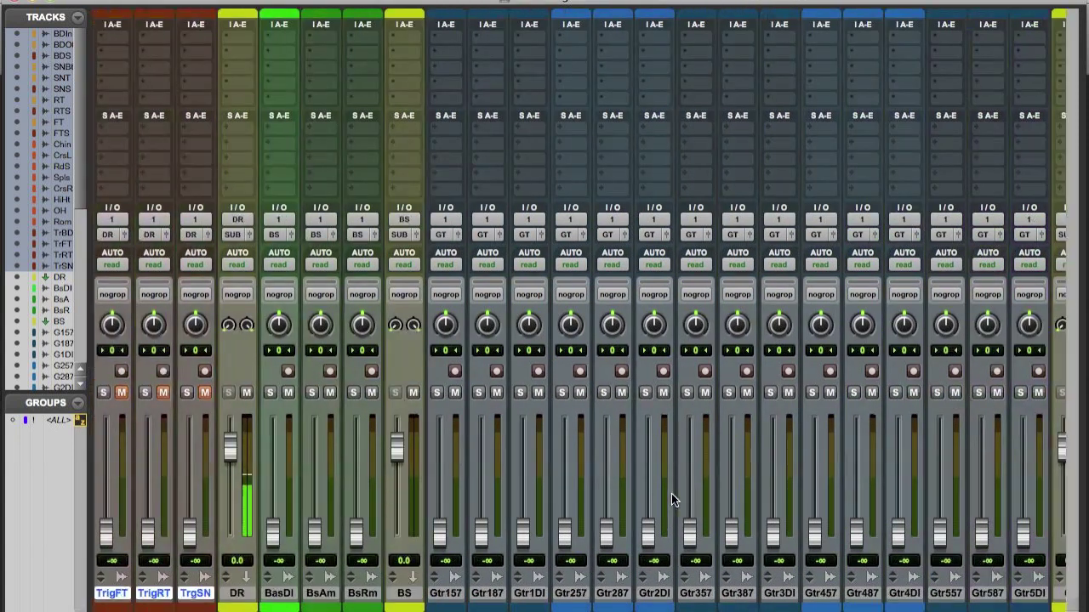
scroll(671, 493, left, 15)
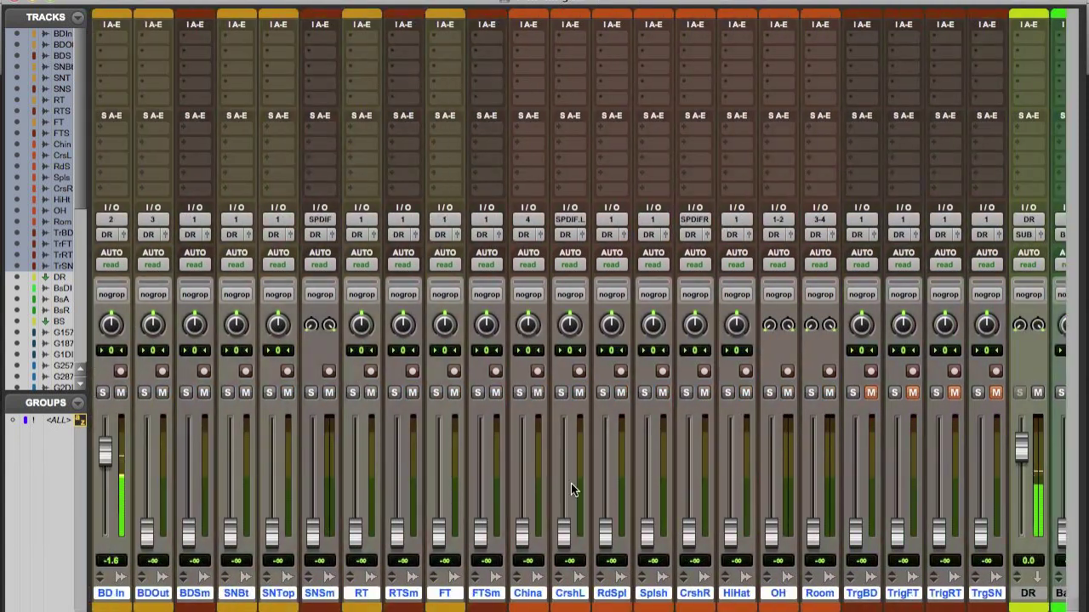
drag(104, 456, 106, 497)
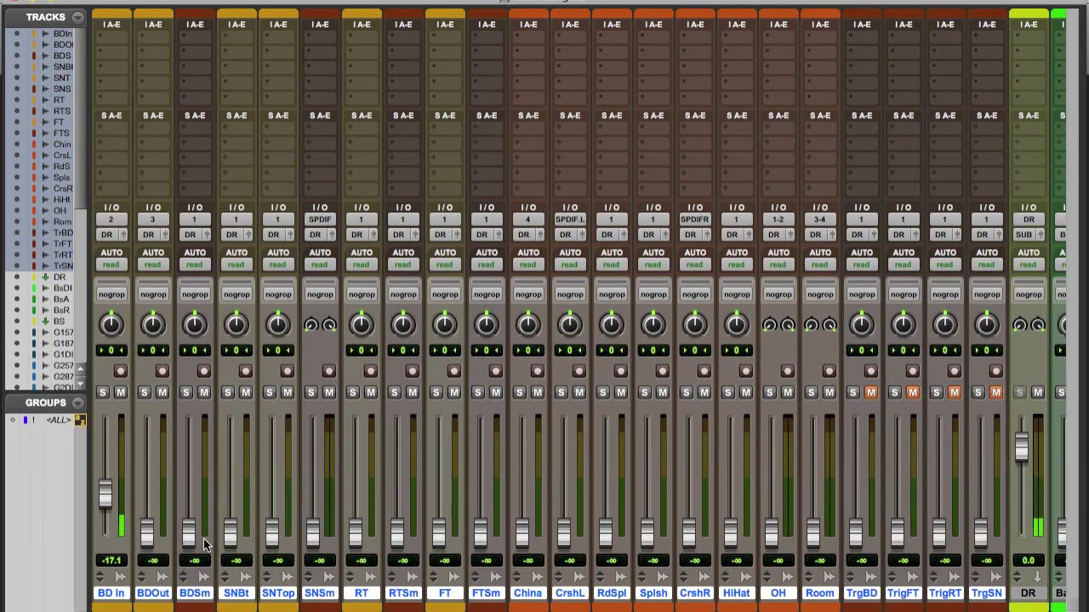
drag(189, 536, 147, 490)
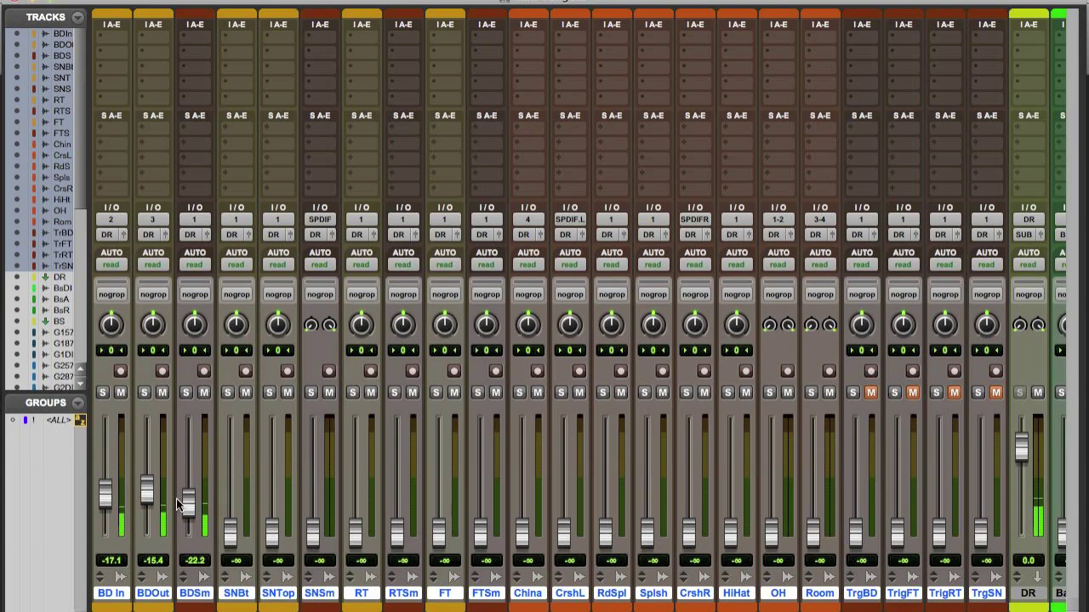
Step: Raise the SNBt fader to -15.4, the OH fader to -11.3 and the Room fader to -24.7 dB
drag(228, 532, 228, 490)
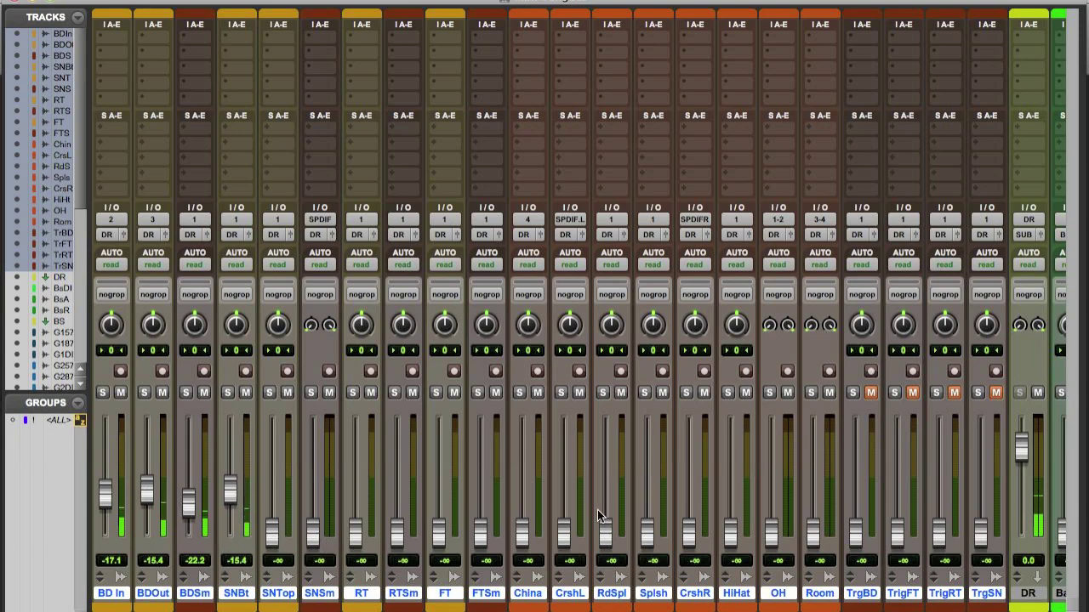
drag(770, 532, 770, 485)
drag(814, 533, 814, 510)
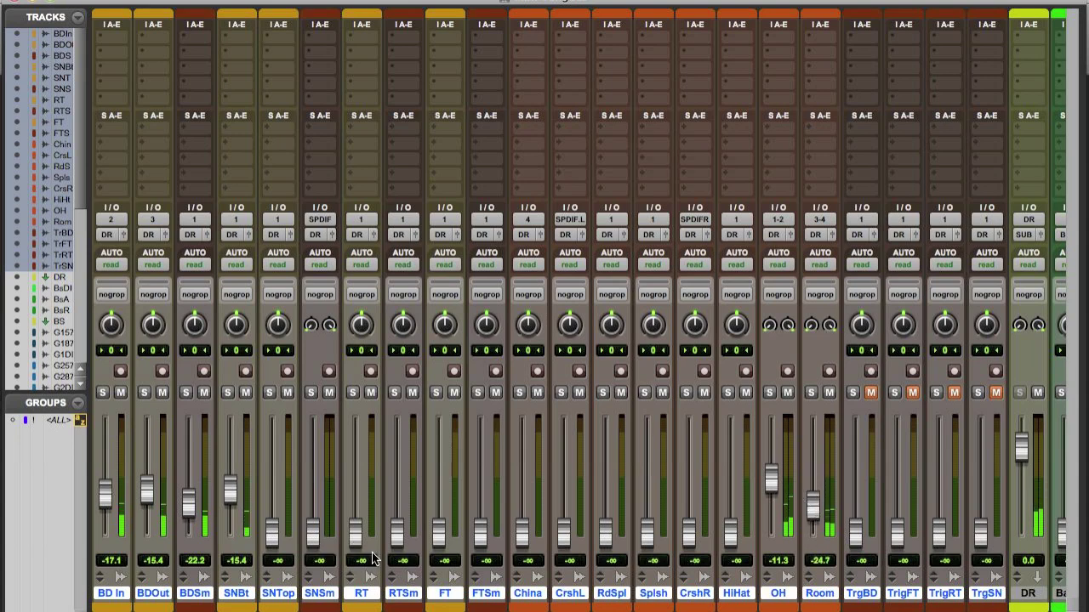
Step: Move the SNTop track ahead of SNBt and set SNTop to -10.1, SNBt to -13.5 and SNSm to -29.7 dB
drag(313, 535, 277, 491)
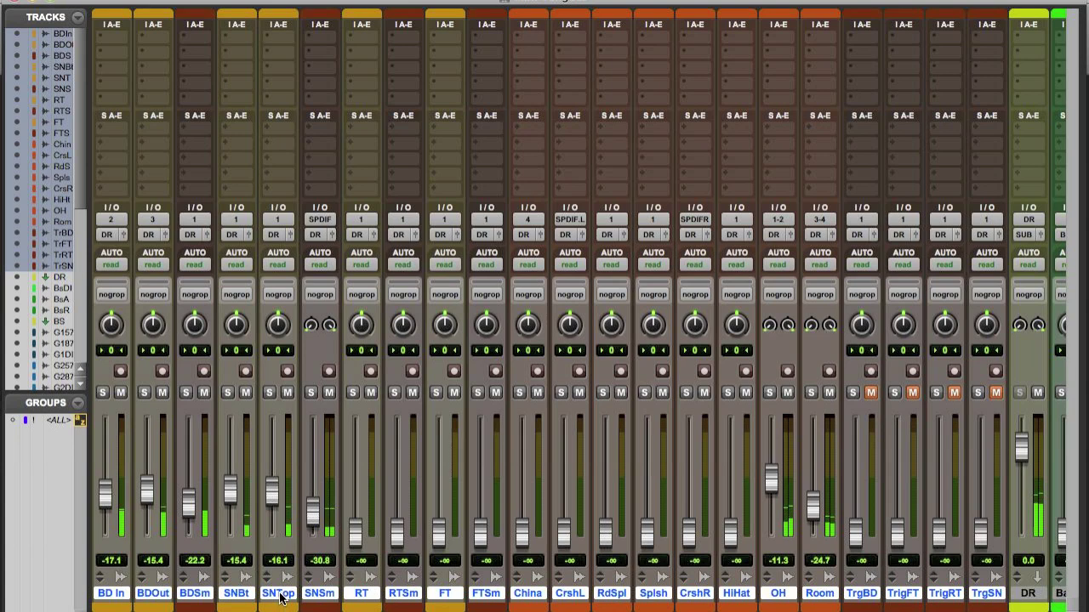
click(277, 594)
drag(279, 594, 236, 594)
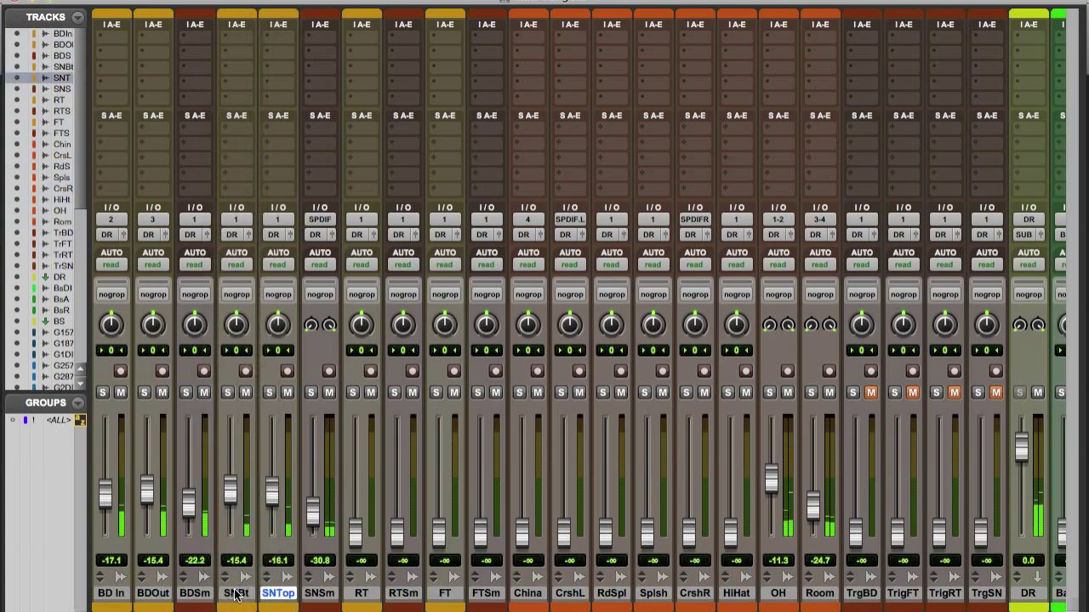
drag(237, 497, 316, 509)
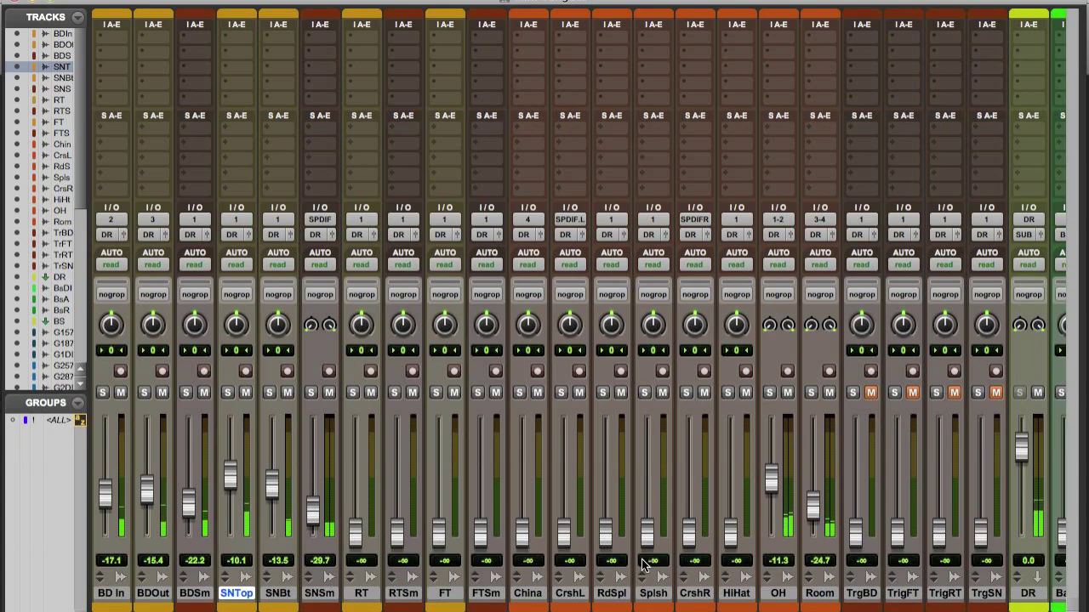
Step: Set the bass faders: BasDI to -10.4 and BsAm to -18.2 dB
scroll(644, 566, right, 10)
scroll(640, 566, right, 3)
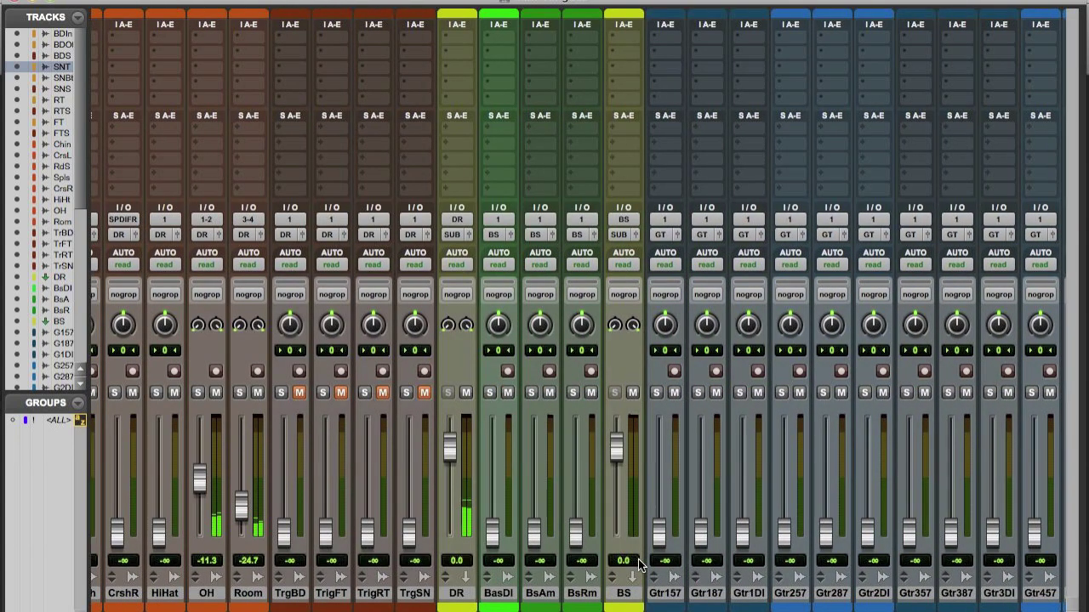
drag(529, 534, 535, 497)
drag(494, 532, 500, 478)
Step: Set the guitar faders: Gtr157 to -10.7, Gtr187 to -15.4, Gtr257 to -9.8 and Gtr287 to -13.9 dB
scroll(617, 533, right, 1)
scroll(617, 534, right, 6)
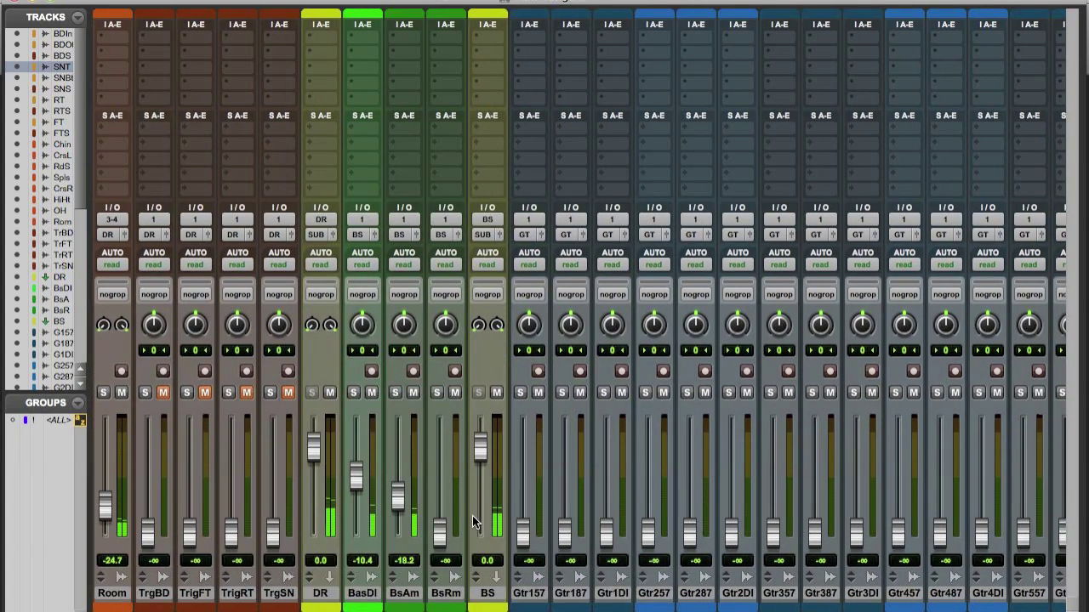
drag(382, 532, 387, 477)
drag(428, 532, 430, 495)
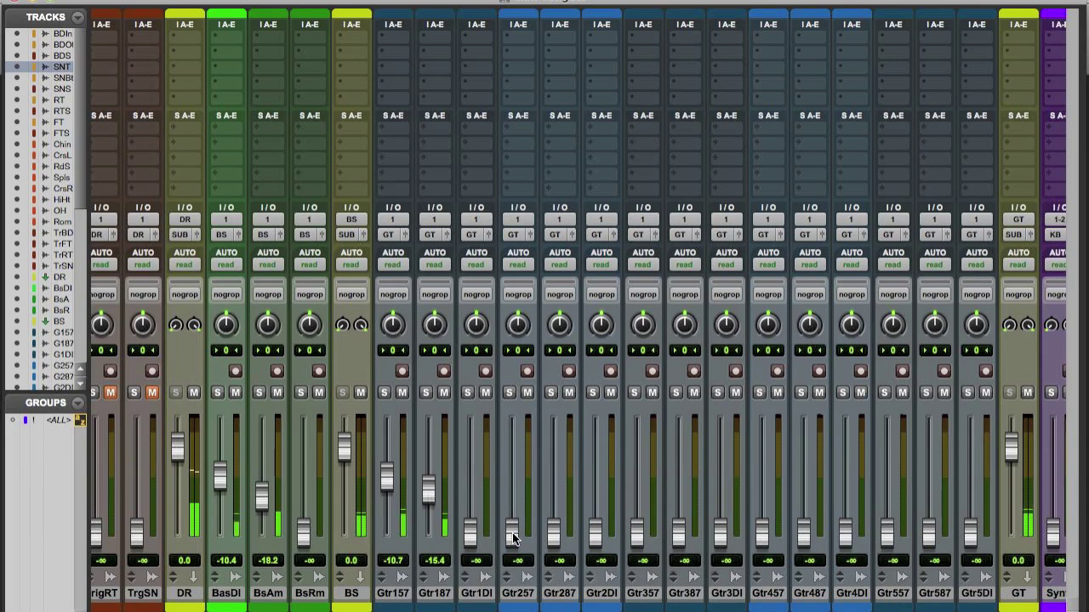
drag(514, 536, 512, 476)
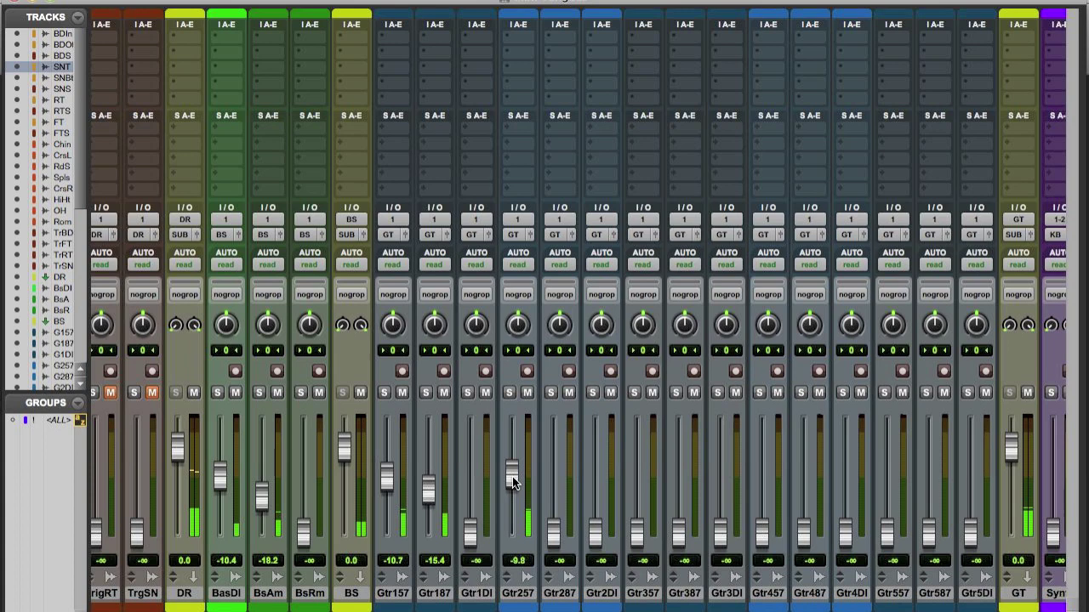
drag(559, 536, 553, 487)
Step: Pan Gtr157 100 left, Gtr187 99 left and Gtr257 and Gtr287 100 right, and set Gtr257 to -10.7 and Gtr287 to -15.4 dB
drag(398, 329, 381, 510)
drag(432, 324, 440, 491)
drag(520, 332, 495, 155)
drag(556, 323, 541, 198)
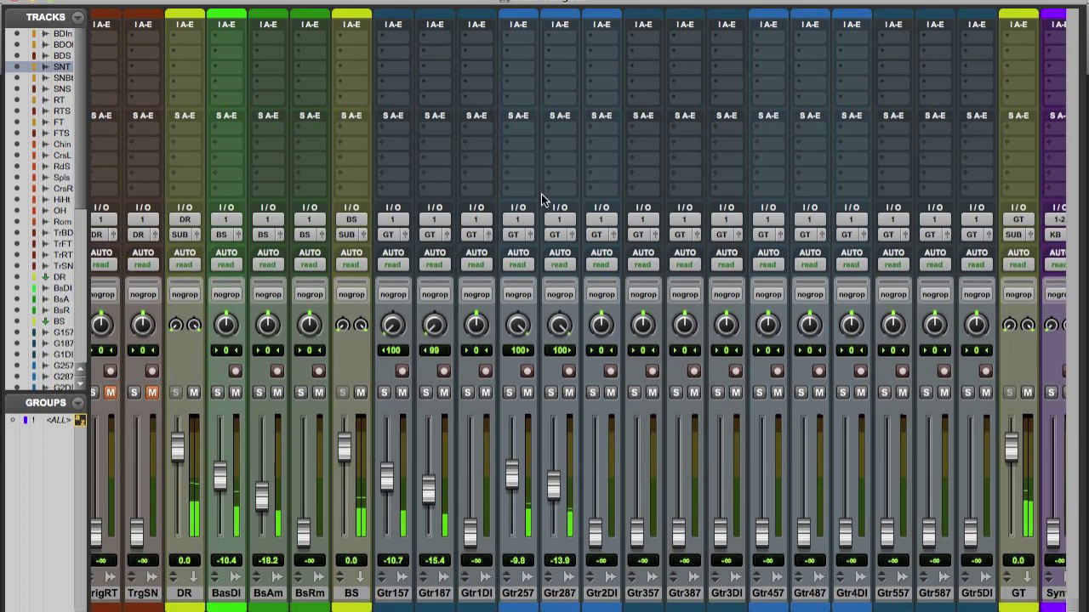
scroll(575, 419, right, 2)
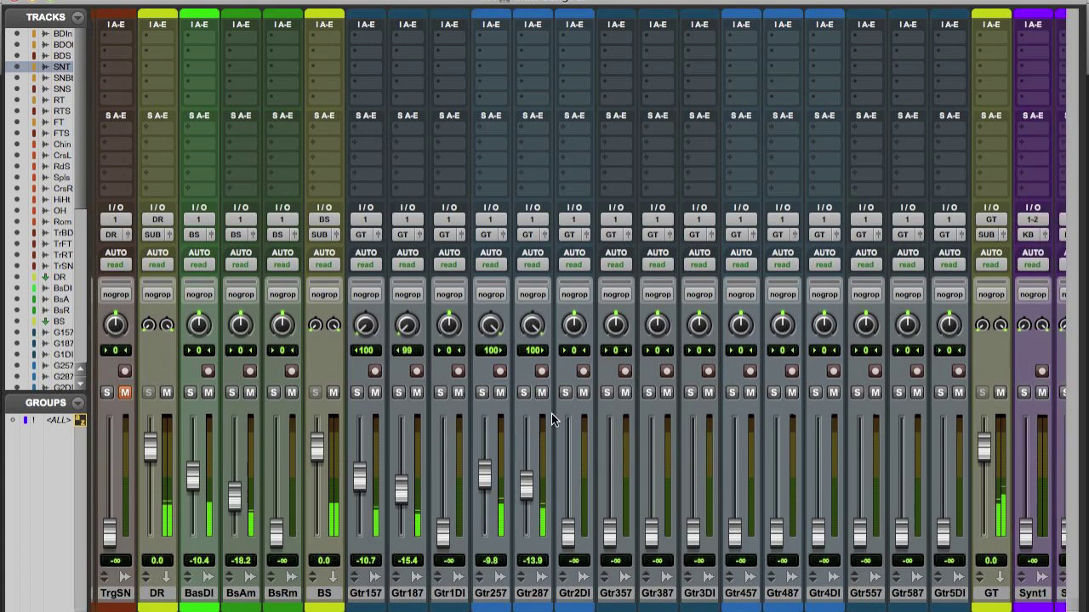
drag(485, 479, 534, 499)
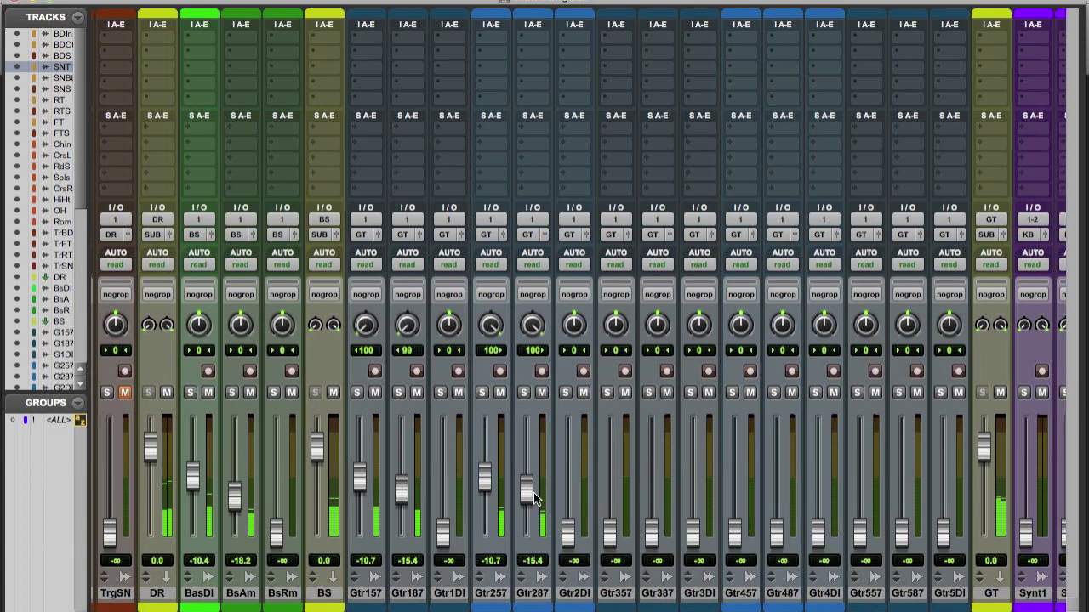
Step: Select the first played passage on the Gtr 3 57 track in the edit window for playback, and return to the mix window
scroll(534, 499, right, 3)
key(super+=)
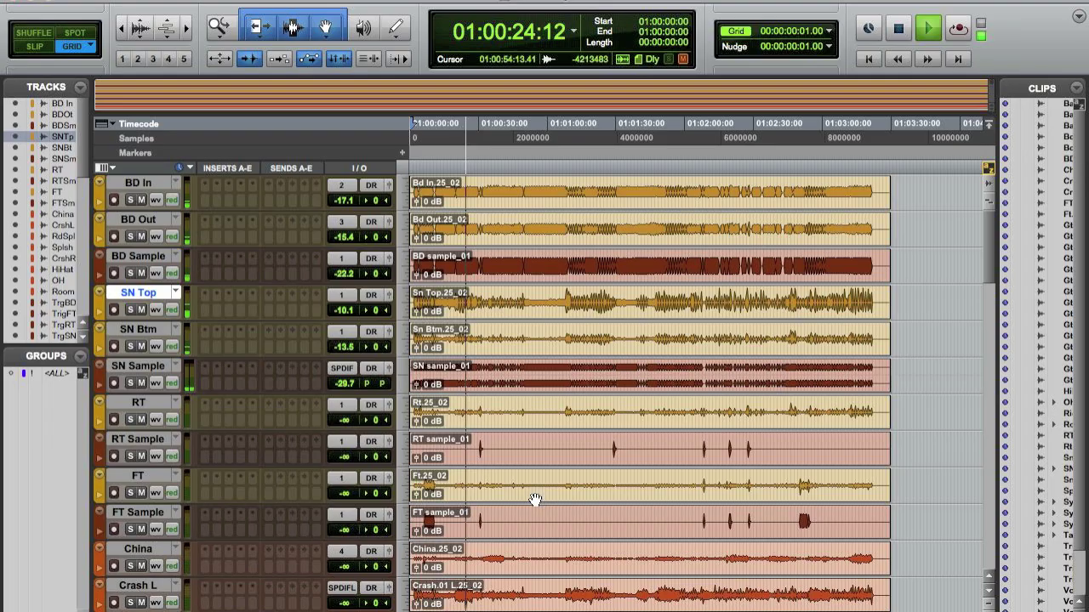
scroll(523, 501, down, 10)
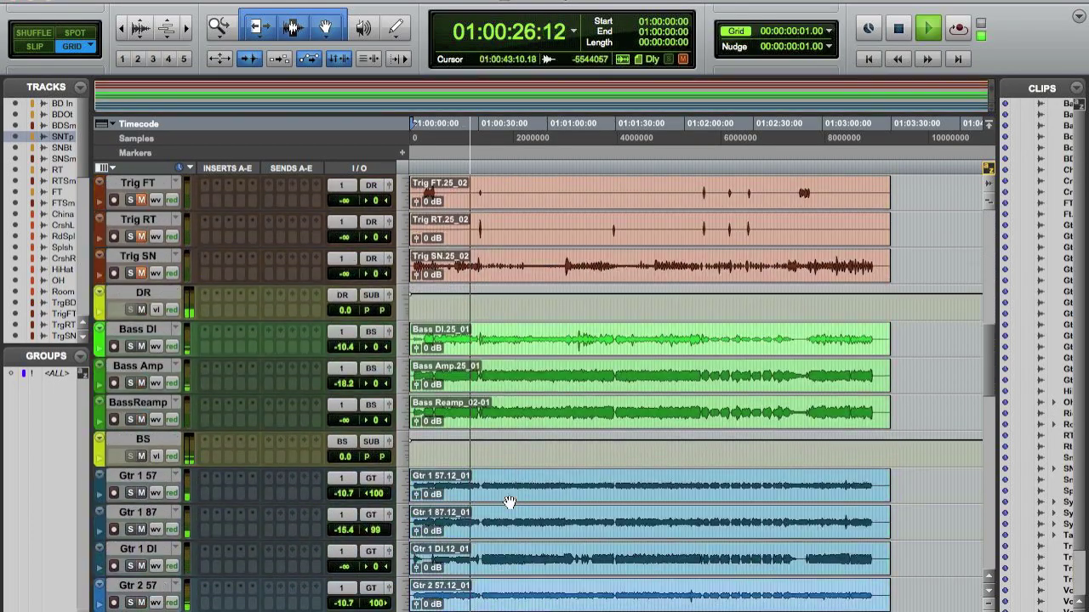
scroll(510, 502, down, 8)
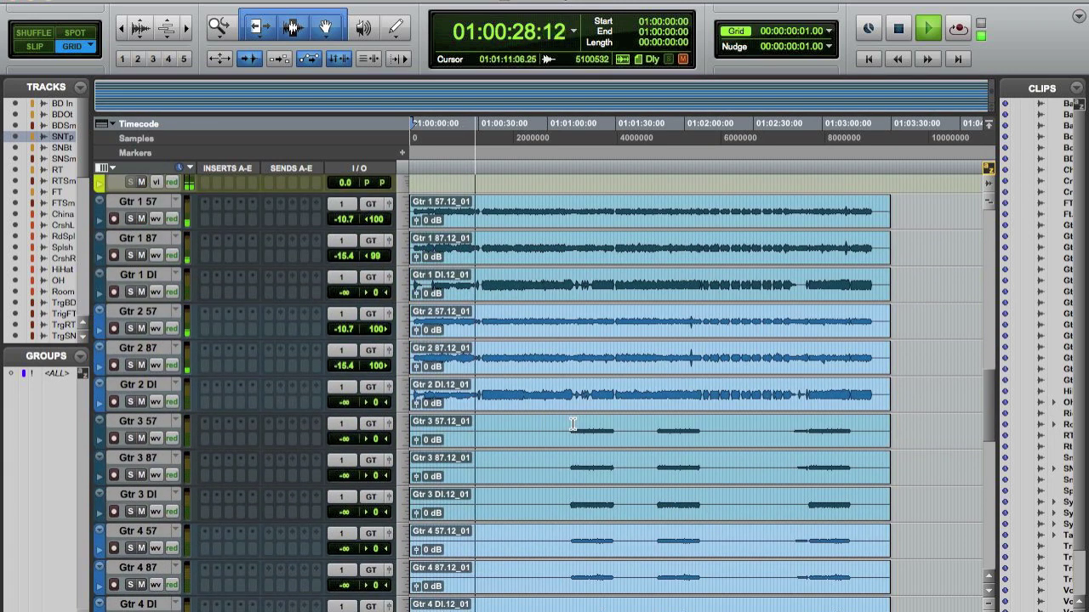
drag(568, 425, 613, 429)
key(ctrl+equal)
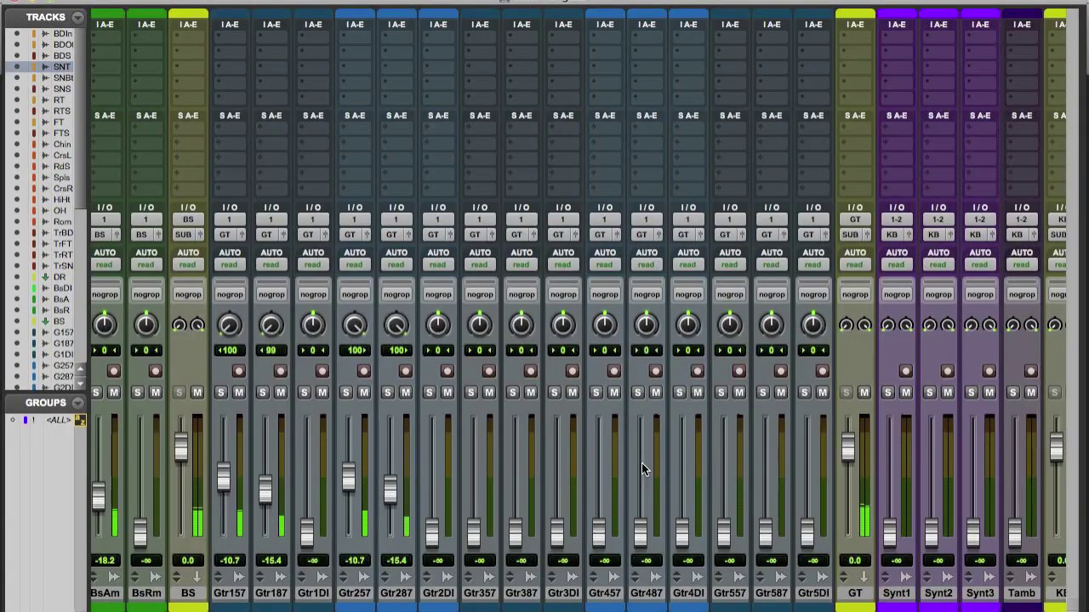
Step: Set the Gtr357 fader to -9.5 and Gtr387 to -15.1 dB, with both tracks panned 60 left
drag(472, 532, 475, 470)
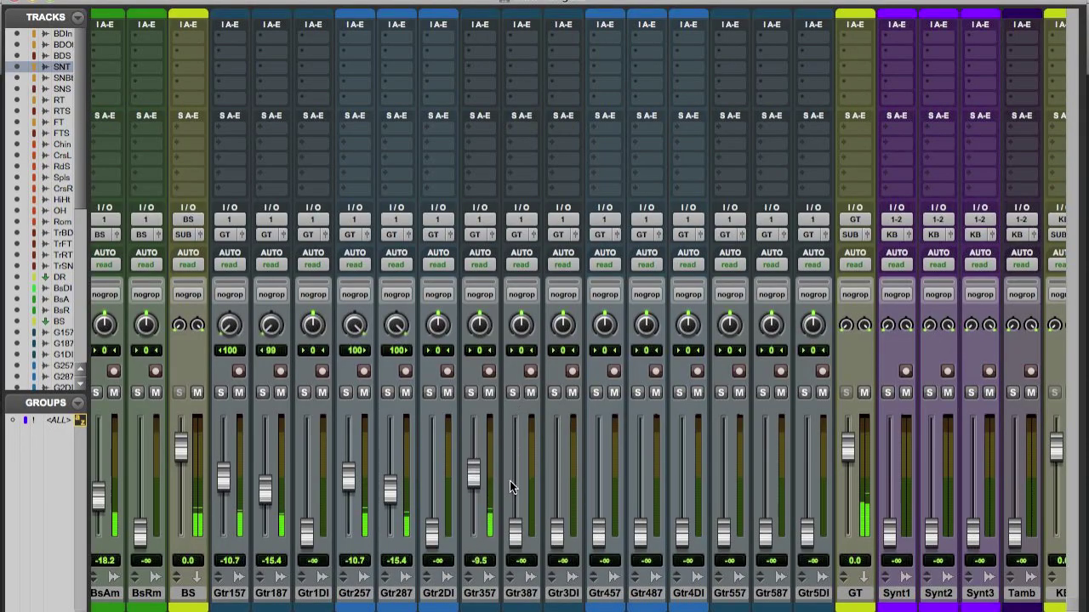
drag(520, 323, 525, 366)
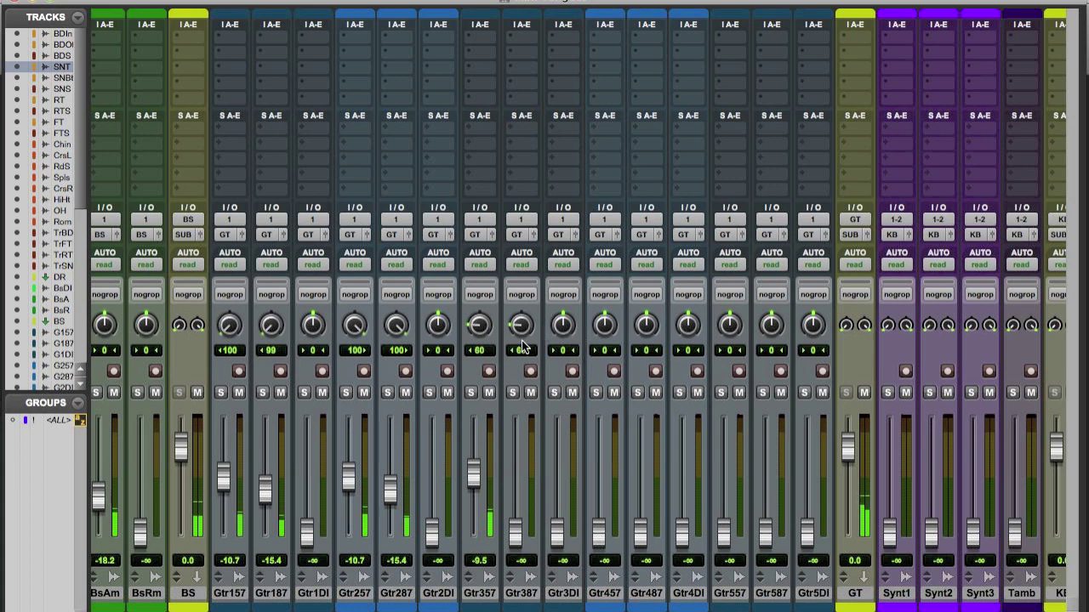
drag(517, 542, 511, 489)
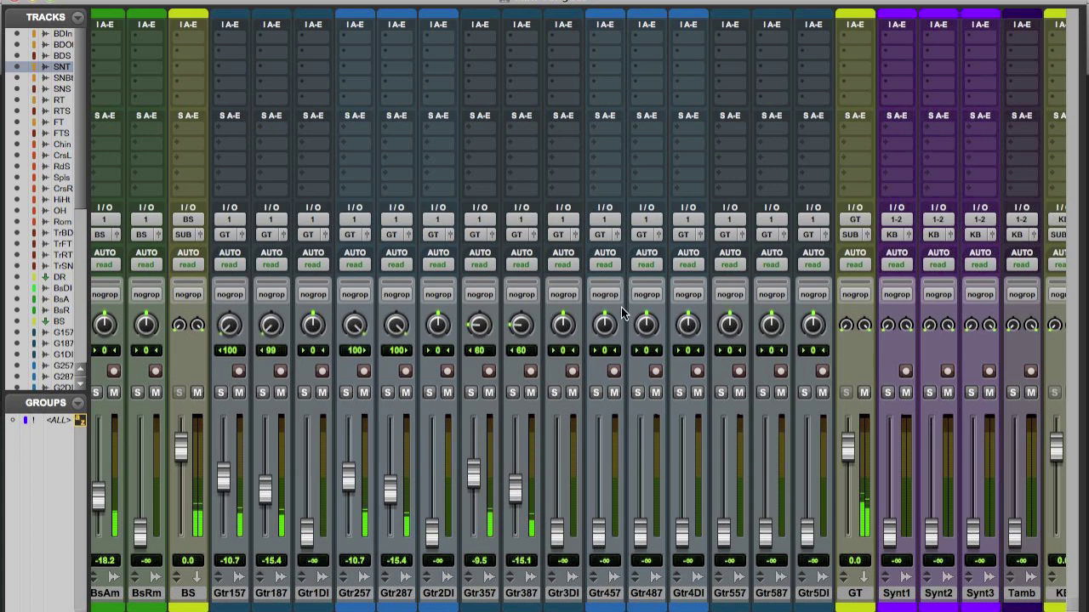
Step: Set the Gtr457 fader to -9.8 and Gtr487 to -15.1 dB, with both tracks panned 60 right
drag(640, 534, 632, 491)
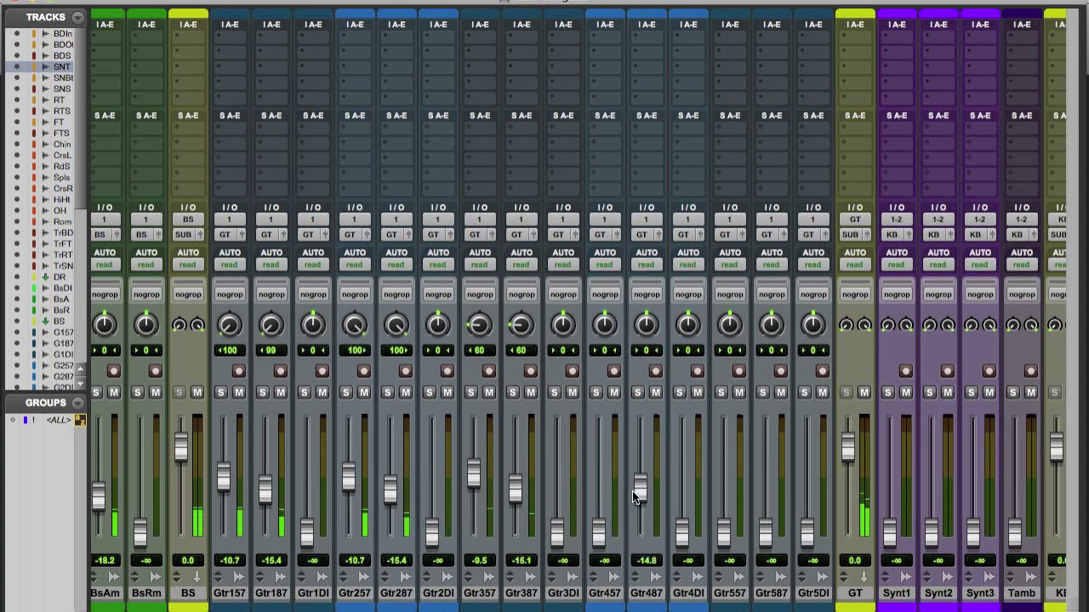
drag(599, 533, 600, 480)
drag(605, 332, 593, 292)
drag(646, 328, 629, 287)
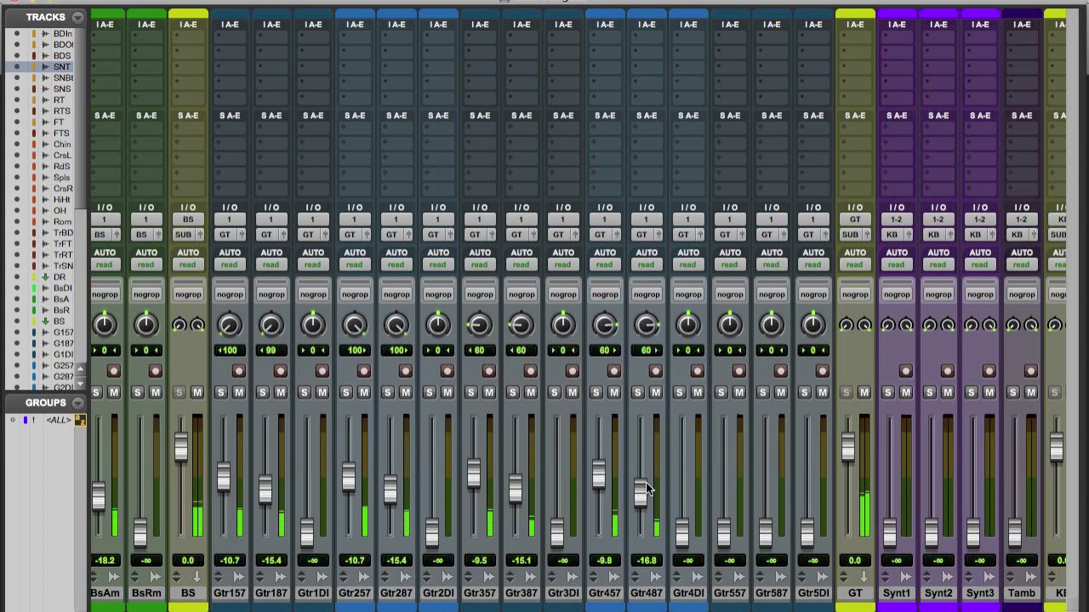
drag(640, 494, 640, 490)
Step: Select the played passage on the Gtr 5 57 track in the edit window for playback, and go back to the mixer
drag(723, 535, 714, 581)
key(super+equal)
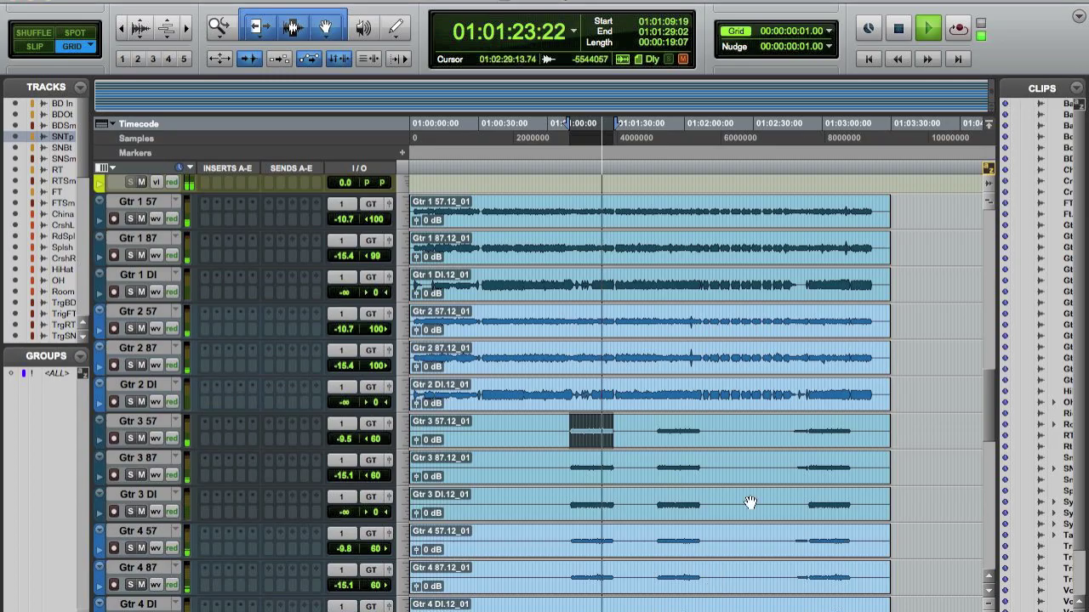
scroll(750, 503, down, 3)
drag(746, 522, 800, 542)
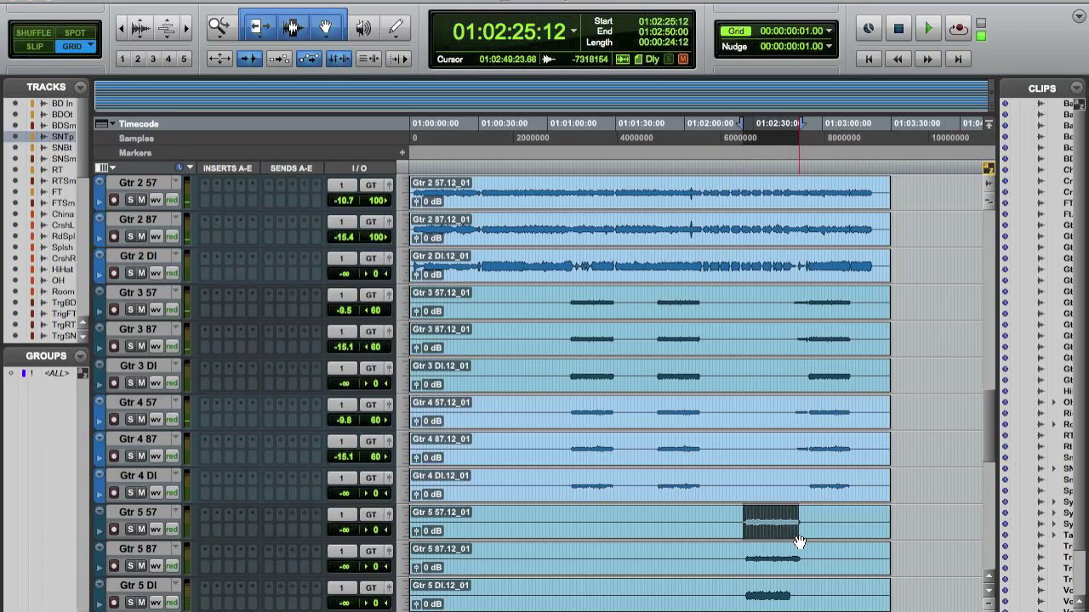
key(super+equal)
Step: Set the Gtr557 fader to -7.4 and Gtr587 to -14.5 dB, and pan both tracks 16 left
drag(721, 536, 716, 475)
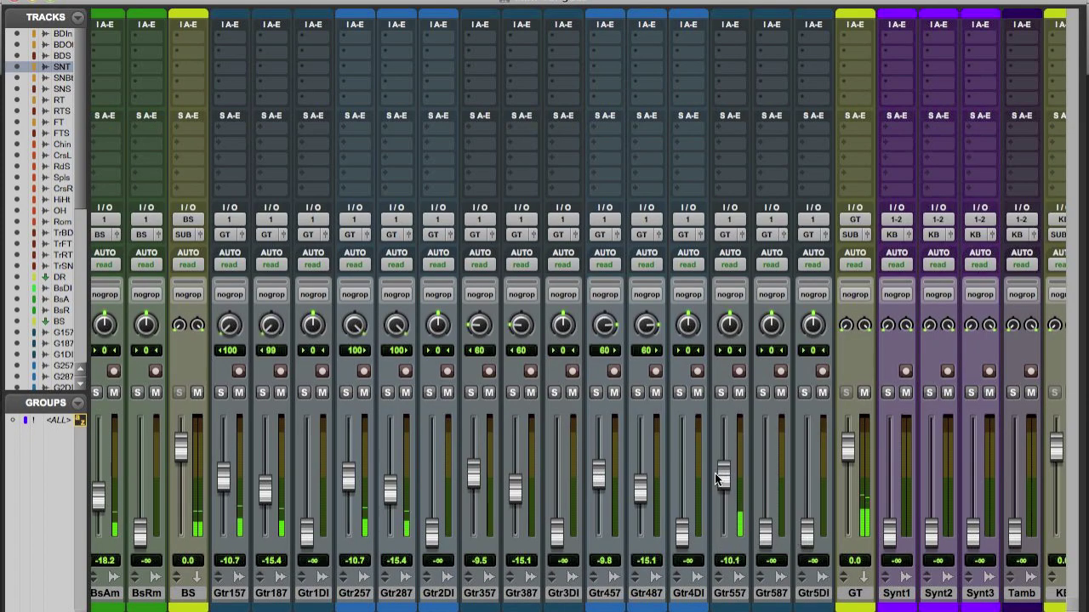
drag(763, 532, 760, 486)
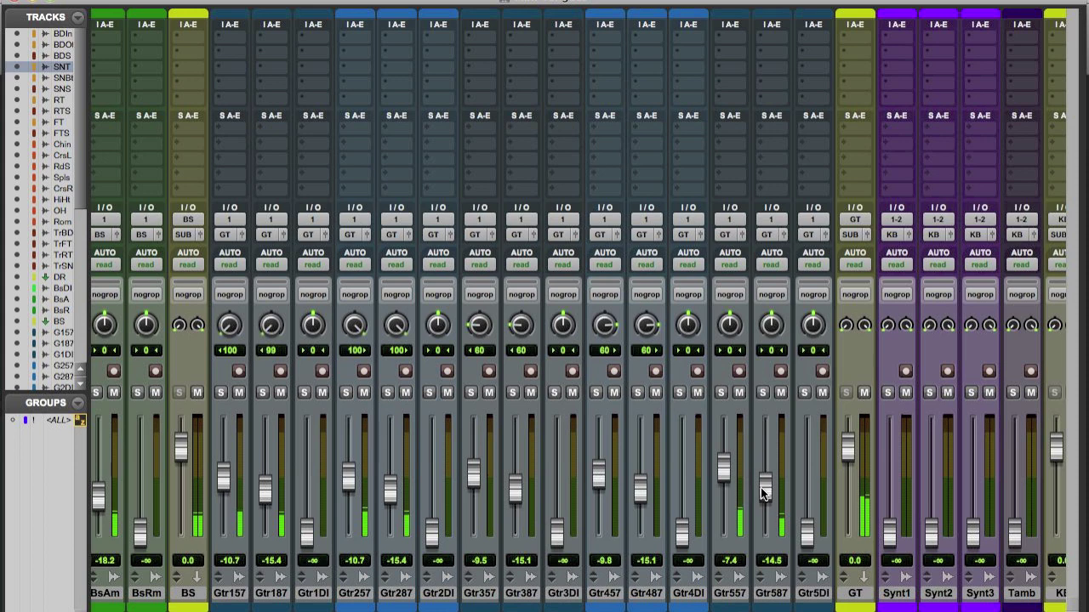
drag(729, 327, 772, 326)
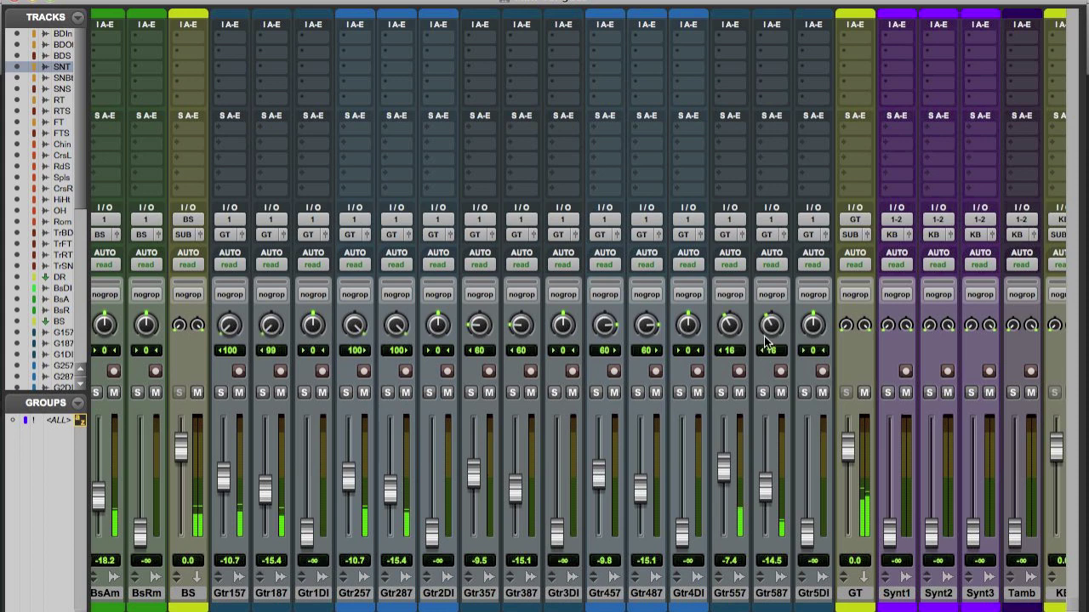
Step: Set the synth faders: Synt1 to -12.9, Synt2 to -14.5 and Synt3 to -17.8 dB
scroll(723, 432, right, 5)
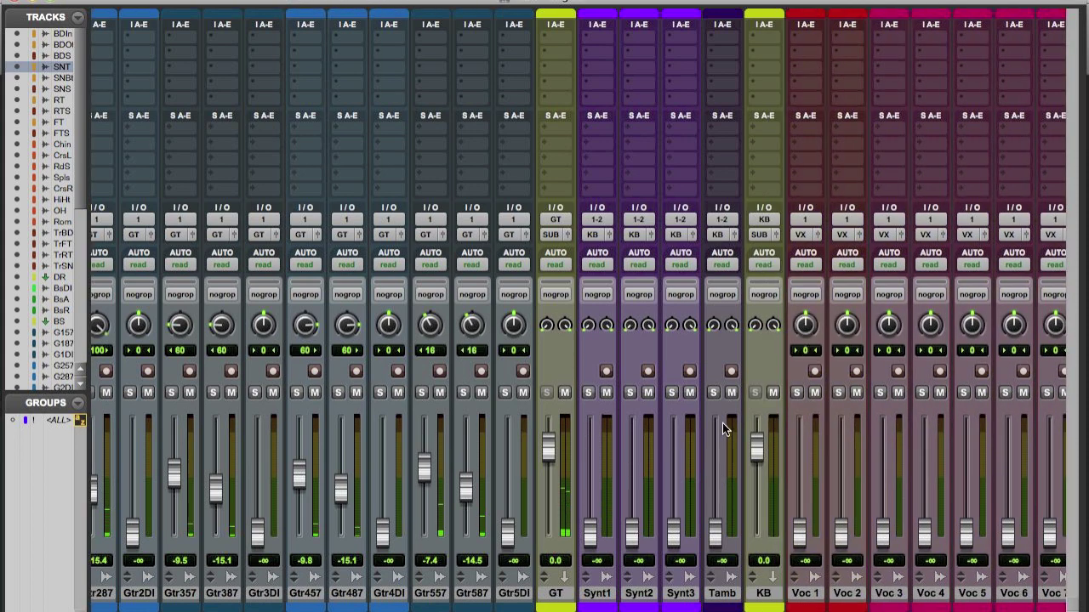
drag(595, 523, 591, 476)
drag(633, 531, 631, 491)
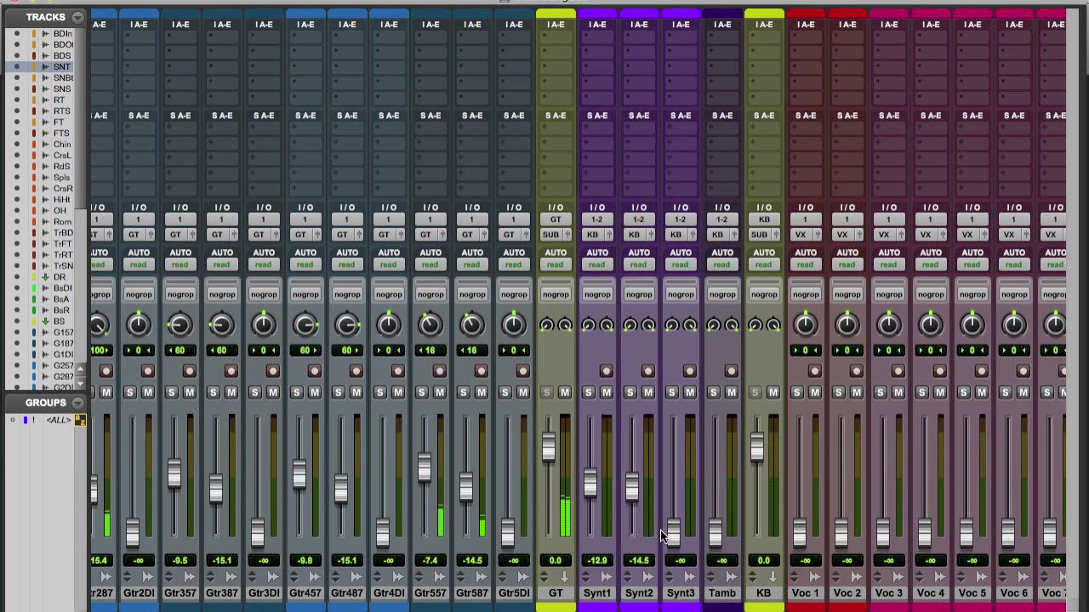
drag(677, 532, 674, 502)
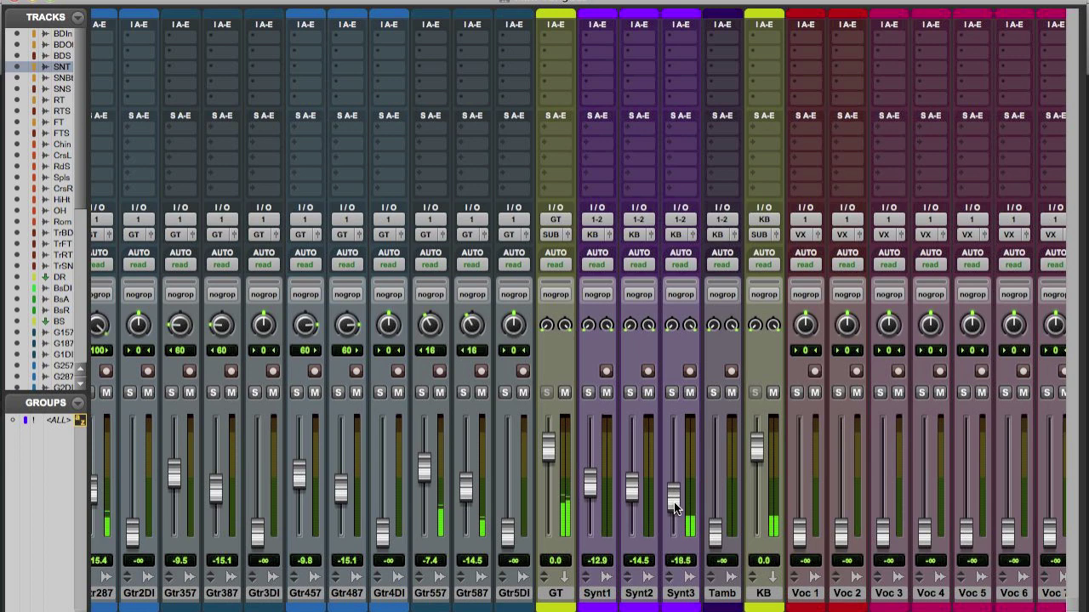
drag(674, 502, 674, 500)
Step: Select the second tambourine passage on the Tamb track in the edit window, start playback there, and go back to the mixer
key(super+equal)
key(space)
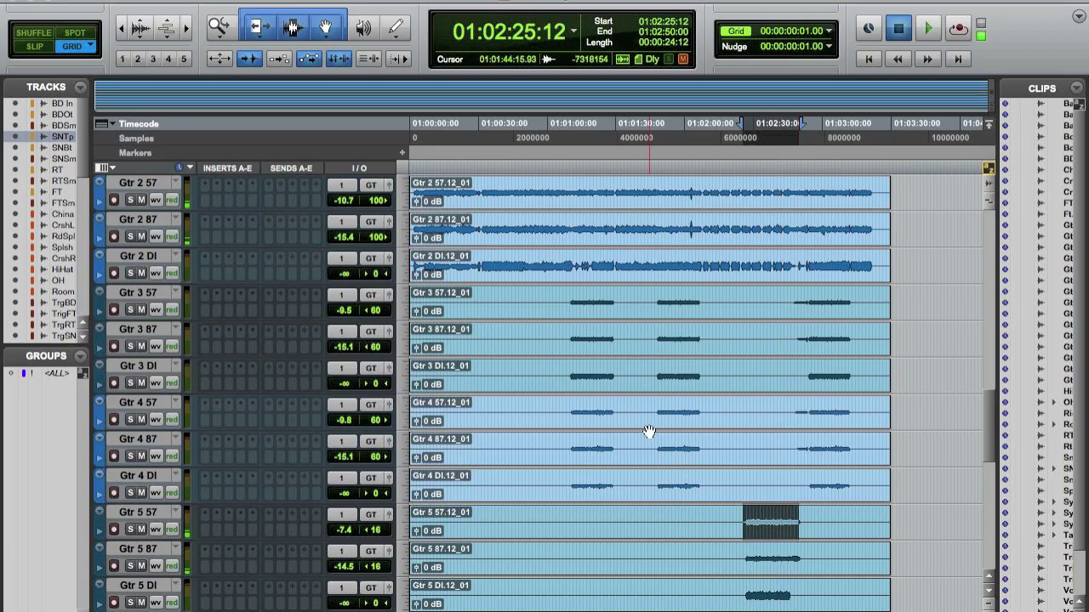
scroll(662, 464, down, 6)
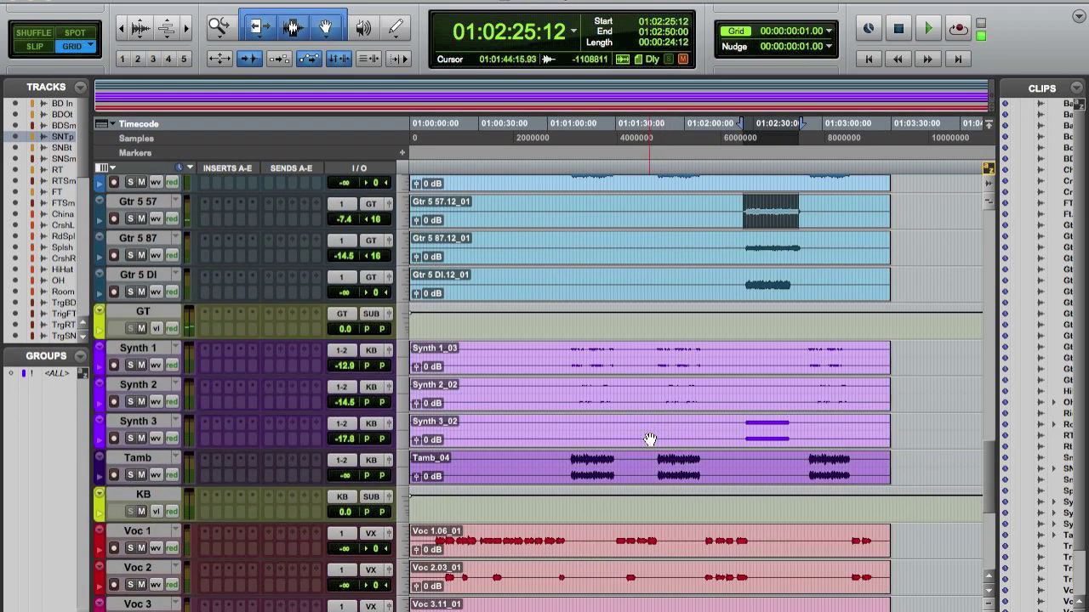
drag(656, 466, 699, 459)
key(space)
key(super+equal)
Step: Set the Synt1 fader to -7.4, Synt2 to -9.8 and Tamb to -28.0 dB
drag(589, 482, 626, 477)
drag(589, 462, 593, 463)
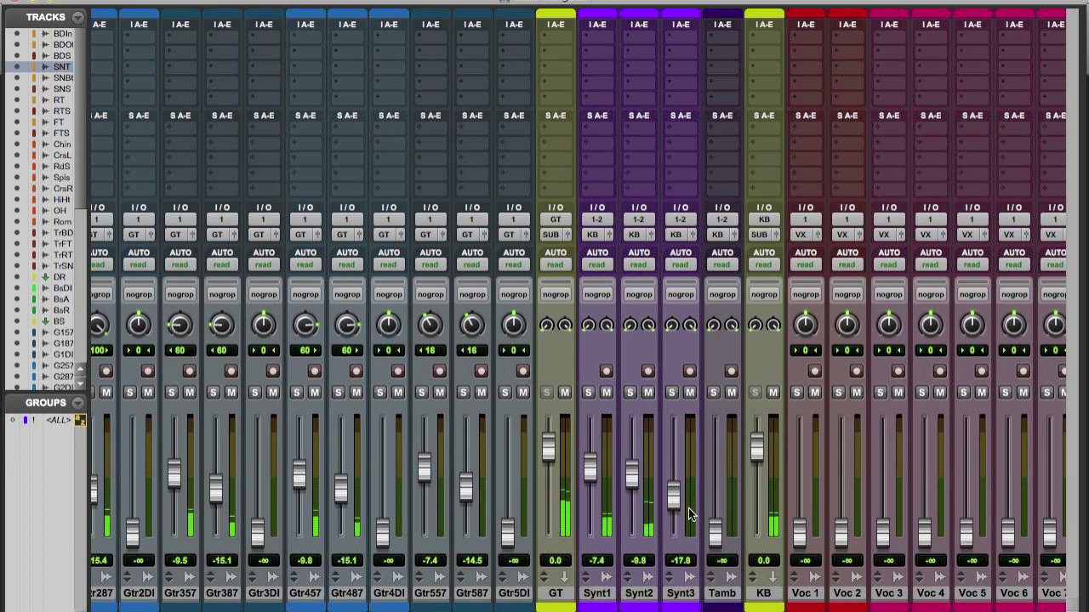
mouse_move(724, 524)
mouse_down()
mouse_move(718, 497)
mouse_move(714, 506)
mouse_up()
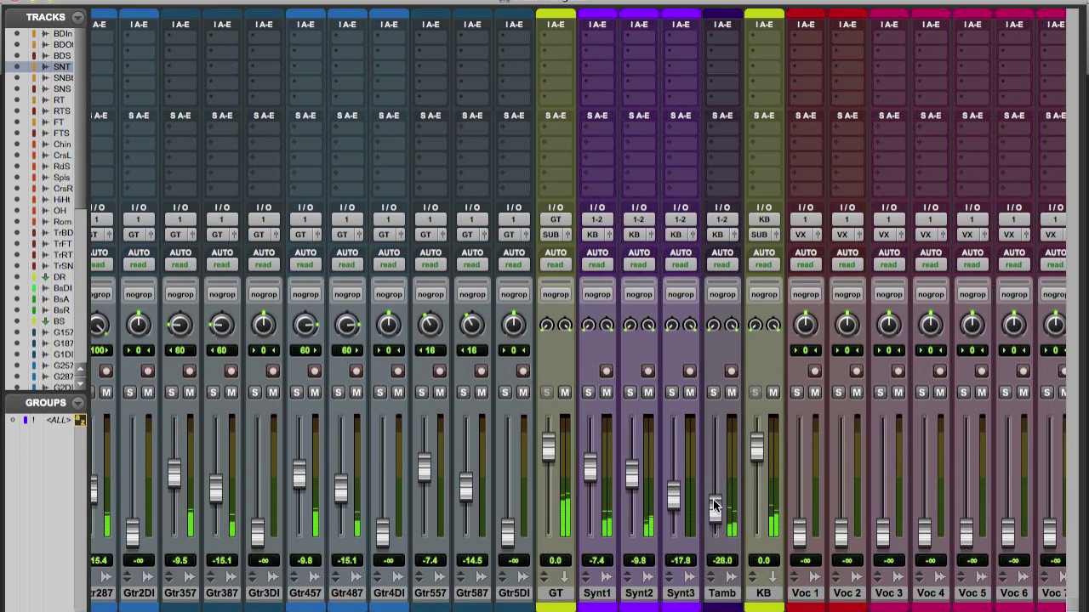
Step: Play the first vocal passage of Voc 1, 01:00:11:03 to 01:01:08:16, and set the Voc 1 fader to -3.7 and Voc 2 to -4.6 dB
scroll(712, 504, right, 5)
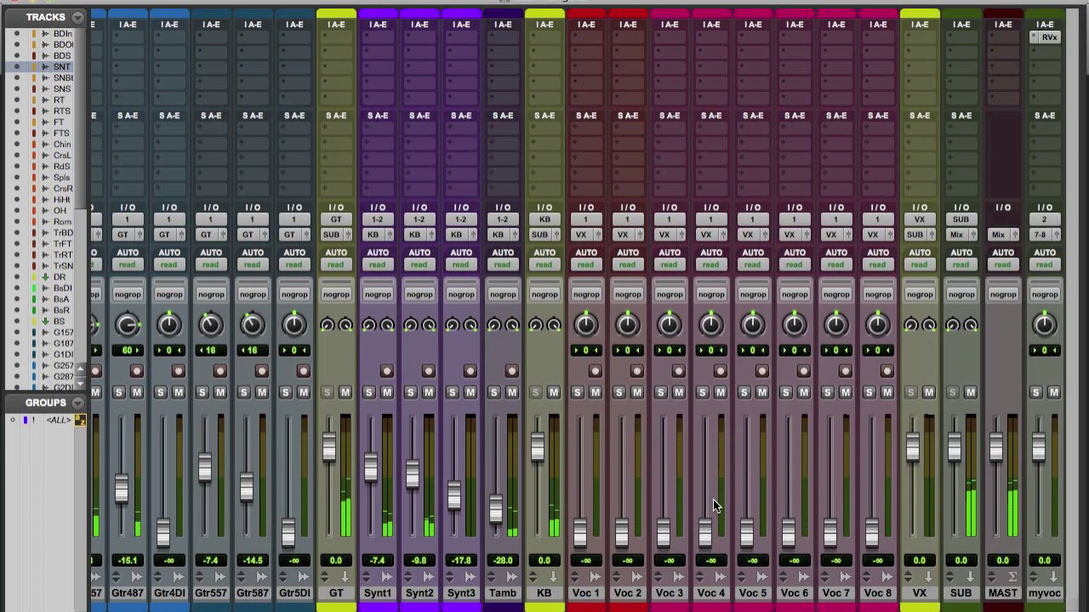
key(super+equal)
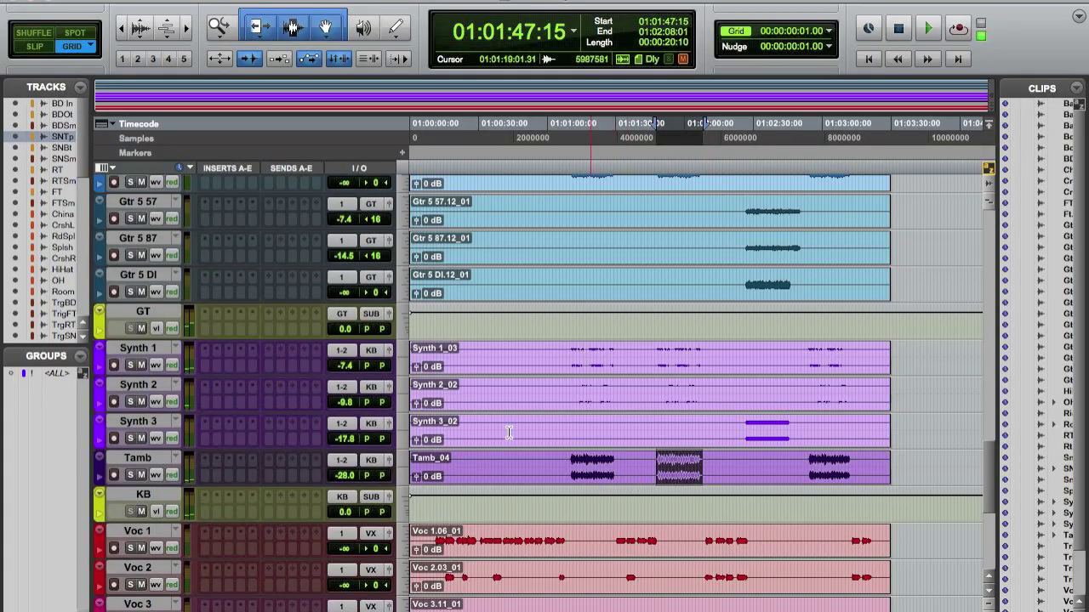
drag(440, 540, 585, 456)
key(space)
key(super+equal)
drag(624, 535, 625, 465)
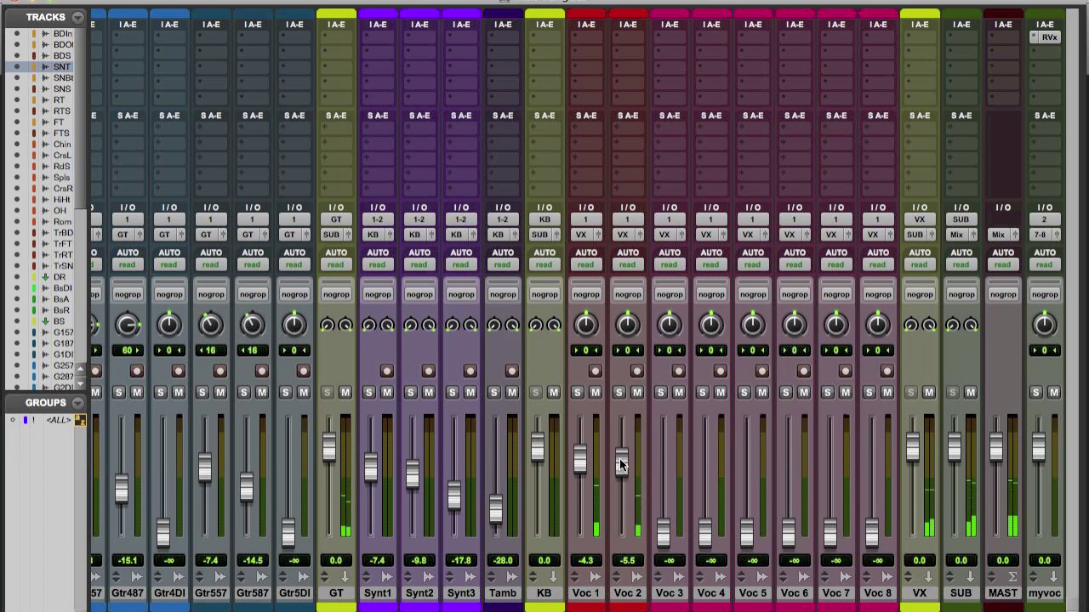
drag(582, 460, 622, 463)
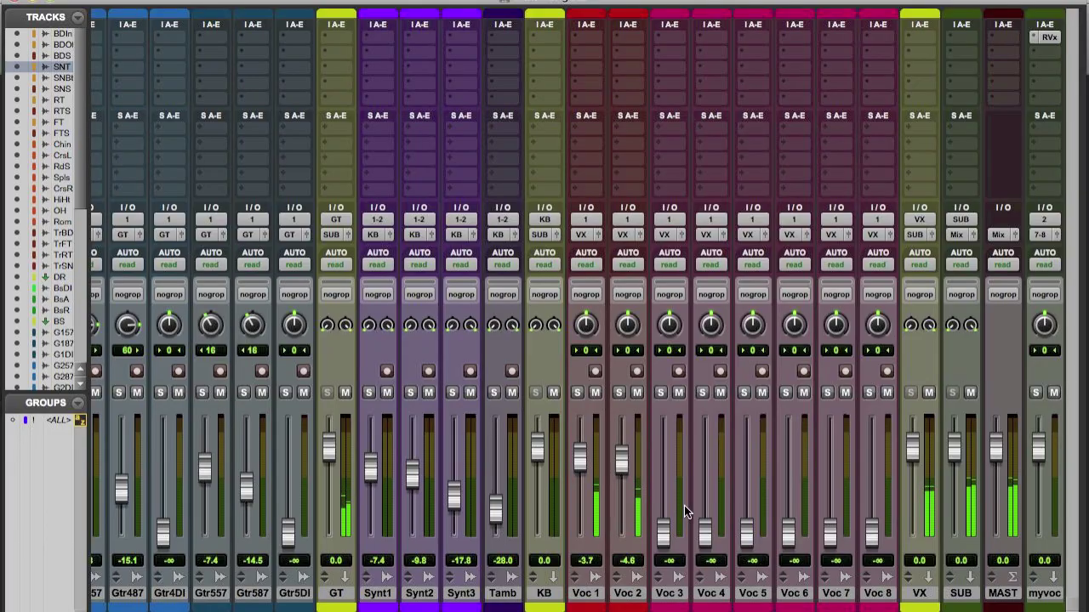
Step: Select the first sung passage on Voc 4 and Voc 5, 01:01:08:07 to 01:01:30:13, play it, and go back to the mixer
key(super+equal)
scroll(576, 483, down, 8)
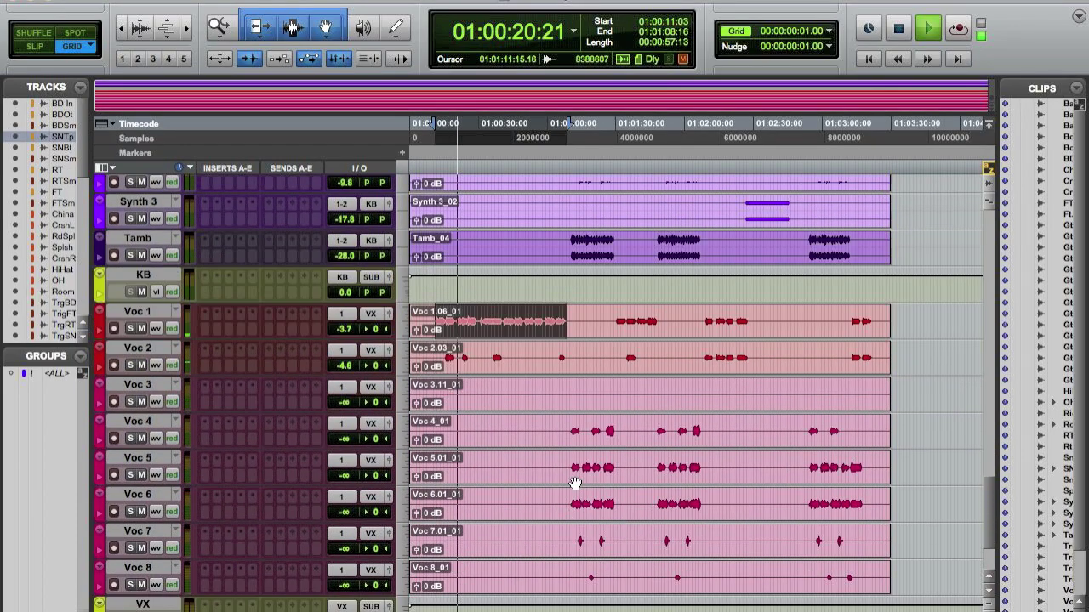
key(space)
drag(568, 428, 617, 455)
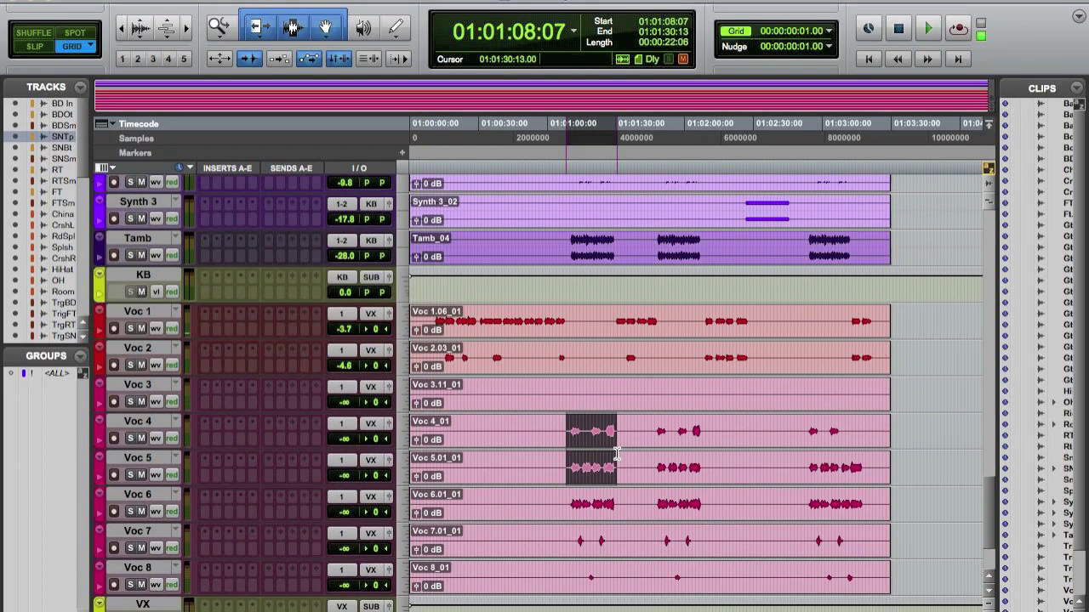
key(space)
key(super+equal)
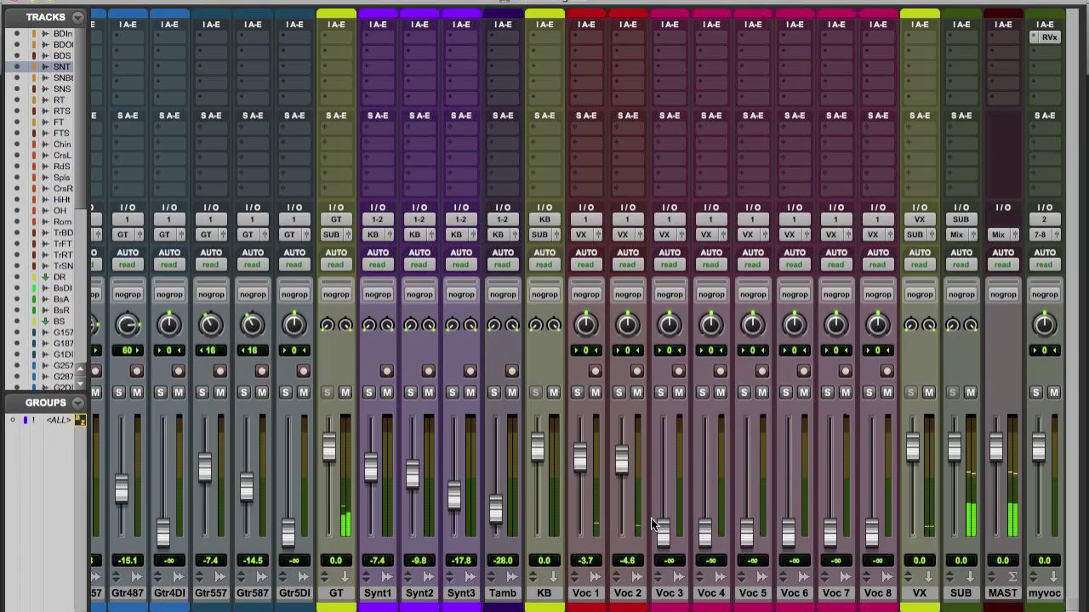
Step: Set the vocal faders: Voc 3 to -5.2, Voc 4 and Voc 5 to -7.0, Voc 6 and Voc 7 to -9.5, and Voc 8 to -7.4 dB
drag(661, 530, 662, 459)
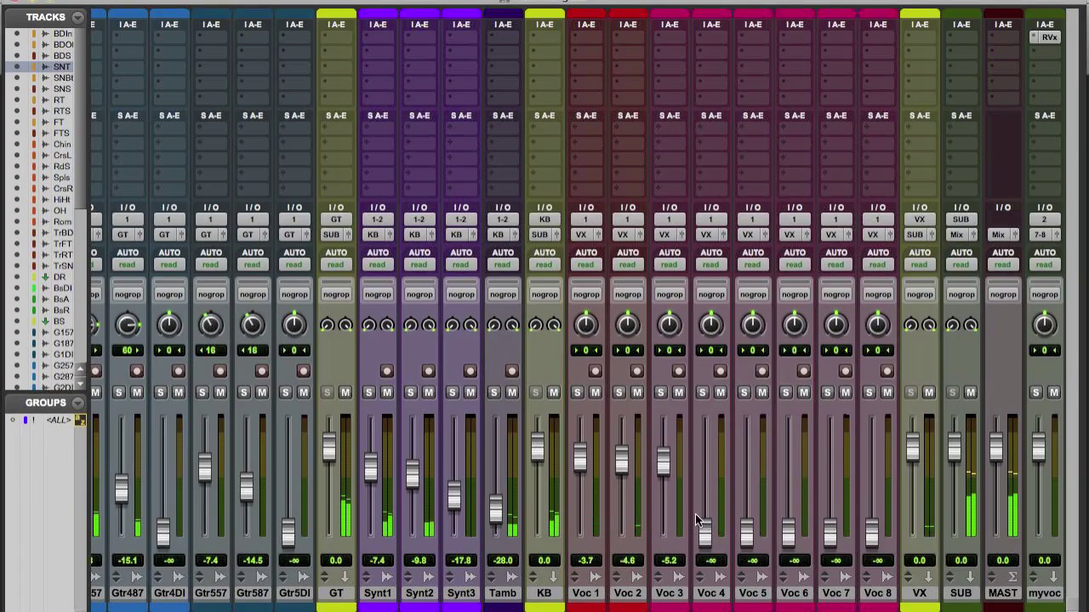
drag(704, 532, 706, 468)
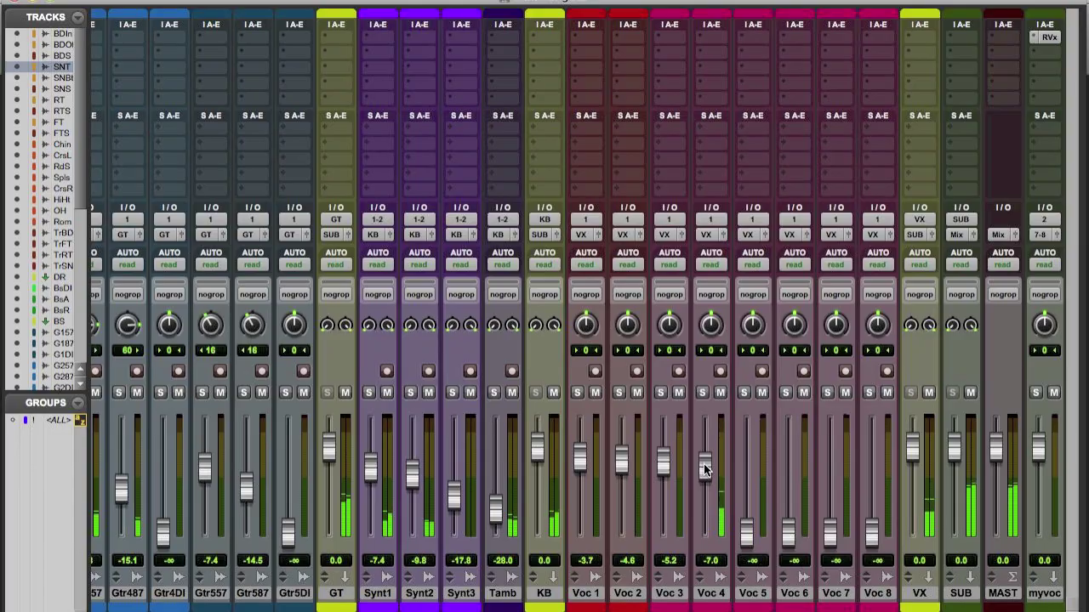
key(super+equal)
key(super+equal)
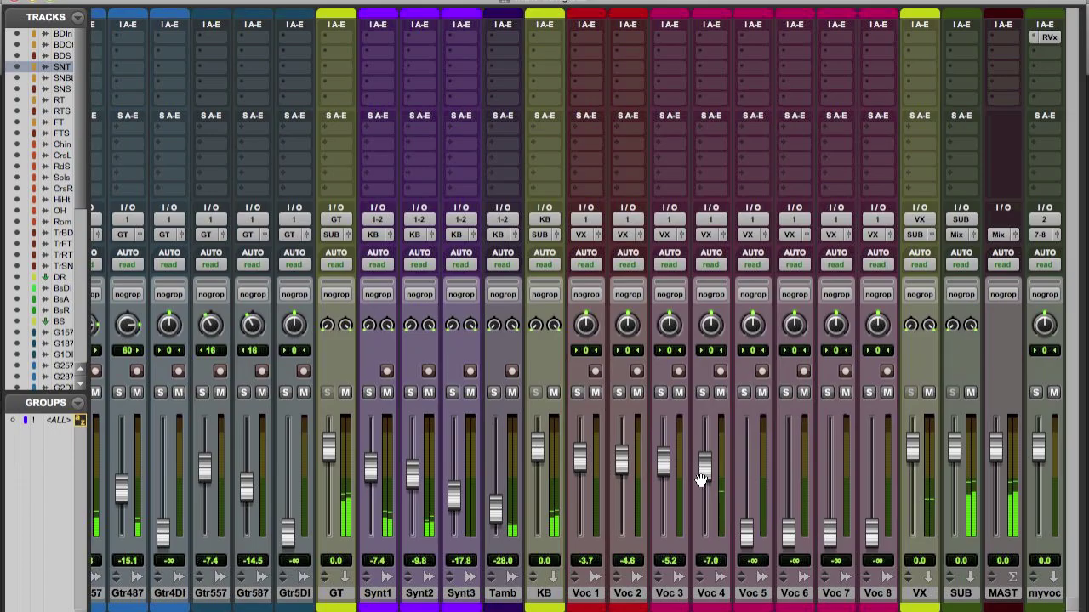
drag(751, 549, 734, 468)
drag(797, 530, 826, 472)
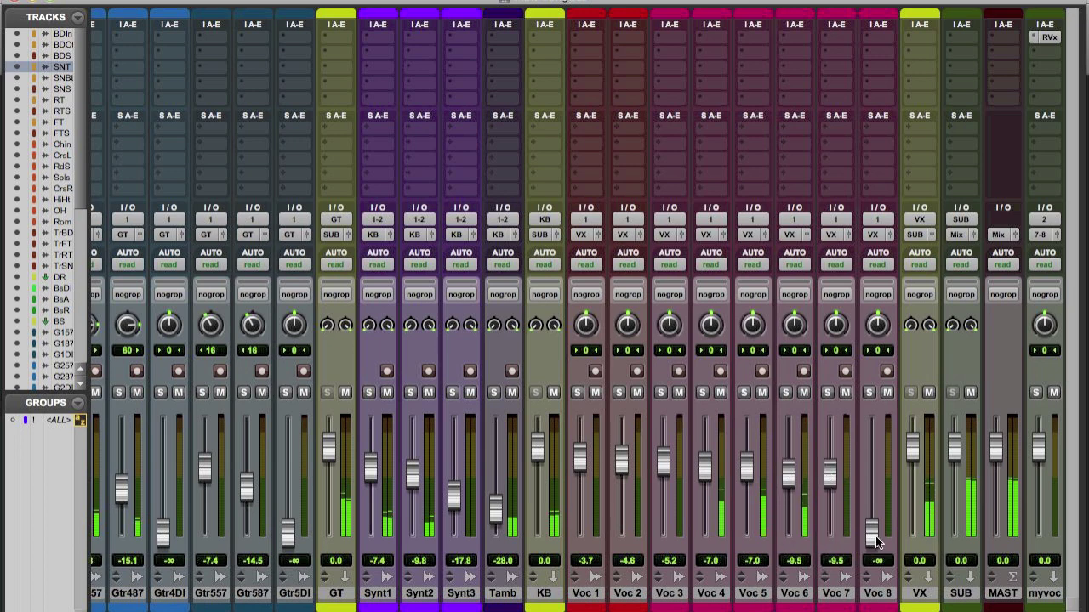
drag(871, 533, 870, 459)
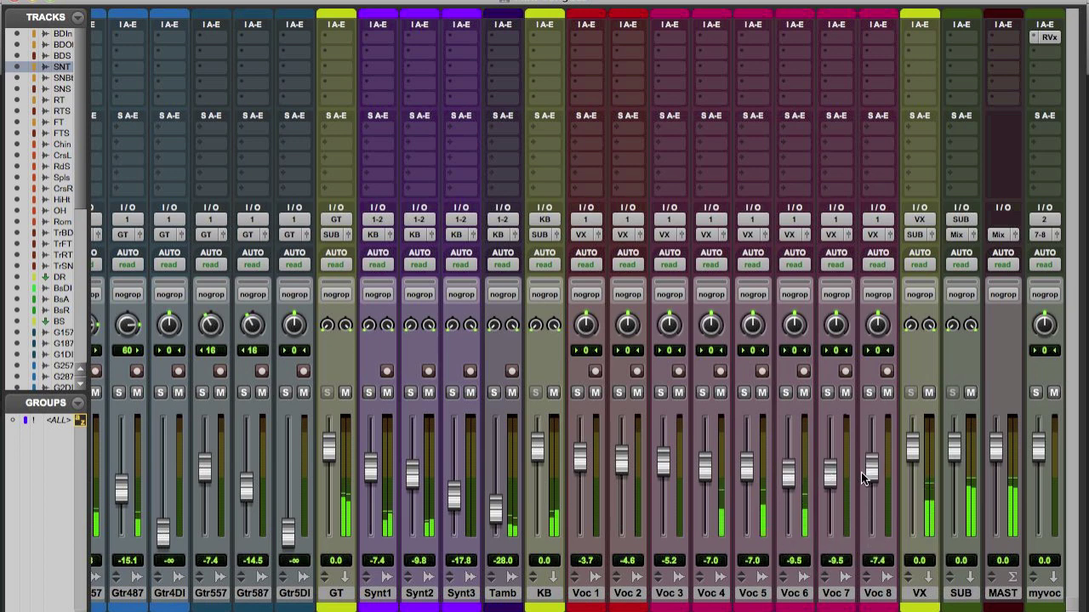
Step: Remove the empty Voc 3 track and select the Voc 4 track
click(667, 594)
right_click(670, 595)
click(728, 598)
click(722, 596)
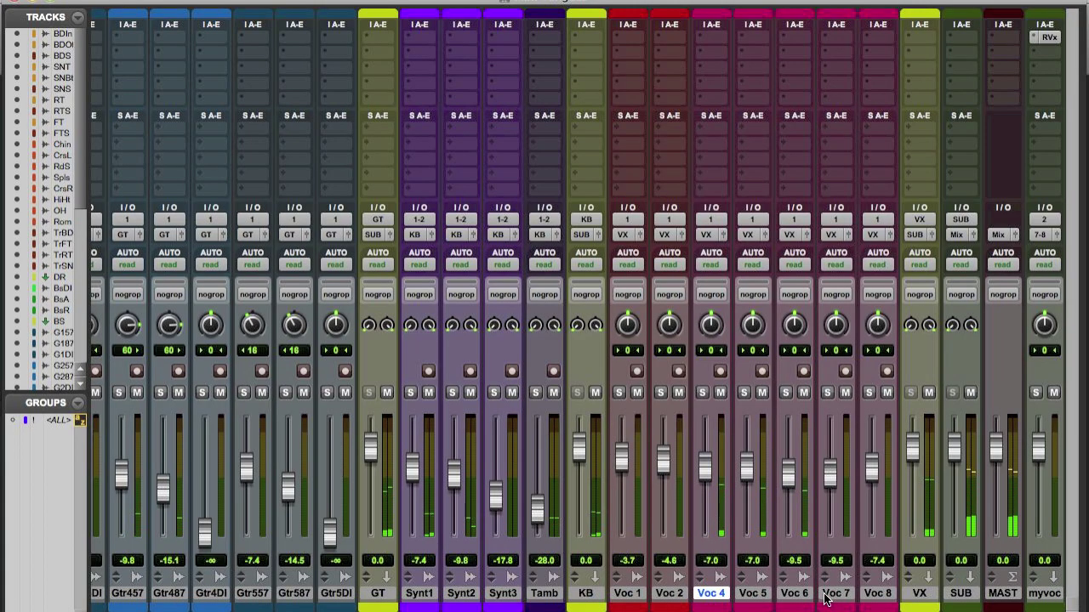
Step: Restart playback of the selected vocal passage from its beginning and raise the Voc 8 fader to -4.6 dB
key(super+equal)
key(space)
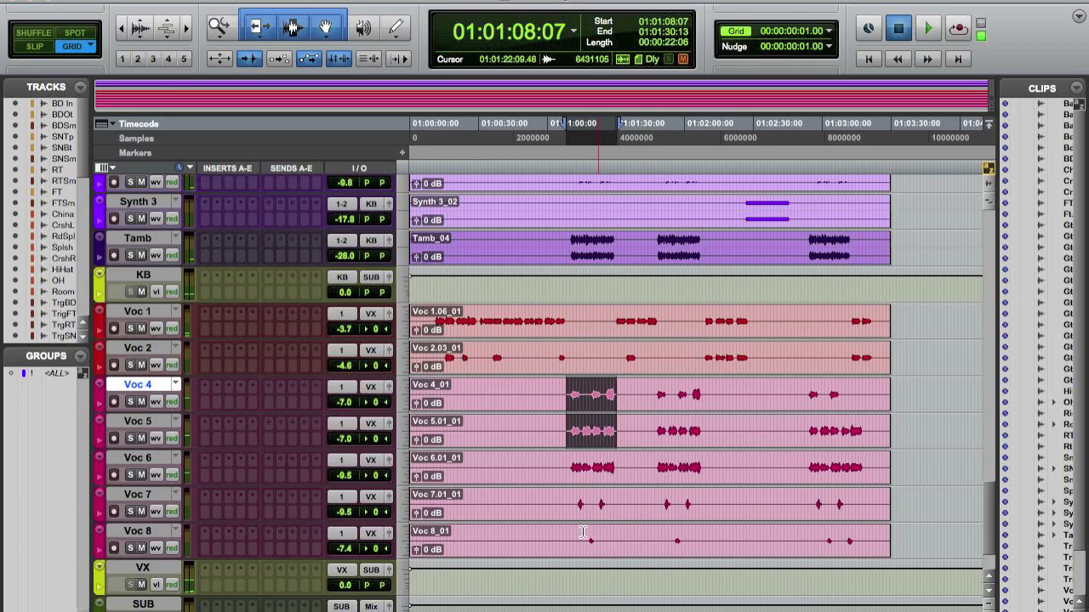
key(space)
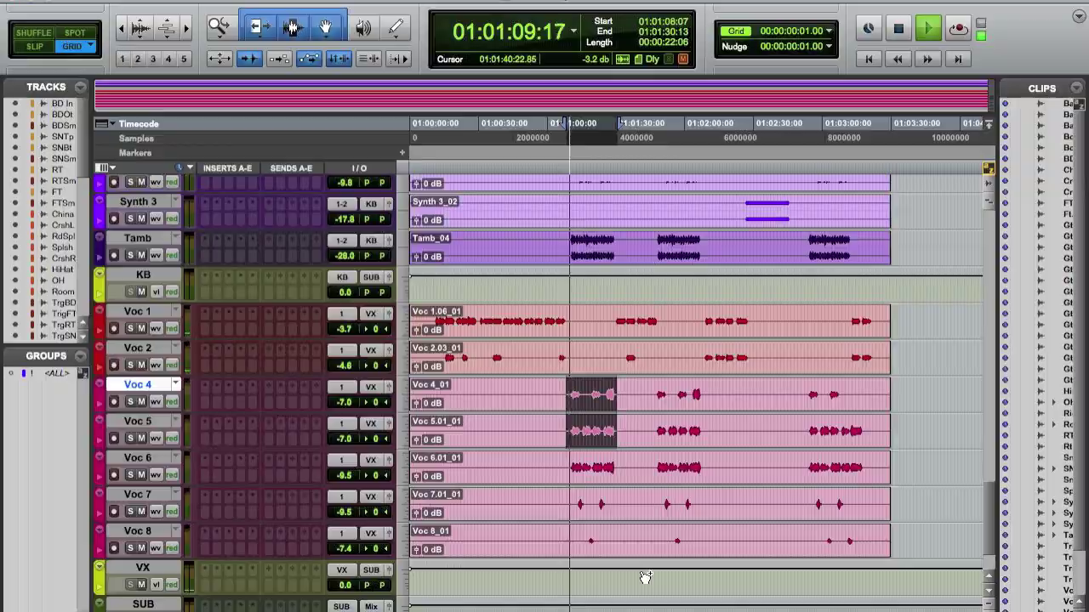
key(super+equal)
drag(872, 470, 872, 465)
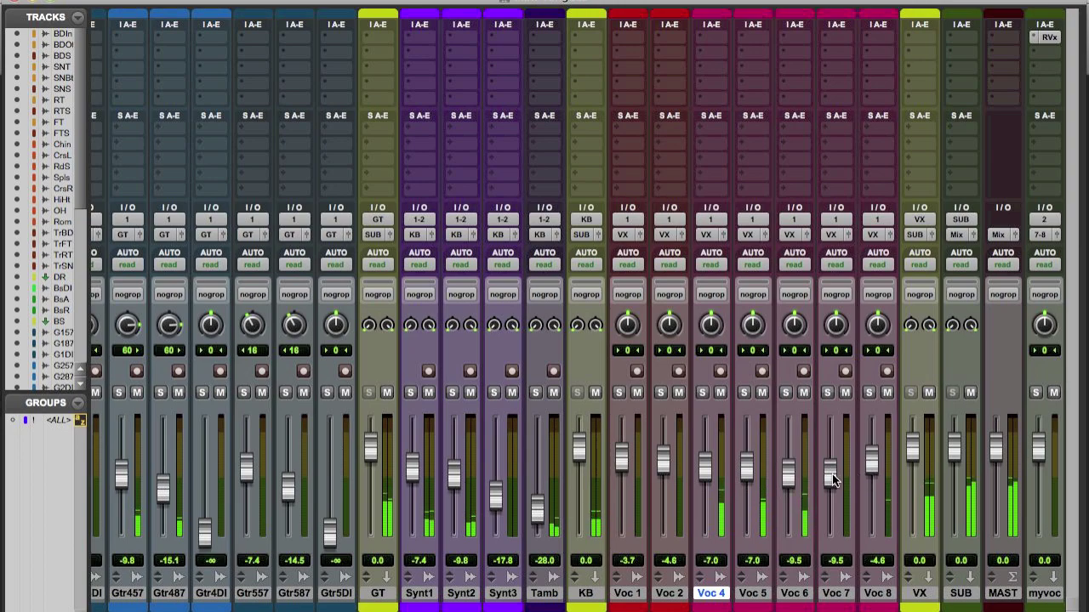
Step: Stop playback in the edit window, return the play position to the session start, and show the drum tracks
key(ctrl+equal)
key(space)
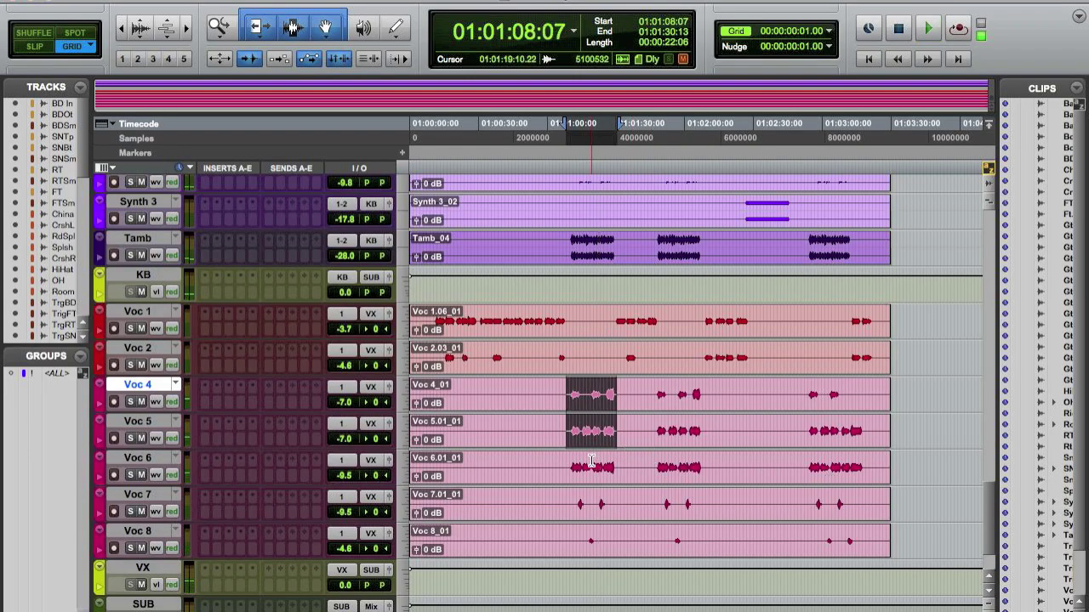
scroll(592, 469, down, 3)
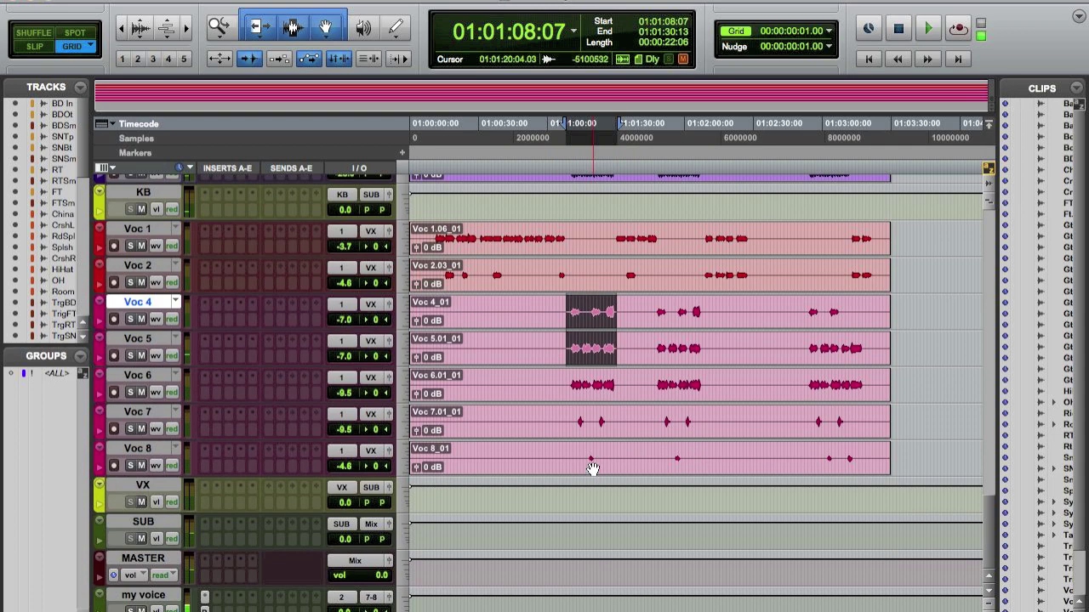
scroll(592, 470, up, 20)
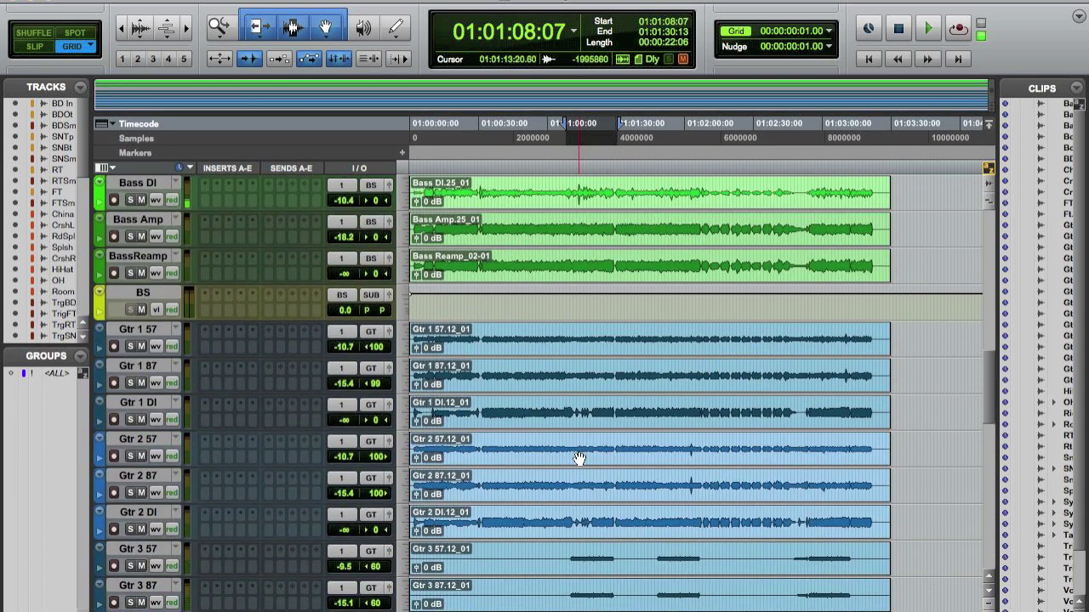
scroll(578, 459, up, 15)
scroll(578, 459, down, 10)
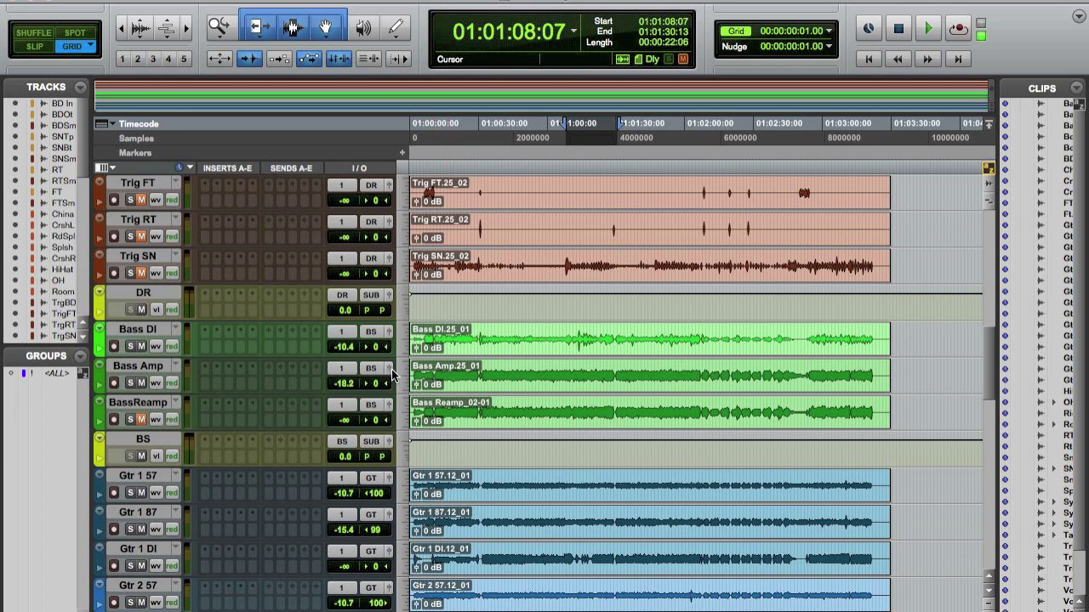
key(Return)
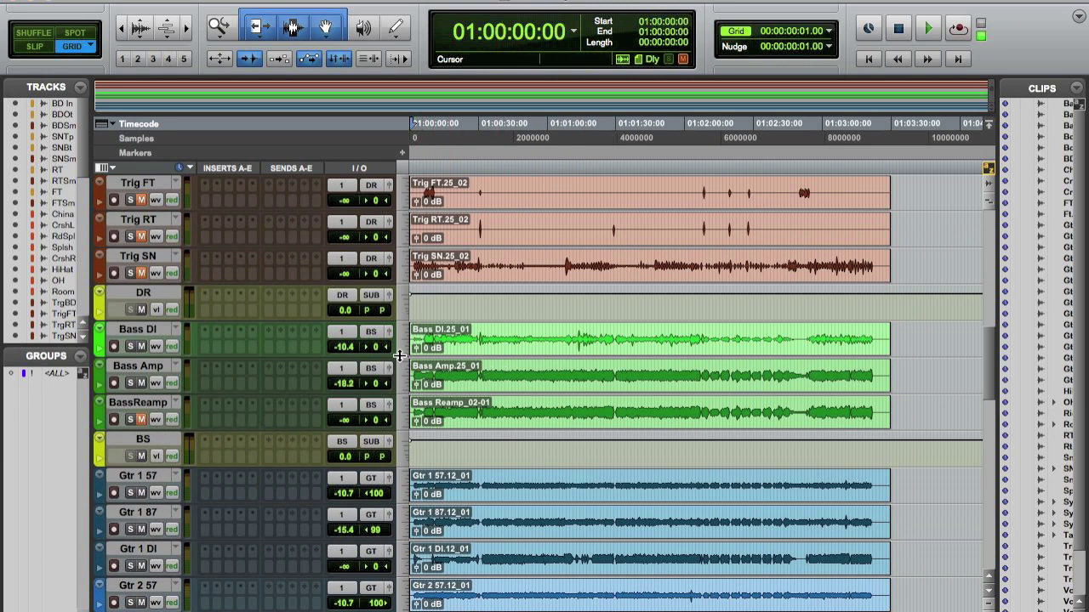
scroll(503, 374, up, 10)
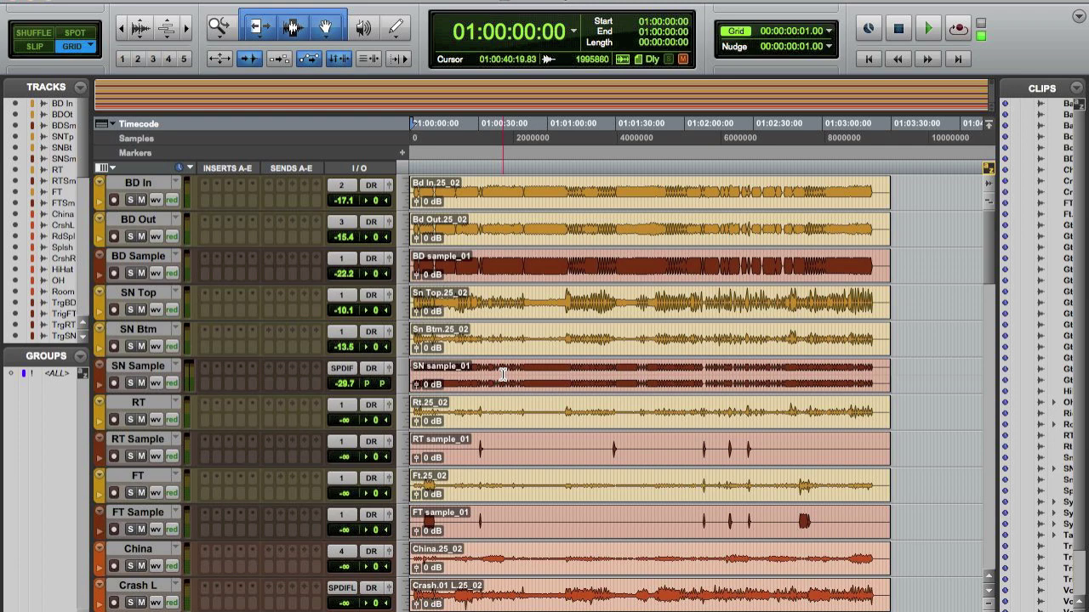
Step: Rebalance the bass in the mixer: raise the BsAm fader to -6.8 and lower BasDI to -17.8 dB
key(ctrl+equal)
drag(448, 487, 445, 468)
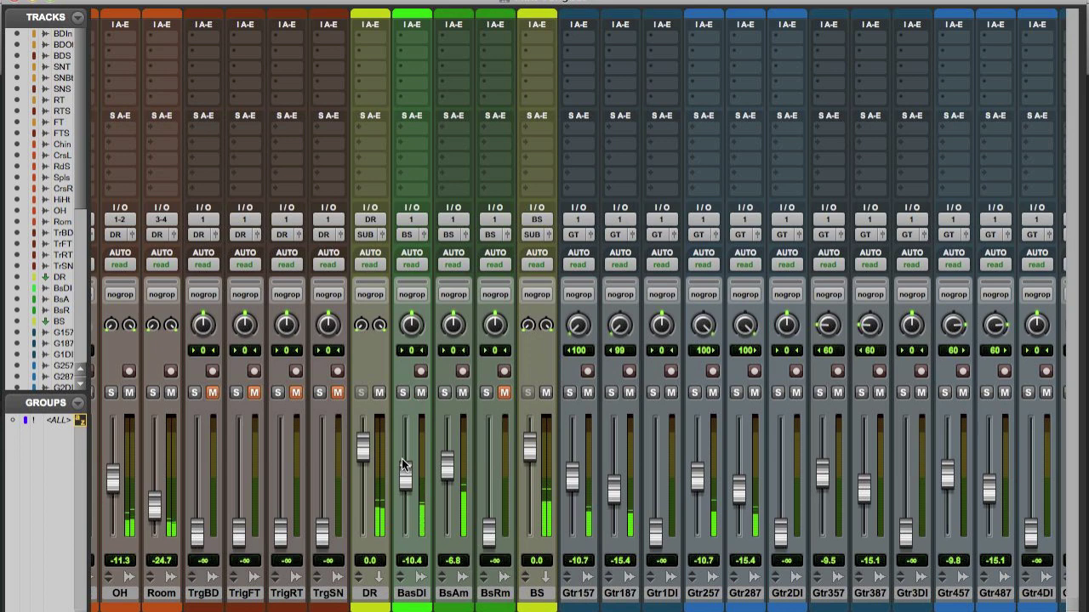
drag(401, 495, 403, 497)
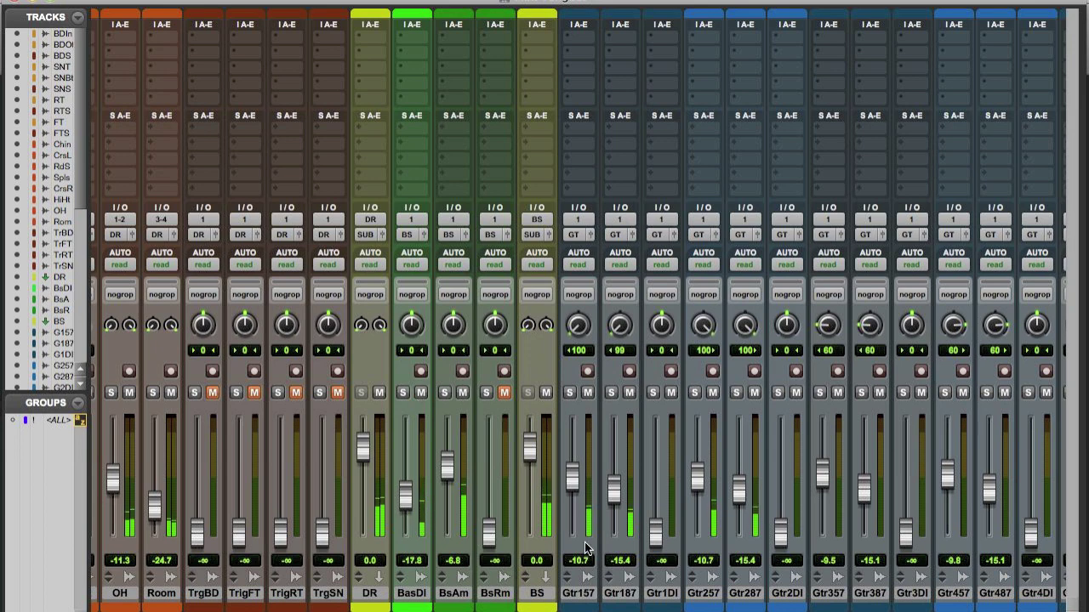
Step: Set the BsAm fader to -10.1, Gtr157 to -6.4, Gtr187 to -10.4, Gtr257 to -7.4 and Gtr287 to -13.2 dB
scroll(585, 542, right, 5)
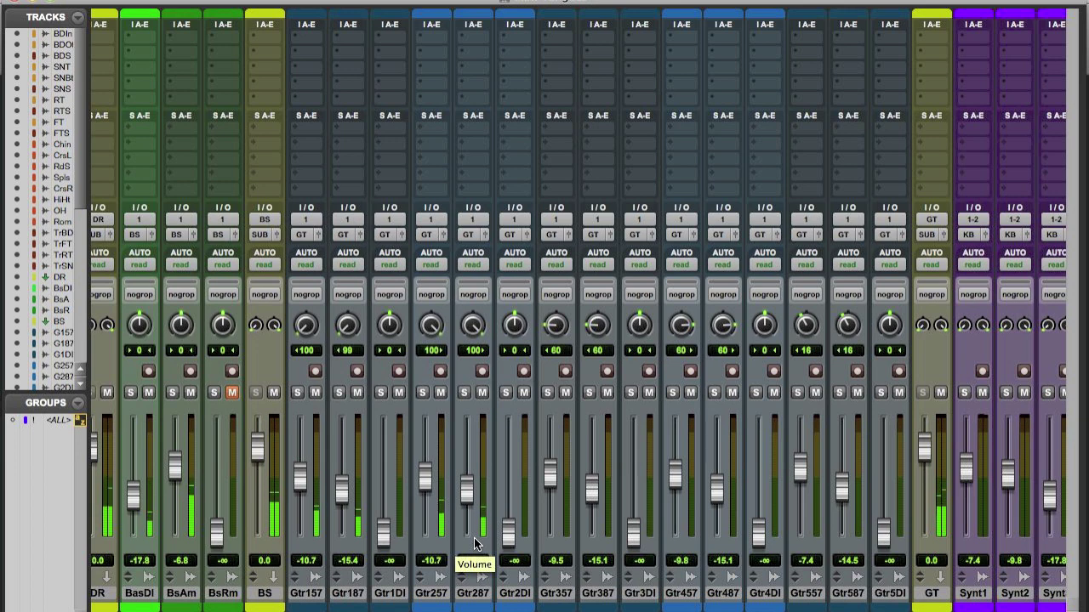
scroll(474, 545, left, 2)
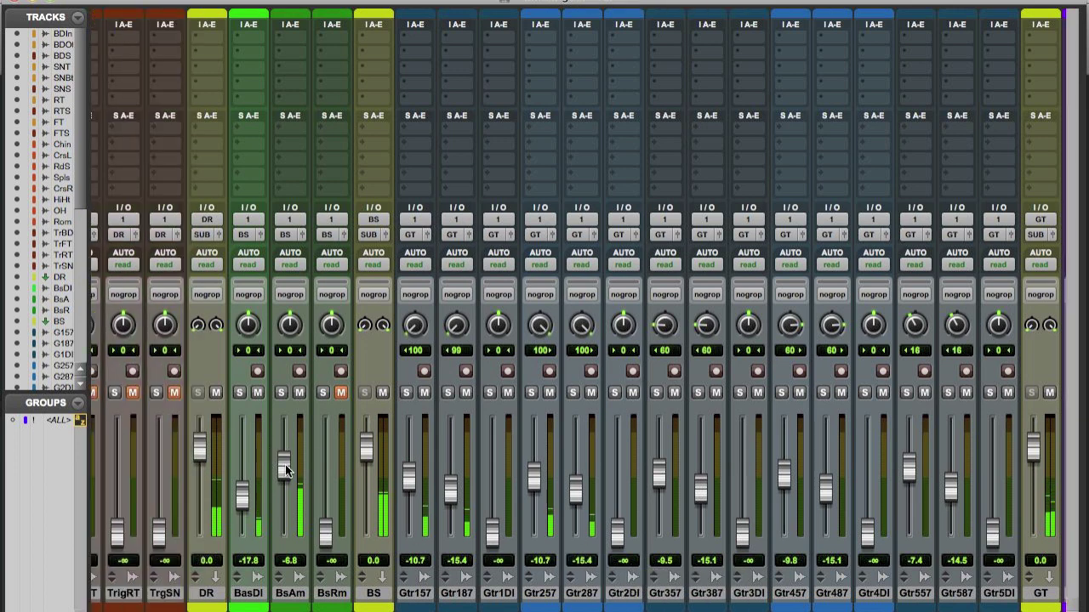
drag(286, 471, 281, 478)
drag(410, 481, 448, 477)
drag(533, 477, 530, 465)
drag(577, 491, 576, 490)
Step: Start playback from 01:00:18:22 in the edit window and return to the drum channels in the mixer
scroll(595, 544, right, 6)
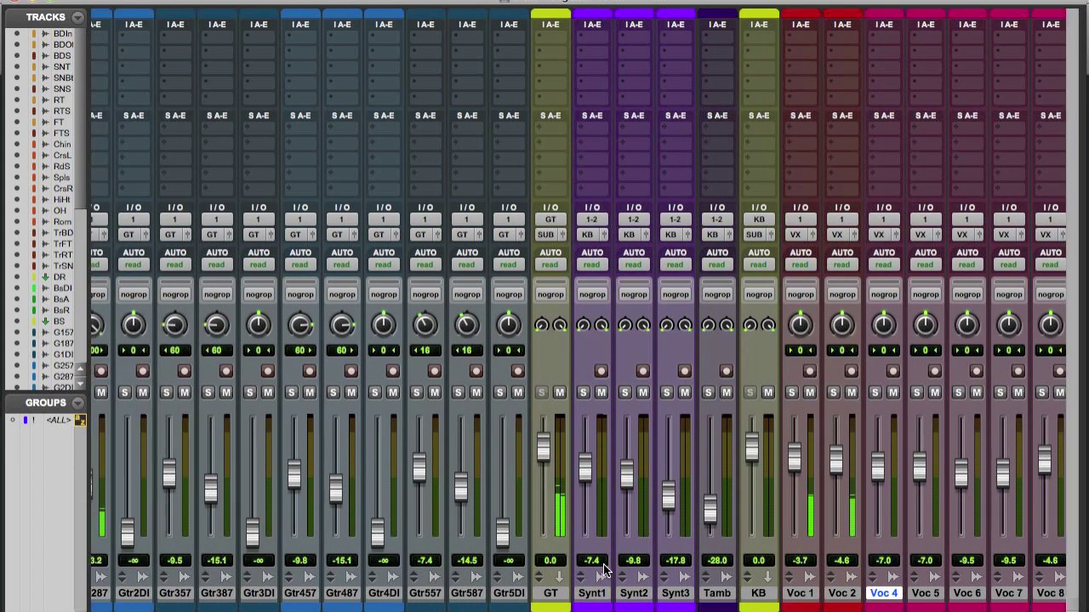
scroll(606, 569, left, 11)
scroll(545, 563, left, 7)
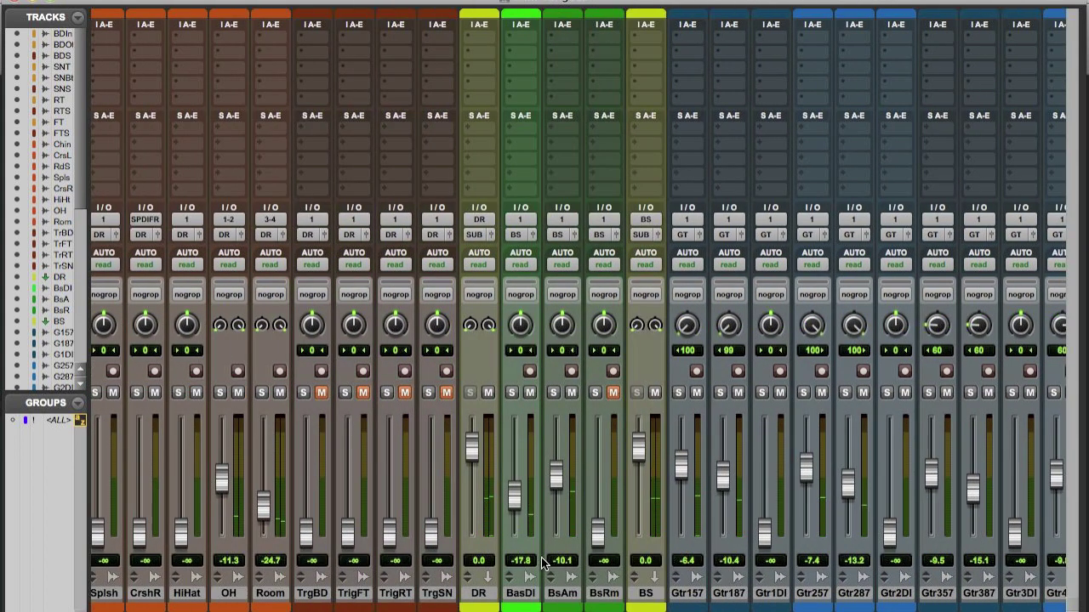
scroll(544, 563, left, 13)
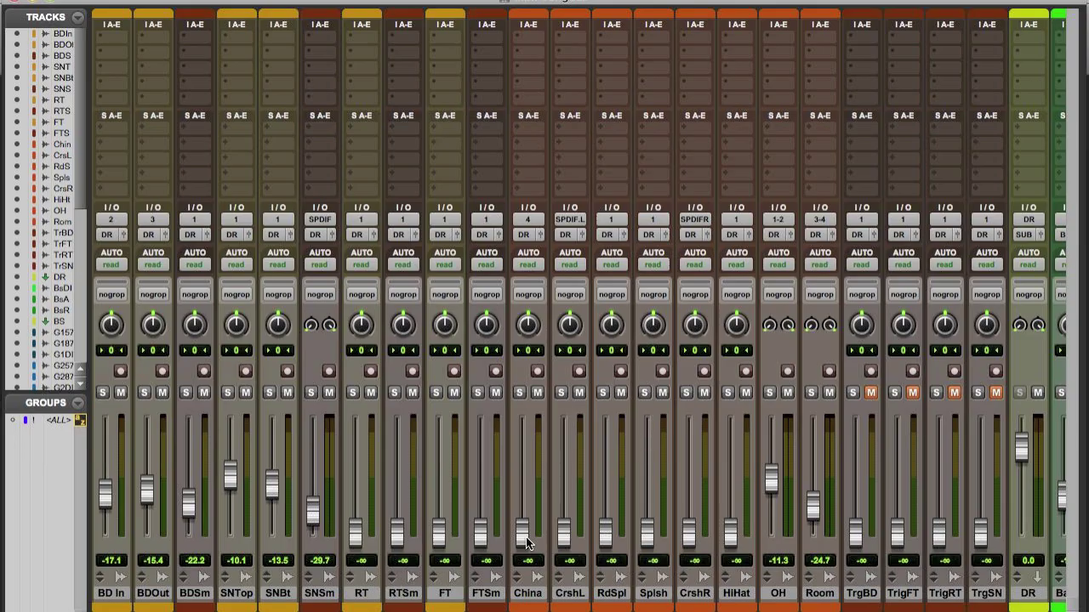
key(super+equal)
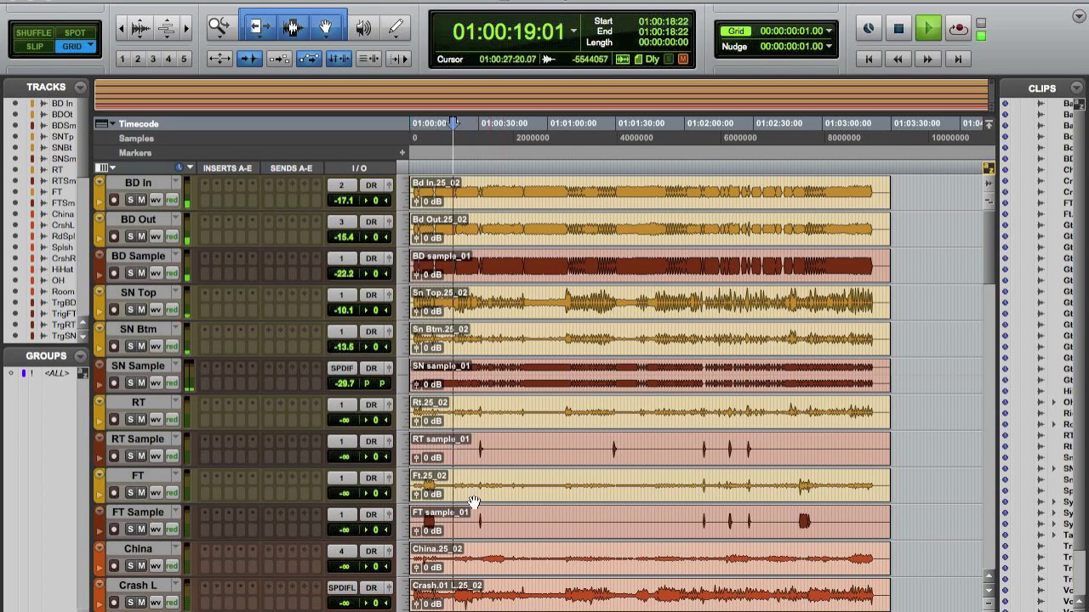
key(super+equal)
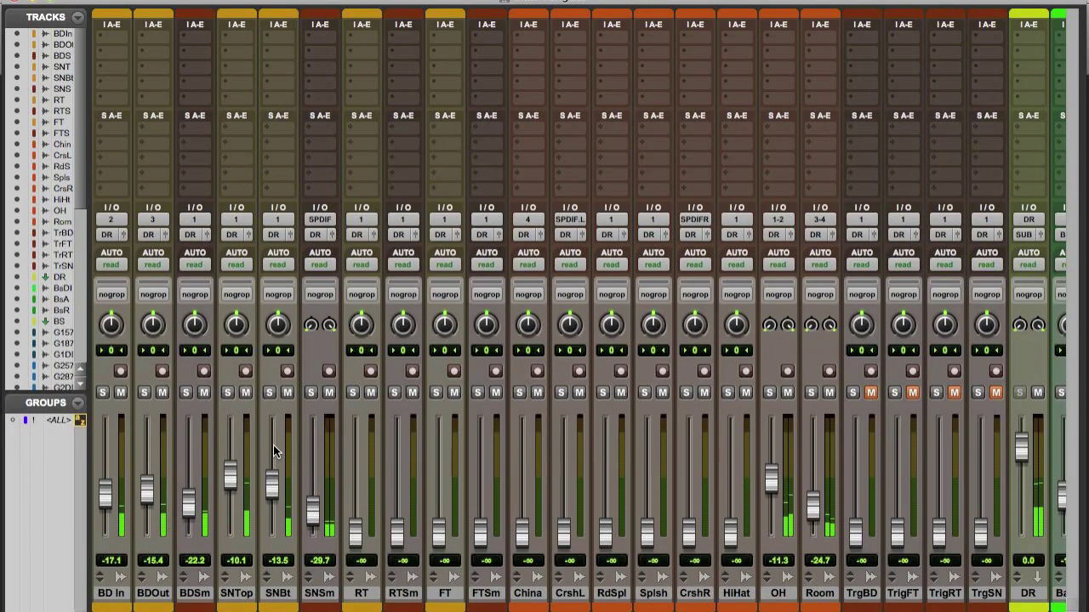
Step: Set the faders: BD In to -4.3, BDOut to -6.8, BDSm to -16.8, SNTop to -4.9, SNBt to -10.4 and SNSm to -17.1 dB
drag(106, 498, 108, 472)
drag(188, 507, 144, 478)
drag(315, 502, 313, 488)
drag(228, 476, 315, 498)
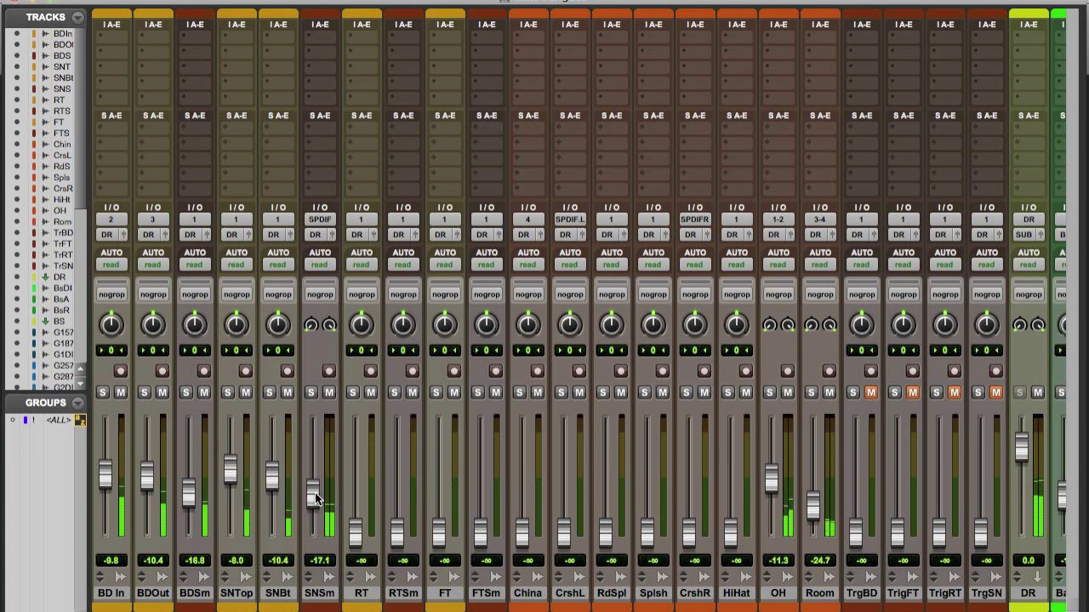
drag(229, 477, 231, 469)
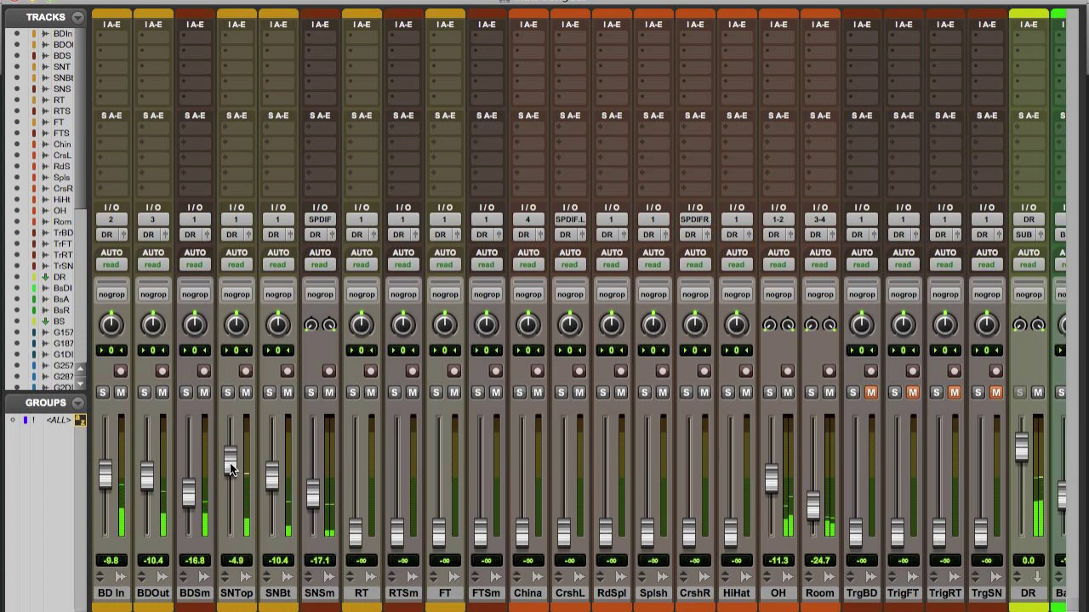
drag(106, 486, 139, 469)
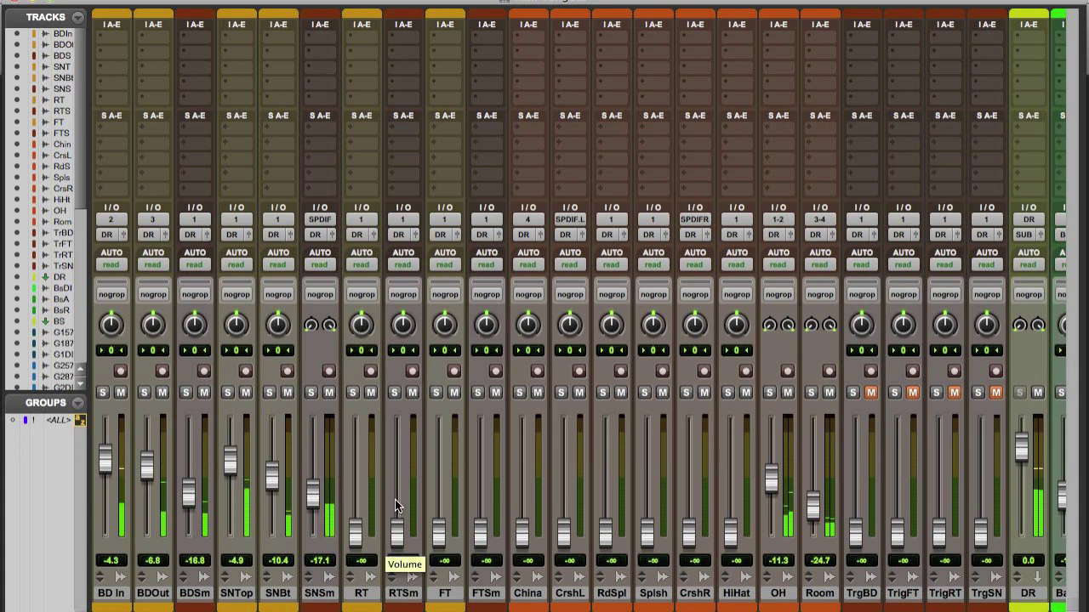
Step: Zoom in on the tom hits in the edit window and select 01:02:08:07 to 01:02:09:14 across RT Sample, FT and FT Sample
key(super+equal)
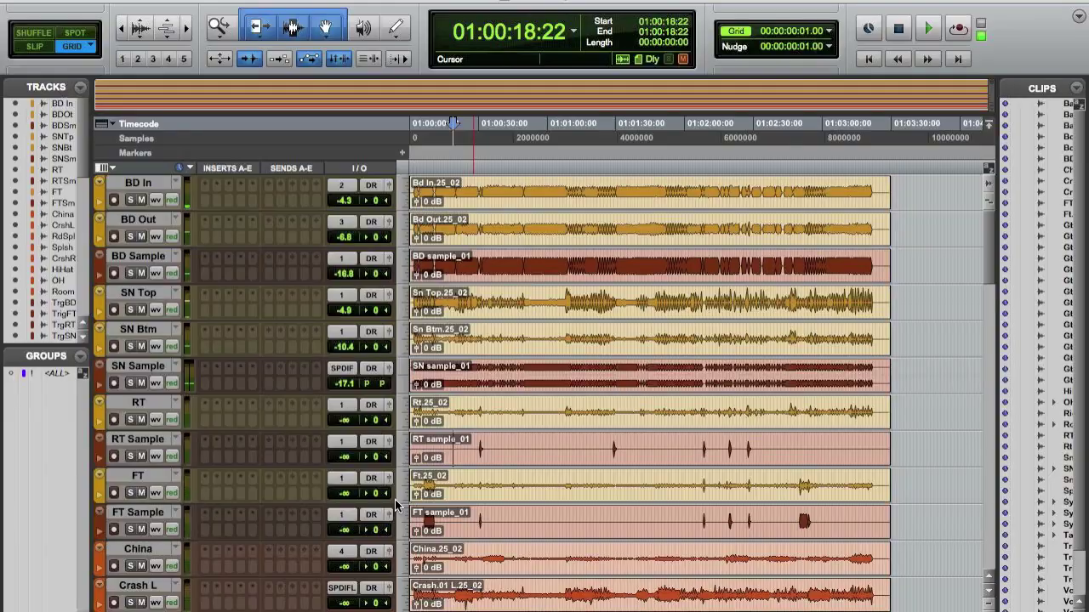
drag(701, 449, 708, 521)
key(super+bracketright)
key(super+bracketright)
key(super+bracketright)
key(super+bracketright)
key(super+bracketright)
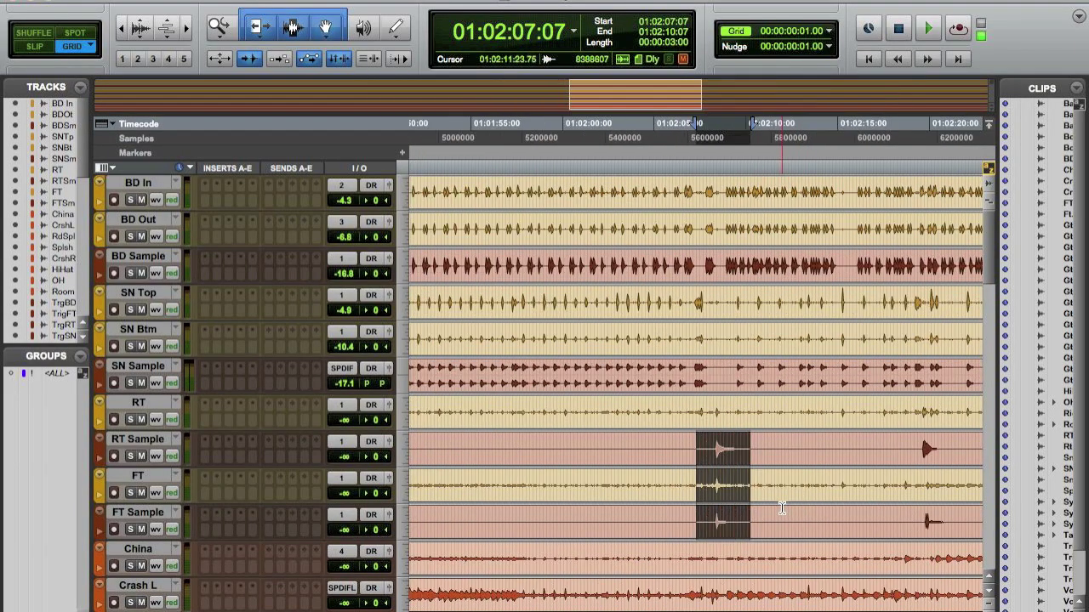
drag(768, 437, 865, 538)
Step: Set RT to -3.1, FT to -1.6, RTSm to -8.6 and FTSm to -10.4 dB, and pan RT 43 right and FT 49 left
key(super+equal)
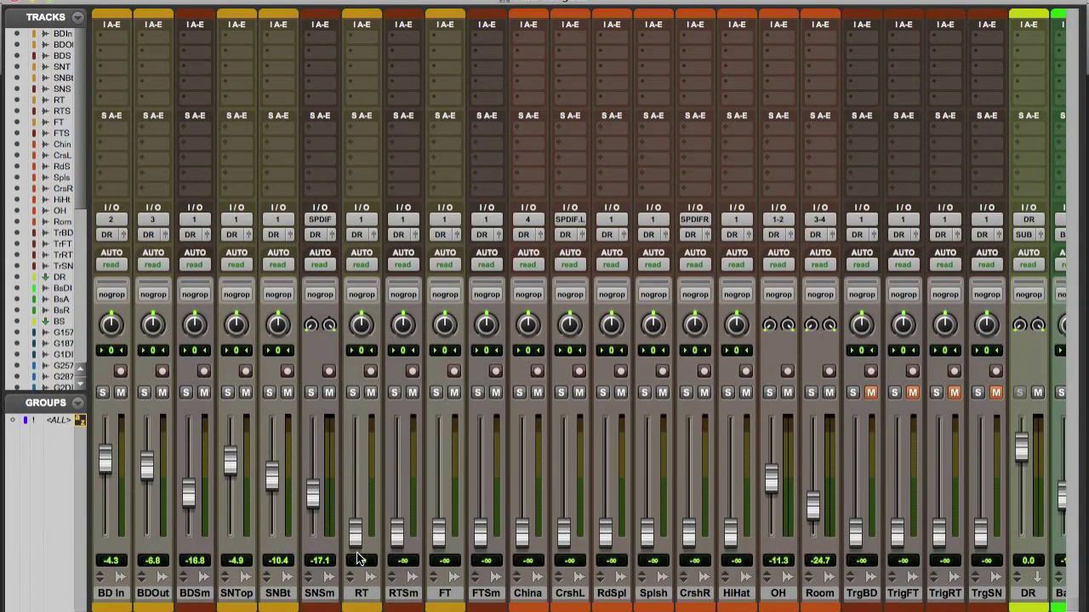
drag(354, 536, 356, 452)
drag(439, 534, 438, 455)
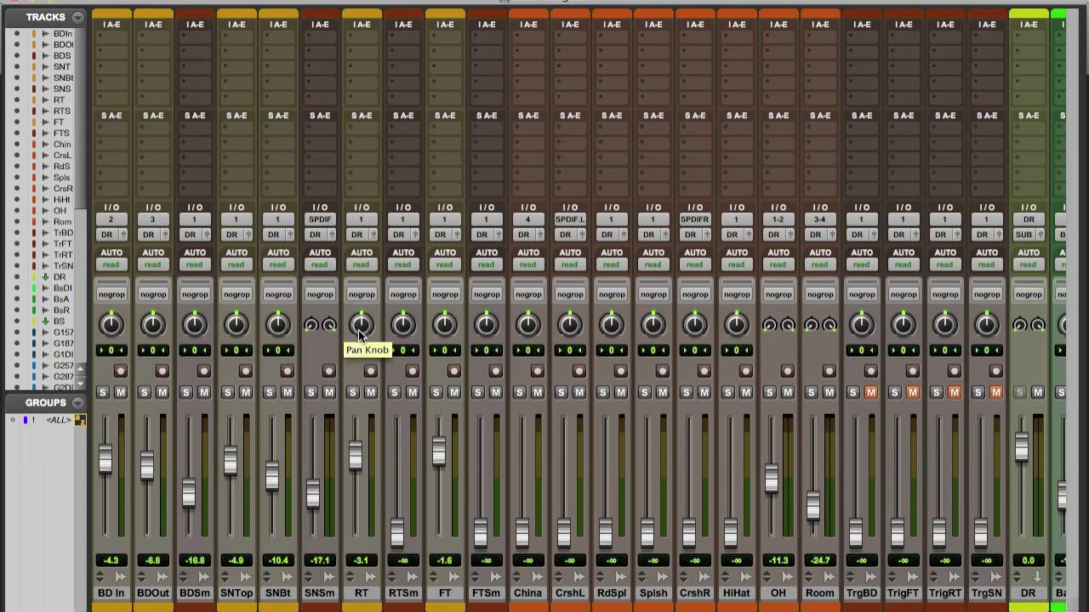
drag(361, 334, 361, 319)
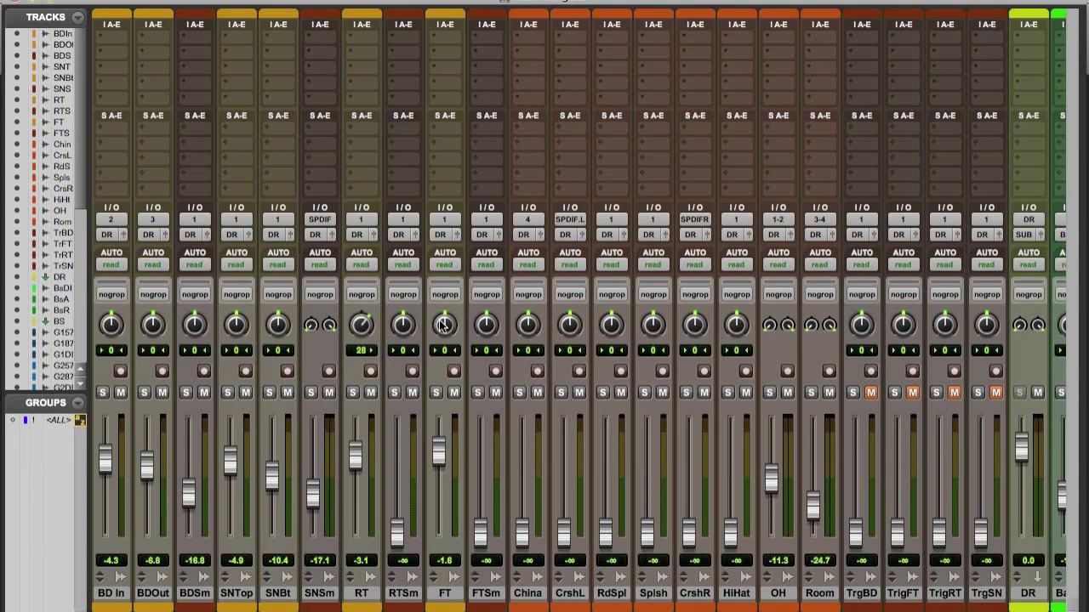
drag(363, 337, 364, 331)
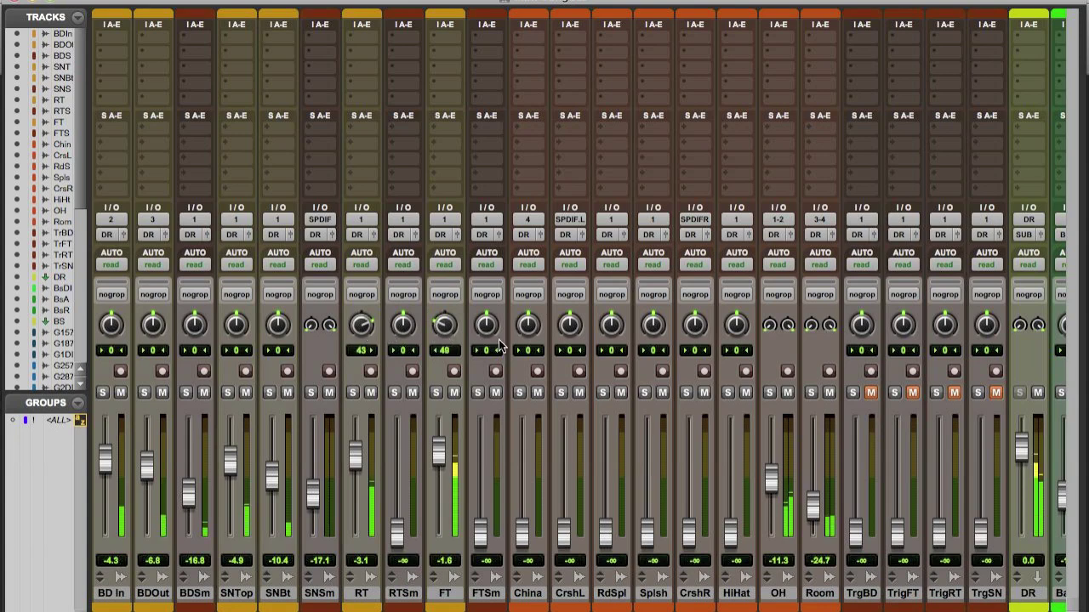
drag(397, 536, 397, 472)
drag(481, 534, 481, 478)
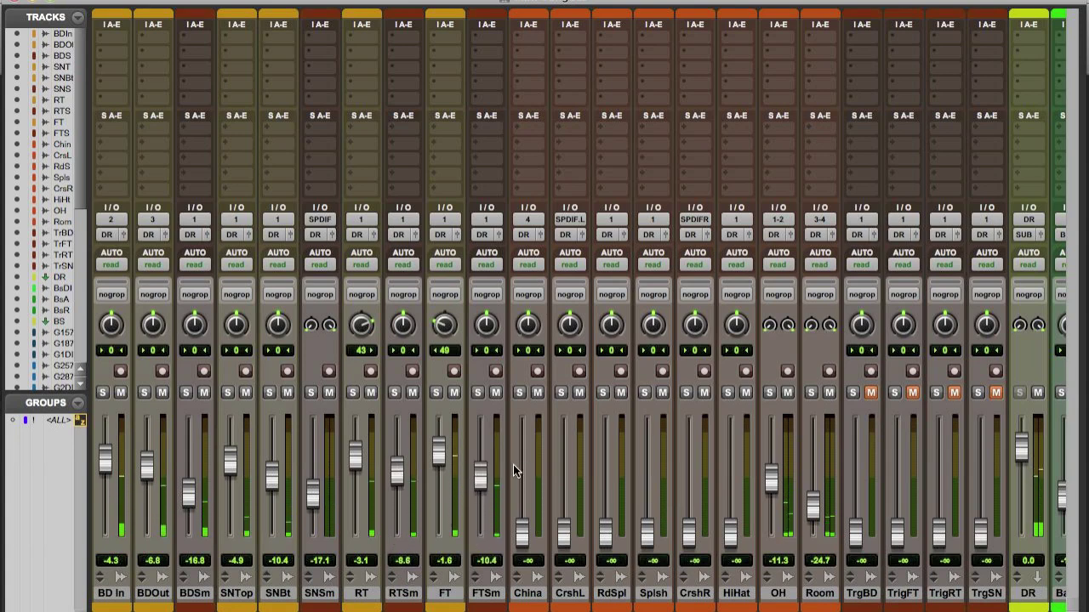
Step: Show the full song length in the edit window and start playback from 01:00:29:17
key(super+equal)
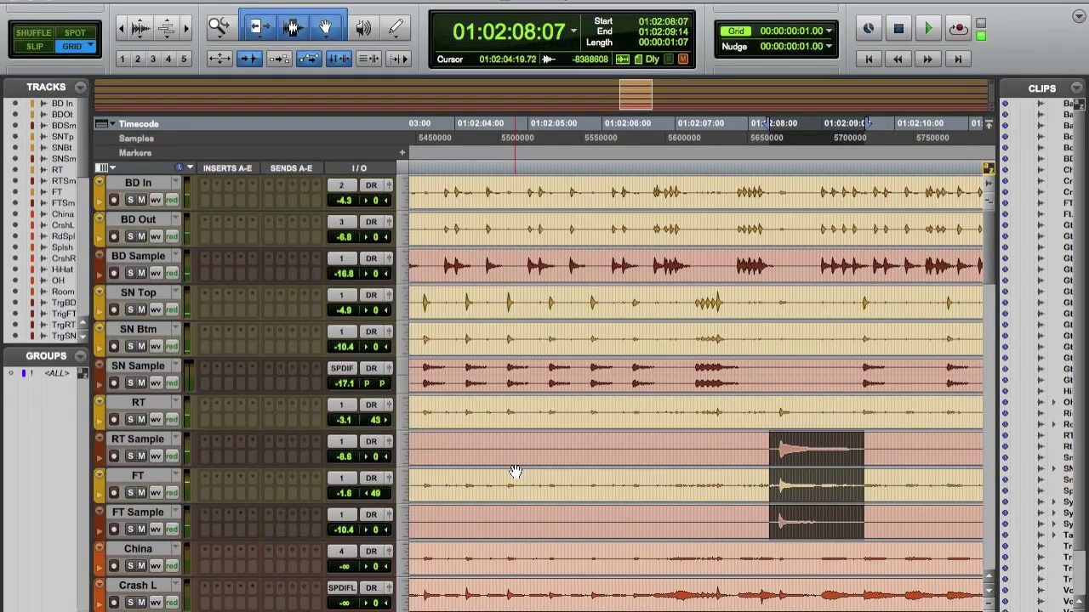
scroll(650, 446, left, 5)
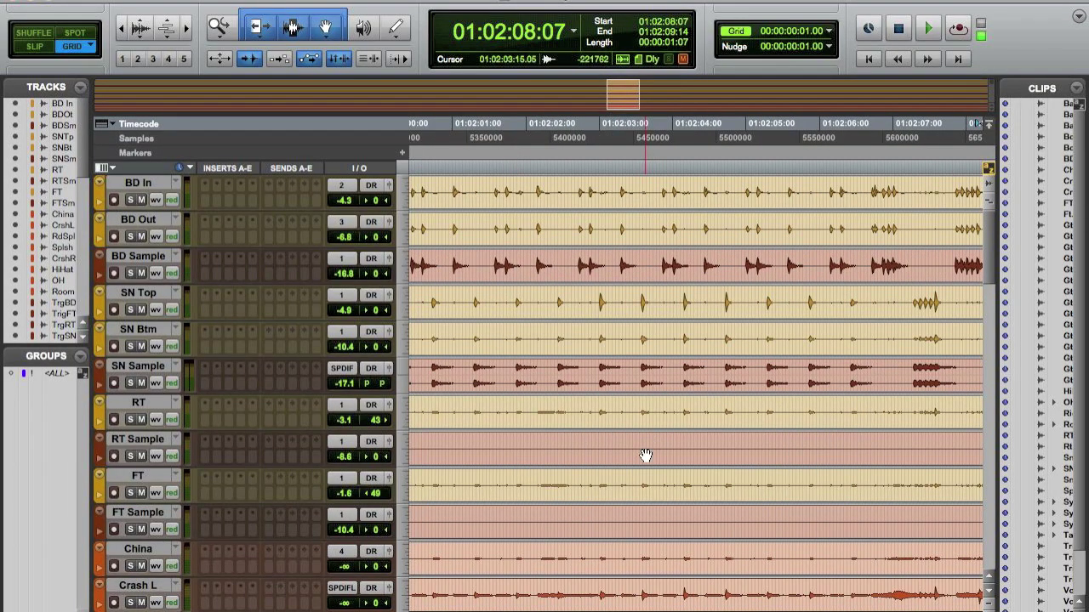
key(r)
key(r)
key(r)
scroll(646, 456, down, 2)
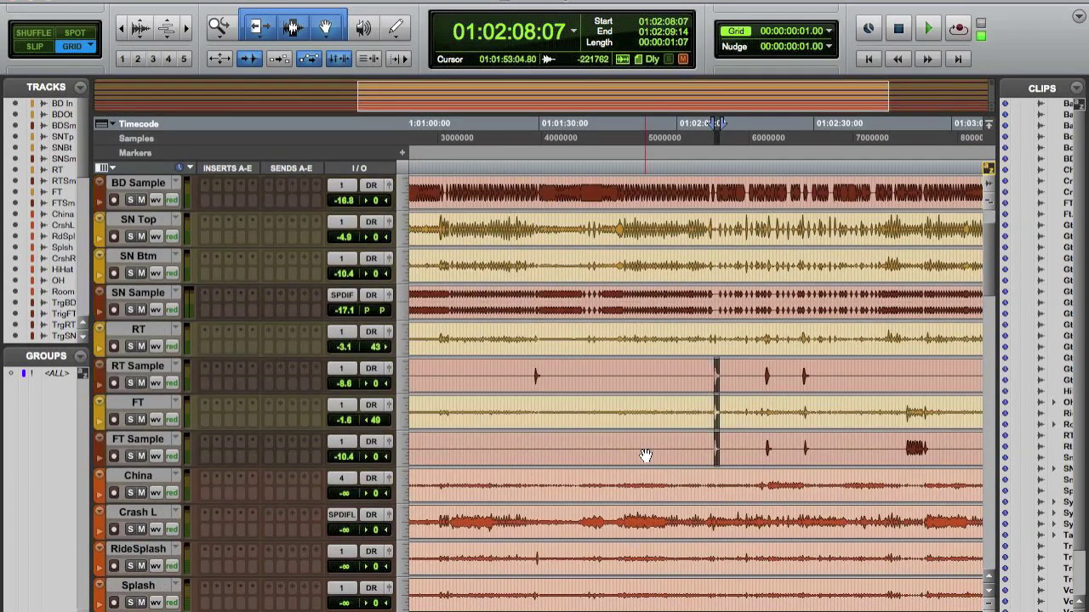
key(r)
key(r)
scroll(638, 471, down, 2)
click(706, 458)
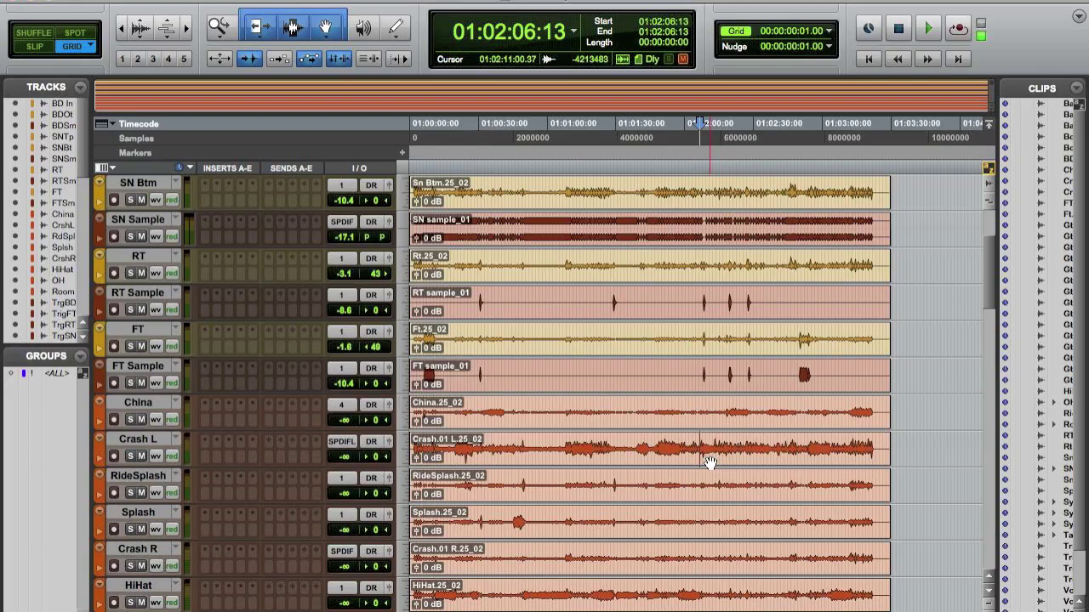
key(super+equal)
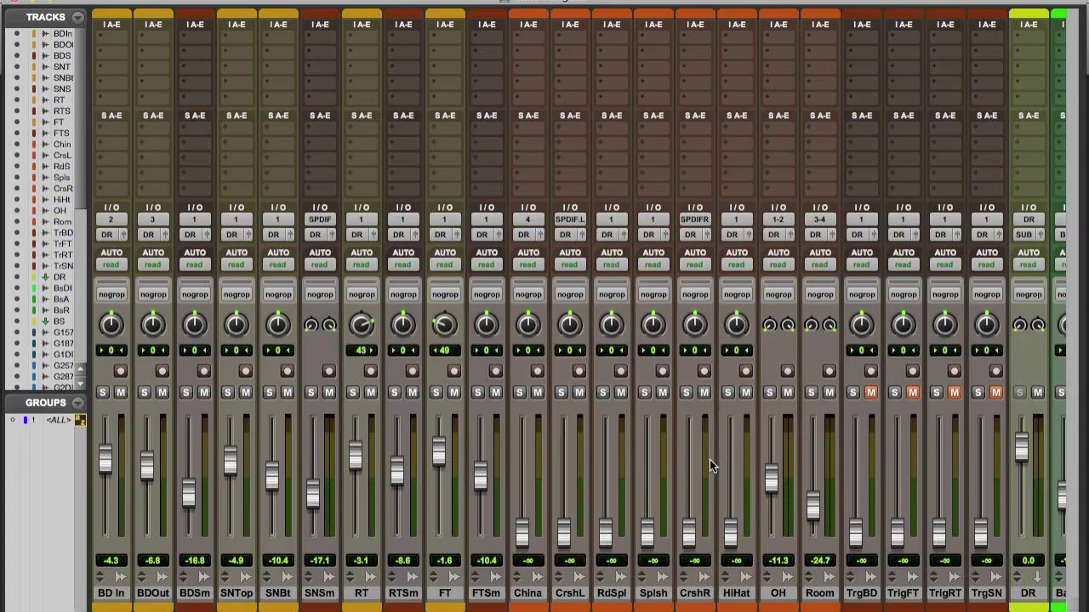
key(super+equal)
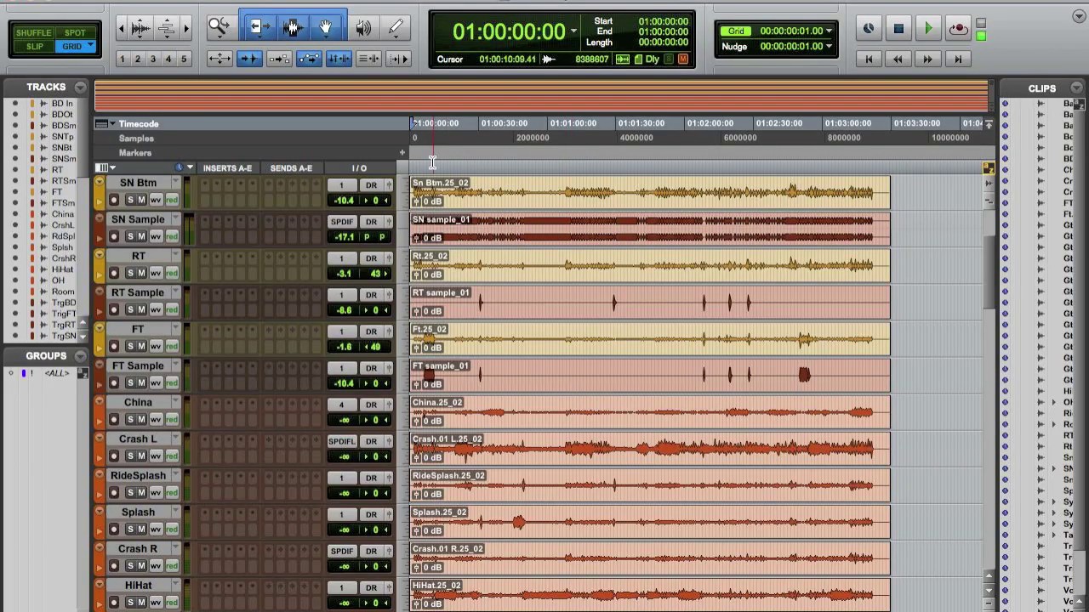
click(477, 152)
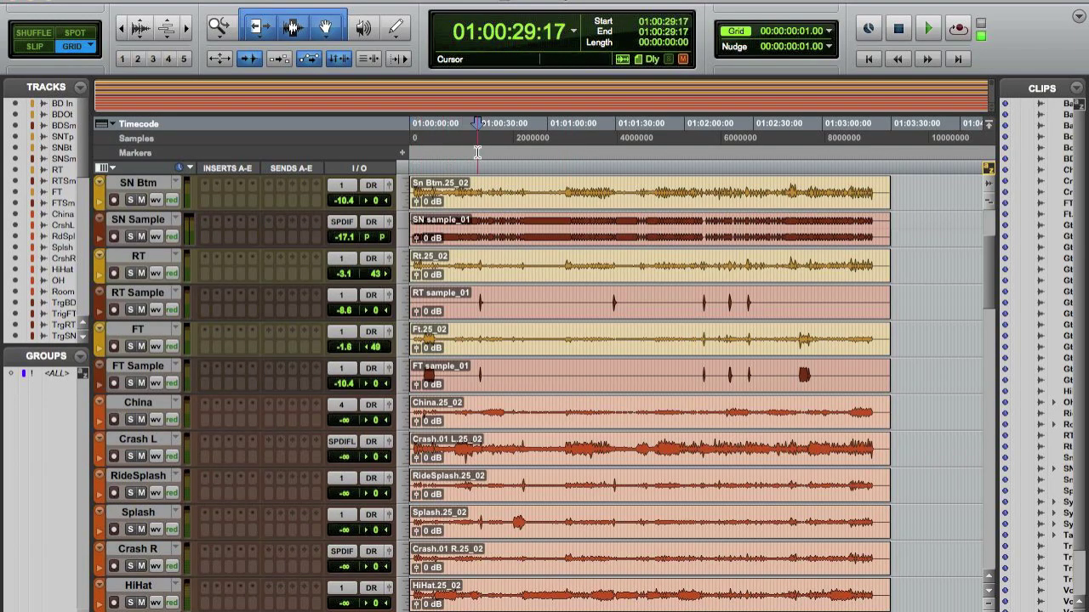
key(space)
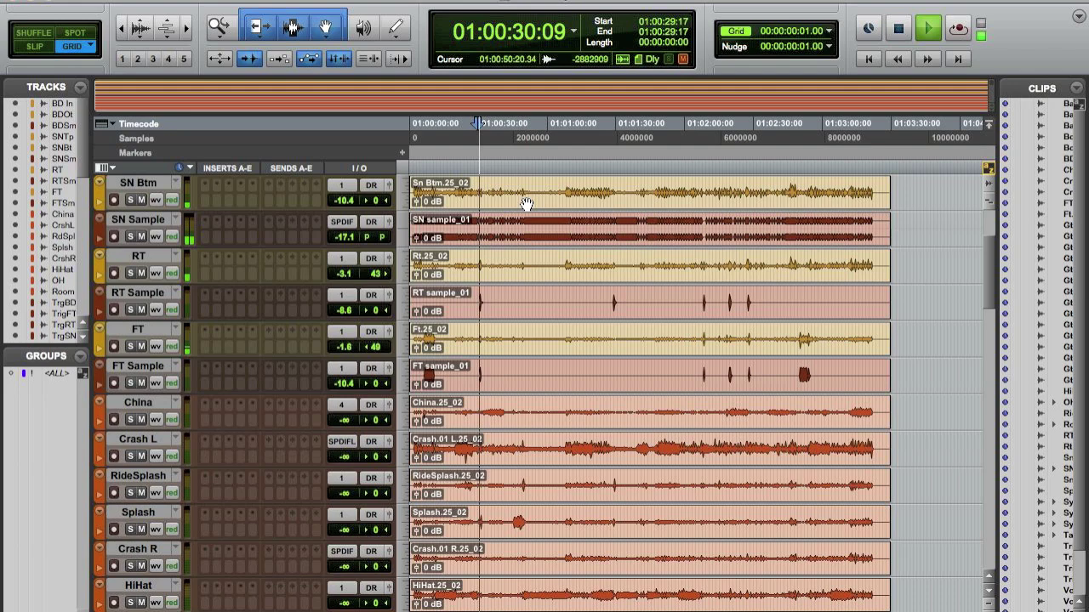
Step: Review the tracks from the toms to the vocals during playback and bring up the guitar channels in the mixer
scroll(558, 357, down, 5)
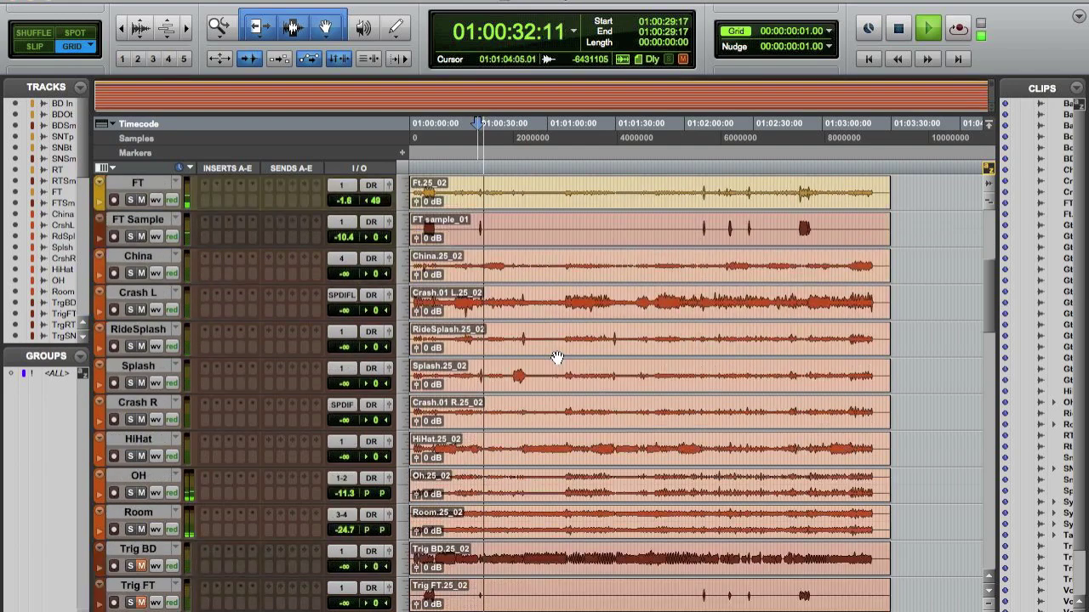
scroll(557, 357, down, 10)
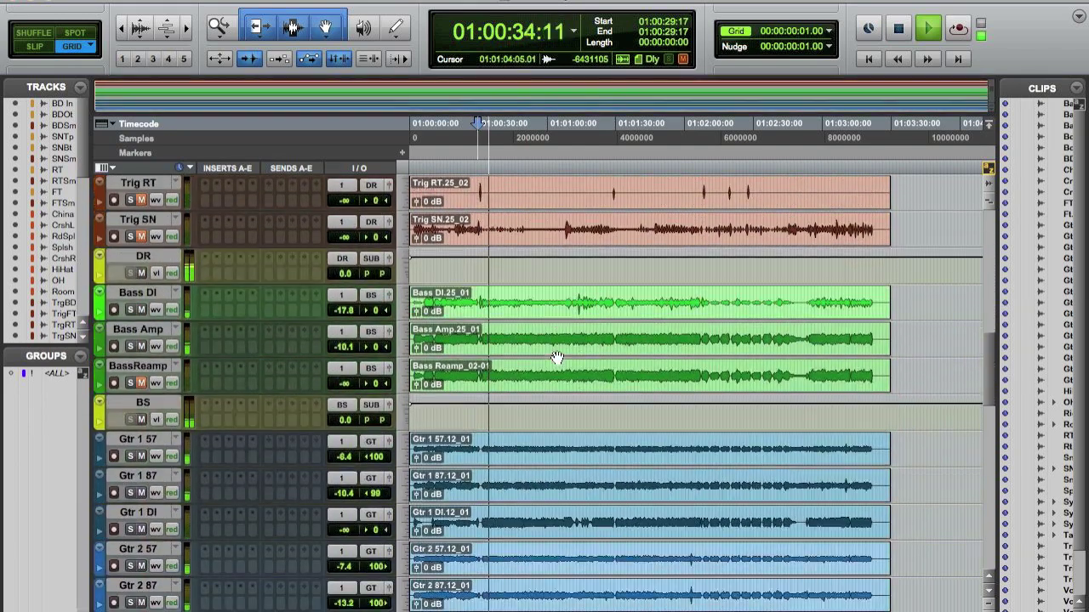
scroll(558, 357, down, 6)
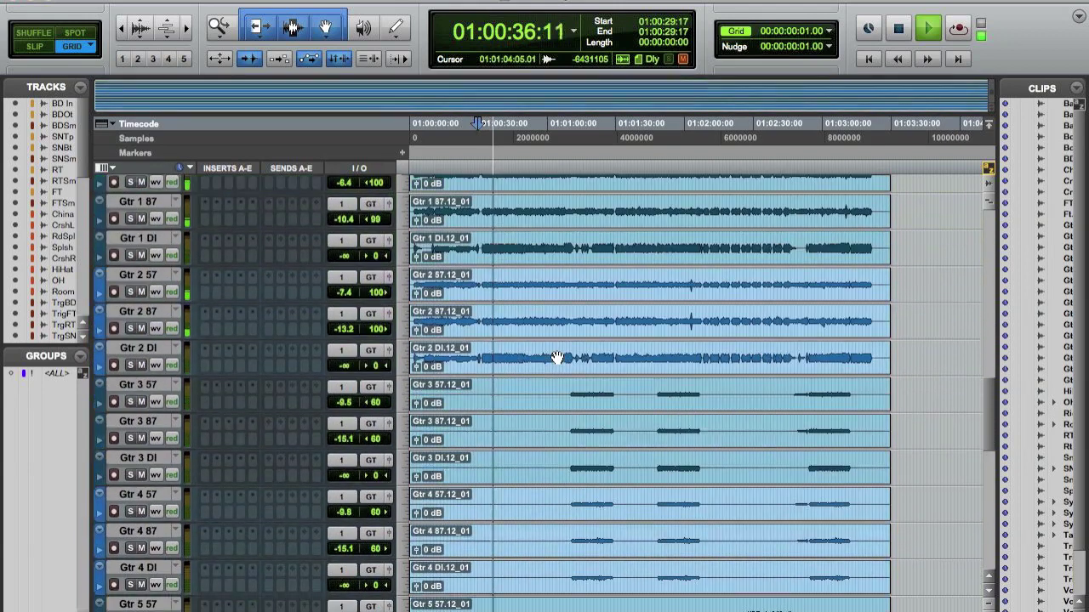
scroll(557, 357, down, 6)
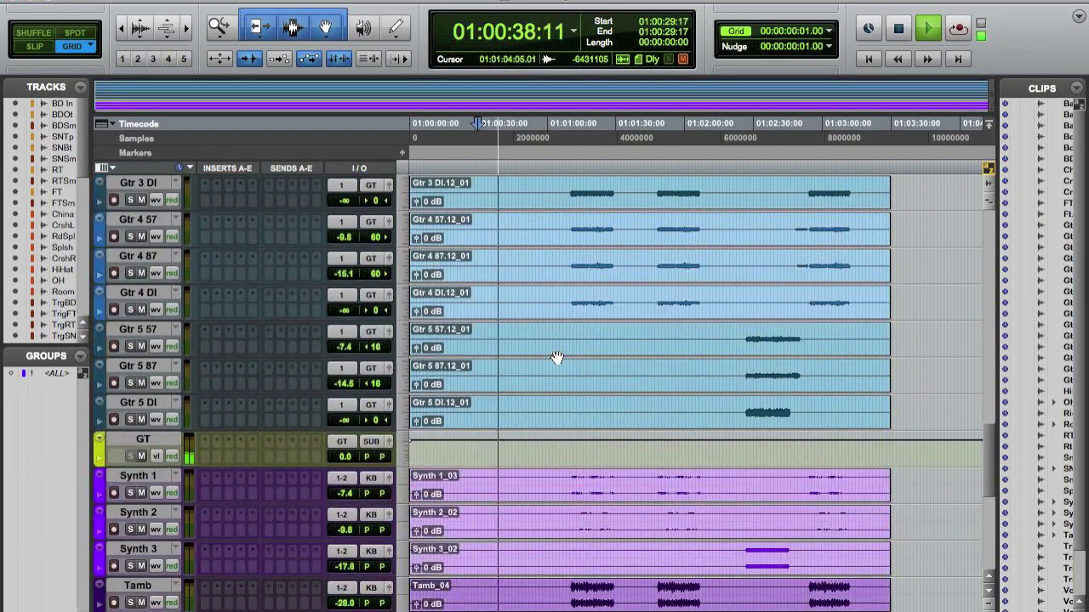
scroll(558, 357, down, 4)
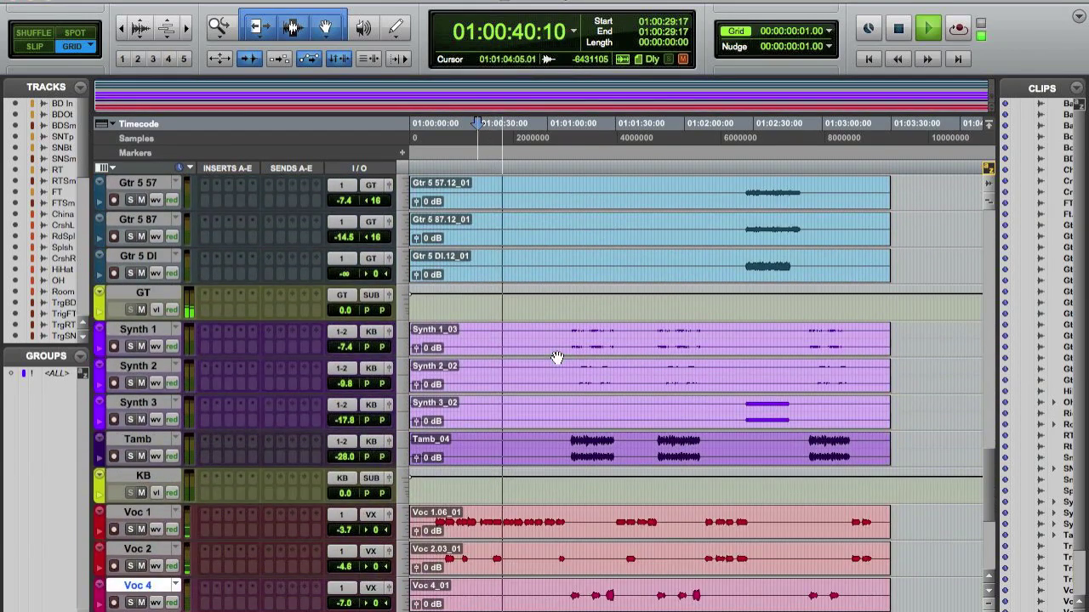
key(ctrl+equal)
scroll(573, 366, right, 3)
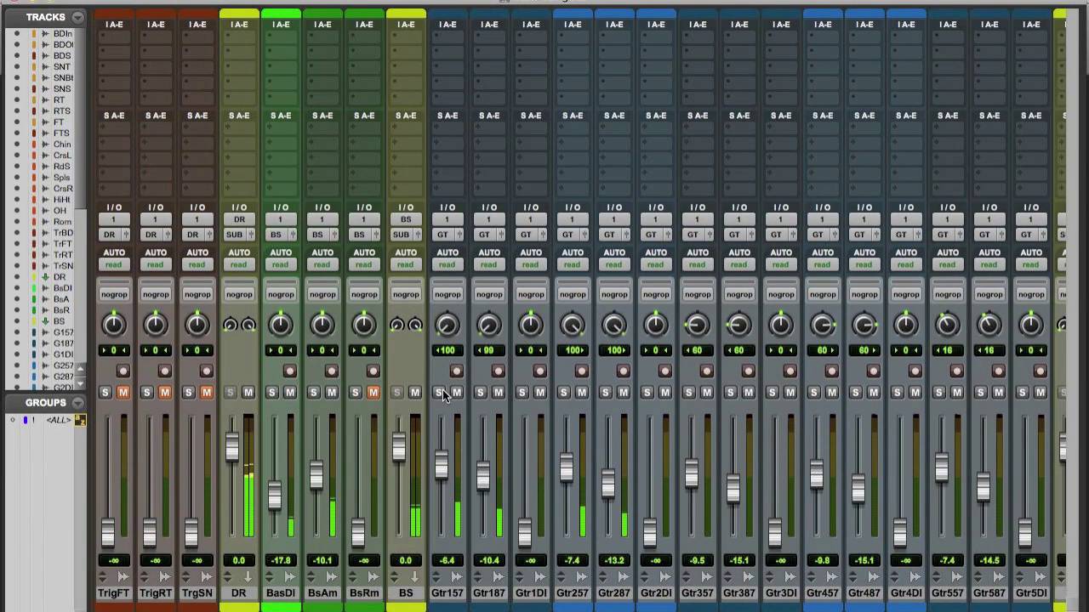
Step: Check Gtr157 and Gtr187 soloed, and set Gtr157 to -5.2, Gtr187 to -9.5, Gtr257 to -5.2 and Gtr287 to -9.5 dB
click(440, 392)
click(480, 393)
drag(482, 475, 440, 461)
click(477, 393)
click(437, 392)
drag(563, 465, 563, 459)
drag(606, 489, 607, 478)
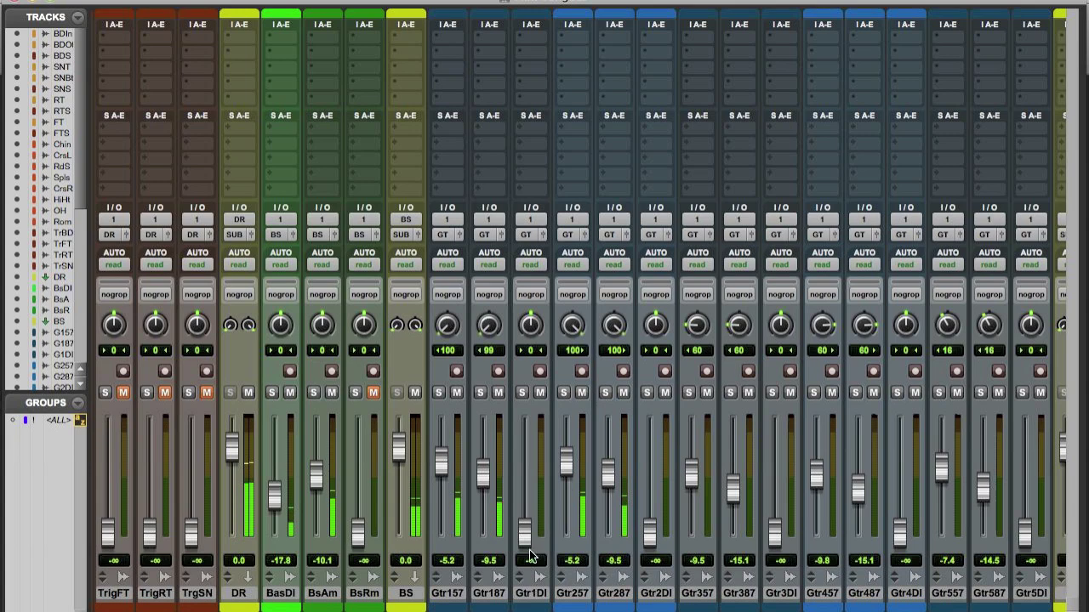
Step: Hide and make inactive the five guitar DI tracks, Gtr1DI, Gtr2DI, Gtr3DI, Gtr4DI and Gtr5DI
click(531, 595)
super+click(660, 593)
super+click(784, 595)
super+click(907, 596)
super+click(1033, 595)
right_click(1036, 600)
click(1014, 608)
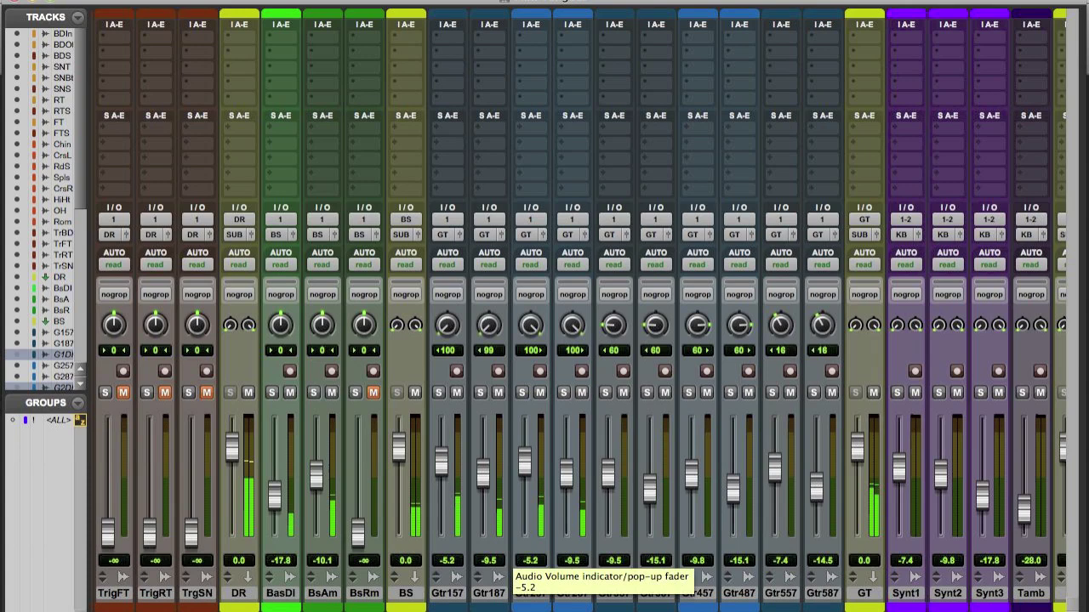
Step: Group the Gtr157 and Gtr187 tracks under the name g1
click(447, 593)
shift+click(489, 593)
key(super+g)
text(g1)
key(Return)
Step: Group the Gtr257 and Gtr287 tracks as an Edit and Mix group named g2
click(547, 593)
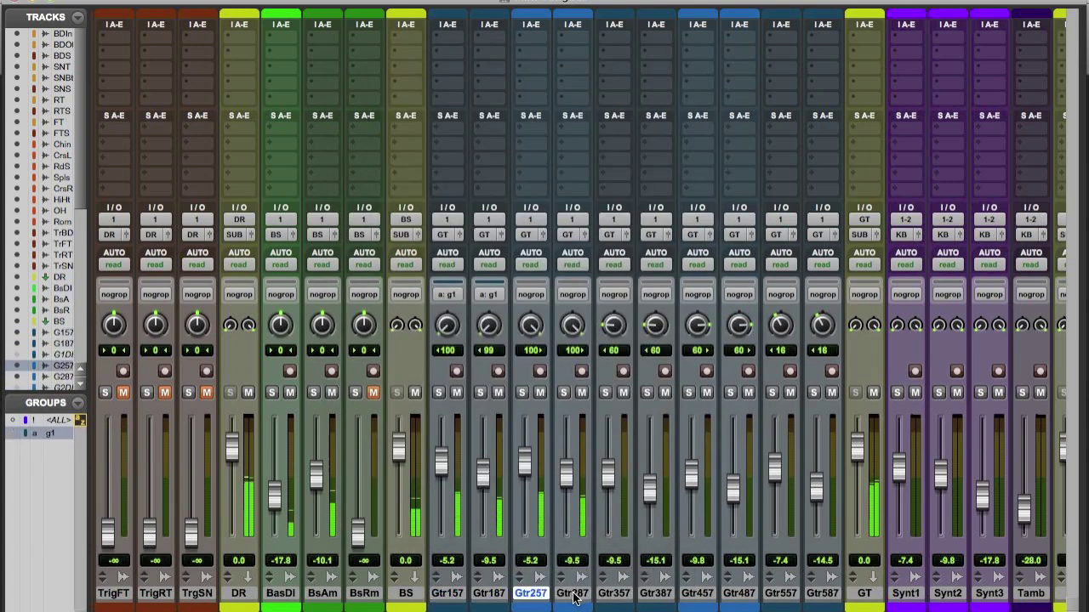
shift+click(573, 593)
key(super+g)
text(g2)
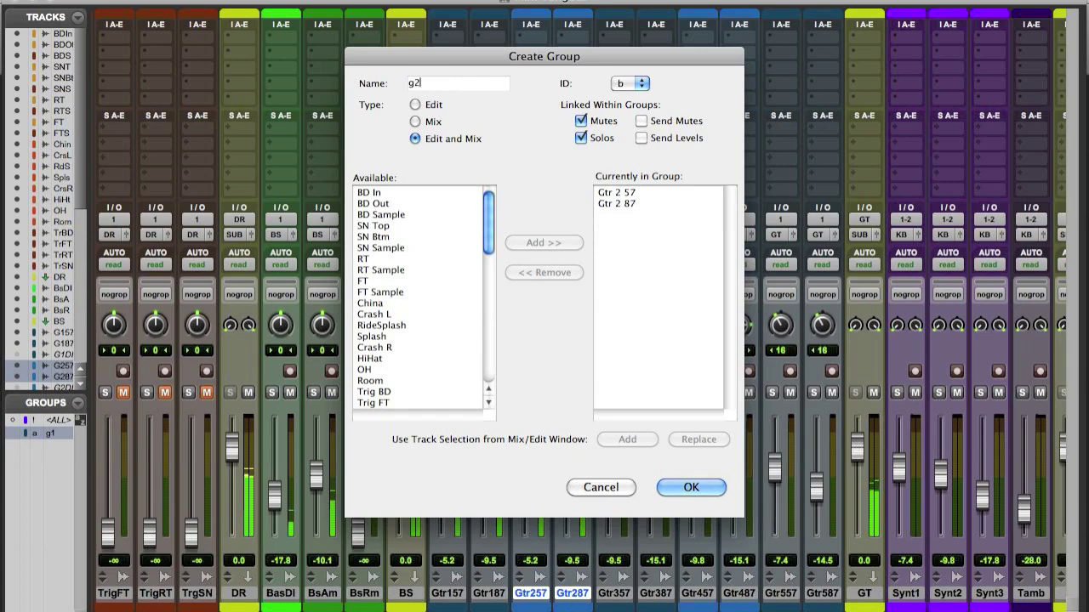
key(Return)
Step: Group the Gtr357 and Gtr387 tracks as an Edit and Mix group named g3
click(624, 600)
shift+click(646, 598)
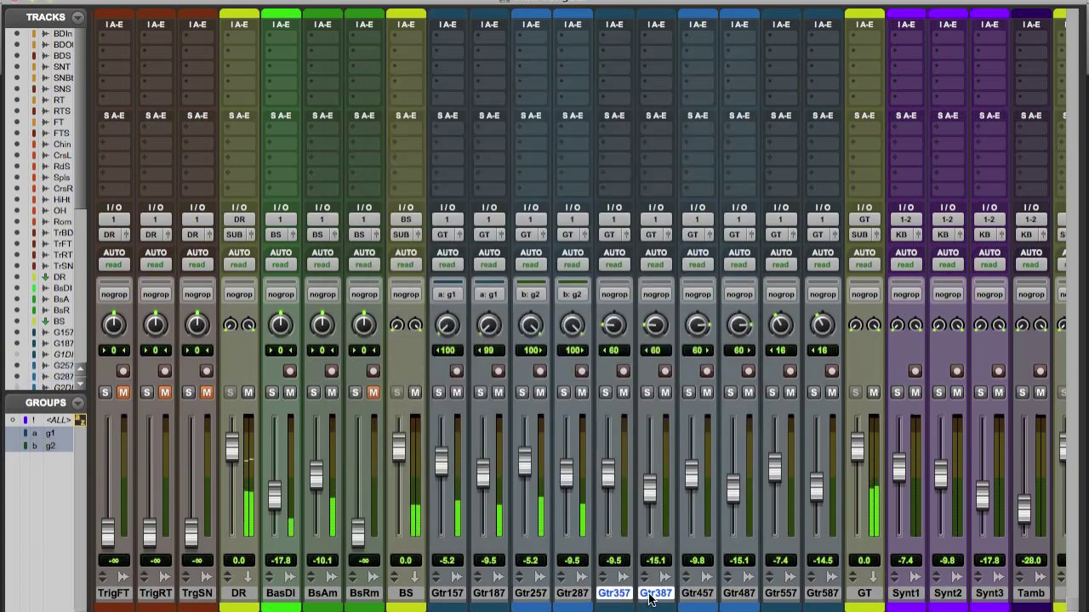
key(super+g)
text(g)
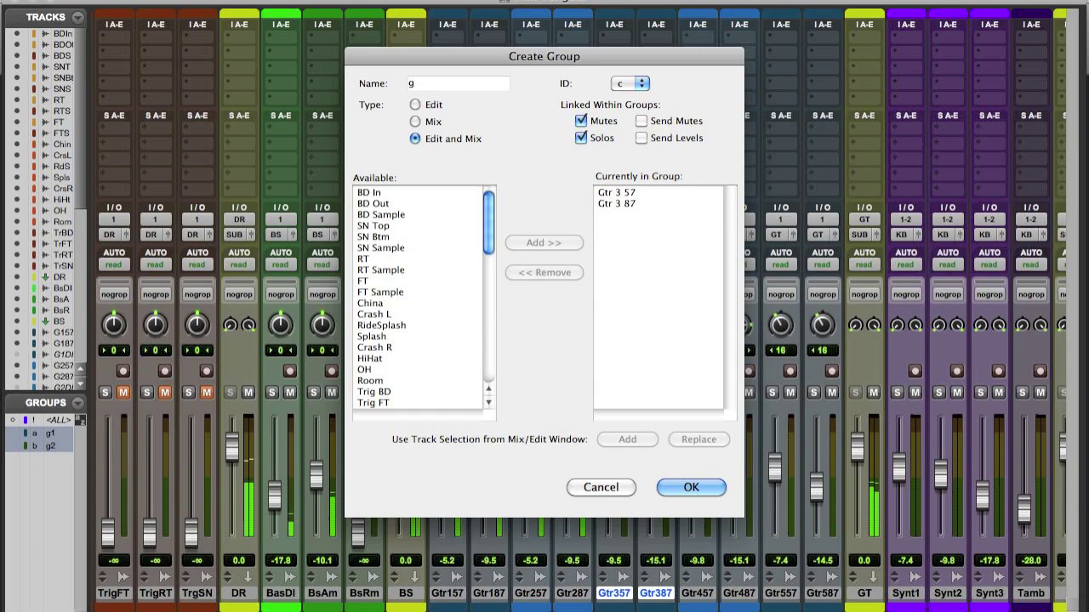
text(3)
key(Return)
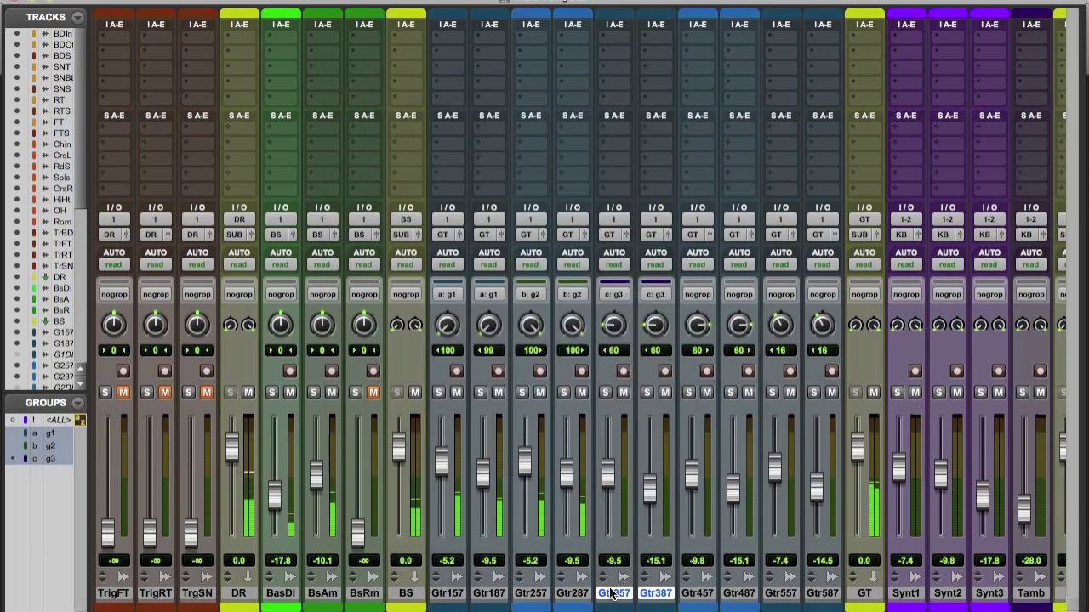
Step: Group the Gtr457 and Gtr487 tracks as an Edit and Mix group named g4
click(696, 594)
shift+click(739, 594)
key(super+g)
text(g4)
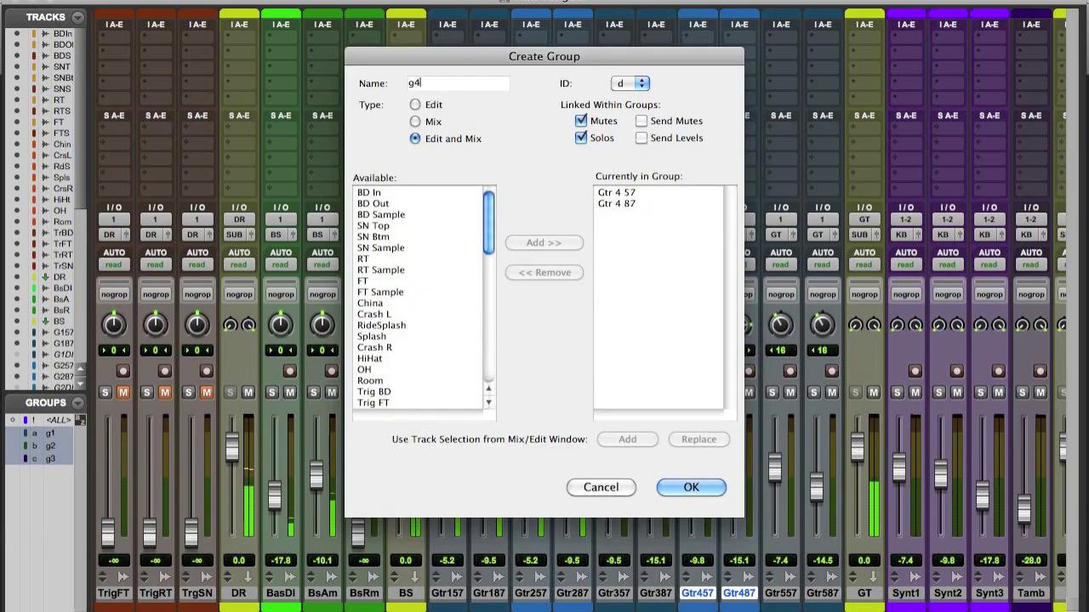
key(Return)
Step: Group the Gtr557 and Gtr587 tracks as an Edit and Mix group named g5
click(789, 592)
shift+click(820, 592)
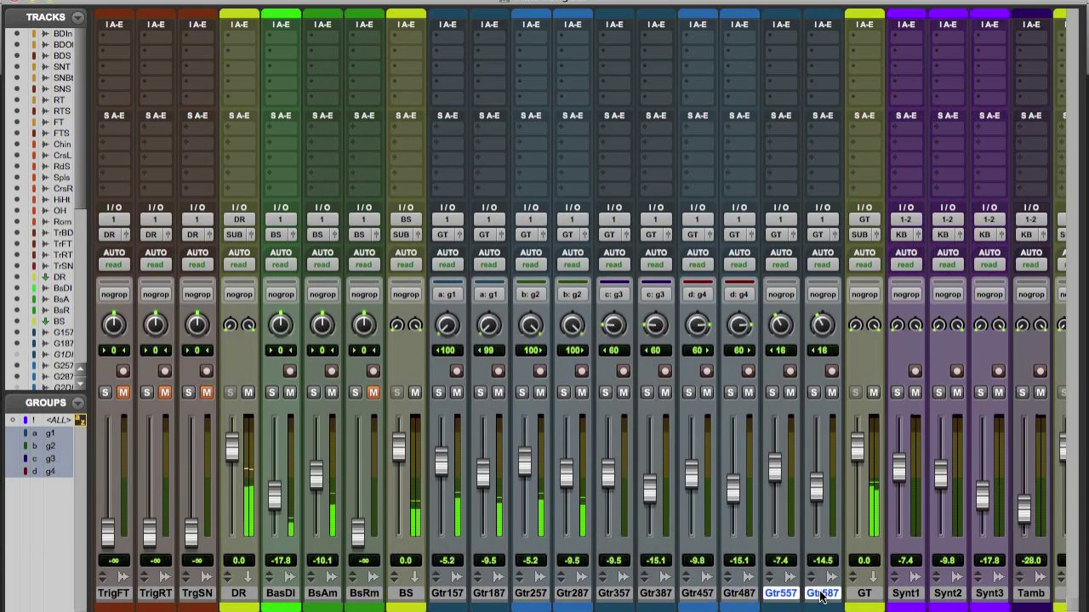
key(super+g)
text(g5)
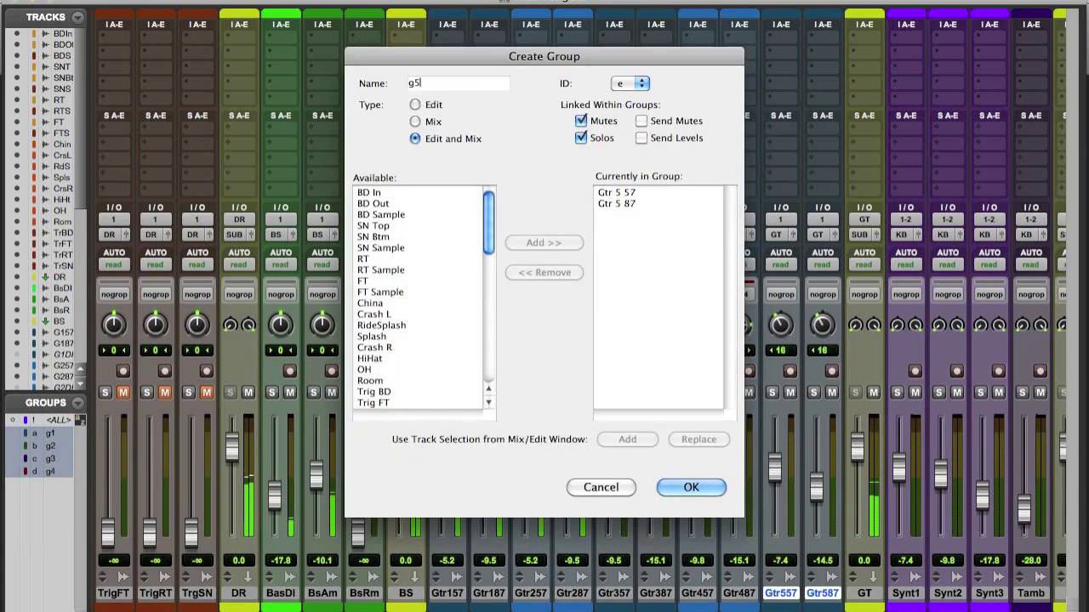
key(Return)
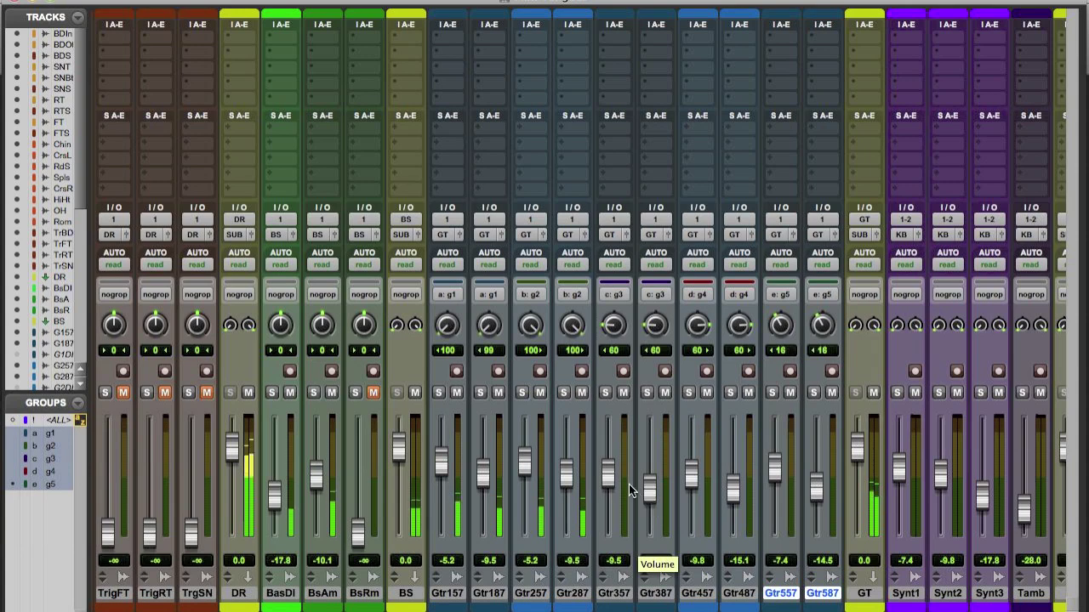
Step: Raise the Gtr357 fader to -4.0 dB and the Gtr457 fader to -5.8 dB with their groups, and Voc 8 to -3.7 dB
drag(608, 478, 607, 461)
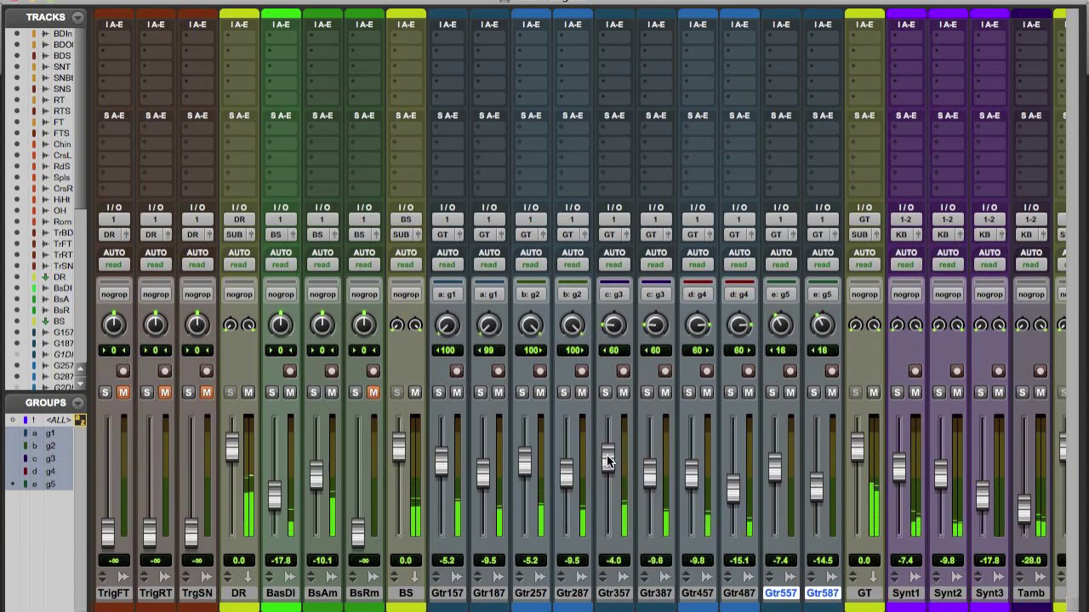
drag(691, 477, 691, 466)
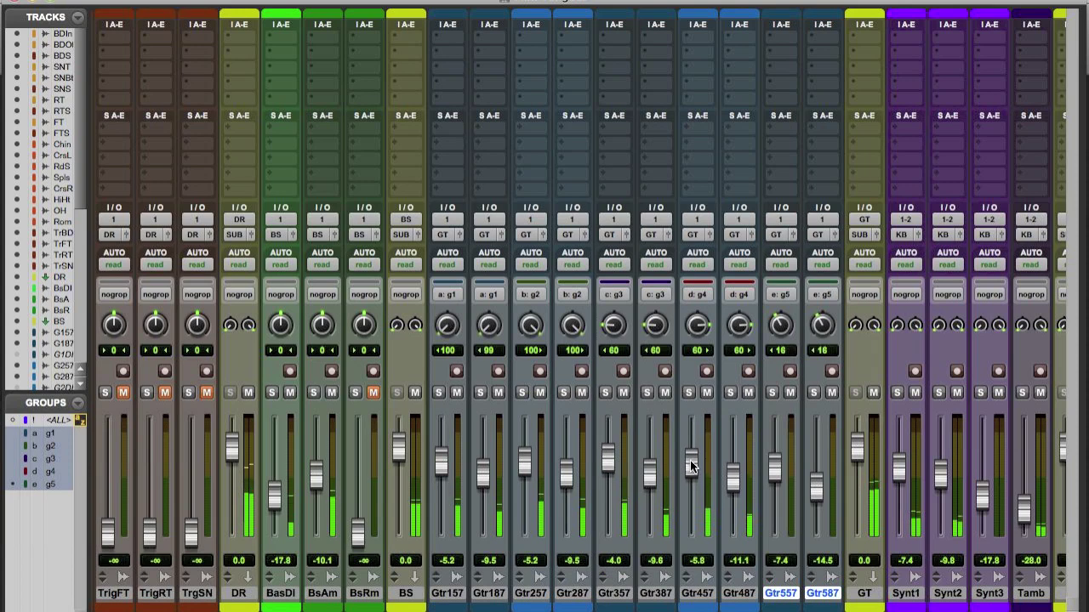
scroll(719, 494, right, 10)
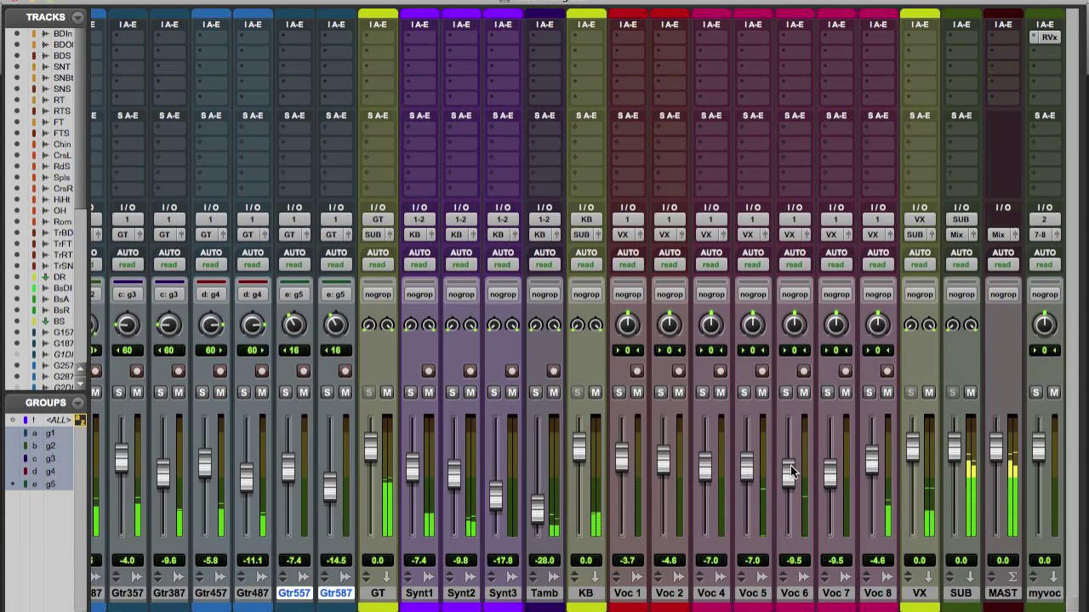
drag(876, 460, 873, 452)
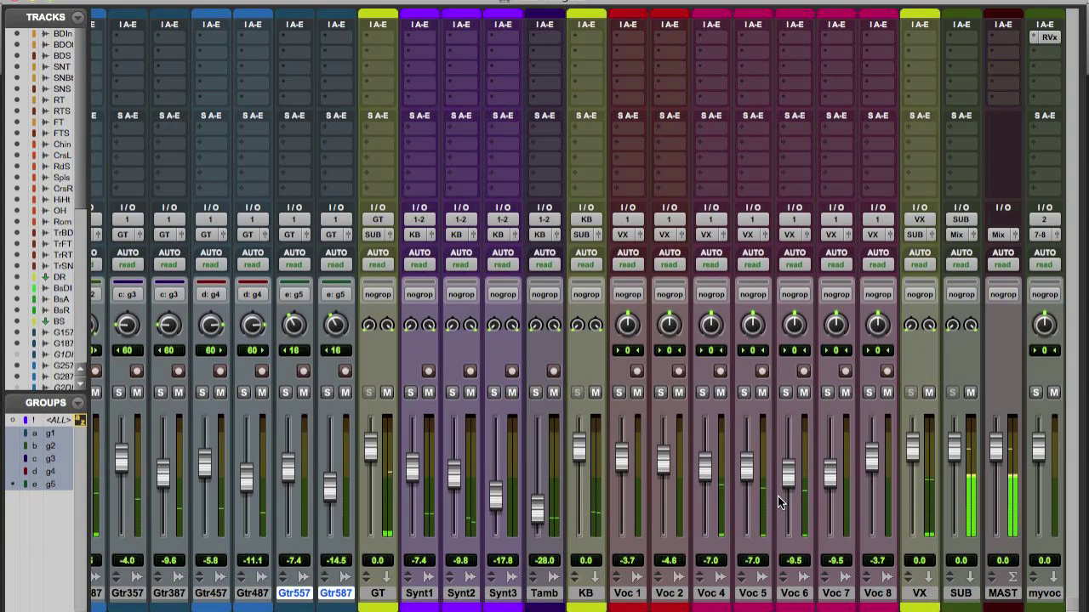
Step: Select the Voc 1 passage from 01:00:10:09 to 01:01:07:22 in the Edit window
scroll(734, 519, left, 5)
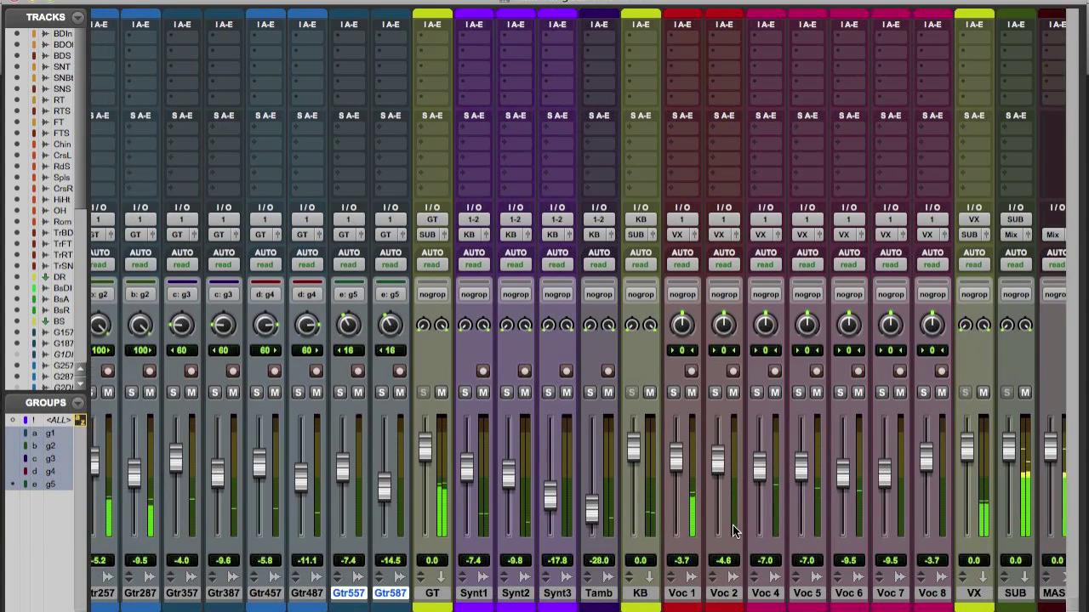
scroll(732, 527, left, 5)
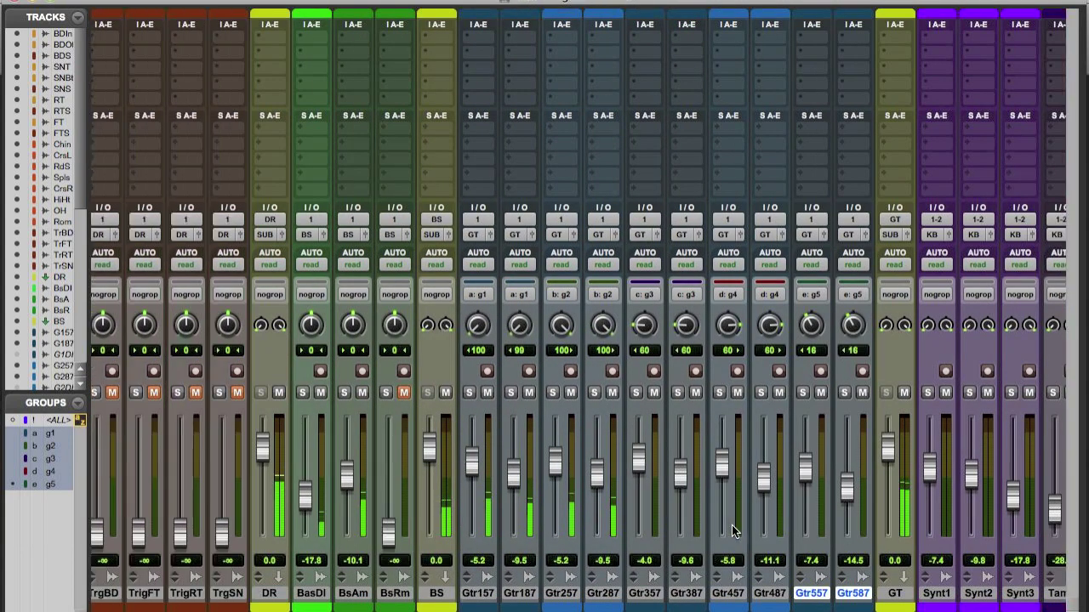
scroll(731, 527, right, 7)
scroll(731, 525, right, 4)
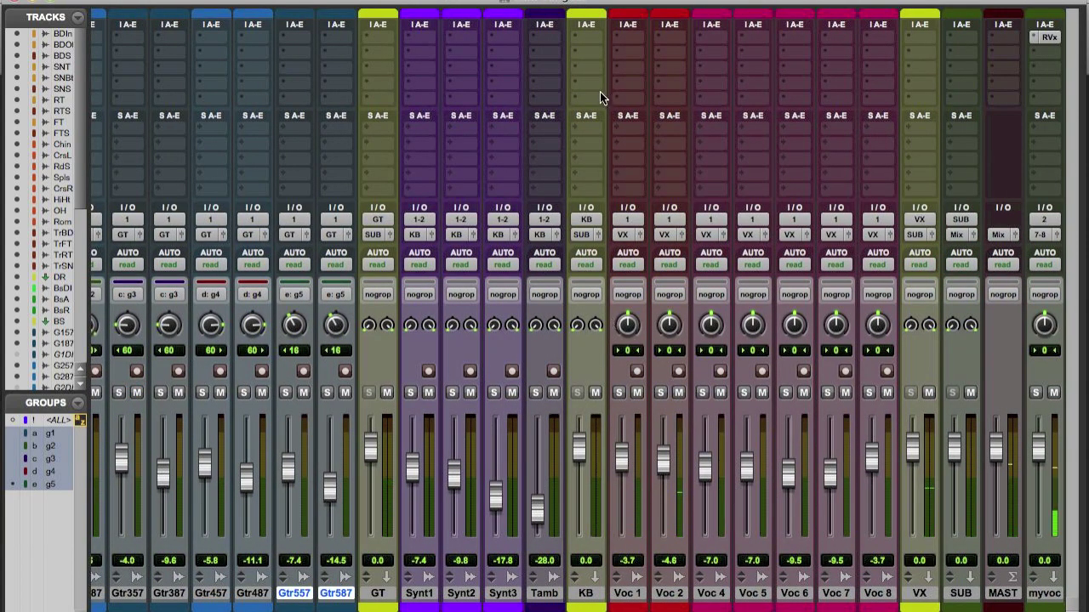
key(super+equal)
drag(436, 330, 564, 343)
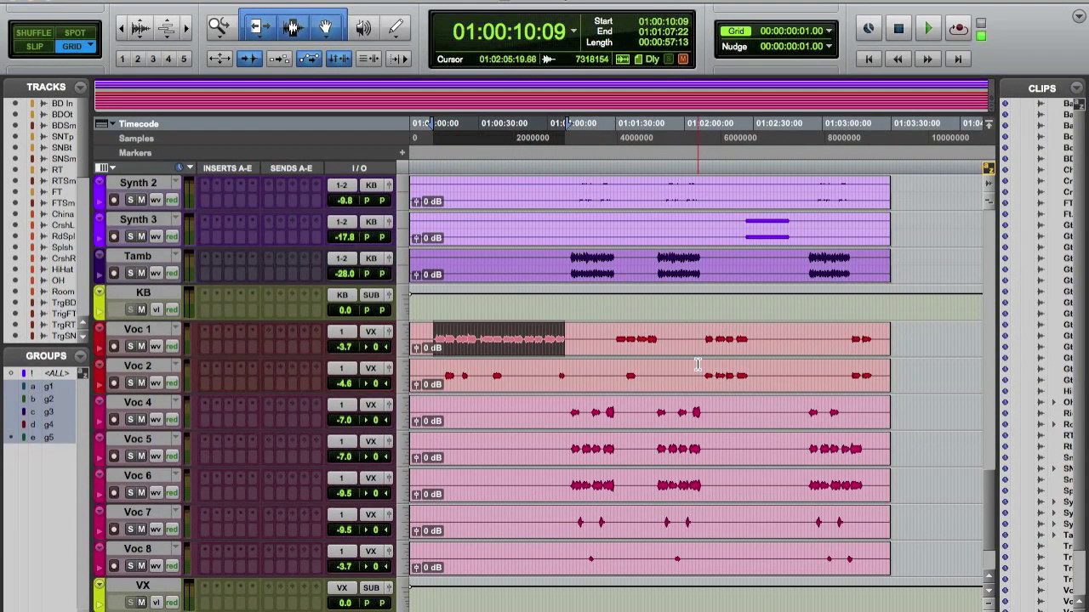
Step: Insert the RVox (mono) dynamics plug-in in the first insert slot of Voc 1 in the Mix window
key(super+equal)
click(668, 34)
mouse_move(718, 61)
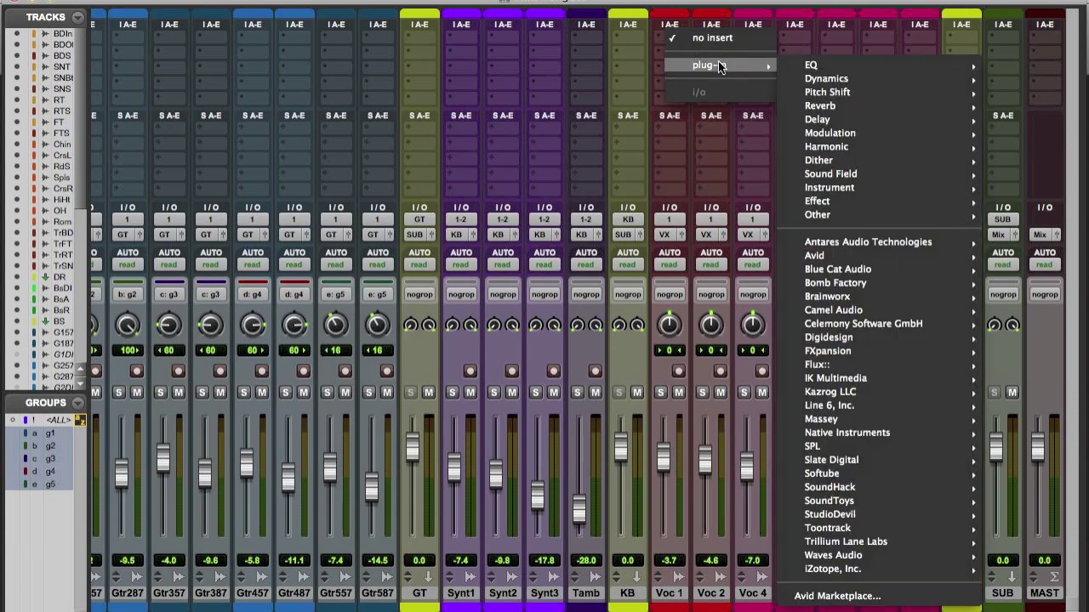
mouse_move(813, 78)
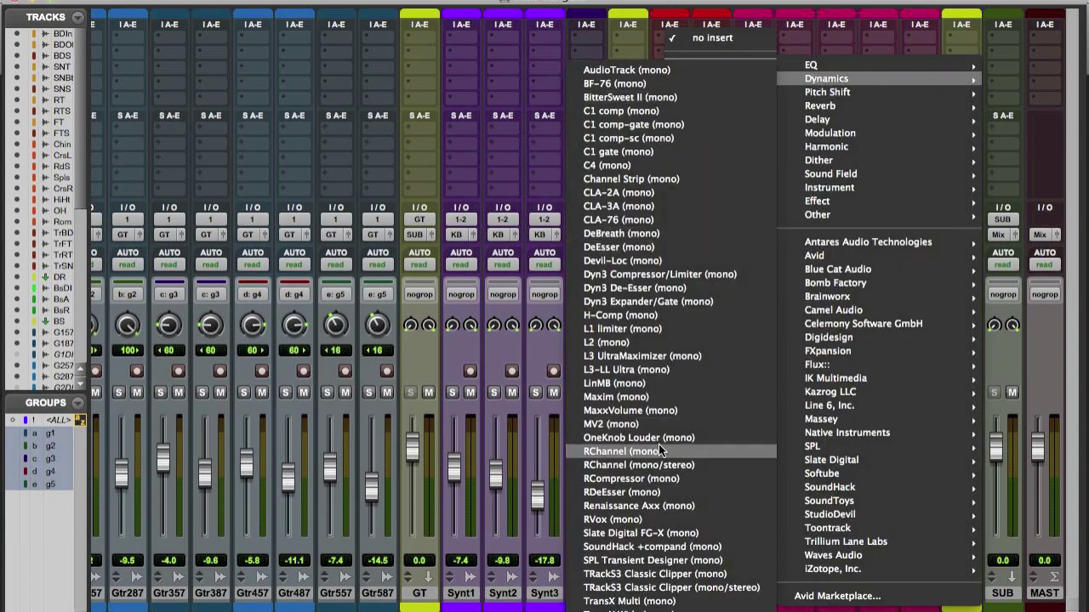
click(647, 519)
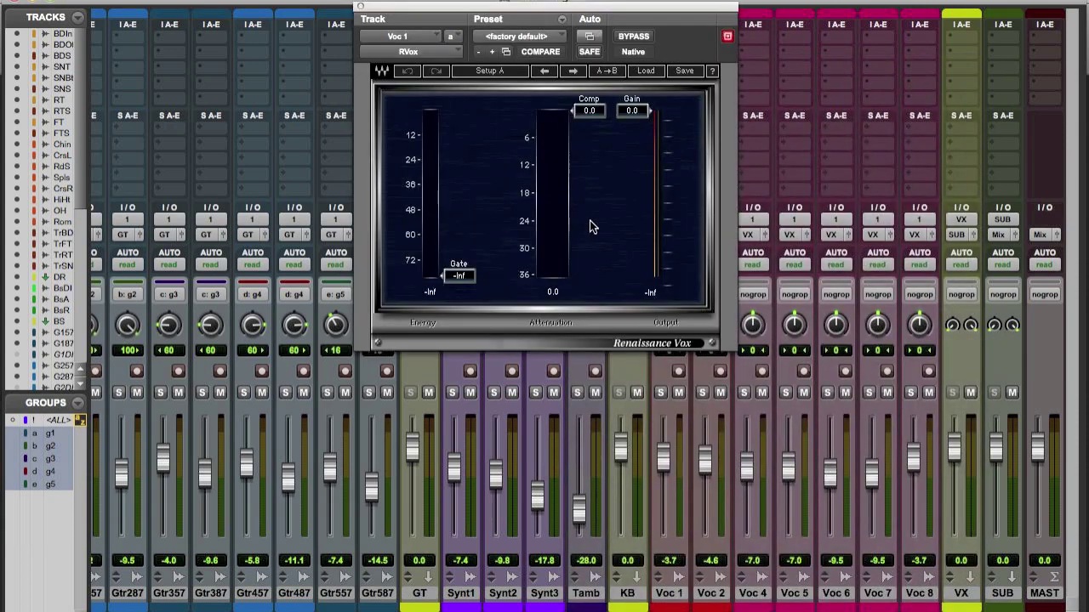
Step: Set RVox on Voc 1 to -6.0 compression and -2.0 gain during playback, comparing the sound with and without bypass
key(space)
drag(551, 13, 415, 56)
drag(455, 154, 455, 181)
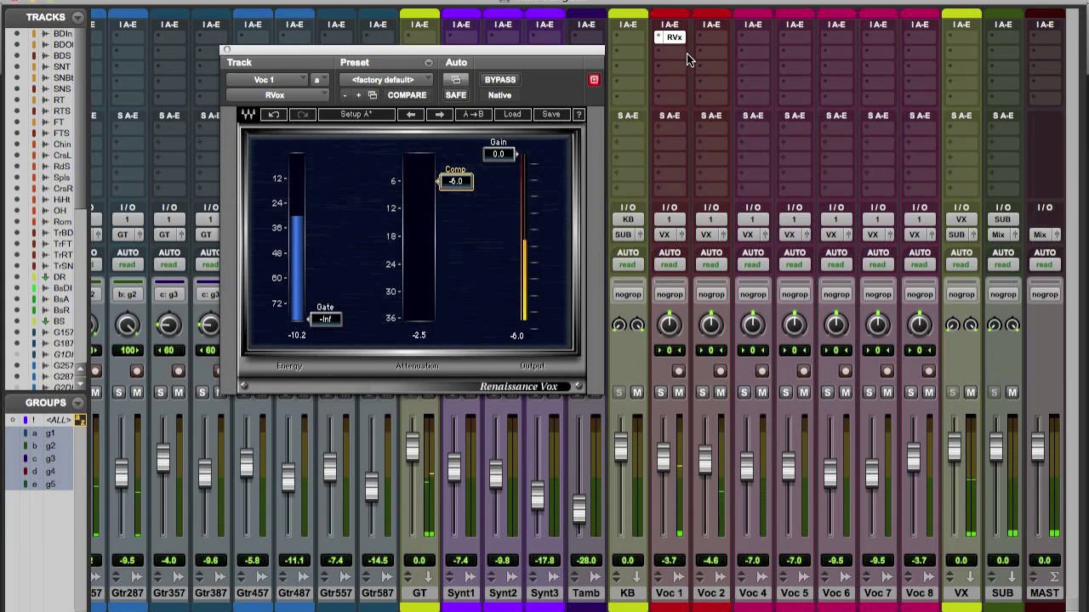
click(502, 80)
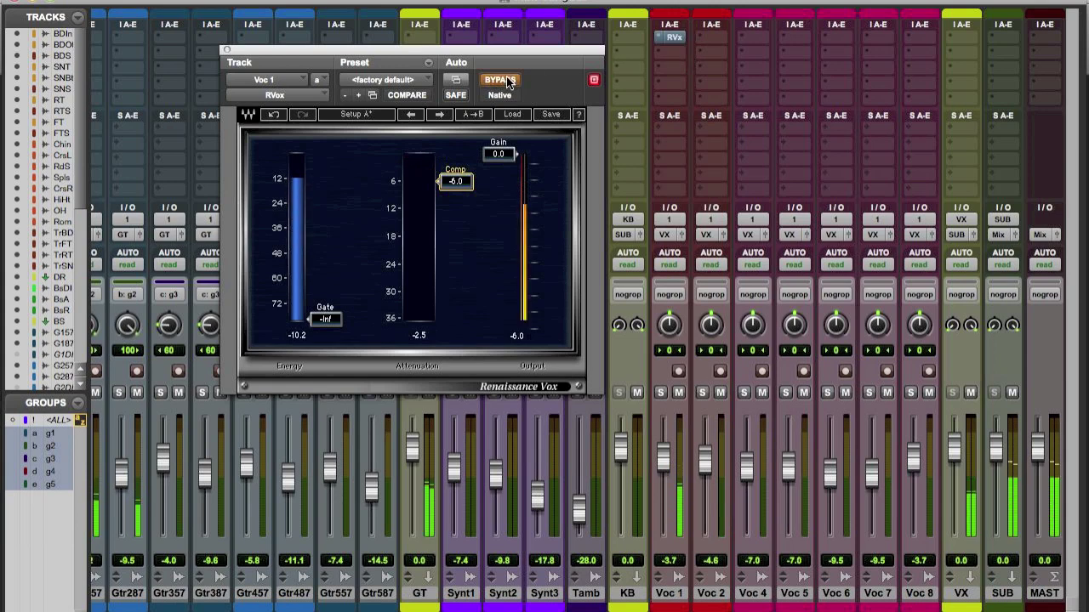
click(505, 80)
drag(502, 159, 501, 168)
super+click(673, 37)
super+click(673, 38)
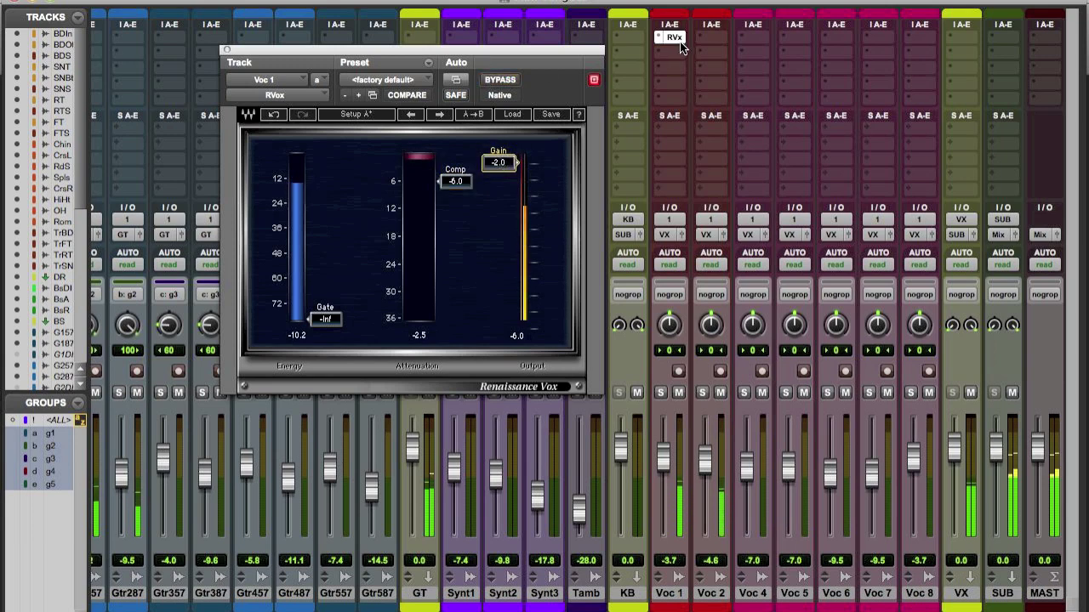
Step: Copy the RVox insert from Voc 1 to the first insert slot of Voc 2 and close the plug-in window
drag(696, 37, 708, 37)
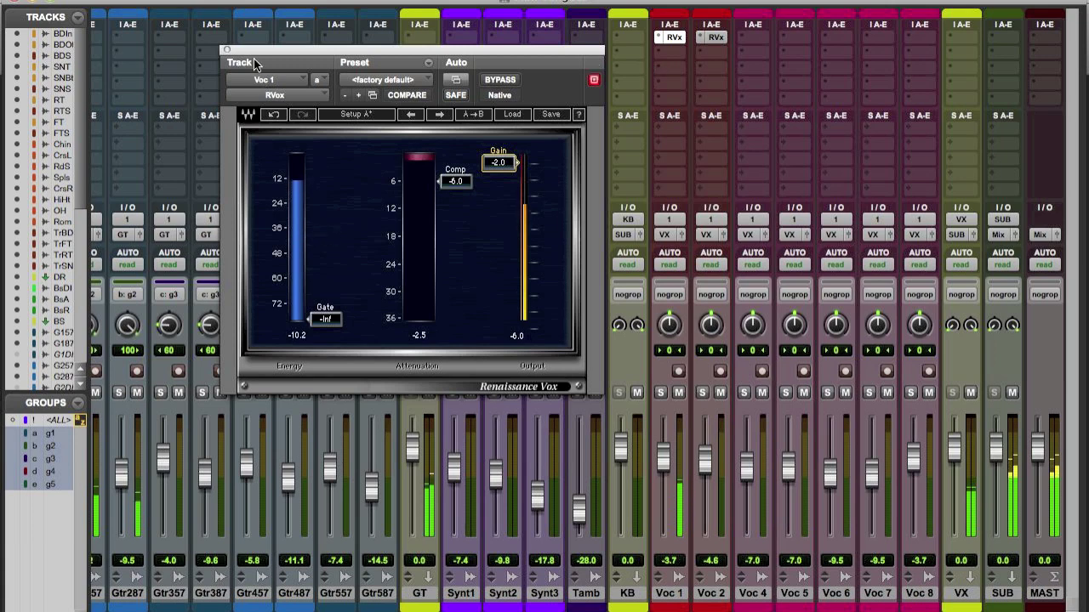
click(225, 49)
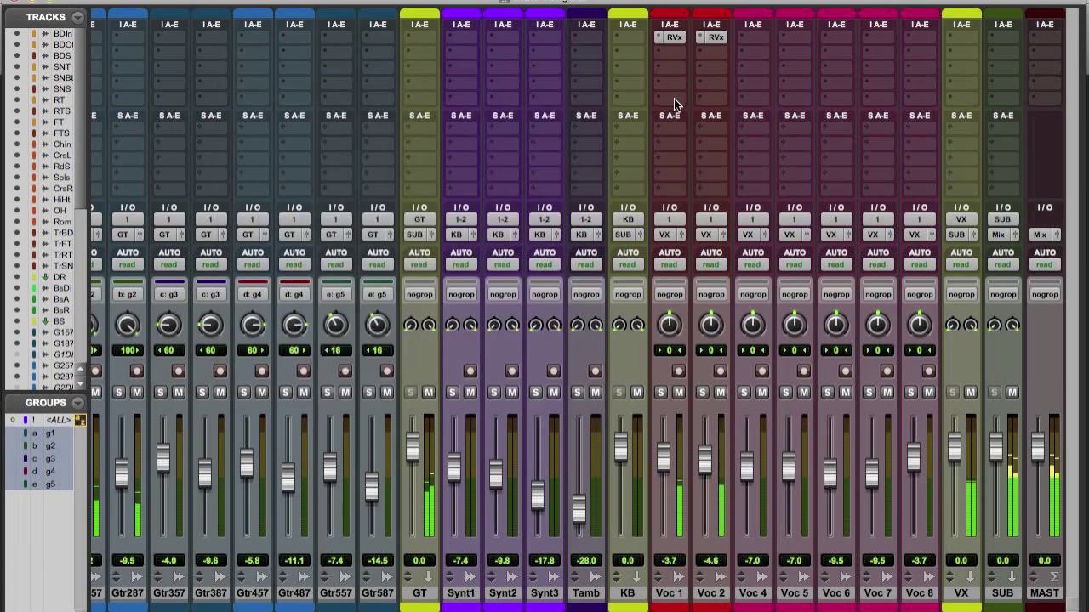
Step: Insert the Kramer Tape (mono) harmonic plug-in in the second insert slot of Voc 1
click(671, 53)
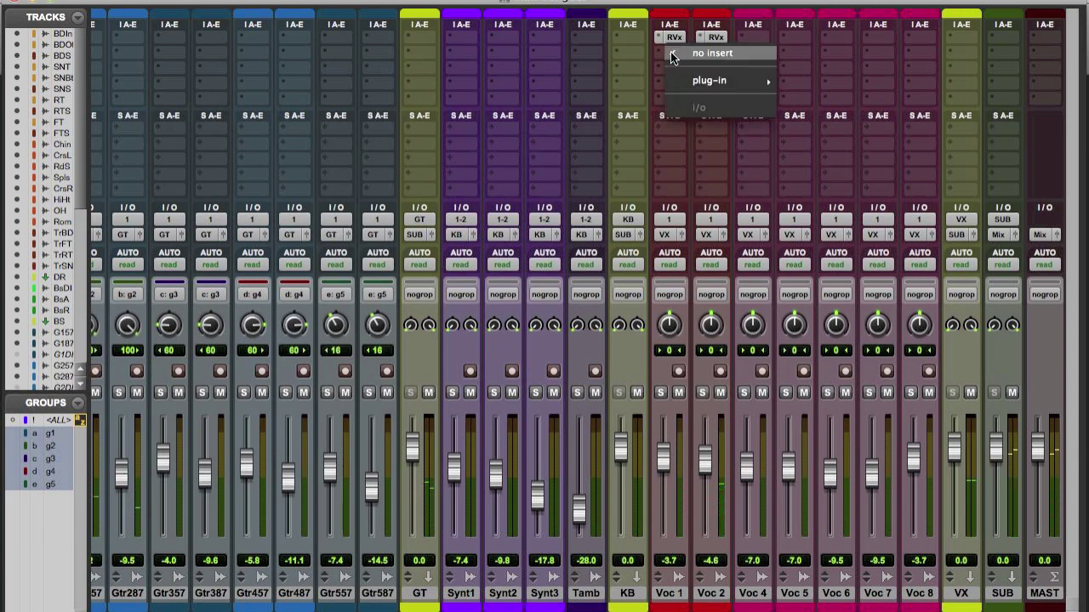
mouse_move(750, 79)
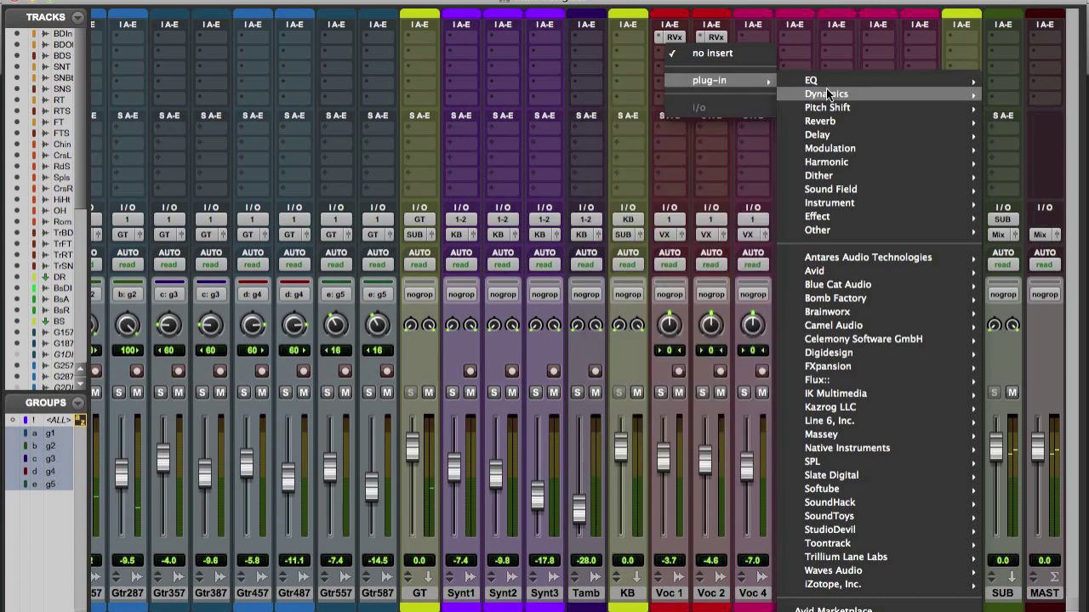
mouse_move(823, 95)
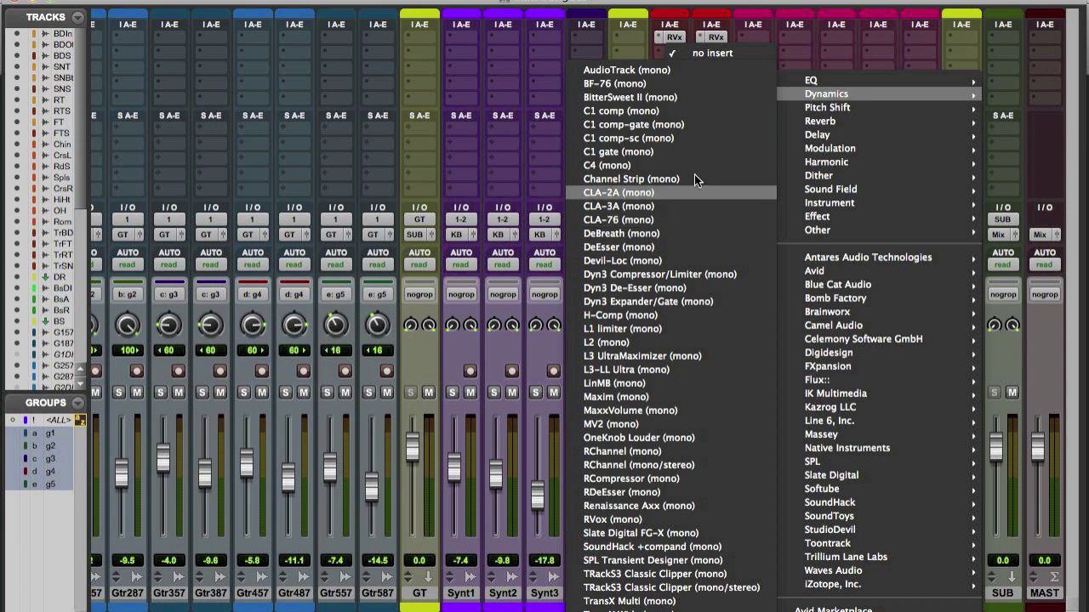
mouse_move(840, 163)
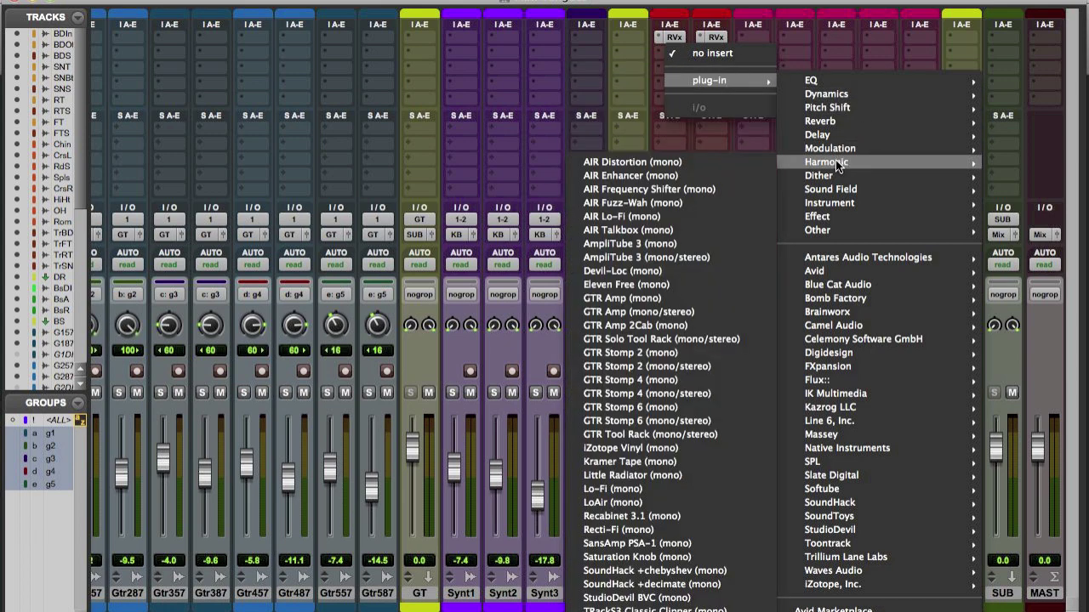
click(650, 461)
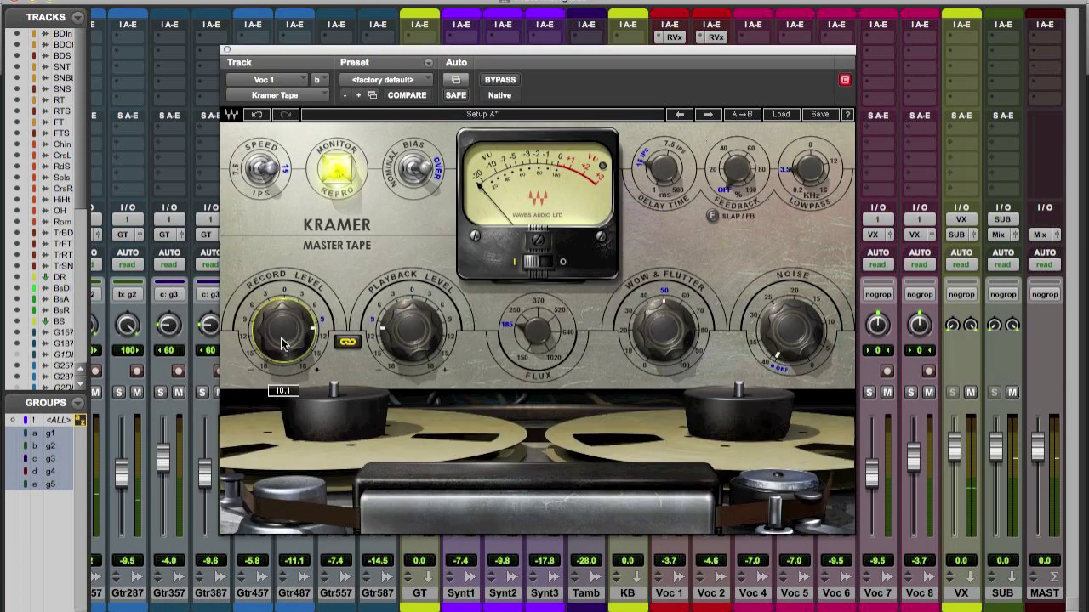
Step: Unlink Kramer Tape's record and playback levels, set playback to -3.7 and record to 2.0, and compare with bypass
key(space)
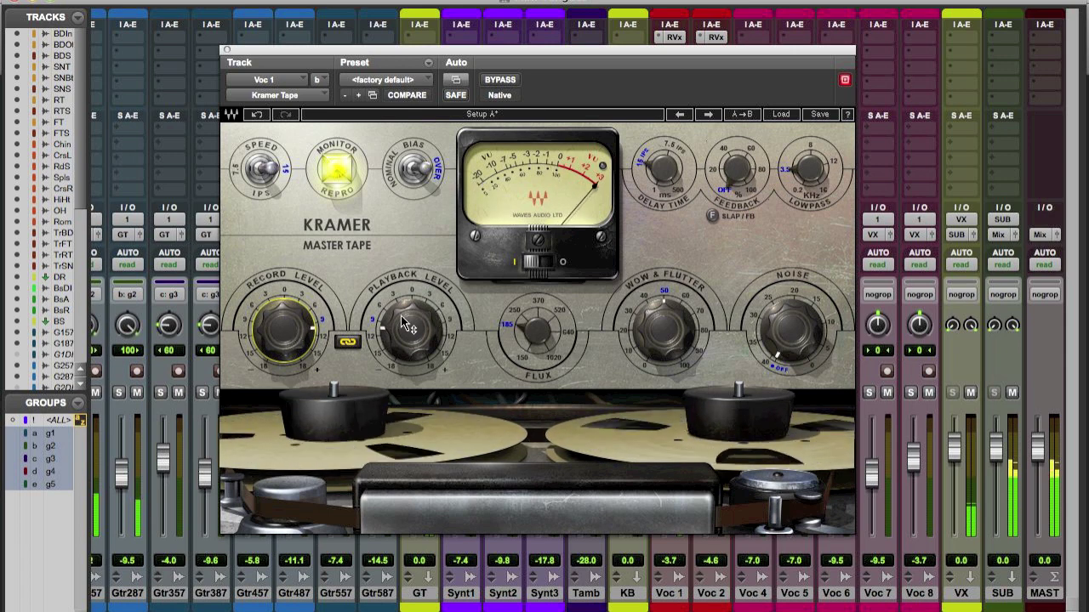
click(349, 342)
drag(415, 347, 419, 327)
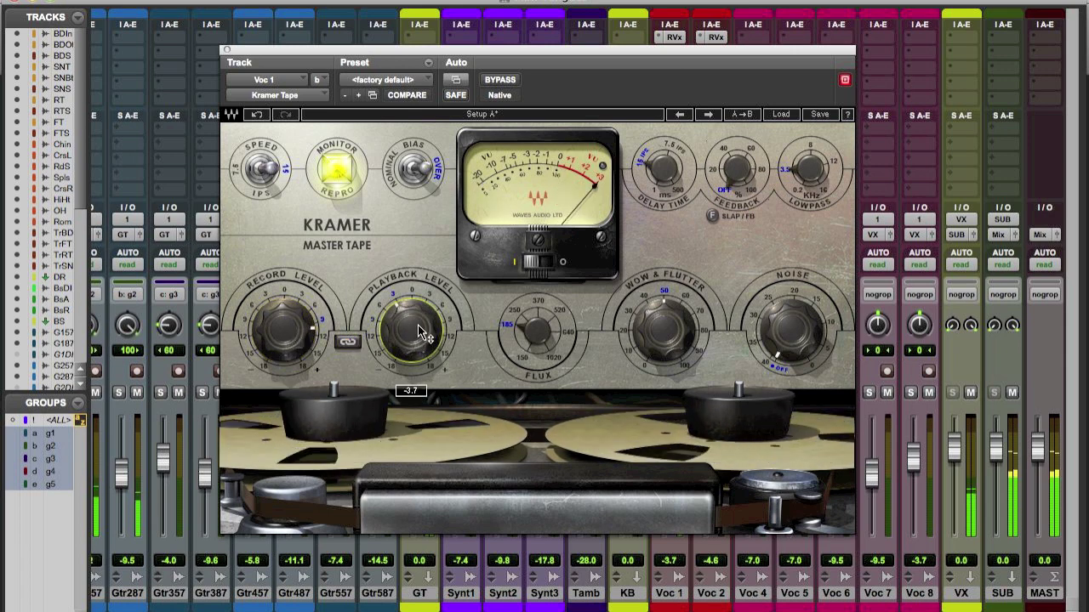
drag(304, 318, 307, 289)
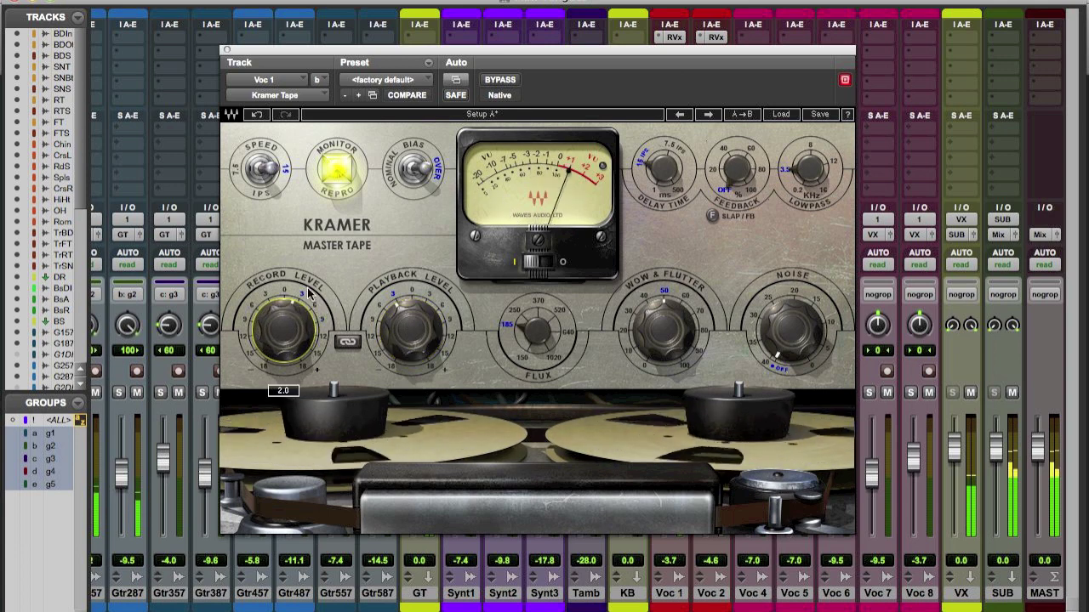
click(496, 80)
click(495, 82)
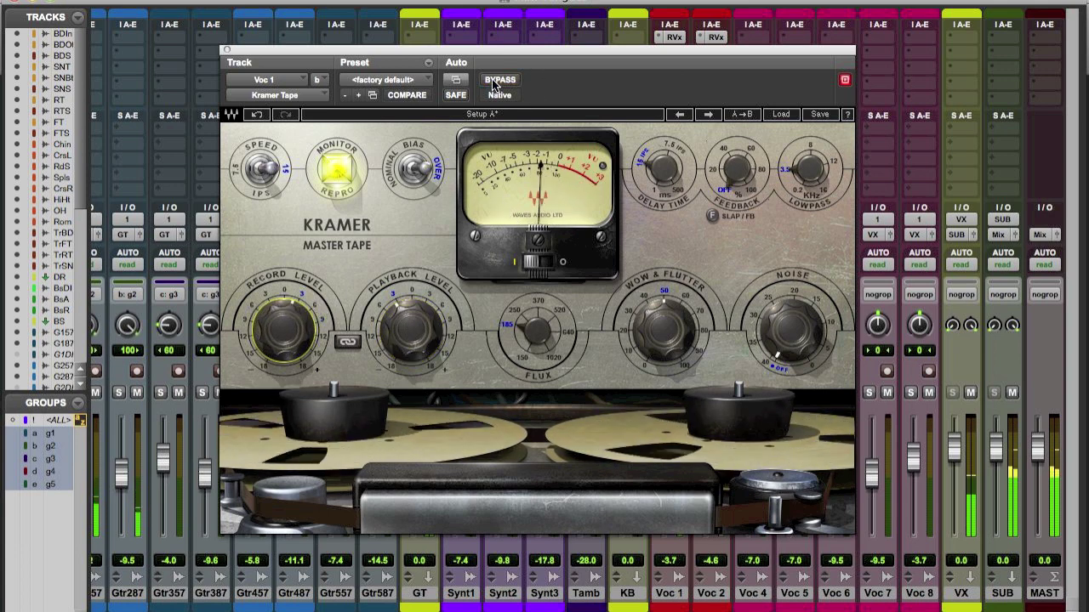
Step: Try Kramer Tape with the playback level at about 3 and the flux at about 370
drag(537, 331, 537, 307)
drag(412, 331, 419, 286)
drag(537, 331, 536, 345)
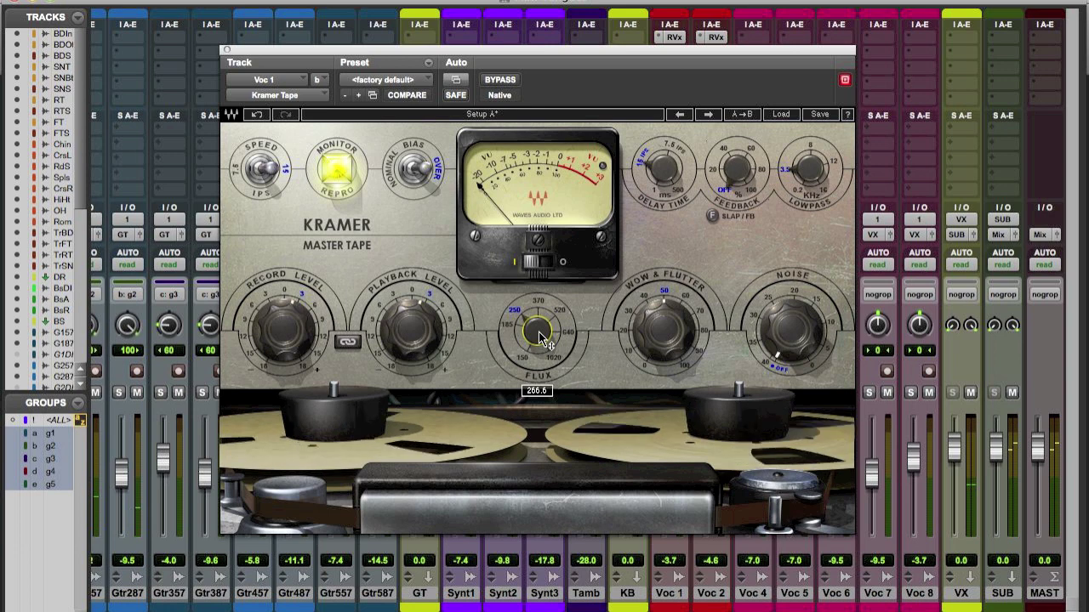
mouse_move(544, 340)
mouse_down()
mouse_move(544, 291)
mouse_move(544, 337)
mouse_move(545, 328)
mouse_up()
Step: Minimise Kramer Tape's wow and flutter at 0, the lowpass at 0.2 kHz and the delay time at 1 ms
drag(660, 322, 660, 394)
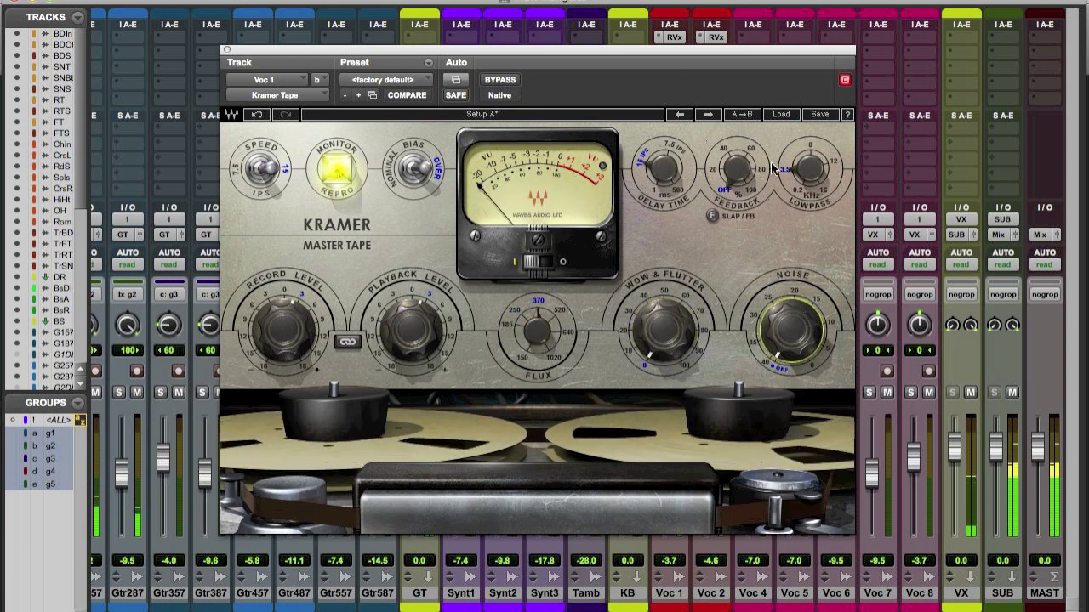
drag(806, 170, 806, 213)
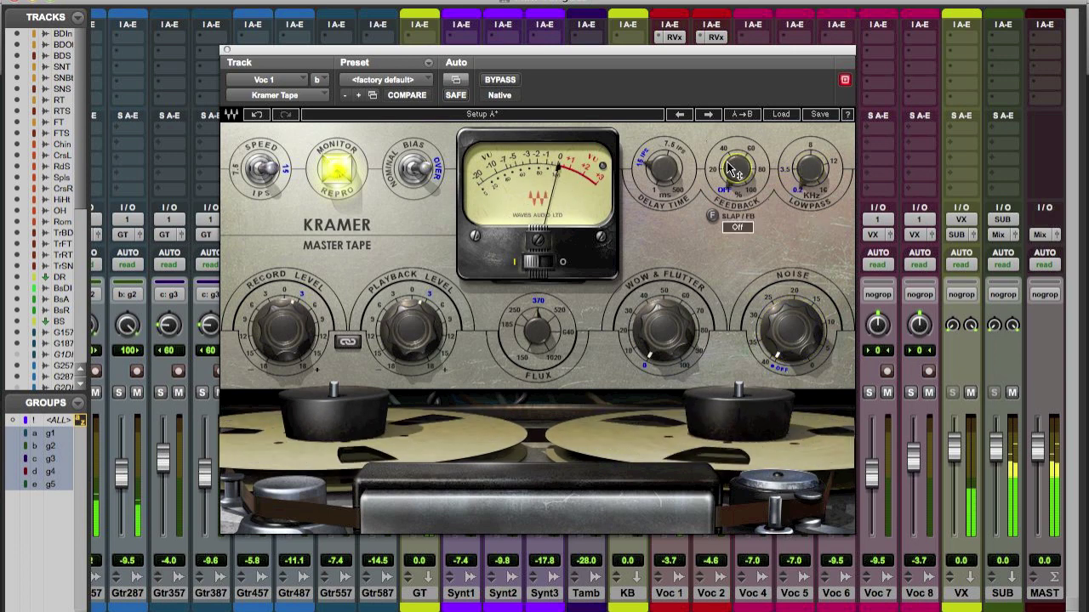
drag(660, 173, 659, 201)
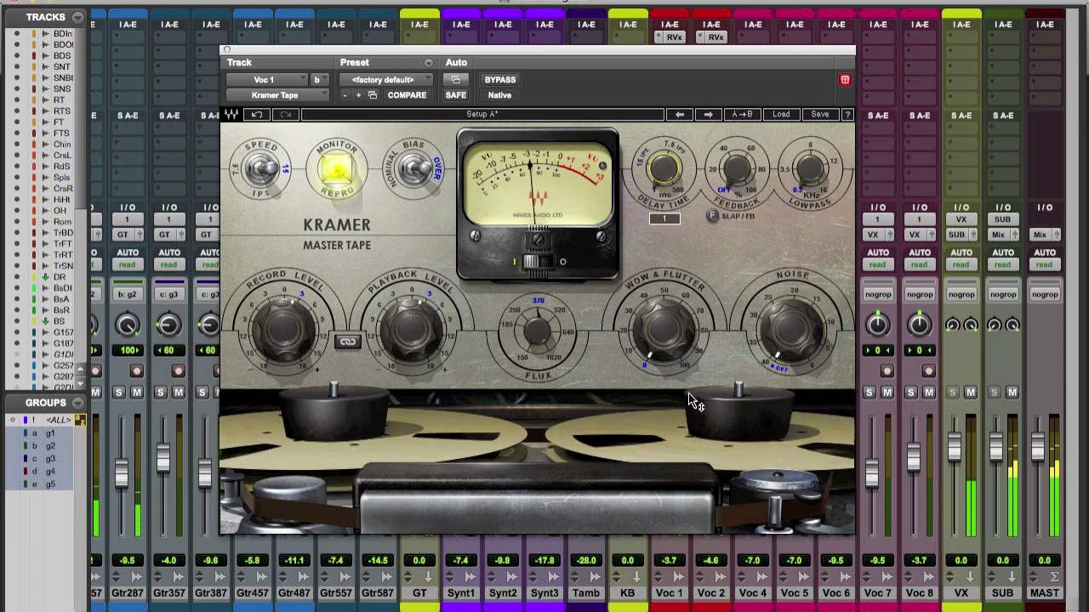
Step: Set Kramer Tape's playback level to about 0 and its flux to about 520, and close the plug-in window
click(419, 330)
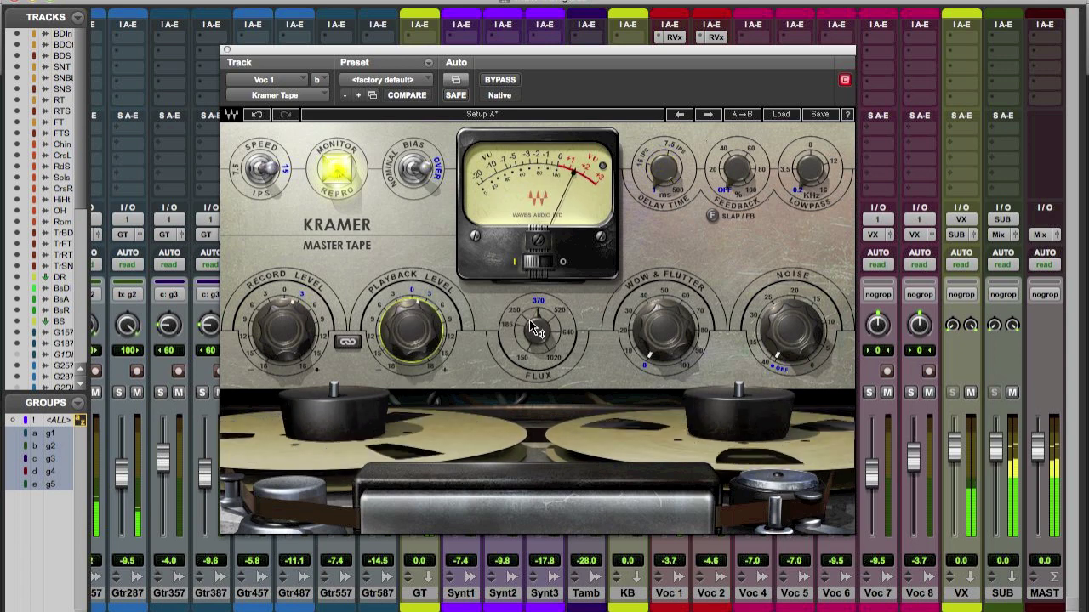
key(space)
drag(295, 326, 297, 357)
key(space)
drag(537, 327, 537, 299)
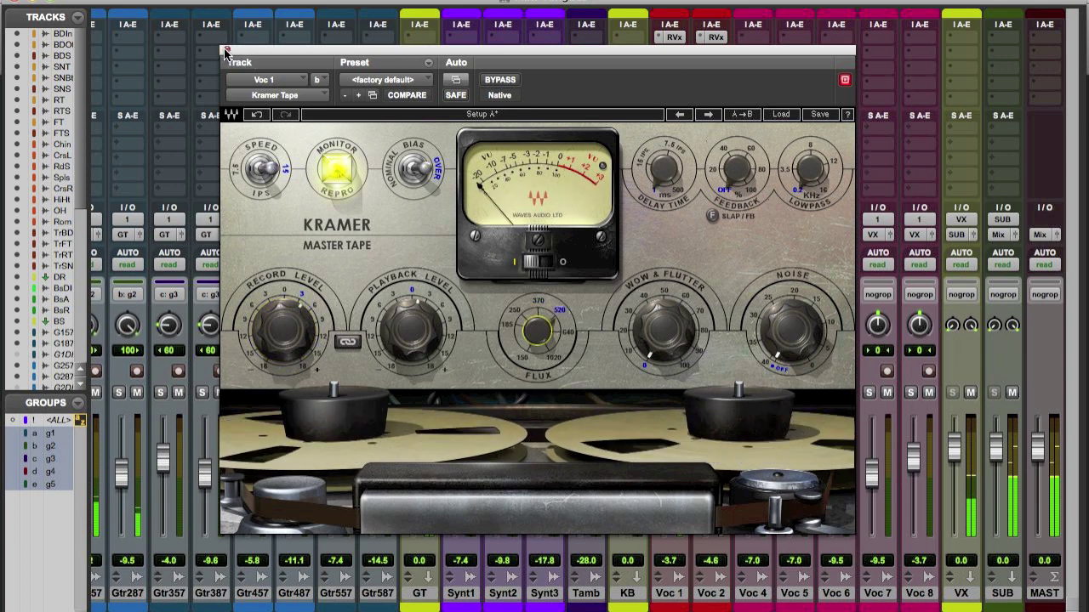
click(226, 50)
Step: Solo Voc 1 and compare its Kramer Tape processing with and without bypass
click(663, 394)
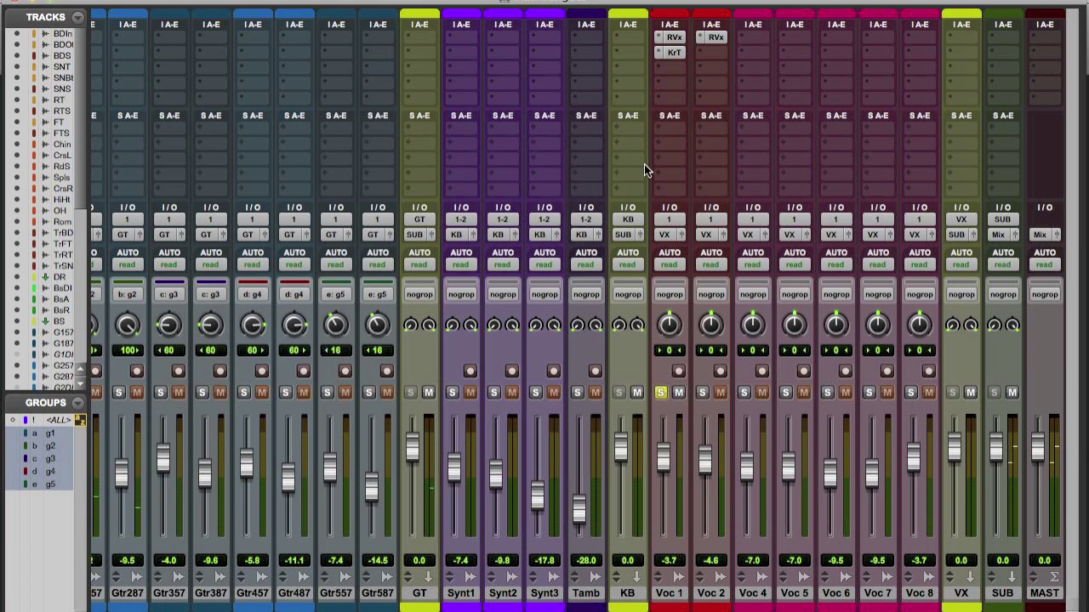
click(669, 53)
click(504, 81)
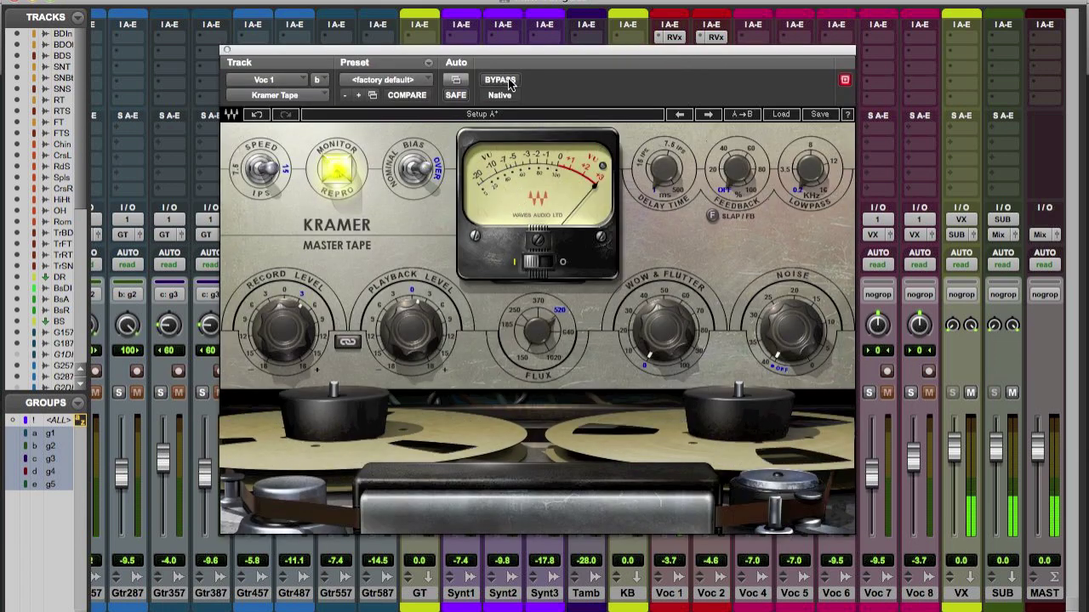
click(501, 81)
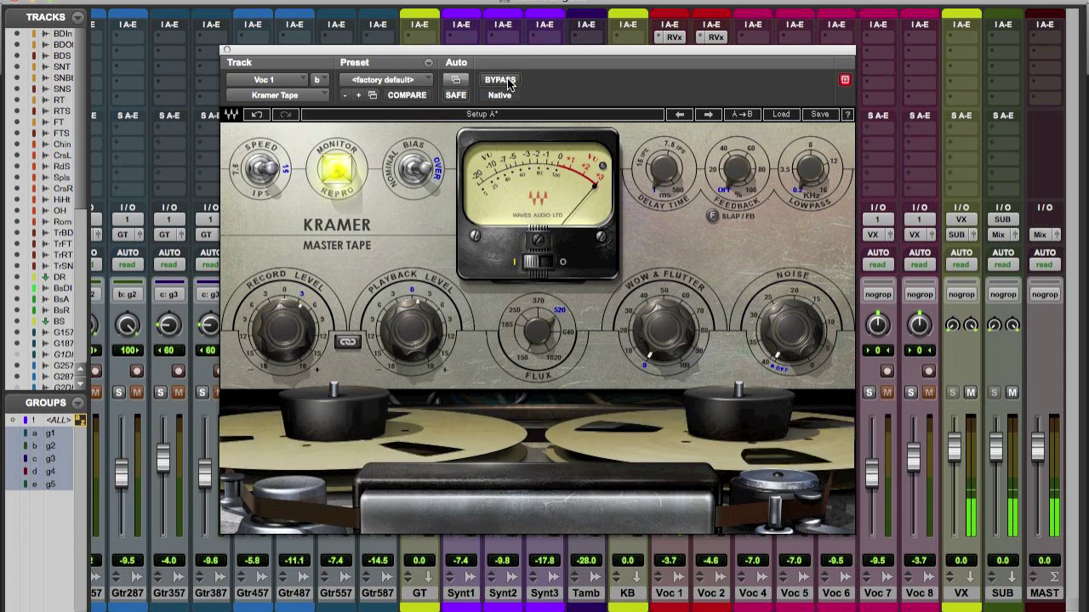
click(228, 50)
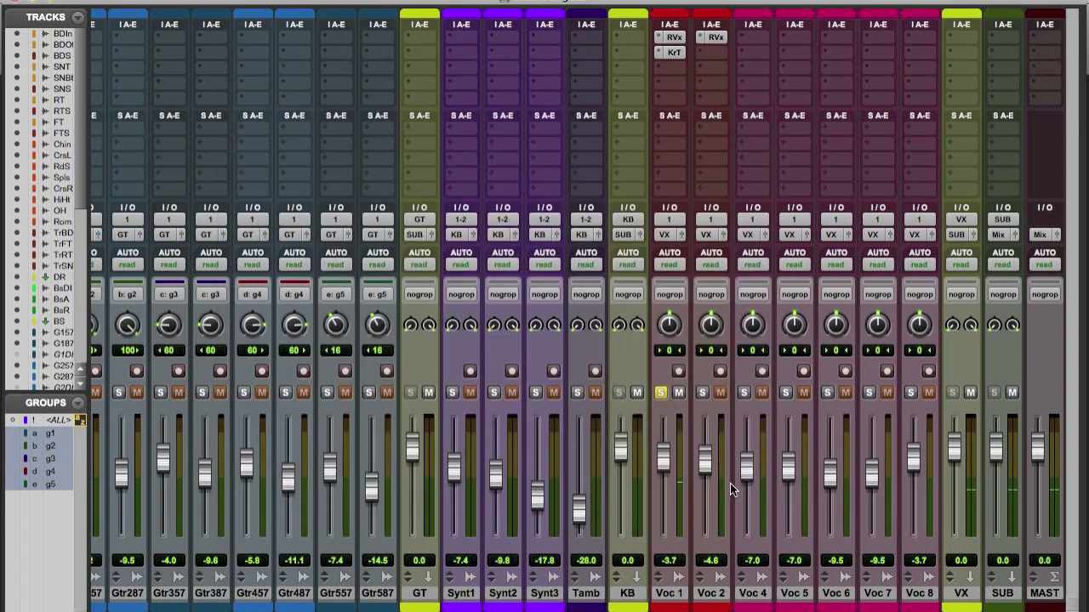
Step: Unsolo Voc 1 and replace its Kramer Tape insert with the Lo-Fi (mono) plug-in
click(660, 393)
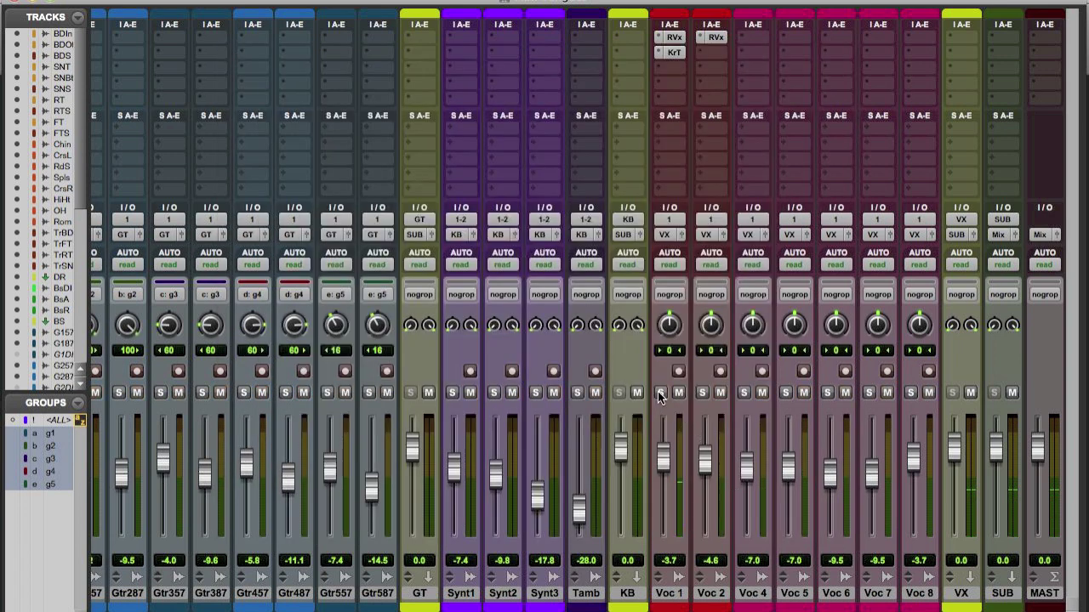
click(657, 52)
mouse_move(727, 53)
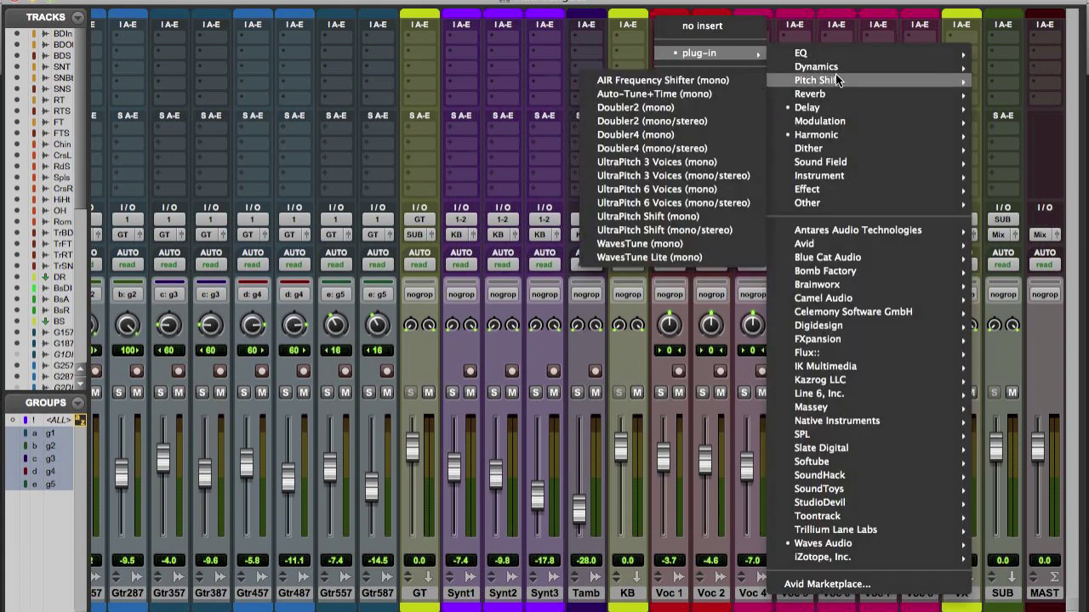
mouse_move(833, 107)
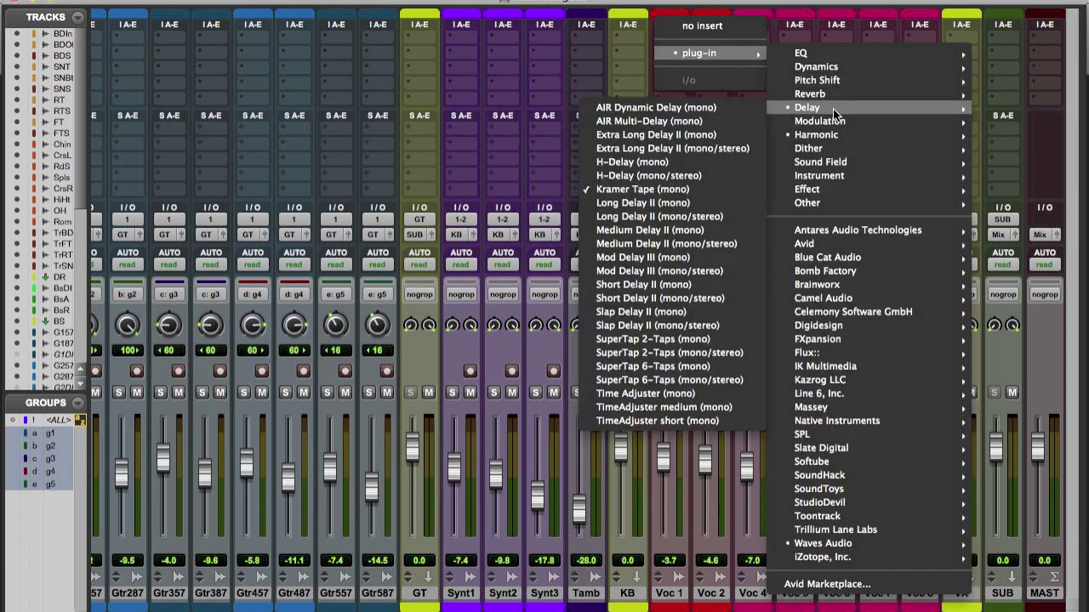
mouse_move(819, 140)
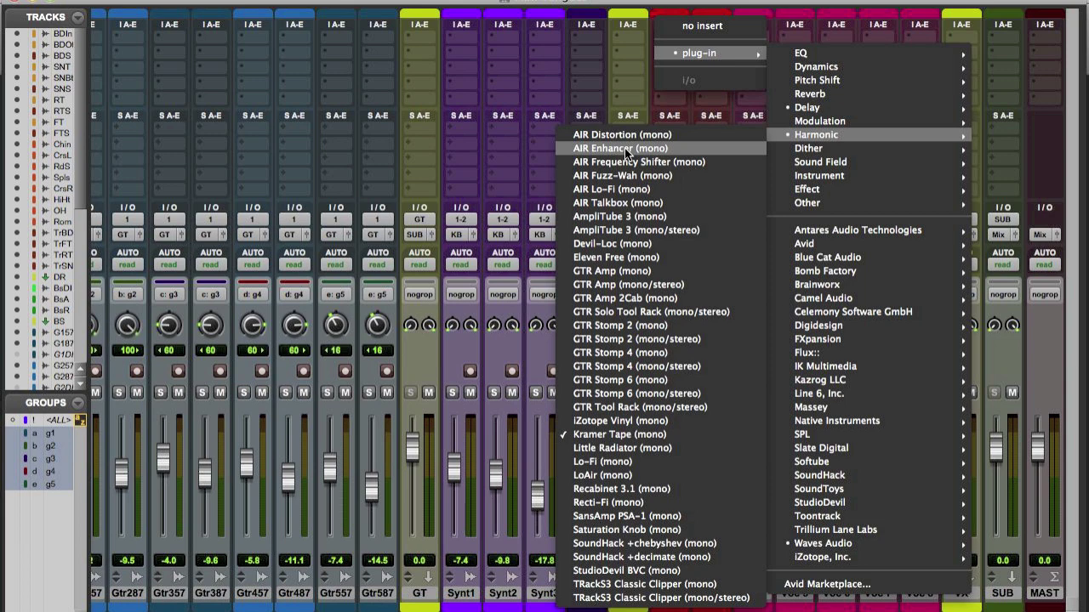
click(628, 461)
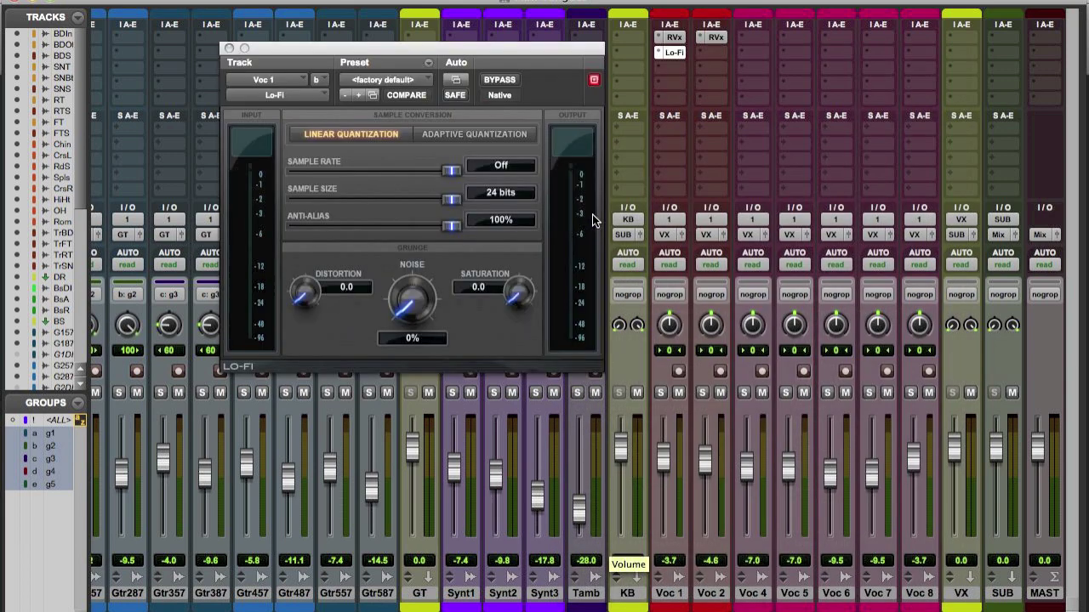
Step: Try Lo-Fi with distortion at 2.8 and saturation at 0.5, auditioning Voc 1 soloed and comparing it with the plug-in bypassed
drag(312, 292, 309, 257)
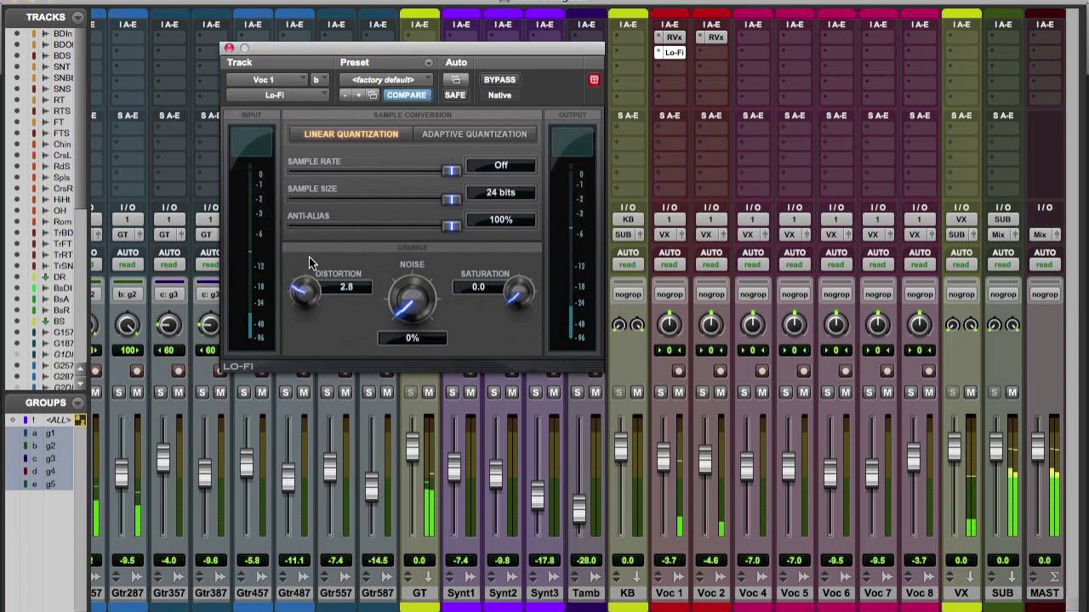
mouse_move(516, 295)
mouse_down()
mouse_move(511, 281)
mouse_move(511, 294)
mouse_up()
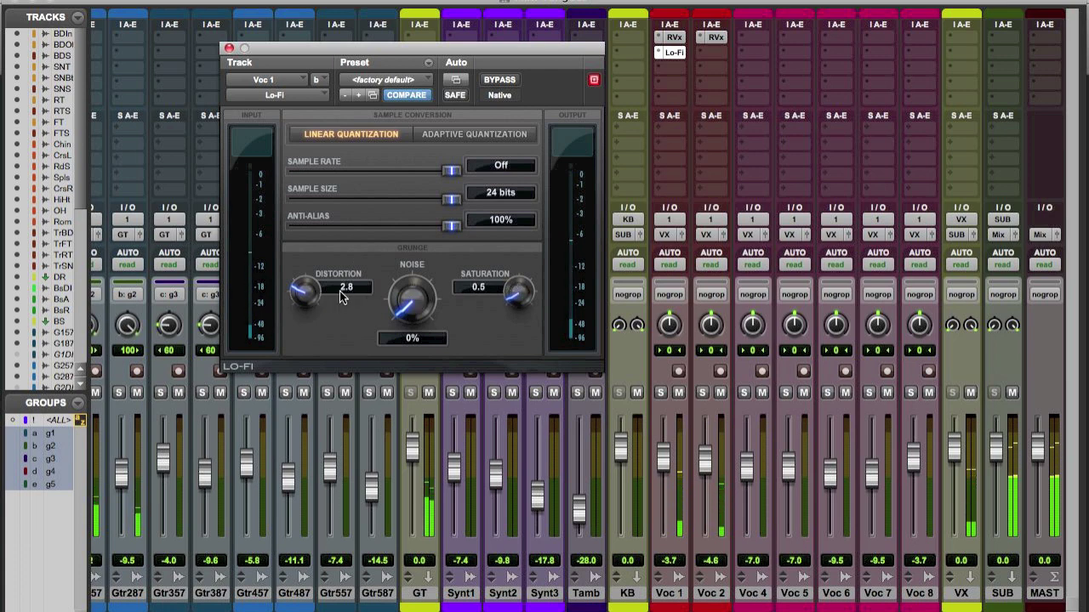
click(661, 393)
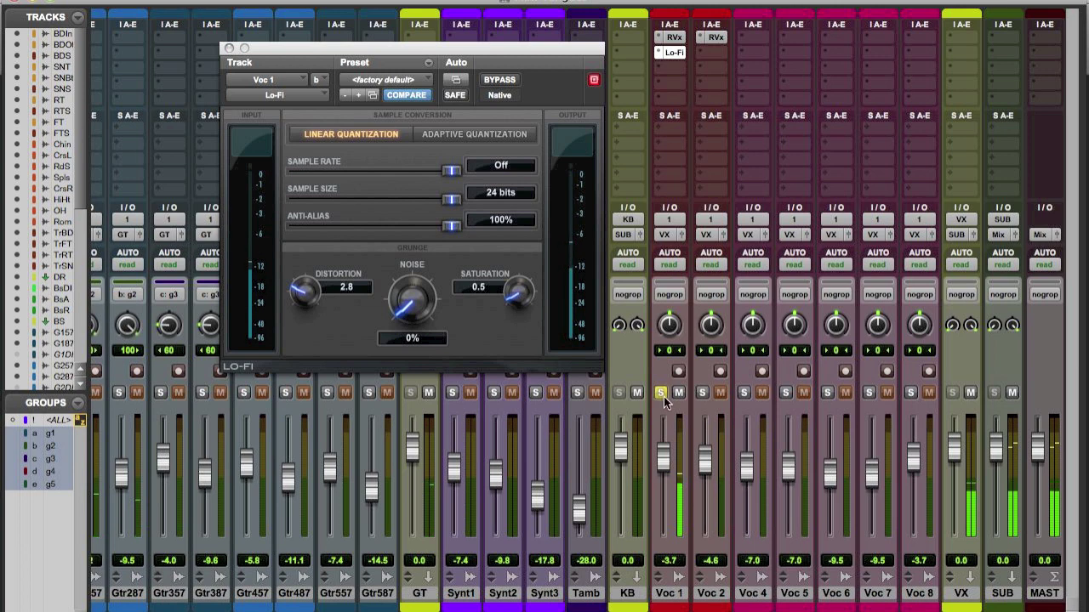
click(661, 393)
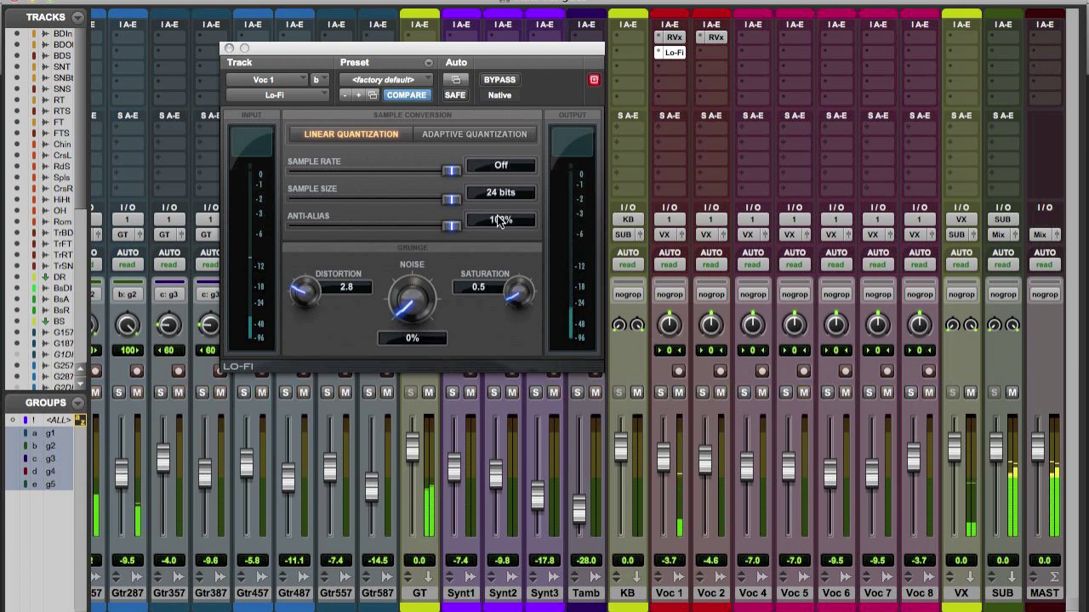
click(499, 80)
click(499, 80)
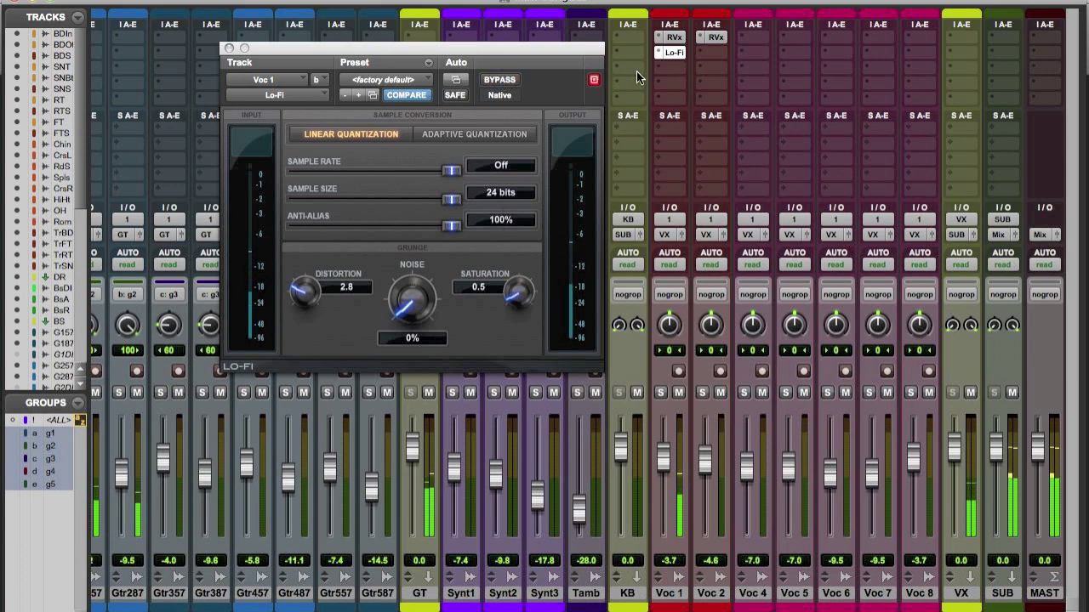
Step: Set Lo-Fi's saturation to 0.4 and its distortion to 4.2, and close the plug-in window
click(518, 297)
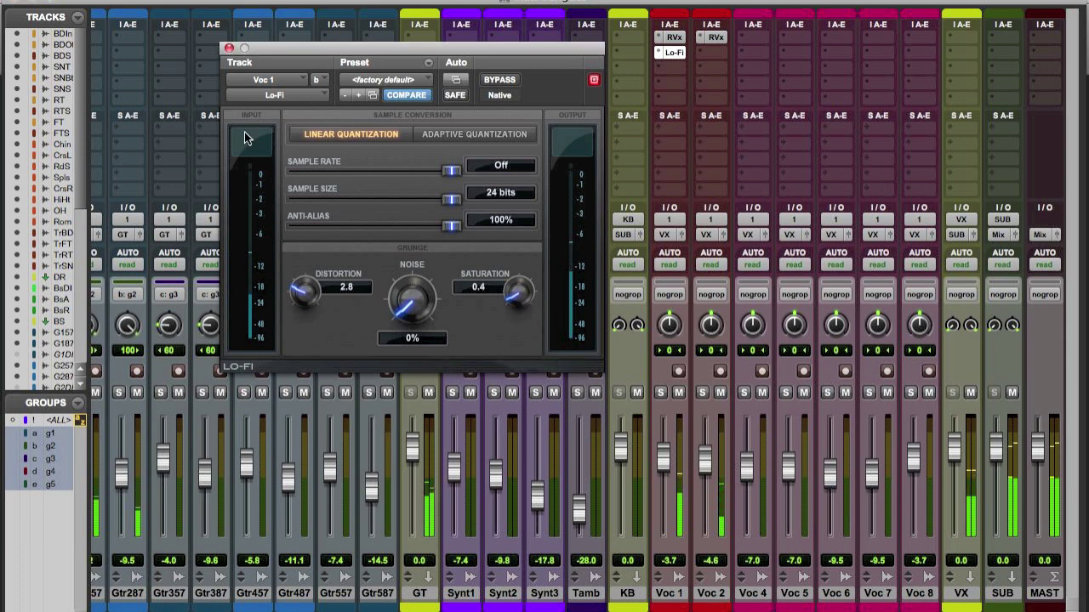
drag(312, 303, 297, 269)
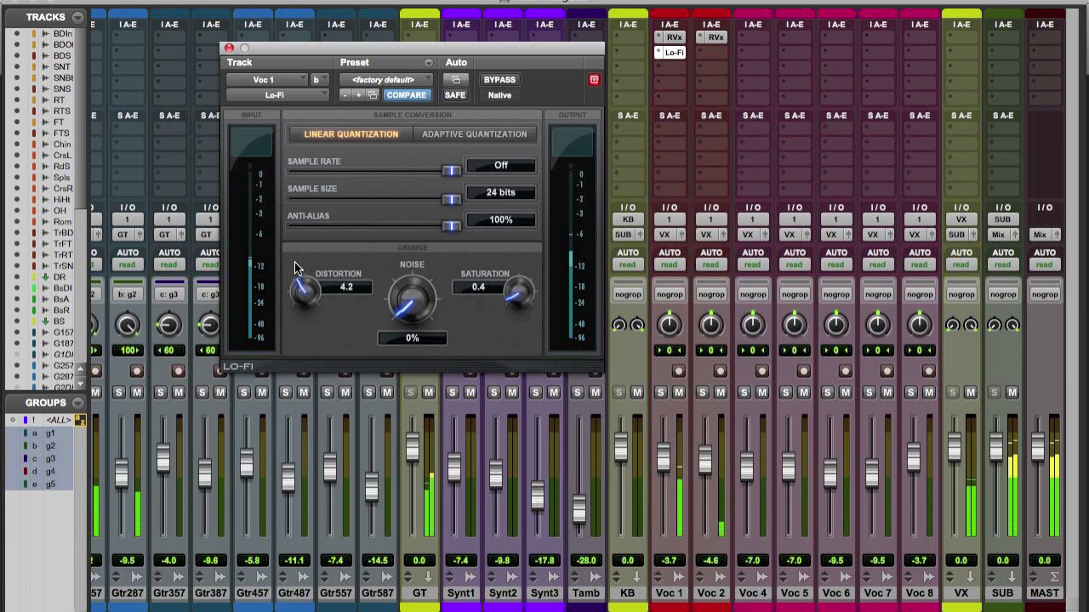
click(228, 48)
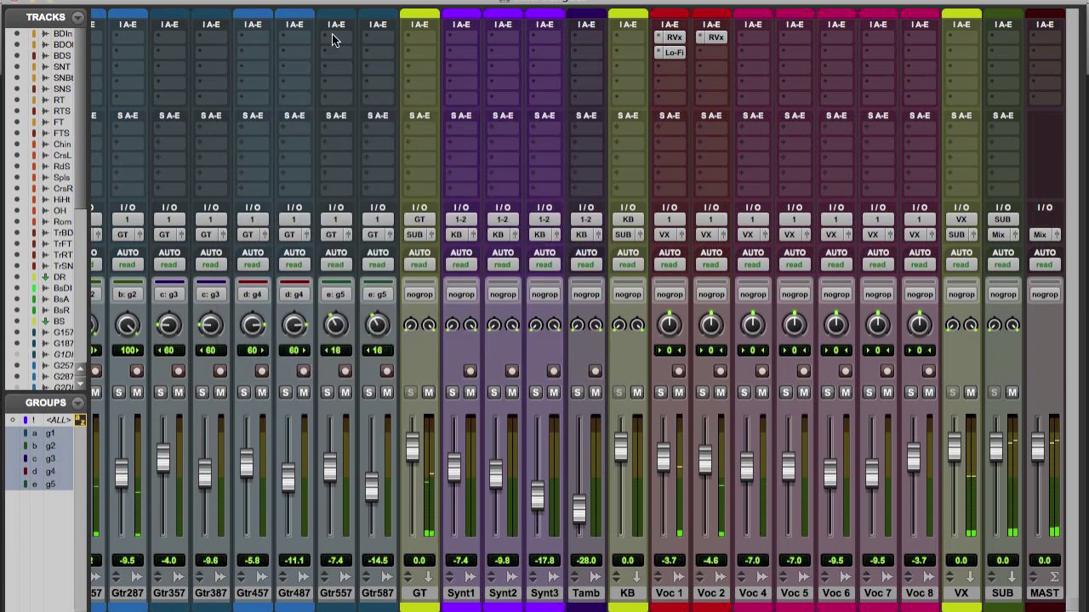
Step: Insert VEQ4 below Lo-Fi on Voc 1 and set its HF band to 6.8 kHz
click(658, 68)
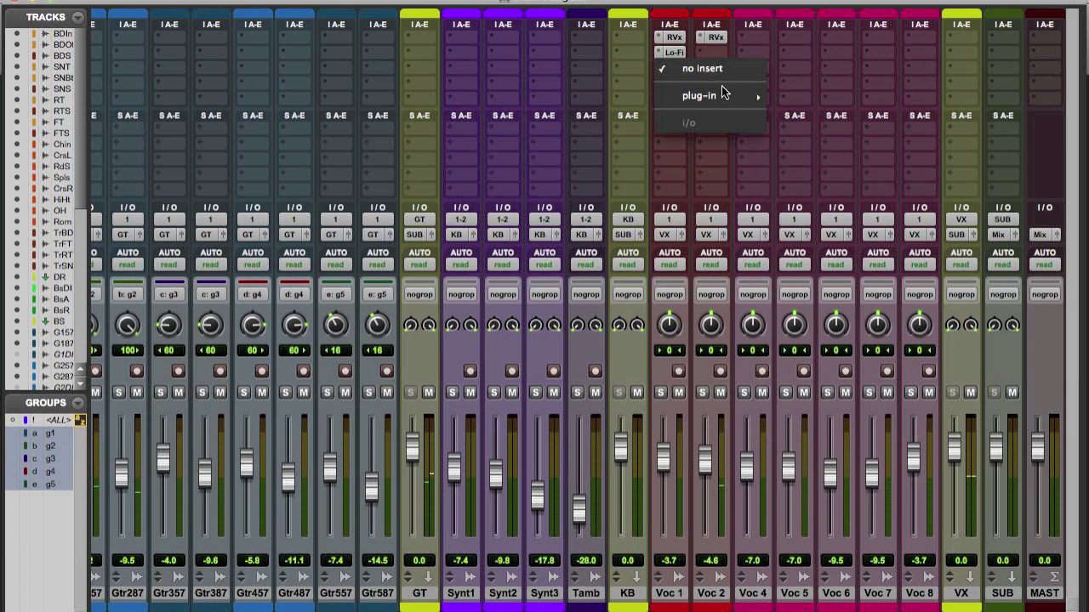
mouse_move(720, 92)
mouse_move(861, 96)
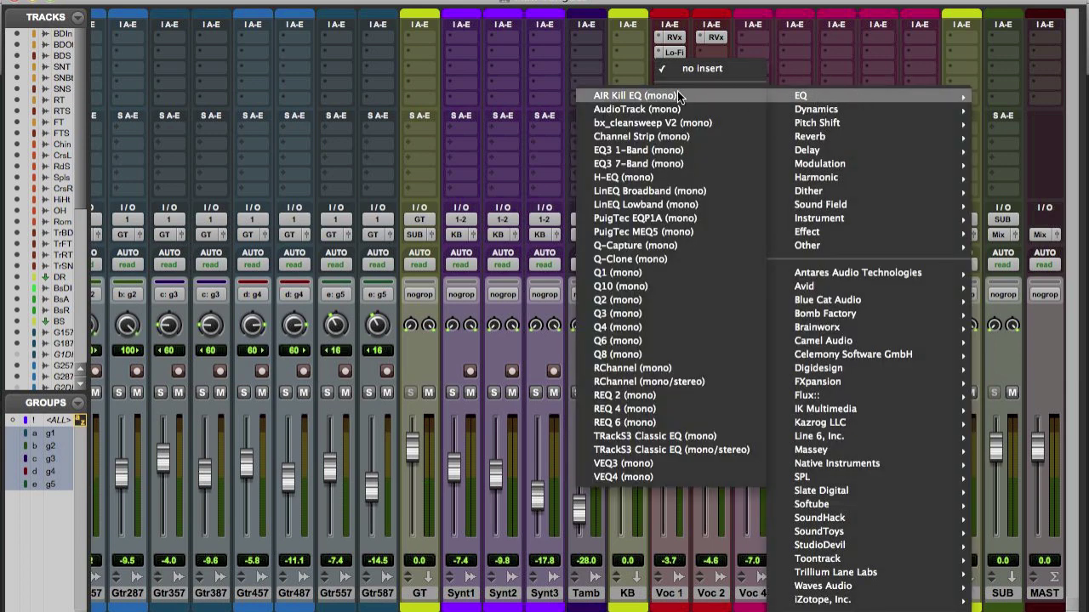
click(676, 218)
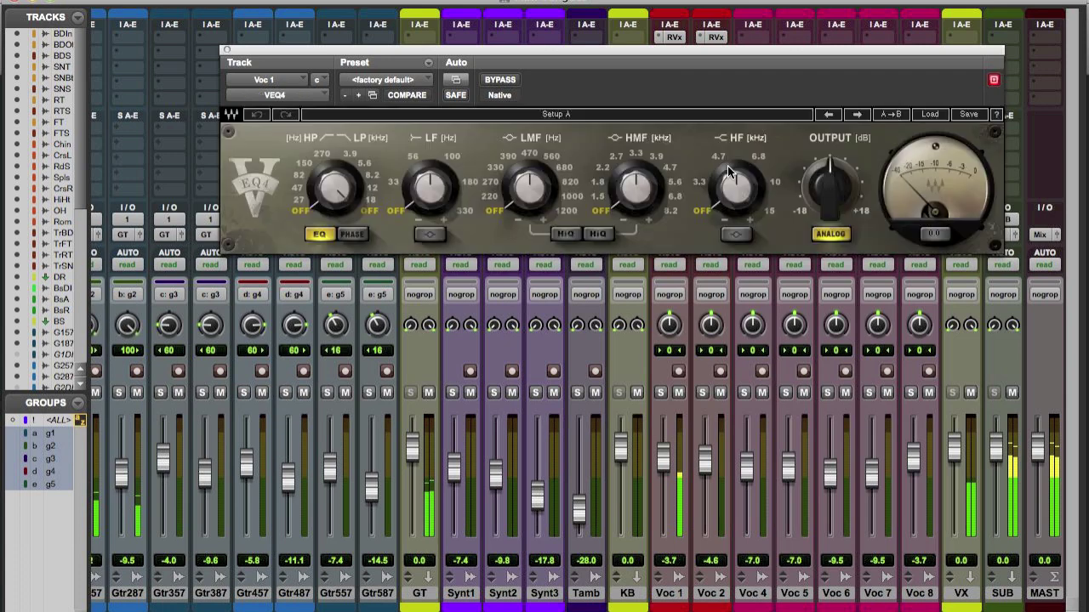
drag(735, 188, 735, 166)
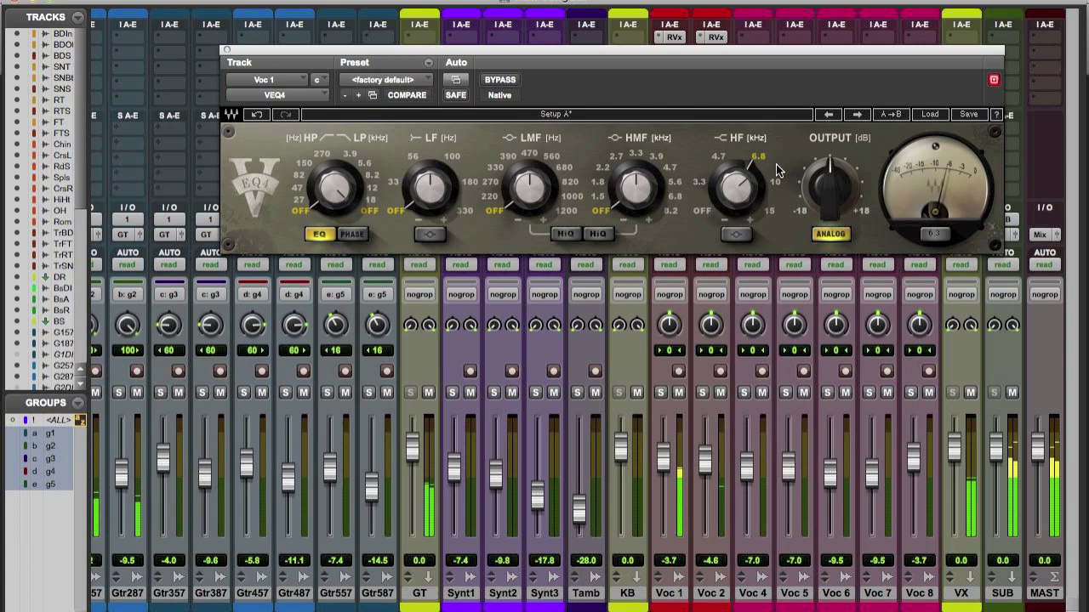
drag(693, 49, 696, 113)
Step: Reduce Lo-Fi's distortion on Voc 1 to 1.6, lower the track's fader to -7.4 dB and close the plug-in window
click(674, 52)
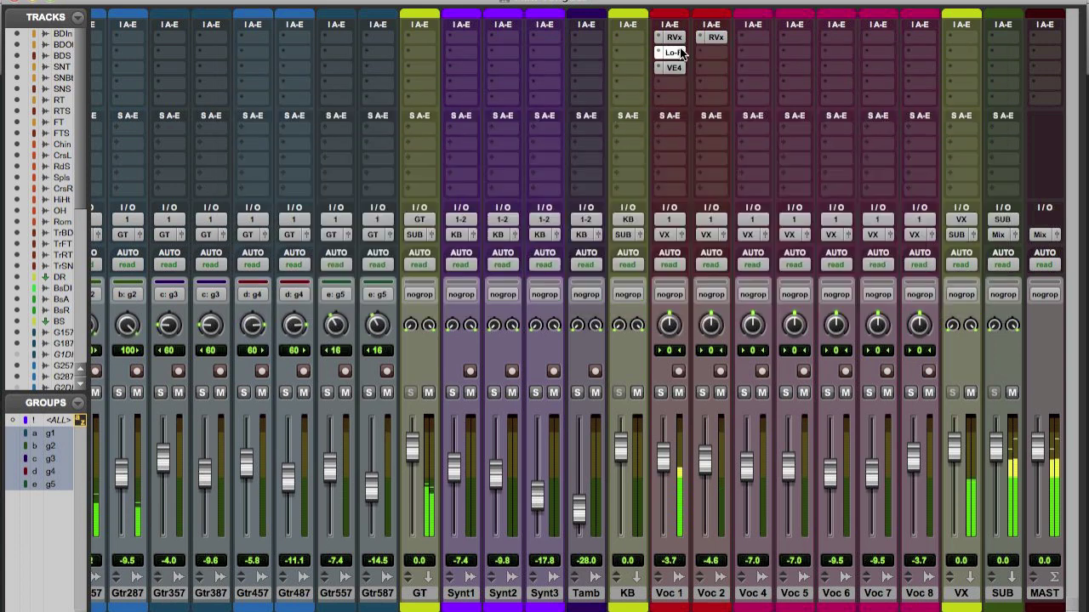
drag(315, 371, 313, 390)
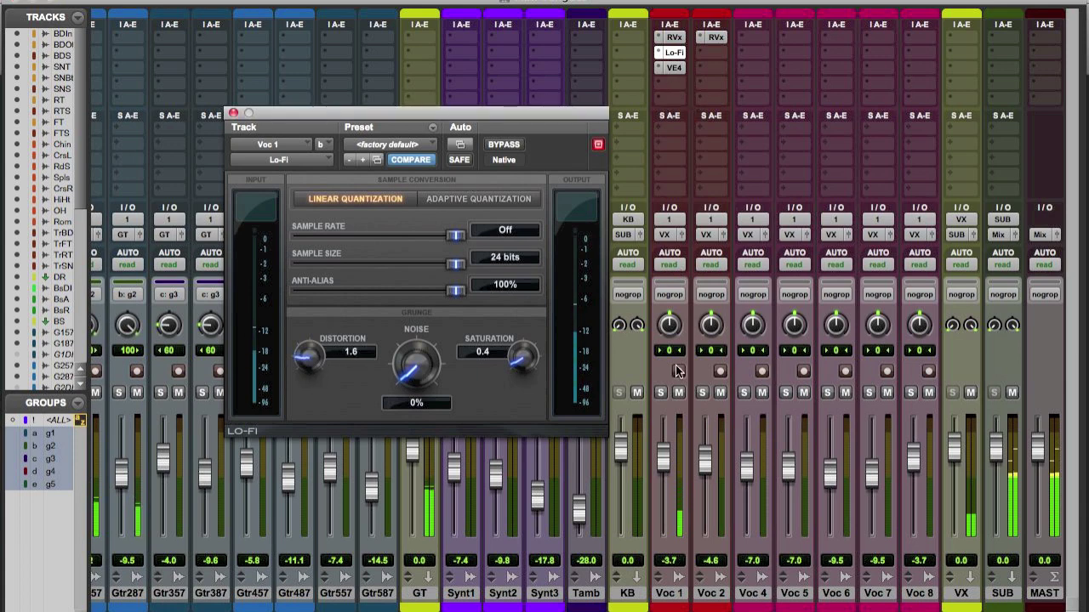
drag(661, 465, 662, 467)
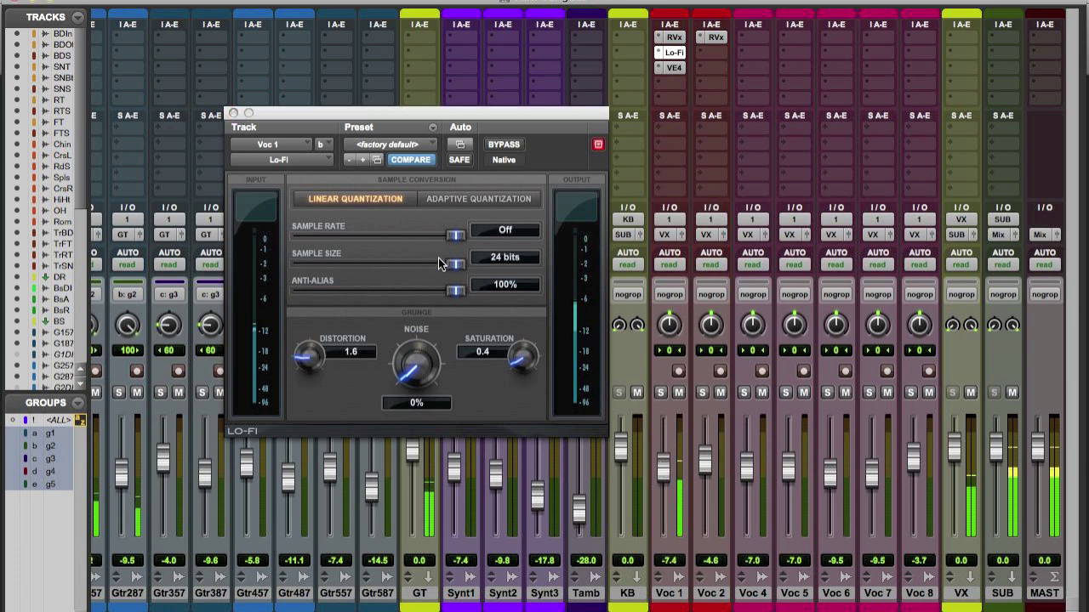
click(233, 112)
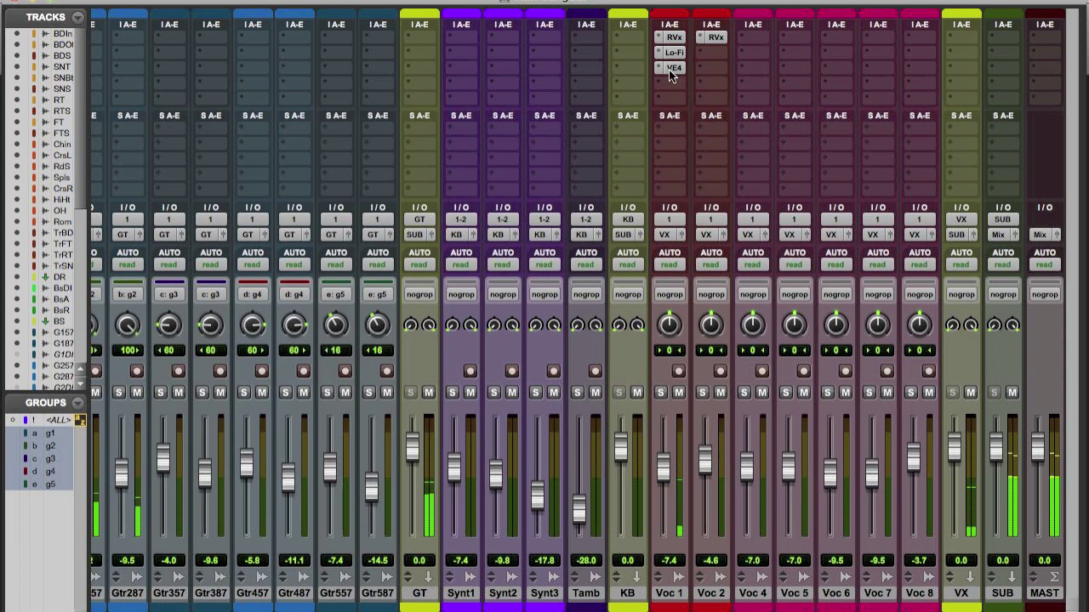
Step: Set VEQ4's highpass to 150 Hz and its LMF band to 330 Hz with a slight boost, and close the plug-in window
click(668, 69)
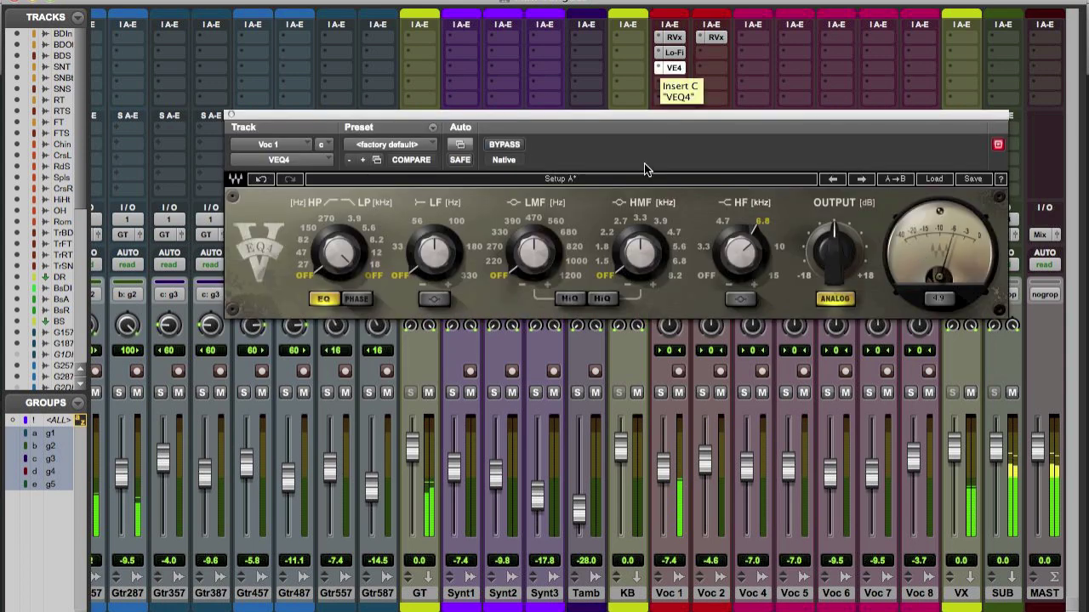
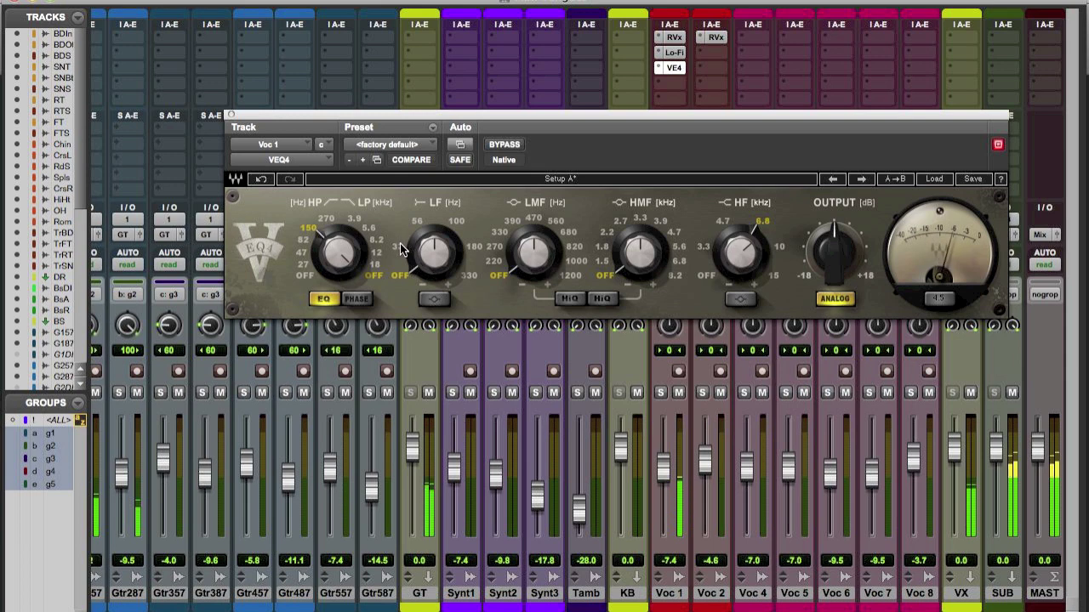
drag(536, 252, 536, 208)
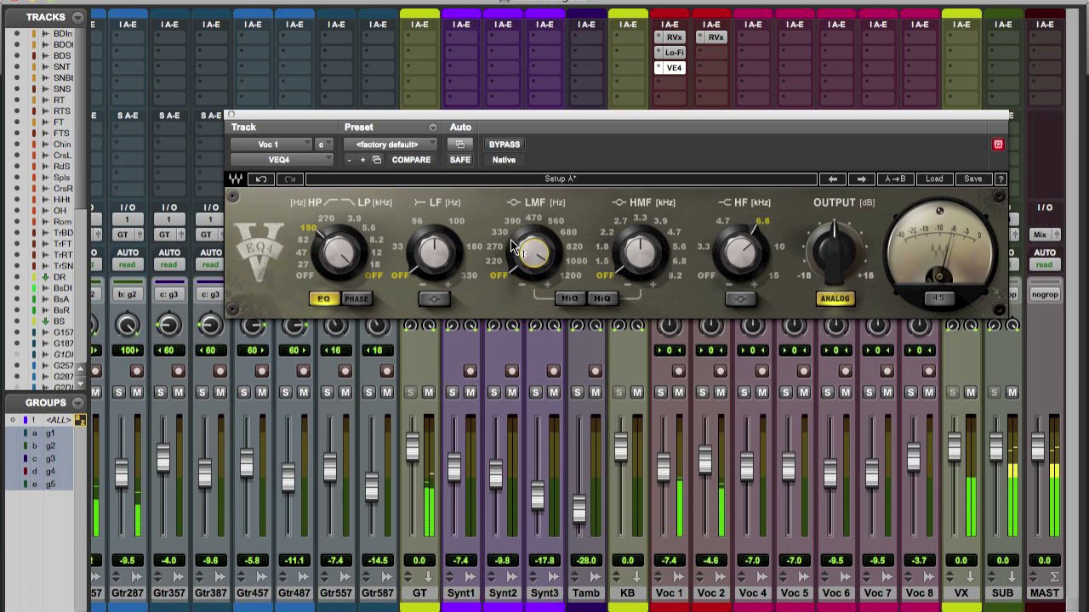
drag(531, 244, 503, 231)
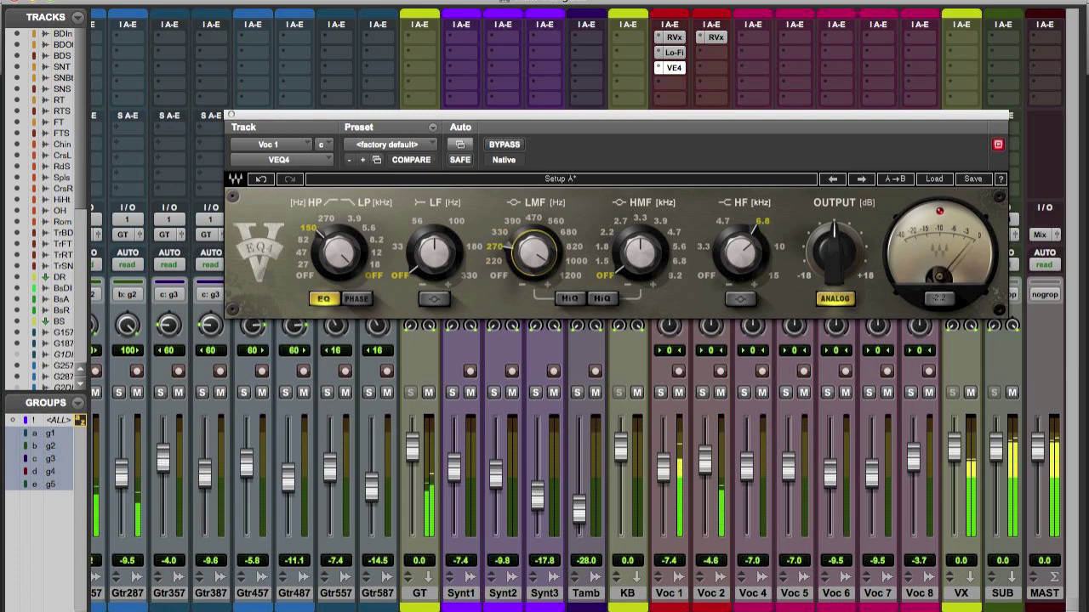
drag(541, 241, 540, 273)
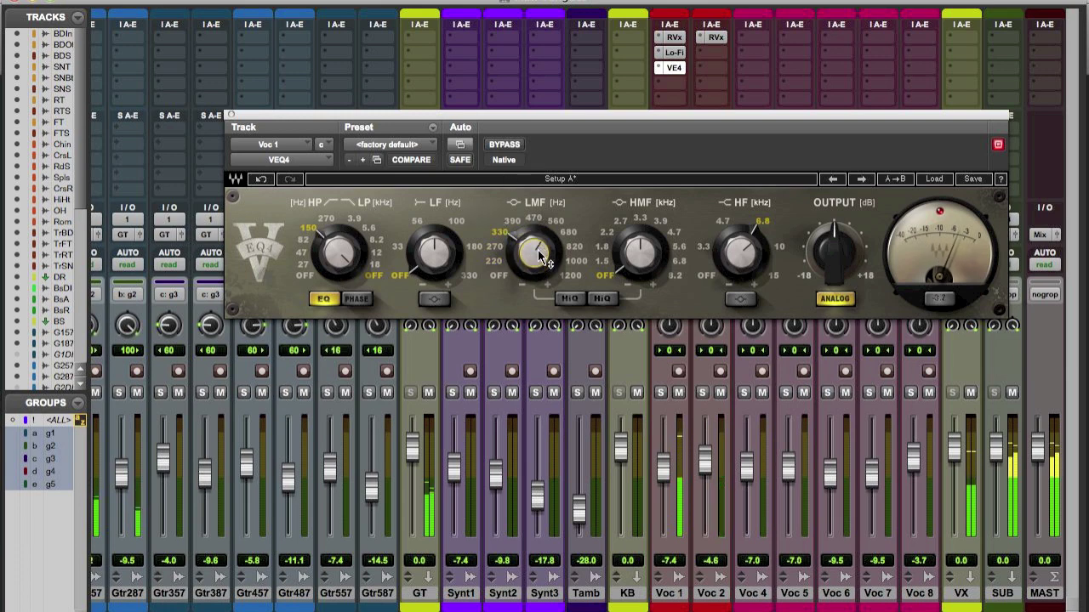
click(230, 114)
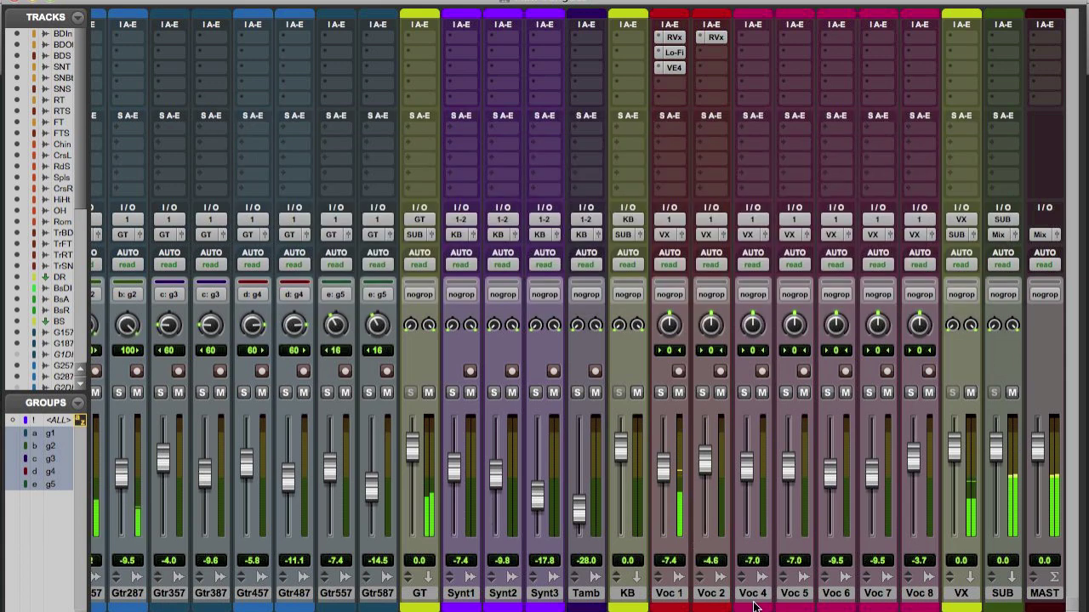
Step: Insert the CLA-76 (mono) compressor on the Bass Amp track in place of BF-76
scroll(578, 311, left, 6)
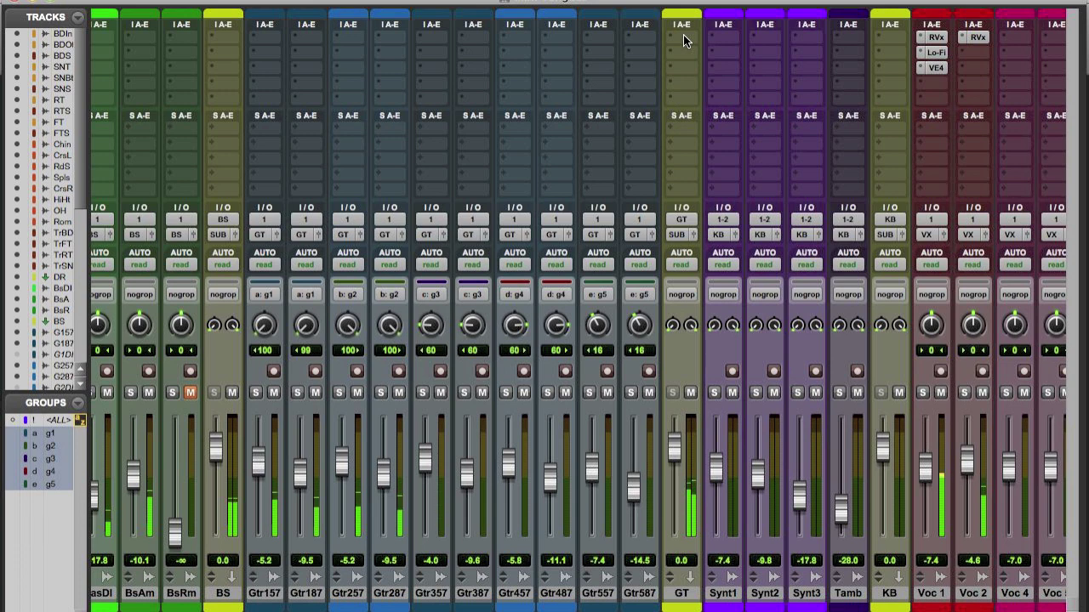
scroll(544, 357, left, 9)
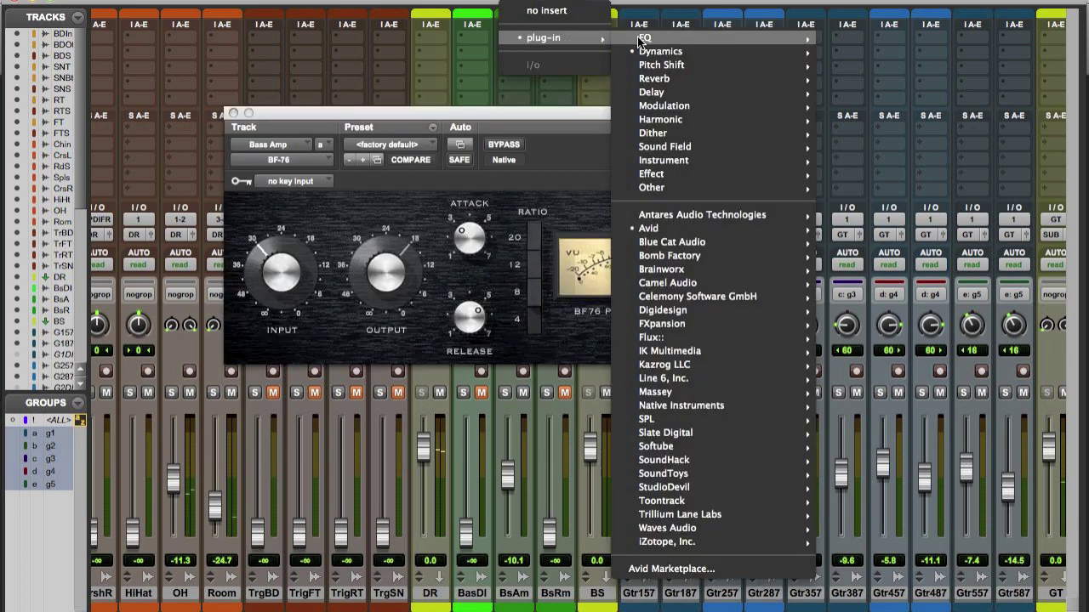
mouse_move(670, 52)
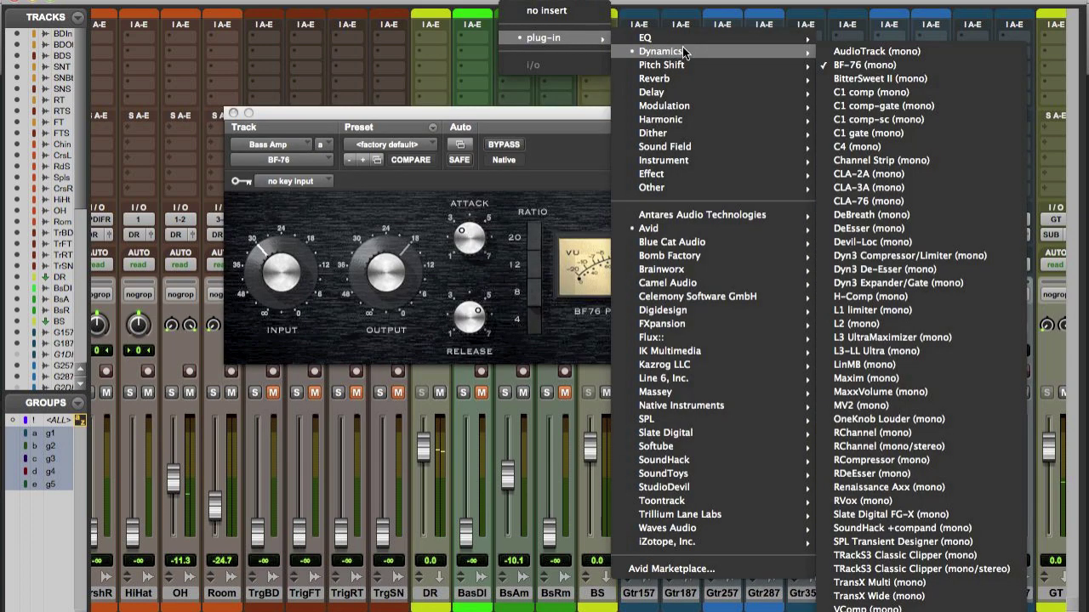
click(851, 201)
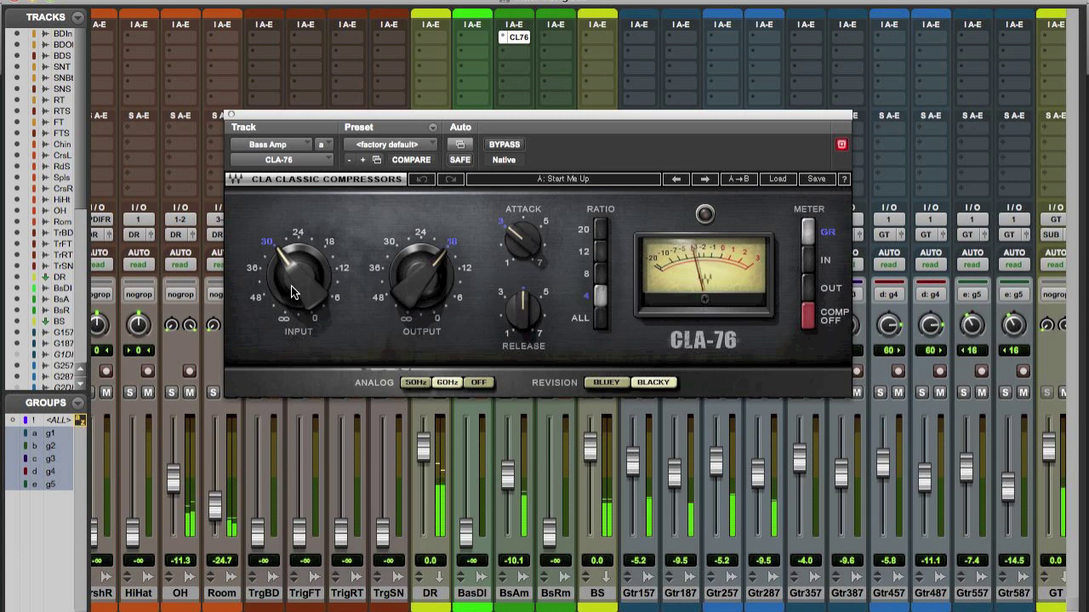
Step: Set CLA-76's input to 24 and output to about 14, and bring the BsAm fader to -10.4 dB
drag(291, 293, 291, 262)
drag(507, 478, 507, 473)
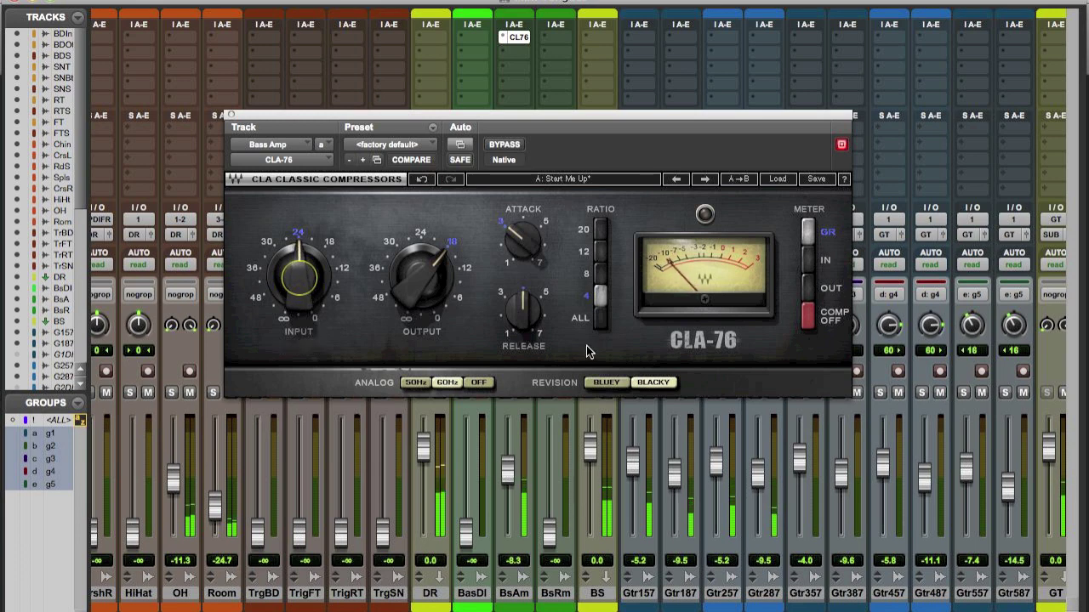
mouse_move(421, 274)
mouse_down()
mouse_move(421, 265)
mouse_move(417, 285)
mouse_up()
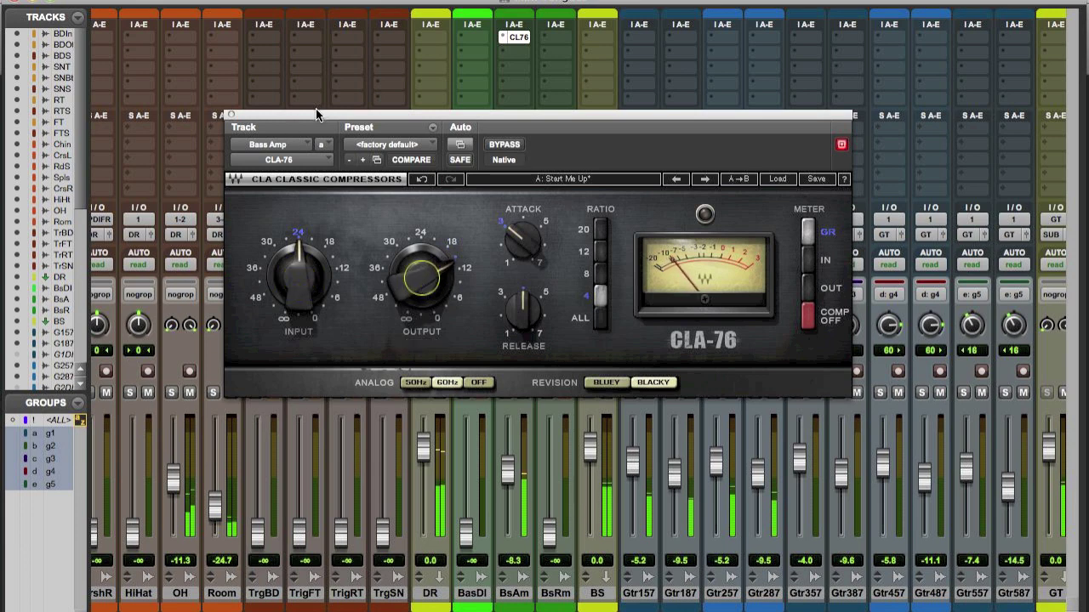
drag(316, 108, 383, 74)
drag(509, 470, 509, 477)
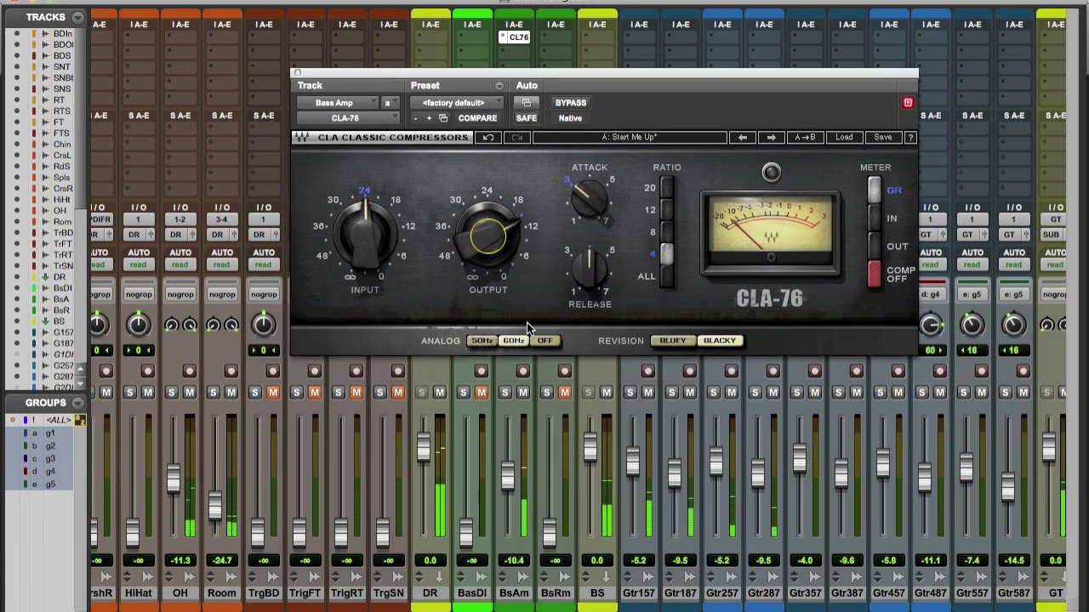
Step: With Bass Amp soloed, set CLA-76's input to -32.8, attack to about 4.63 and release to about 6
drag(589, 197, 589, 221)
drag(366, 223, 366, 255)
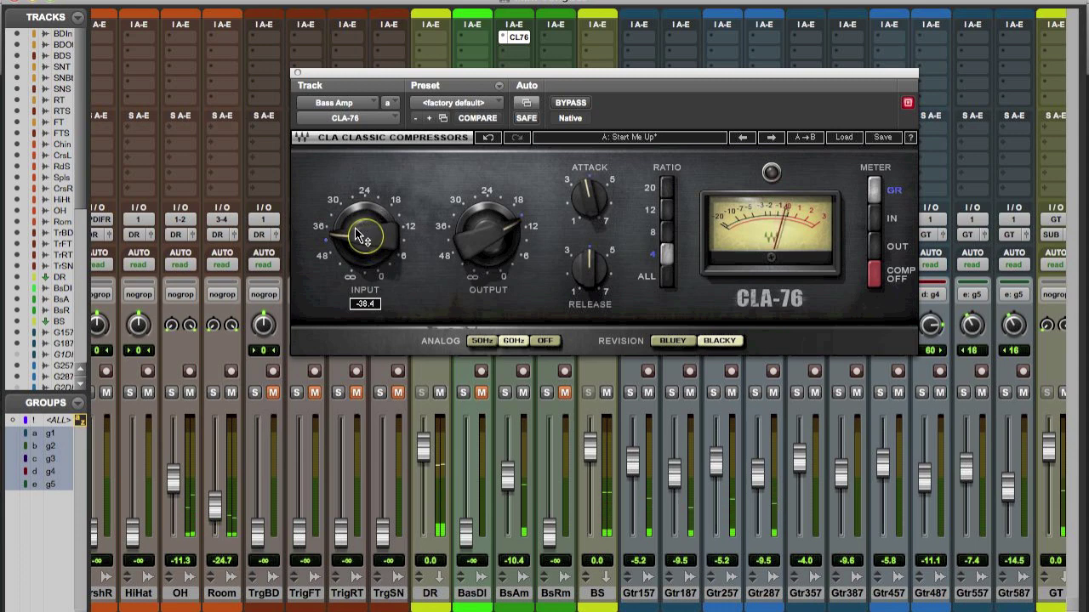
click(505, 393)
drag(365, 243, 365, 236)
drag(570, 179, 583, 215)
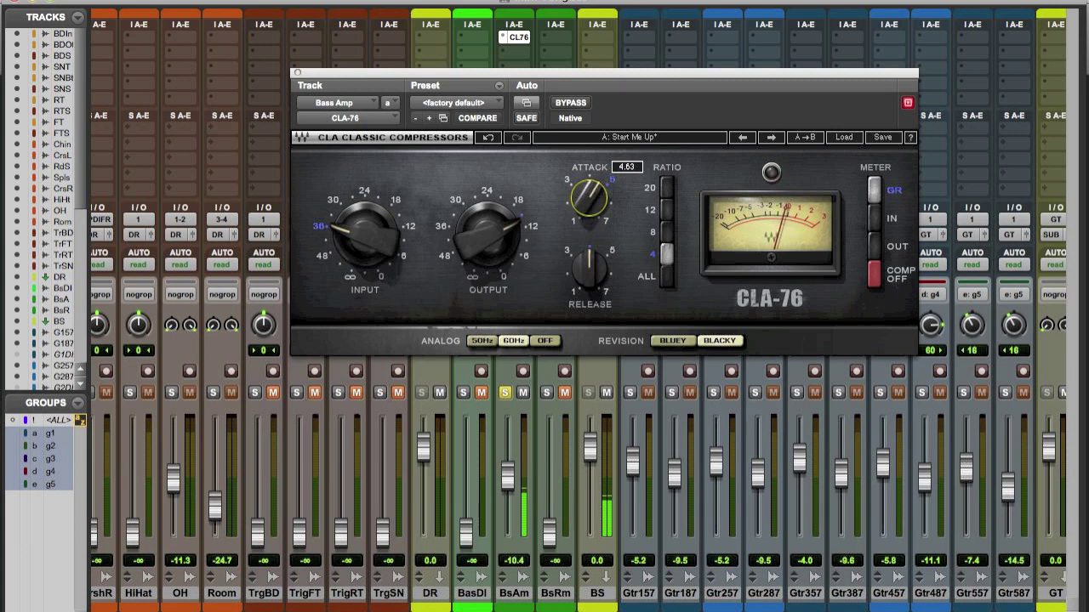
drag(364, 237, 364, 226)
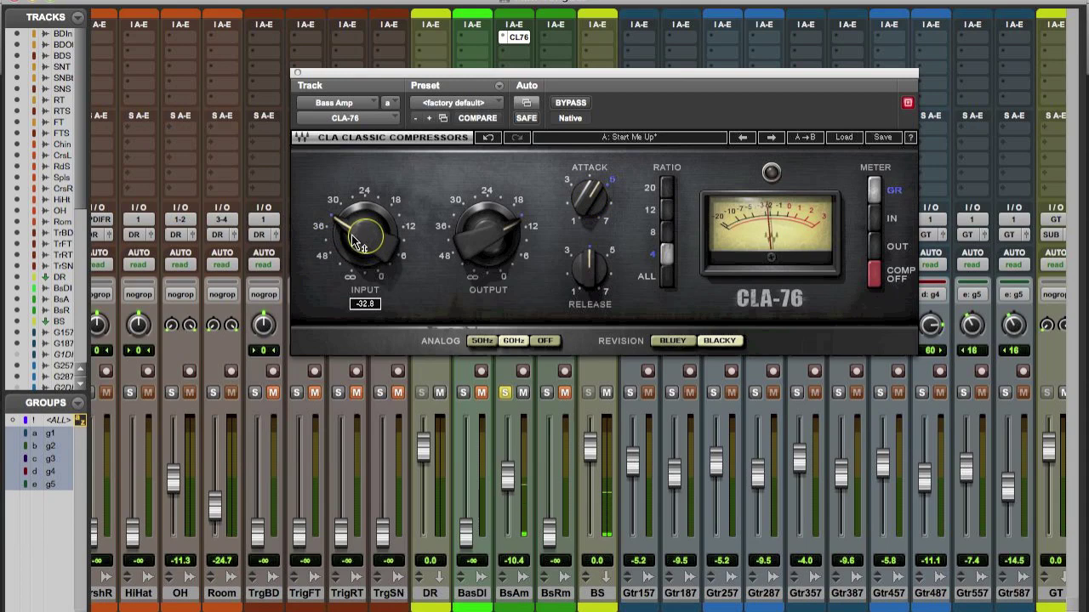
click(585, 275)
mouse_move(587, 272)
mouse_down()
mouse_move(587, 252)
mouse_move(586, 268)
mouse_up()
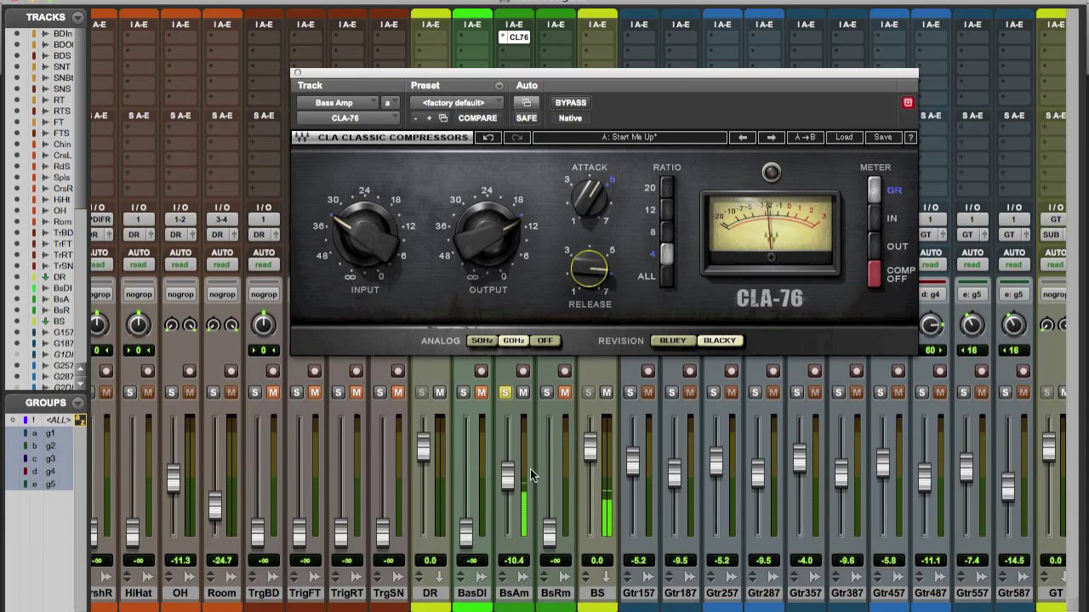
Step: Unsolo BsAm, raise its fader to -7.4 dB, set CLA-76's input to -31.2 and close the plug-in window
click(503, 393)
drag(508, 481, 506, 473)
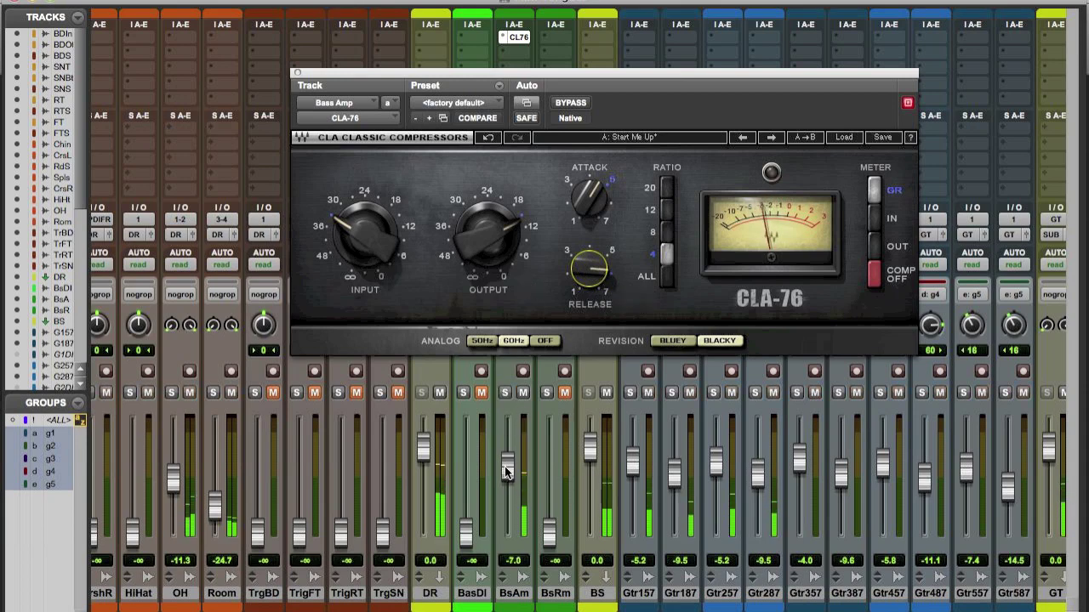
click(297, 72)
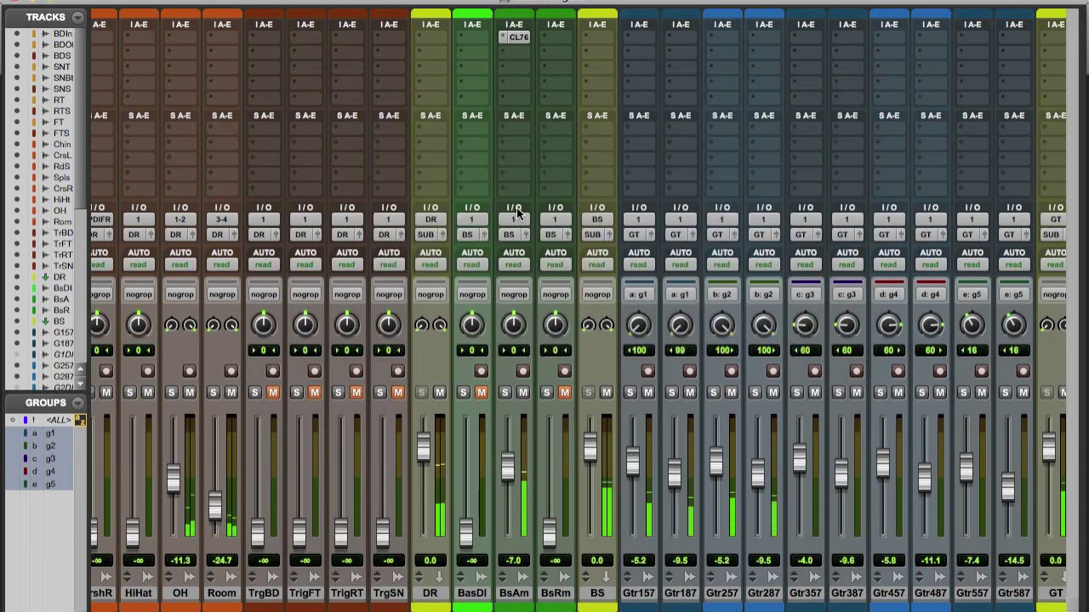
drag(507, 466, 508, 471)
click(517, 37)
drag(375, 245, 375, 239)
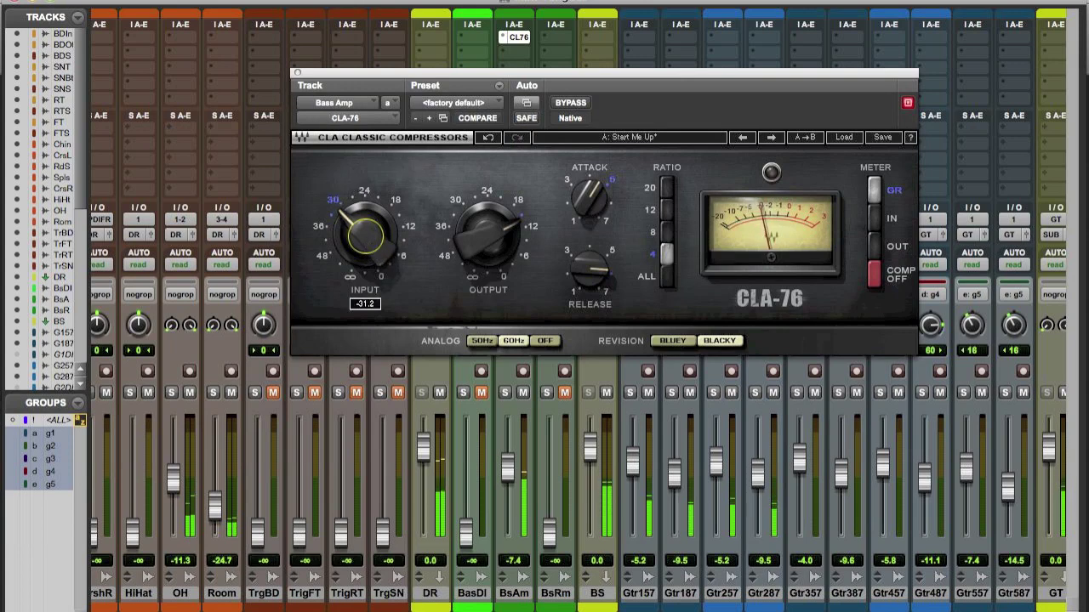
click(296, 72)
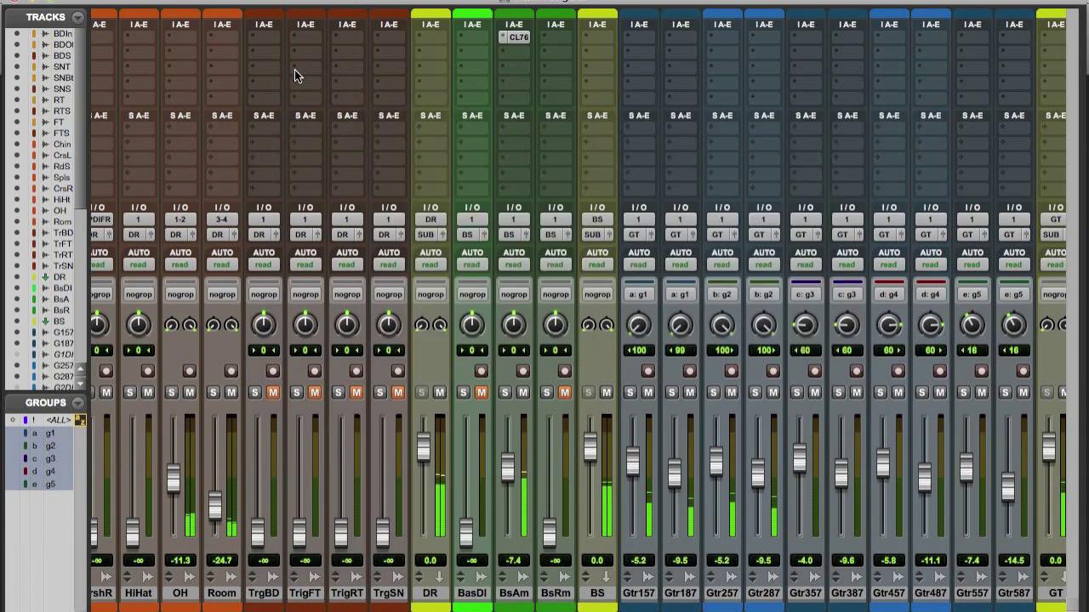
Step: Insert the VEQ4 (mono) equalizer after CLA-76 on the Bass Amp track
click(514, 56)
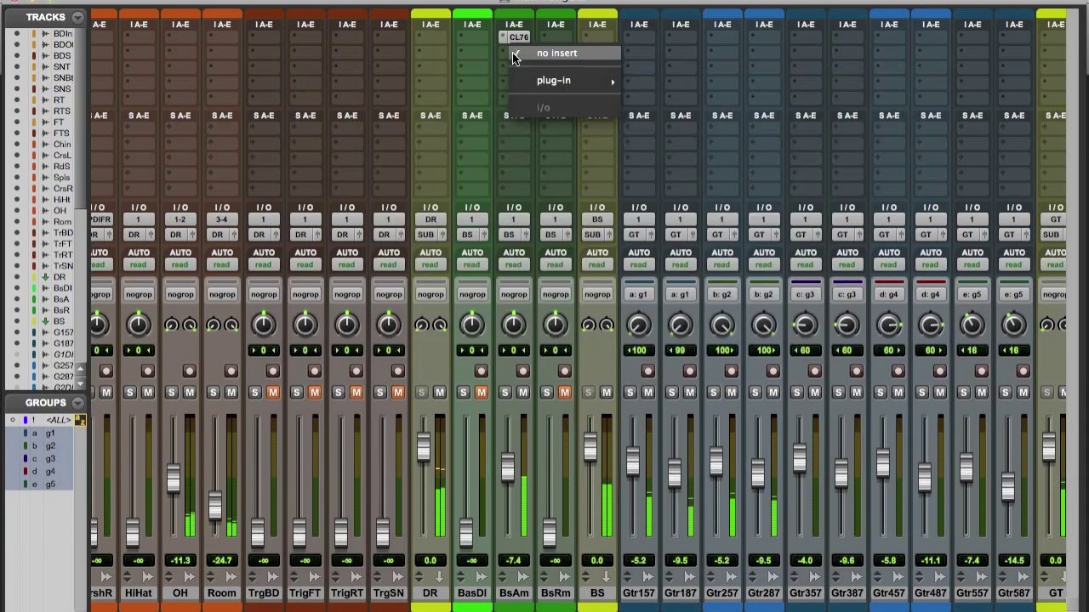
mouse_move(593, 80)
mouse_move(714, 80)
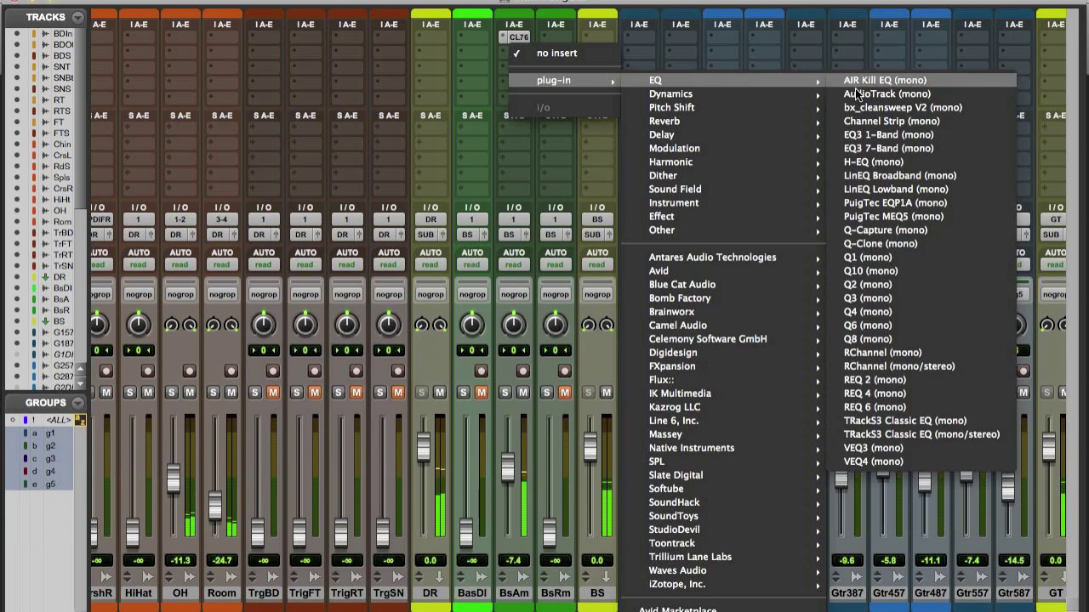
click(906, 465)
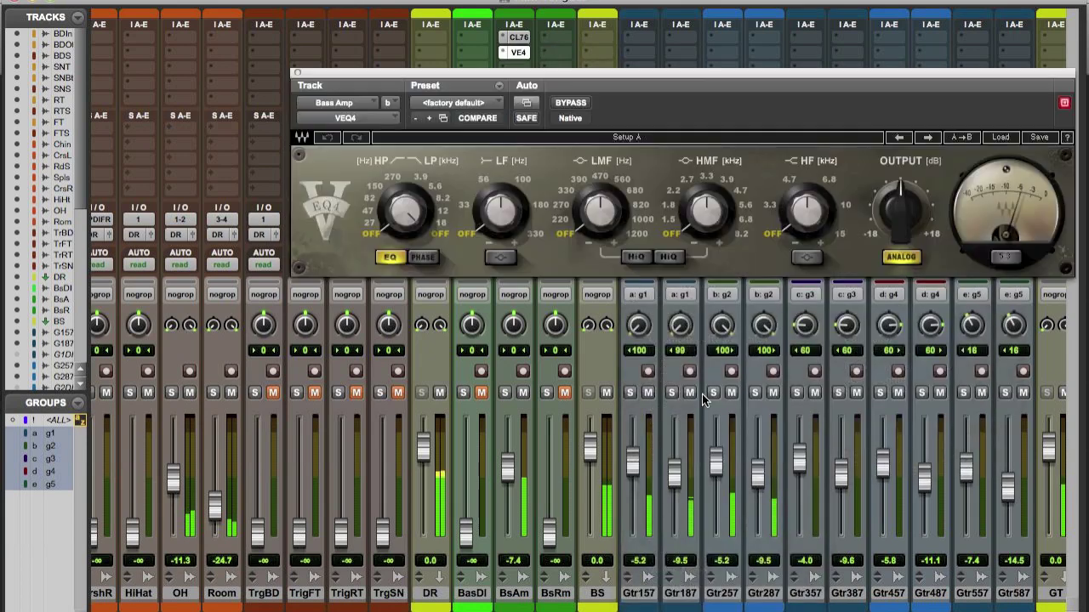
Step: Set VEQ4's HMF band to 2.2 kHz and pull back its gain, and boost the HF band at 3.3 kHz
click(507, 393)
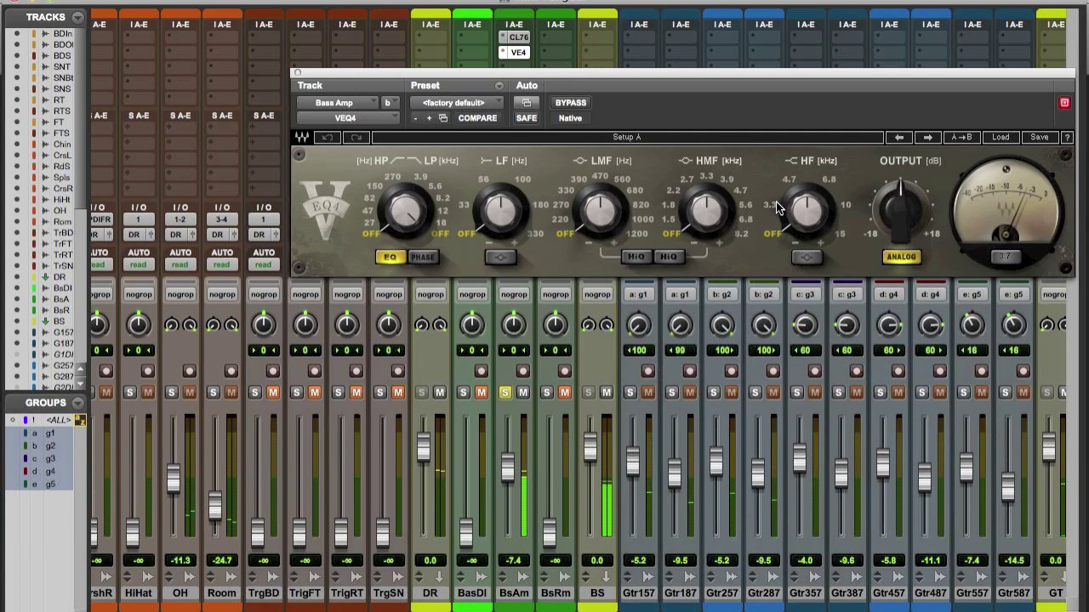
drag(681, 192, 682, 181)
click(502, 393)
click(505, 394)
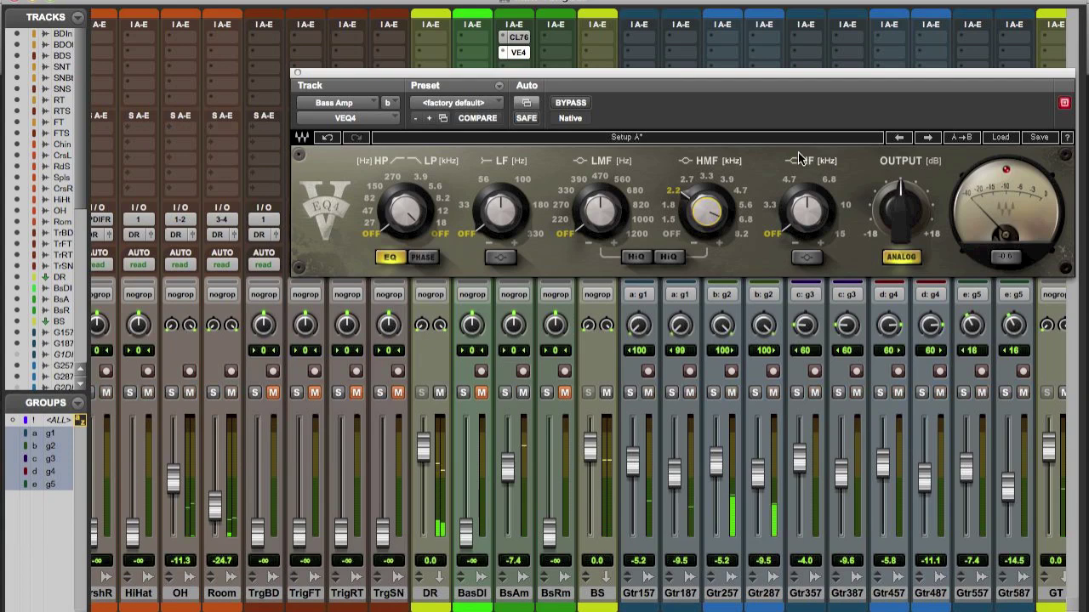
drag(712, 211, 711, 243)
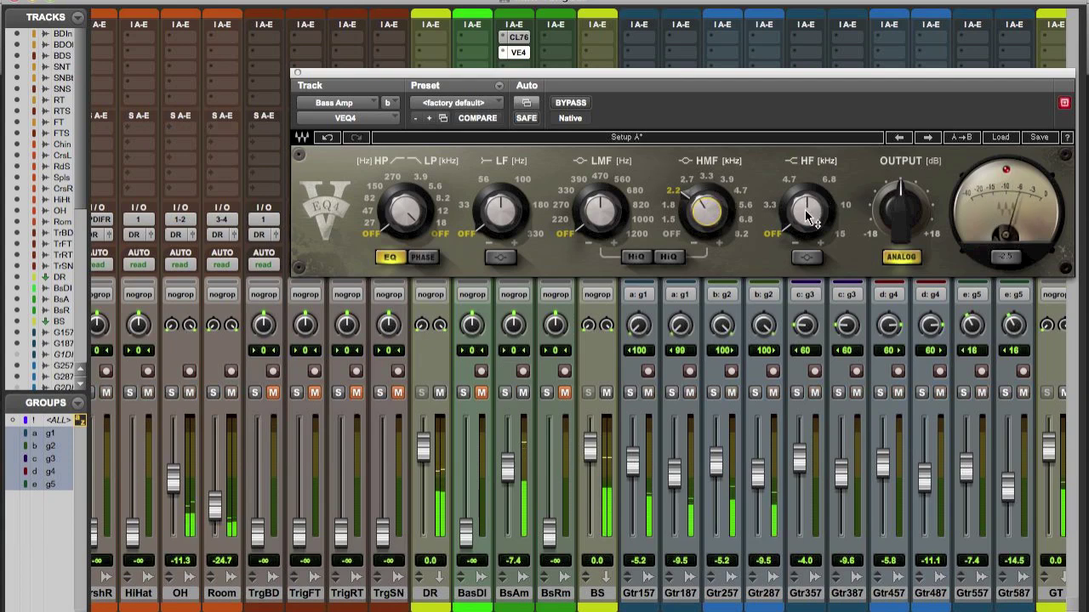
click(773, 203)
drag(806, 211, 806, 182)
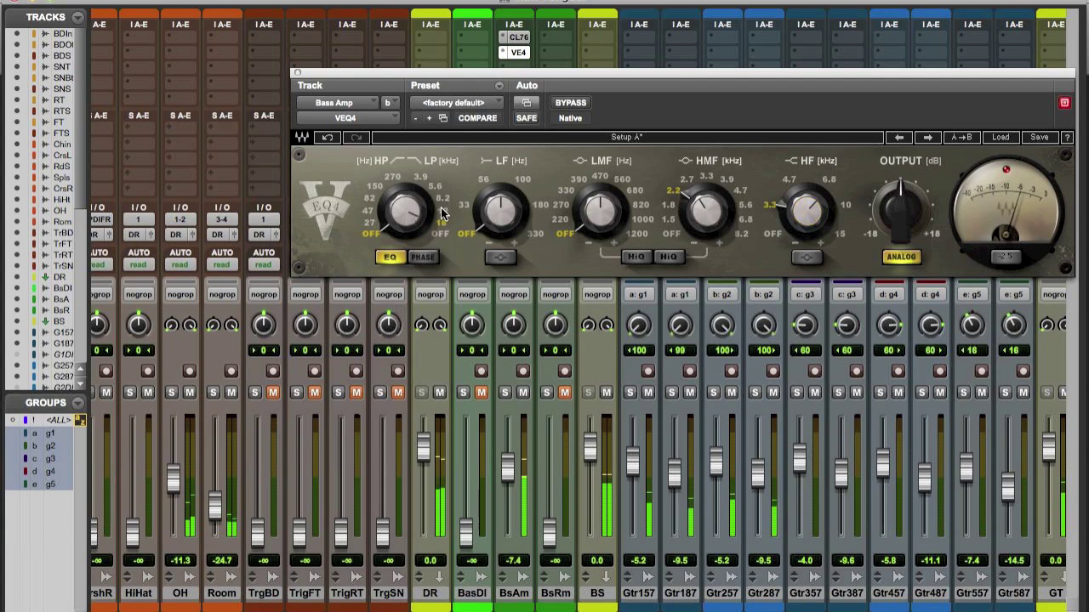
Step: Set VEQ4's lowpass to 12 kHz and highpass to 82 Hz, and boost the LF band 8.5 dB at 100 Hz
drag(410, 218, 463, 240)
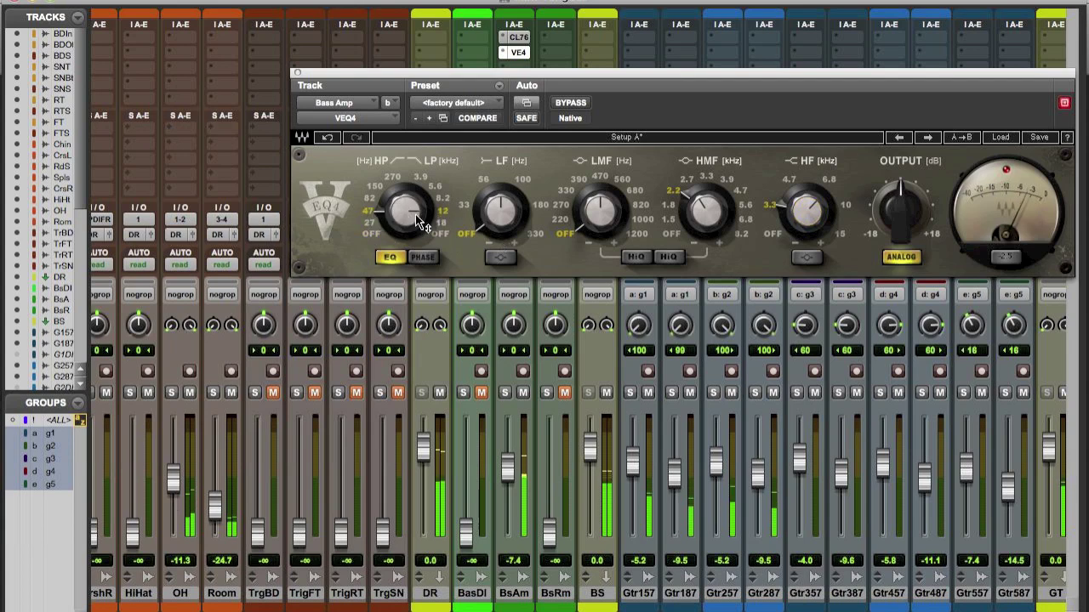
drag(374, 212, 375, 200)
click(523, 182)
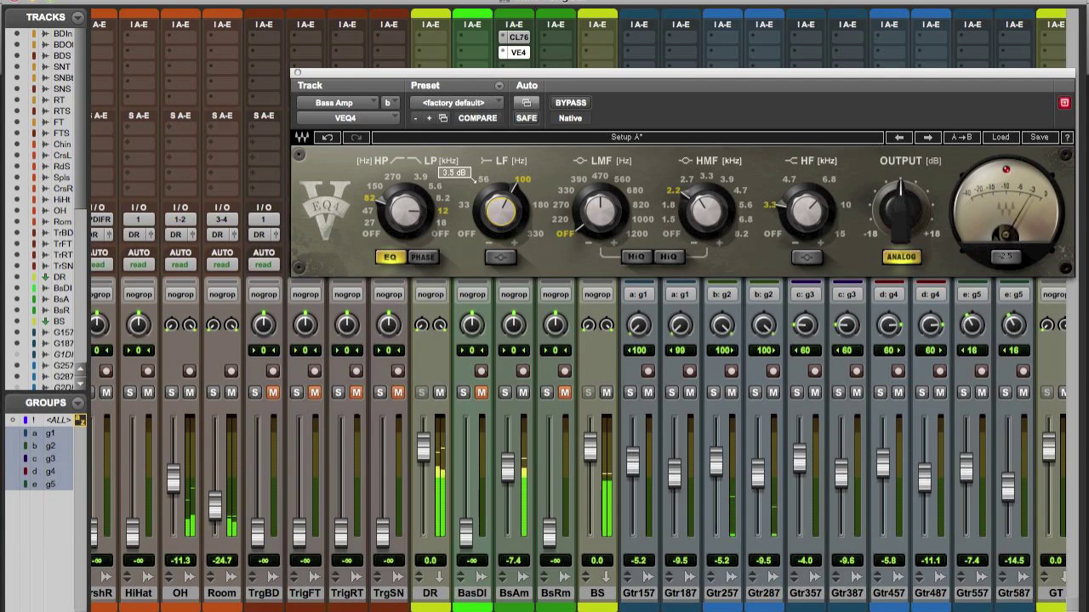
drag(504, 213, 504, 206)
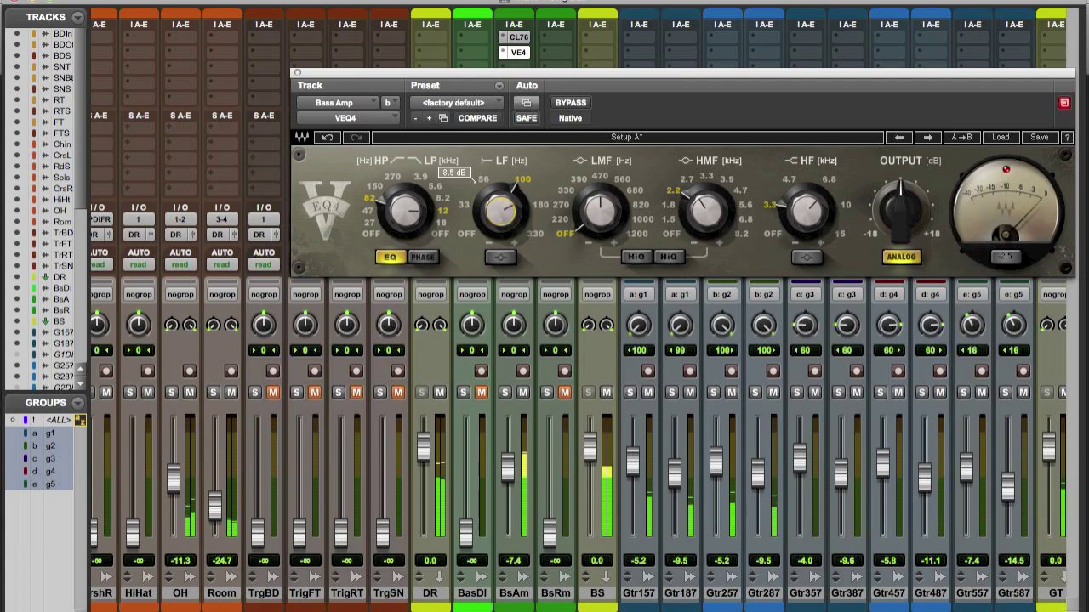
Step: Solo the Bass Amp track and compare its sound with VEQ4 bypassed and active
click(504, 392)
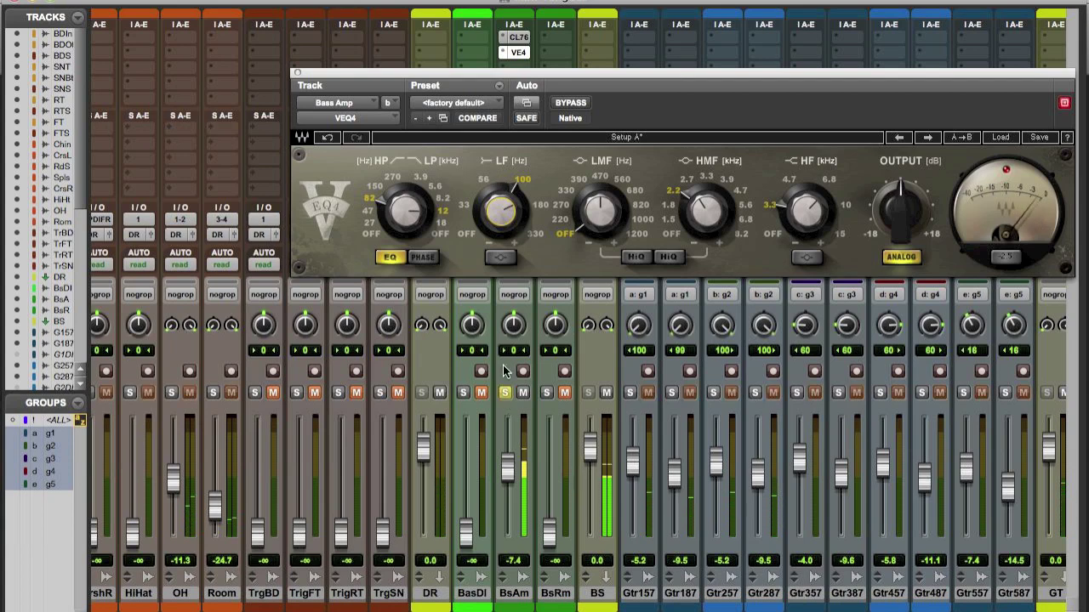
click(572, 103)
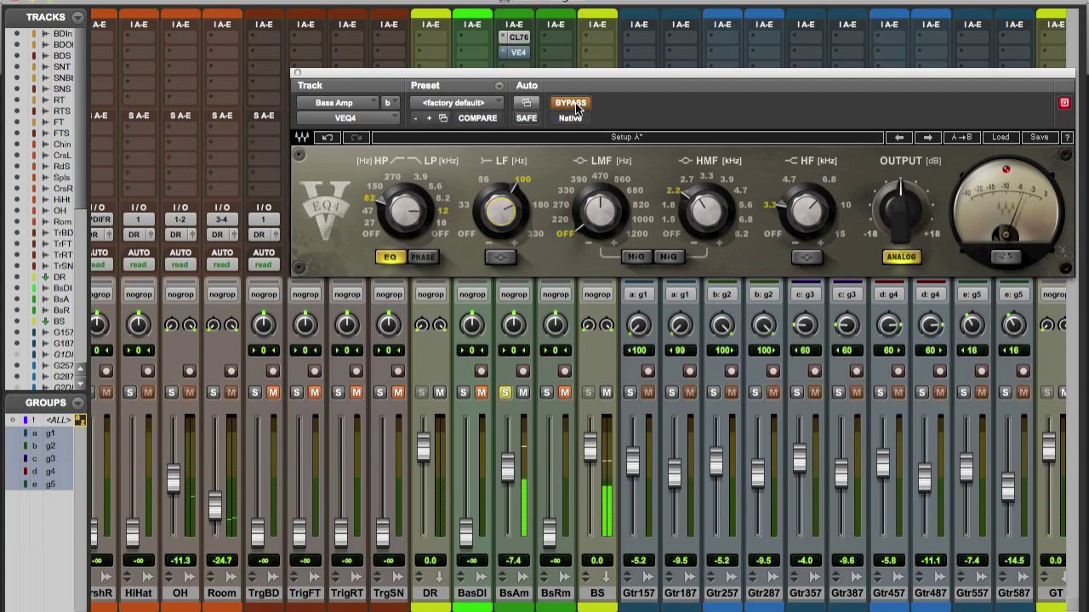
click(578, 108)
click(574, 105)
Step: Sweep a boosted LMF band on VEQ4, settle it at 470 Hz as a cut, and compare against bypass
drag(604, 224, 632, 243)
drag(644, 195, 613, 186)
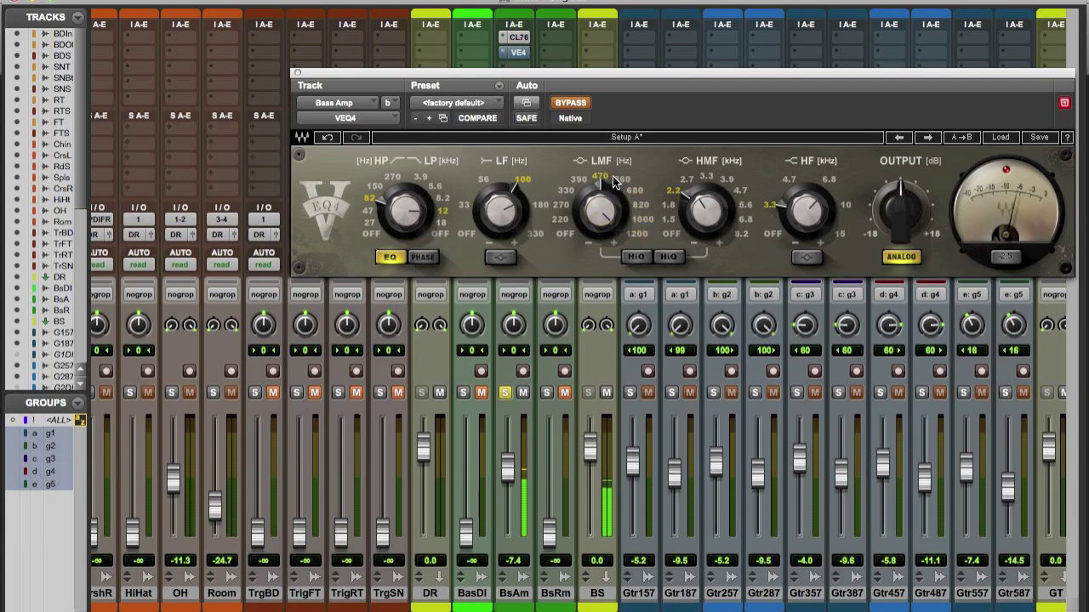
click(576, 103)
mouse_move(632, 199)
mouse_down()
mouse_move(625, 189)
mouse_move(643, 208)
mouse_up()
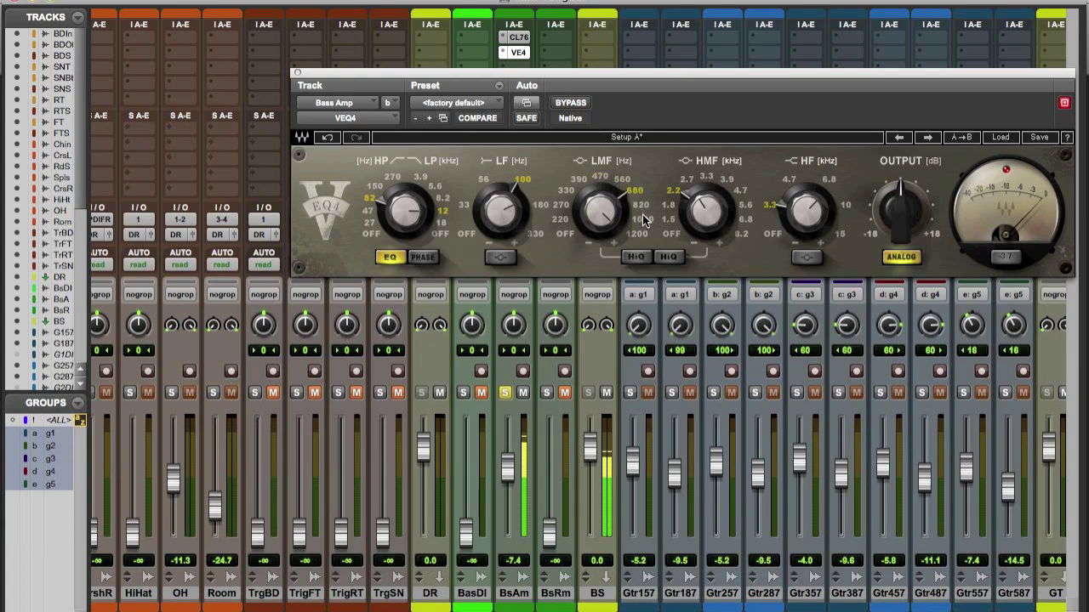
click(599, 180)
drag(602, 205, 600, 270)
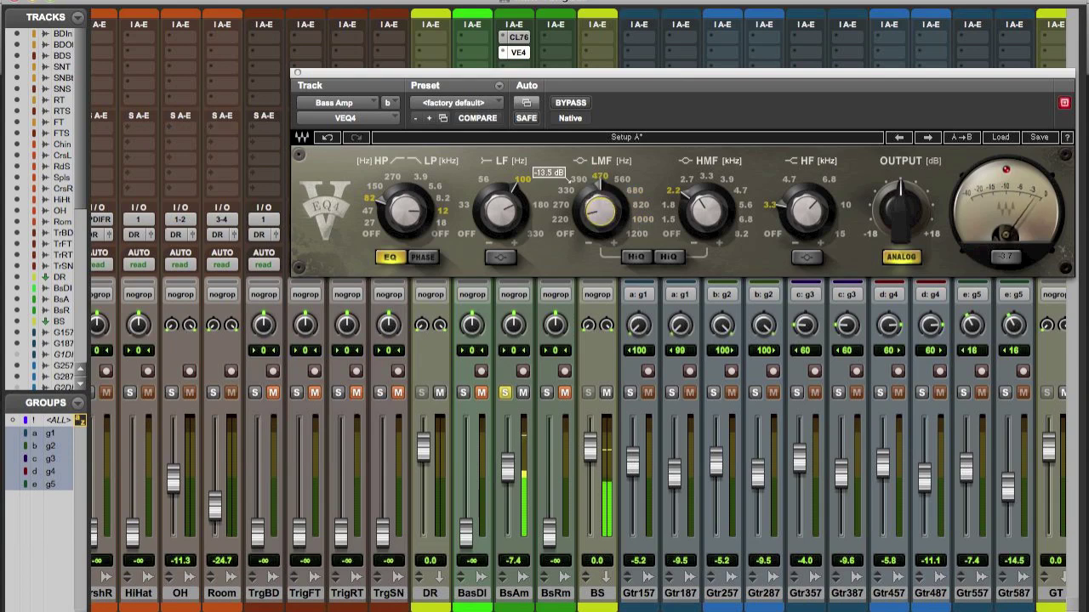
click(563, 101)
click(563, 102)
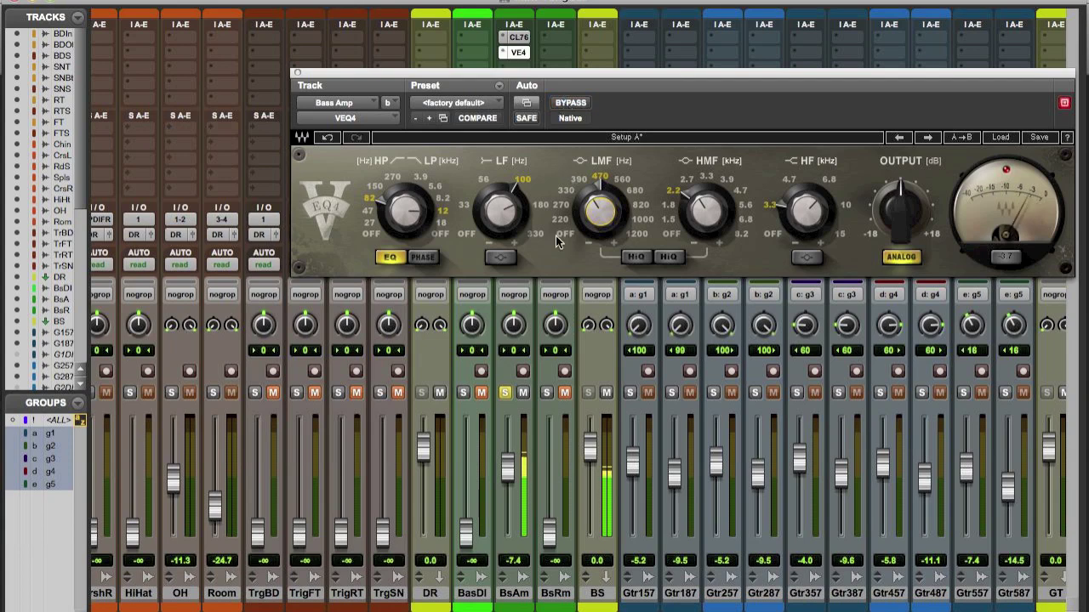
Step: Unsolo BsAm, lower its fader to -11.1 dB and close the VEQ4 window
click(505, 394)
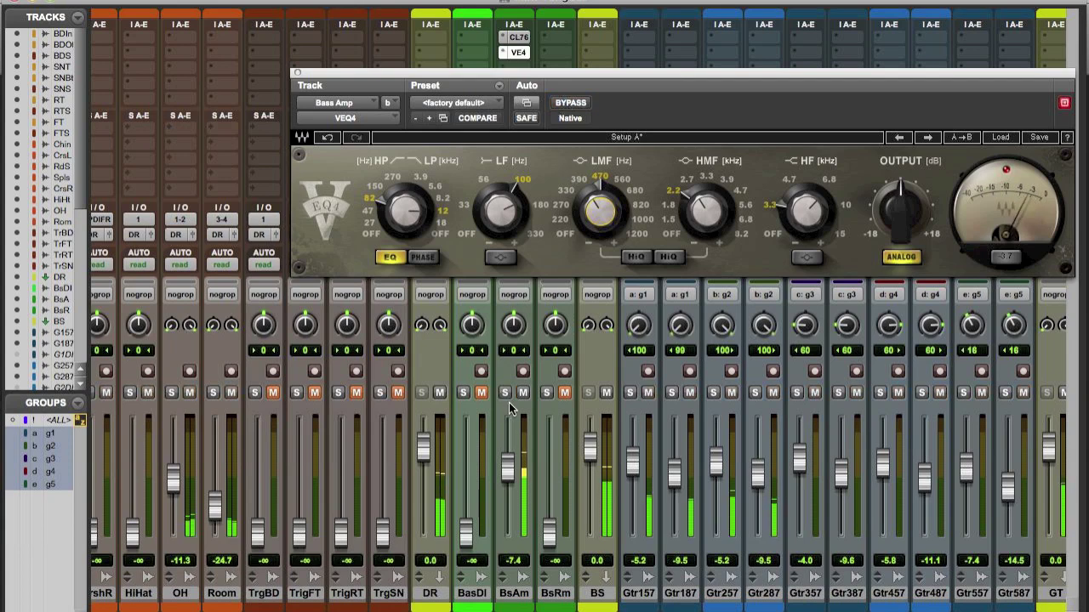
drag(507, 467, 509, 481)
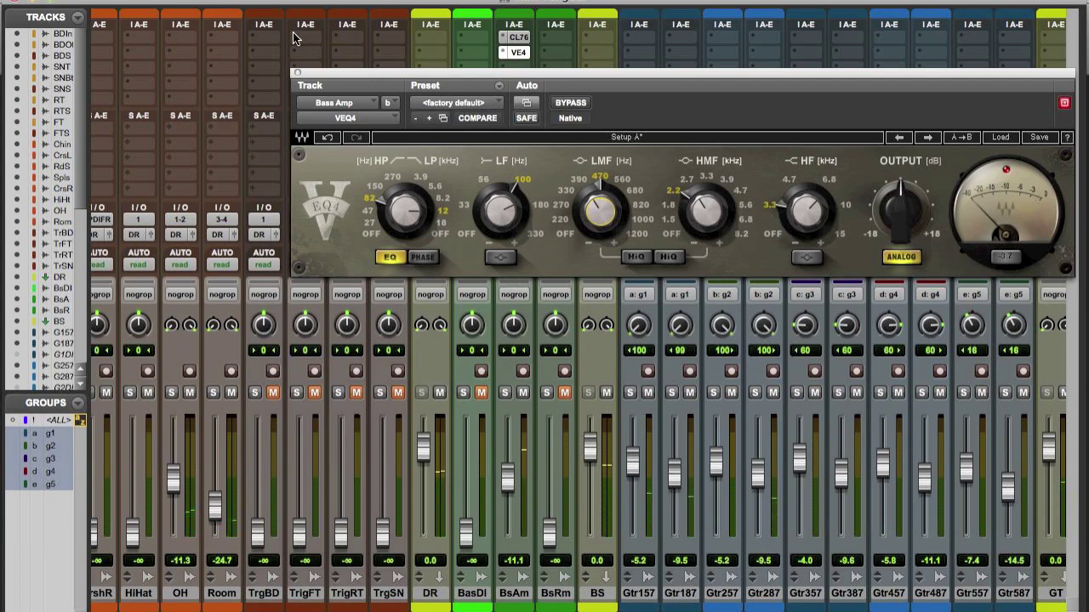
click(293, 72)
Step: Insert the L1 limiter (mono) after VEQ4 on Bass Amp and set its linked threshold and output ceiling to -2.8
click(505, 70)
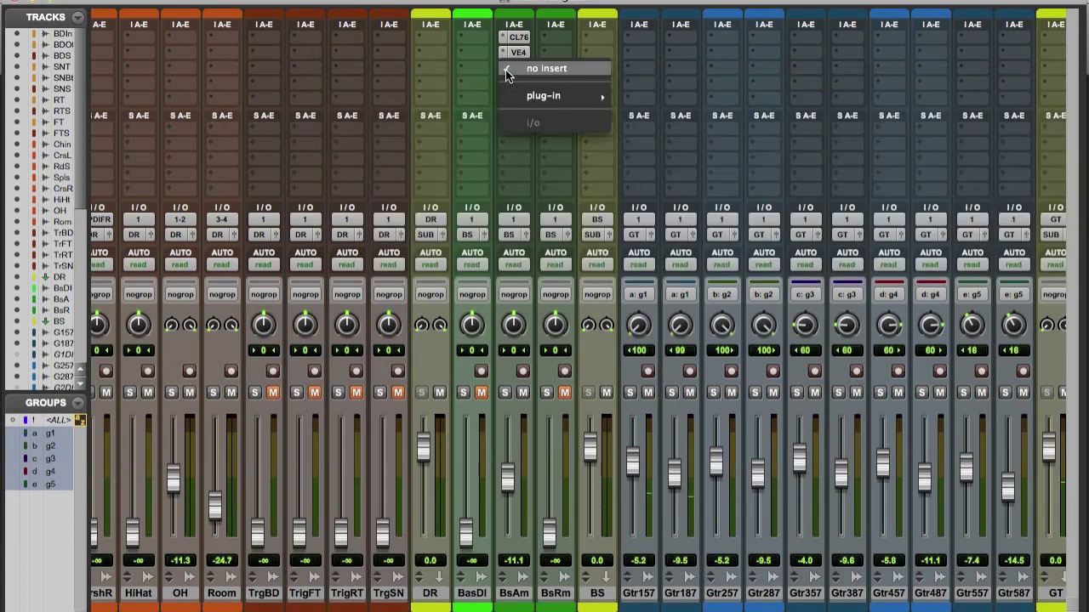
mouse_move(566, 95)
mouse_move(680, 109)
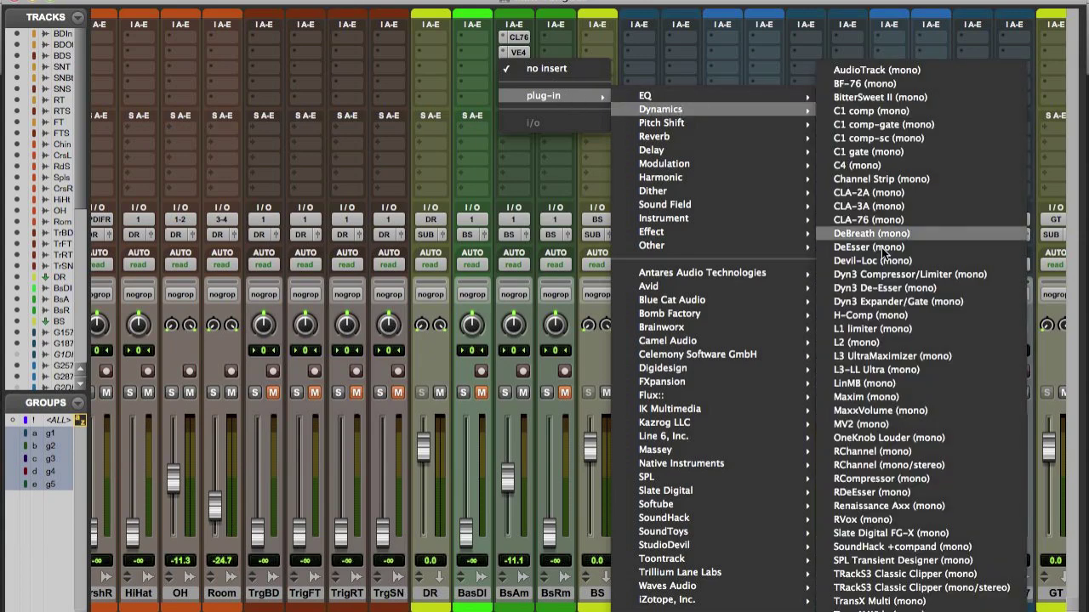
click(889, 329)
drag(438, 272, 438, 292)
Step: Lower the output of Bass Amp's CLA-76 to about 18 and close its window
click(519, 39)
drag(486, 232, 486, 244)
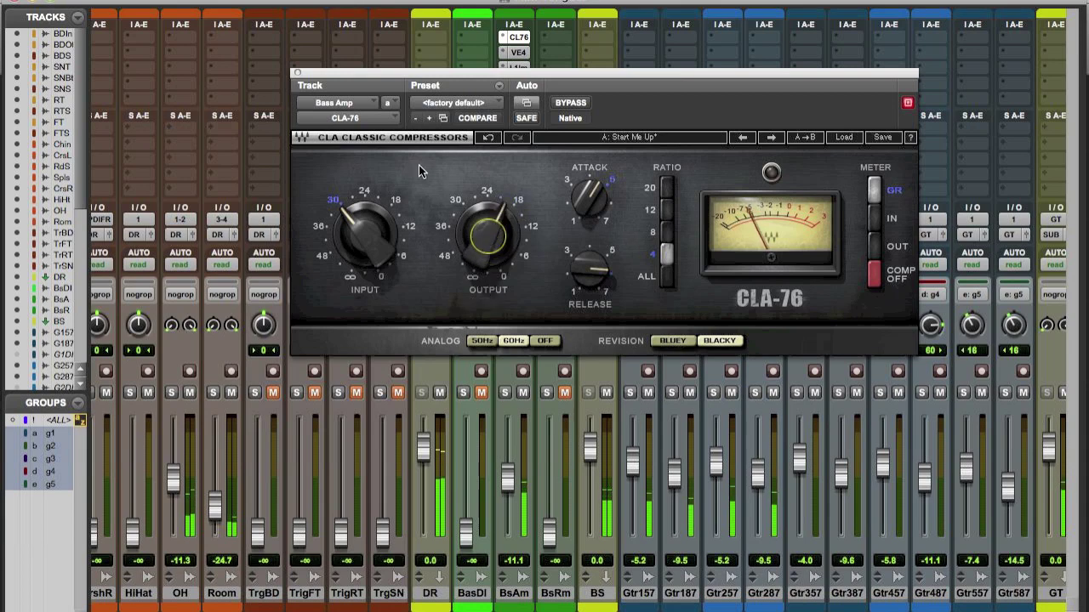
click(295, 74)
Step: Set the L1 limiter's linked threshold and output ceiling to -6.0, and raise the BsAm fader to -4.0 dB
click(515, 68)
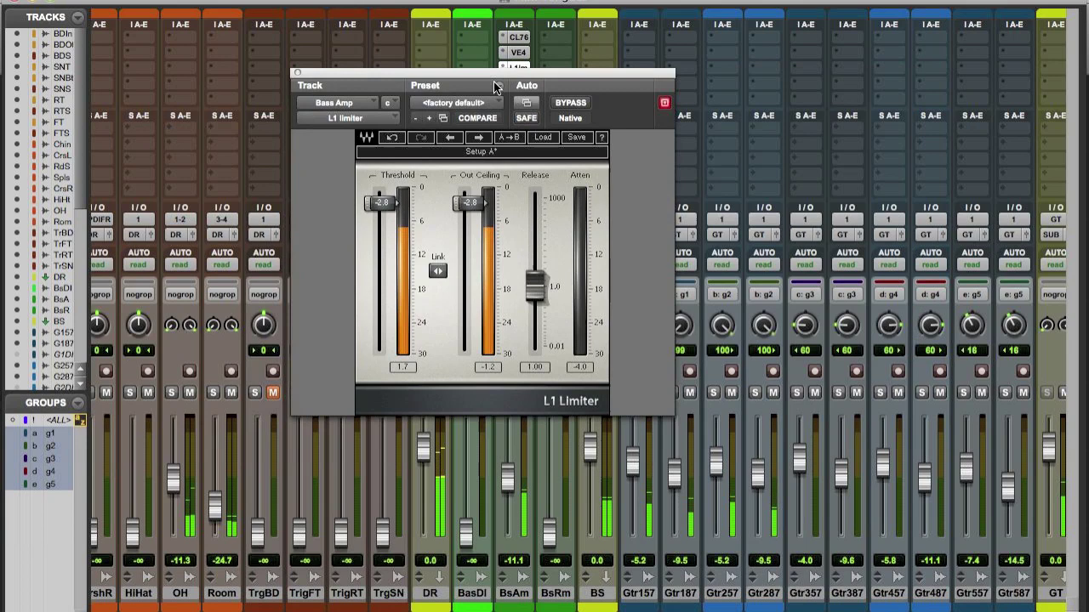
mouse_move(443, 273)
mouse_down()
mouse_move(443, 315)
mouse_move(443, 289)
mouse_up()
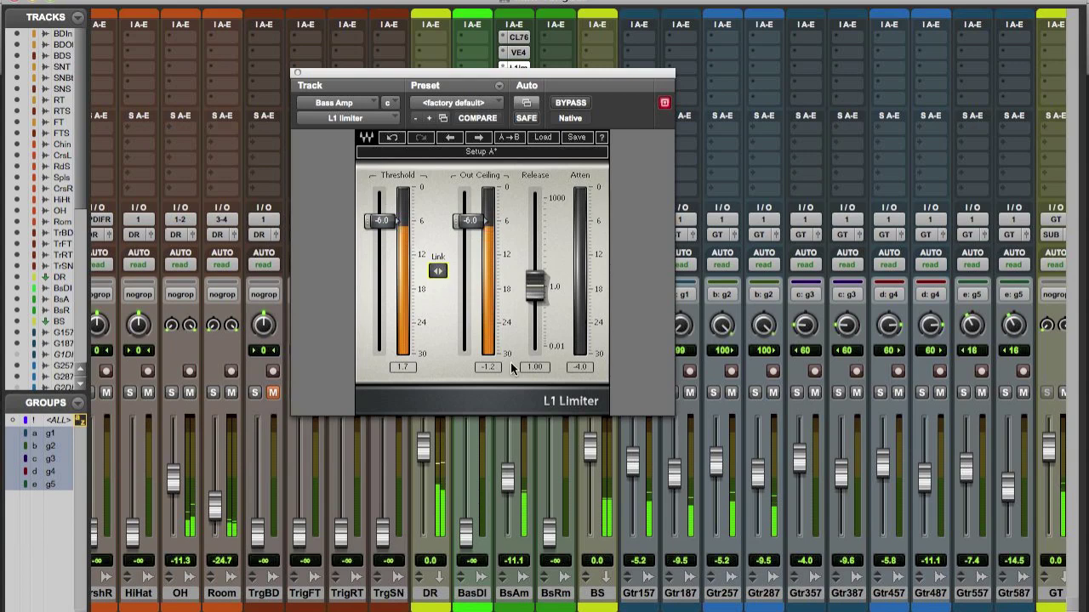
drag(508, 477, 508, 462)
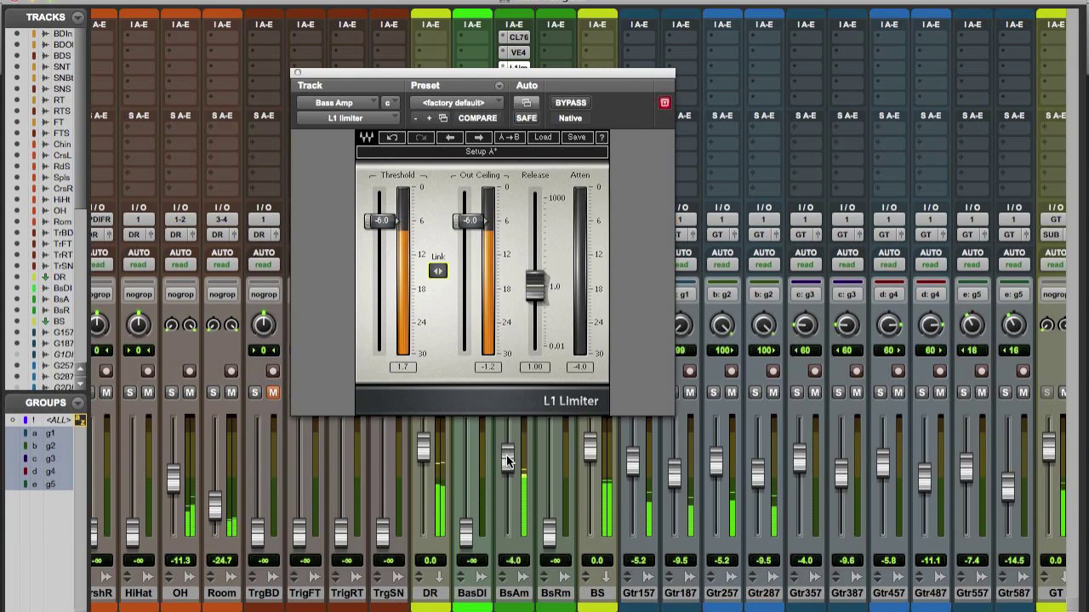
Step: Set the L1 limiter's threshold to -12.0 and release to 10.96, close its window and lower the BsAm fader to -7.4 dB
drag(383, 221, 381, 251)
drag(534, 285, 534, 254)
drag(381, 251, 382, 253)
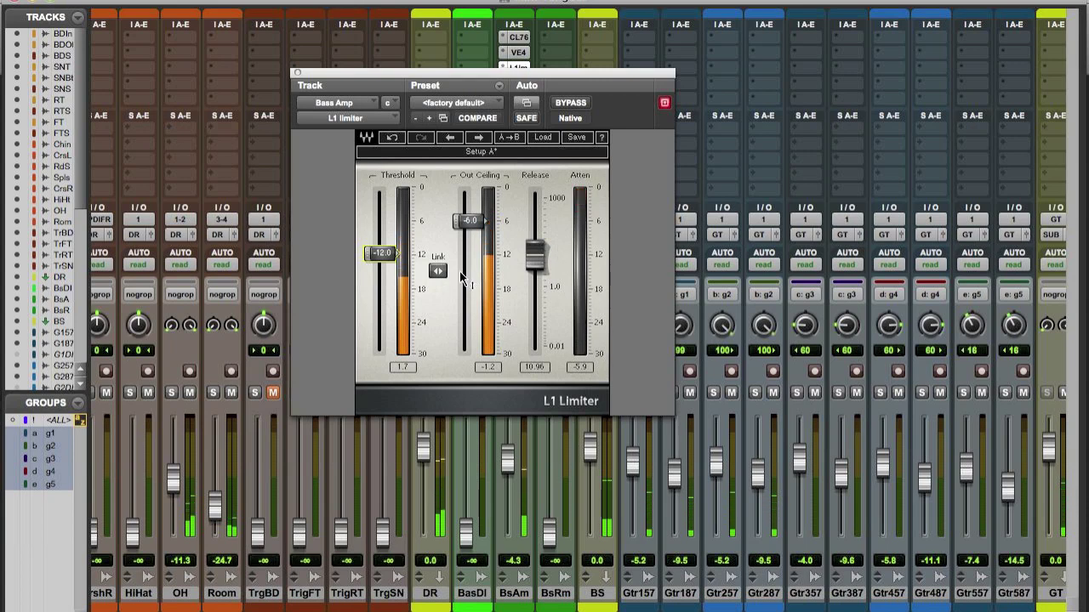
click(297, 73)
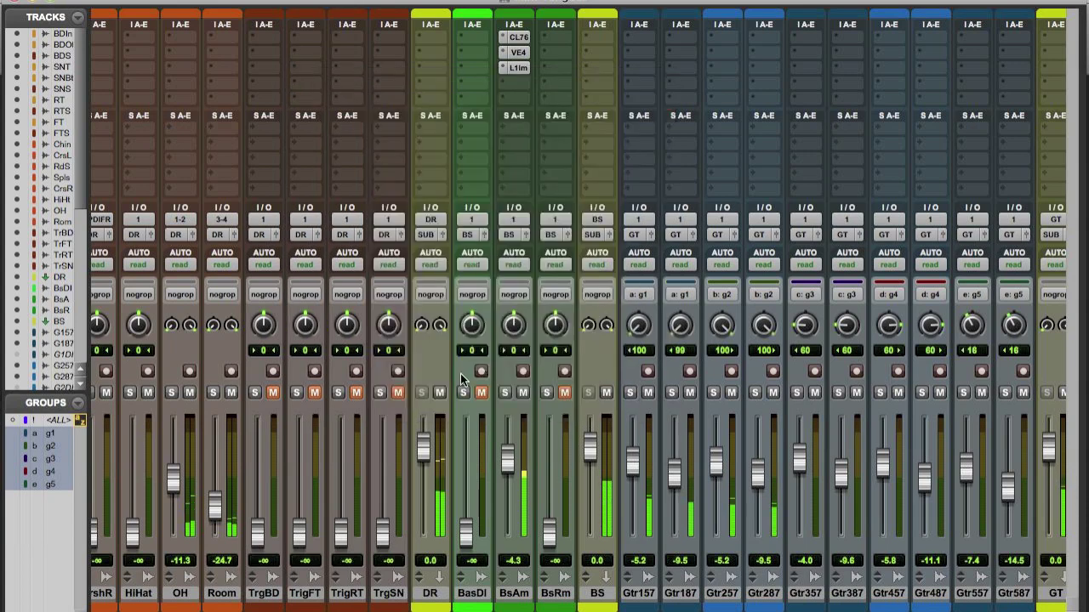
drag(508, 464, 507, 470)
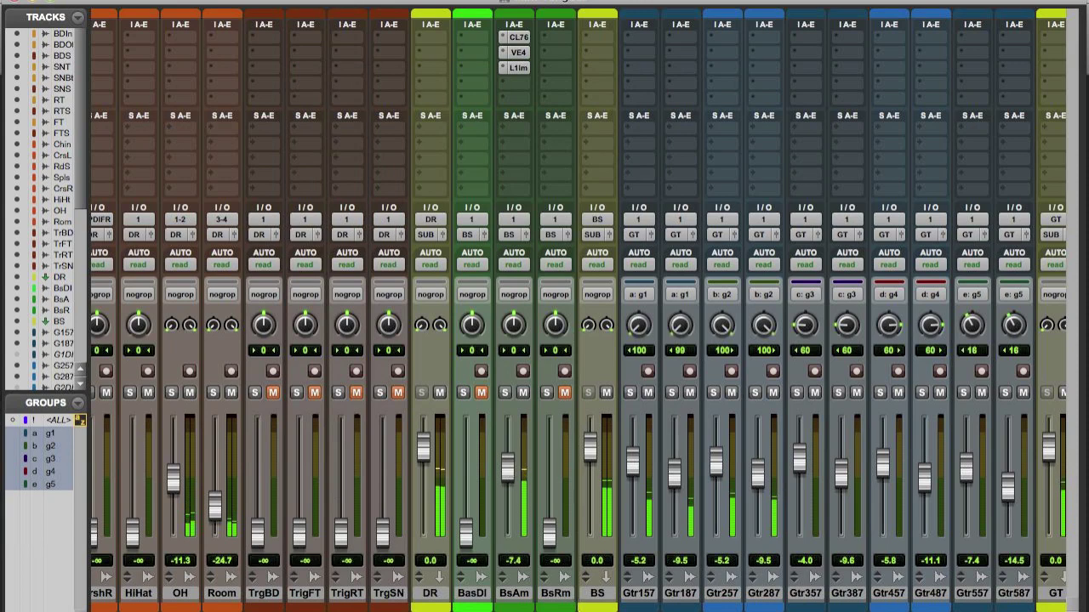
Step: Insert Q1 (mono) on BDOut and compare its inverted and normal phase with BD In and BDOut soloed
scroll(185, 456, left, 10)
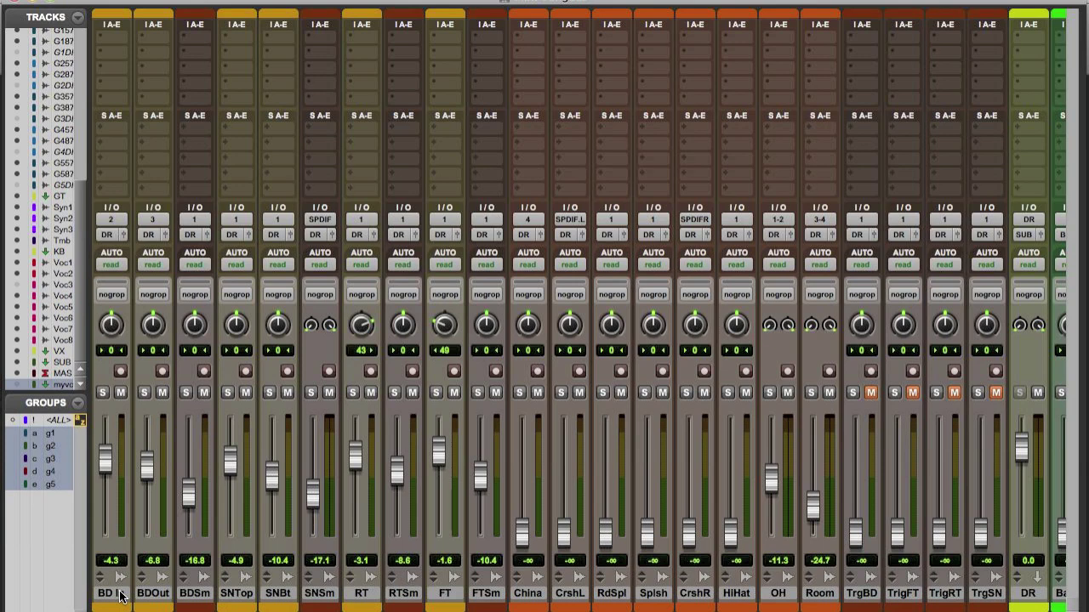
click(120, 596)
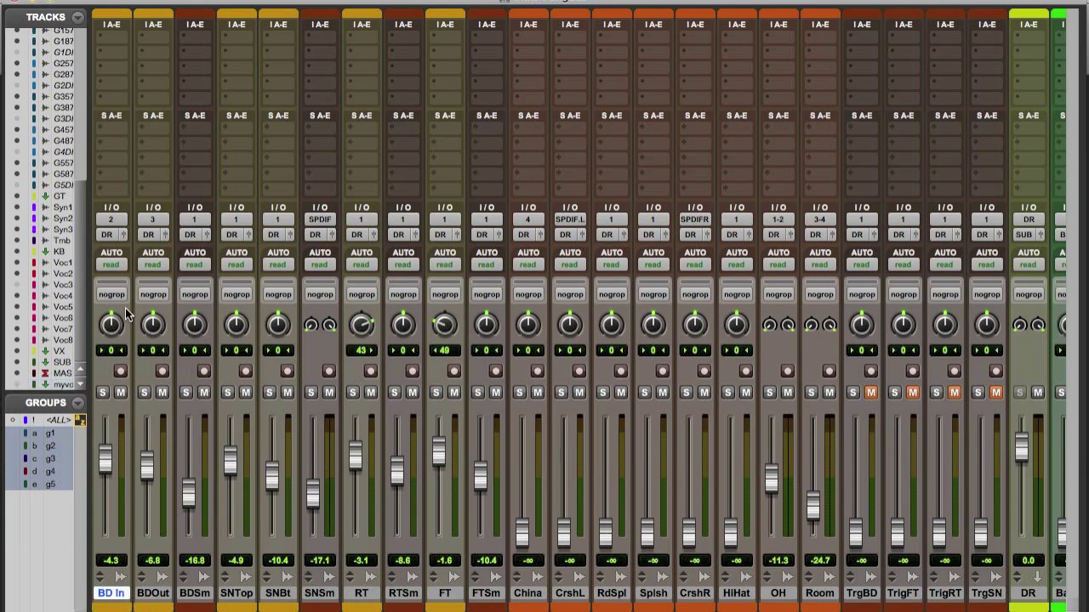
click(162, 31)
mouse_move(230, 62)
mouse_move(335, 66)
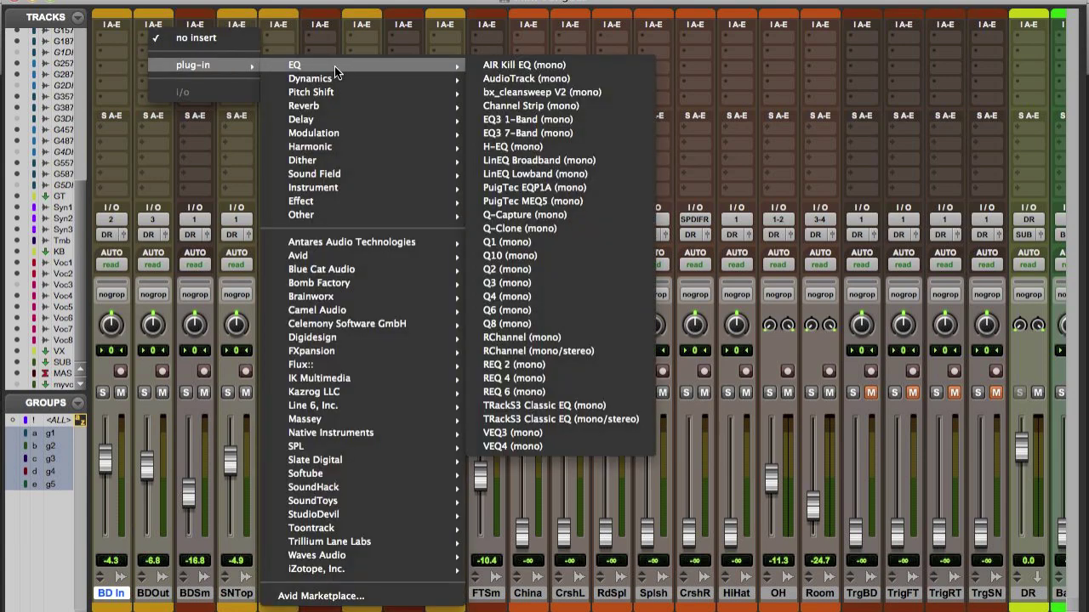
click(543, 238)
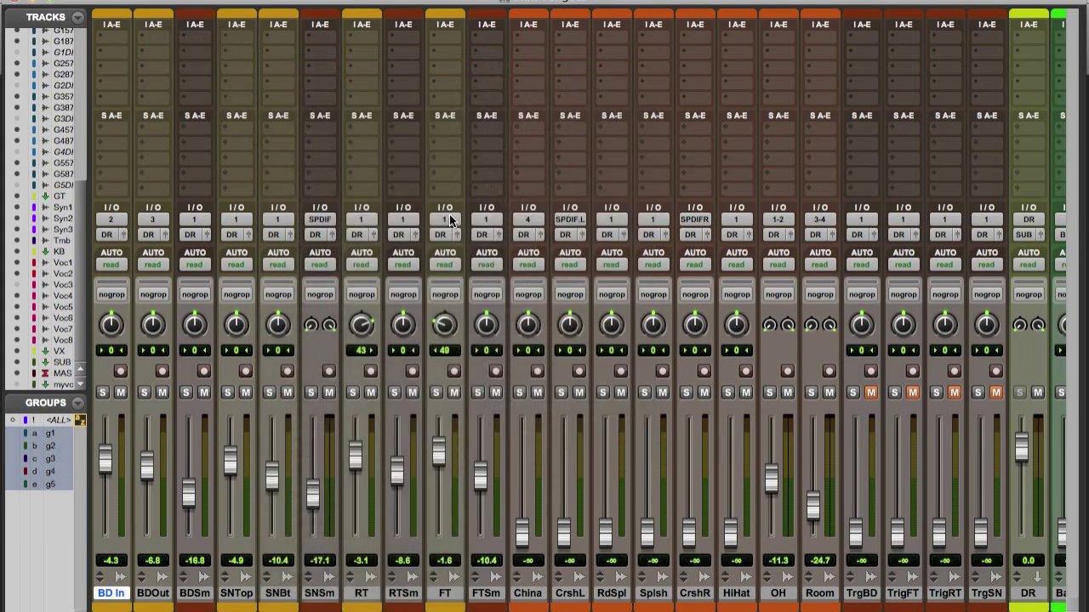
click(101, 392)
click(144, 393)
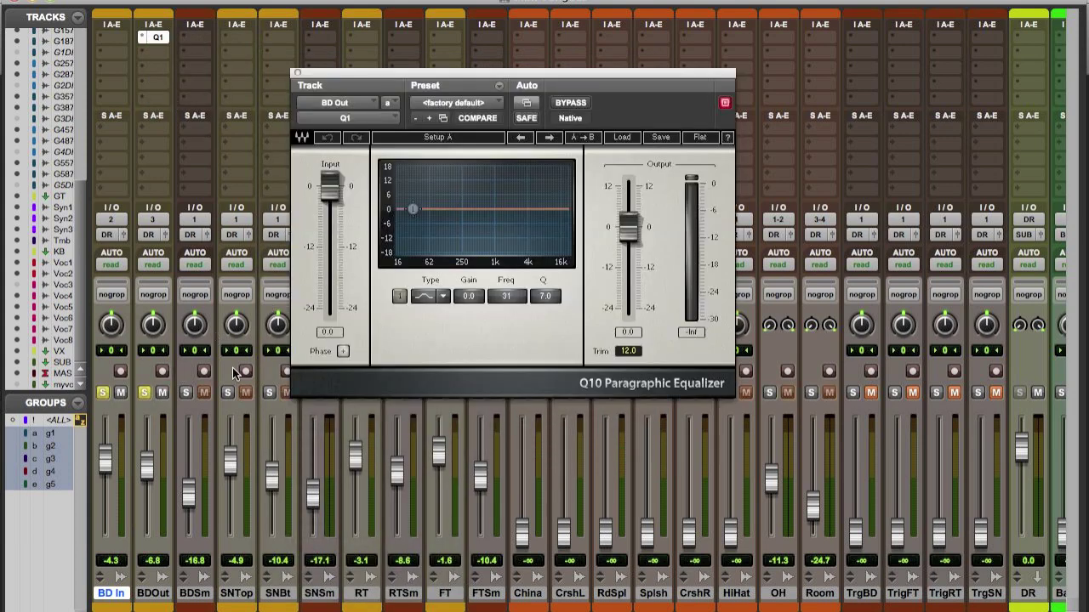
click(343, 352)
click(342, 352)
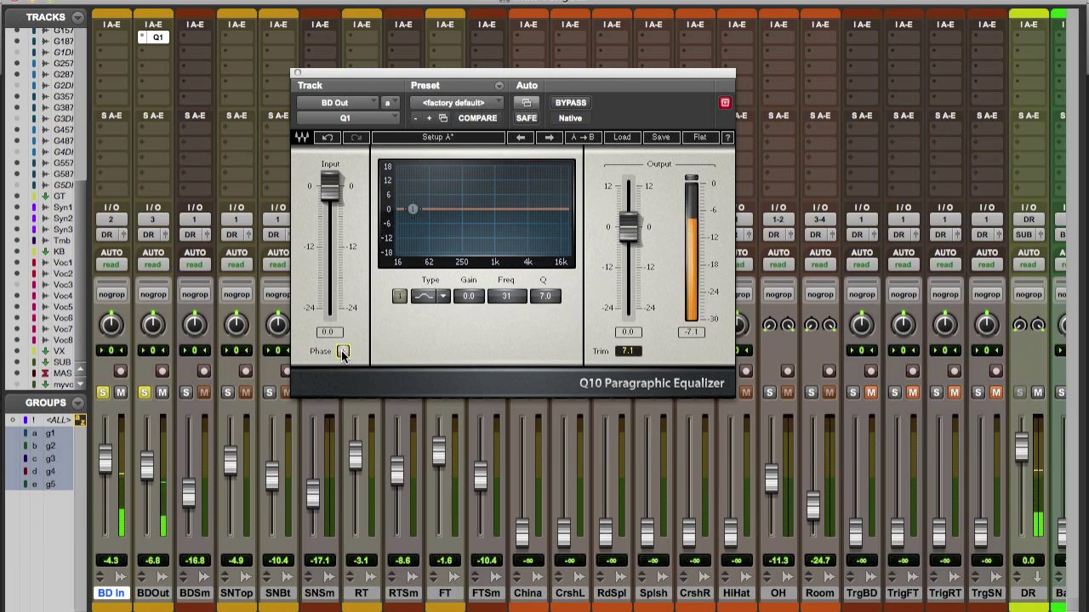
Step: Close the Q1 window, clear the BD In and BDOut solos and remove the Q1 from BDOut
click(297, 74)
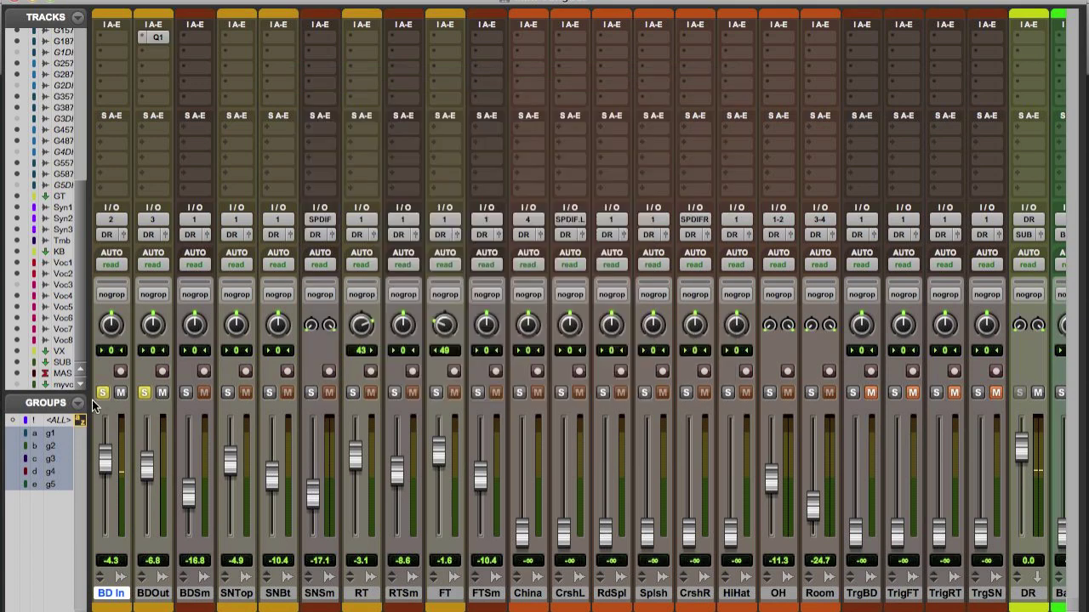
click(102, 392)
click(144, 392)
click(141, 38)
click(178, 9)
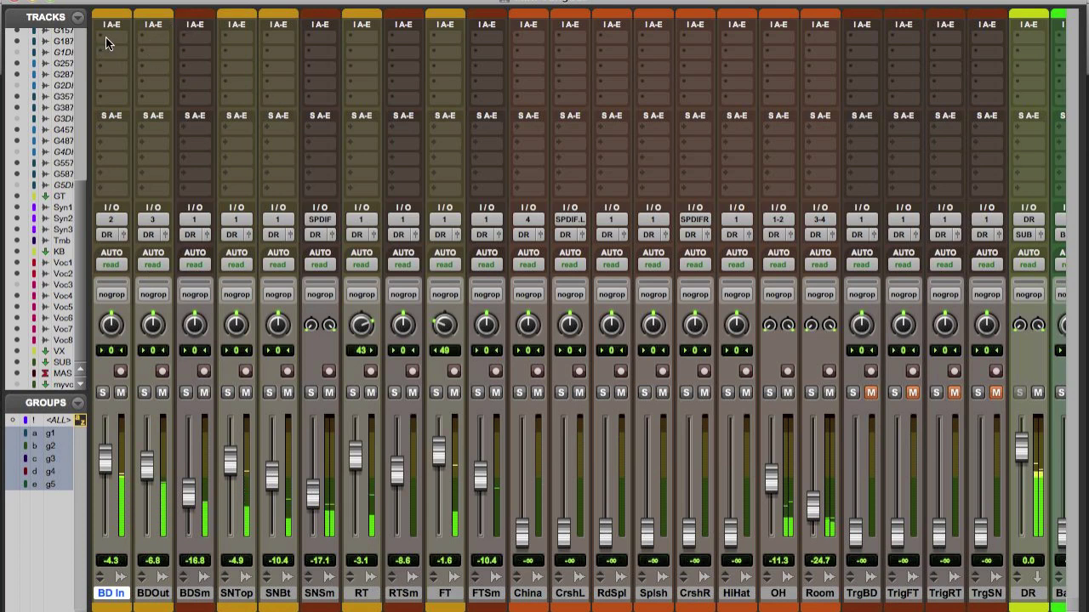
Step: Raise the BDSm fader to -9.5 dB and solo BD In, BDOut and BDSm
drag(188, 498, 188, 478)
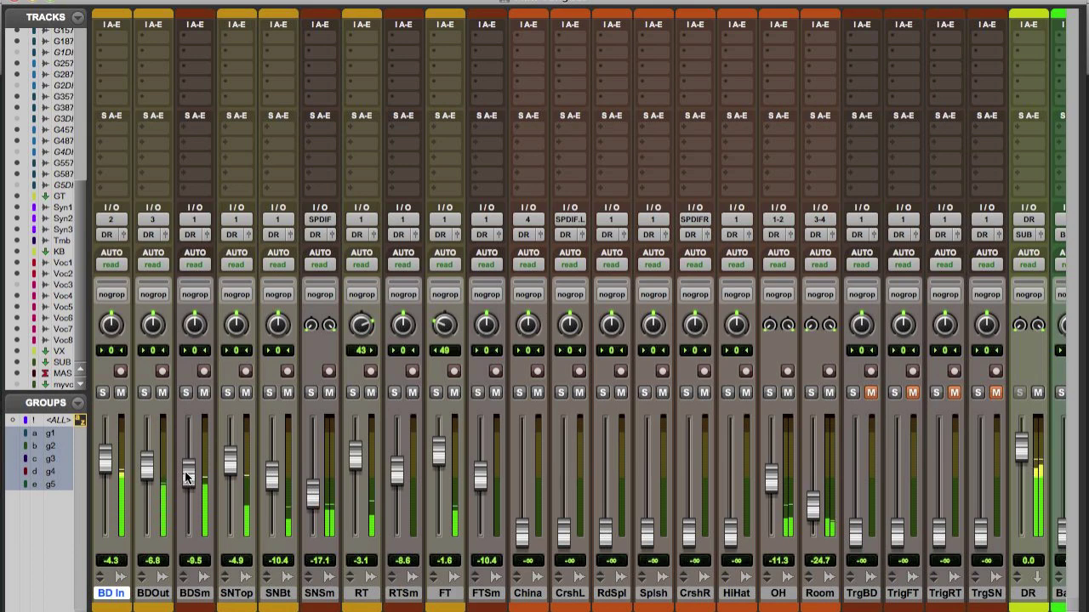
click(182, 393)
click(145, 393)
click(102, 393)
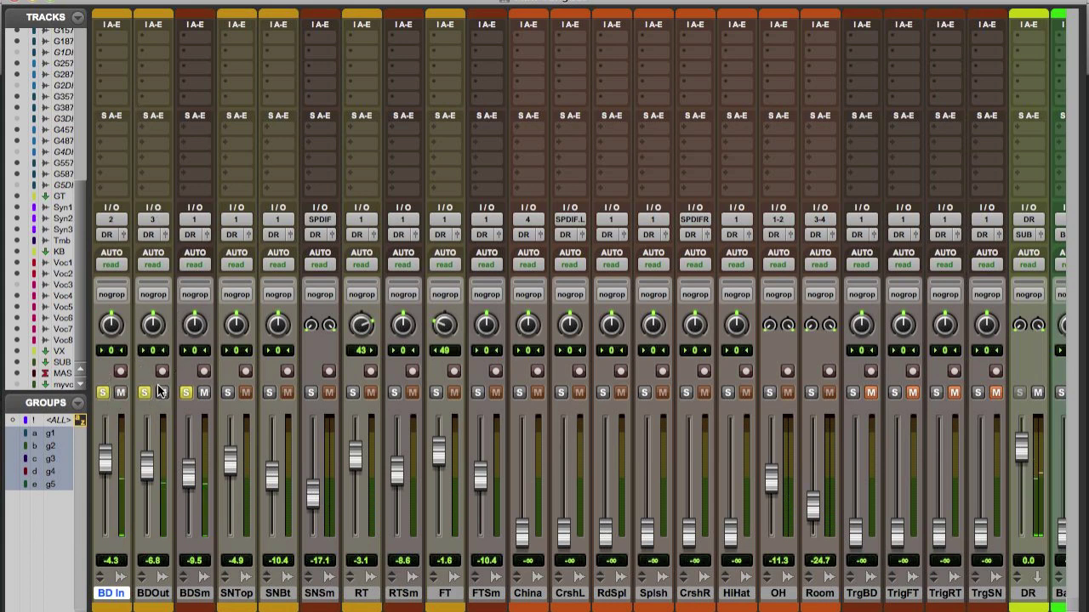
Step: Audition BDSm soloed on its own, check the Edit window and return to the mixer with the solos cleared
click(102, 393)
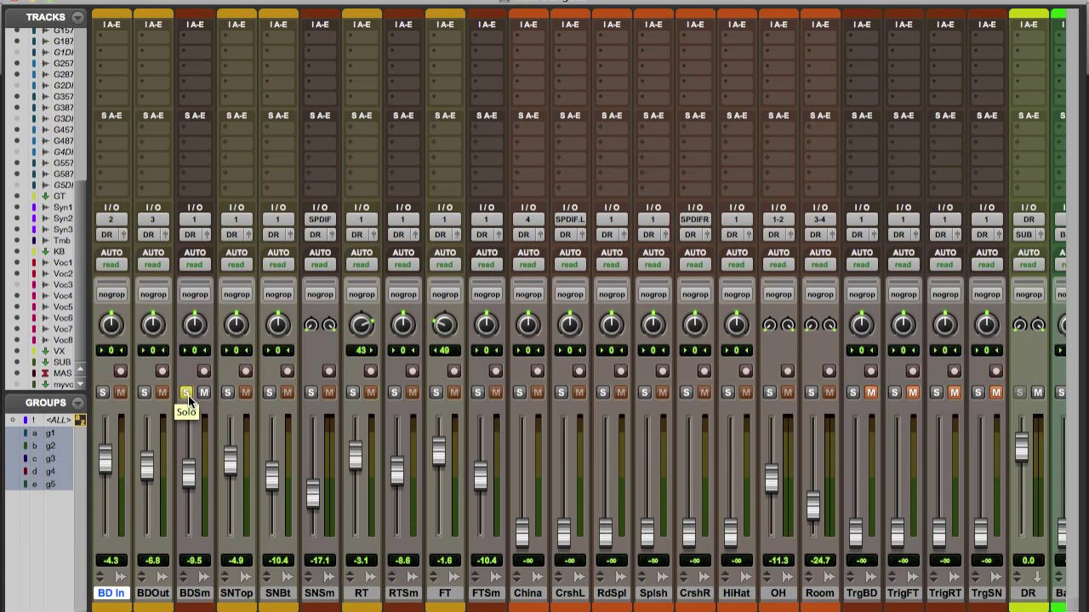
key(ctrl+equal)
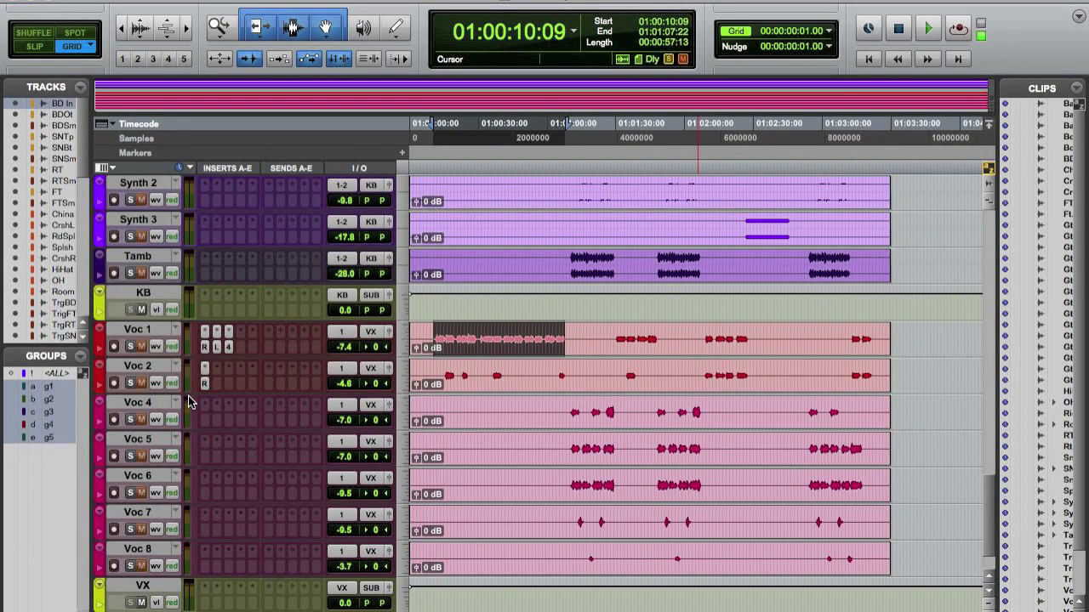
key(ctrl+equal)
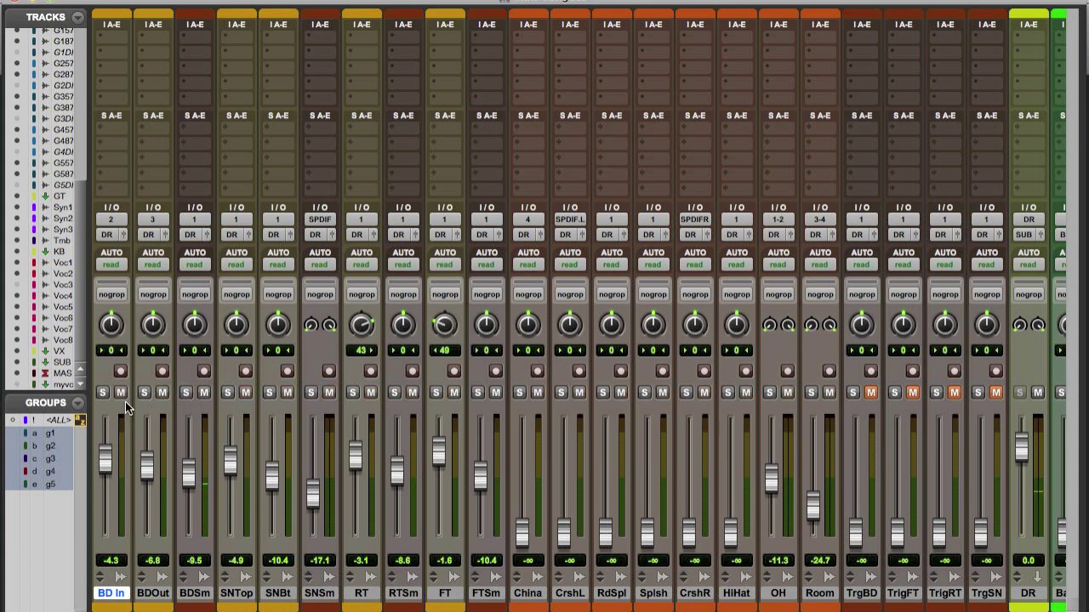
Step: With the bass drum tracks soloed, lower BDSm to -10.1 dB, compare the sound with and without it, and clear all solos
click(101, 392)
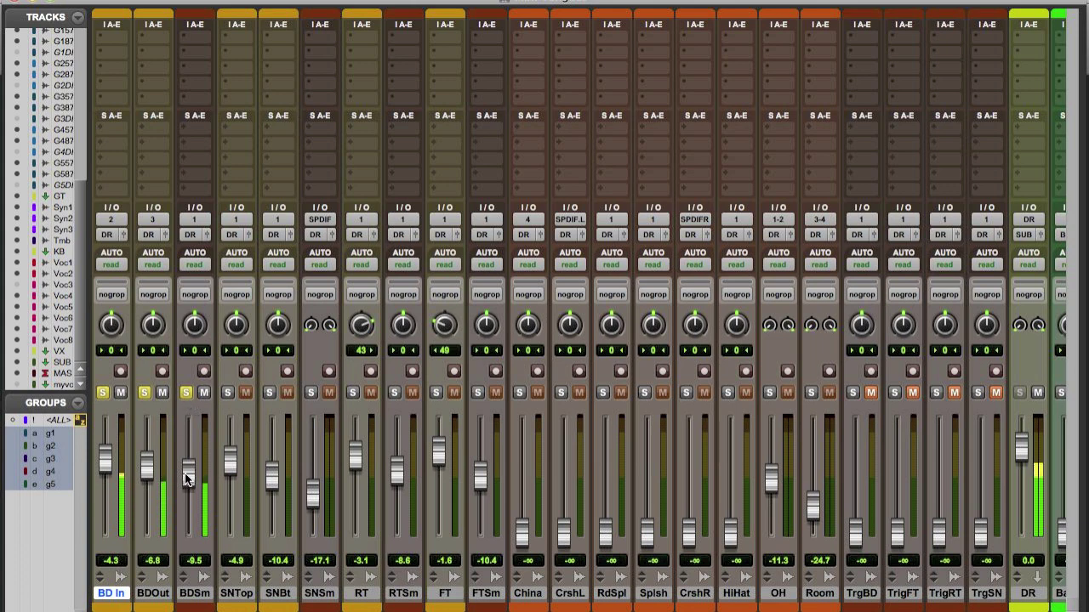
drag(185, 473, 187, 478)
click(184, 393)
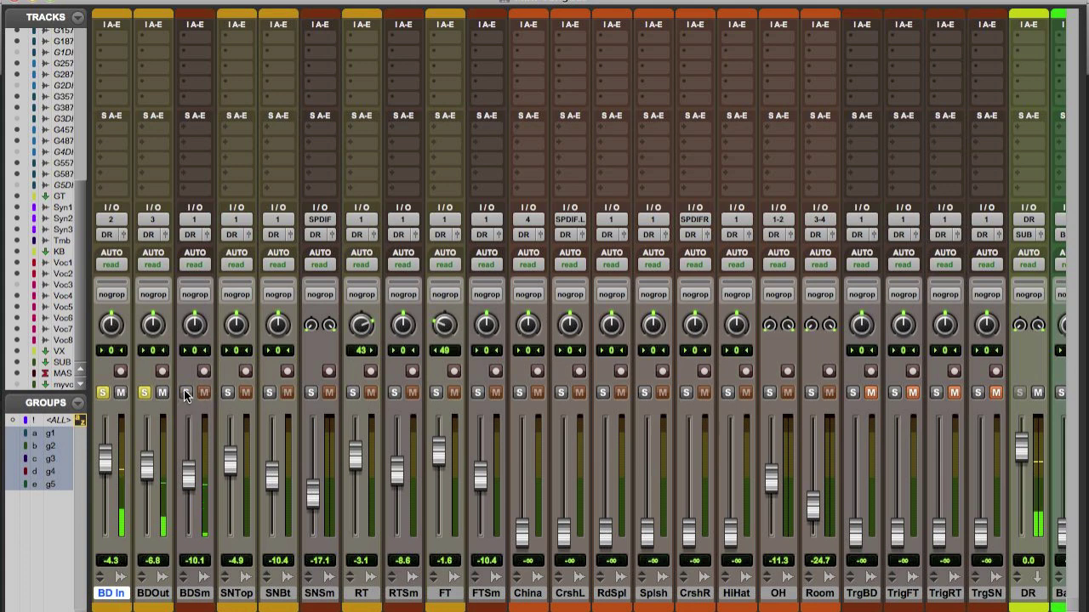
click(186, 392)
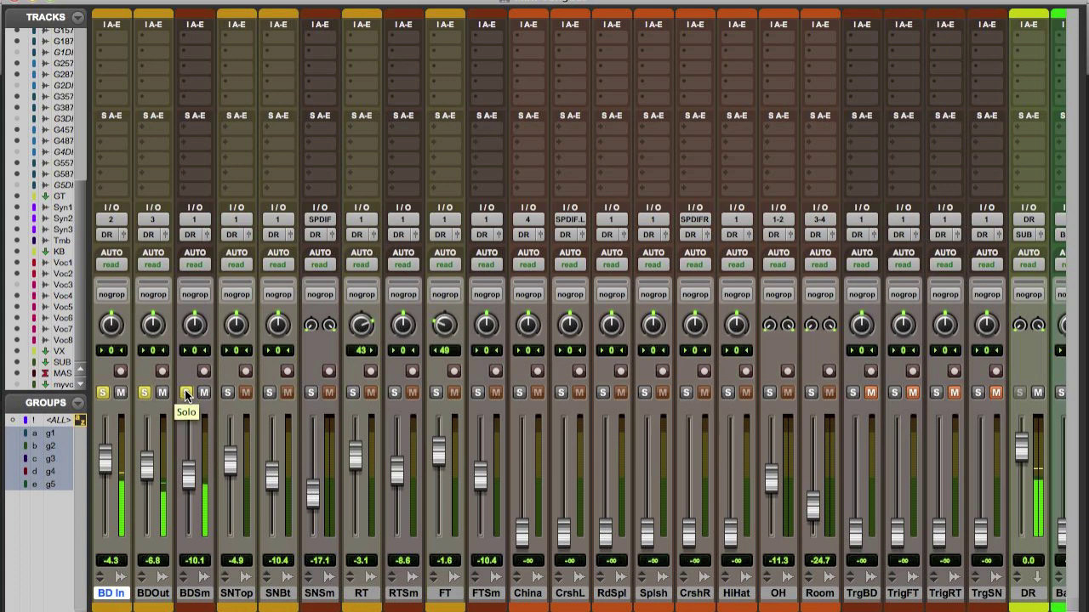
alt+click(185, 393)
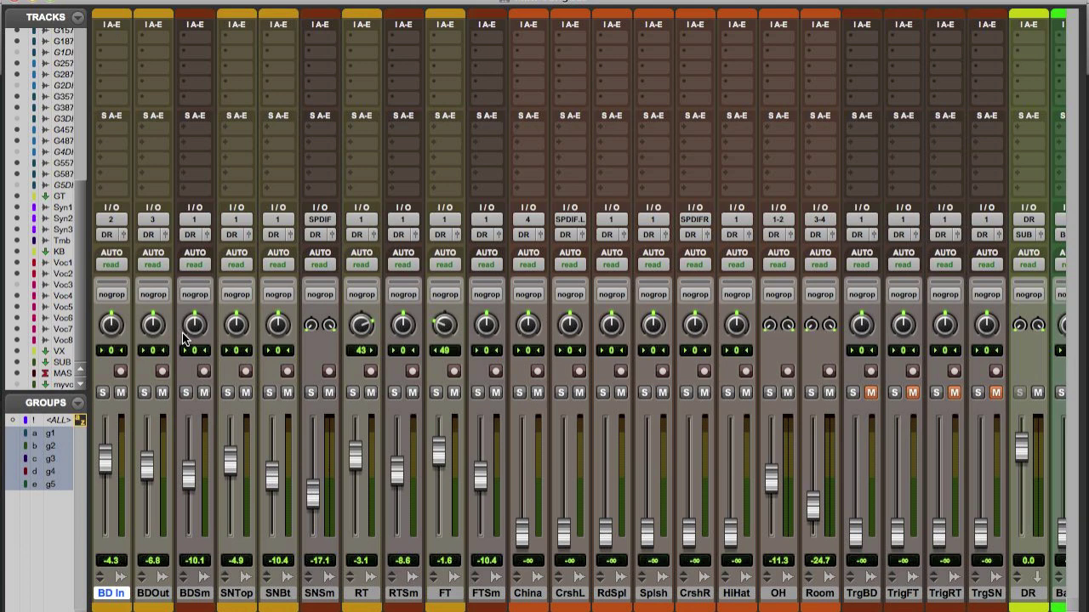
Step: Insert RVox (mono) on BD In with its compression at about -6.0, and close its window
click(113, 38)
mouse_move(210, 62)
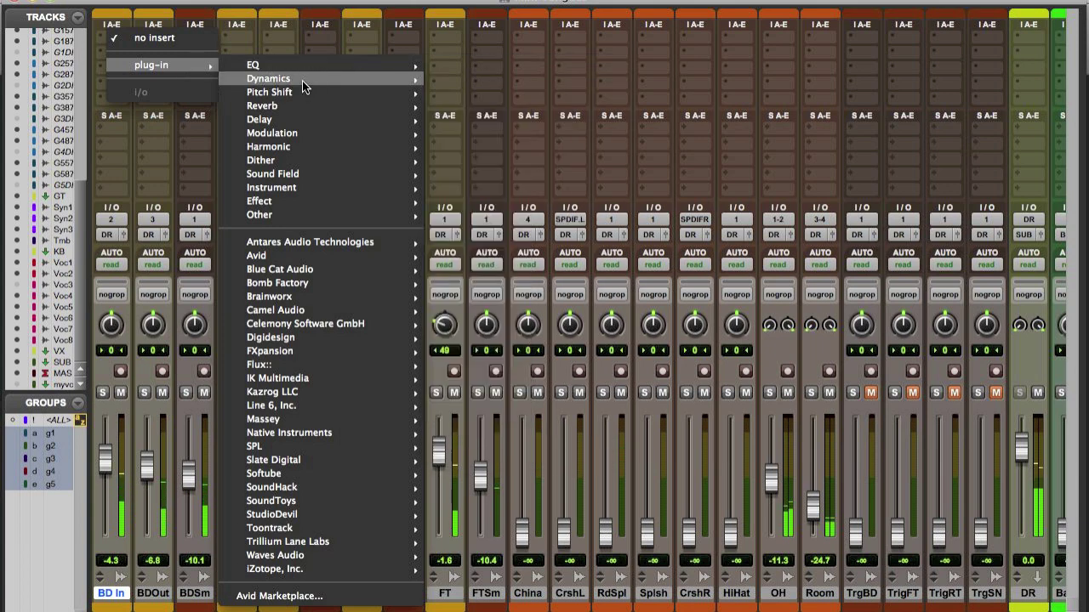
mouse_move(303, 79)
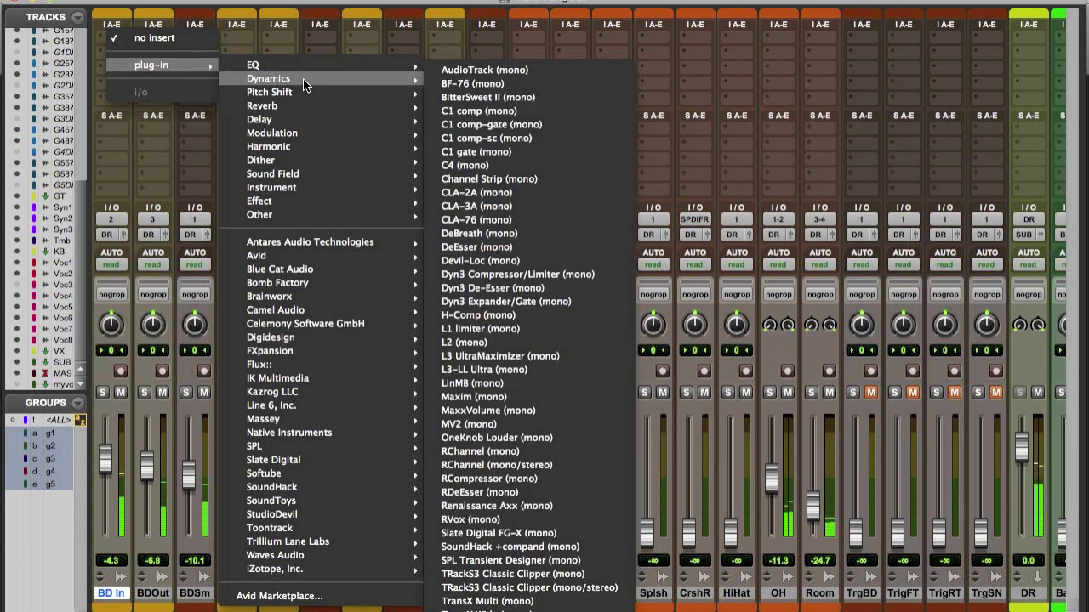
click(499, 519)
drag(526, 177, 521, 210)
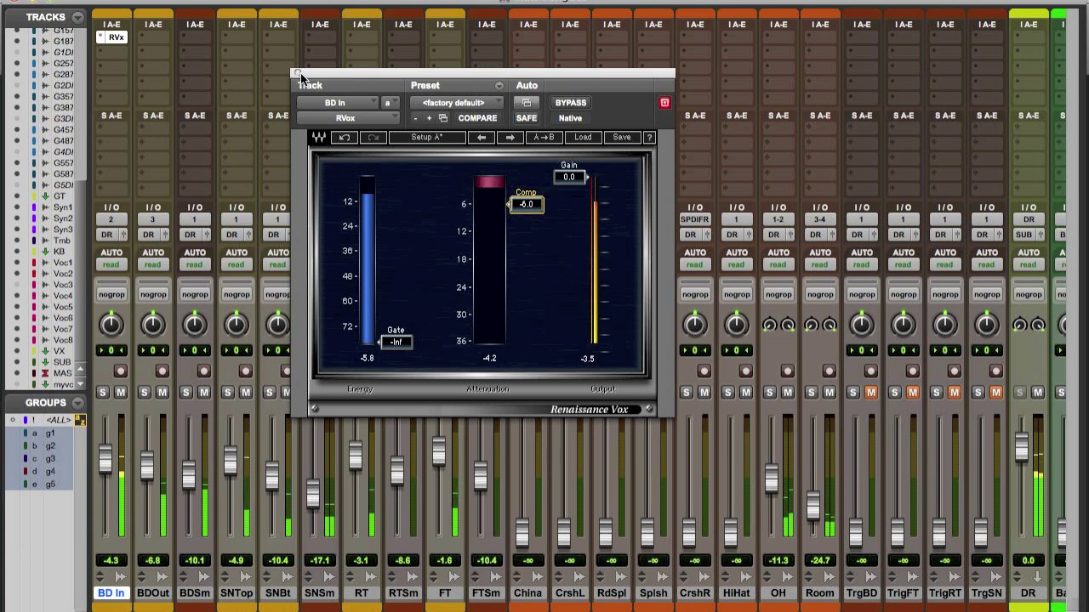
click(299, 74)
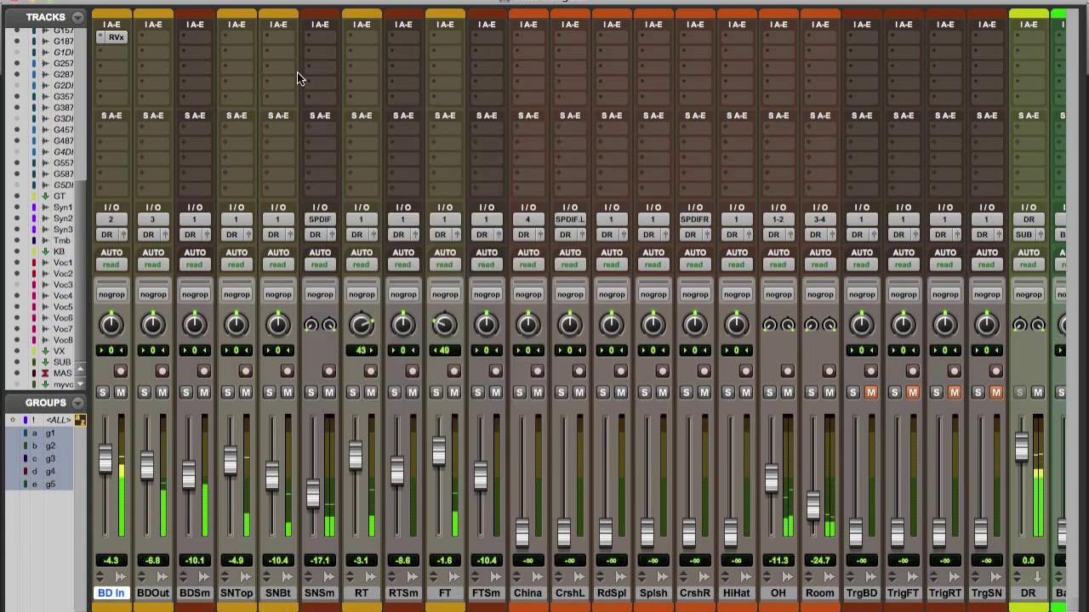
Step: Move the RVox from BD In to BDOut and compare it bypassed and active
click(146, 36)
click(134, 37)
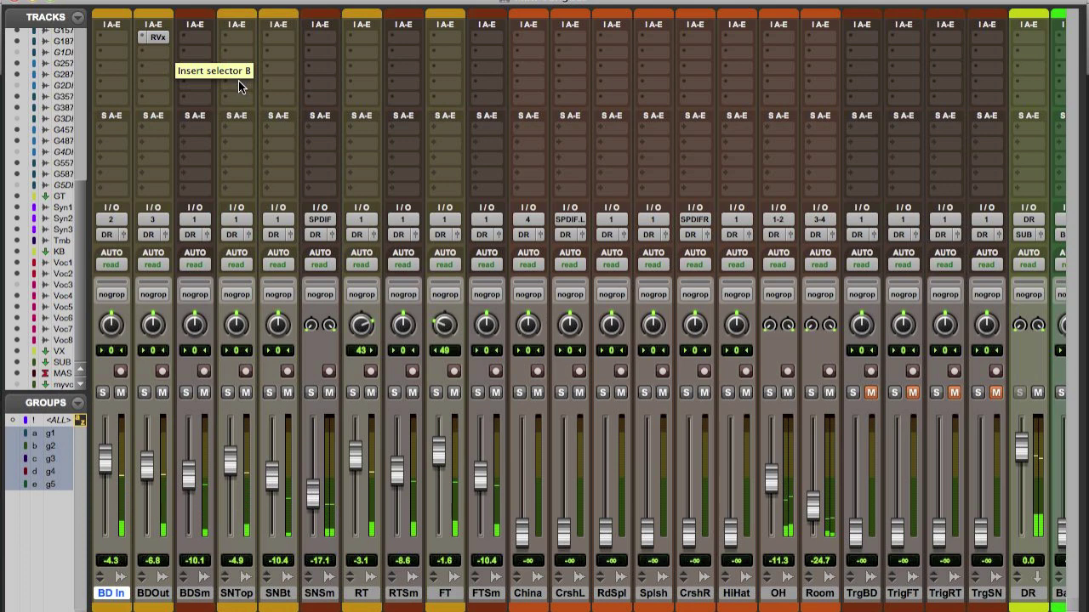
click(156, 39)
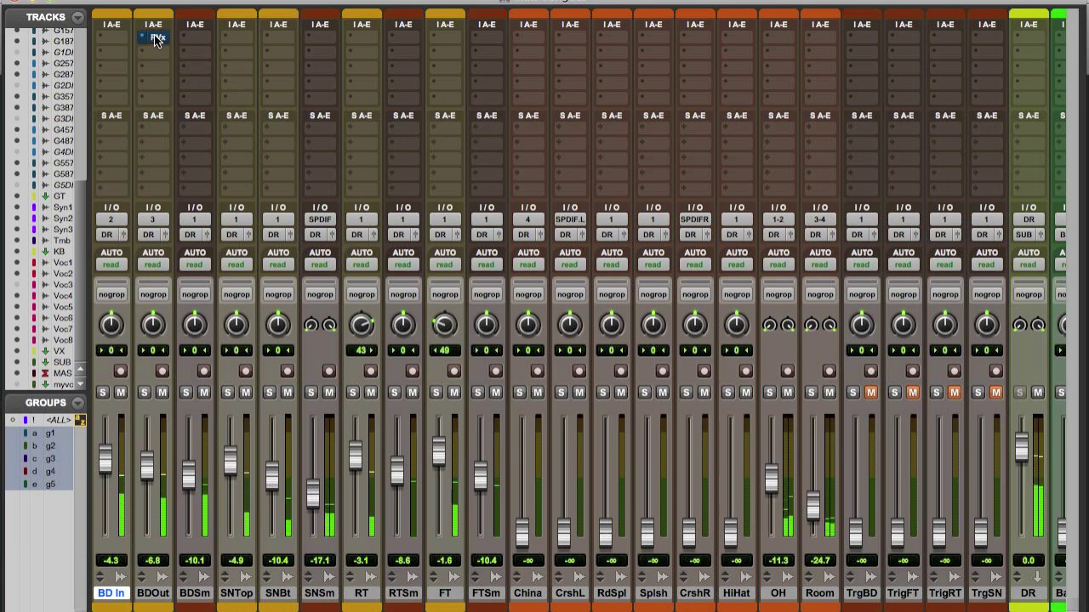
super+click(156, 39)
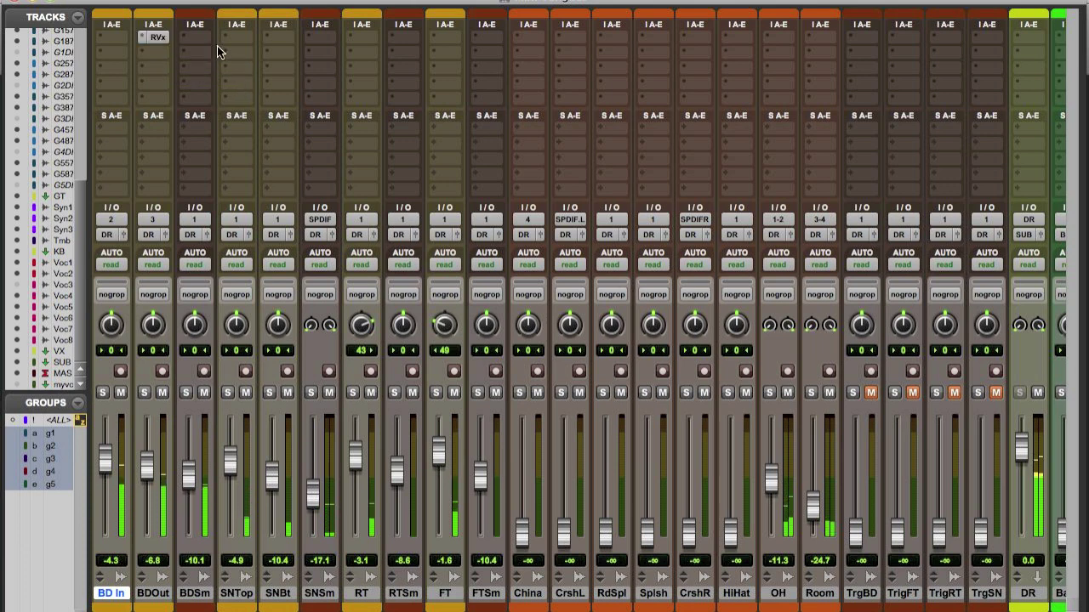
Step: Solo BD In and insert EQ3 1-Band (mono) on it as a 12 dB/oct high-pass filter at about 459.7 Hz
click(103, 388)
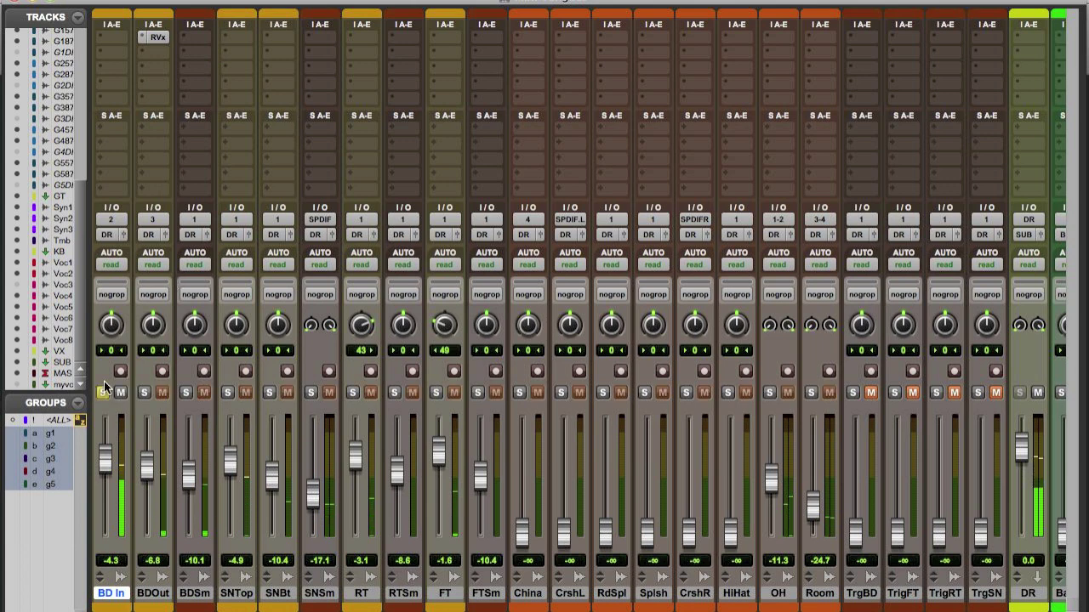
click(102, 39)
mouse_move(165, 62)
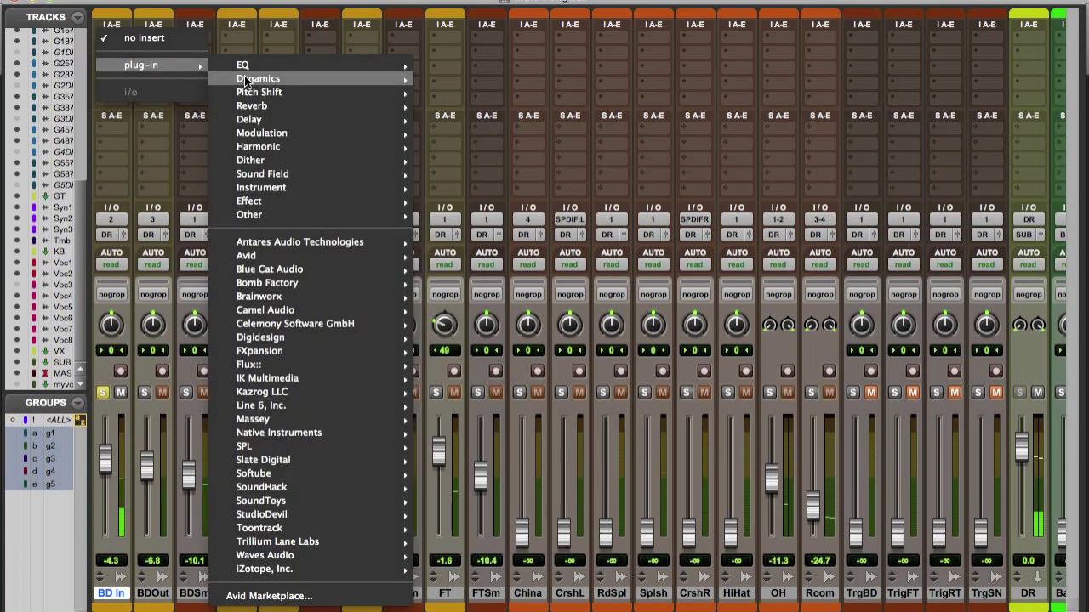
mouse_move(255, 65)
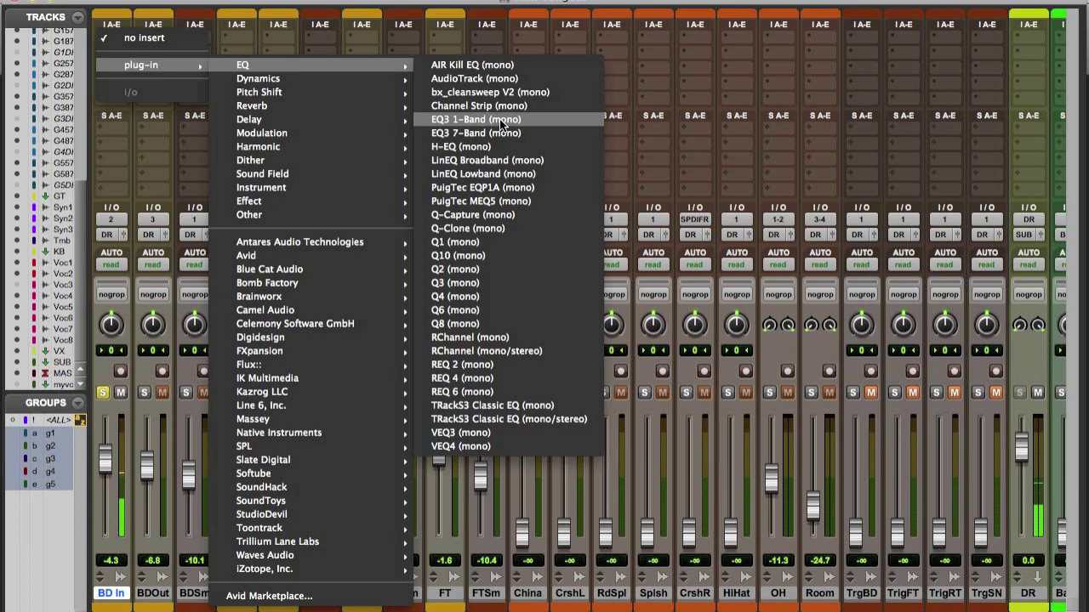
click(500, 120)
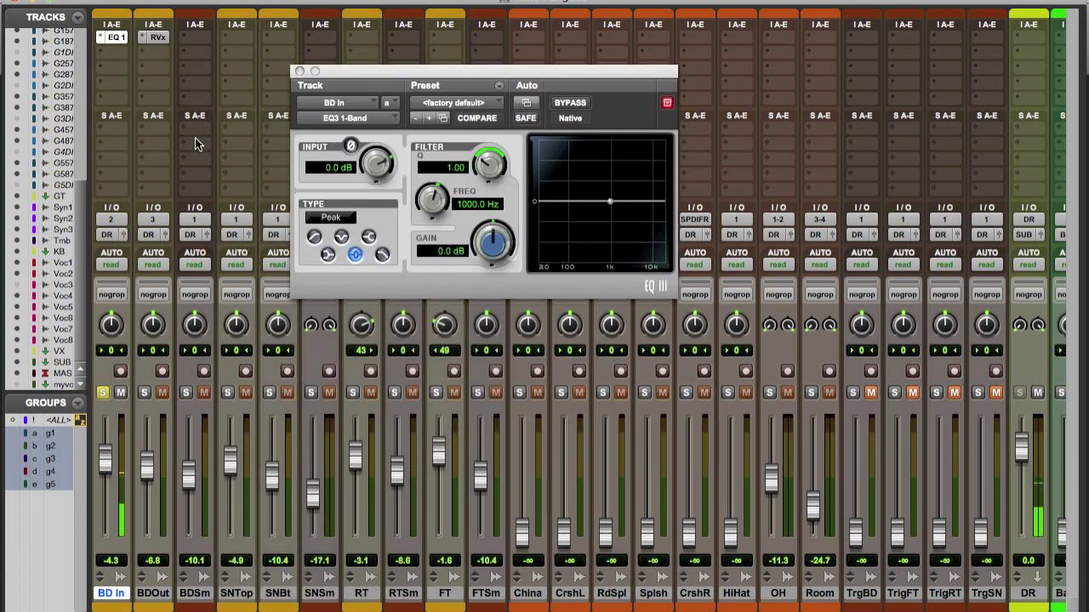
click(314, 236)
mouse_move(431, 198)
mouse_down()
mouse_move(440, 194)
mouse_move(433, 216)
mouse_up()
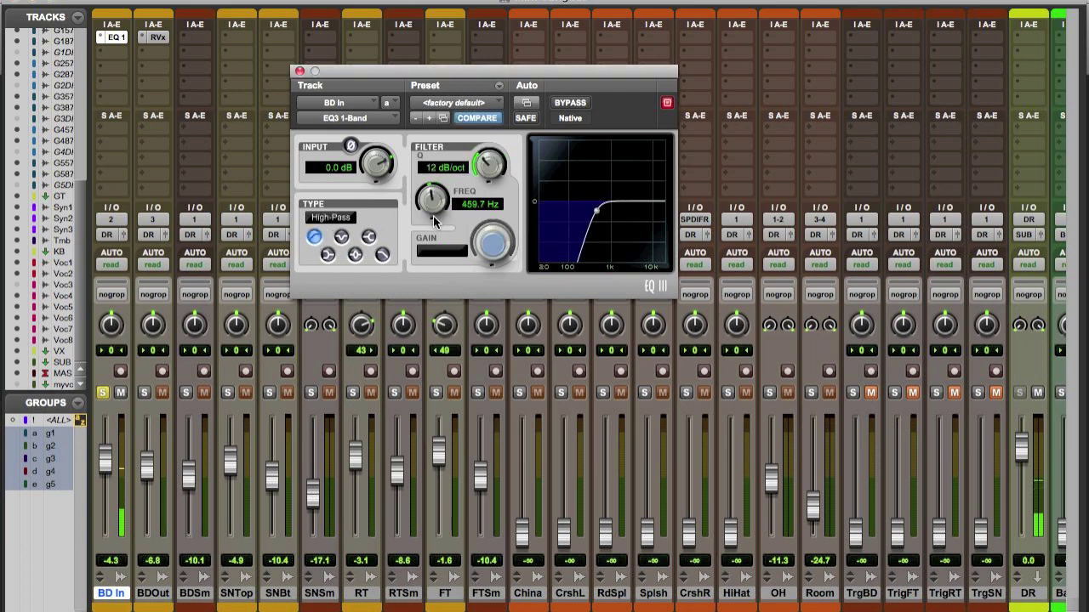
Step: Compare BD In's EQ3 1-Band bypassed and active with BDOut also soloed, and clear the solos
click(145, 392)
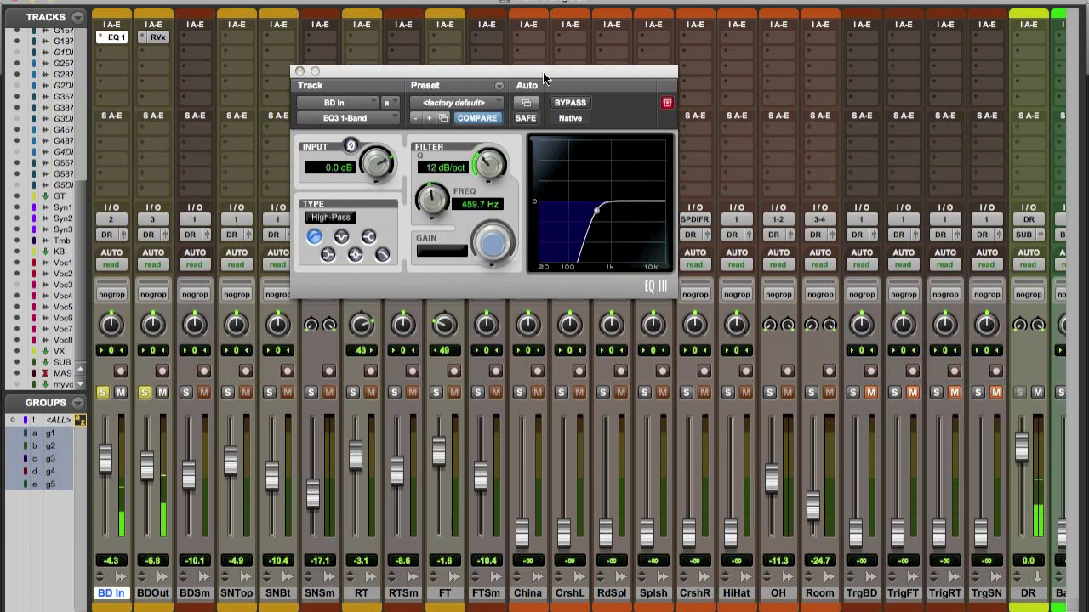
click(575, 103)
click(575, 103)
click(145, 392)
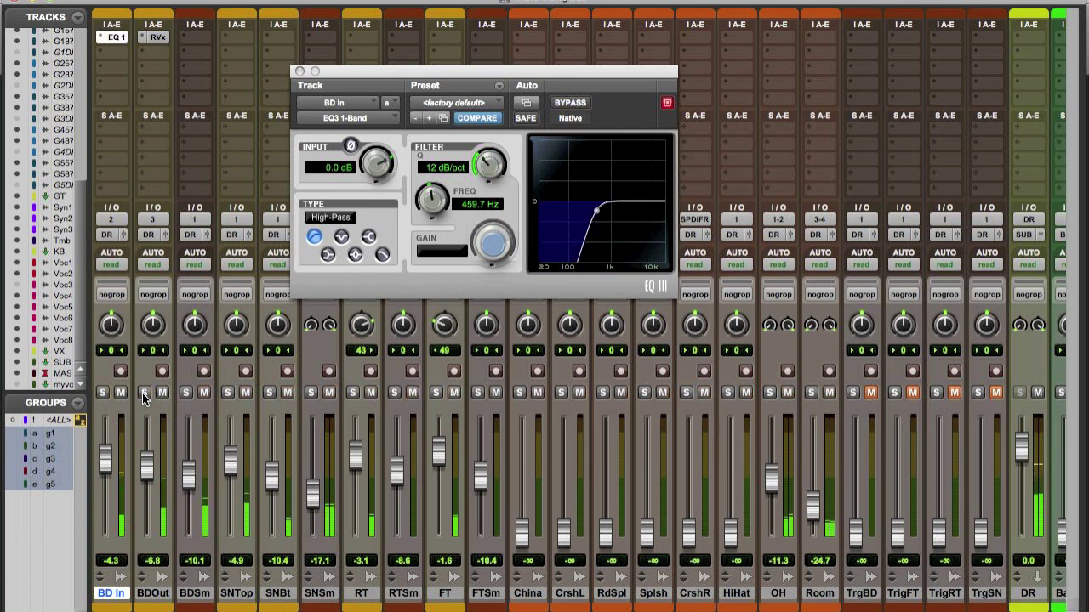
Step: Raise the BD In fader to 0.0 dB, set its high-pass frequency to 500 Hz and close the EQ window
drag(105, 460, 118, 446)
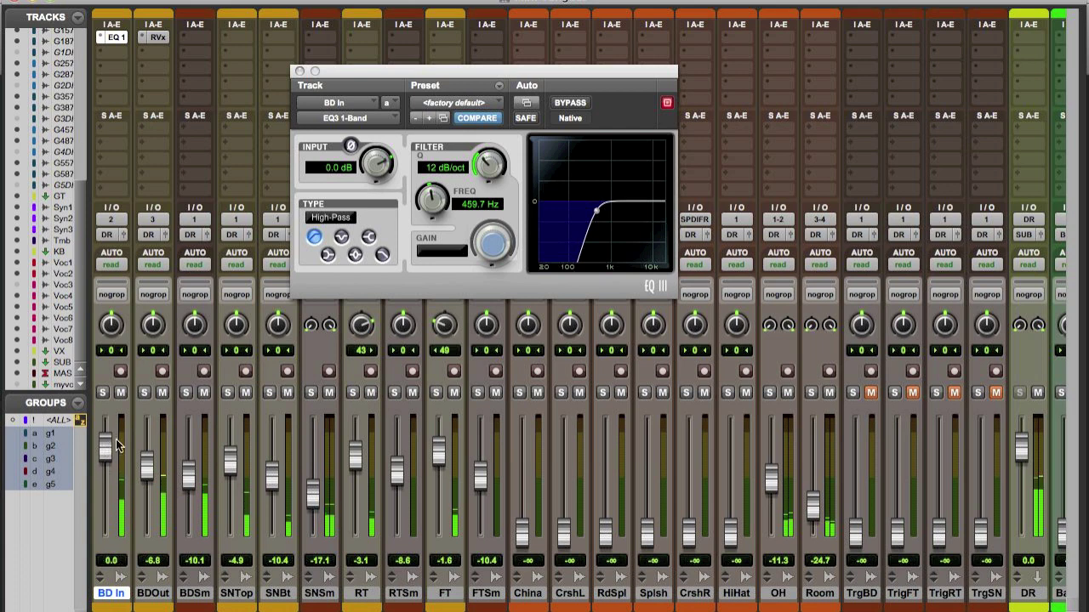
click(477, 207)
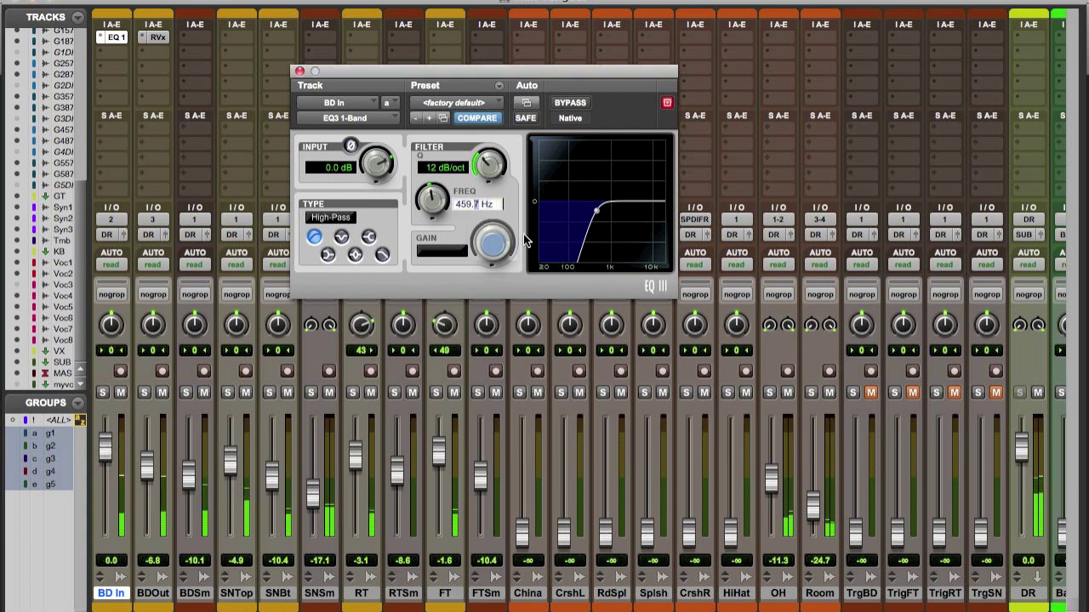
text(500)
key(Return)
click(298, 72)
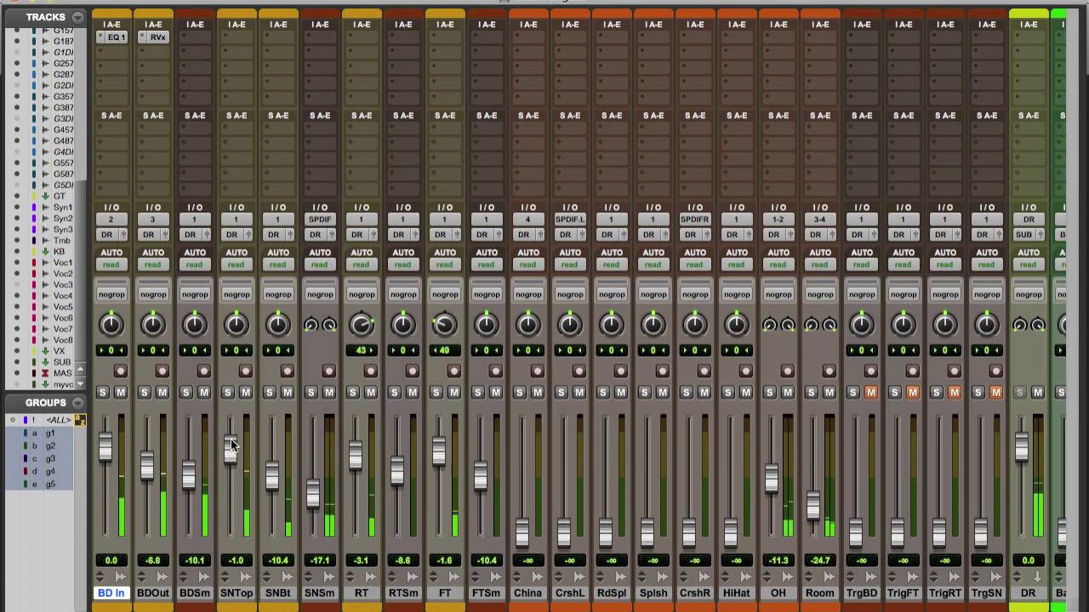
Step: Listen to SNTop soloed, clear its solo and insert RCompressor (mono) in its first insert slot
click(227, 392)
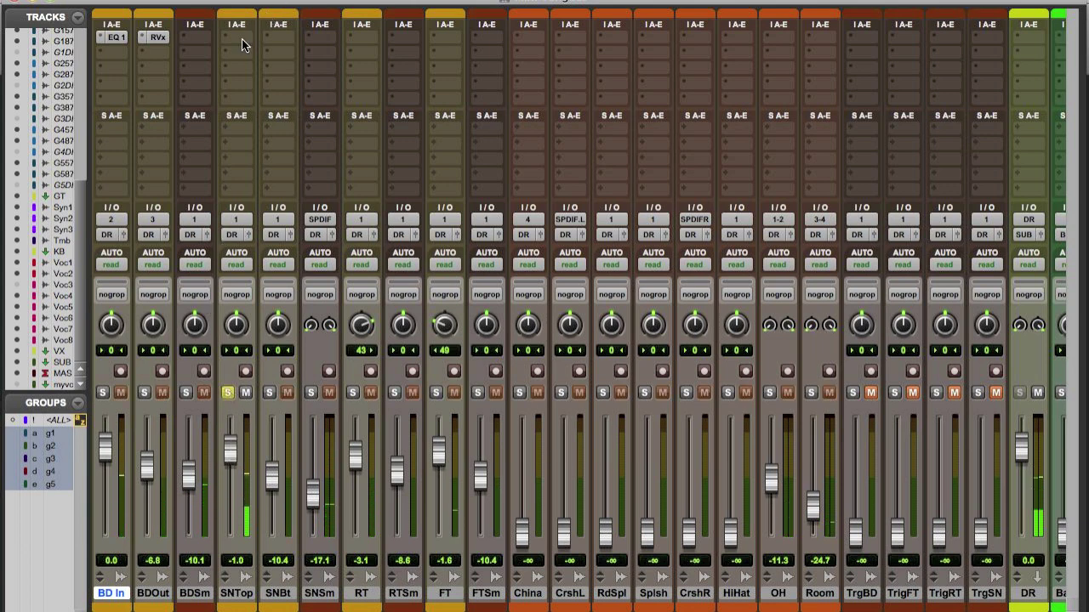
click(227, 392)
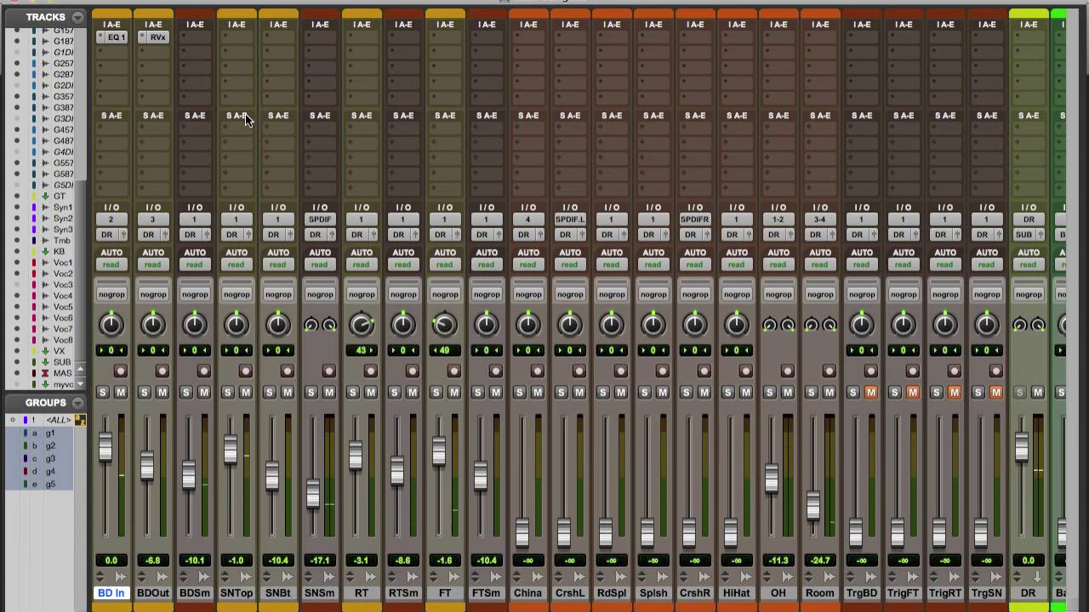
click(236, 34)
mouse_move(310, 63)
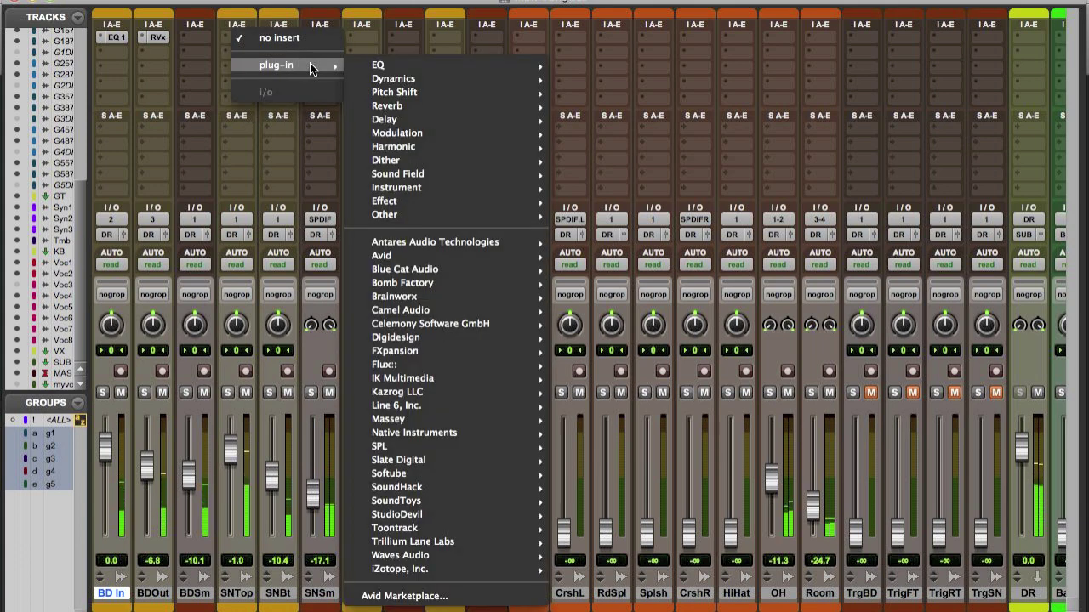
mouse_move(485, 66)
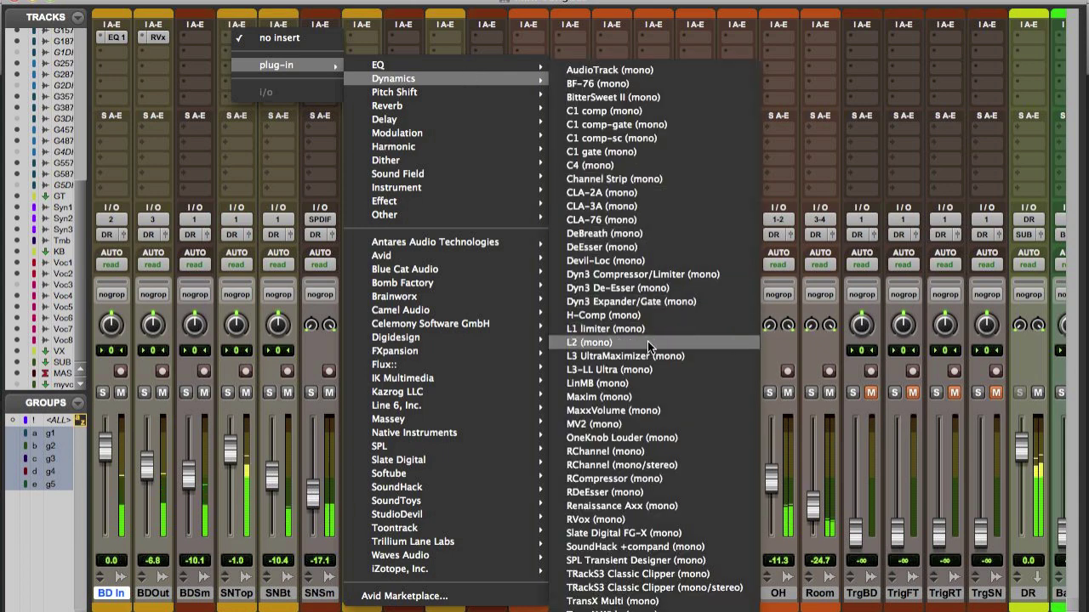
click(659, 479)
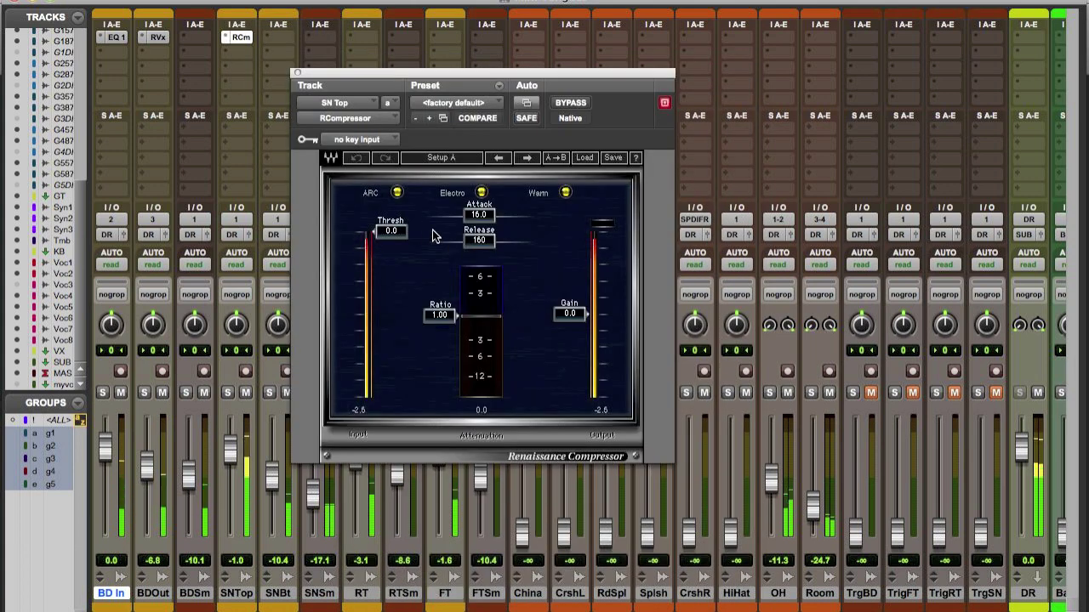
Step: Set SNTop's RCompressor ratio to 5.00 and lower its threshold to about -27.1
click(434, 315)
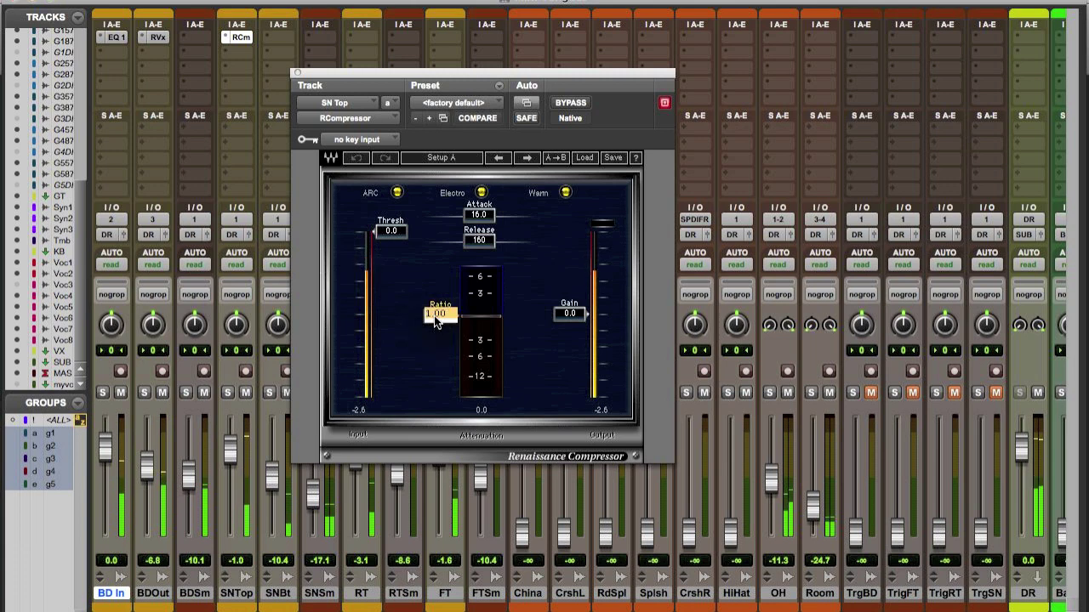
text(5)
key(Return)
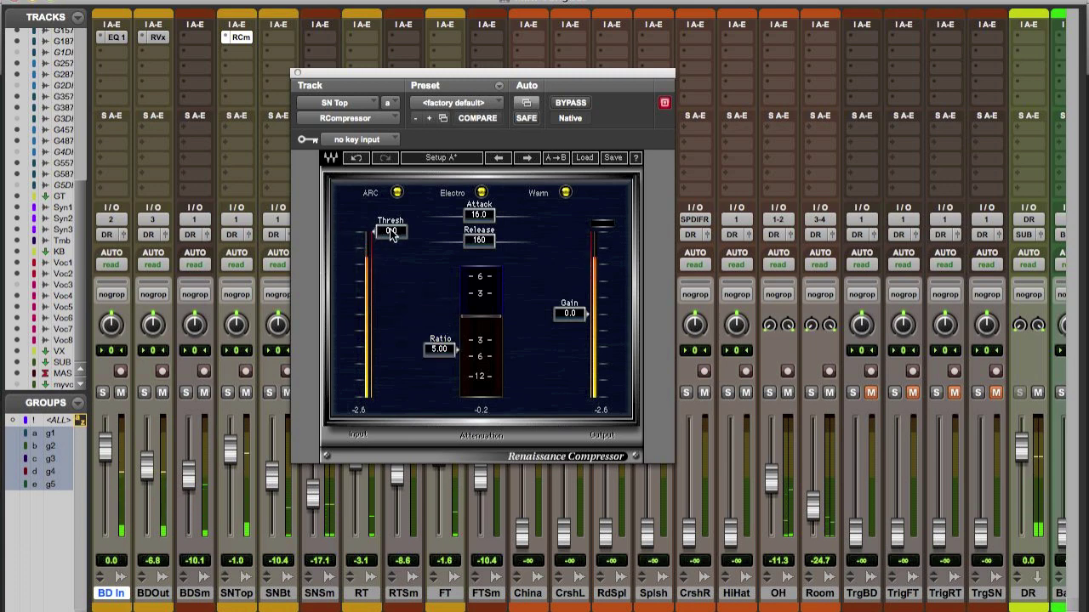
drag(390, 231, 390, 304)
Step: With SNTop soloed, set the RCompressor attack to about 3.51 and clear the solo
click(227, 392)
drag(479, 214, 436, 215)
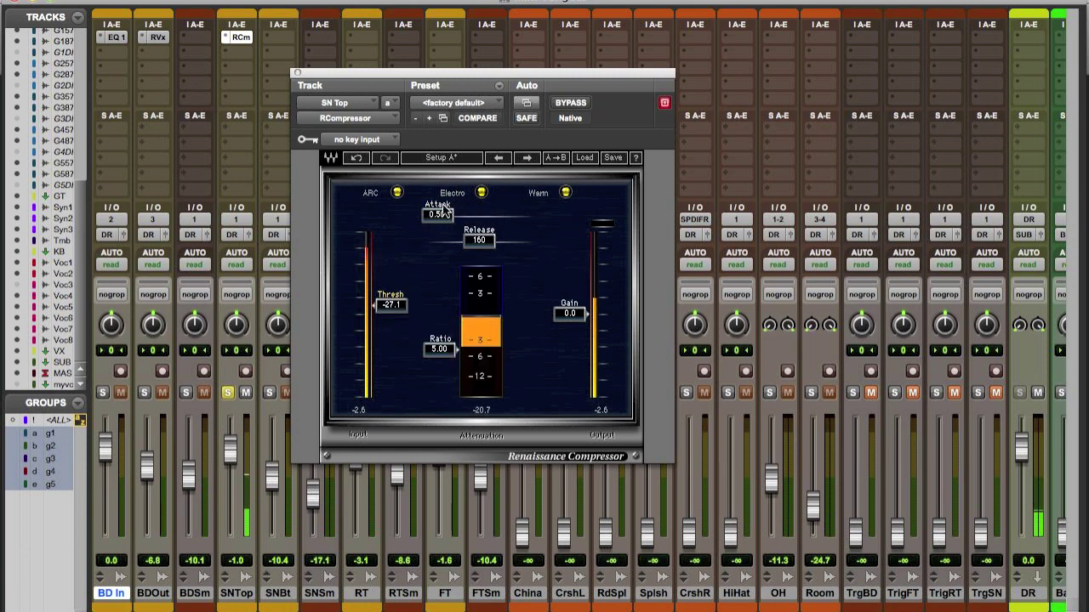
drag(437, 214, 460, 214)
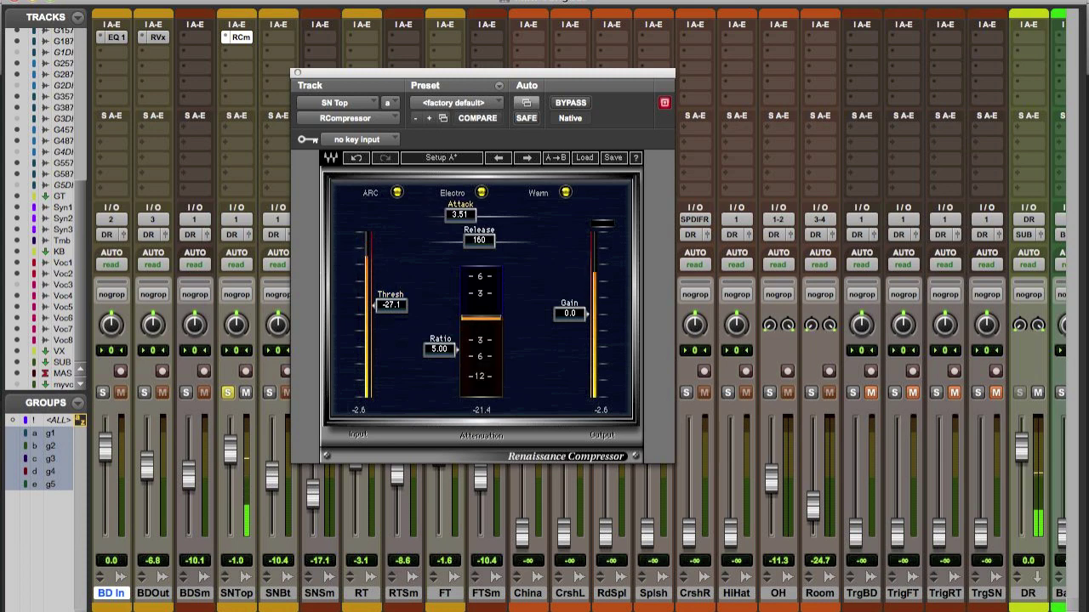
click(224, 394)
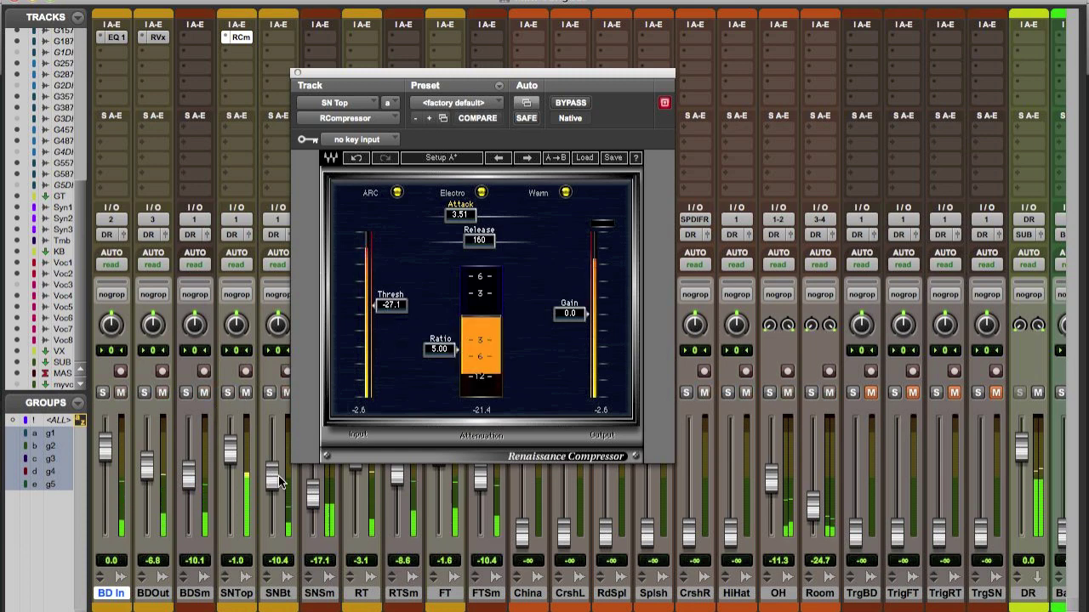
Step: Raise SNTop's RCompressor gain to about 7.2 and the SNSm fader to about -9.8 dB
drag(570, 314, 569, 293)
drag(312, 493, 314, 476)
Step: Solo SNBt and insert EQ3 1-Band (mono) on it as a 12 dB/oct high-pass filter at about 386.8 Hz
click(269, 393)
click(278, 37)
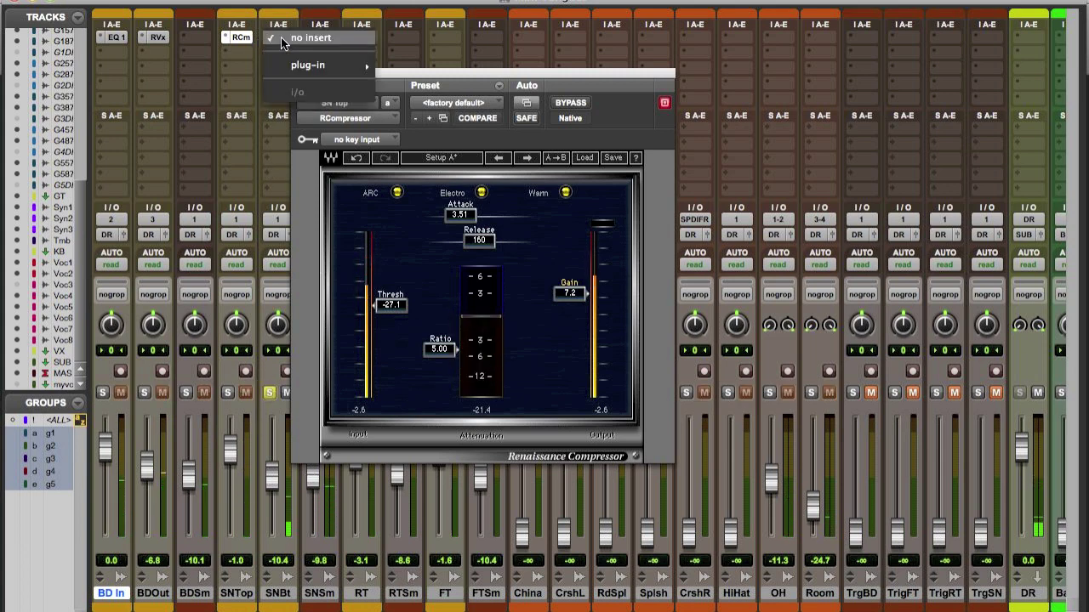
mouse_move(359, 63)
mouse_move(434, 64)
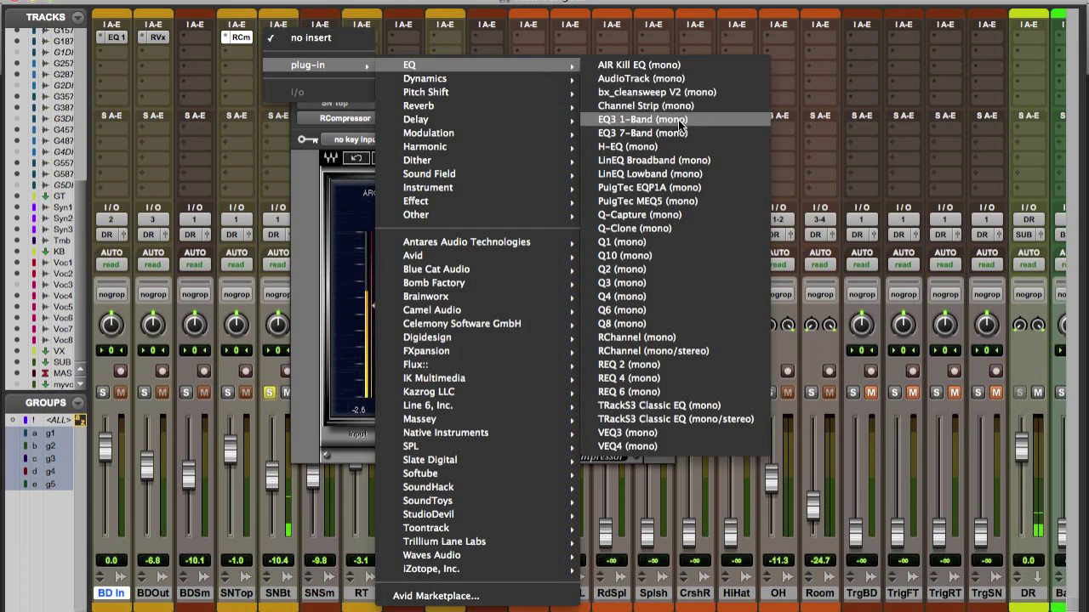
click(644, 119)
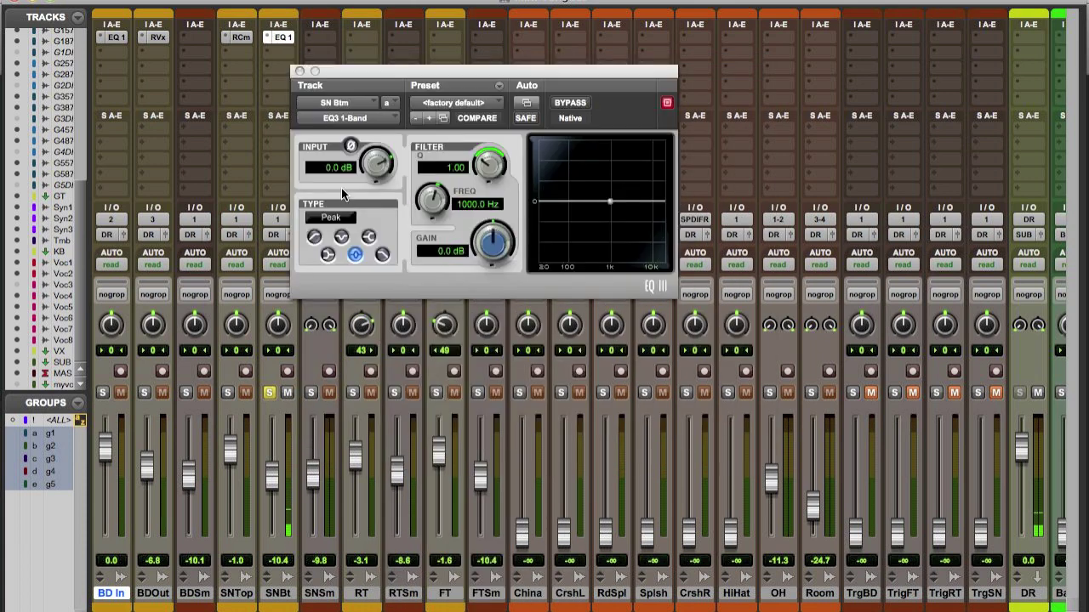
click(314, 238)
drag(455, 203, 432, 214)
Step: Check both snare mics soloed, clear the solos, and raise SNBt's fader to about -2.5 dB and its EQ input to 6.0 dB
click(232, 392)
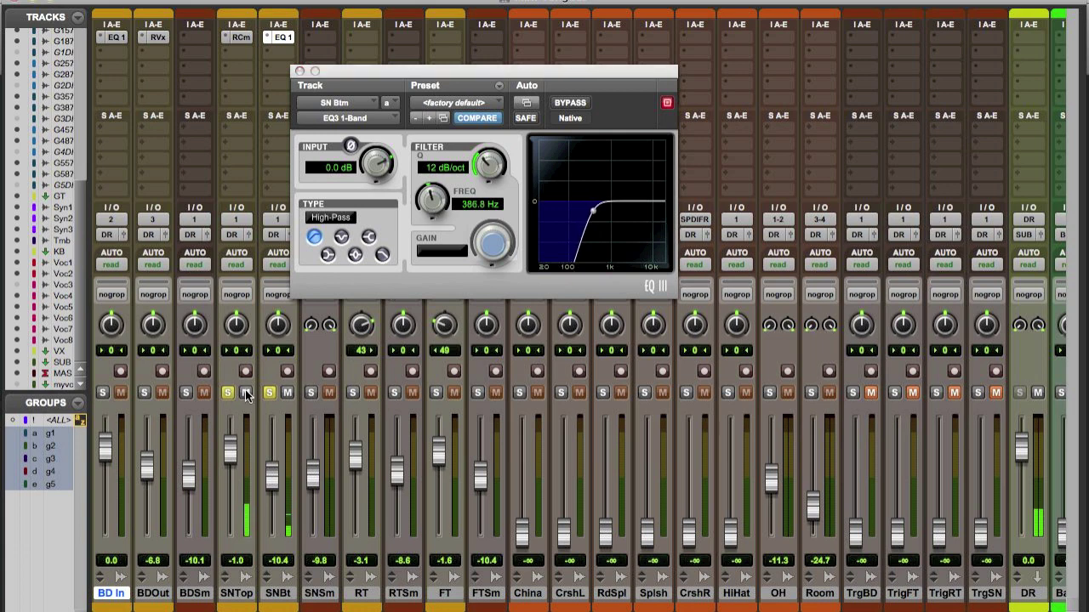
alt+click(269, 394)
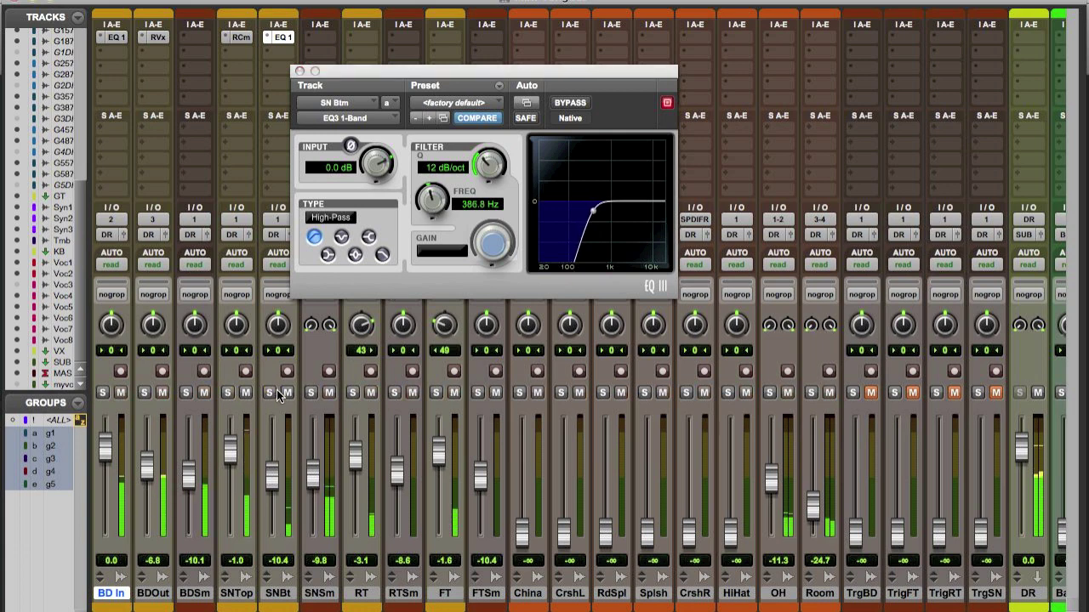
drag(272, 478, 272, 457)
drag(371, 160, 385, 103)
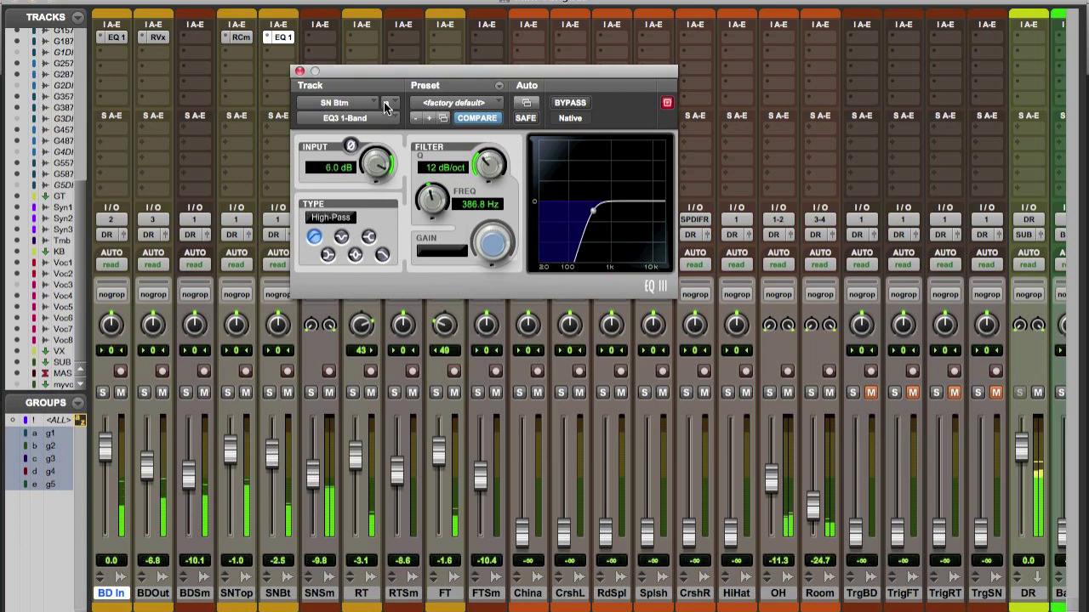
click(299, 71)
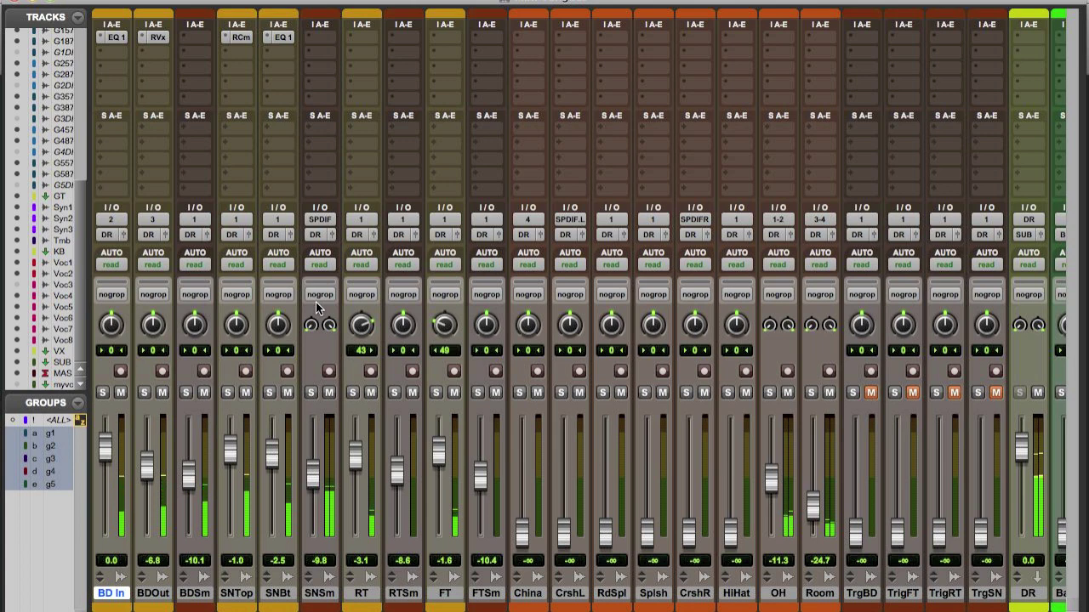
Step: Insert the multichannel CLA-2A (stereo) compressor on the OH track
scroll(357, 332, right, 3)
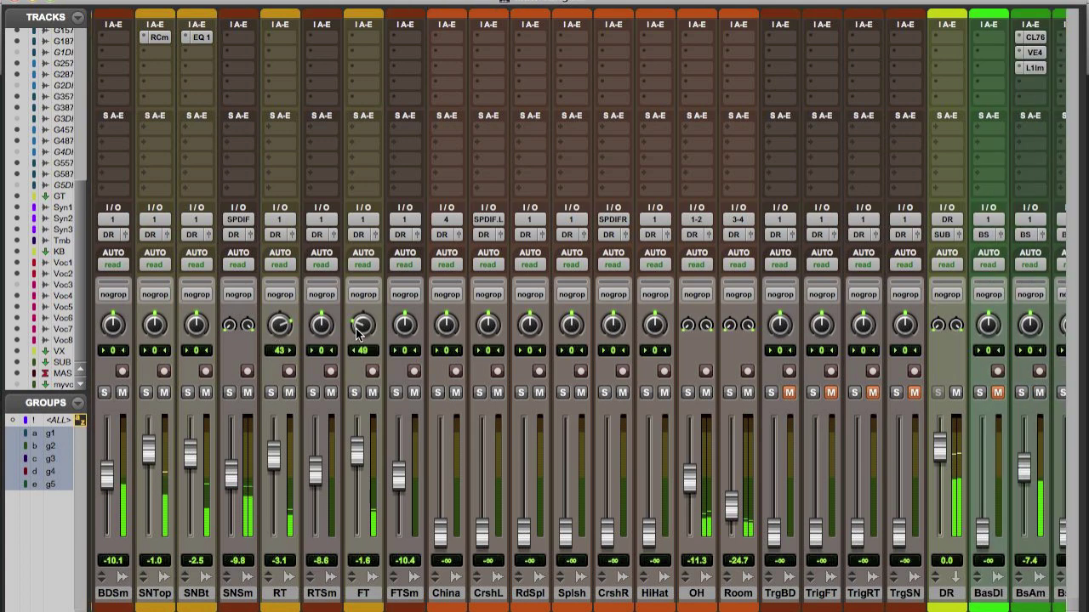
scroll(357, 332, right, 3)
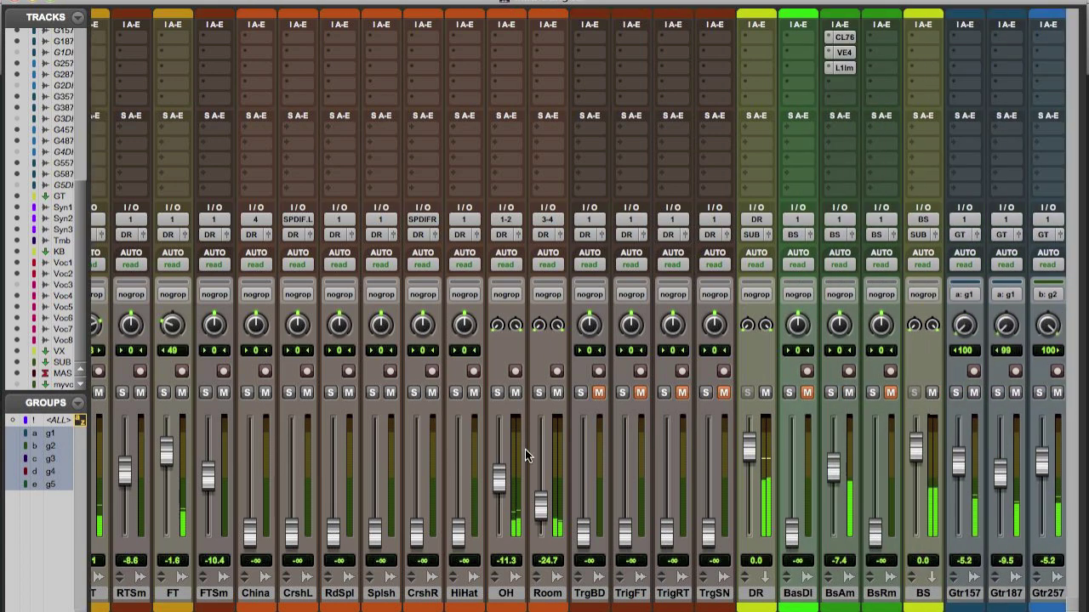
click(508, 31)
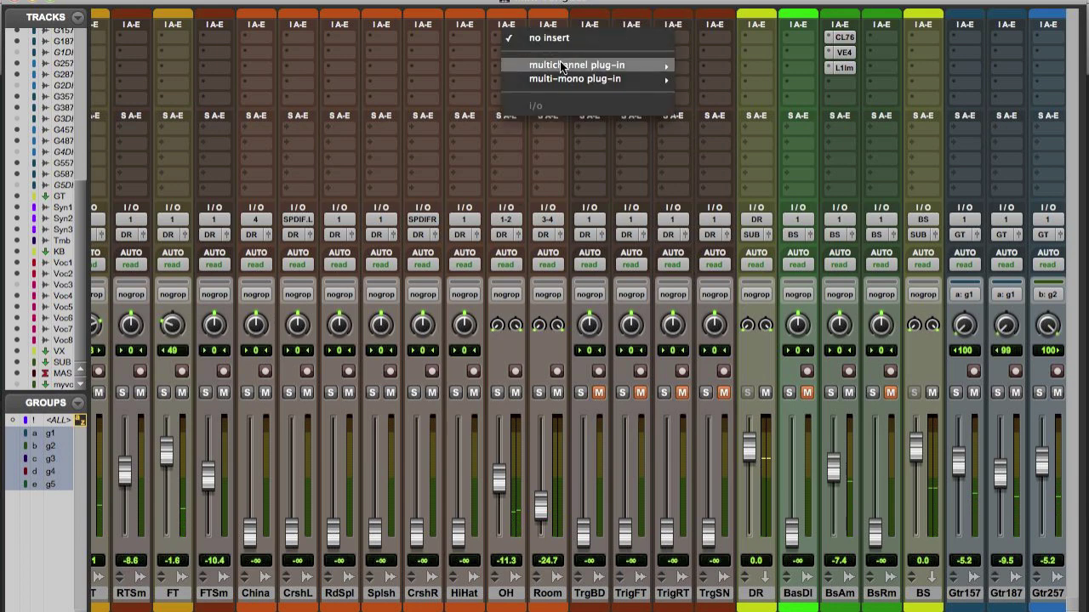
mouse_move(568, 64)
mouse_move(780, 78)
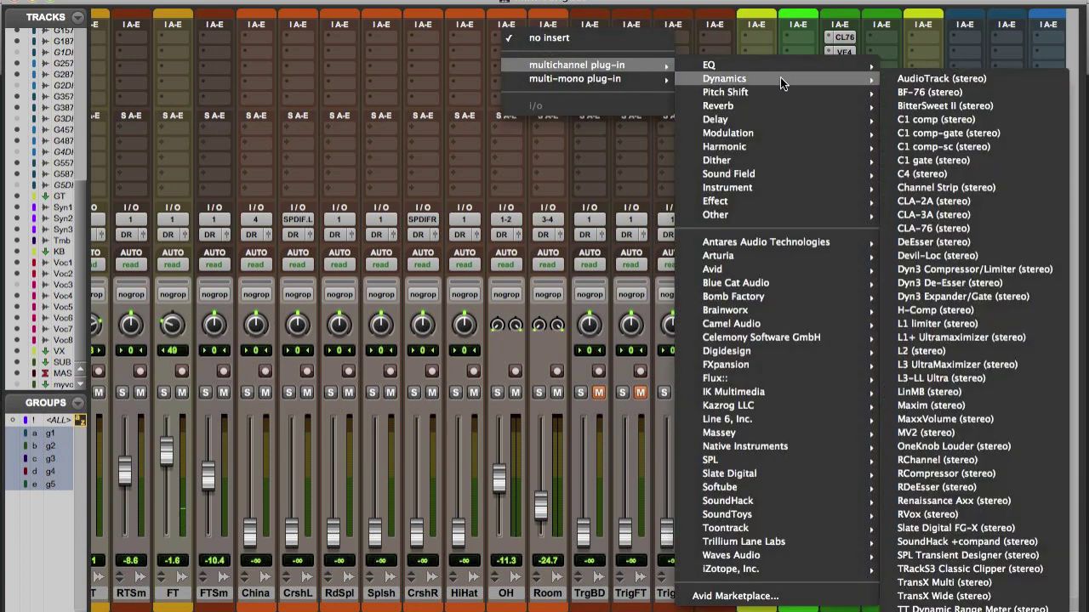
click(960, 202)
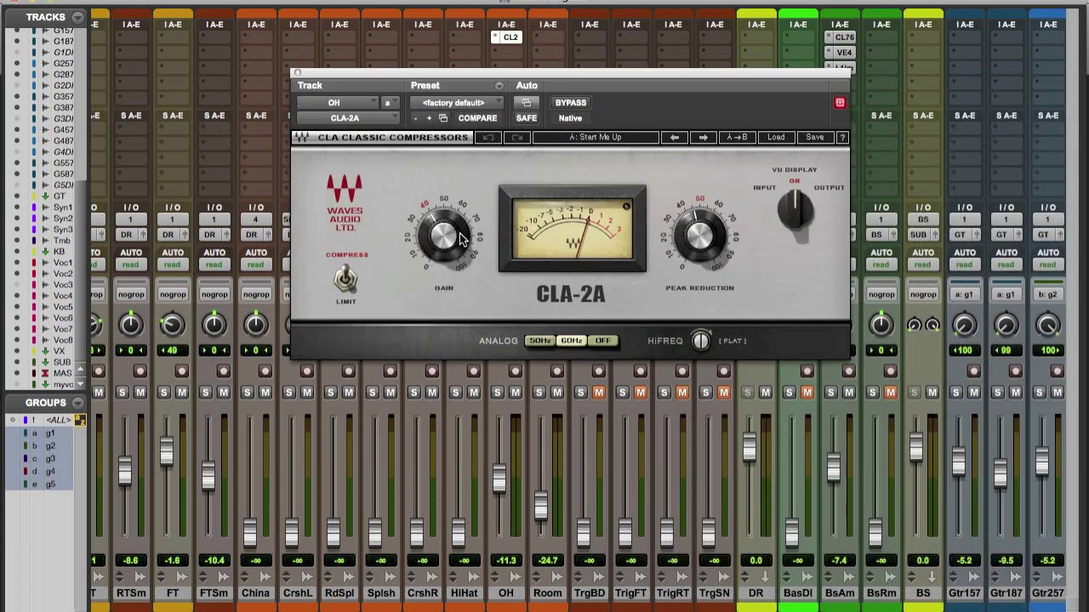
Step: Set OH's CLA-2A peak reduction to about 50.28, switch its analog noise off and turn its HiFreq control away from flat
drag(441, 246, 441, 240)
drag(694, 233, 693, 230)
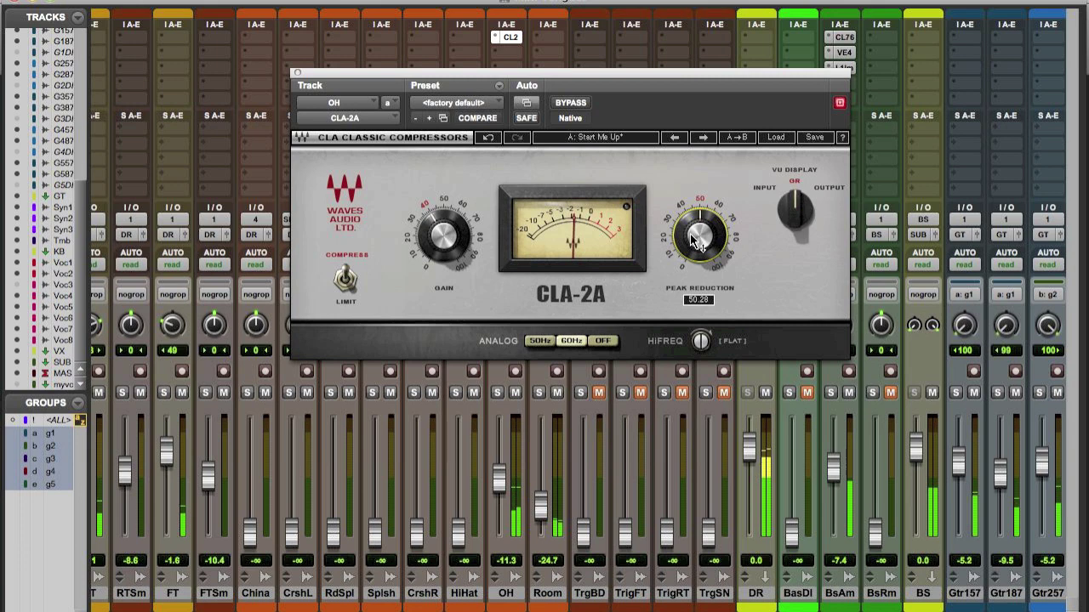
click(601, 341)
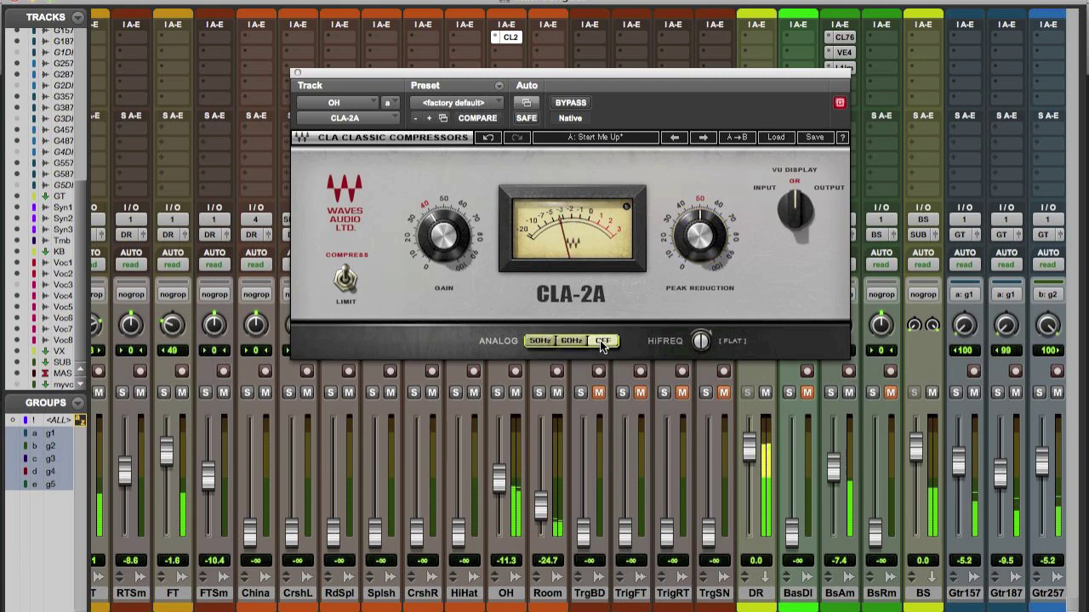
drag(700, 341, 700, 398)
Step: Solo OH and compare its CLA-2A bypassed and active
click(496, 392)
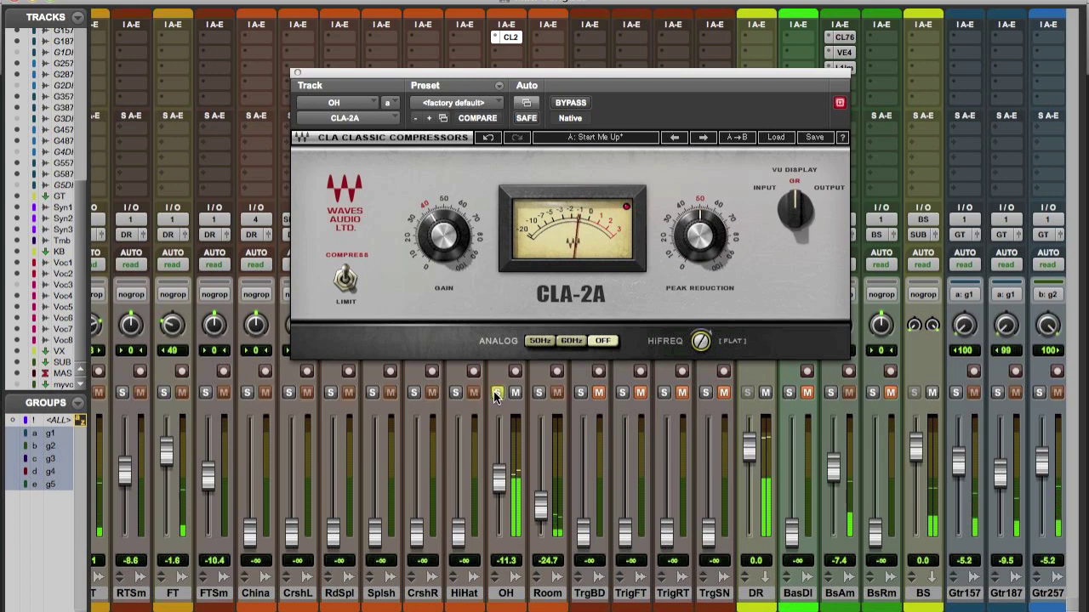
click(575, 103)
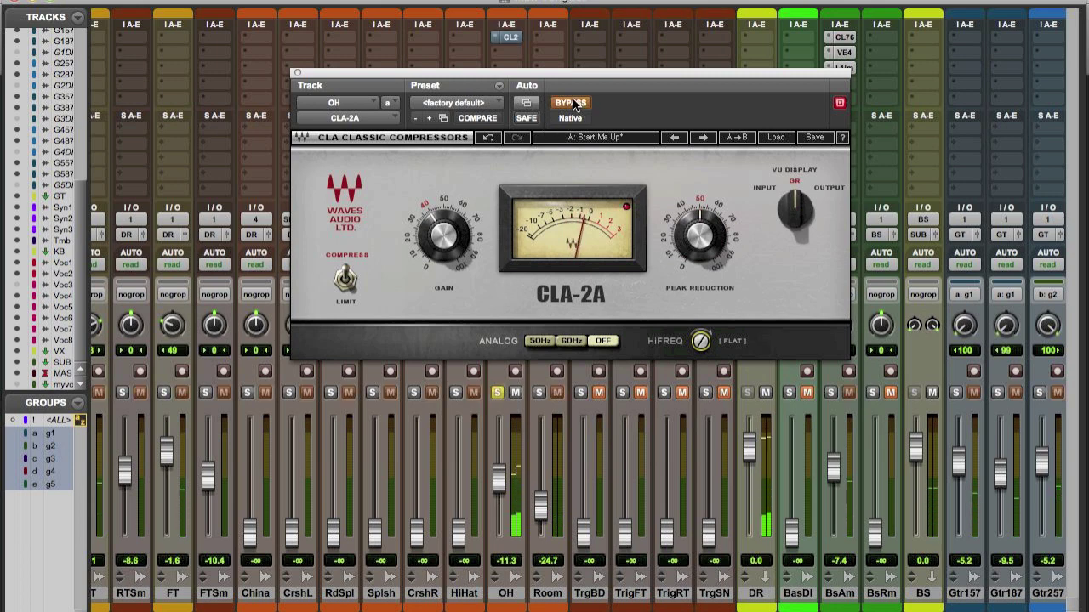
click(575, 104)
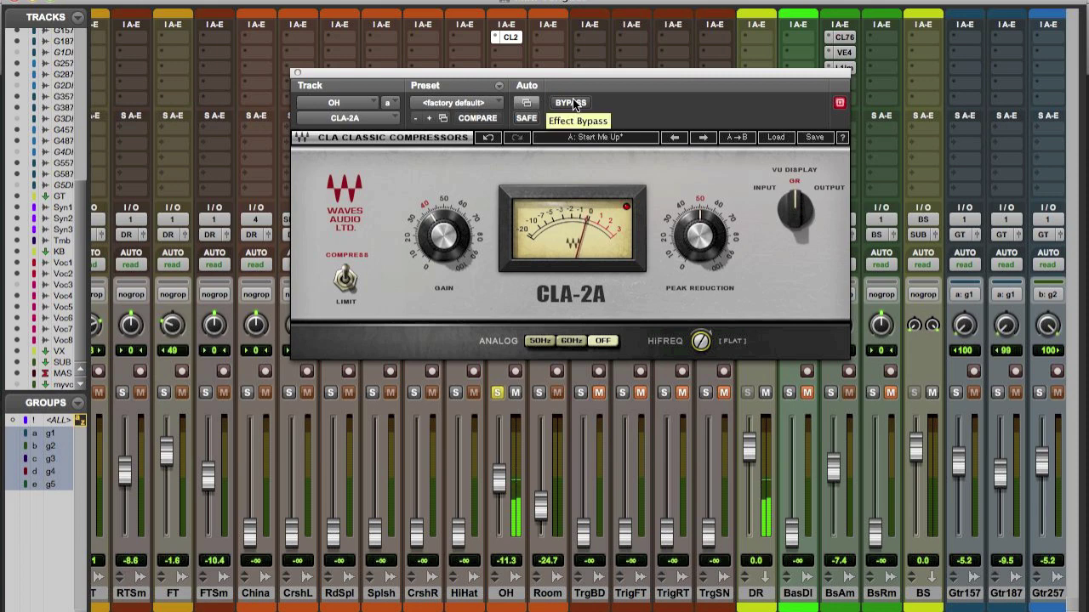
click(575, 104)
click(700, 244)
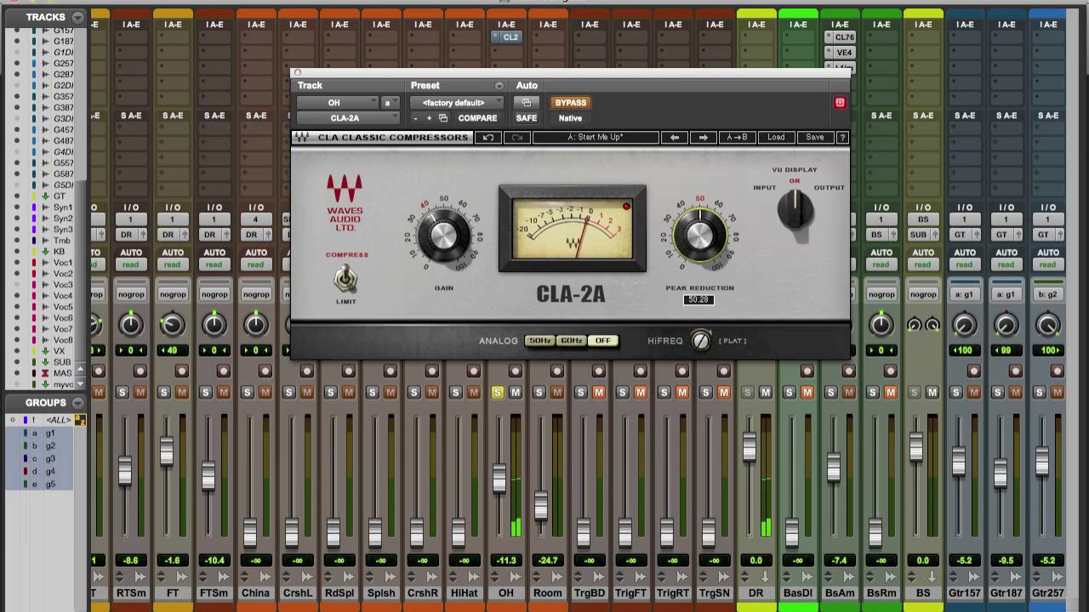
click(570, 102)
Step: Raise the CLA-2A peak reduction slightly, clear the OH solo and set the OH fader to about -10.1 dB
drag(699, 240, 699, 236)
click(496, 392)
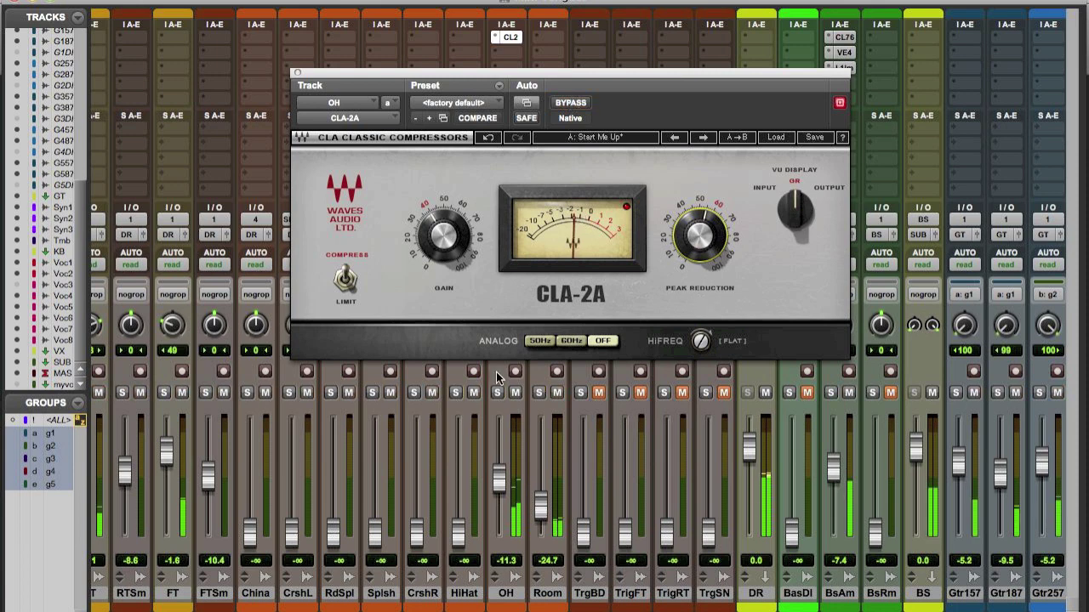
click(298, 72)
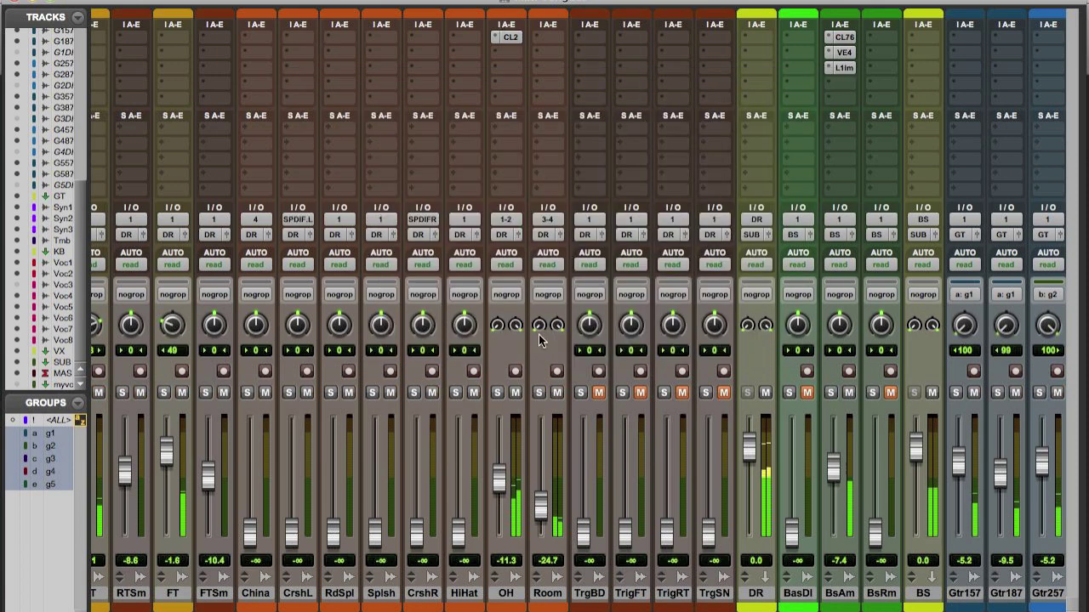
drag(498, 482, 499, 479)
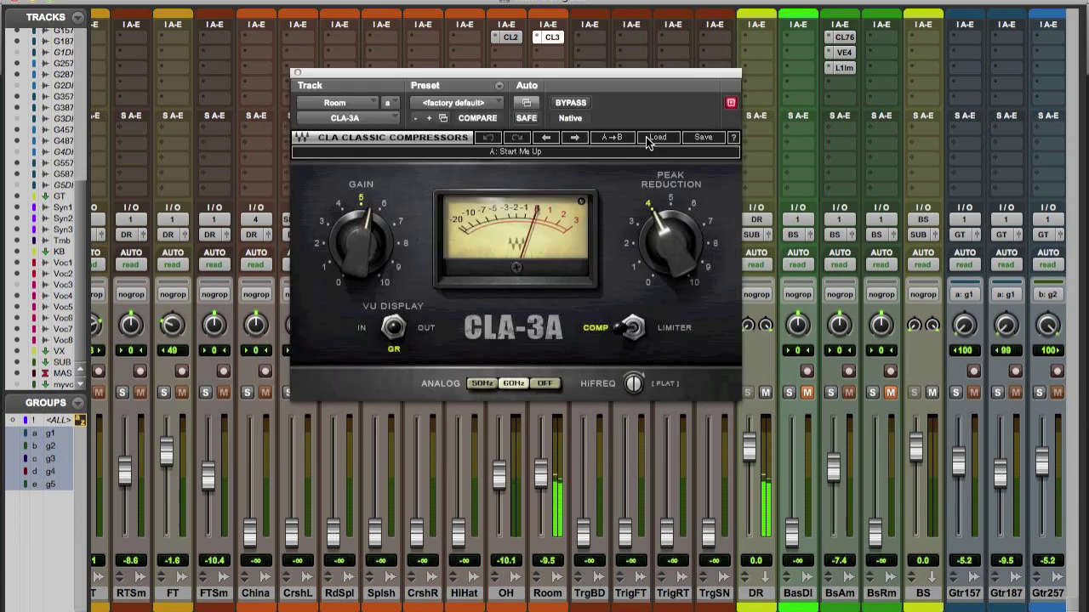
Step: Try the Drum Group preset in Room's CLA-3A, and replace the plug-in with the multichannel CLA-76 (stereo)
click(653, 137)
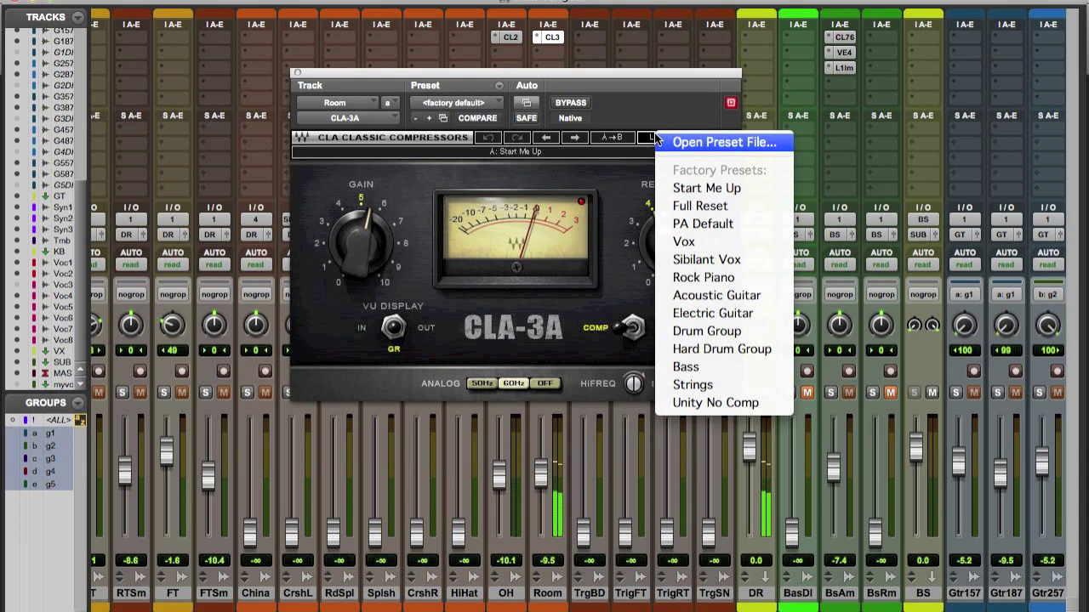
click(727, 333)
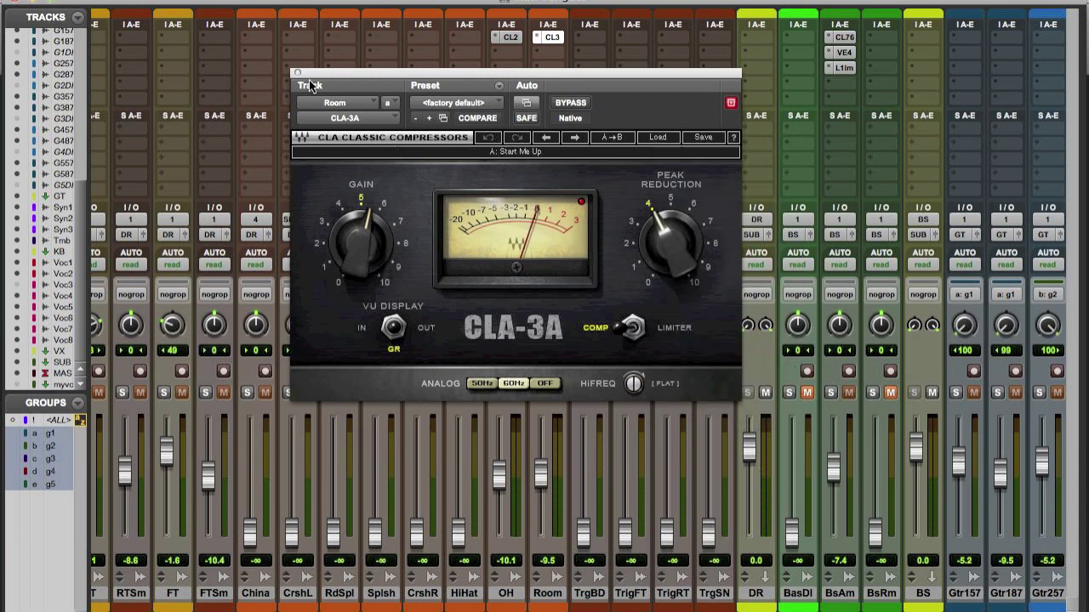
click(371, 124)
mouse_move(400, 119)
mouse_move(552, 115)
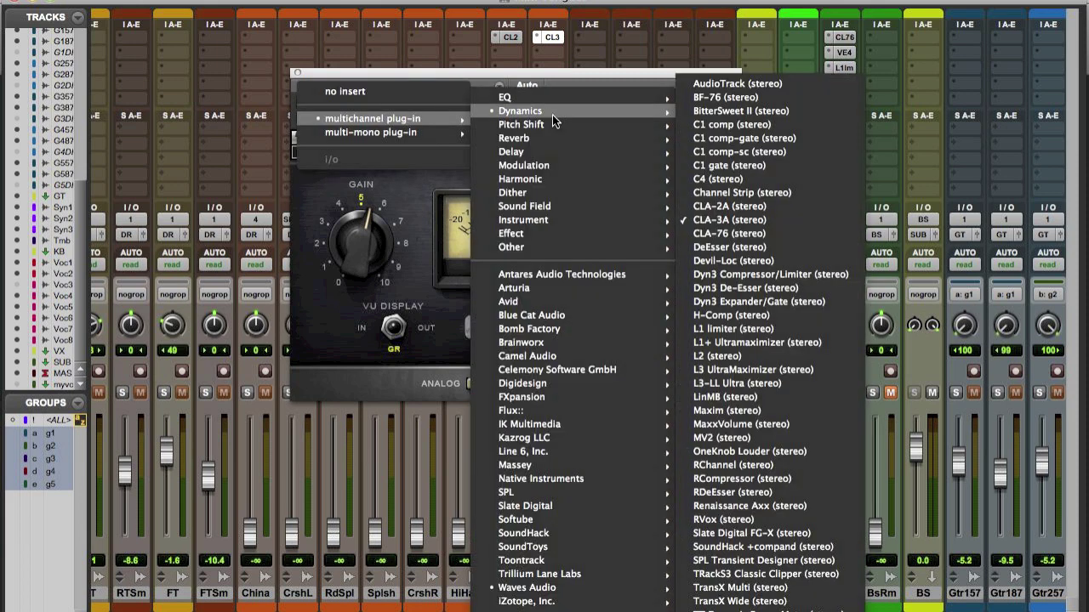
click(740, 233)
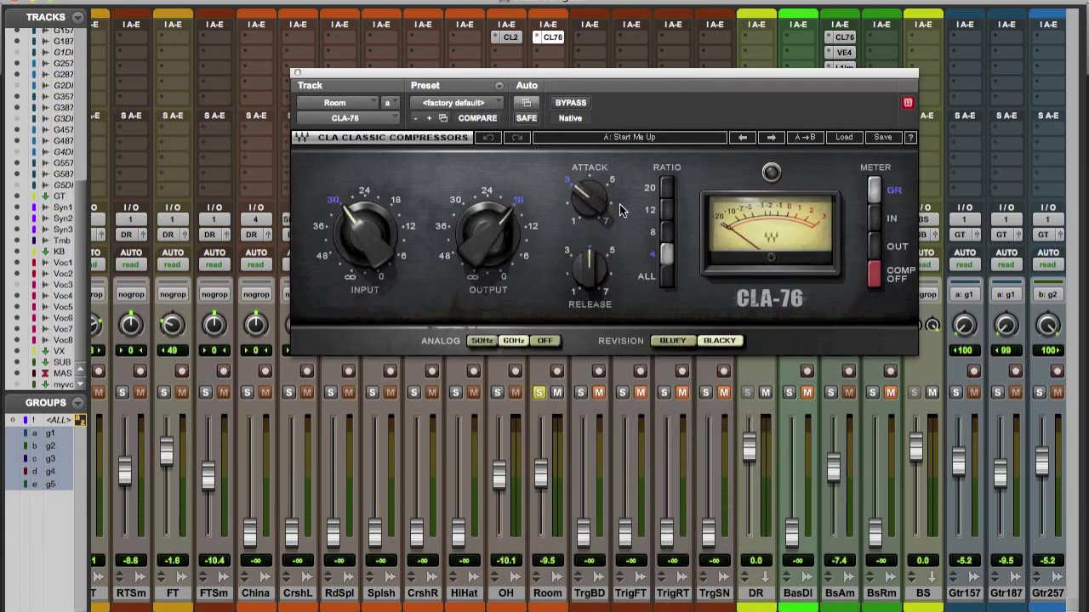
Step: Load the Rock My Room preset into Room's CLA-76, clear the Room solo and set its fader to about -9.8 dB
click(841, 139)
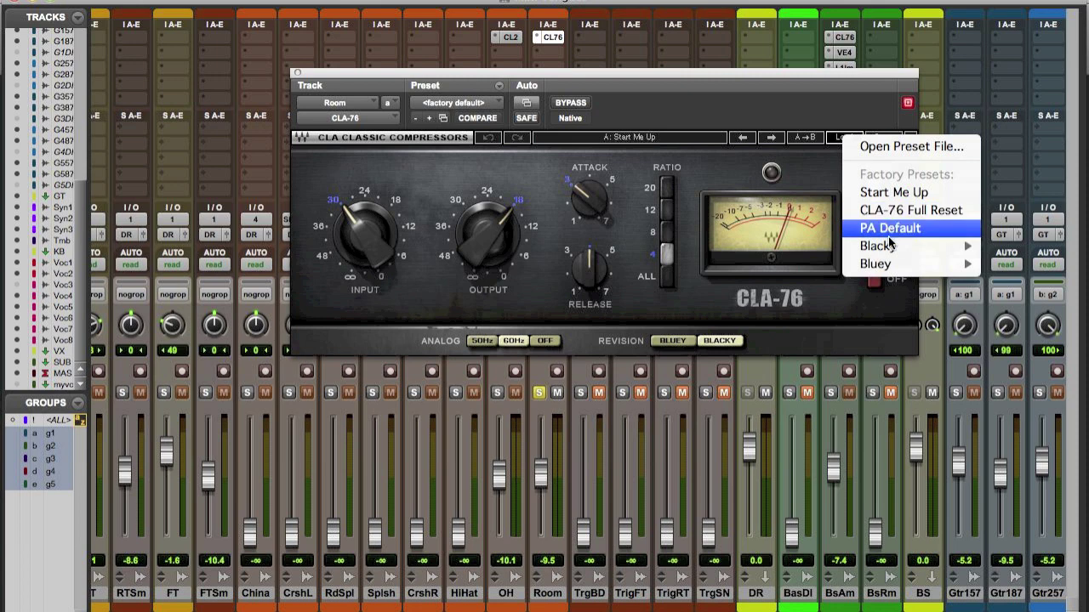
mouse_move(885, 247)
click(787, 317)
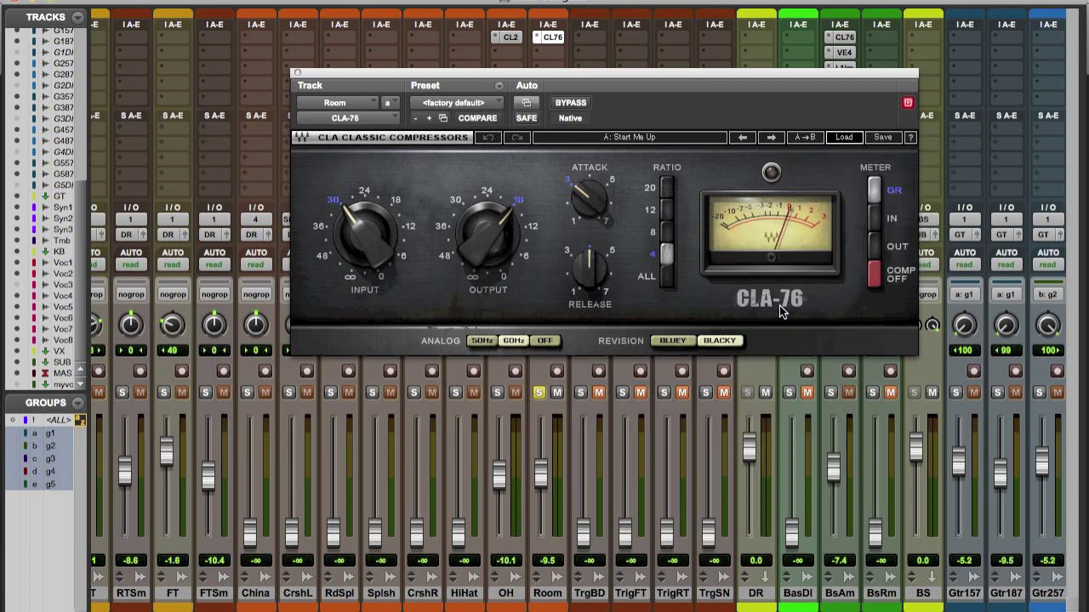
click(538, 393)
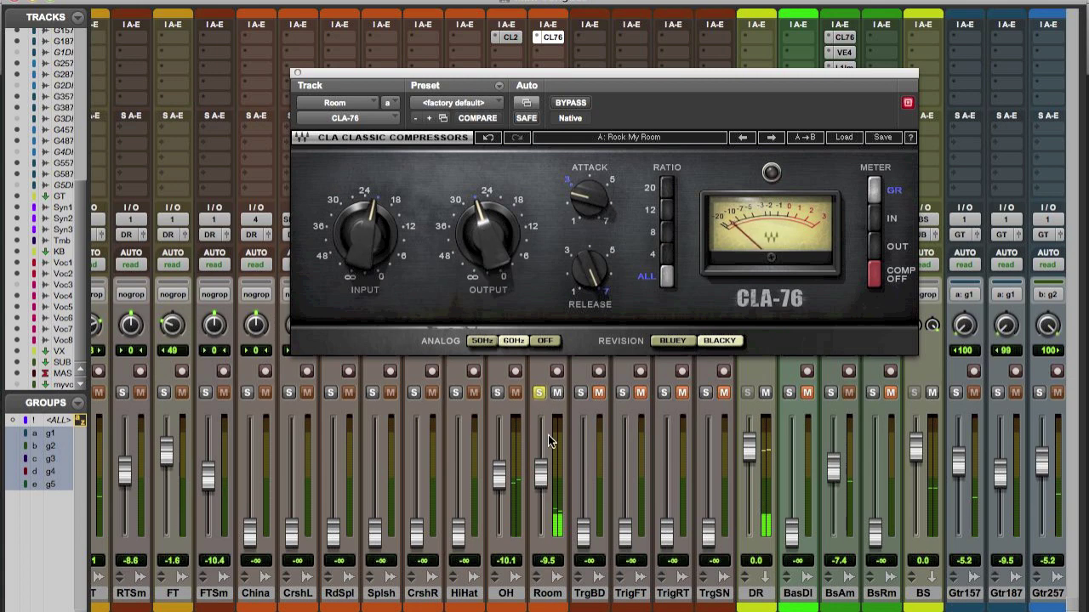
click(538, 393)
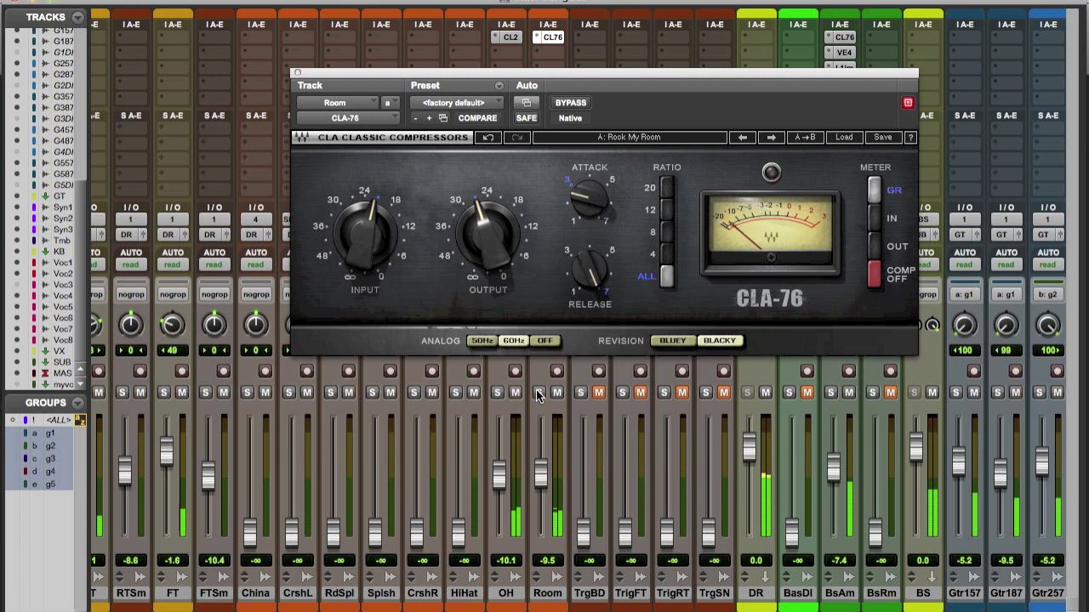
mouse_move(541, 473)
mouse_down()
mouse_move(545, 554)
mouse_move(541, 473)
mouse_up()
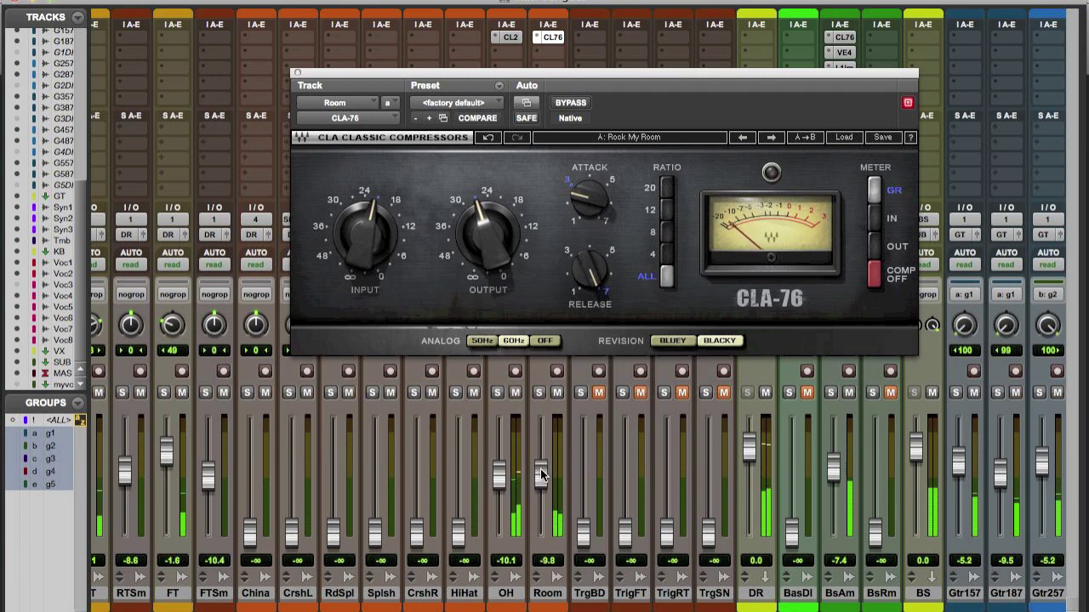
Step: With Room soloed, lower the CLA-76 input to between 30 and 24 and set the attack to about 5, then clear the solo
click(538, 392)
drag(361, 224, 362, 232)
mouse_move(589, 197)
mouse_down()
mouse_move(589, 187)
mouse_move(589, 202)
mouse_up()
click(539, 393)
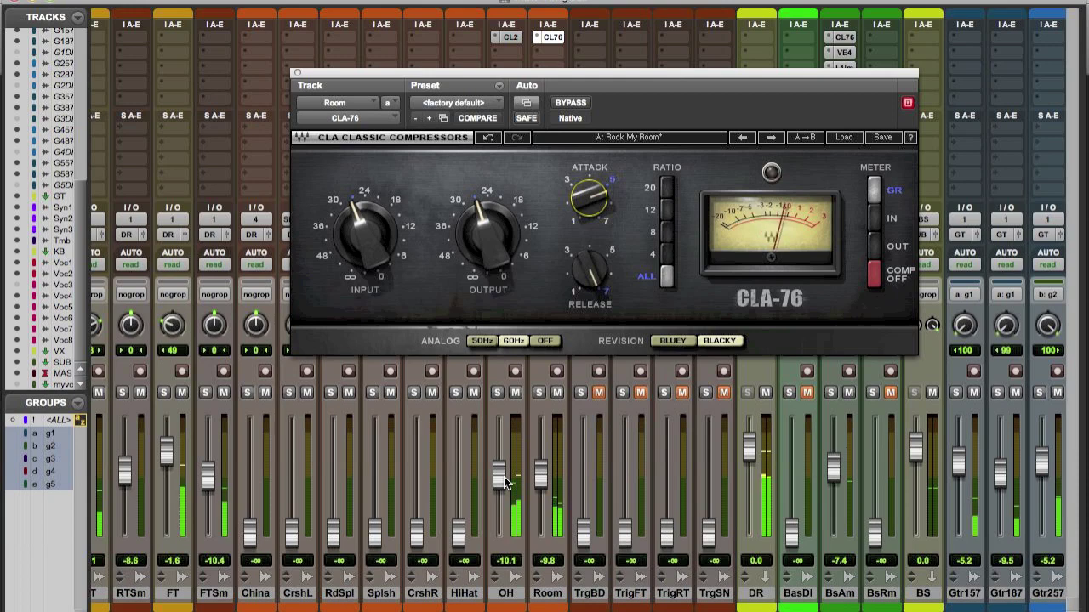
Step: Raise the Room fader to about -8.6 dB, compare the mix with Room muted and unmuted, and close the CLA-76
drag(541, 477, 541, 473)
click(557, 393)
click(557, 393)
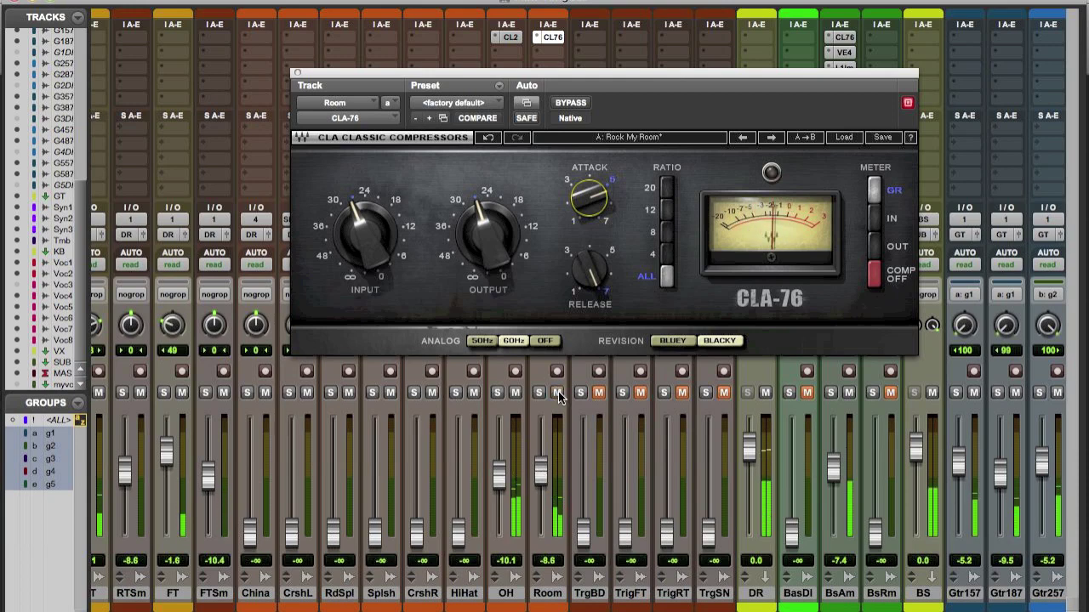
click(297, 72)
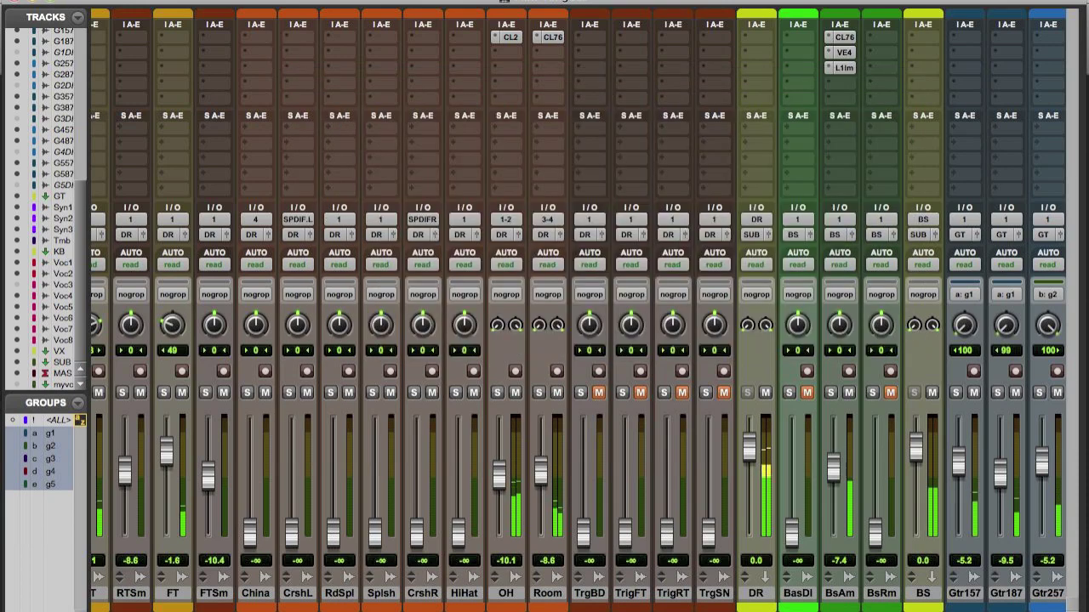
Step: Insert the multichannel CLA-3A (stereo) on the first insert of the DR track
scroll(579, 309, right, 8)
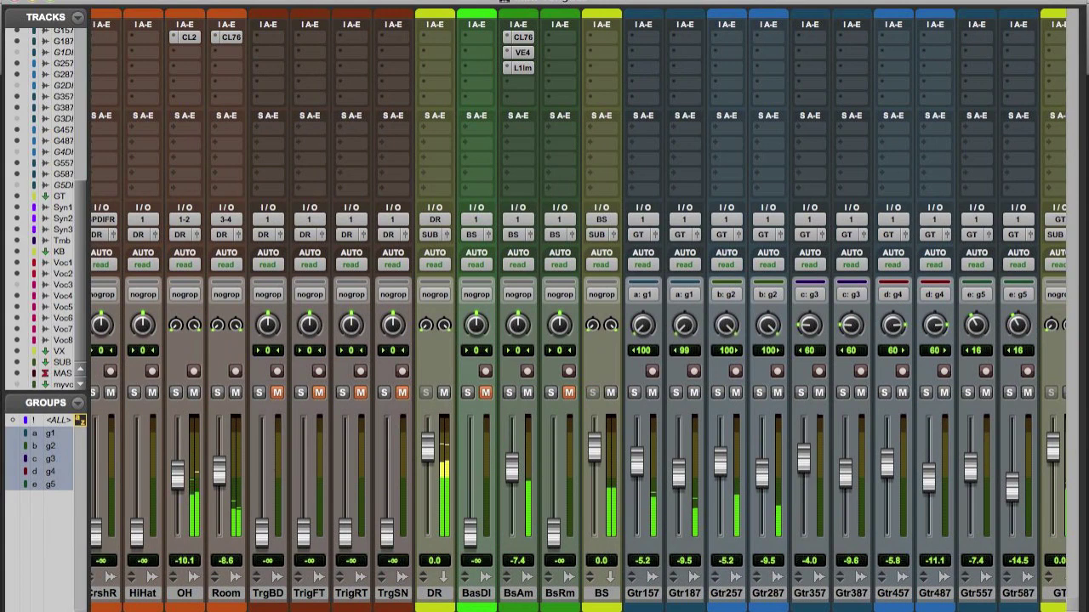
scroll(578, 309, right, 1)
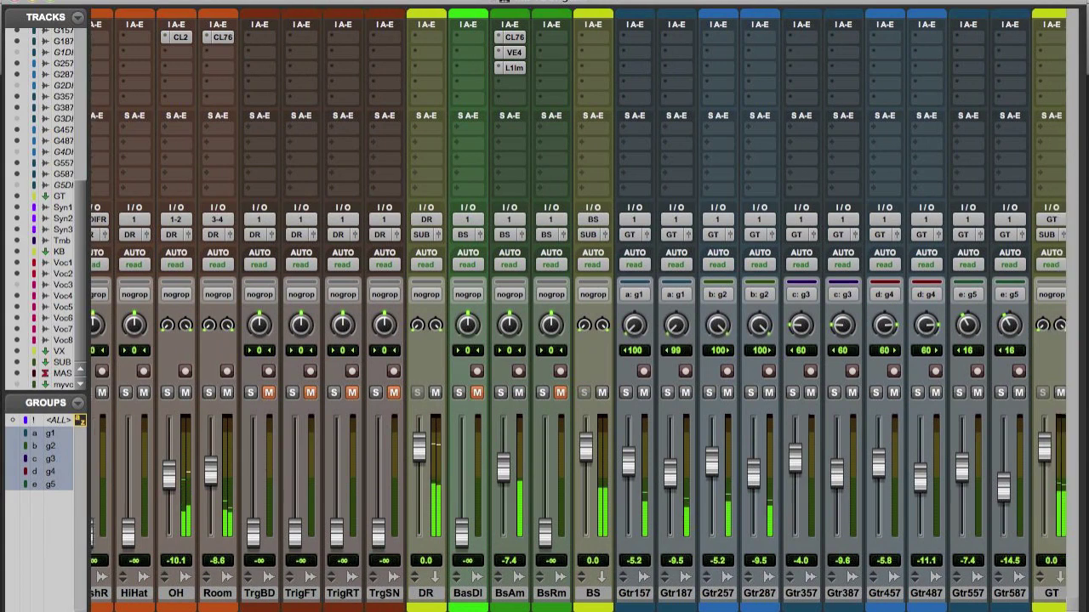
click(431, 38)
mouse_move(557, 61)
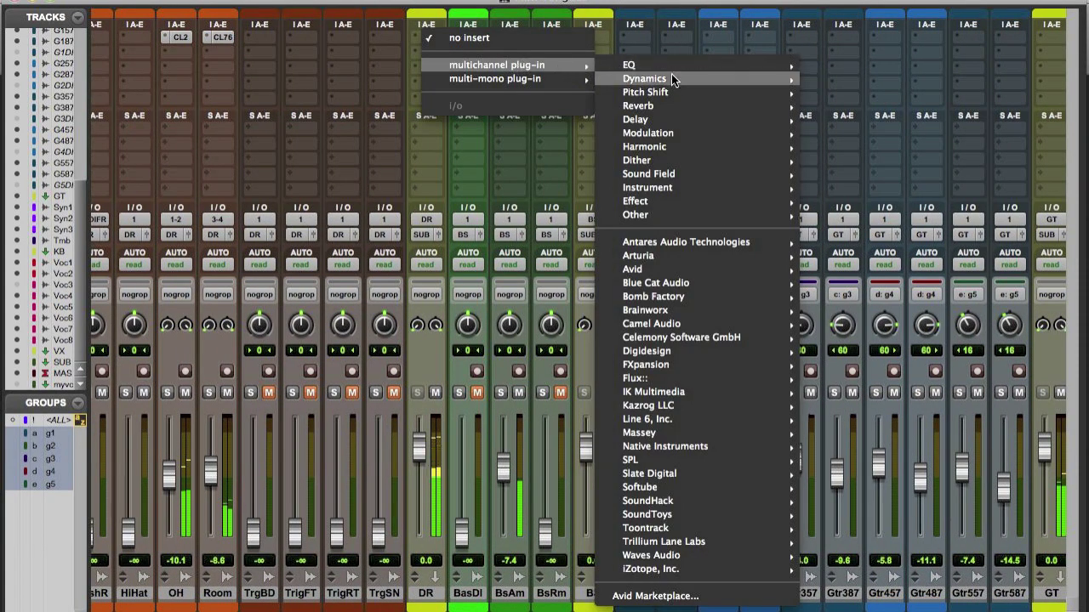
mouse_move(670, 76)
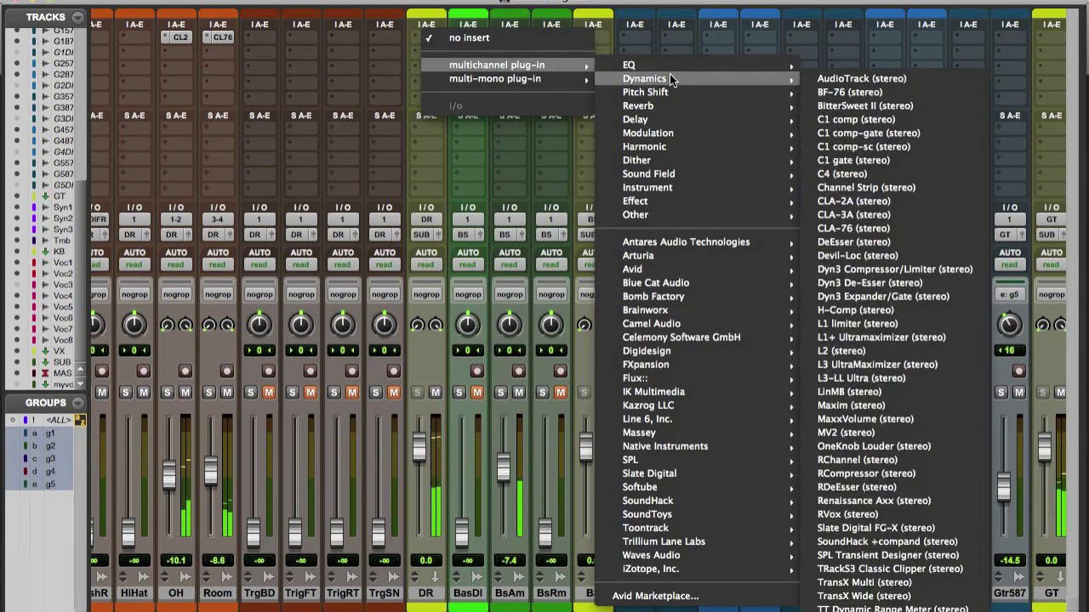
click(883, 216)
Step: Compare the Drum Group and Hard Drum Group presets in DR's CLA-3A, keep Drum Group and switch the compressor to limiter mode
click(667, 148)
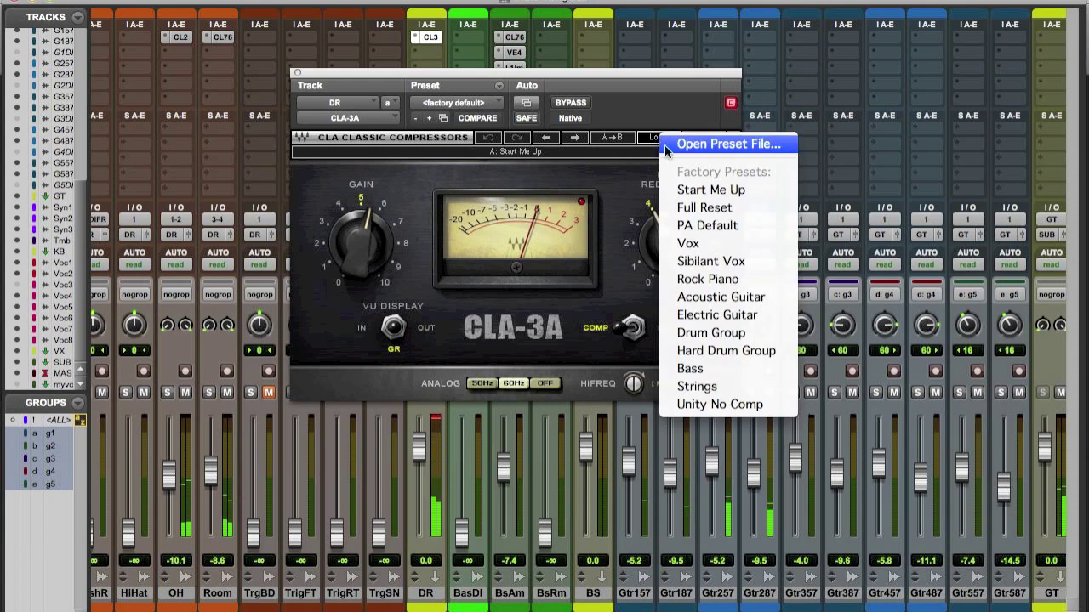
click(743, 332)
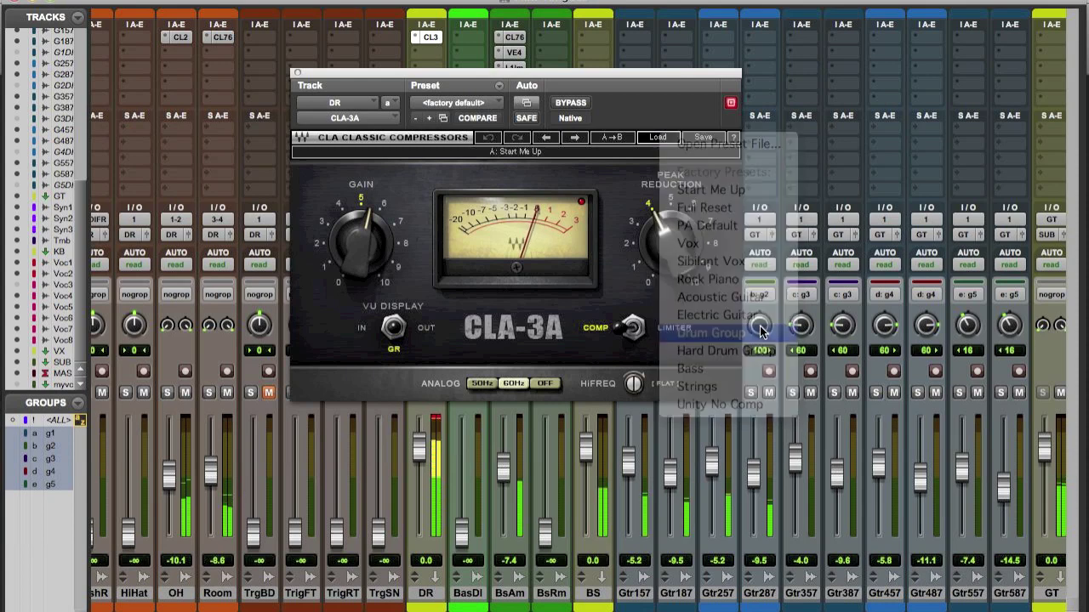
click(662, 138)
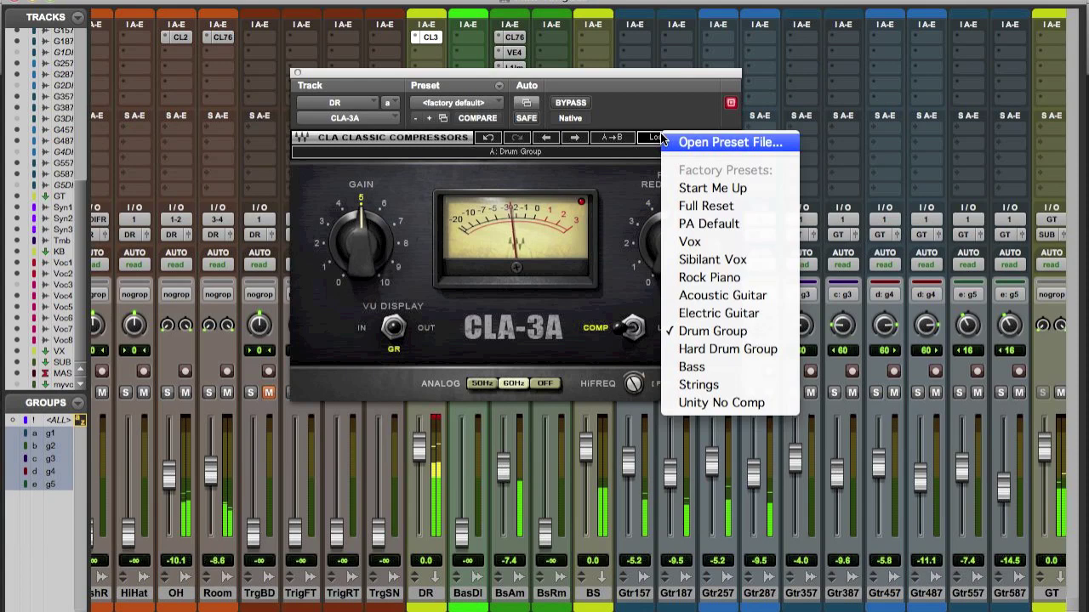
click(733, 347)
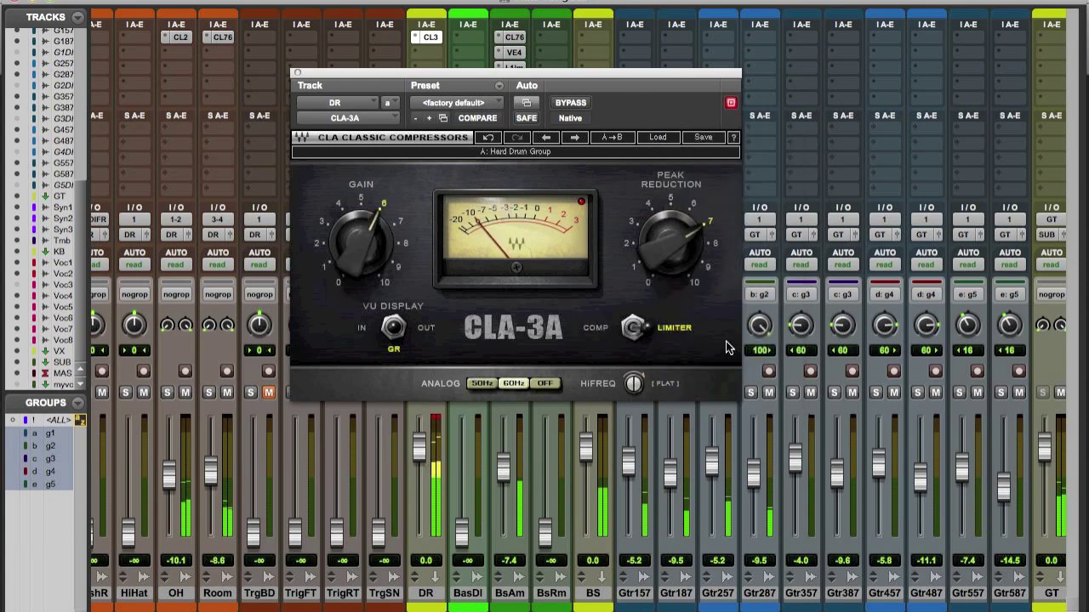
click(547, 139)
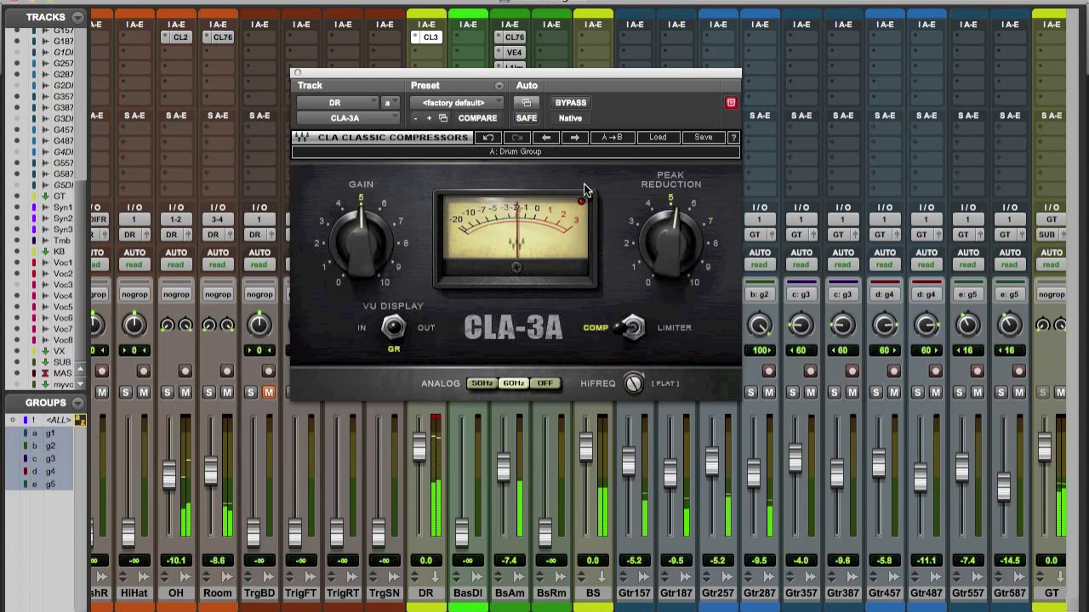
click(633, 329)
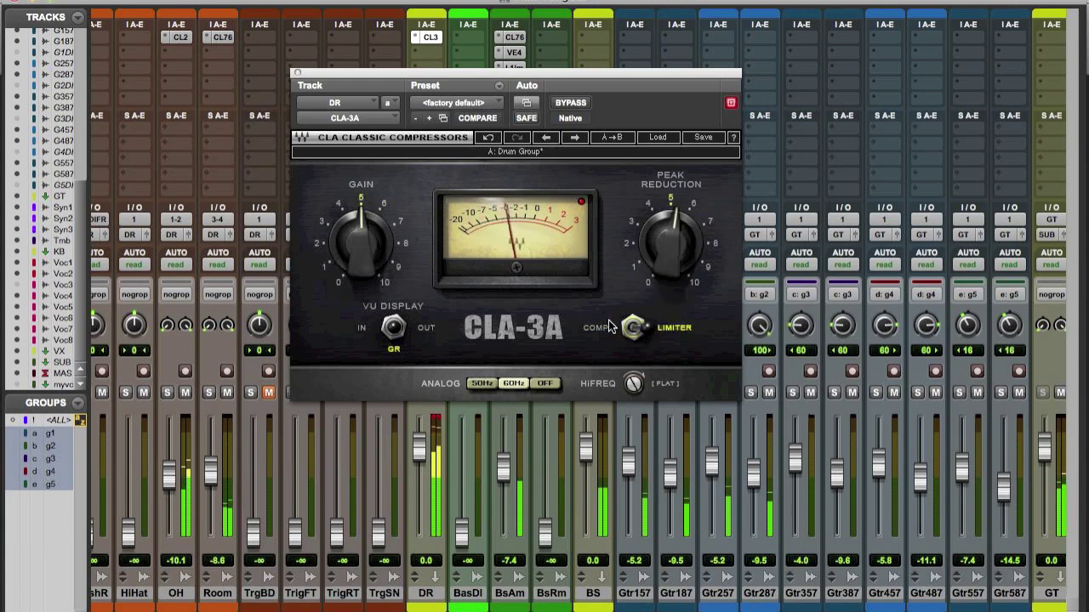
click(296, 73)
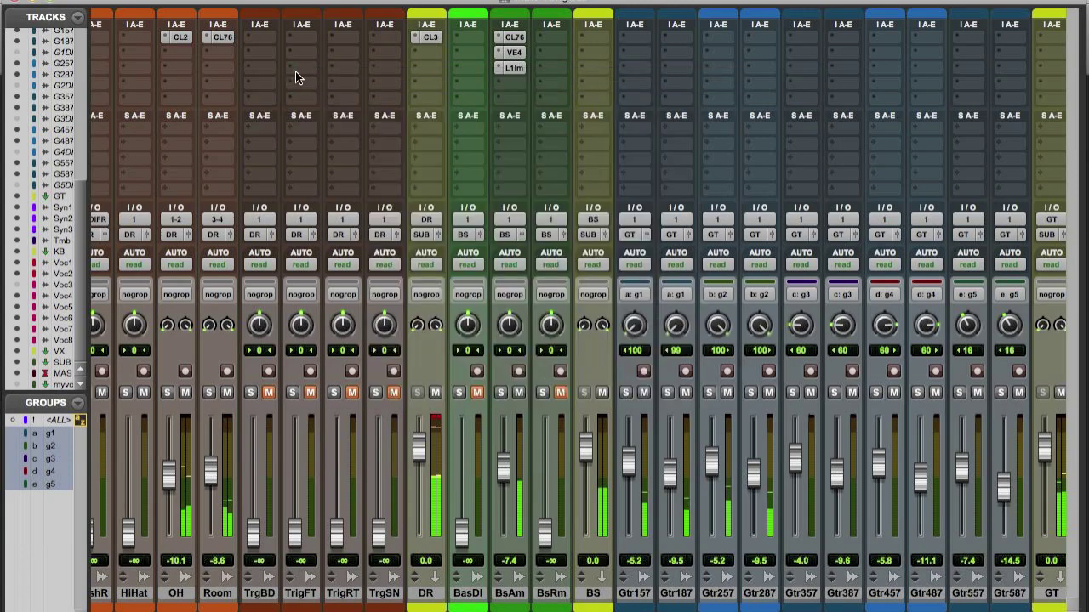
Step: Insert the multichannel Renaissance Axx (stereo) on the first insert of the GT track and lower its threshold
key(super+equal)
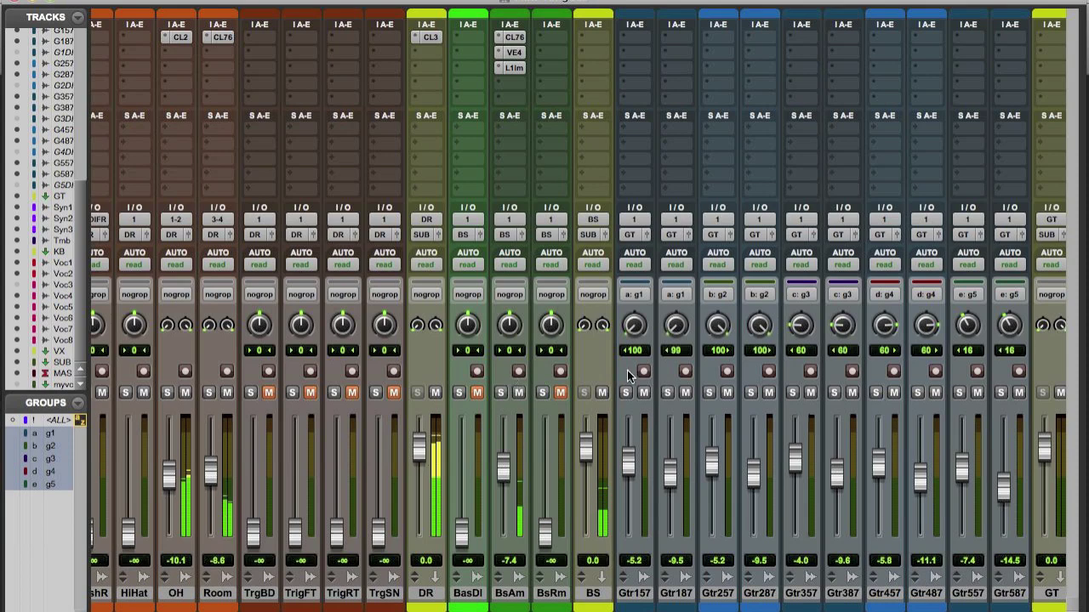
scroll(603, 374, right, 3)
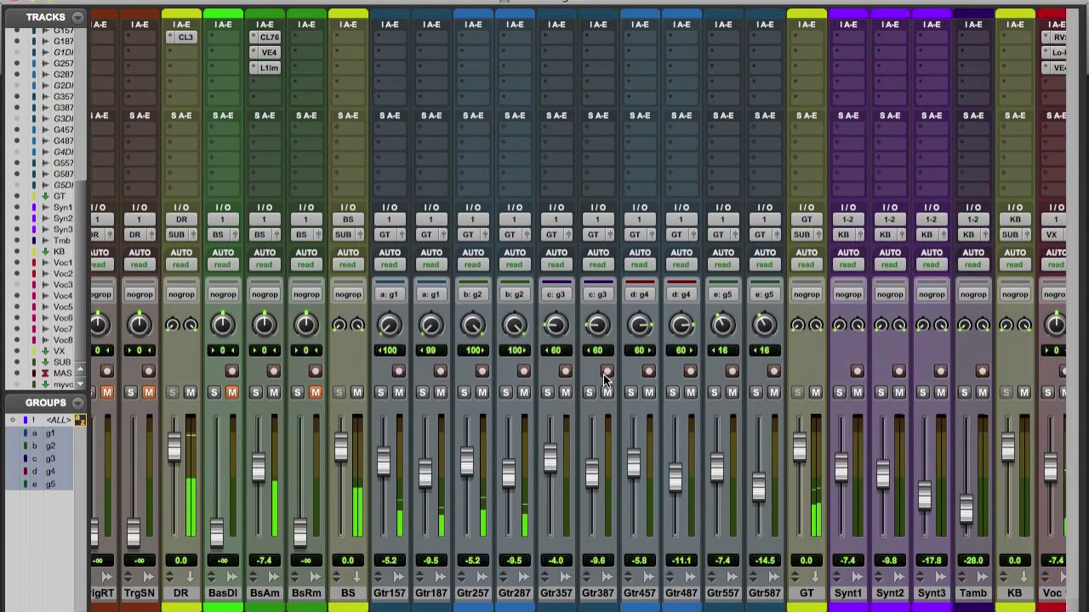
click(805, 37)
mouse_move(848, 65)
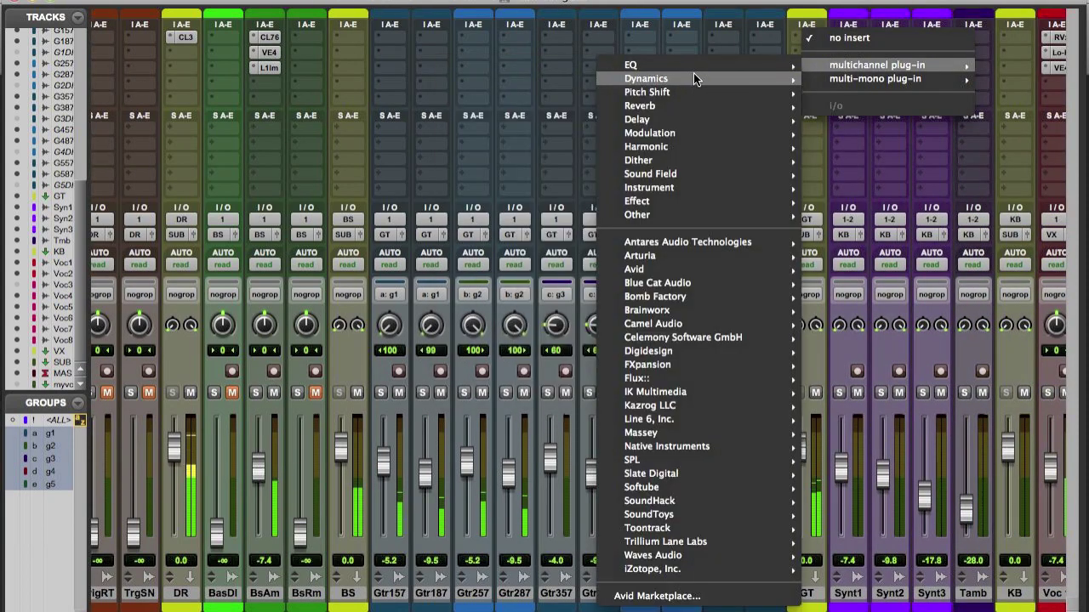
mouse_move(694, 76)
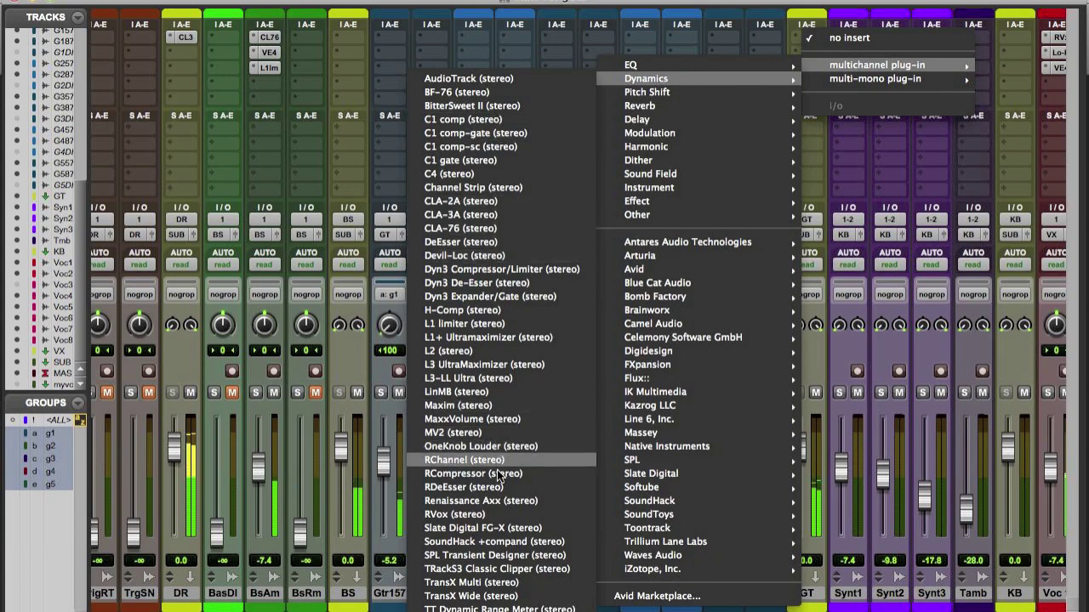
click(504, 500)
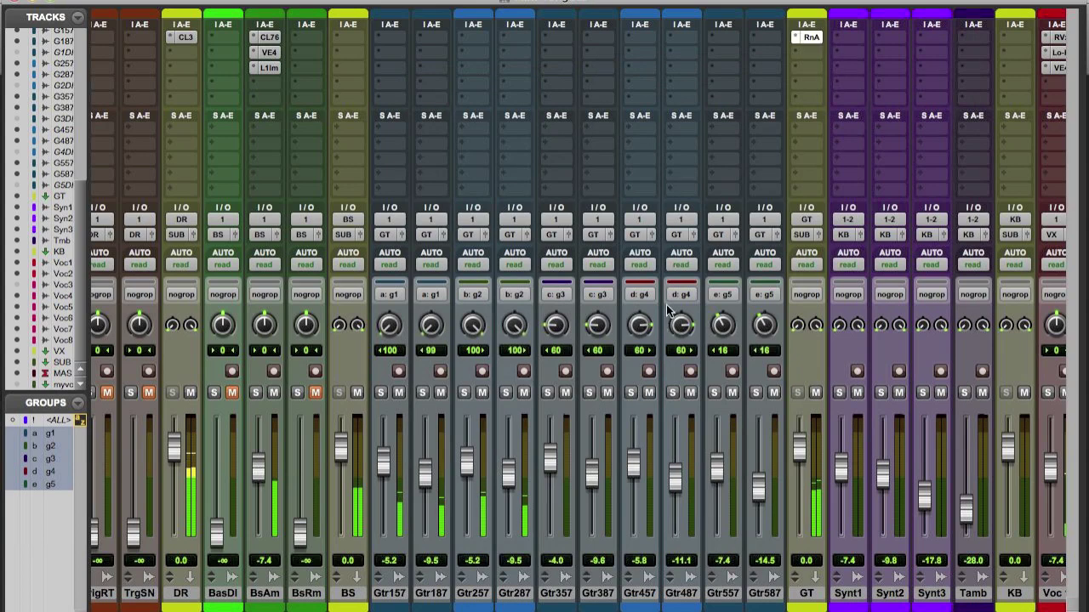
drag(391, 197, 391, 218)
click(297, 72)
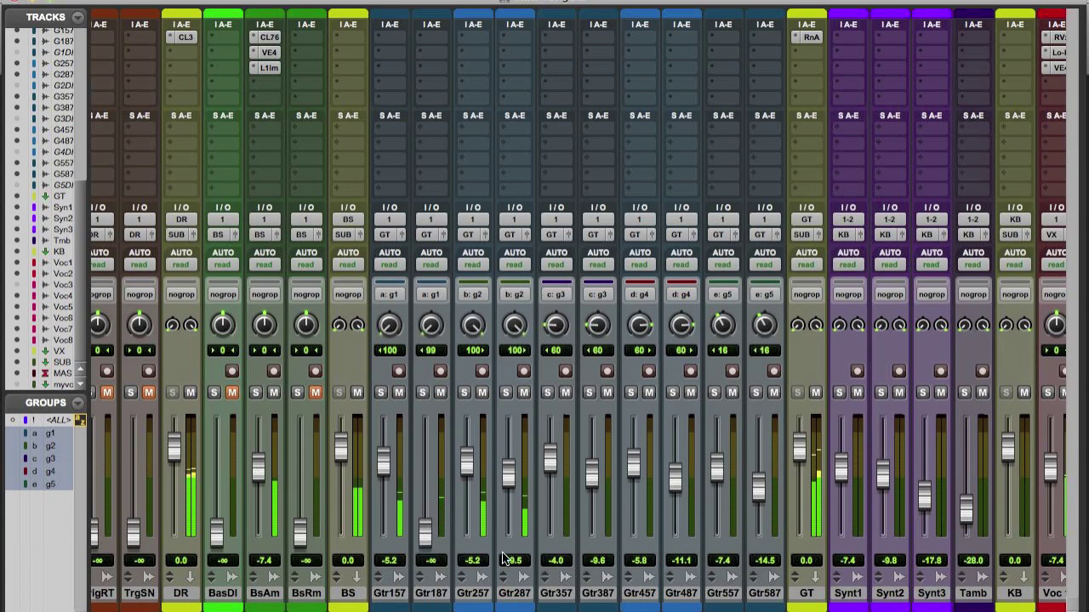
Step: Set the Gtr187 and Gtr287 faders to about -14.1 dB each
mouse_move(515, 485)
mouse_down()
mouse_move(512, 552)
mouse_move(500, 477)
mouse_up()
drag(425, 534, 430, 489)
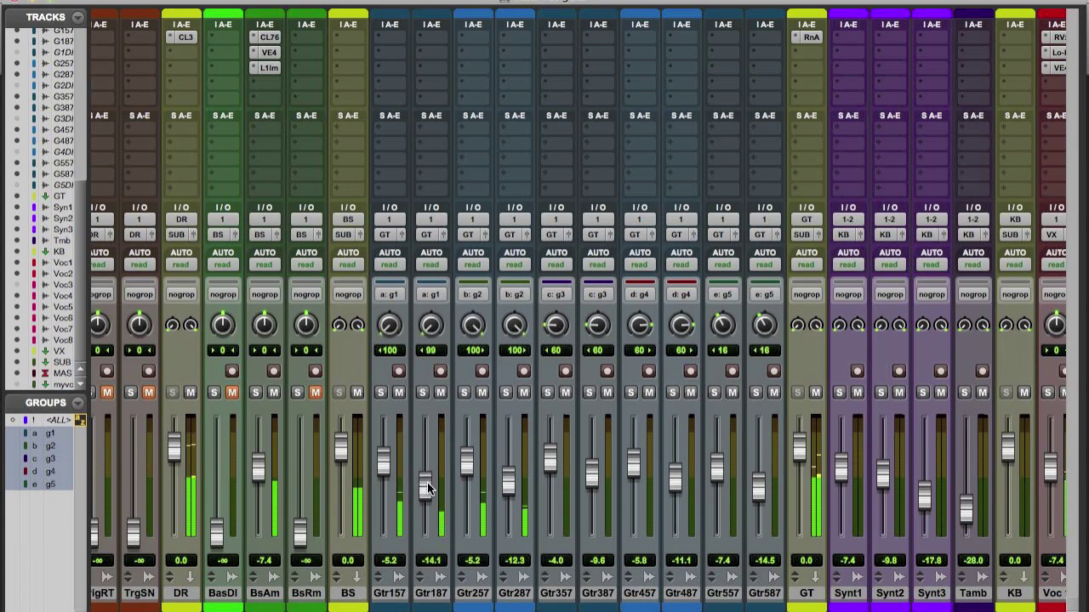
drag(510, 484, 513, 490)
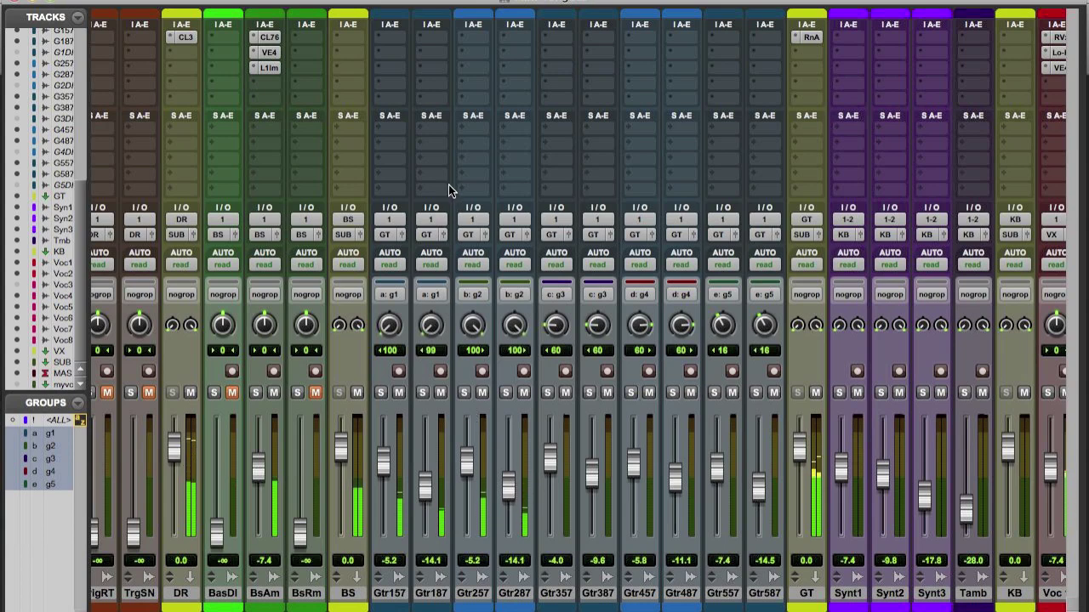
Step: Insert the multichannel VEQ4 (stereo) on GT's second insert, after the Renaissance Axx
click(388, 39)
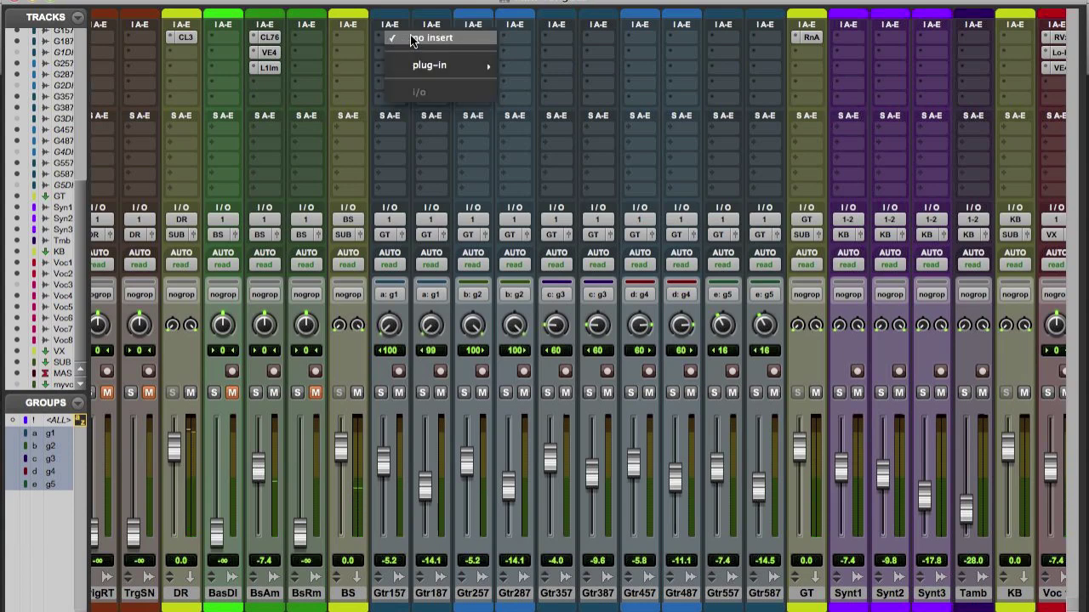
click(478, 3)
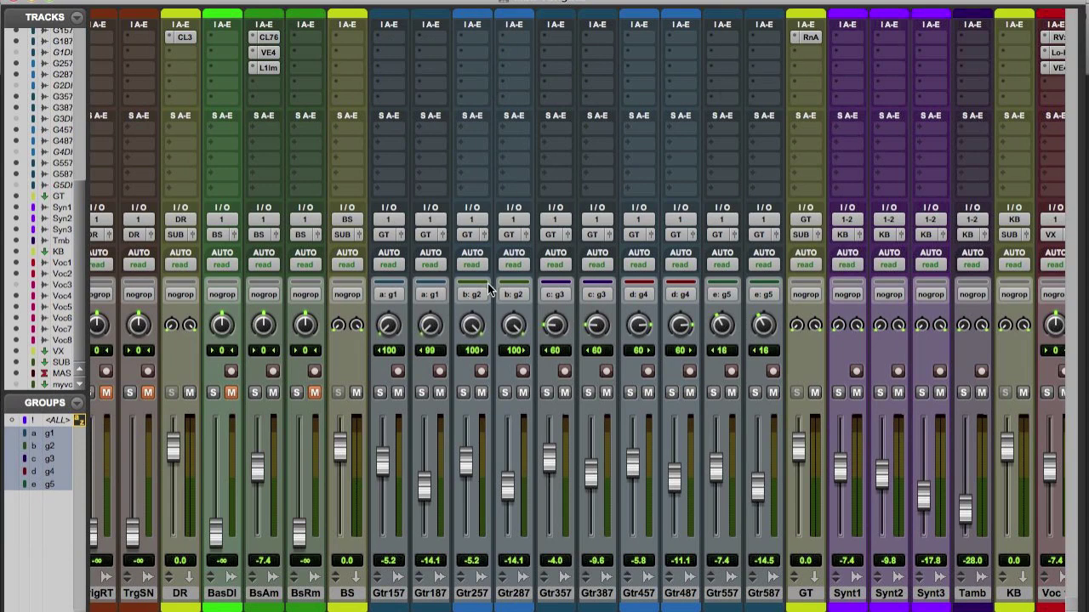
click(798, 54)
mouse_move(685, 80)
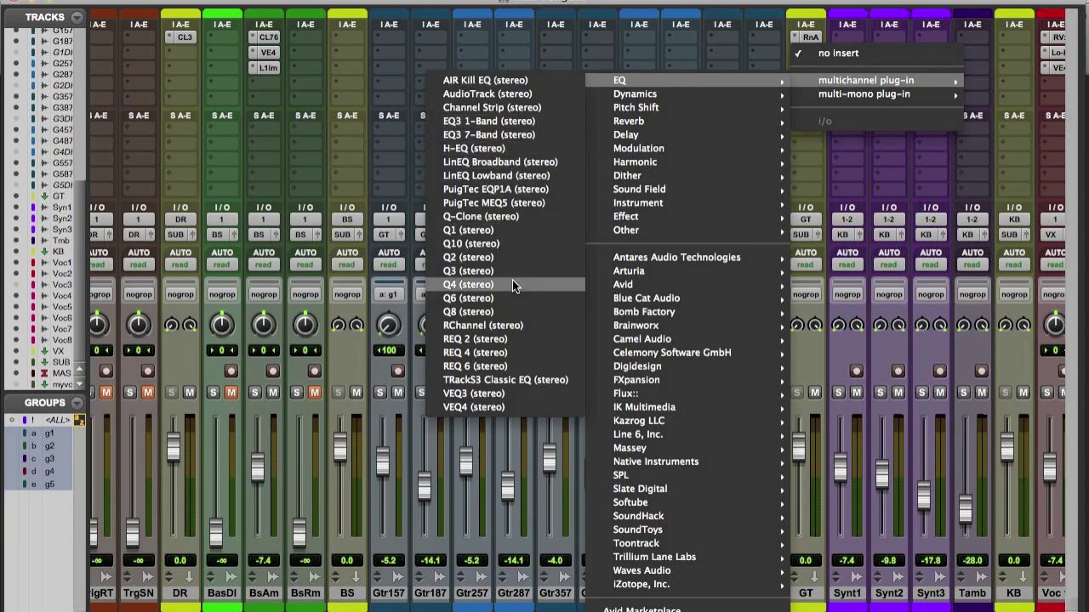
click(506, 409)
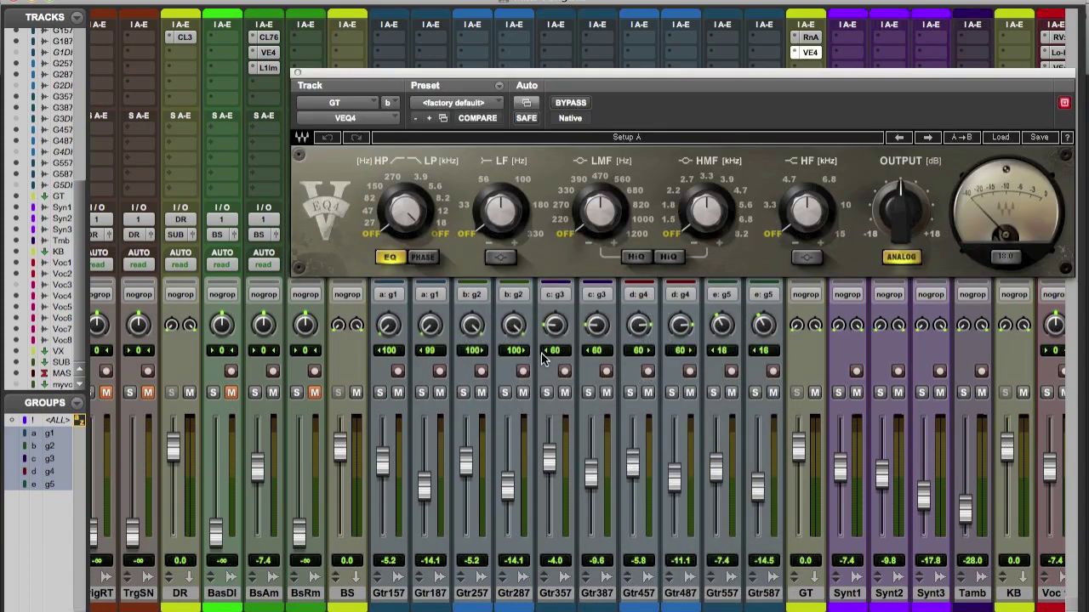
Step: Shape GT with the VEQ4 by cutting LMF at 330 Hz, boosting HMF at 2.2 kHz and filtering at 82 Hz and 12 kHz
key(space)
click(567, 191)
drag(620, 221, 620, 254)
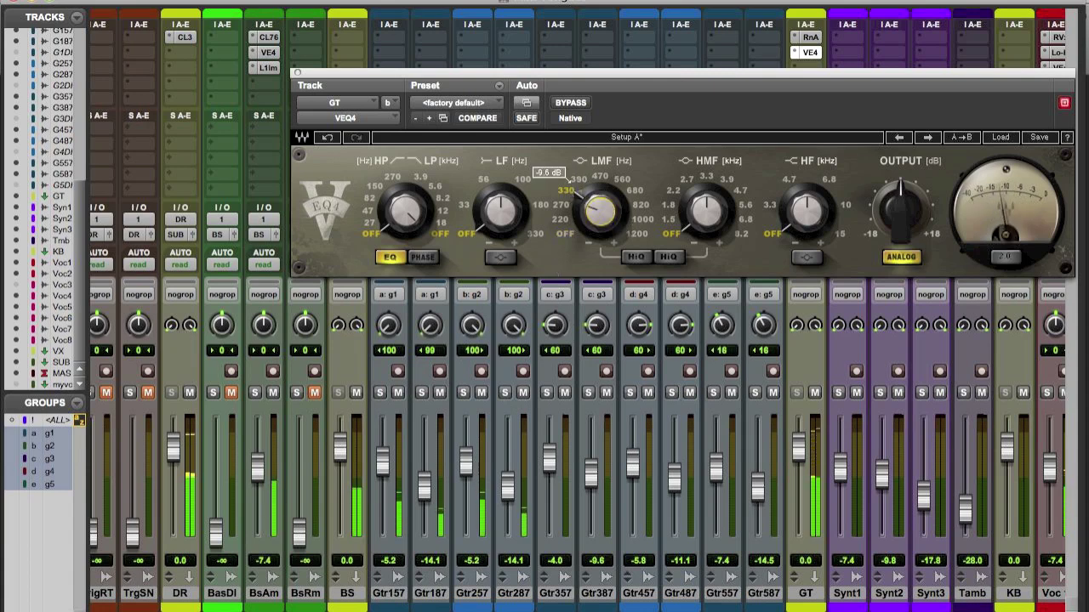
drag(619, 242, 619, 239)
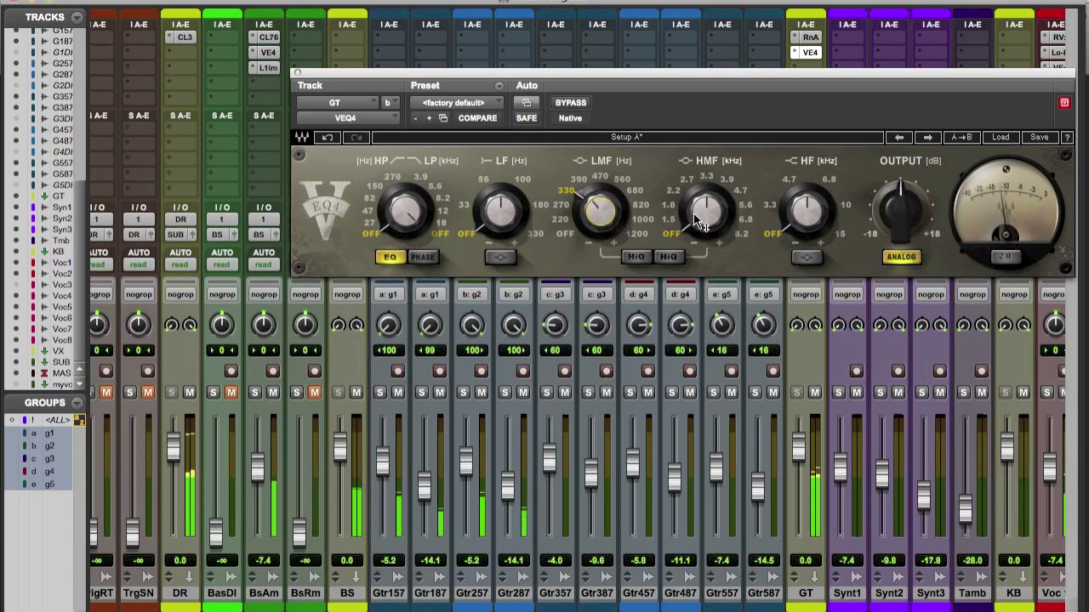
mouse_move(684, 178)
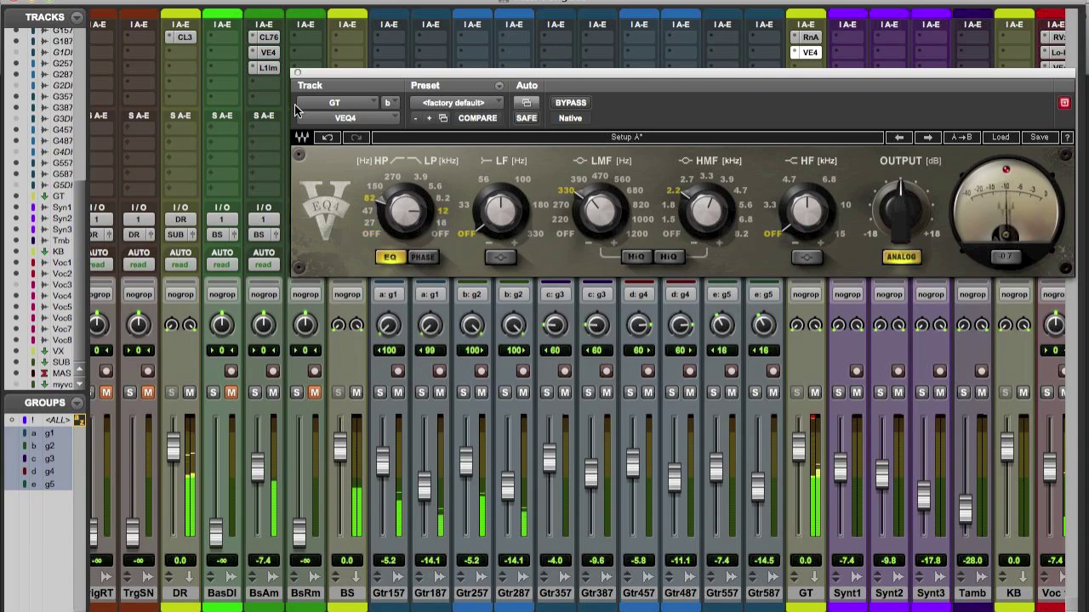
click(296, 73)
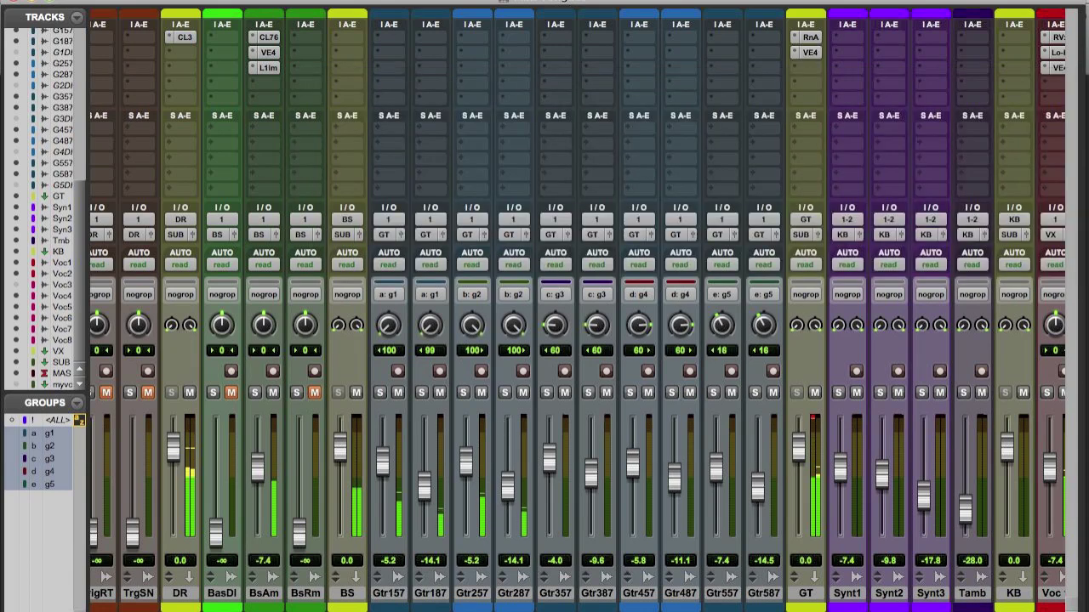
scroll(578, 309, left, 8)
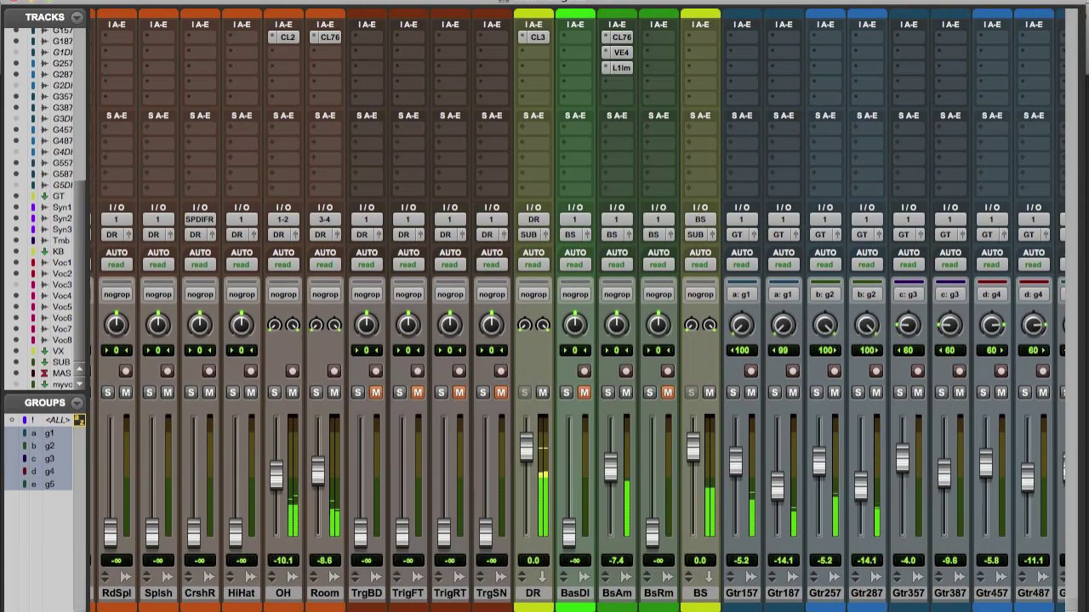
scroll(133, 527, left, 11)
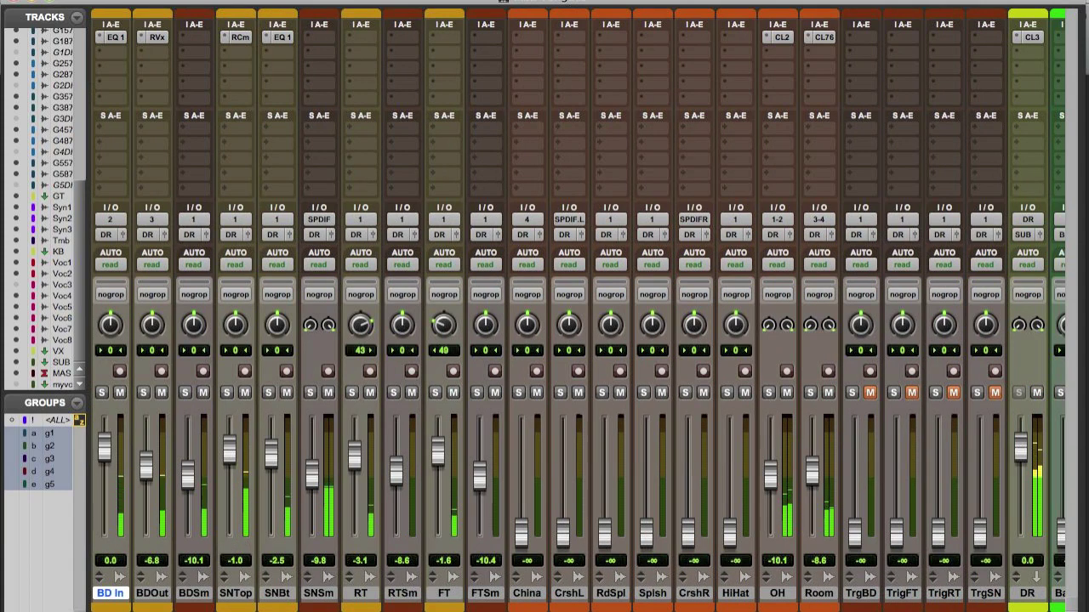
scroll(579, 310, right, 5)
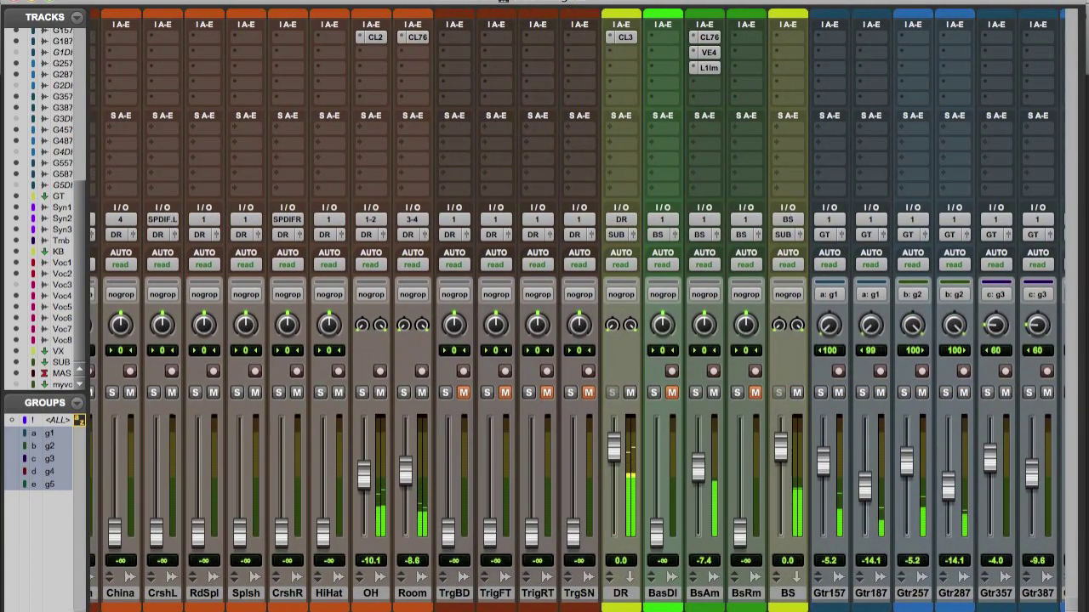
Step: Select and solo all the drum tracks from BD In through TrgSN
scroll(345, 606, left, 3)
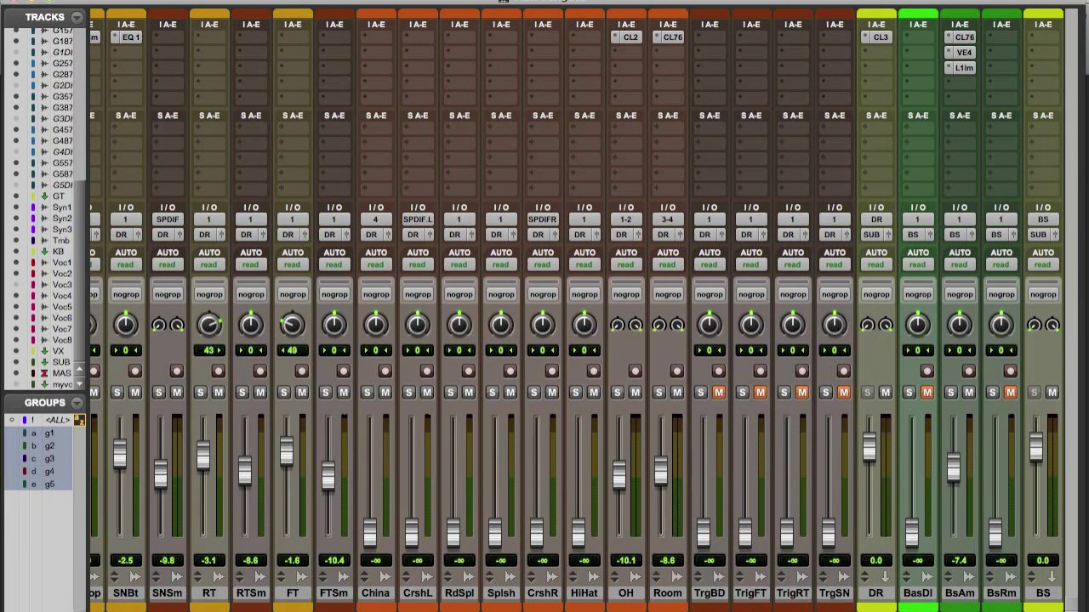
scroll(273, 600, left, 2)
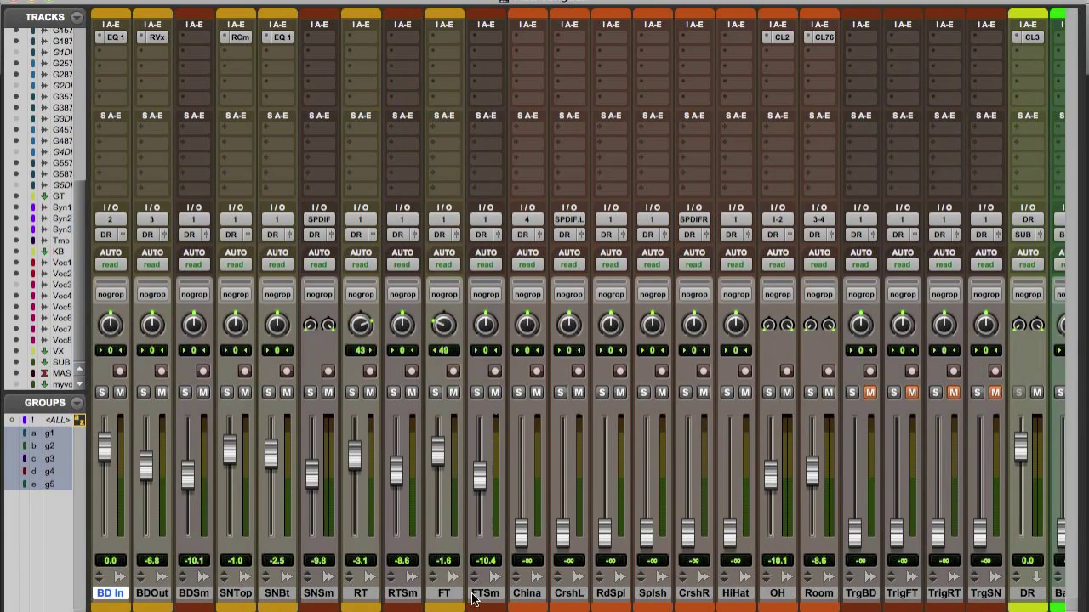
alt+click(728, 393)
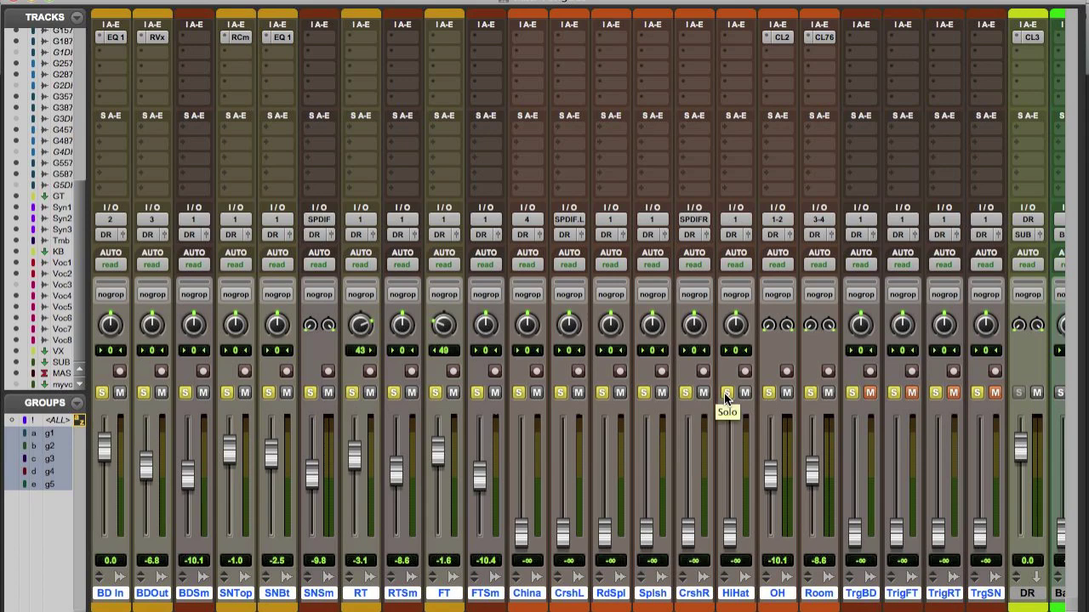
Step: Insert the stereo PAZ- Frequency analyzer on the DR bus, directly after the CL3 insert
click(1033, 54)
mouse_move(1004, 82)
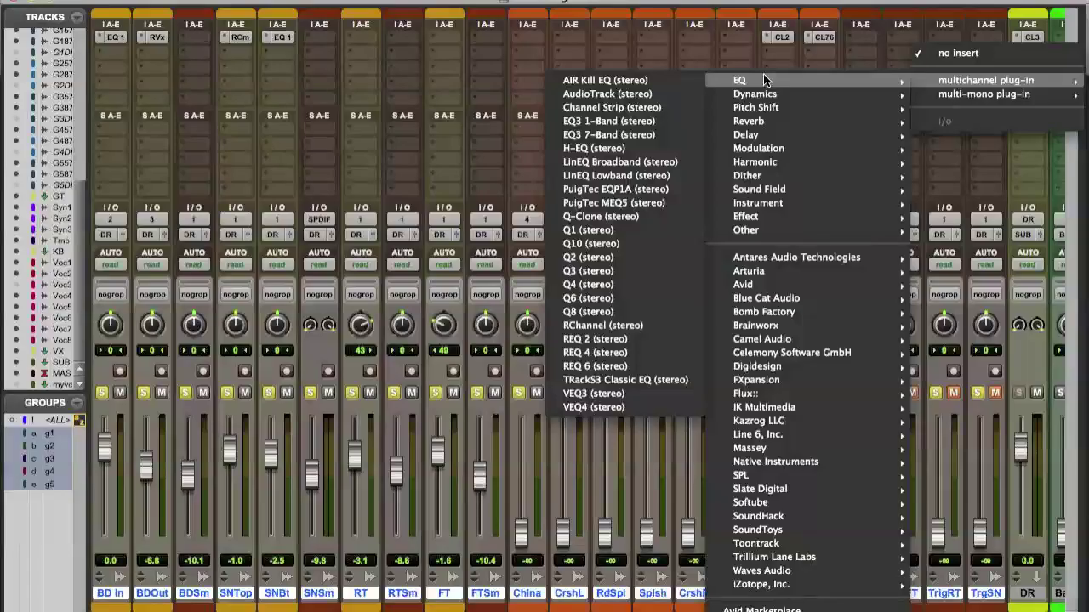
mouse_move(777, 184)
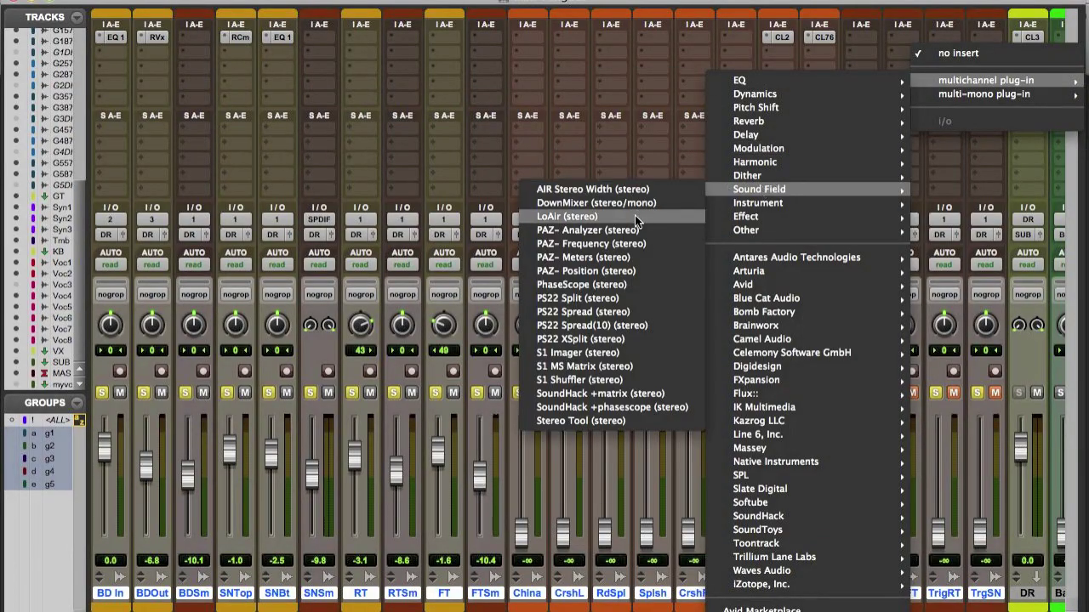
click(629, 243)
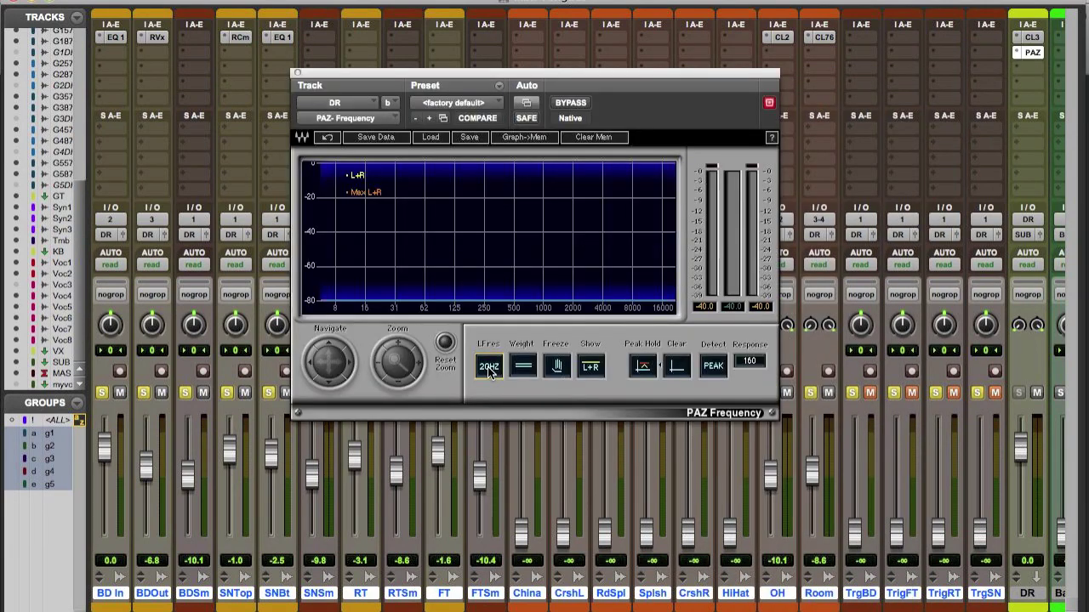
Step: Play the drums through the analyzer, mute BD In, BDOut and BDSm, and stop playback
key(space)
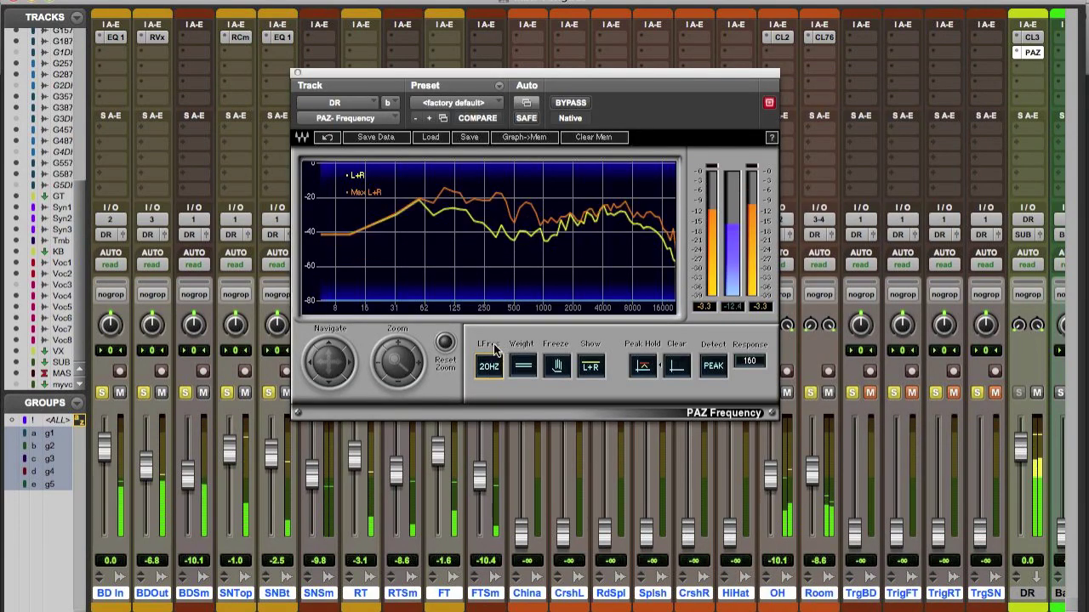
click(119, 393)
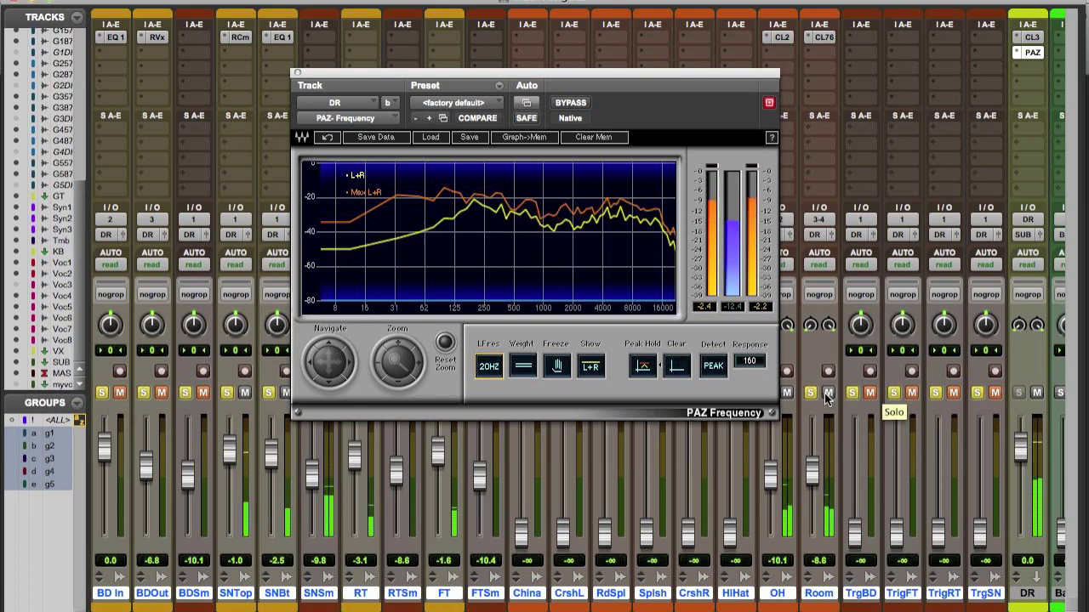
key(space)
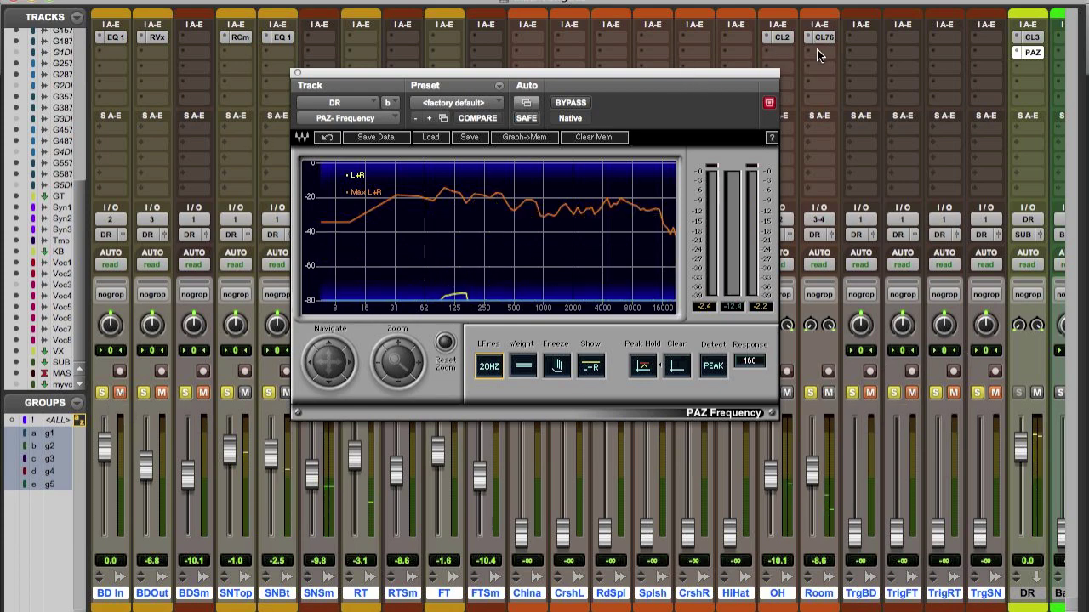
Step: Insert a stereo EQ3 1-Band on the Room track, directly after the CL76 insert
click(810, 51)
mouse_move(855, 80)
mouse_move(690, 81)
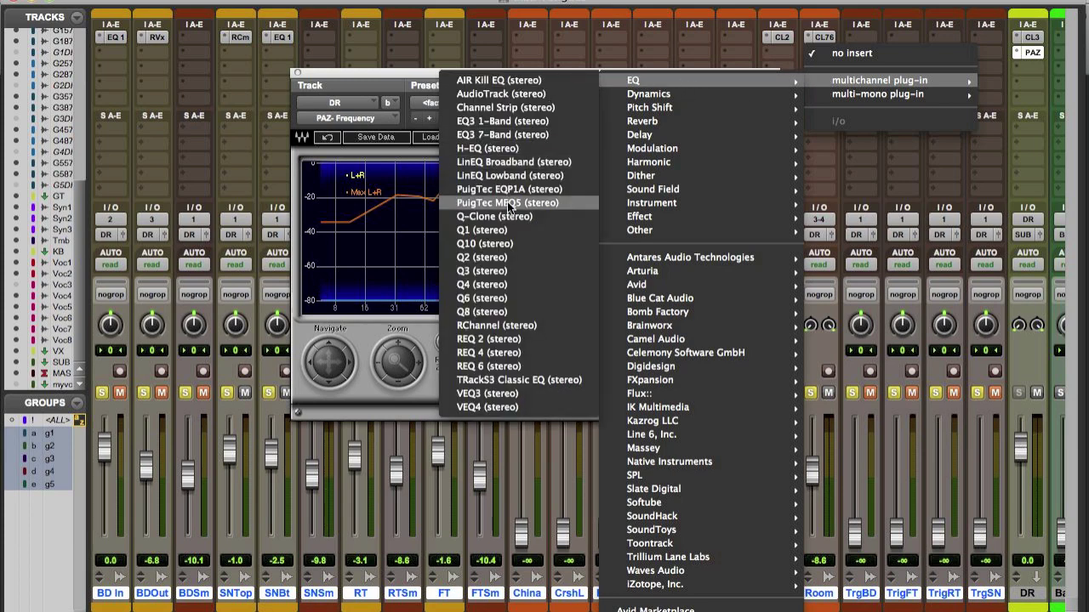
click(513, 122)
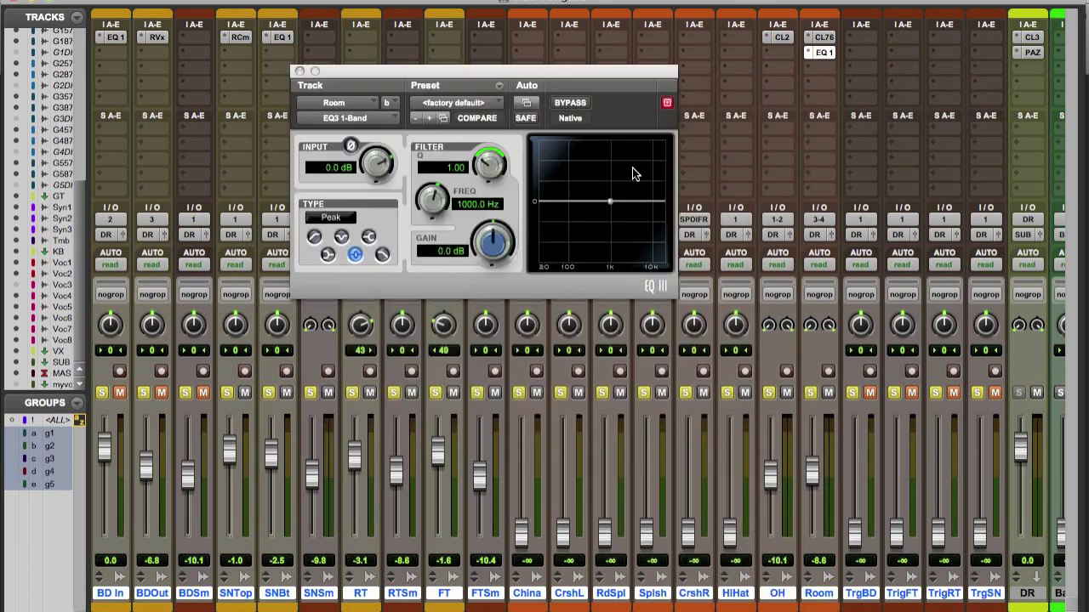
Step: Solo only the Room track and examine its frequency spectrum in the DR bus analyzer during playback
click(809, 392)
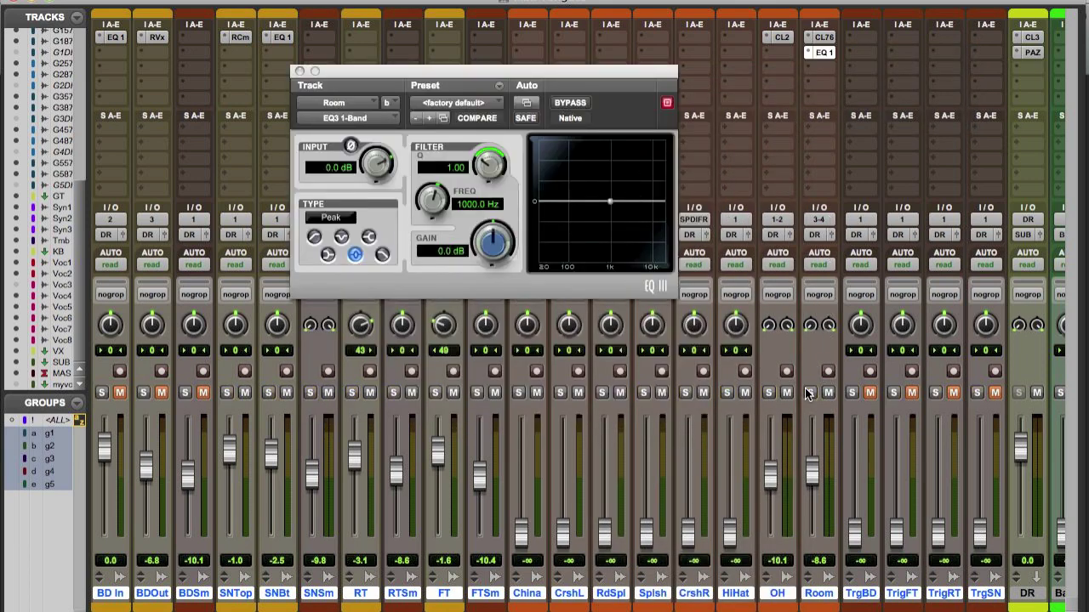
click(1032, 53)
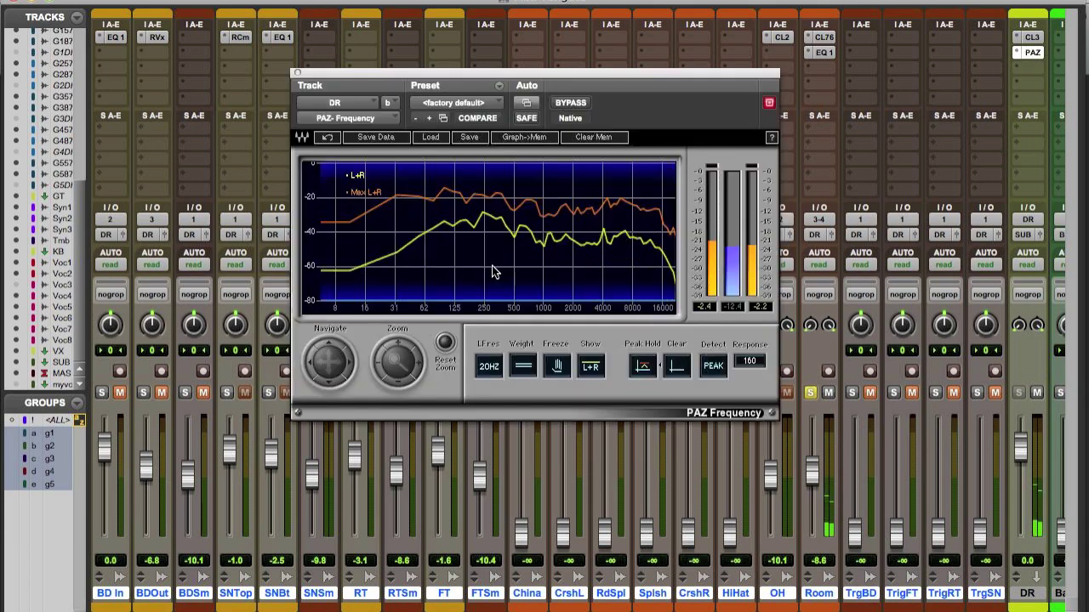
Step: Set the Room track's EQ to a 24 dB/oct High-Pass filter at 200 Hz and compare it with bypass
click(818, 56)
click(819, 55)
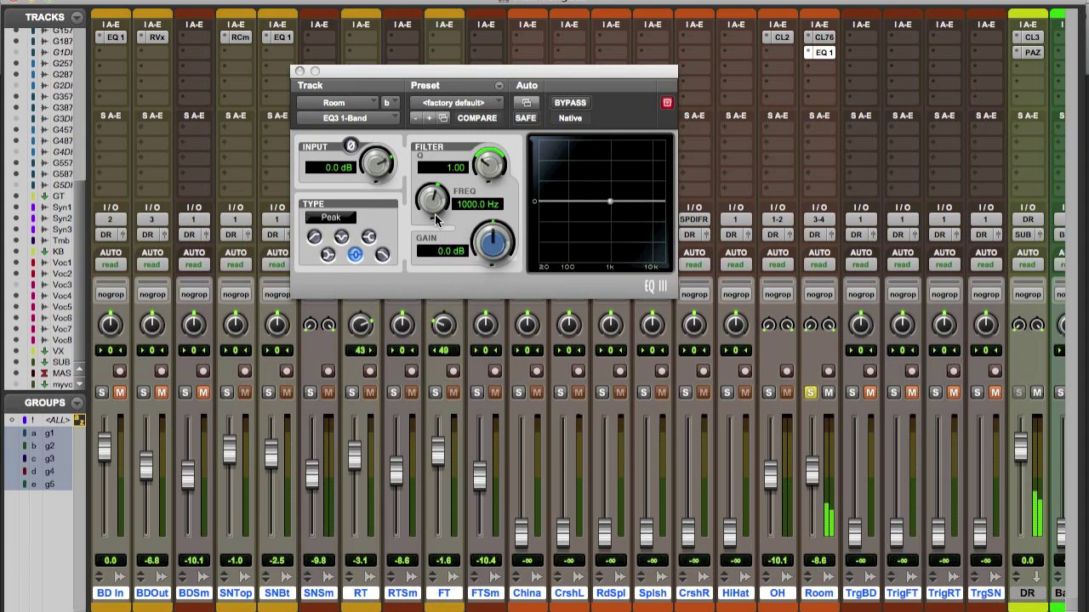
click(314, 237)
drag(431, 201, 414, 276)
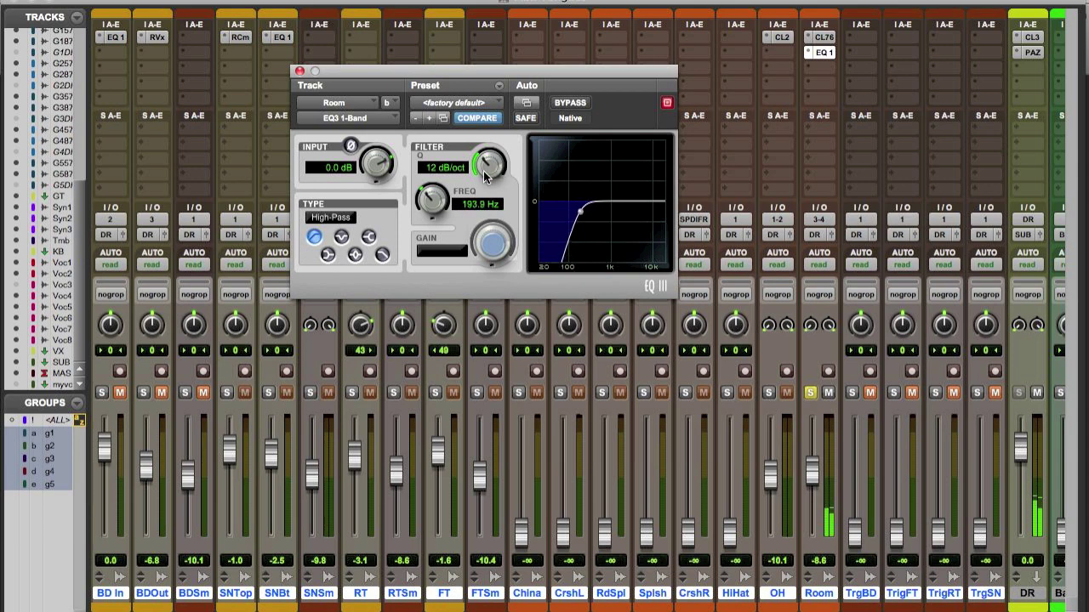
drag(487, 177, 477, 22)
click(466, 207)
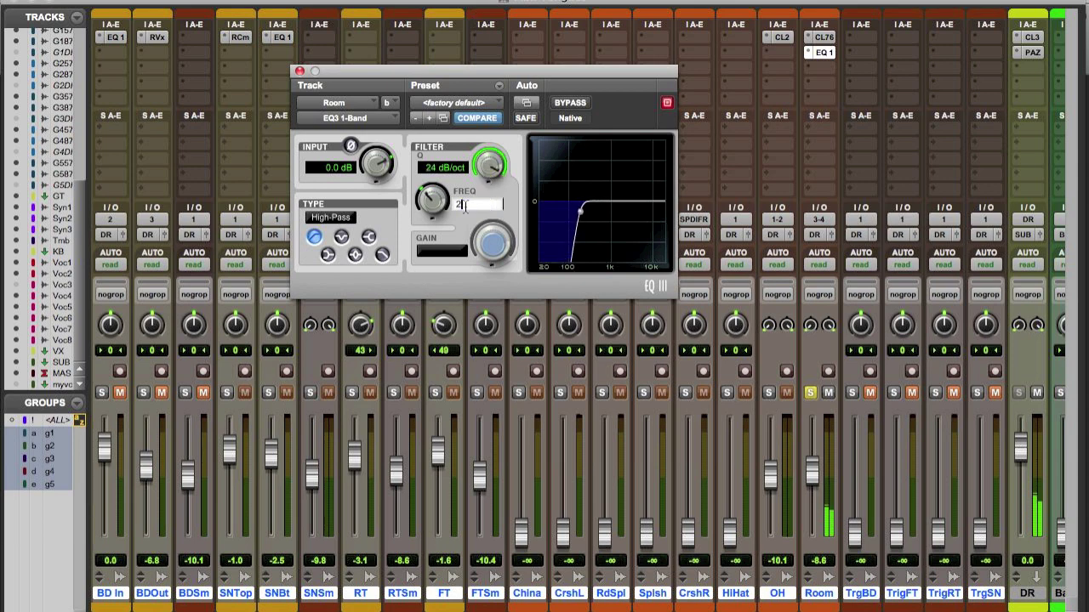
click(570, 103)
click(577, 103)
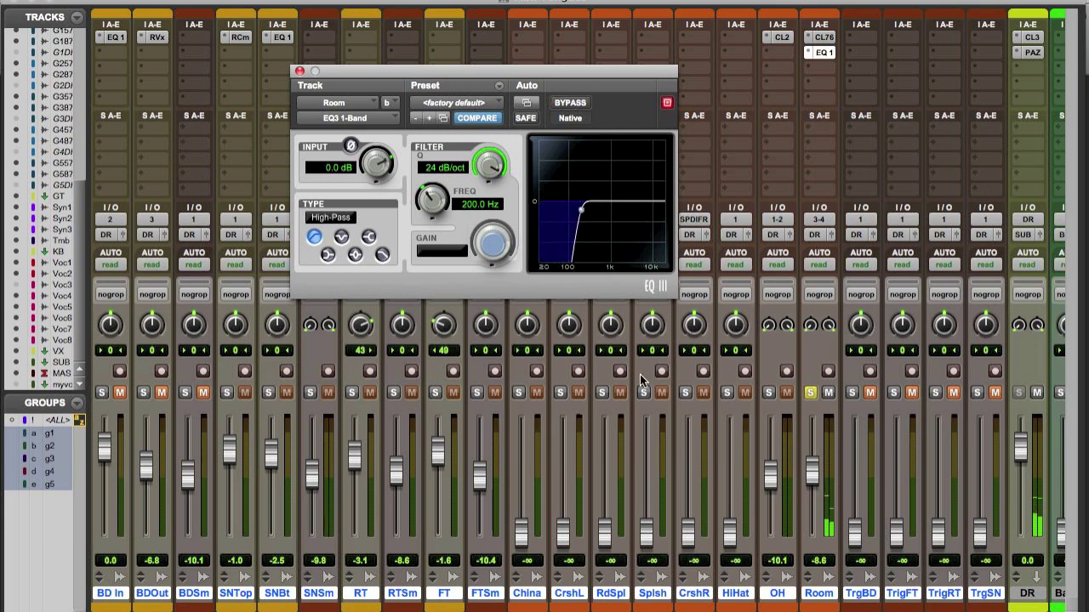
Step: Solo and unmute BD In, BDOut and BDSm alongside Room, and compare the Room EQ active and bypassed
click(98, 396)
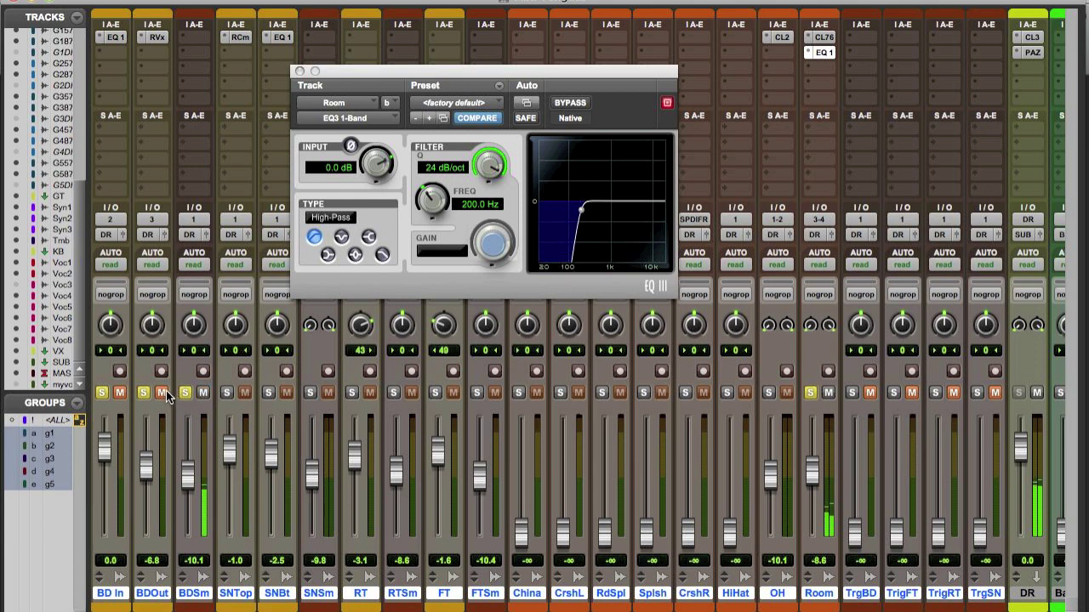
click(567, 103)
click(566, 104)
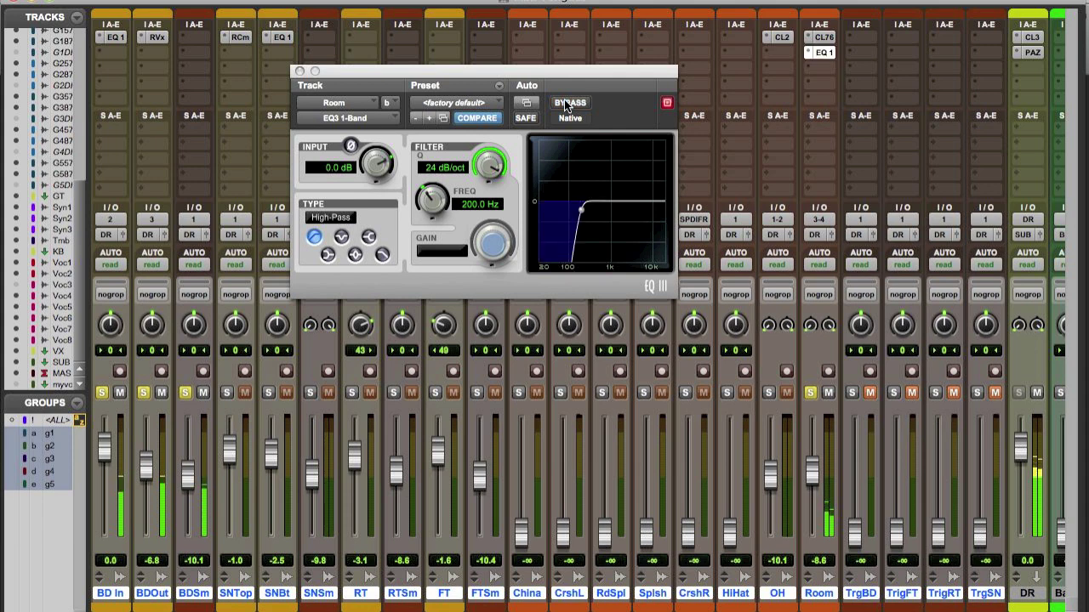
click(566, 104)
click(566, 104)
Step: Audition the bass drums with OH soloed instead of Room, and clear the solos and temporary mutes on the drum tracks
click(810, 394)
click(769, 394)
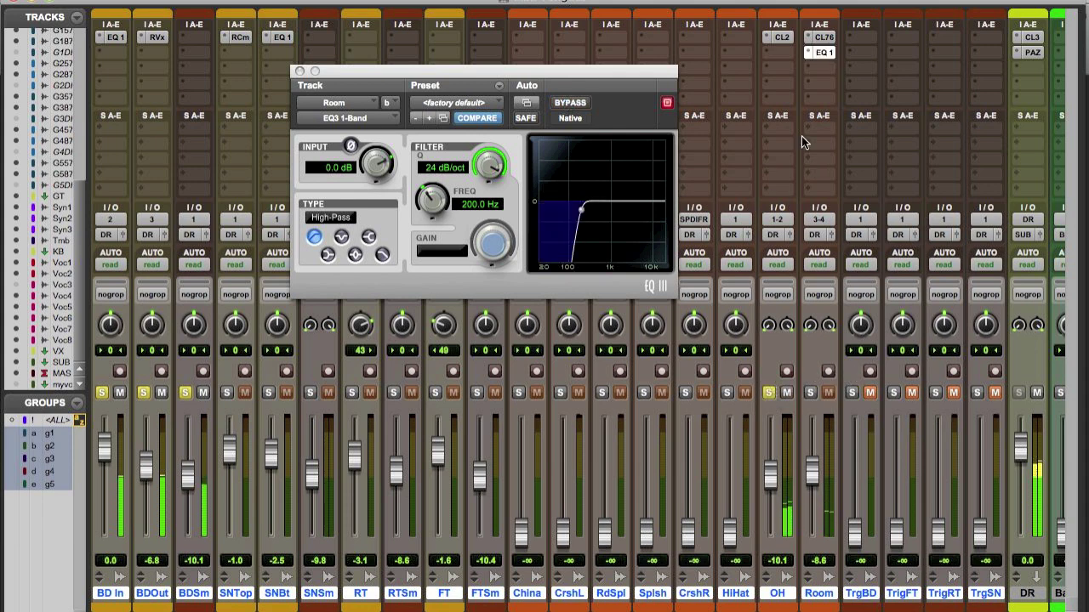
alt+click(768, 394)
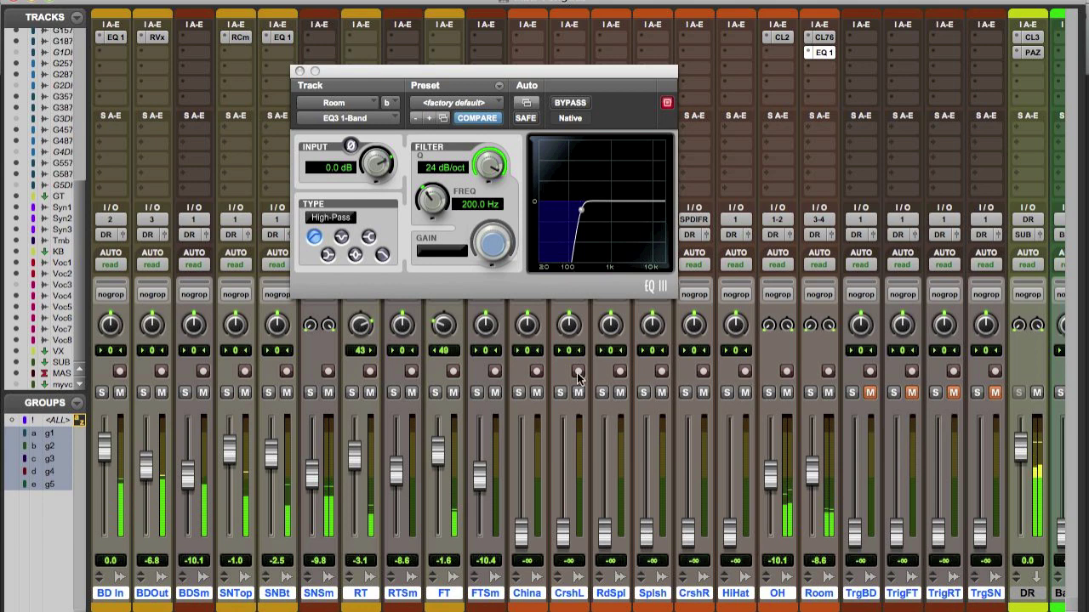
Step: Raise the BDOut fader to -2.2 dB and the BDSm fader to -4.9 dB, checking the EQ on BD In
drag(146, 466, 151, 455)
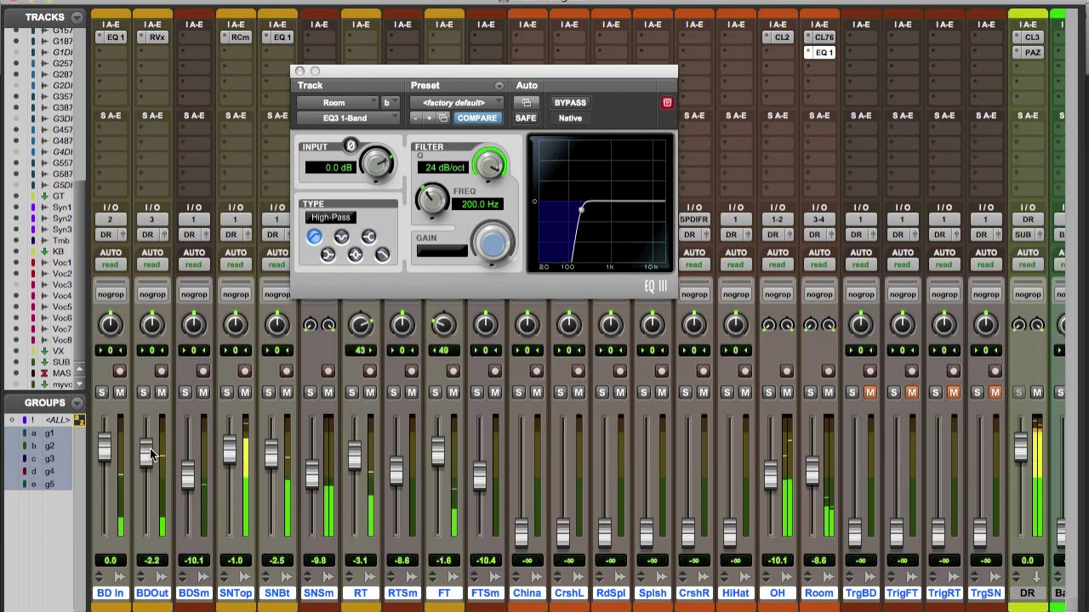
click(297, 72)
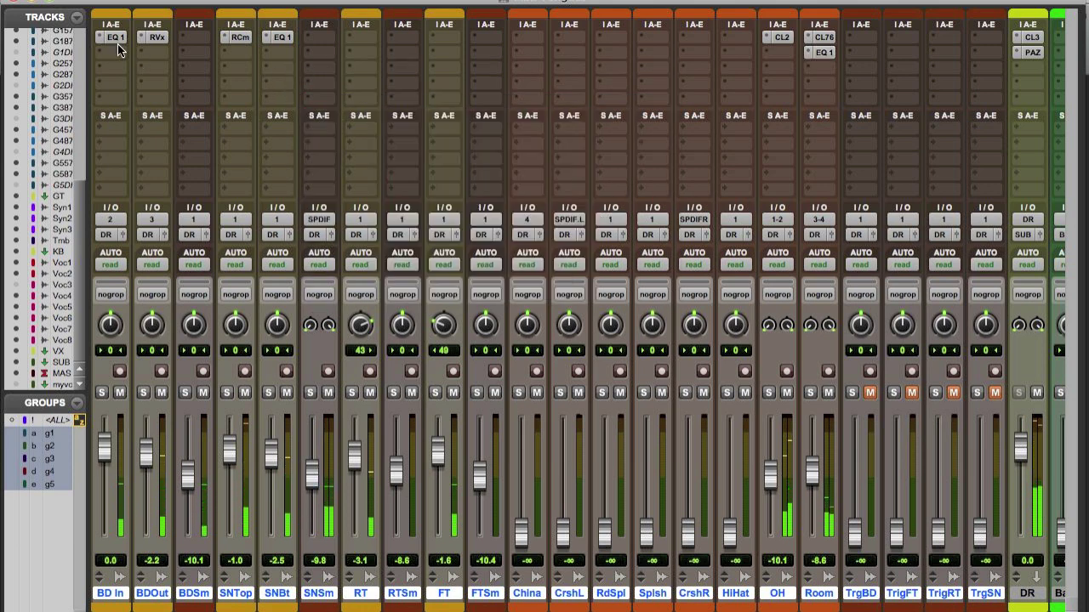
click(114, 37)
click(115, 37)
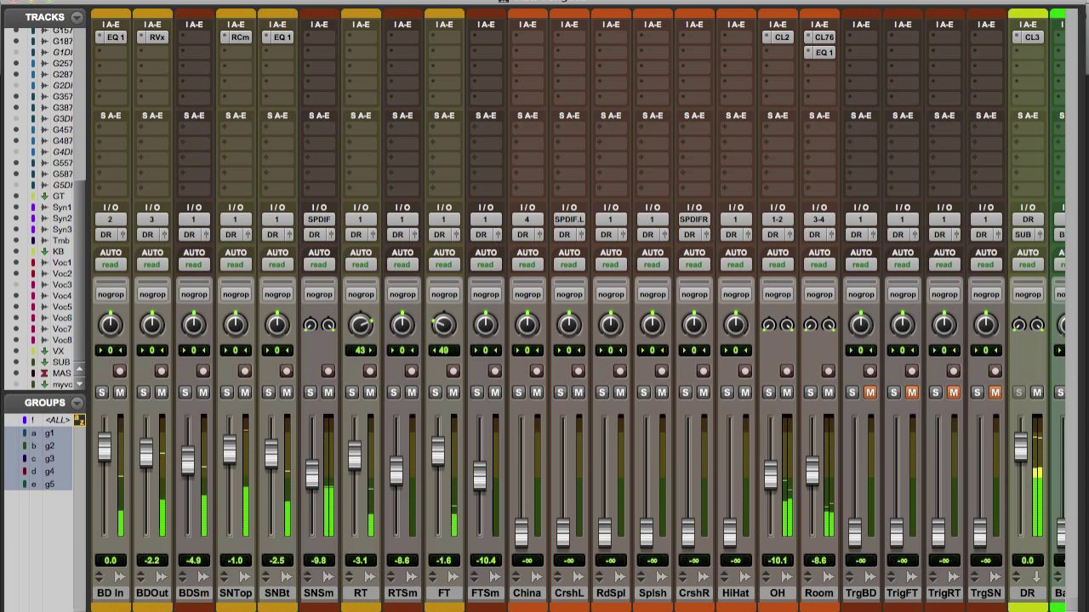
mouse_move(145, 452)
mouse_down()
mouse_move(146, 436)
mouse_move(148, 451)
mouse_up()
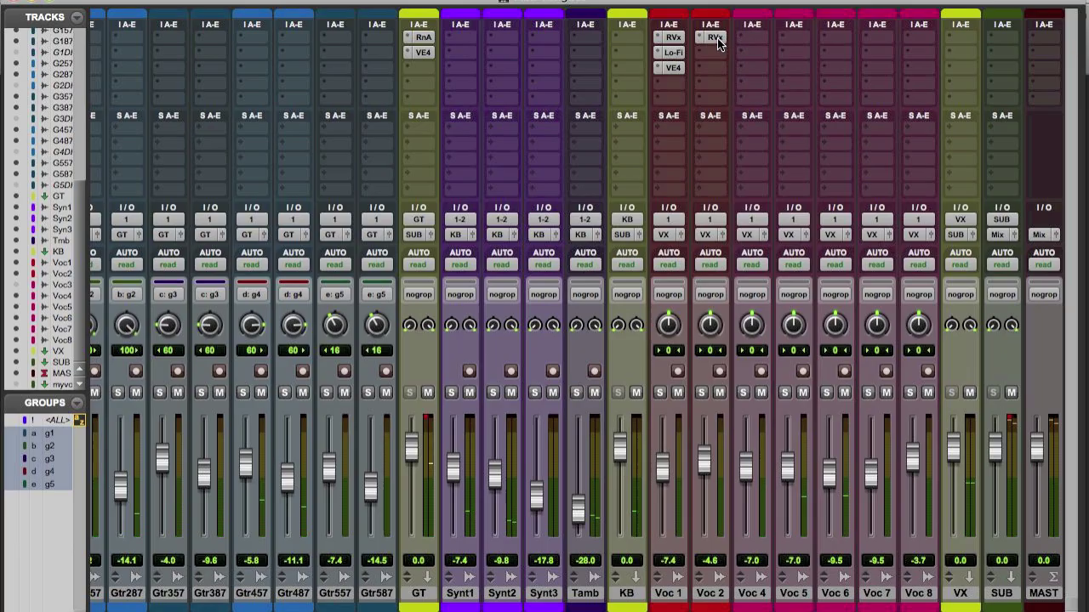
Step: Copy the RVox insert from Voc 2 to Voc 4, Voc 5, Voc 6, Voc 7 and Voc 8
drag(716, 37, 805, 35)
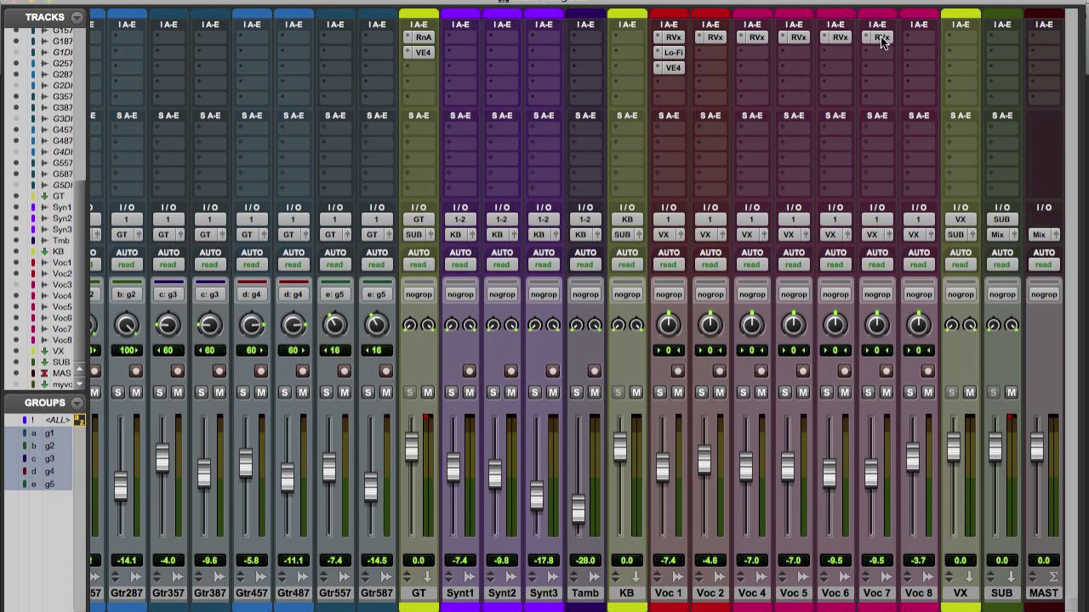
Step: Start playback at 01:01:03:20, just before the first backing vocal phrases, in the timeline
key(super+equal)
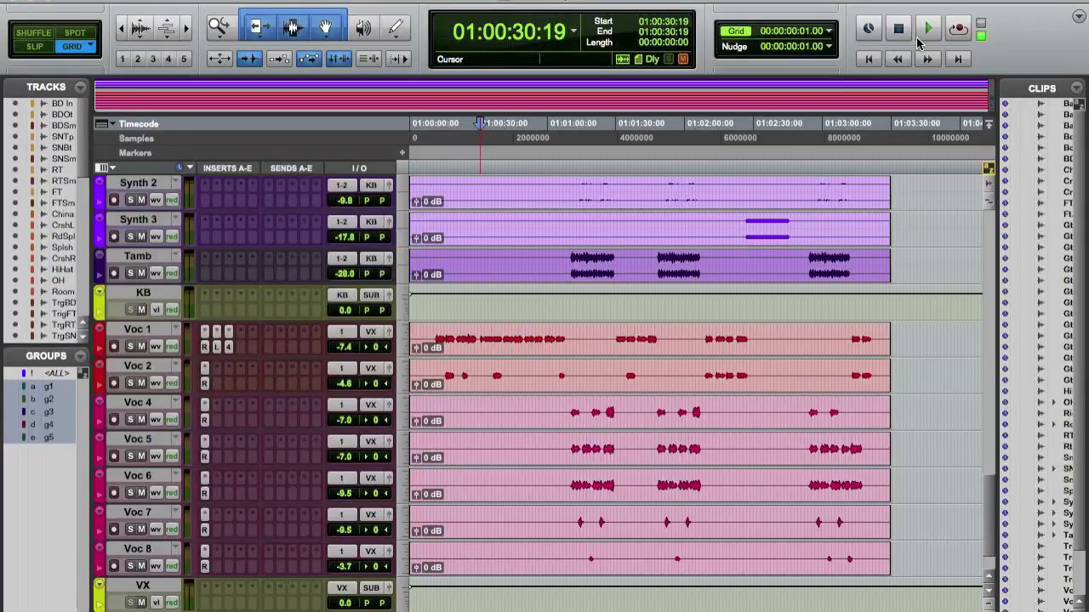
click(555, 408)
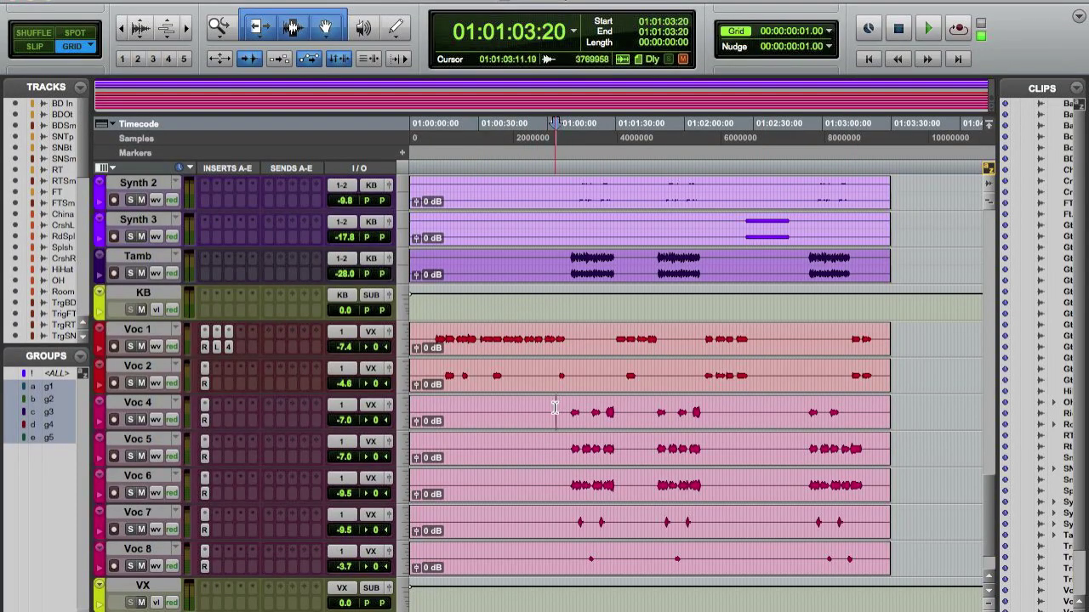
key(space)
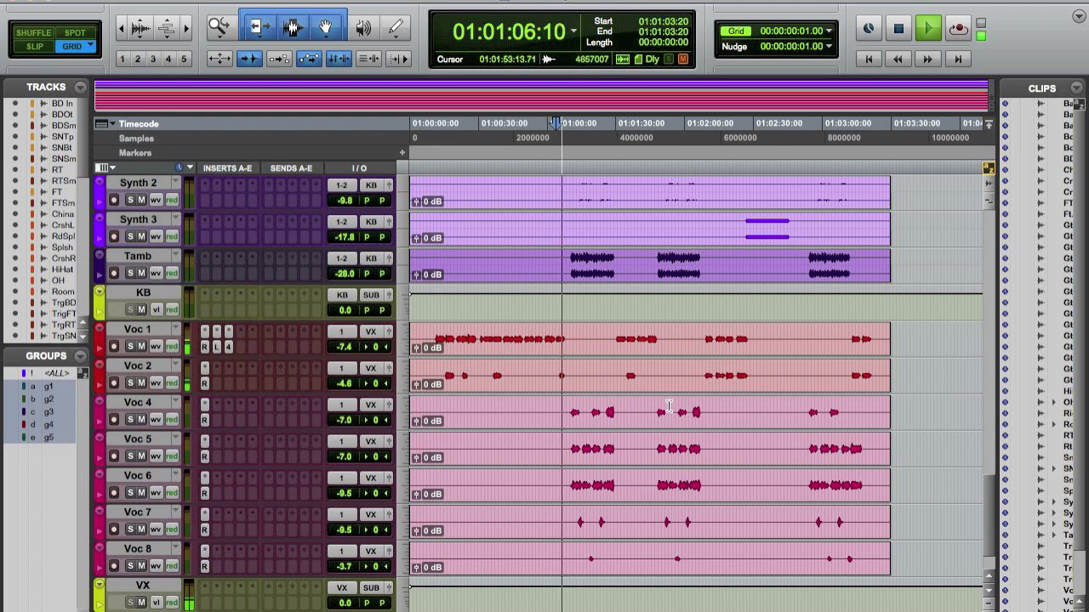
Step: Raise the backing vocal faders: Voc 5 to -1.6 dB, Voc 6 to -2.5 dB and Voc 8 to -2.8 dB
key(super+equal)
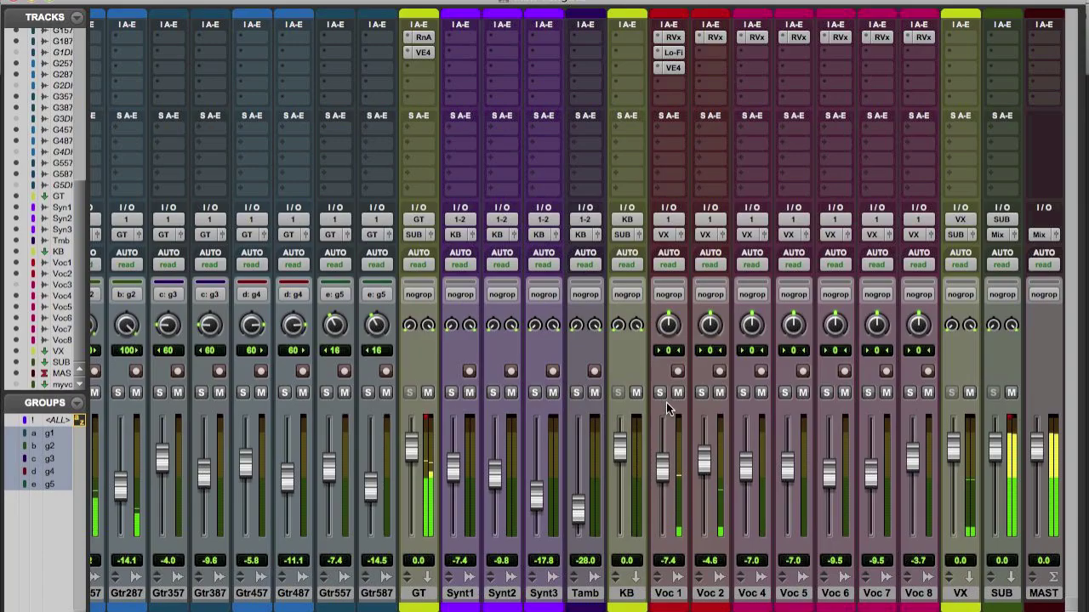
click(797, 596)
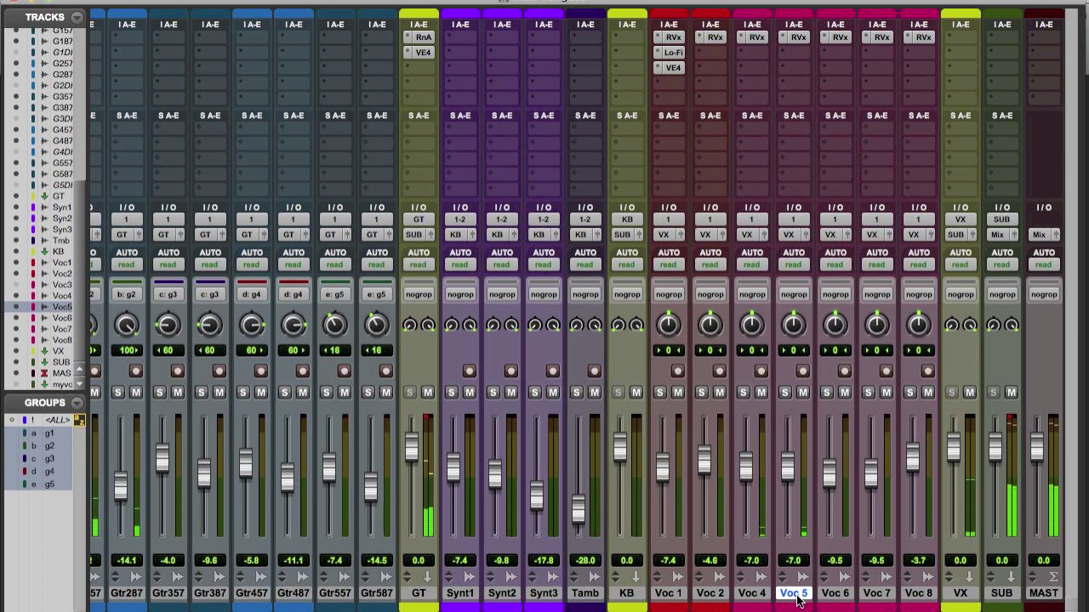
drag(788, 454, 830, 463)
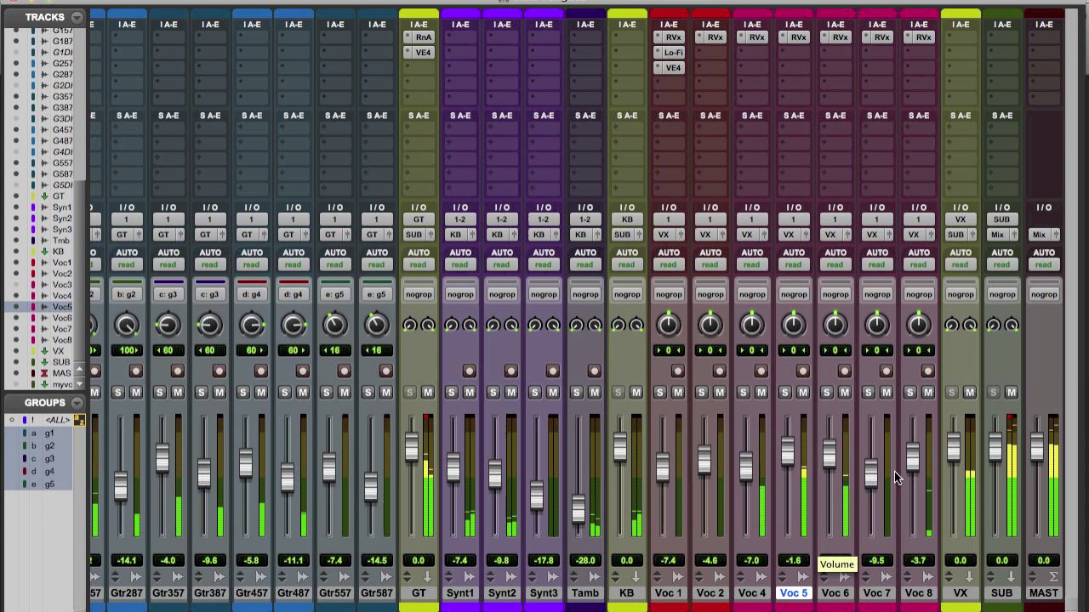
drag(917, 464, 911, 460)
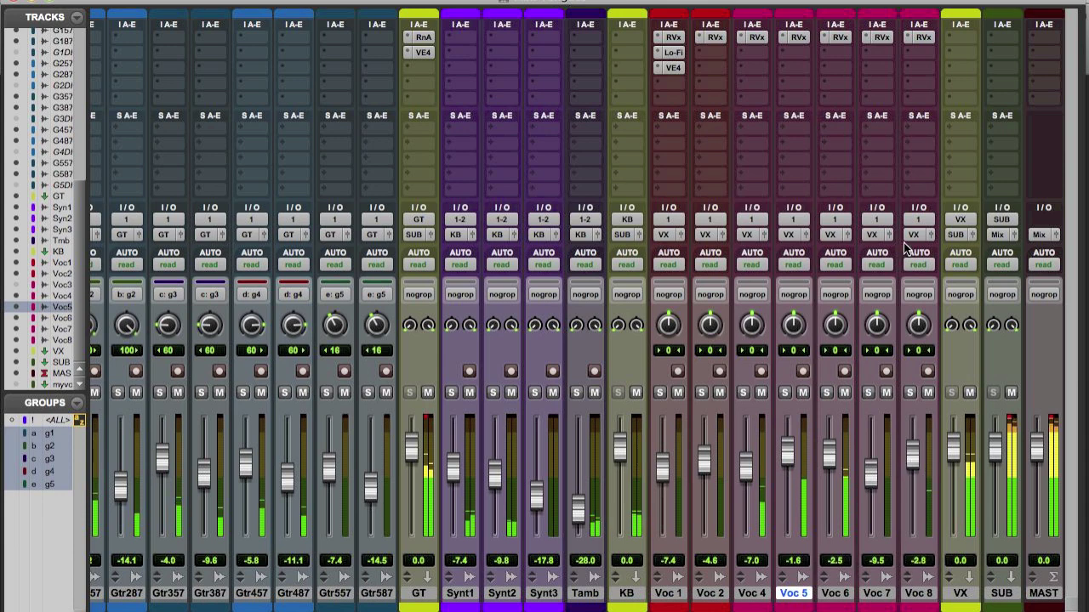
Step: Set the compression of the RVox insert on Voc 8 to -8.2
click(922, 38)
drag(526, 204, 534, 214)
Step: Select the first group of Voc 5 phrases, from 01:01:08:16 to 01:01:32:01, in the timeline and play it
key(super+equal)
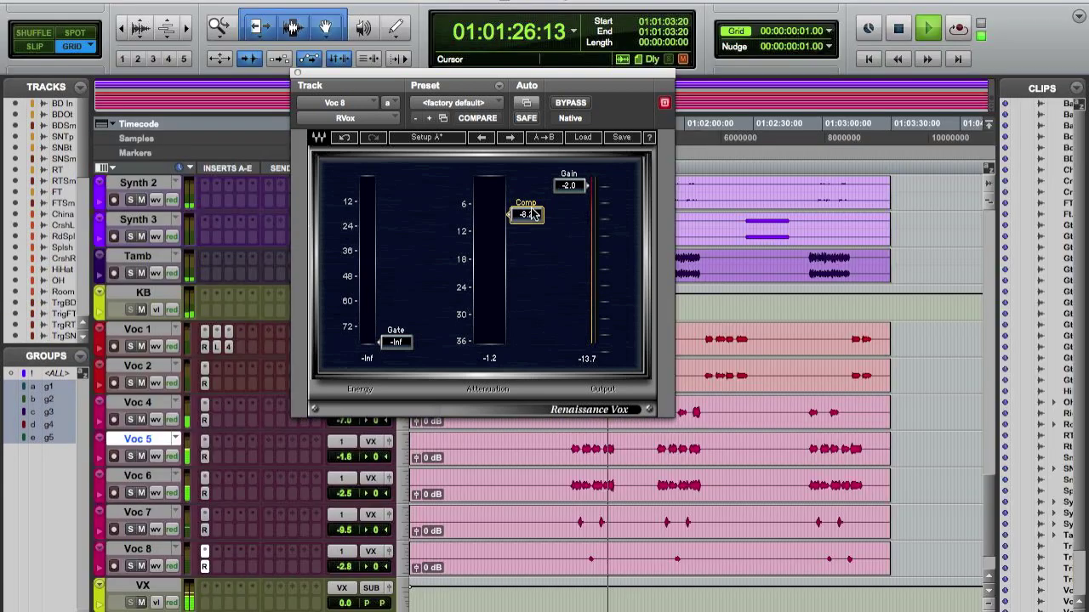
key(space)
drag(568, 447, 616, 467)
key(space)
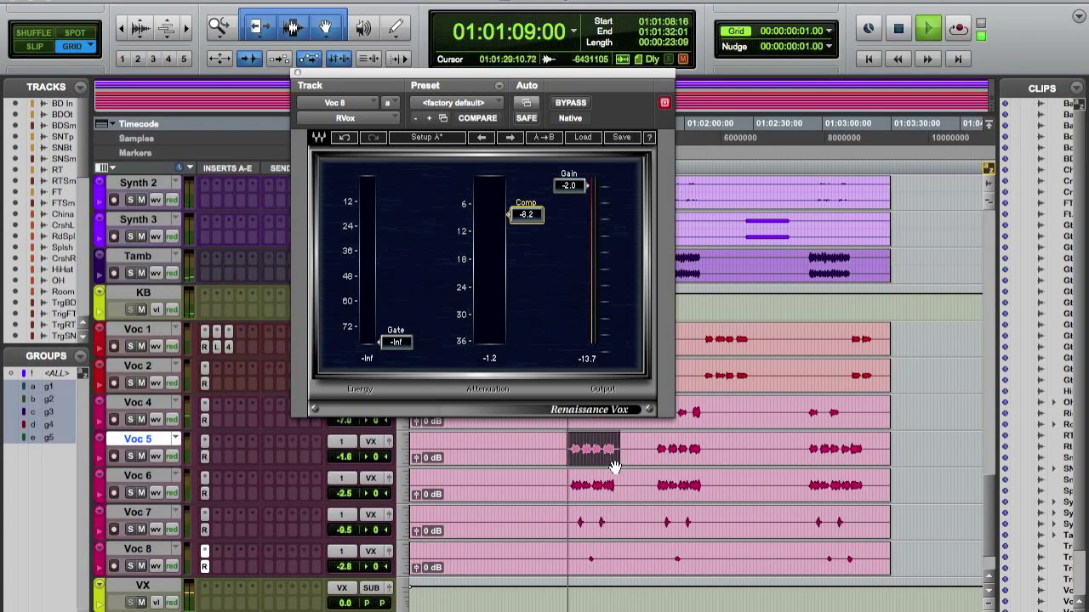
Step: Rebalance the backing vocal faders: Voc 5 and Voc 6 at 0.0 dB, Voc 4 at -5.8 dB and Voc 7 at -6.4 dB
key(super+equal)
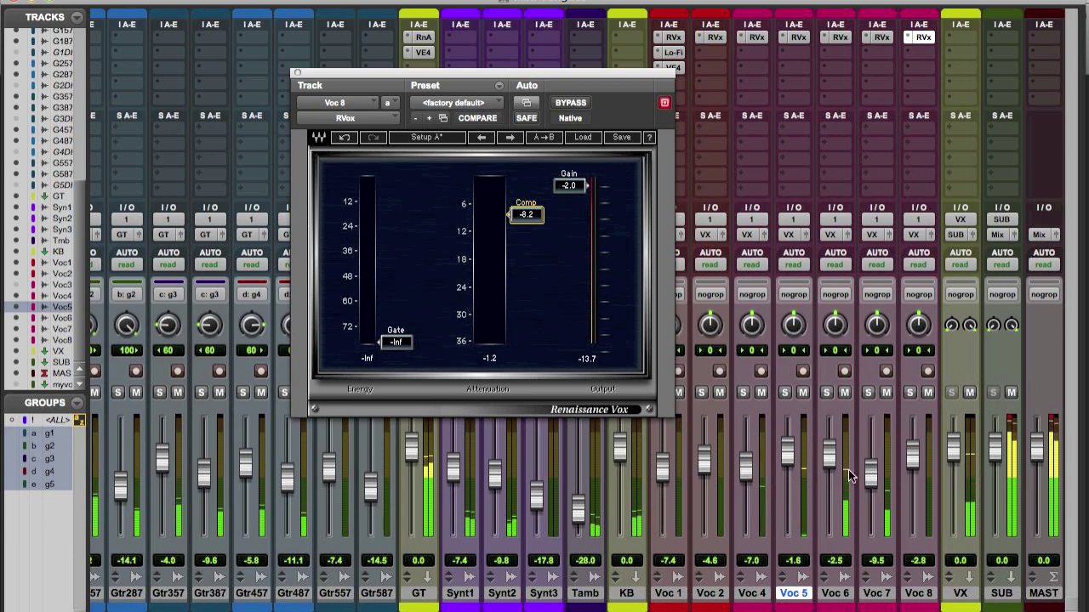
drag(872, 463, 874, 461)
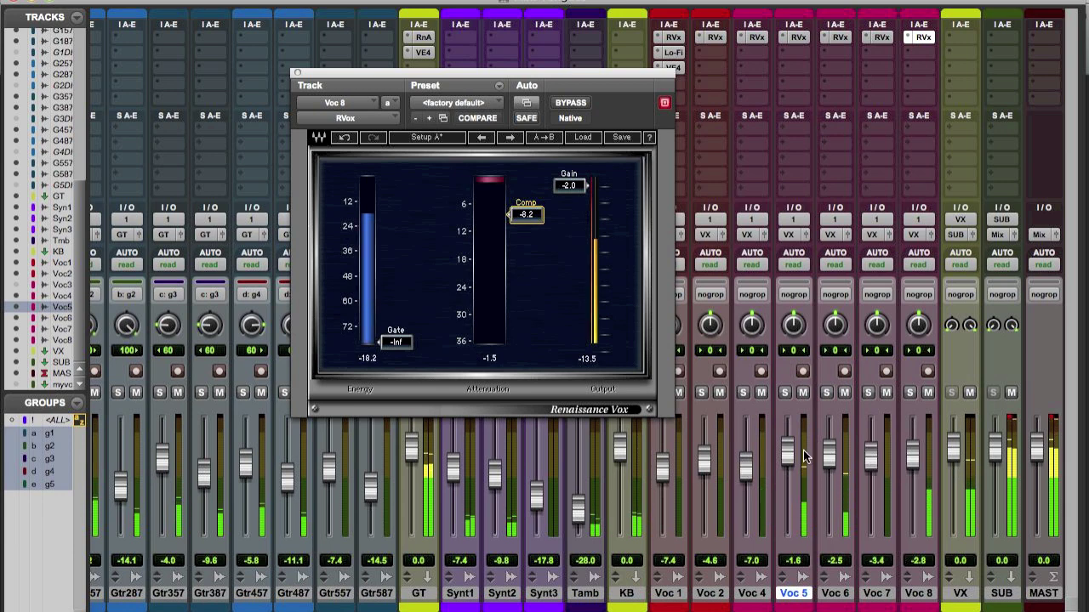
alt+click(838, 459)
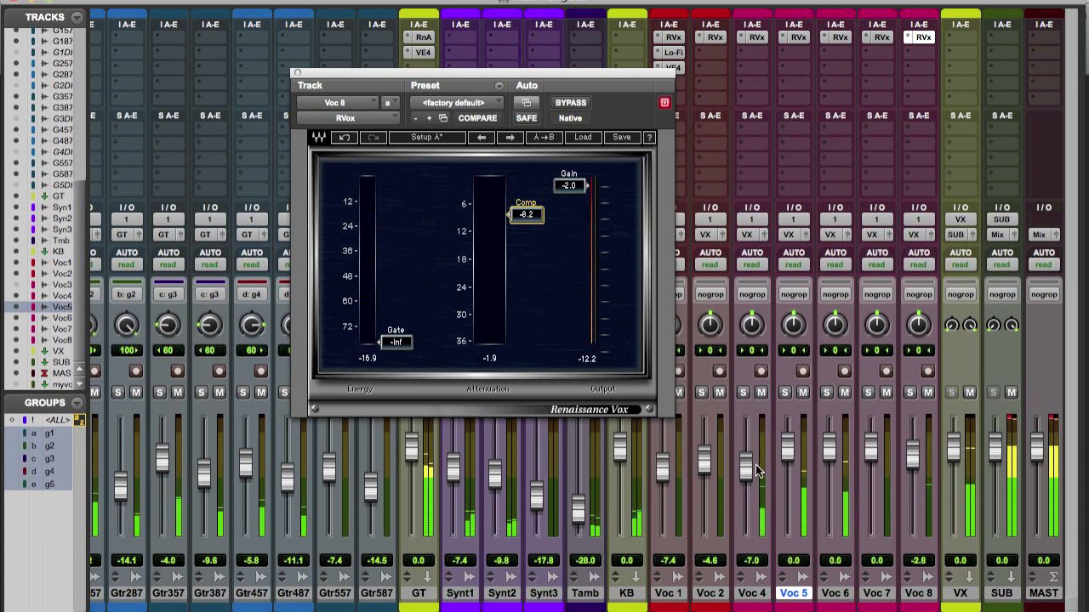
drag(750, 467, 752, 470)
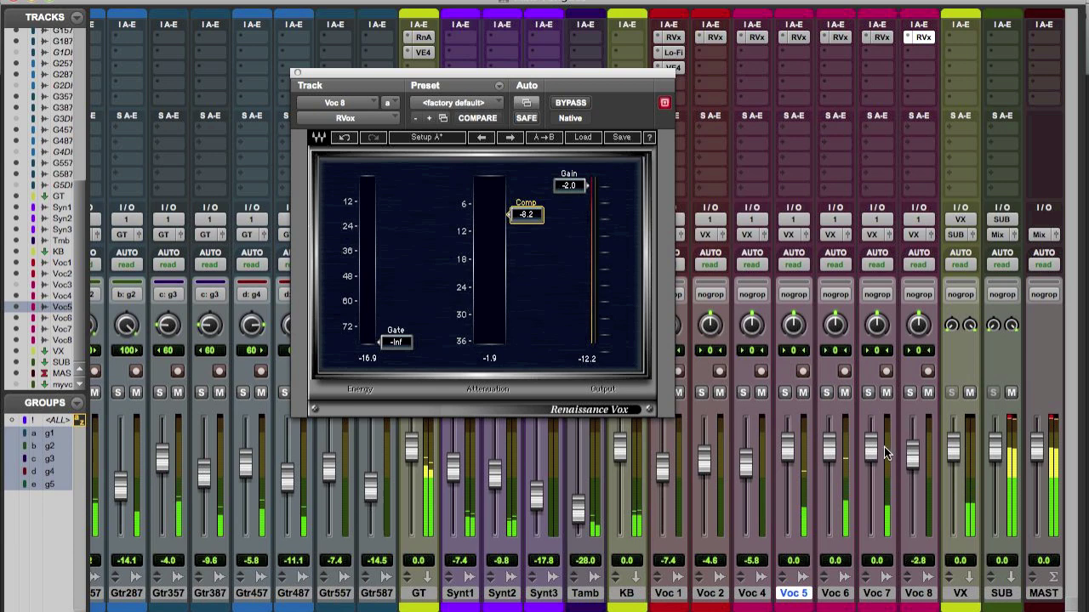
drag(873, 447, 869, 468)
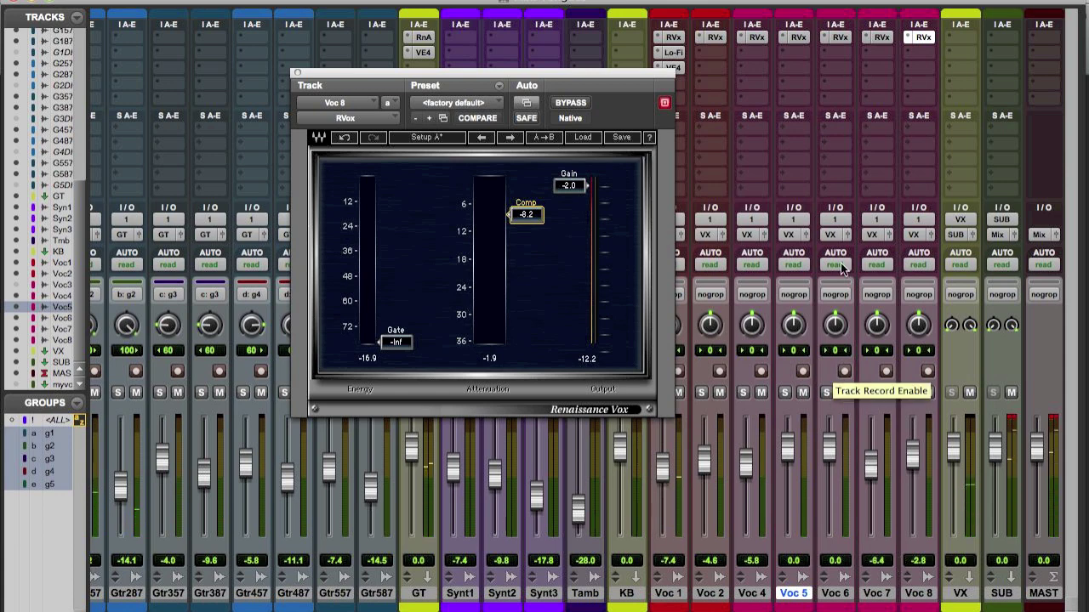
Step: Insert a CLA-76 compressor on the VX bus, load the Blacky preset Rock My Vocal and lower its input to about -36
click(959, 39)
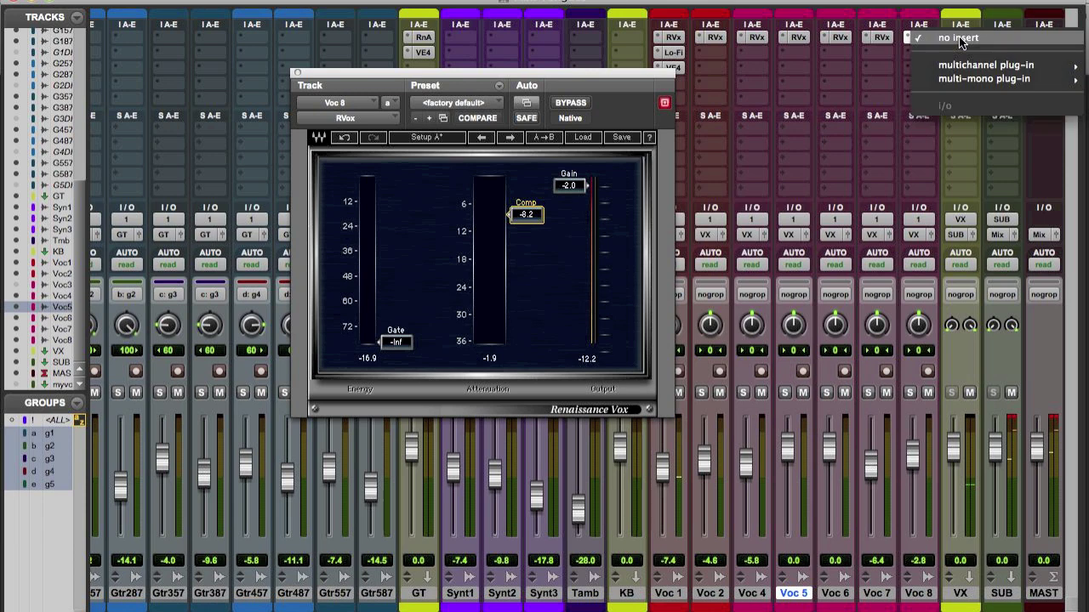
mouse_move(987, 37)
mouse_move(754, 51)
click(585, 202)
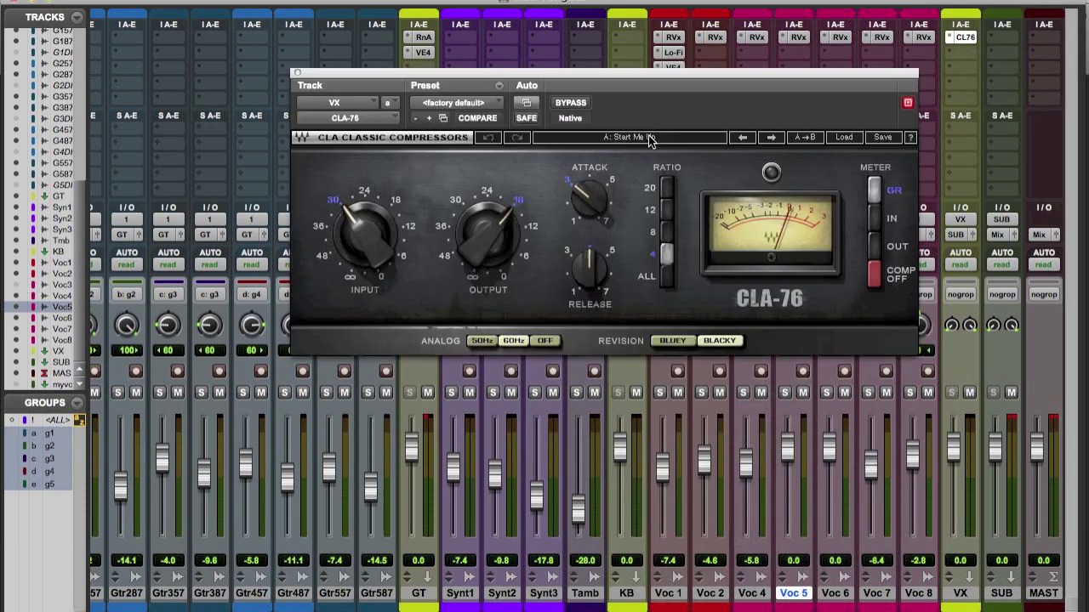
click(846, 139)
mouse_move(856, 246)
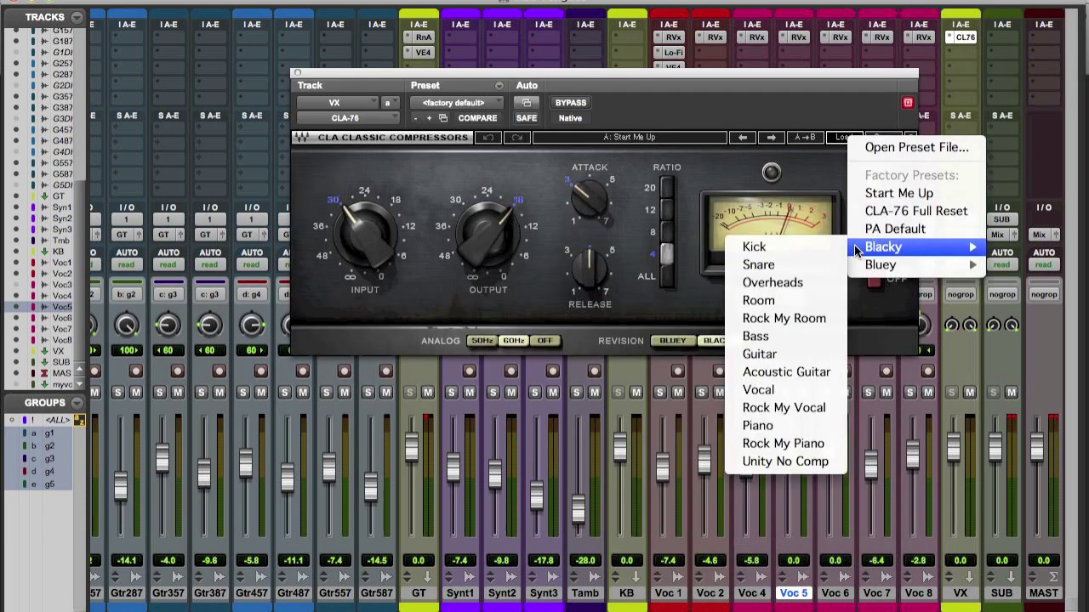
click(801, 408)
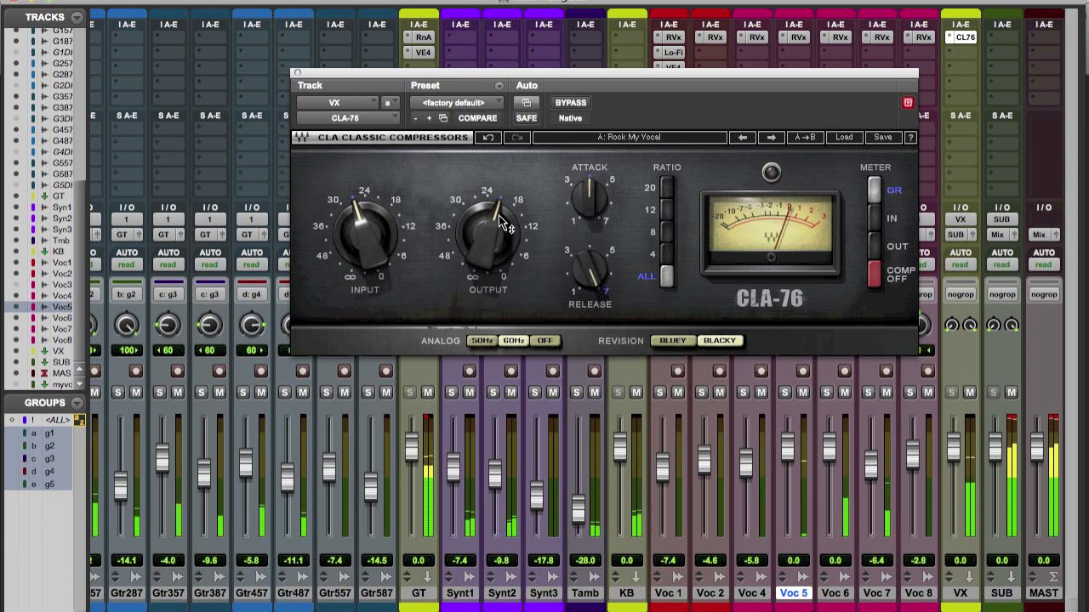
drag(365, 228, 365, 260)
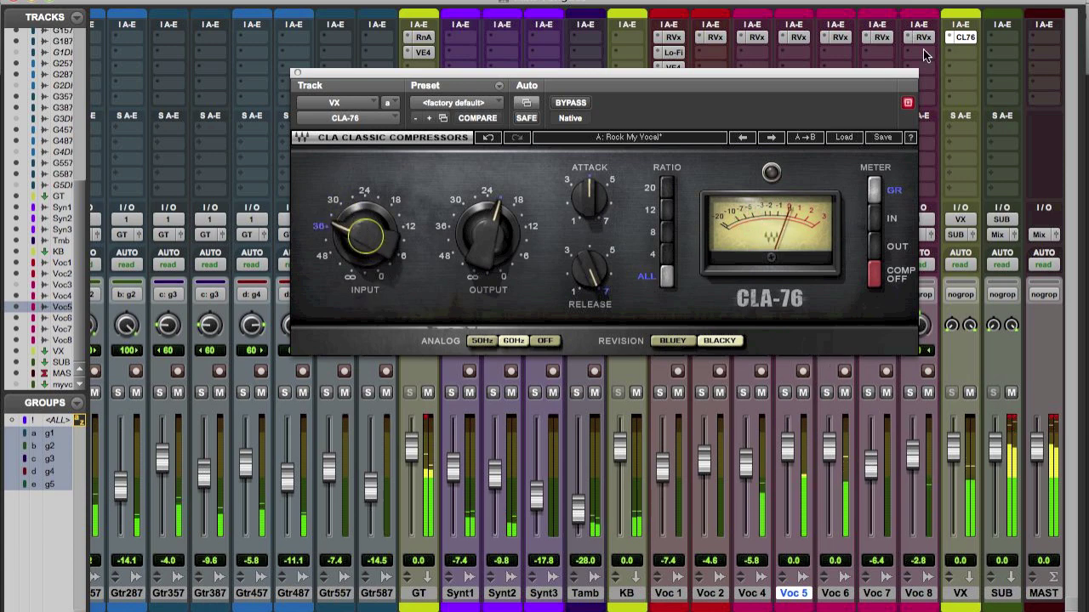
Step: Increase the compression of the RVox insert on Voc 8 to about -12
click(923, 37)
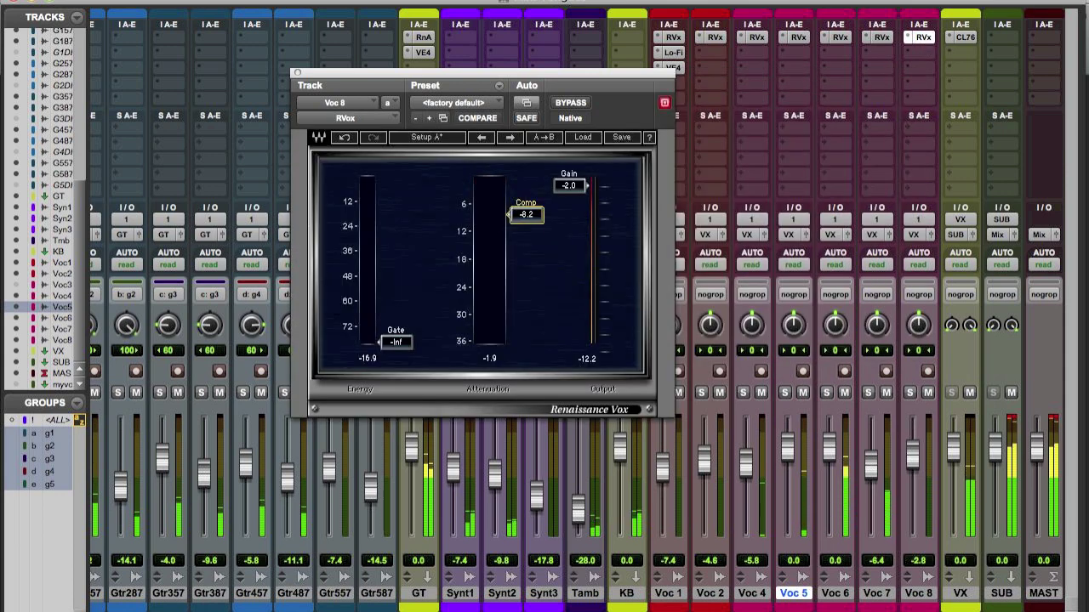
drag(525, 214, 528, 230)
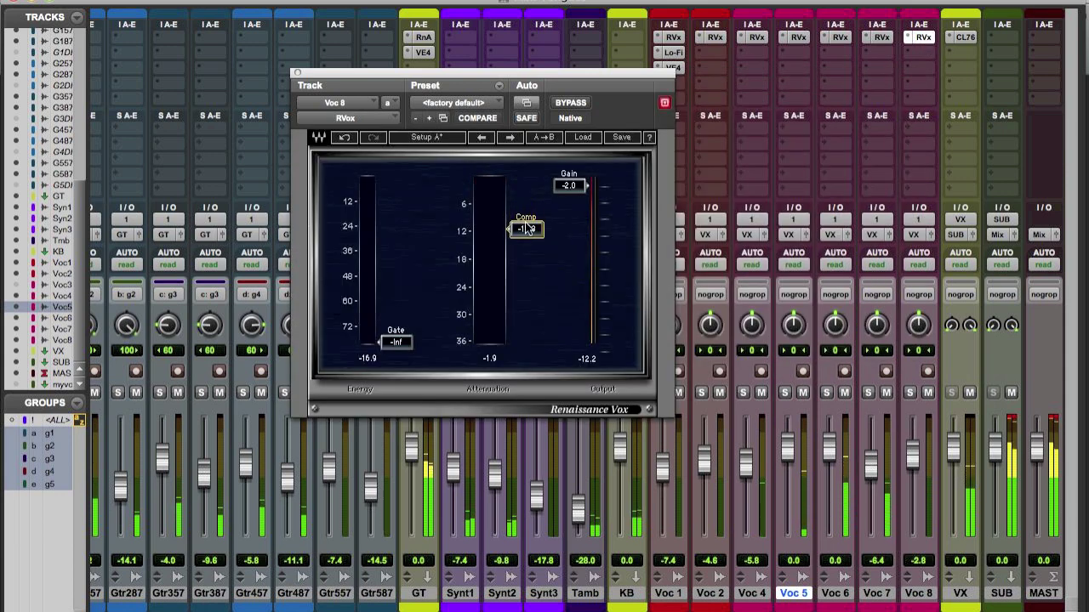
click(296, 71)
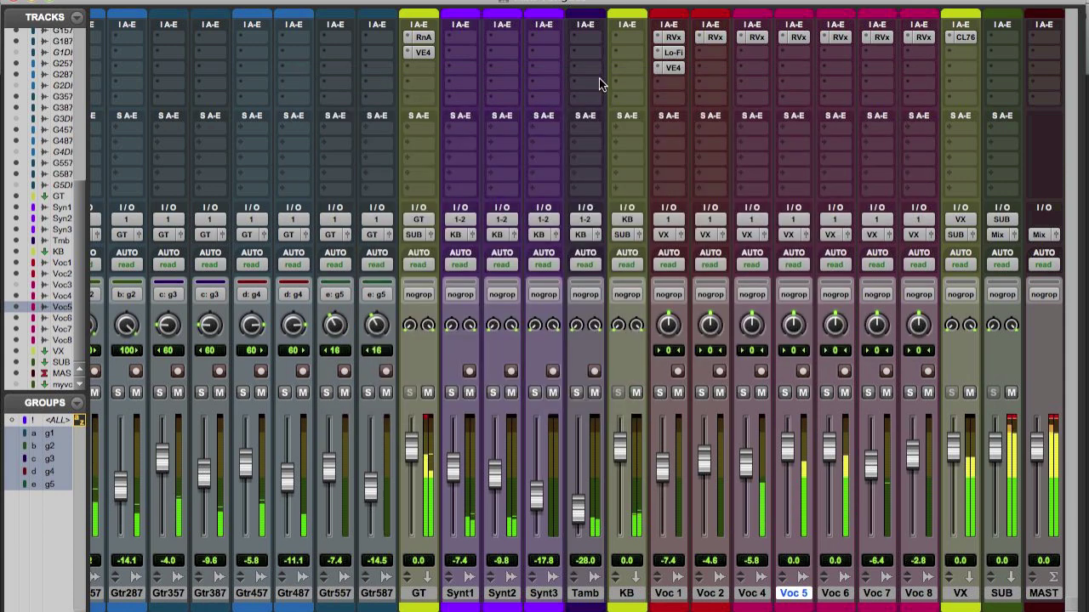
Step: Set the VX bus CLA-76 to an input of about -33.1 and a ratio of 4
click(964, 37)
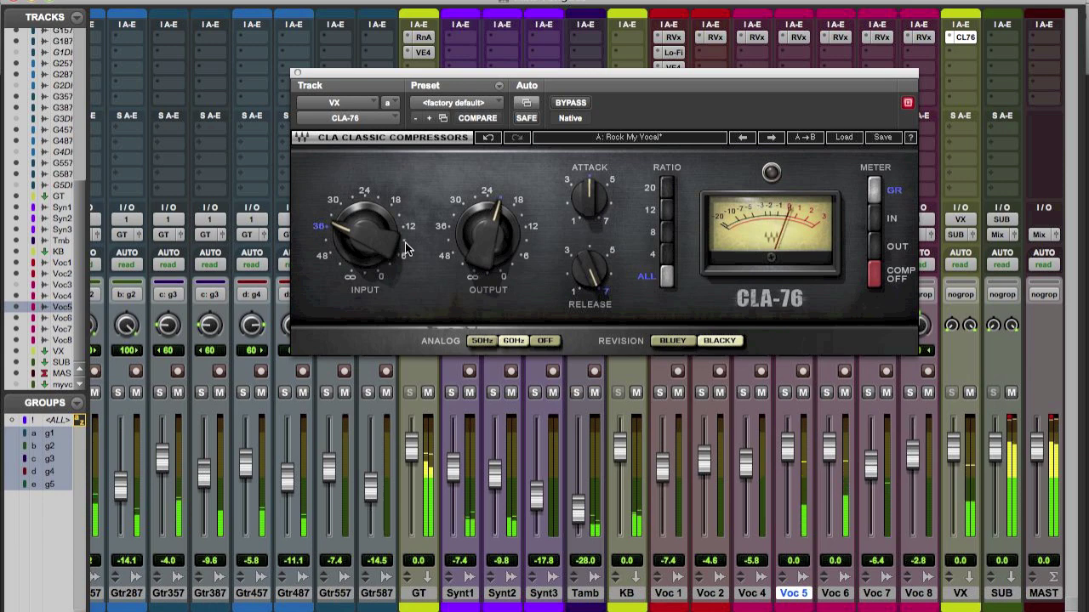
drag(352, 235, 352, 226)
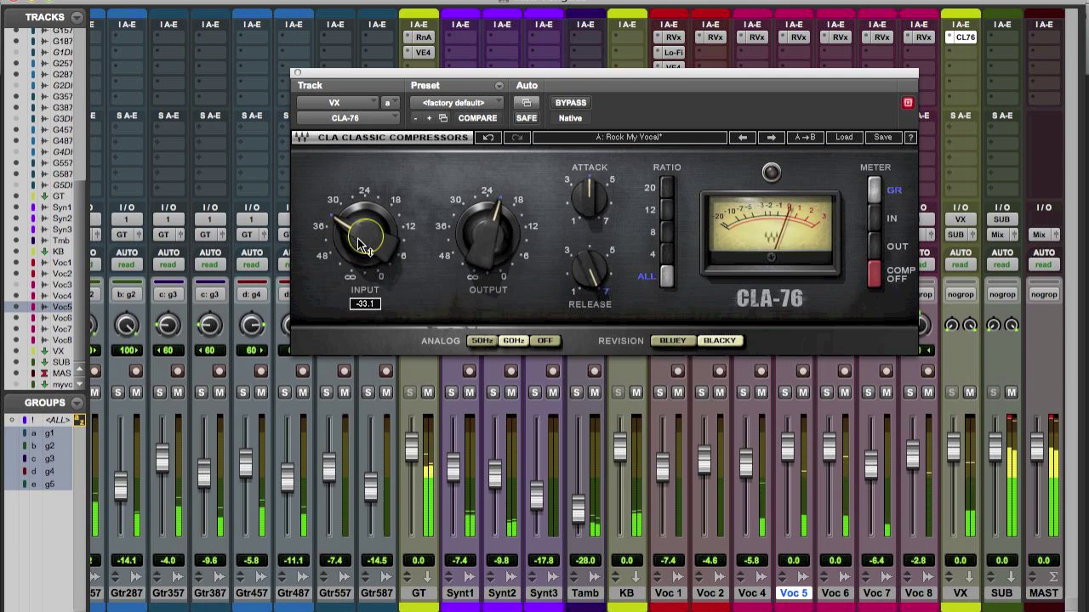
click(668, 255)
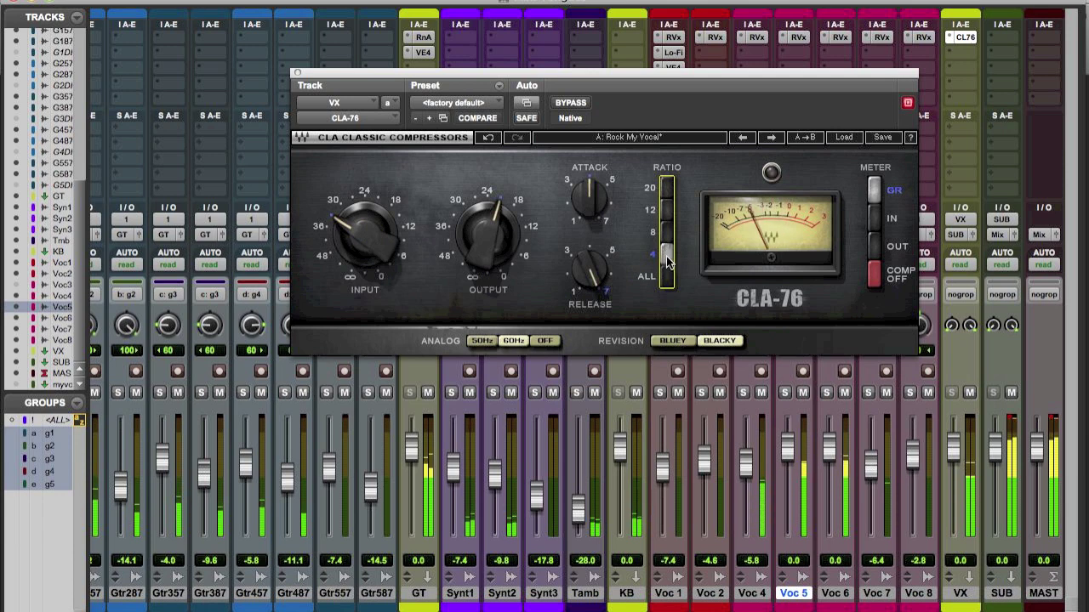
click(297, 72)
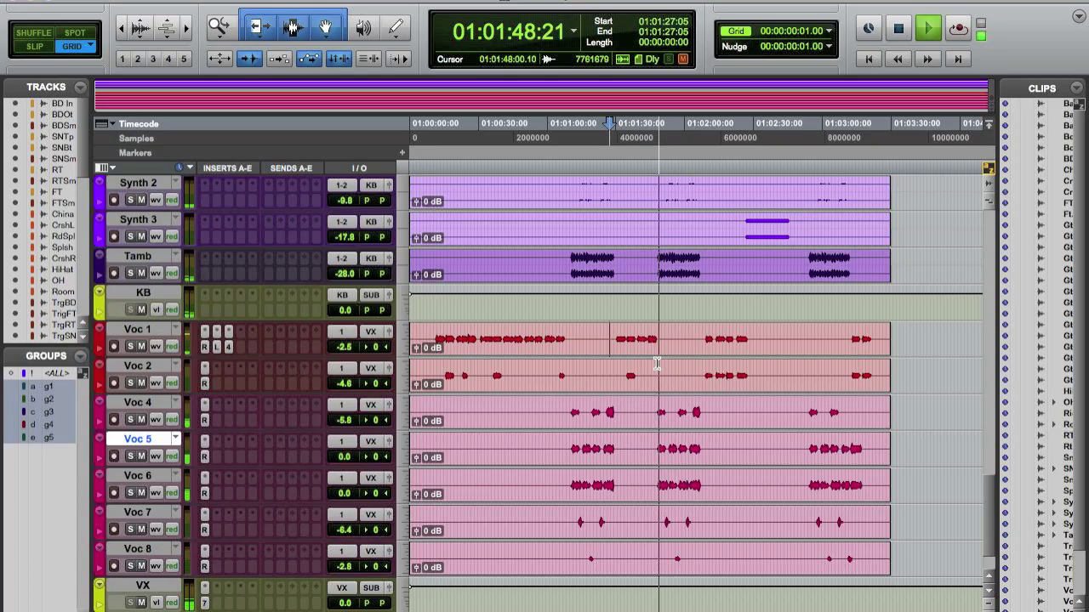
Step: Raise the Tamb fader to -16.3 dB, add a stereo CLA-76 with input -25.2 to it, and restart playback from 01:01:27:05
drag(344, 274, 349, 265)
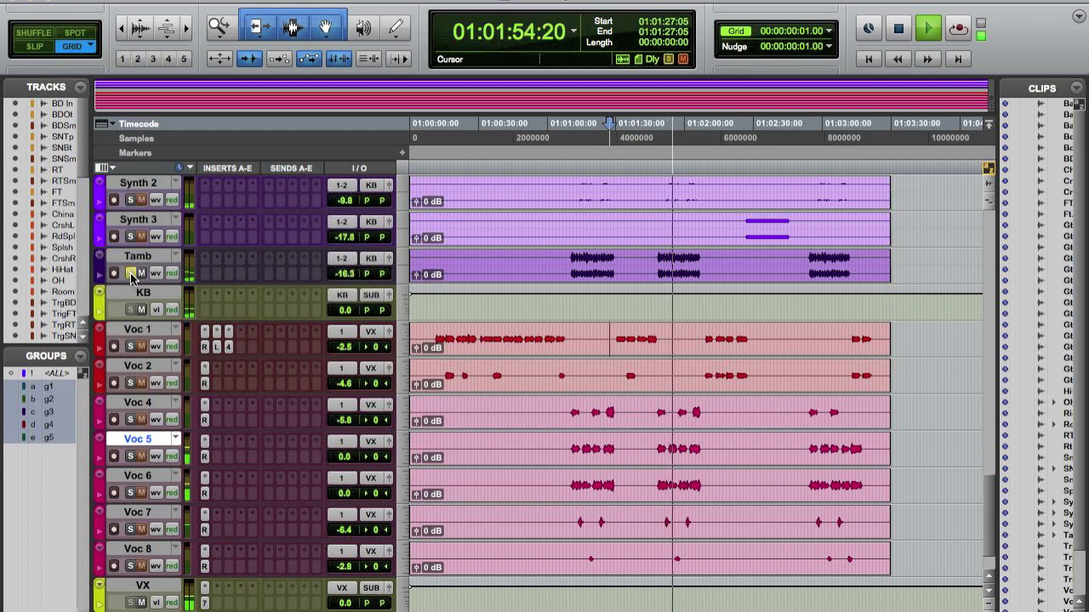
click(206, 272)
mouse_move(309, 308)
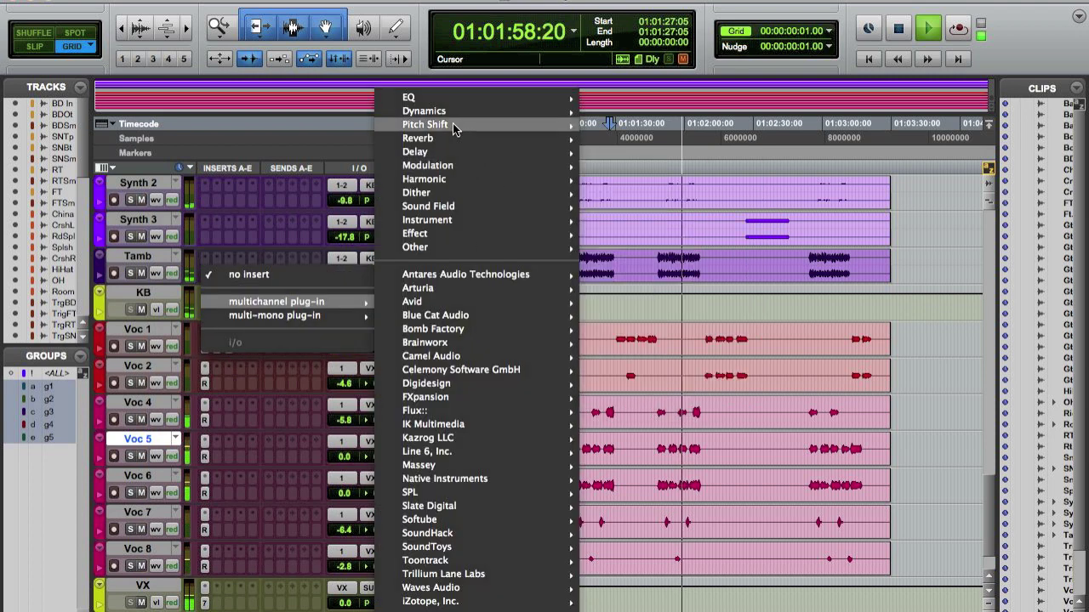
mouse_move(455, 112)
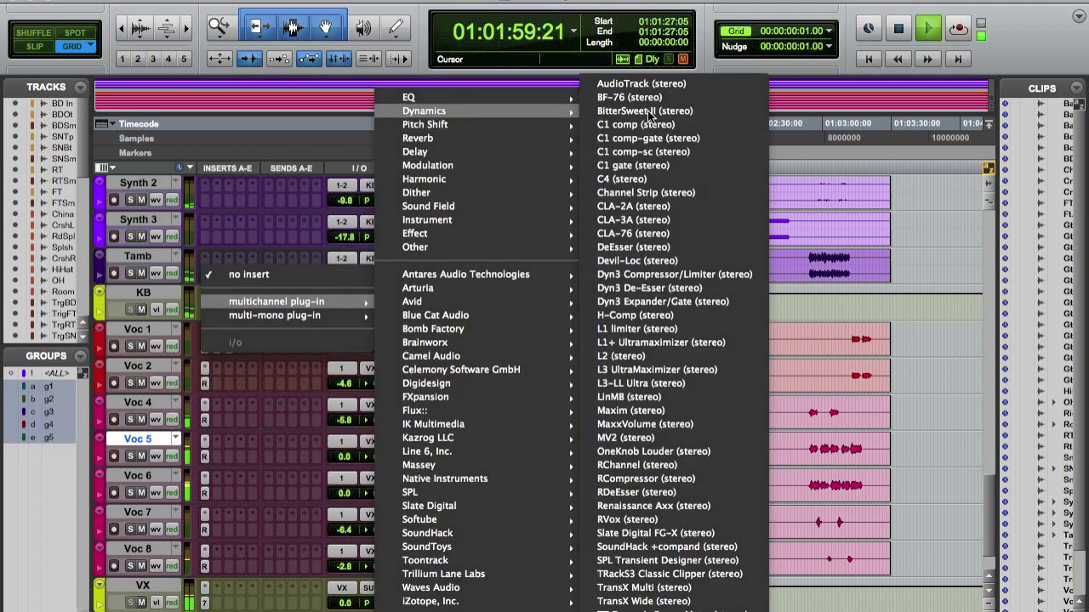
click(655, 235)
mouse_move(366, 237)
mouse_down()
mouse_move(365, 214)
mouse_move(369, 241)
mouse_up()
key(space)
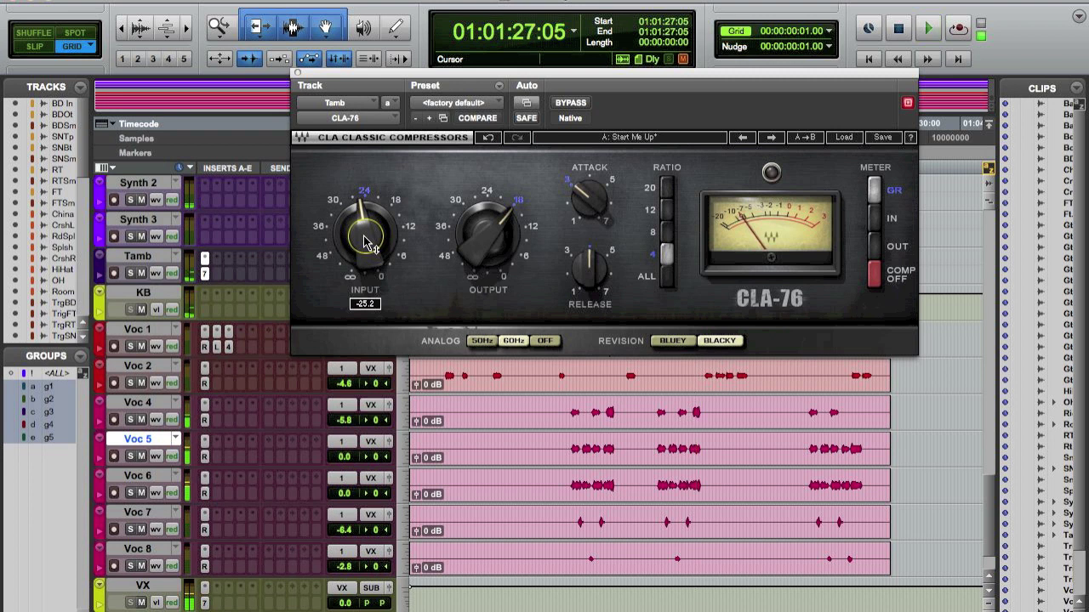
key(space)
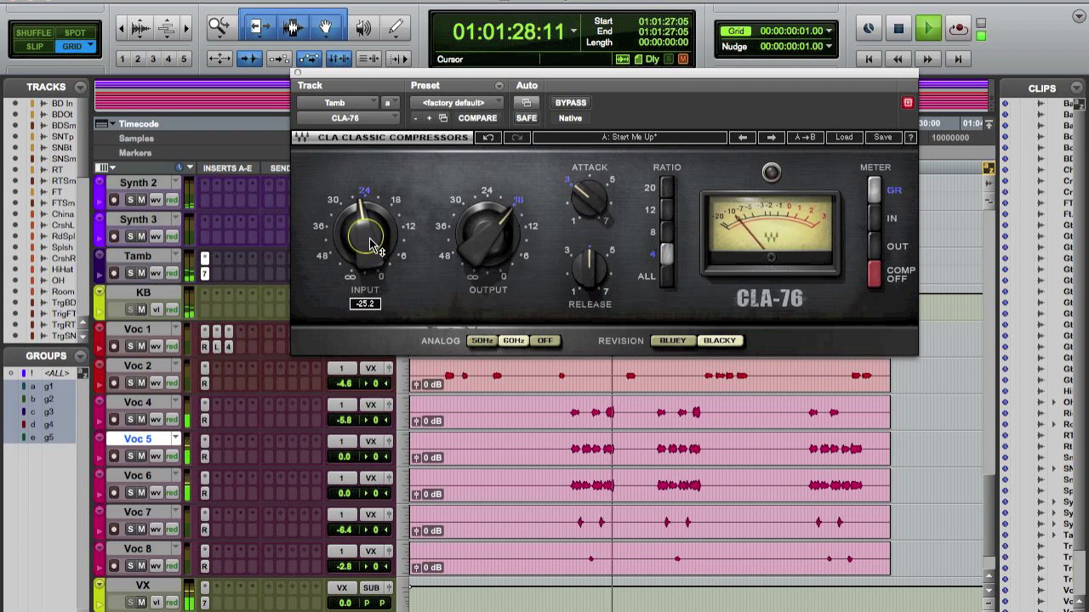
click(297, 73)
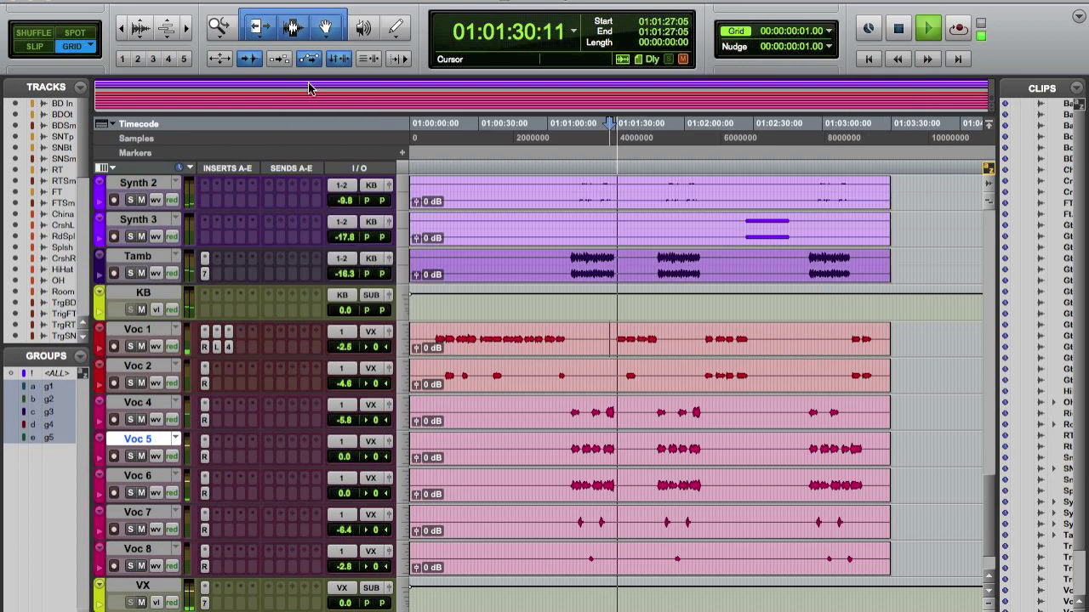
Step: Raise the Voc 2 fader to 0.0 dB and set the gain of its RVox insert to 0.0
drag(350, 391, 346, 381)
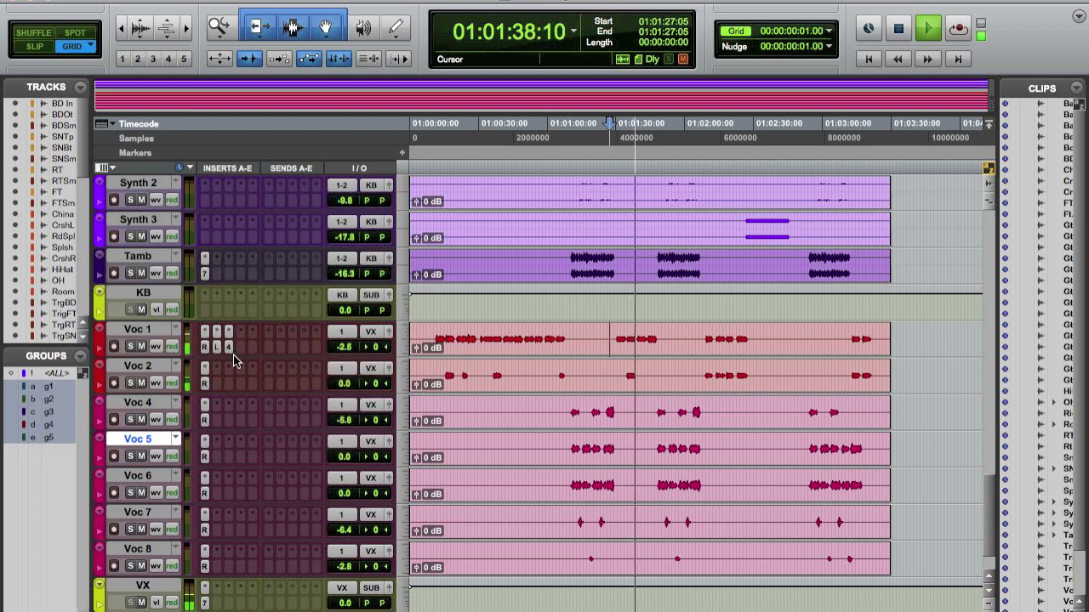
key(super+equal)
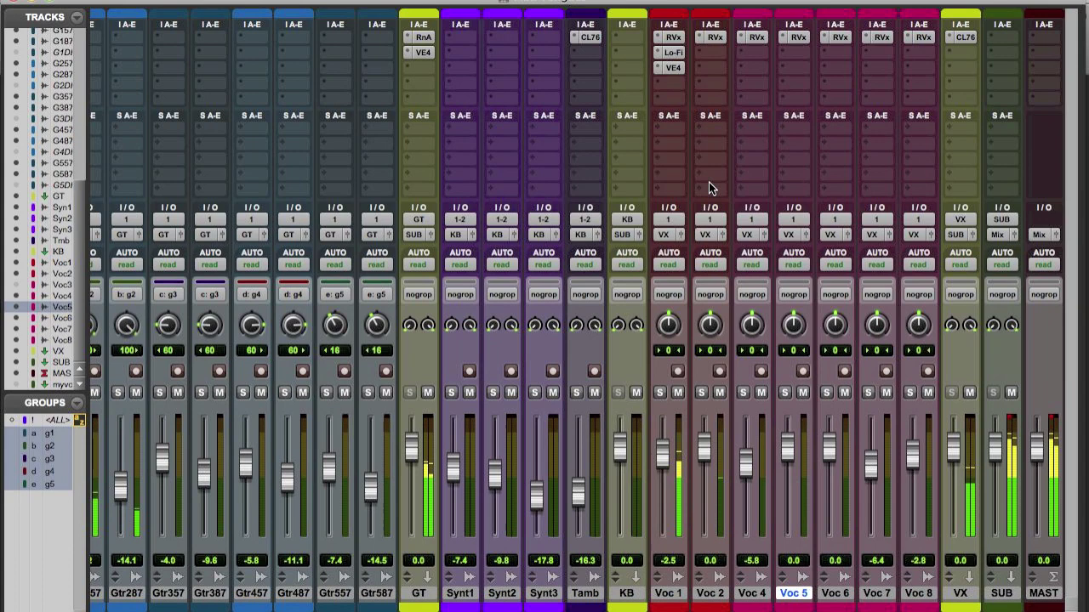
click(710, 38)
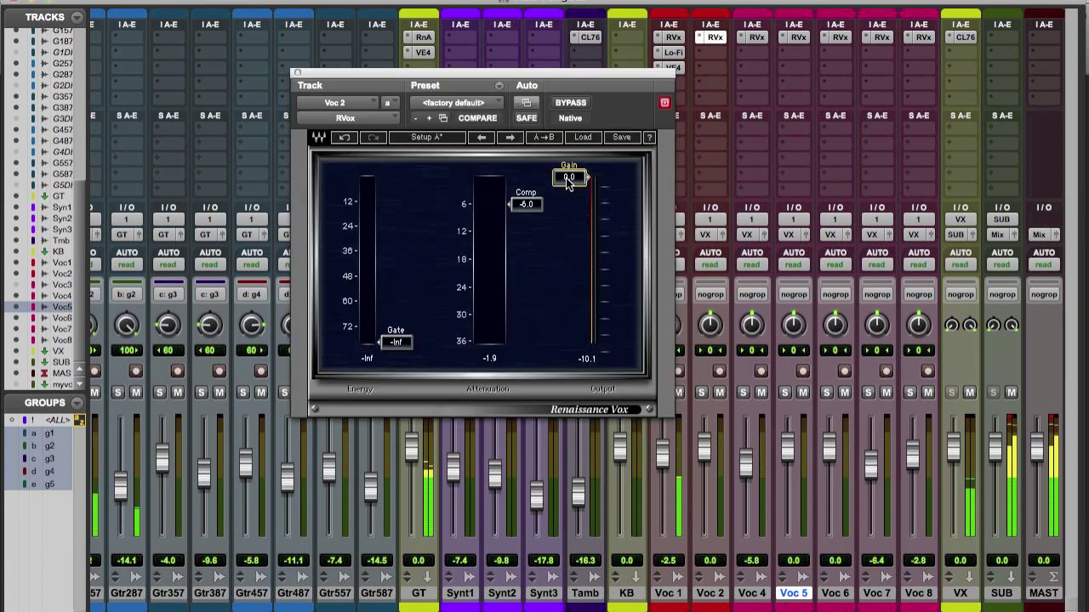
key(super+equal)
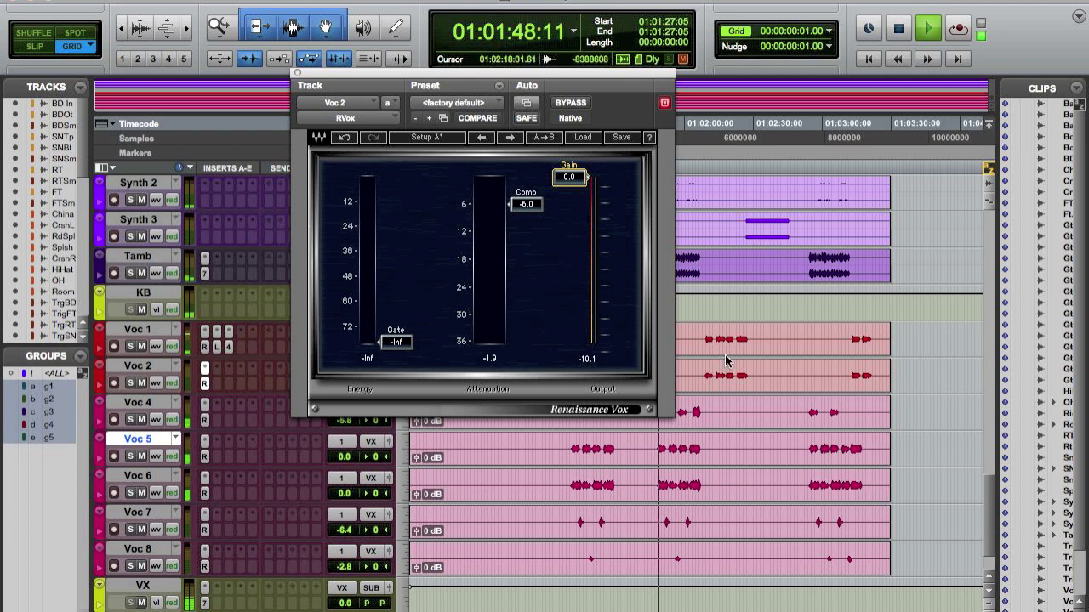
click(297, 72)
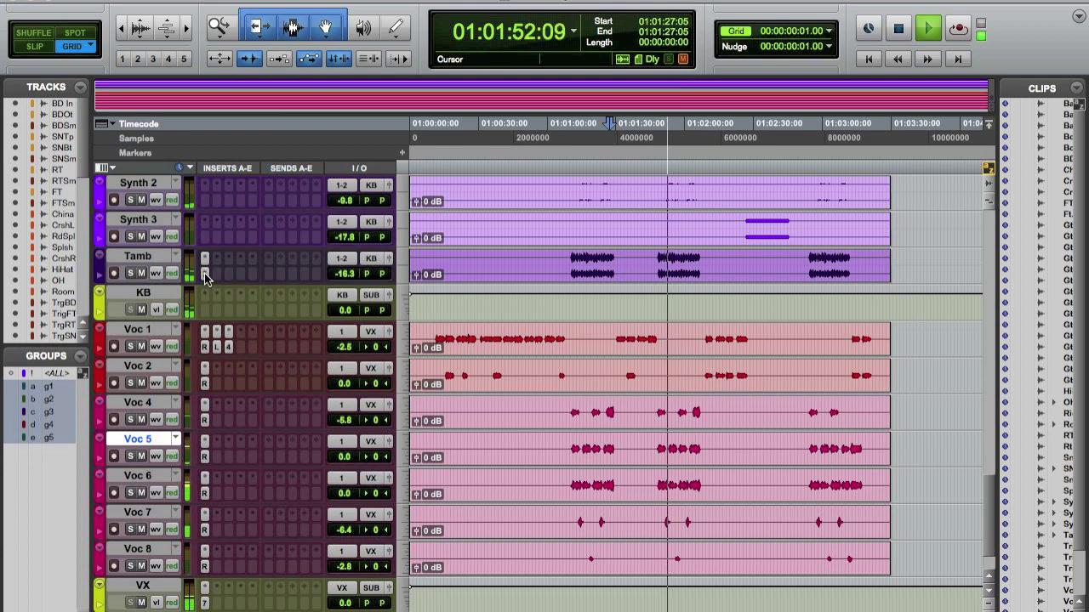
Step: Check the gain reduction of the CLA-76 on Tamb while the track plays soloed
click(205, 273)
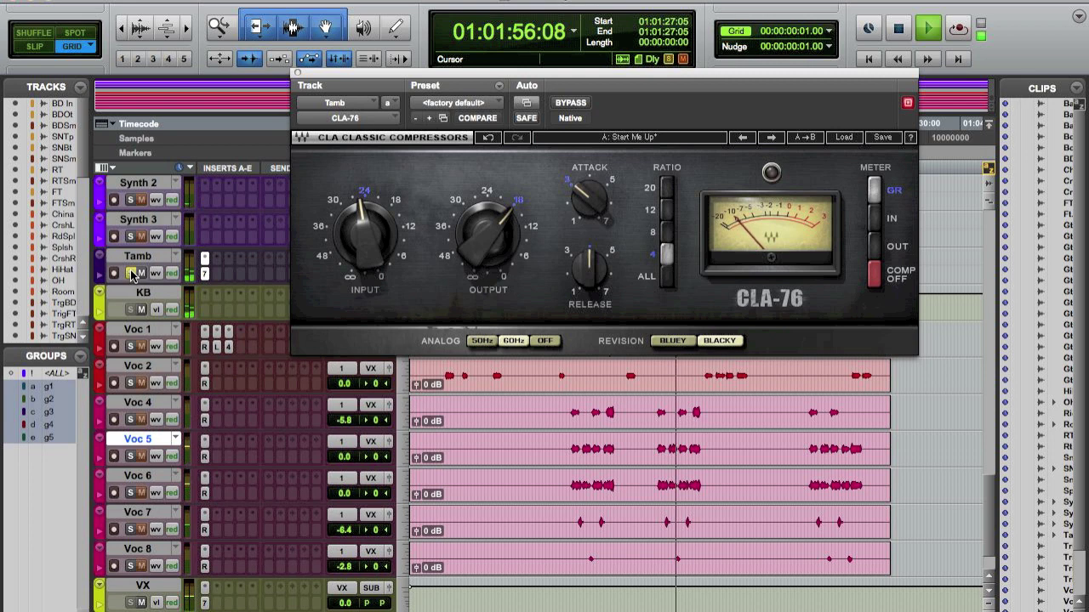
click(297, 72)
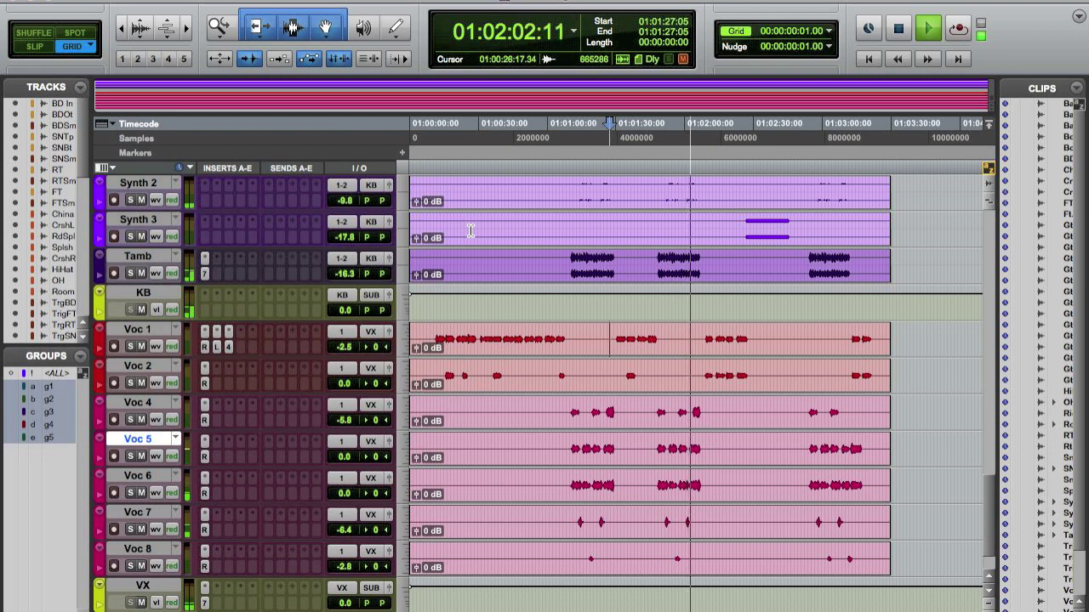
Step: Raise the synth faders: Synth 1 to -4.2 dB, Synth 2 to -6.7 dB and Synth 3 to -9.8 dB
scroll(507, 227, up, 1)
scroll(527, 305, up, 2)
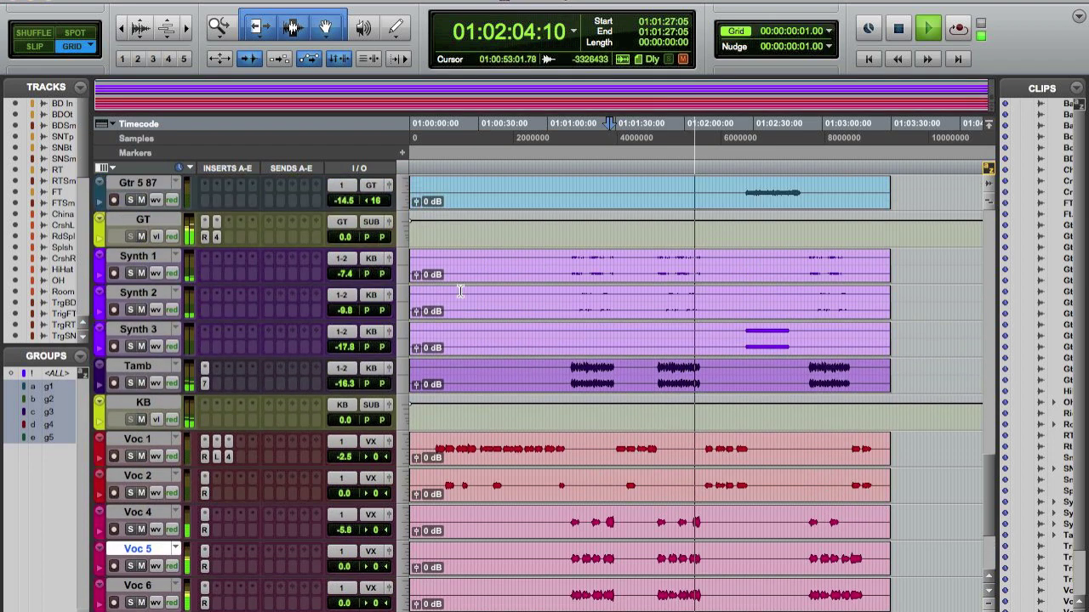
drag(347, 274, 348, 265)
drag(344, 313, 347, 309)
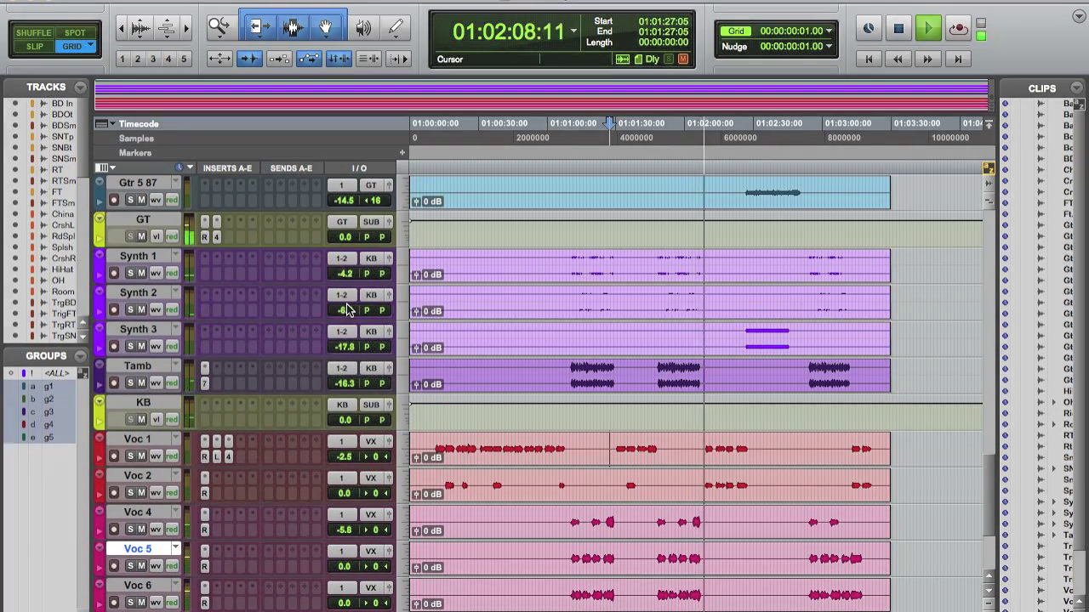
key(ctrl+equal)
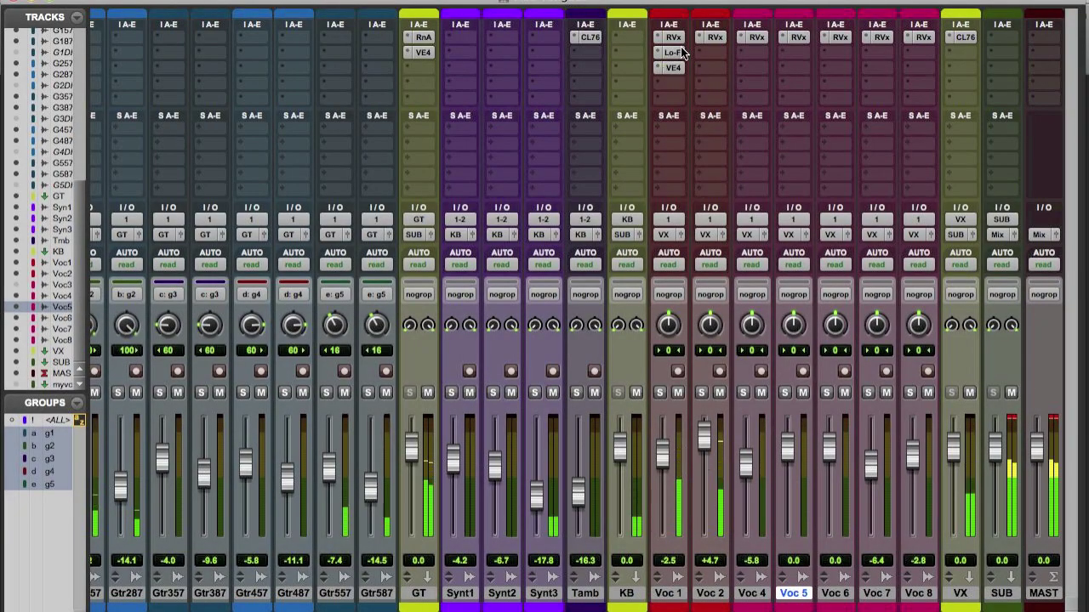
key(ctrl+equal)
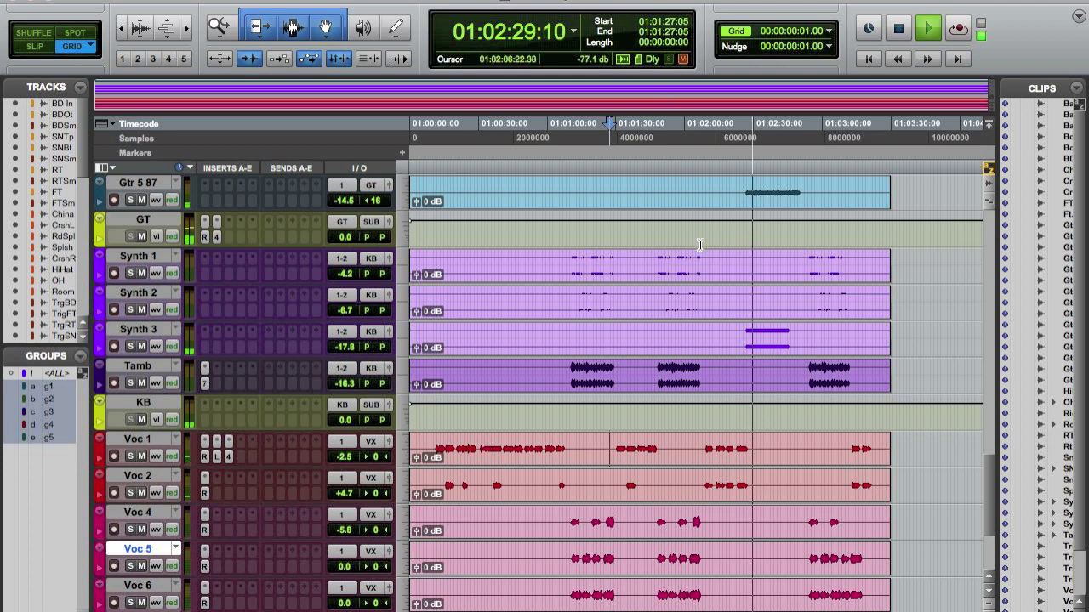
drag(339, 345, 337, 335)
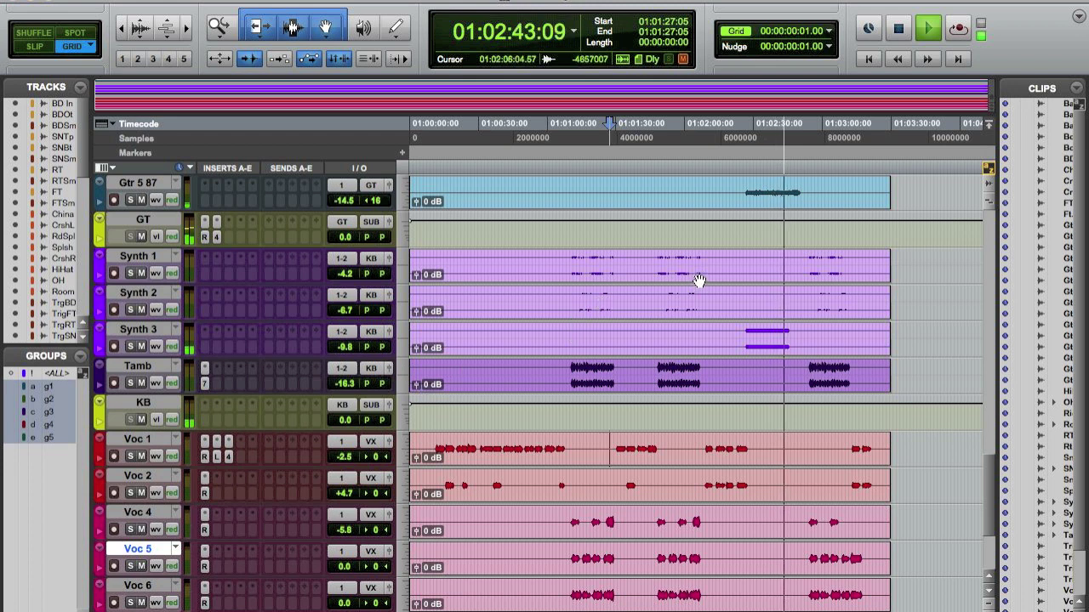
Step: Reset the Synth 1 and Synth 2 faders to 0.0 dB
scroll(696, 281, up, 1)
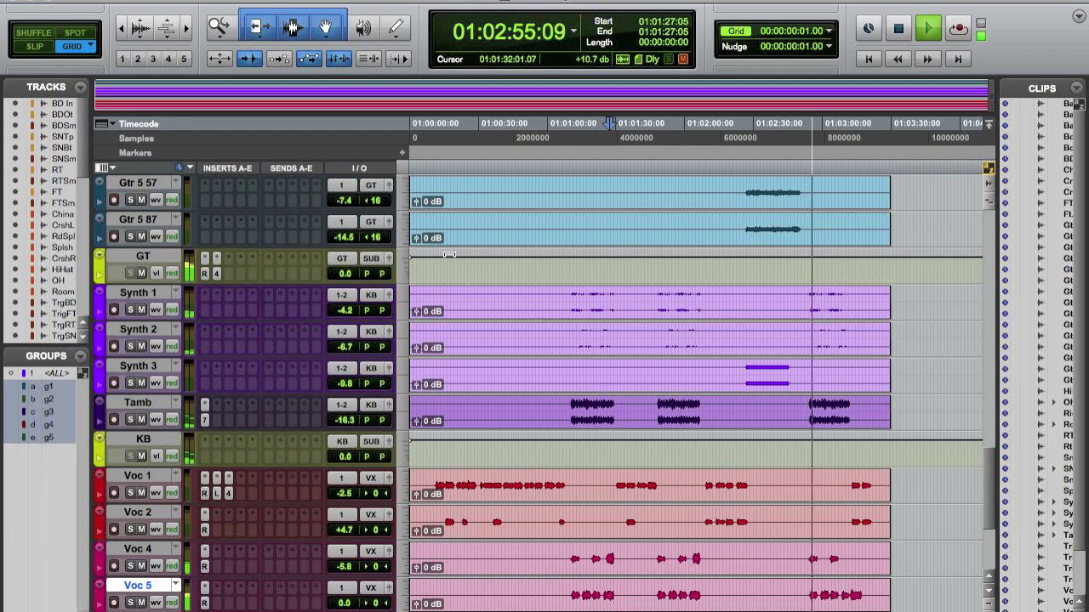
drag(340, 310, 341, 299)
alt+click(346, 311)
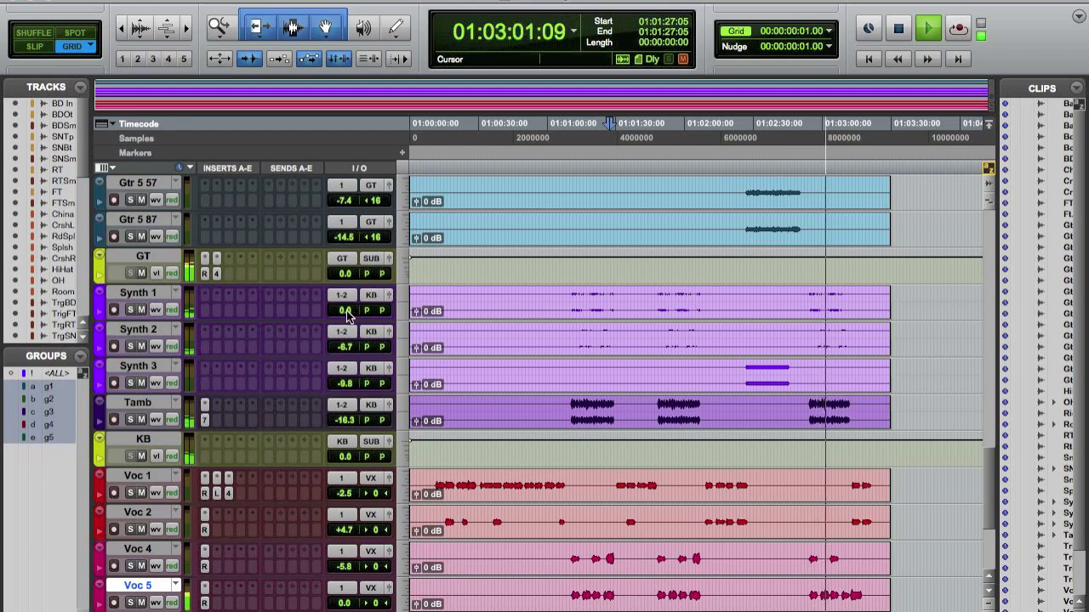
alt+click(347, 347)
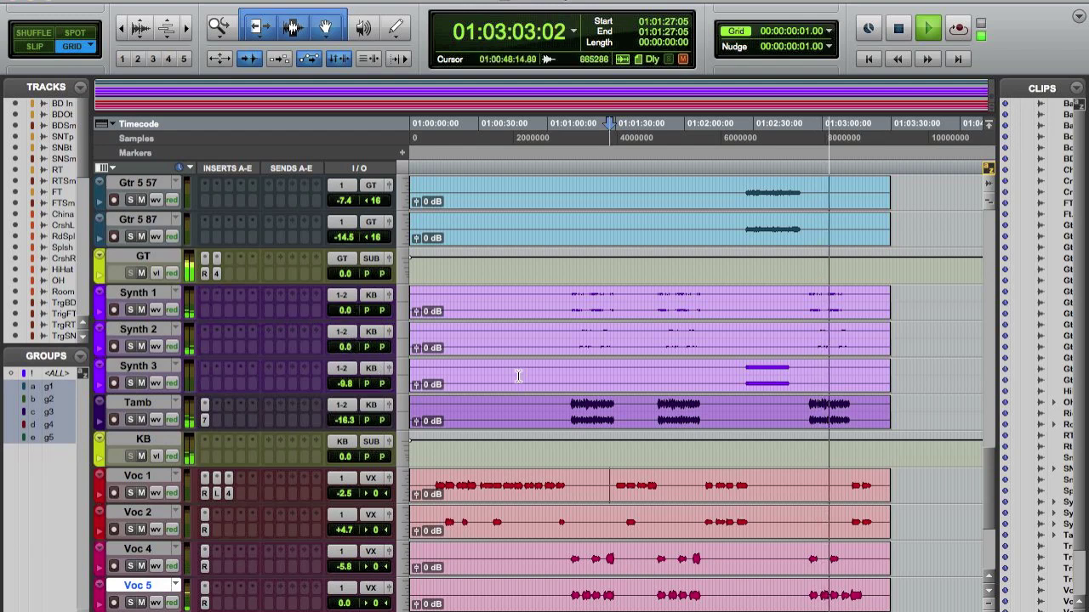
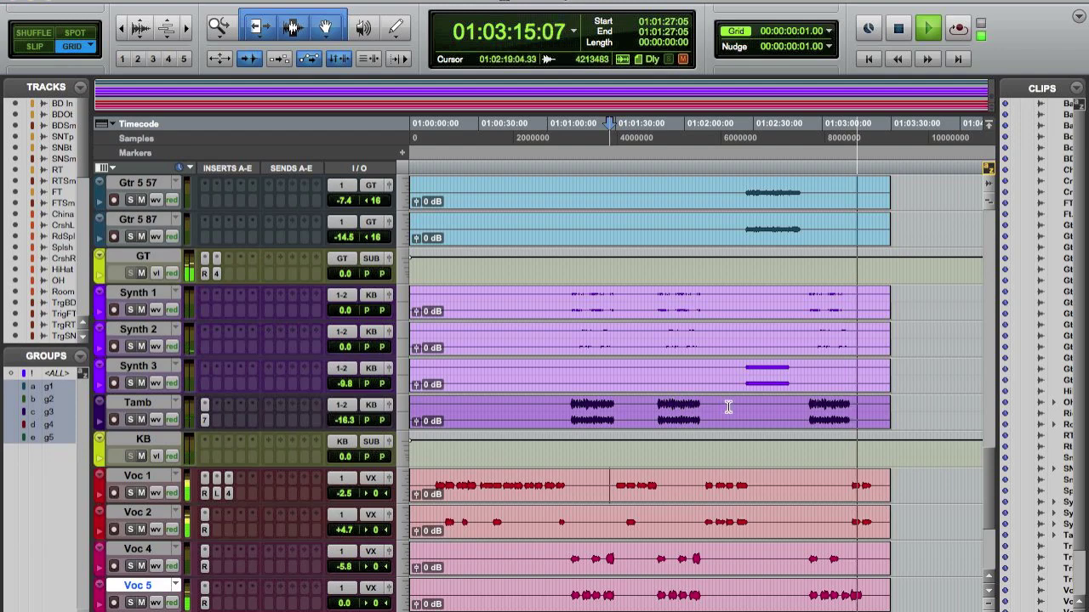
Step: Stop playback, switch to the mixer view, and examine the filter settings of the VEQ4 on Bass Amp
drag(989, 469, 970, 330)
key(space)
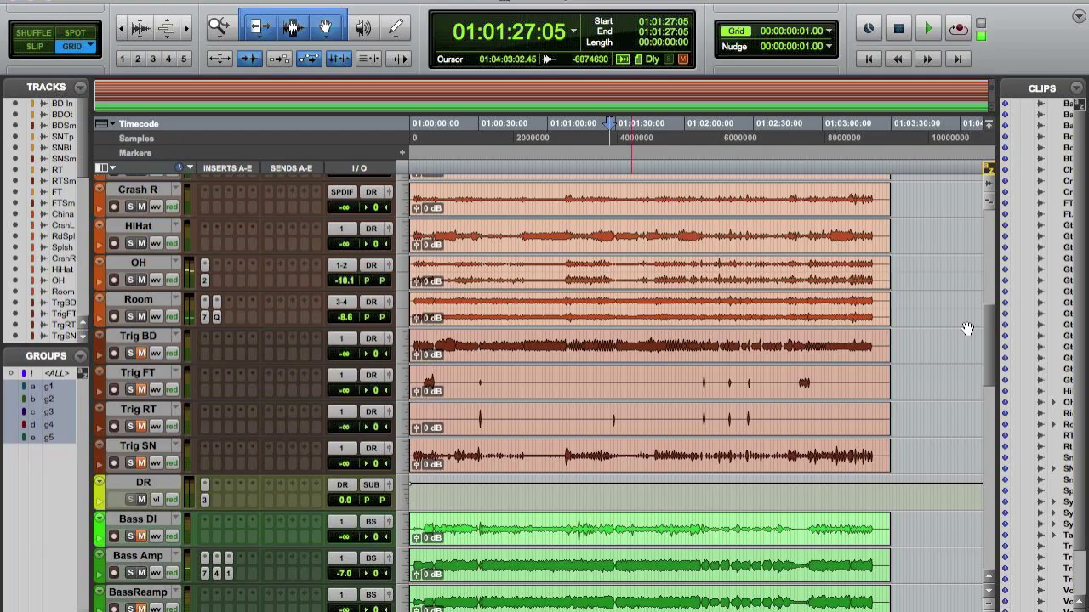
key(super+equal)
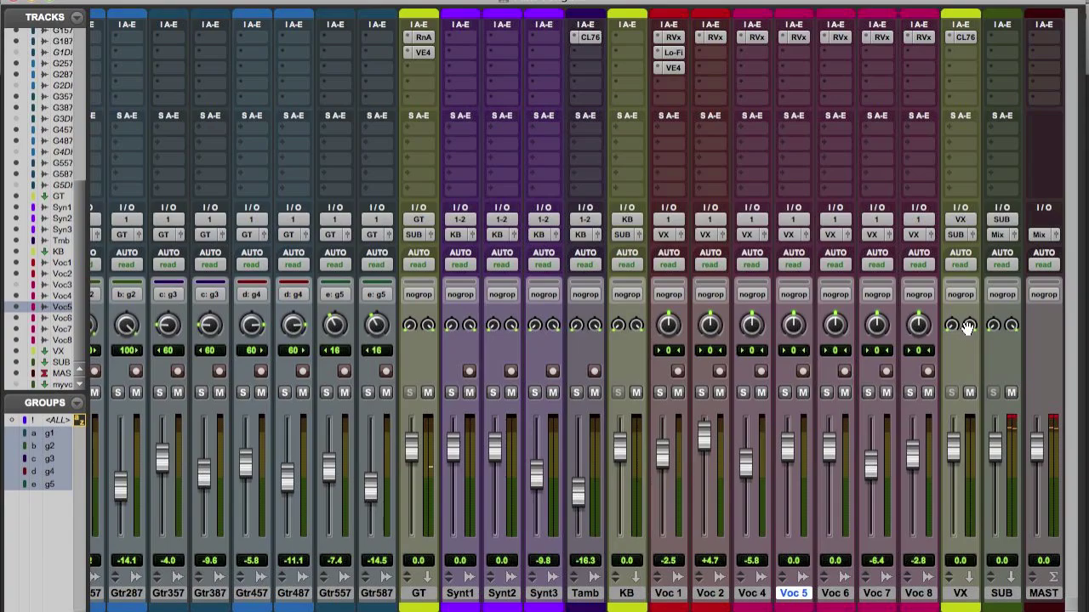
scroll(672, 245, left, 15)
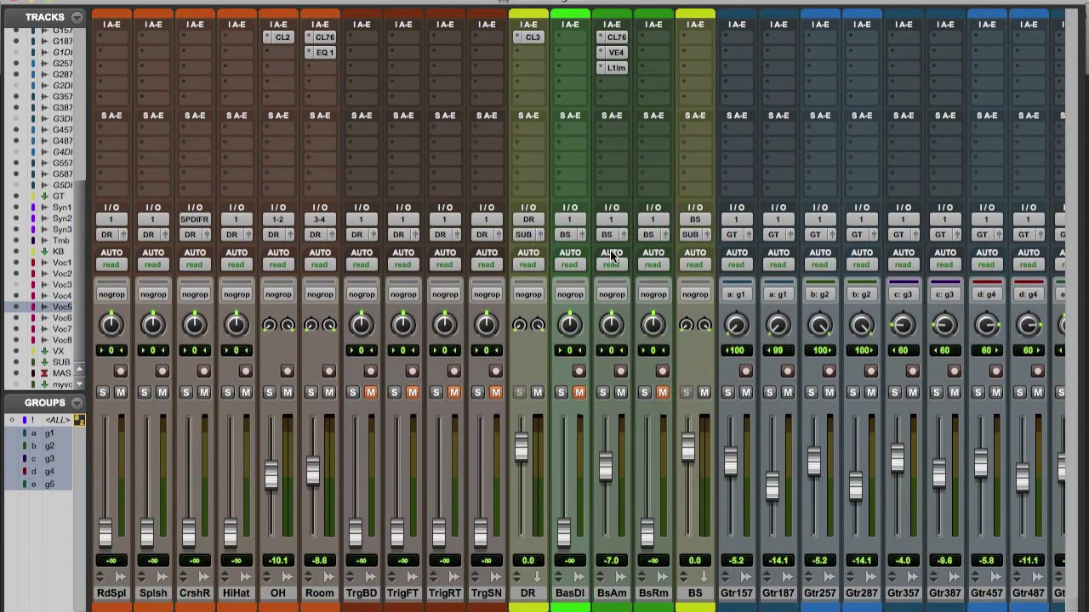
scroll(610, 250, left, 6)
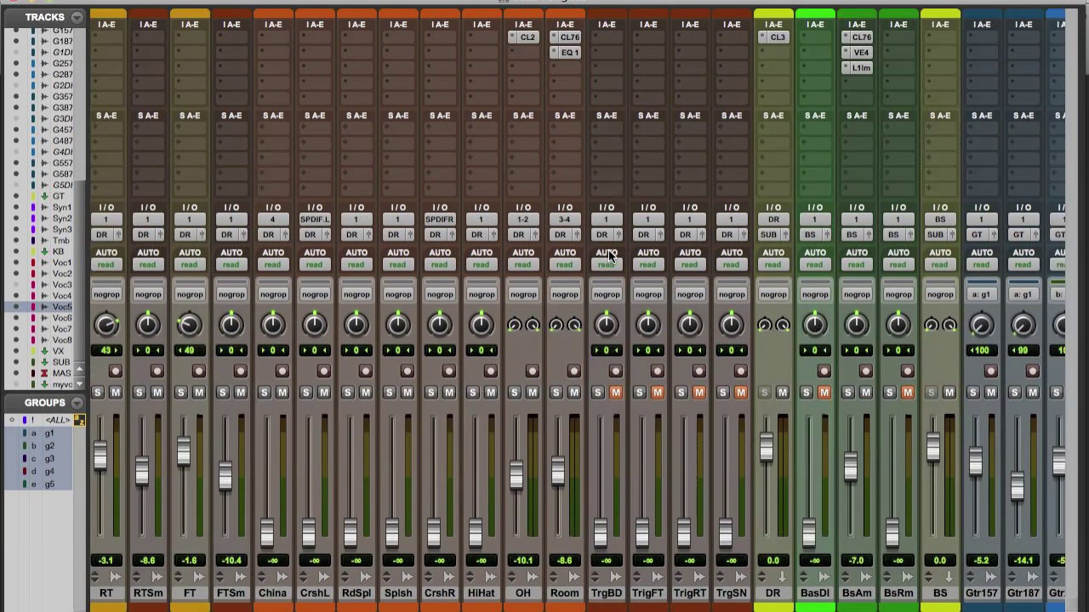
scroll(609, 249, right, 2)
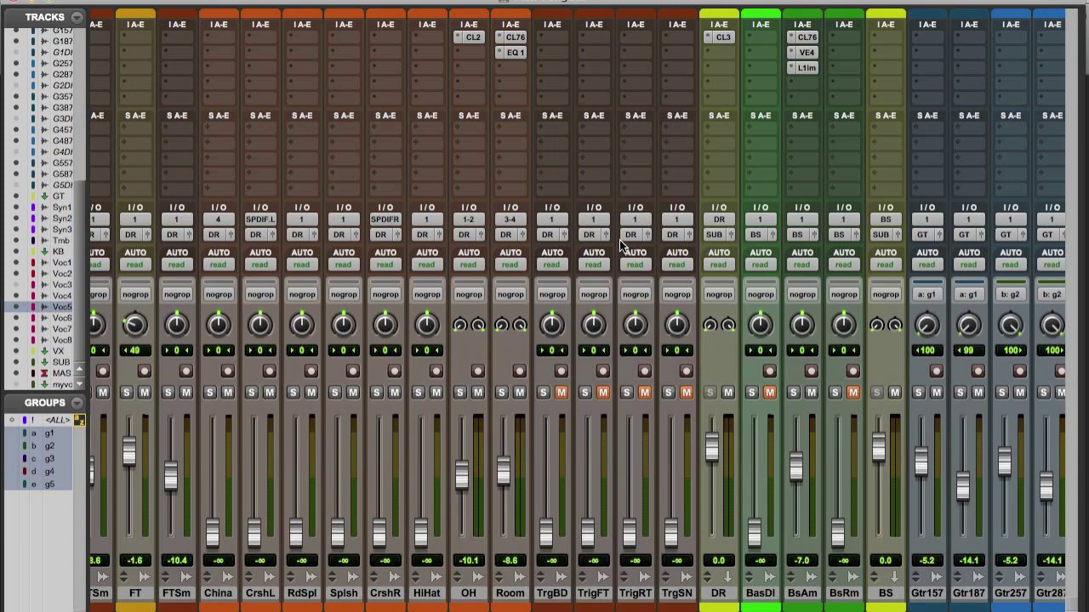
click(807, 51)
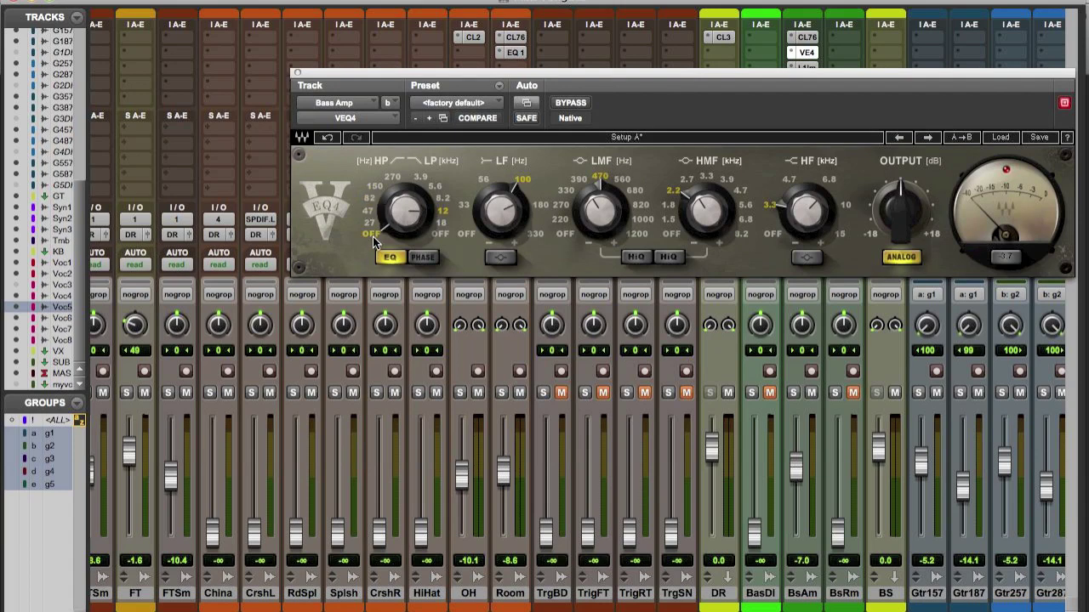
click(294, 72)
Step: Add a mono EQ3 1-Band as the second insert on the BD Sample track
scroll(278, 84, left, 8)
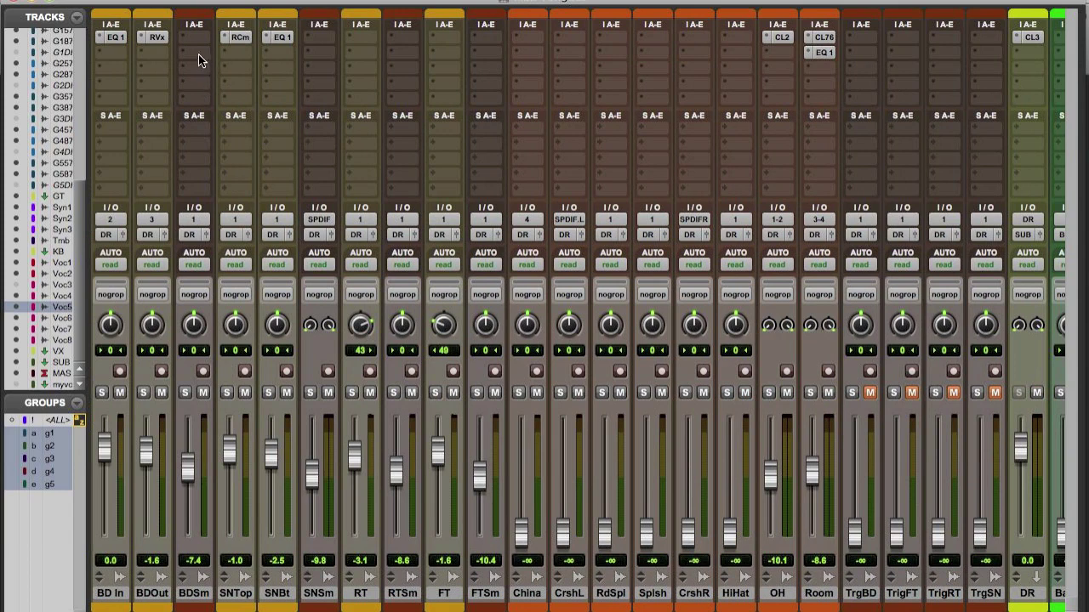
click(198, 55)
mouse_move(255, 80)
mouse_move(404, 78)
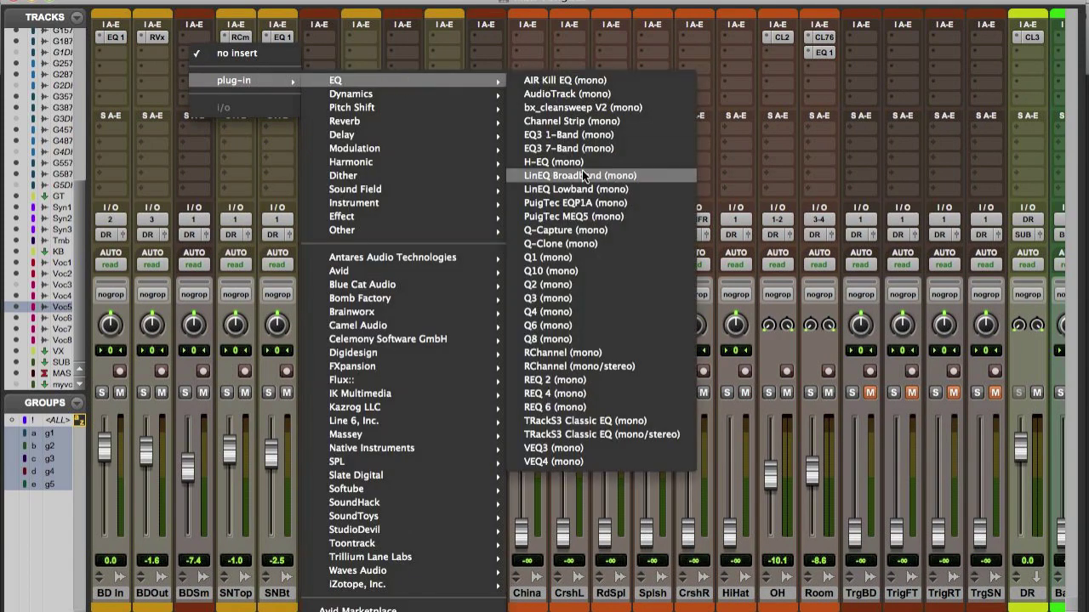
click(572, 134)
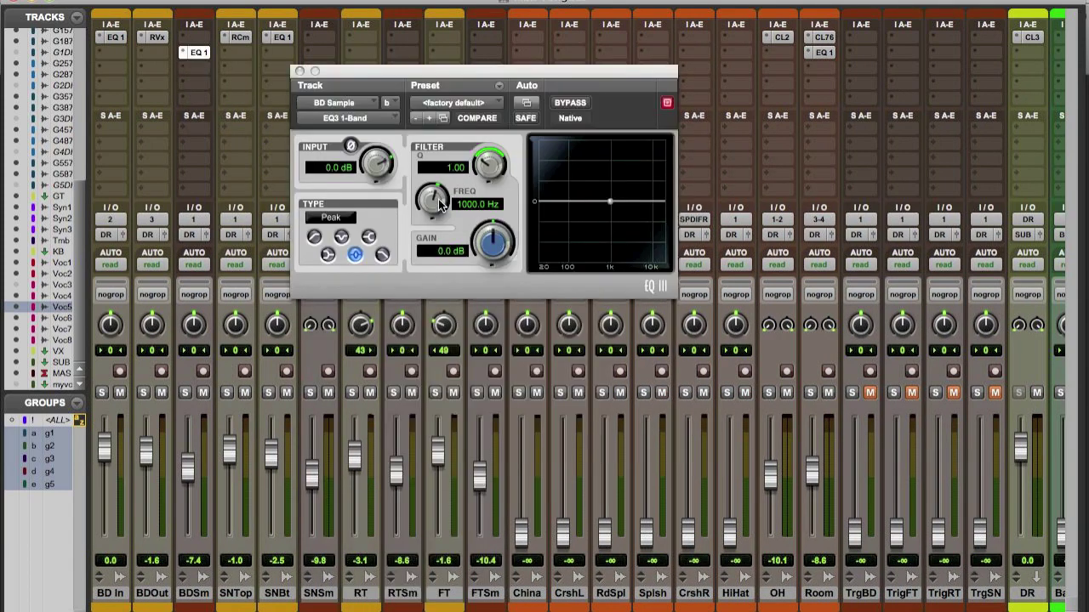
Step: Set the BD Sample EQ to High-Pass at 80.0 Hz with 24 dB/oct, and copy it to BD Out and BD In
click(492, 205)
text(80)
key(Return)
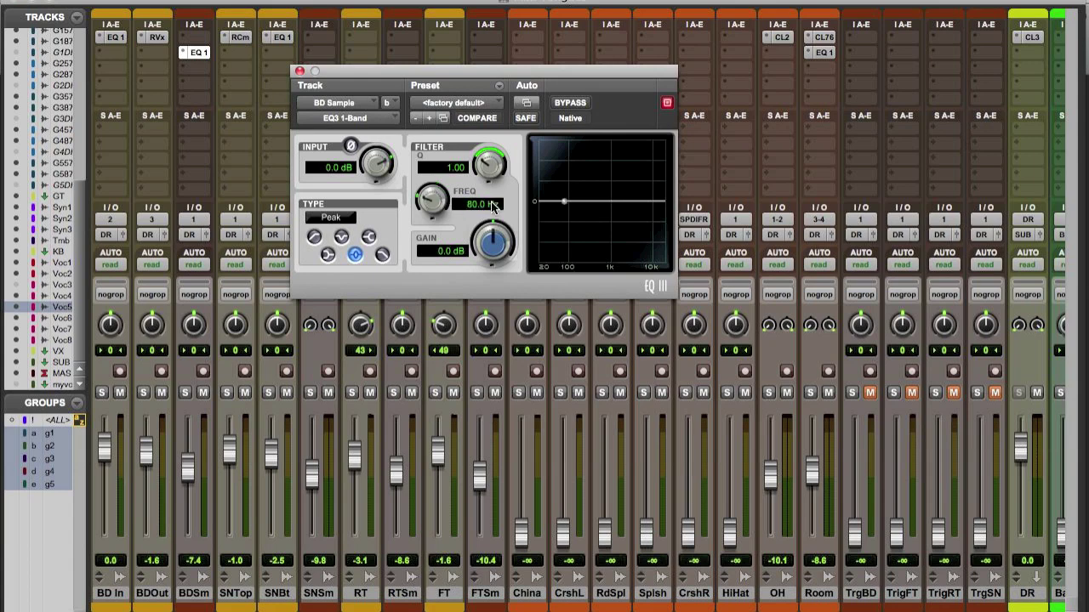
click(315, 238)
drag(488, 173, 467, 45)
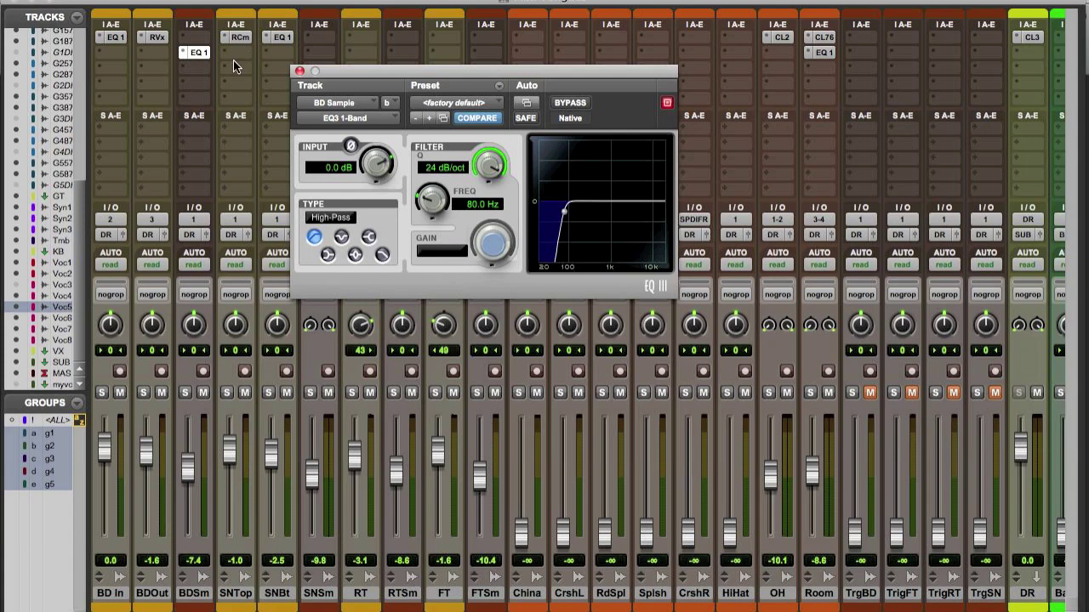
click(299, 71)
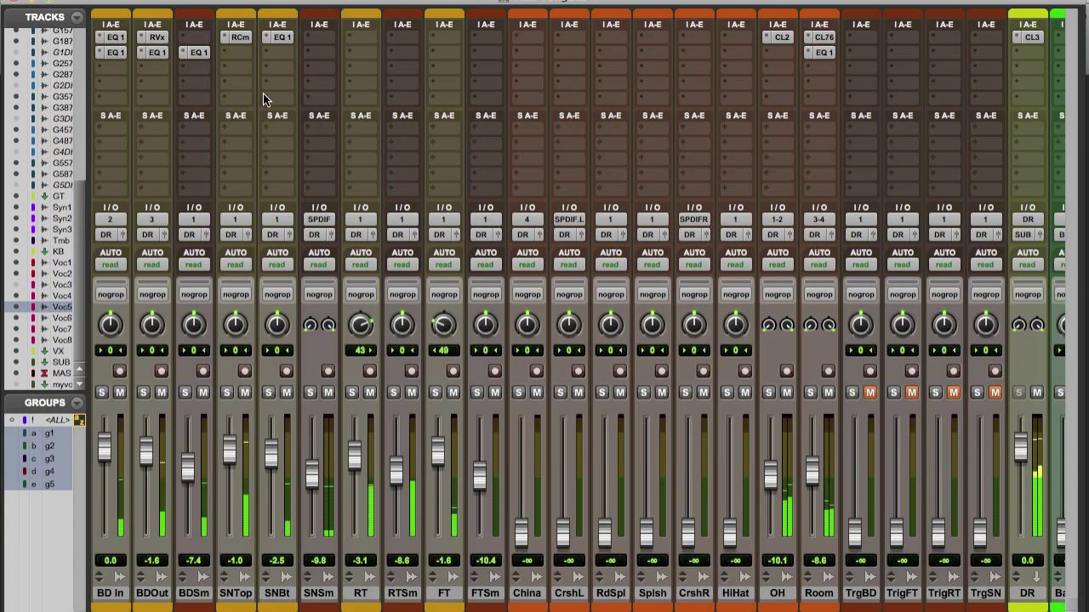
Step: Raise the Bass Amp fader to -3.4 dB and check the gain reduction of its L1 limiter
scroll(416, 178, right, 6)
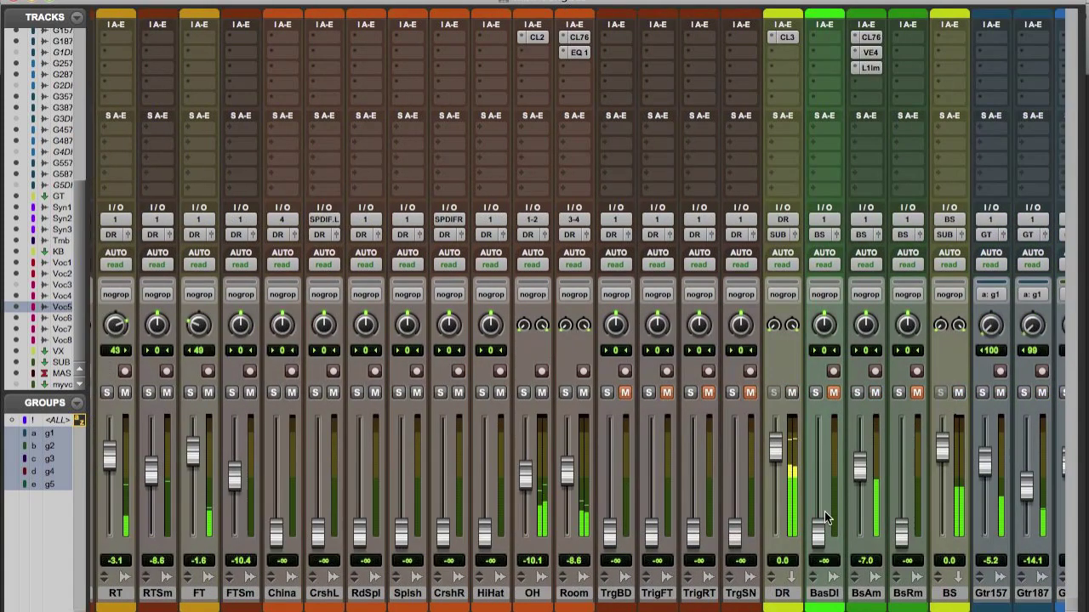
drag(859, 466, 862, 459)
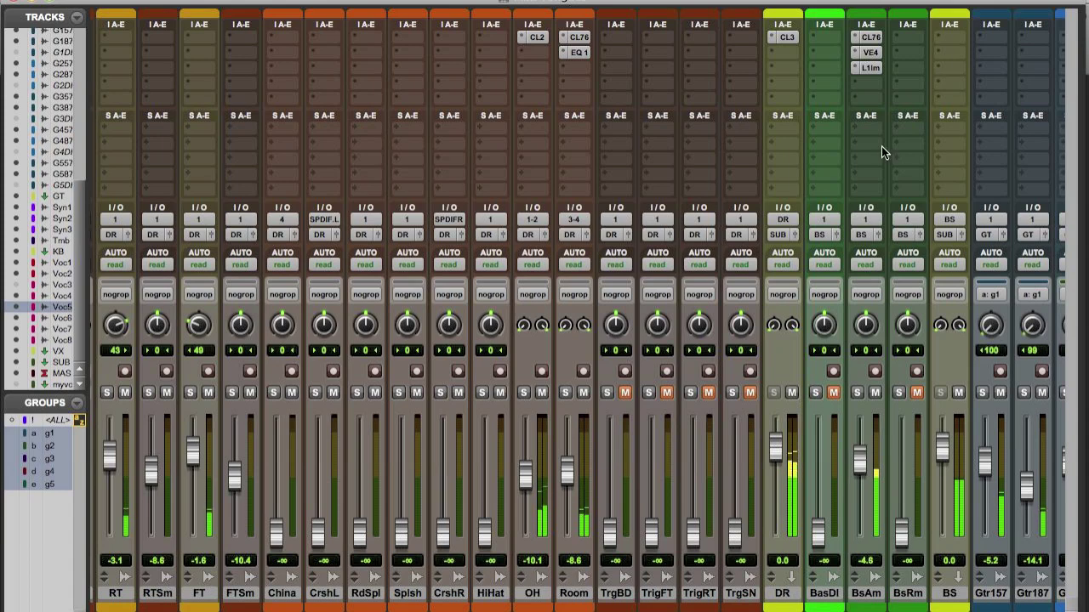
click(869, 68)
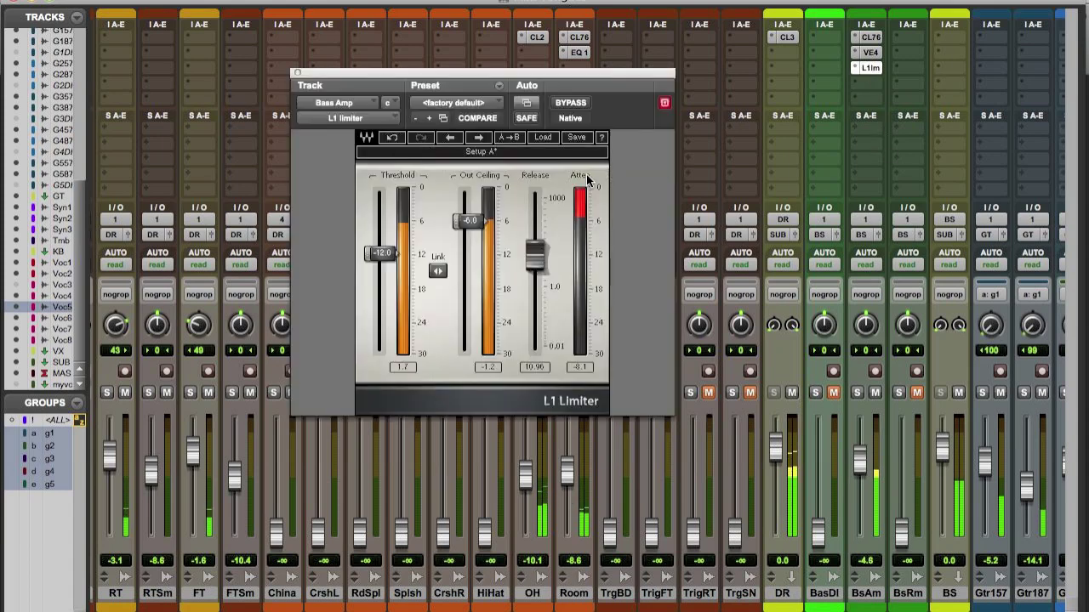
click(297, 72)
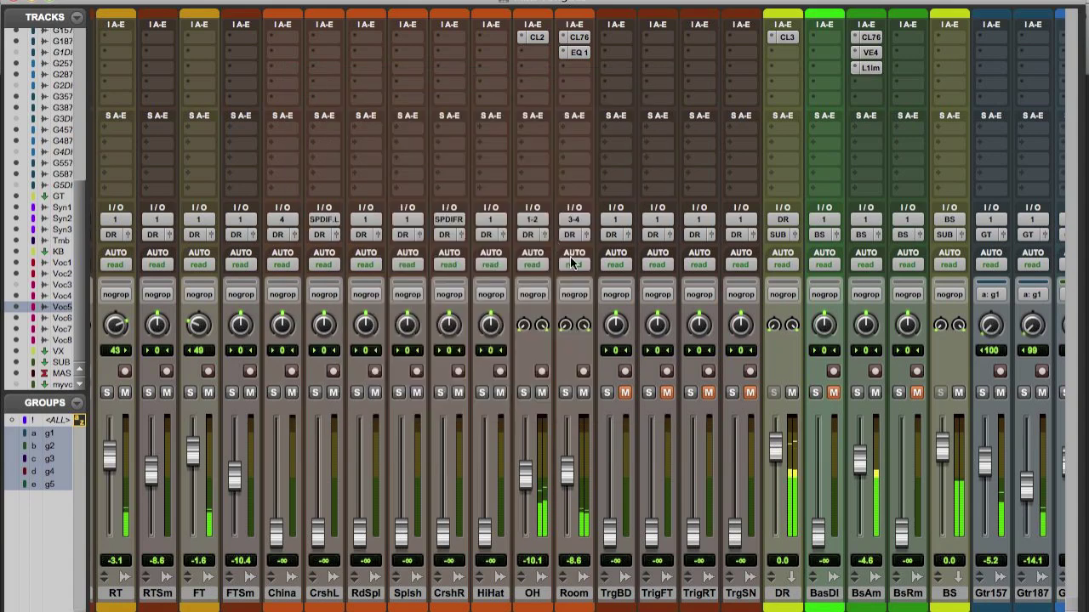
scroll(771, 362, right, 2)
drag(802, 456, 804, 456)
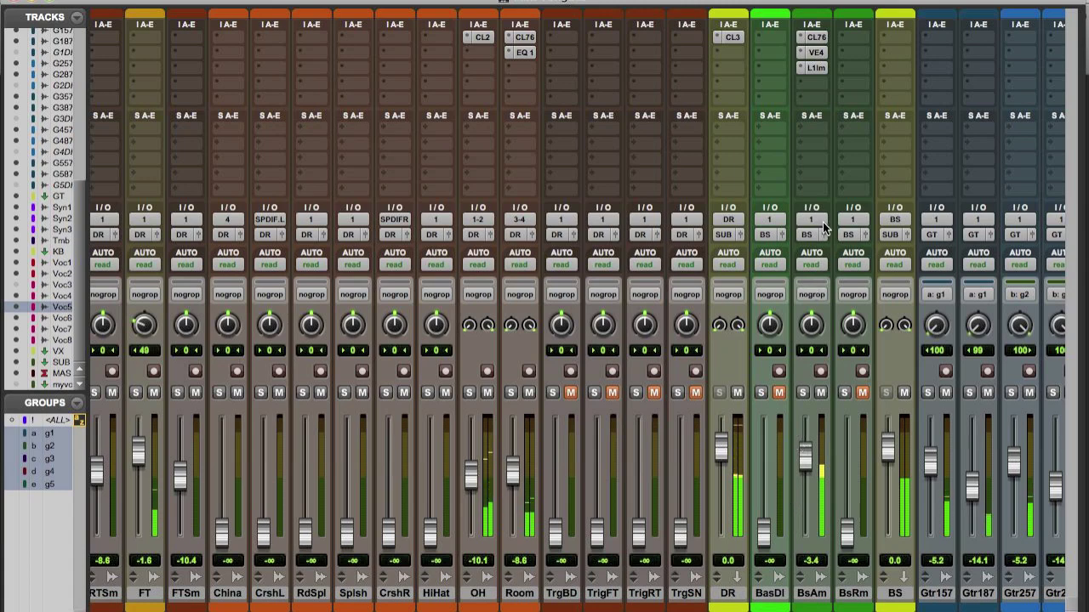
Step: Check the high-pass filter of the VEQ4 on Bass Amp while the track plays
click(815, 53)
drag(384, 229, 382, 222)
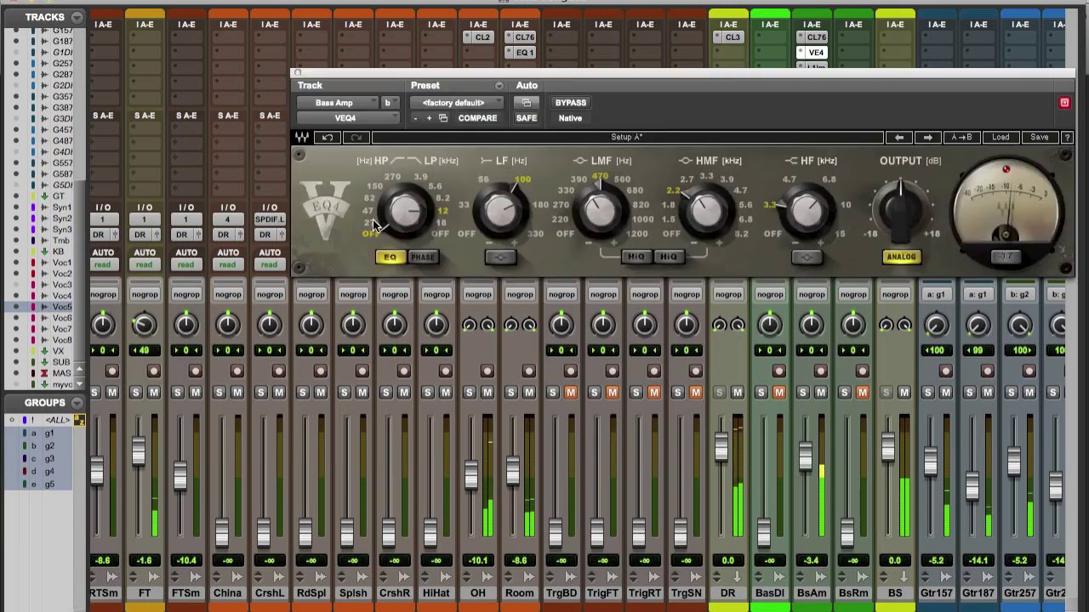
click(297, 74)
Step: Bypass the 80 Hz EQs on BD Sample and BD Out, and remove the second EQ from BD In
scroll(457, 156, left, 2)
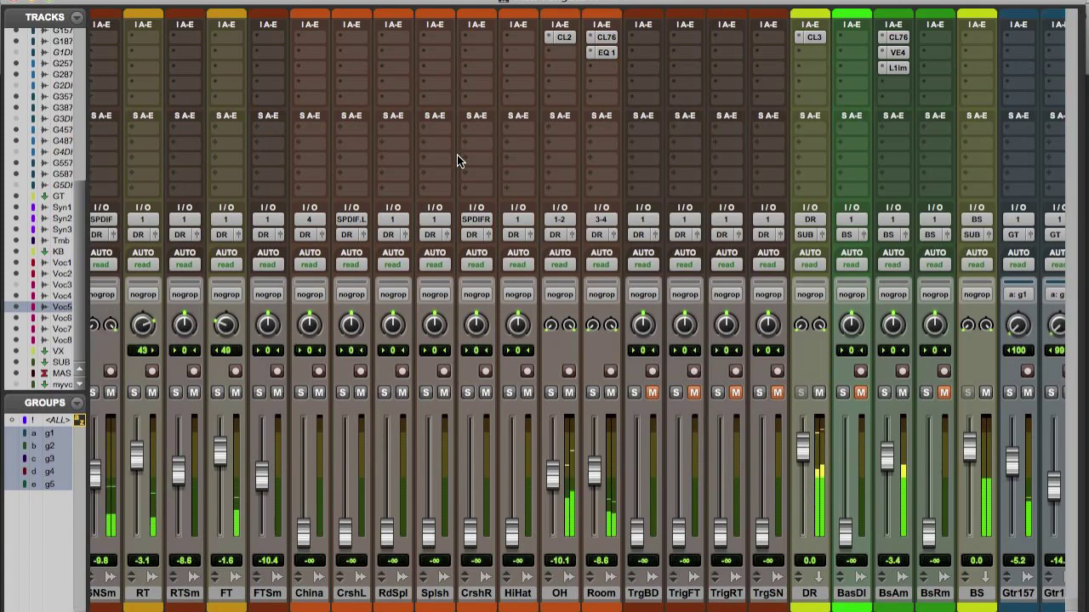
scroll(457, 157, left, 5)
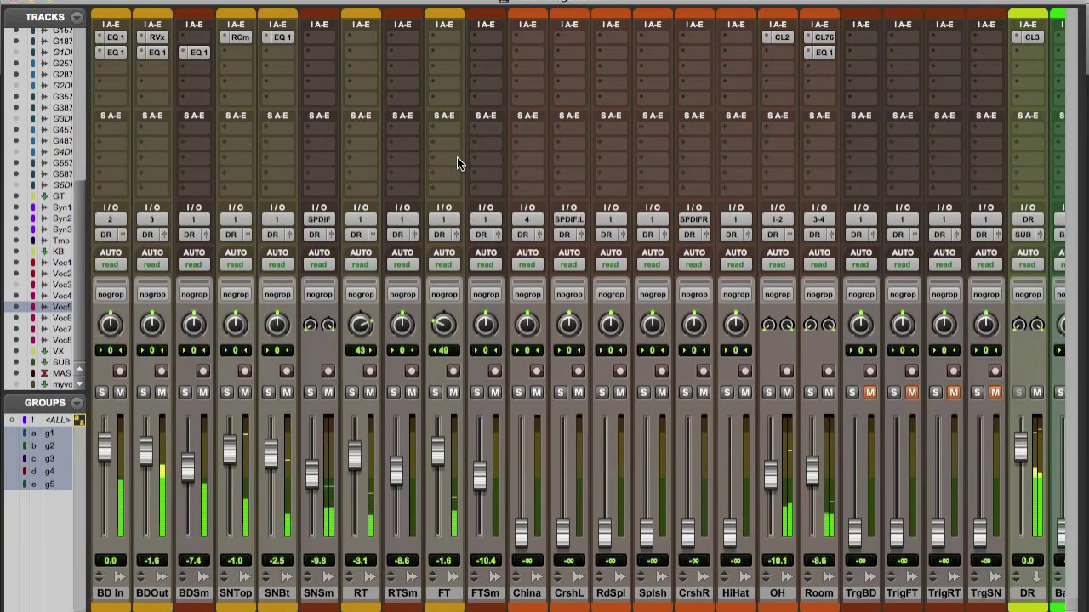
super+click(193, 53)
super+click(160, 52)
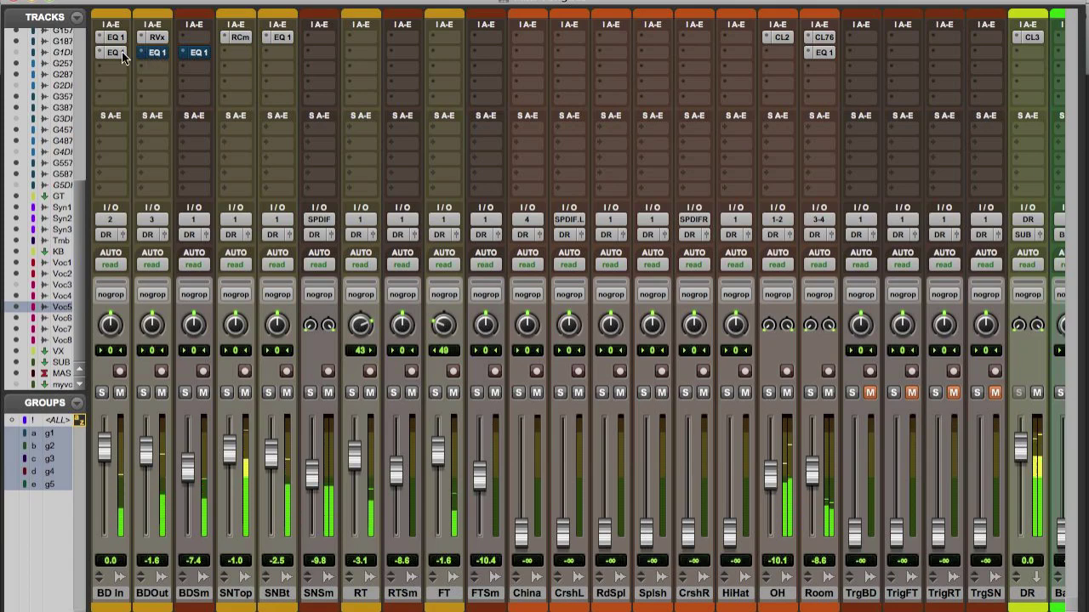
click(98, 52)
click(116, 28)
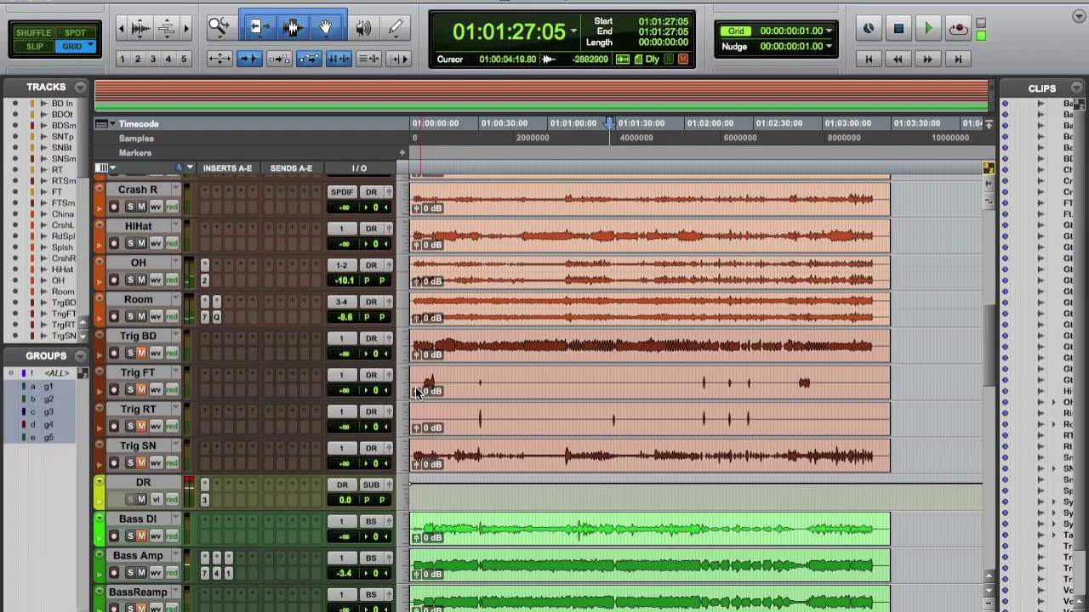
Step: Move the Trig FT track directly below FT Sample and the Trig RT track directly below RT Sample
scroll(452, 365, left, 3)
scroll(505, 367, left, 5)
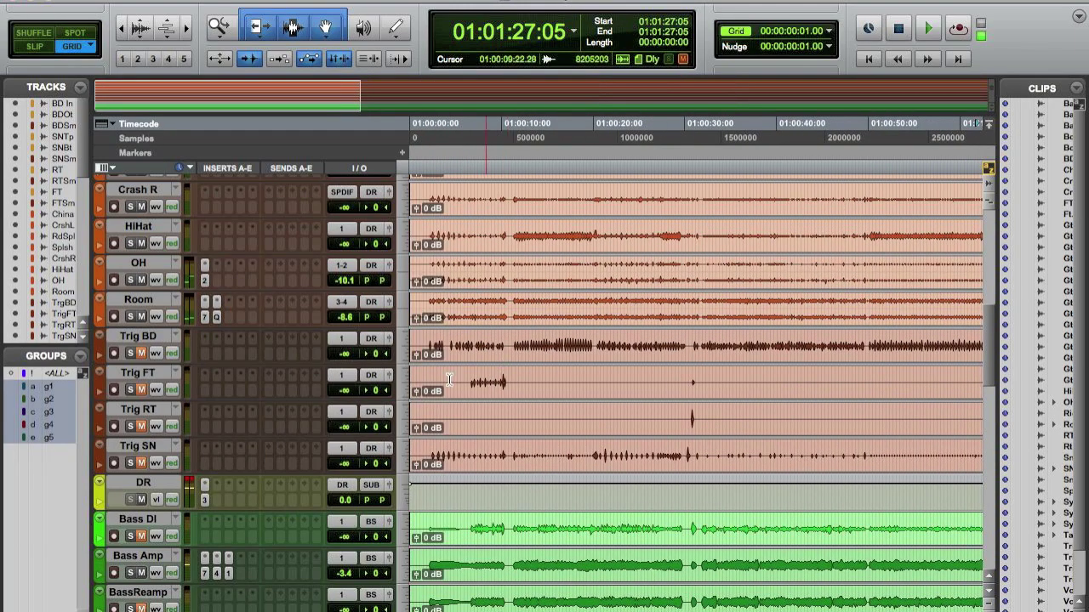
click(152, 378)
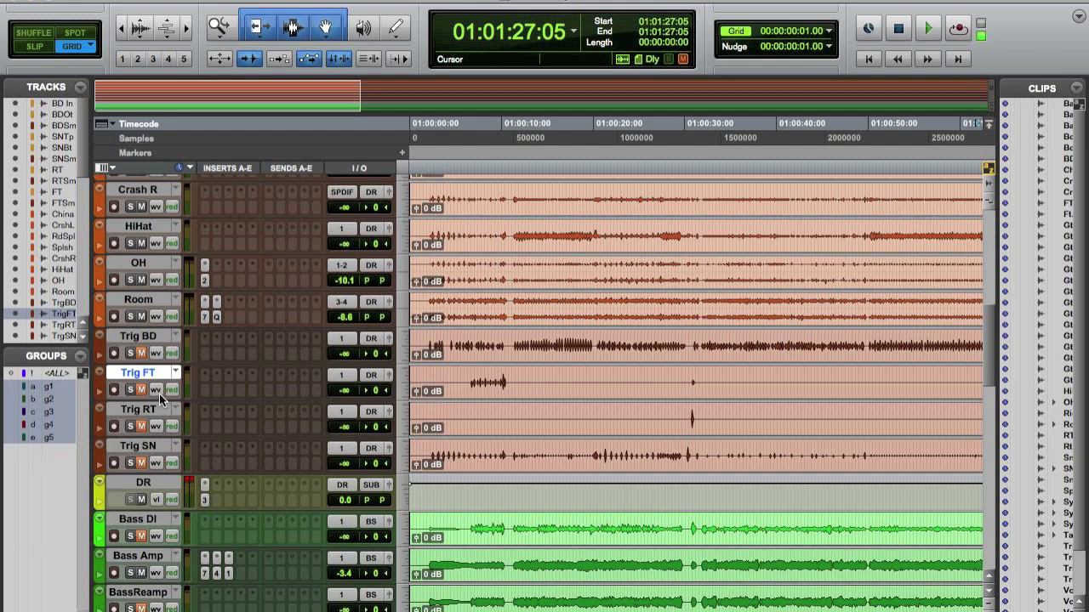
scroll(243, 375, up, 2)
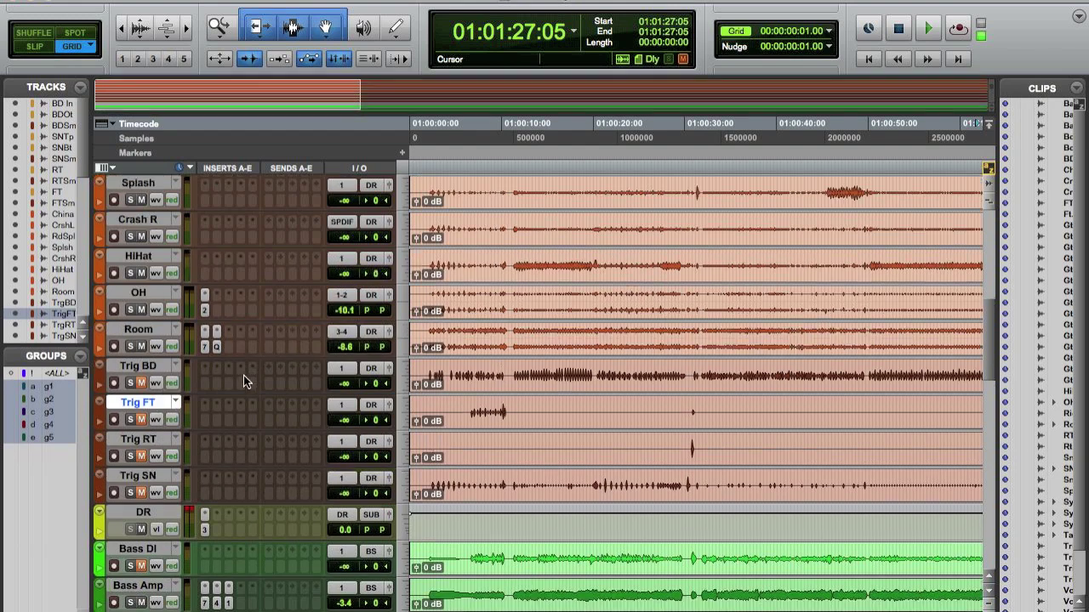
drag(158, 443, 133, 280)
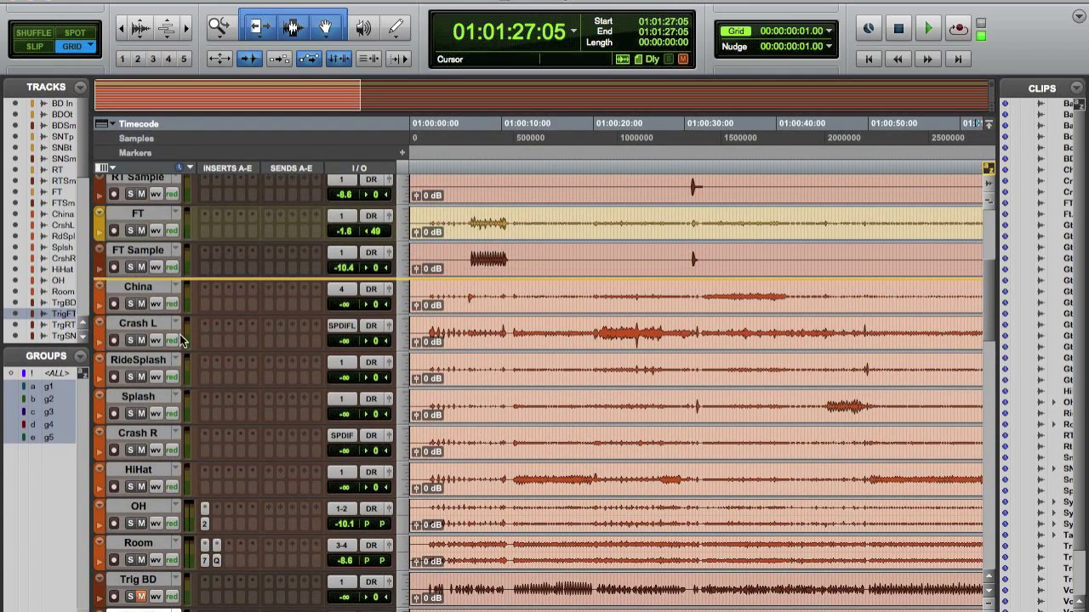
scroll(264, 408, down, 3)
drag(146, 553, 129, 308)
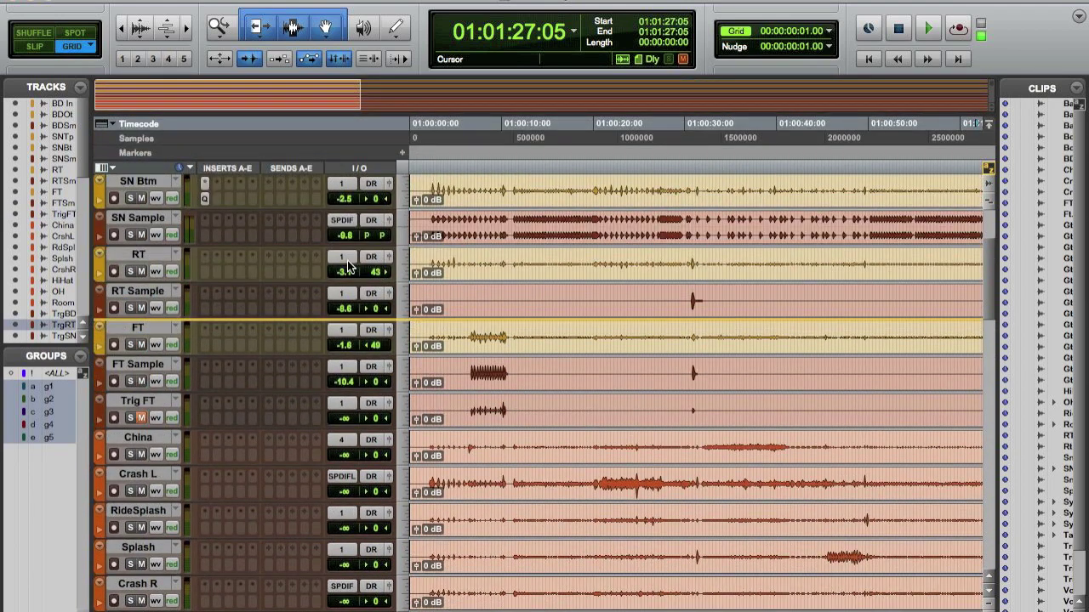
Step: Group the RT, RT Sample and Trig RT tracks under the name rt
key(t)
key(t)
shift+click(150, 254)
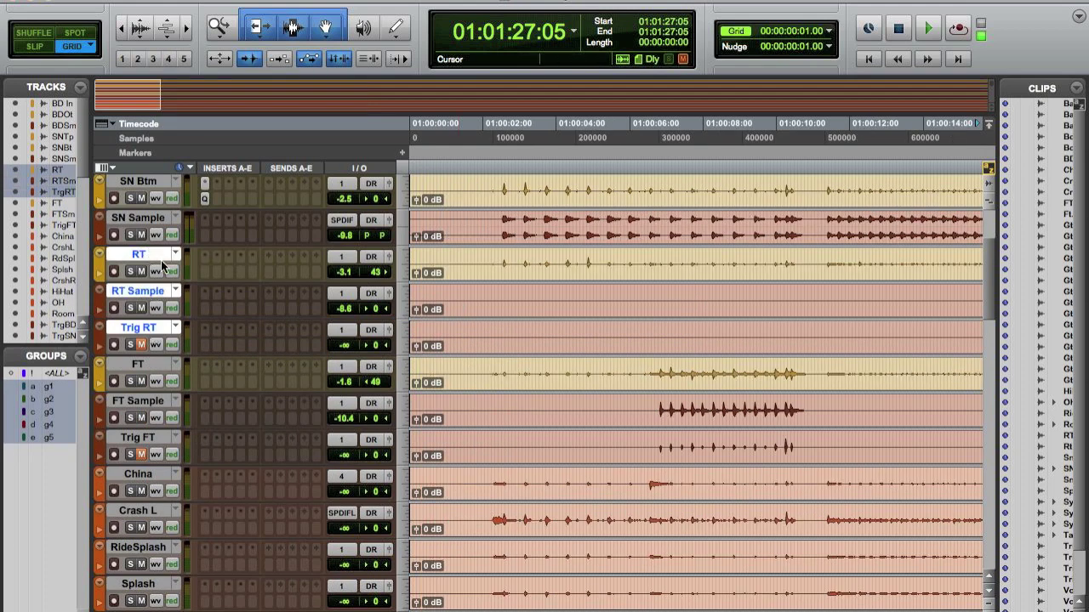
key(super+g)
text(rt)
key(Return)
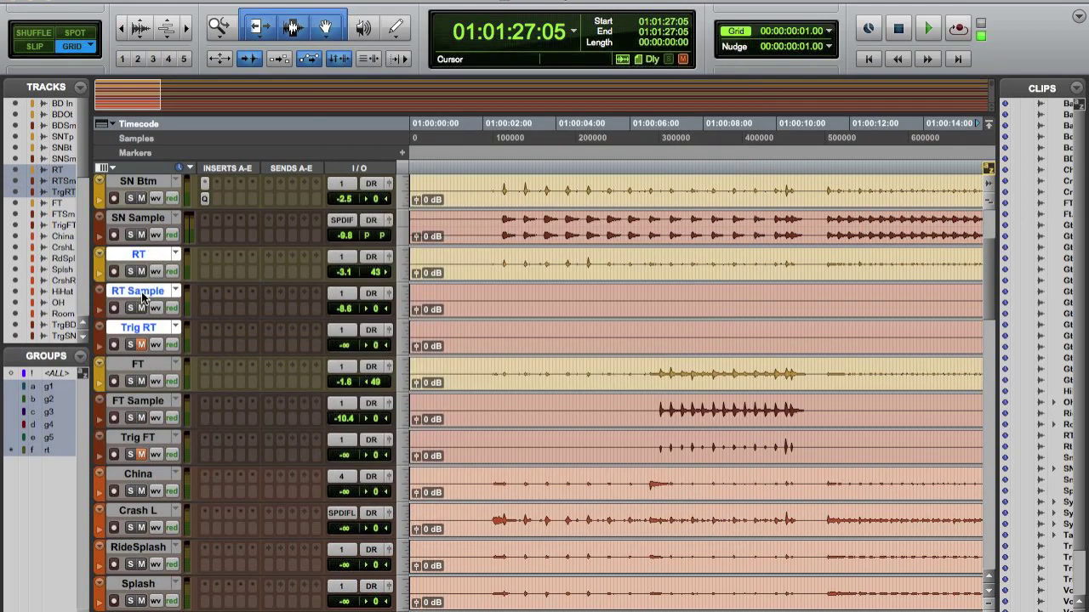
Step: Group the FT, FT Sample and Trig FT tracks under the name ft
click(144, 361)
shift+click(170, 440)
key(super+g)
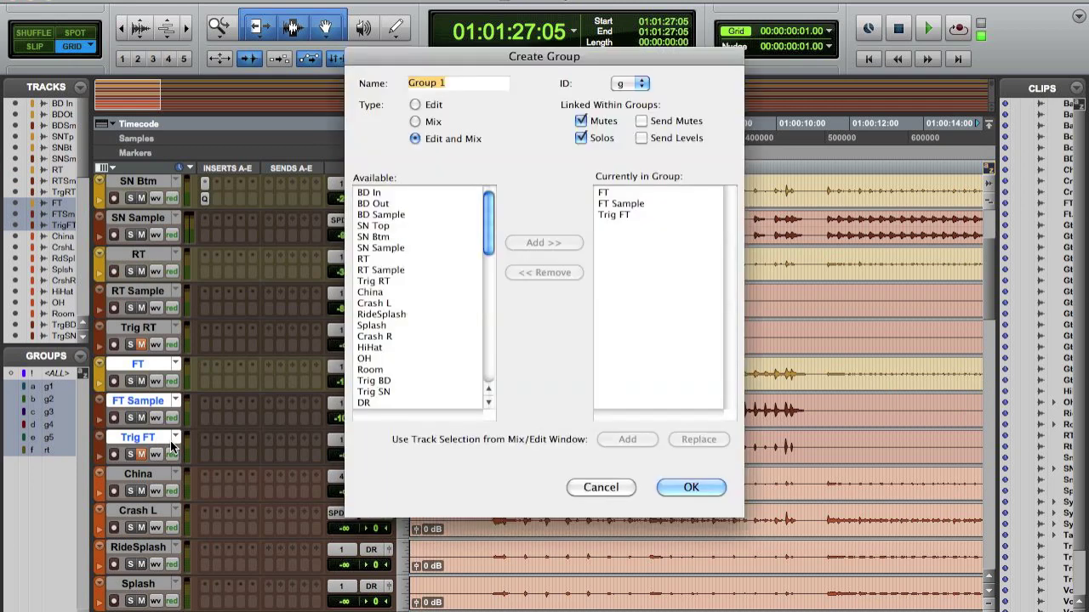
text(ft)
key(Return)
Step: Split the grouped floor tom clips at 01:00:06:20, where the first FT Sample hit starts
click(650, 408)
click(661, 408)
key(super+e)
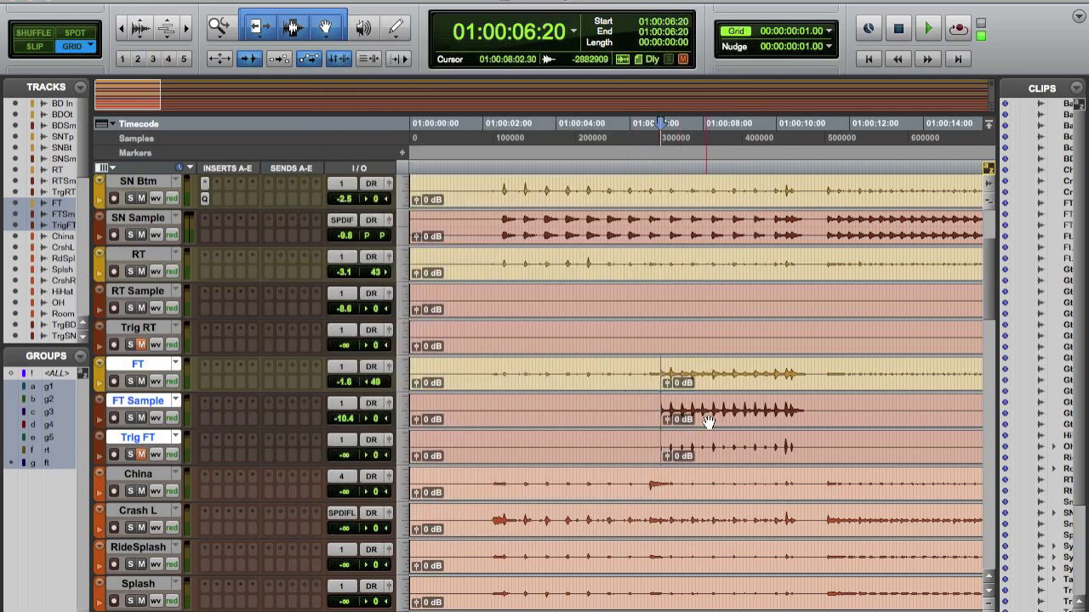
Step: Split the grouped floor tom clips at 01:00:11:10, just after the first run of hits ends
click(815, 380)
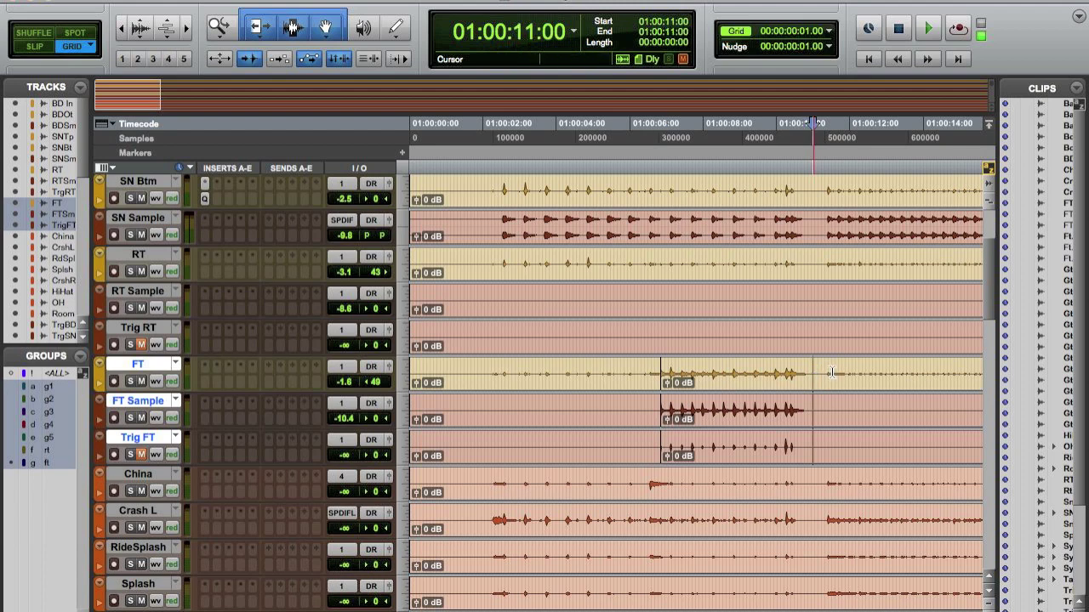
click(832, 375)
key(super+e)
Step: Delete the floor tom clips before the first run of hits and fade out the end of that run
click(611, 393)
key(Delete)
click(790, 374)
key(g)
Step: Split the floor tom clips at 01:00:30:21, where the next hit starts, and delete the hitless clips back to 01:00:11:10
scroll(750, 443, right, 10)
click(869, 373)
key(KP_Add)
key(KP_Add)
key(KP_Add)
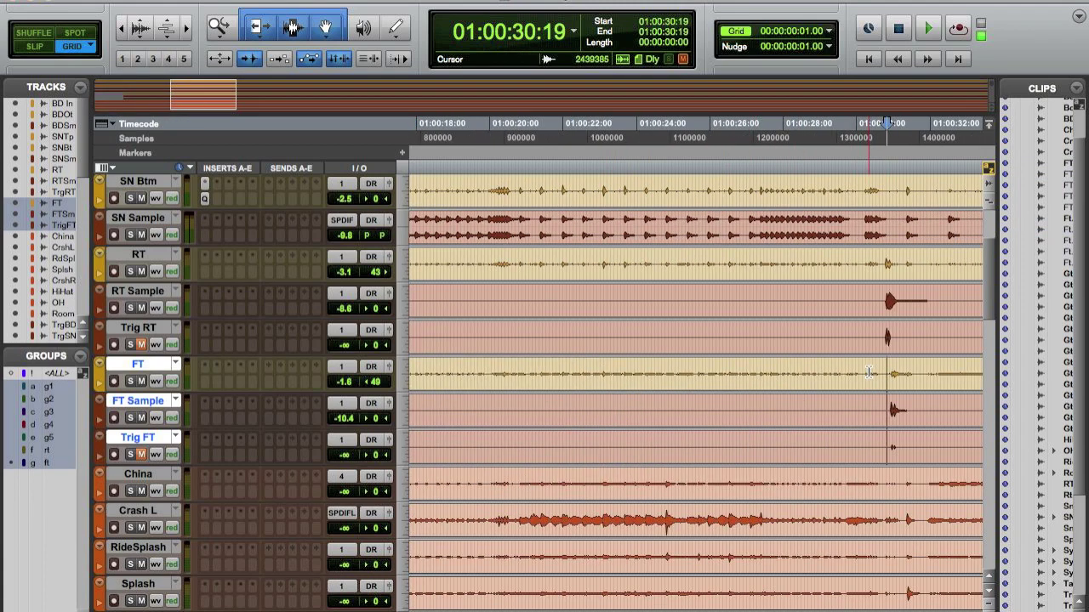
key(KP_Add)
key(KP_Add)
key(b)
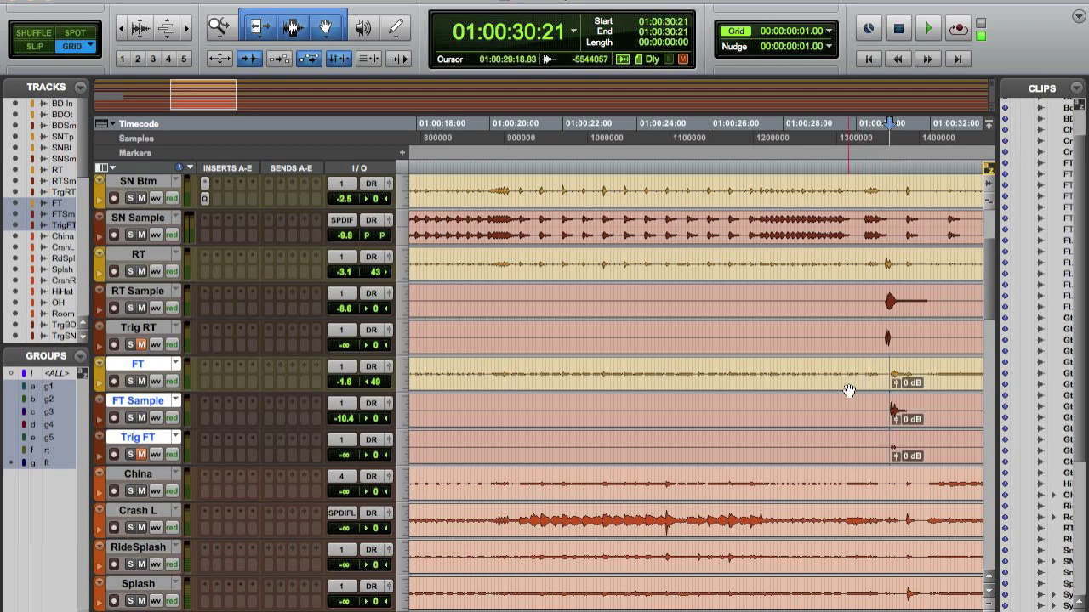
click(845, 416)
key(Delete)
Step: Split the floor tom clips after that hit at 01:00:31:21 and fade them out from 01:00:31:07 to the split
scroll(815, 421, right, 10)
scroll(553, 374, left, 5)
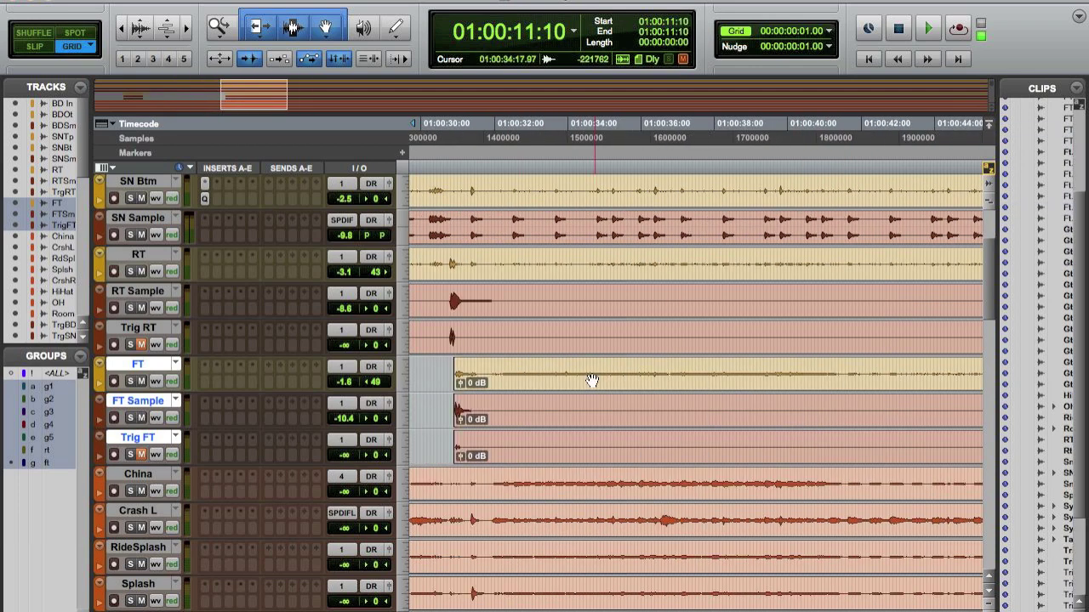
click(491, 366)
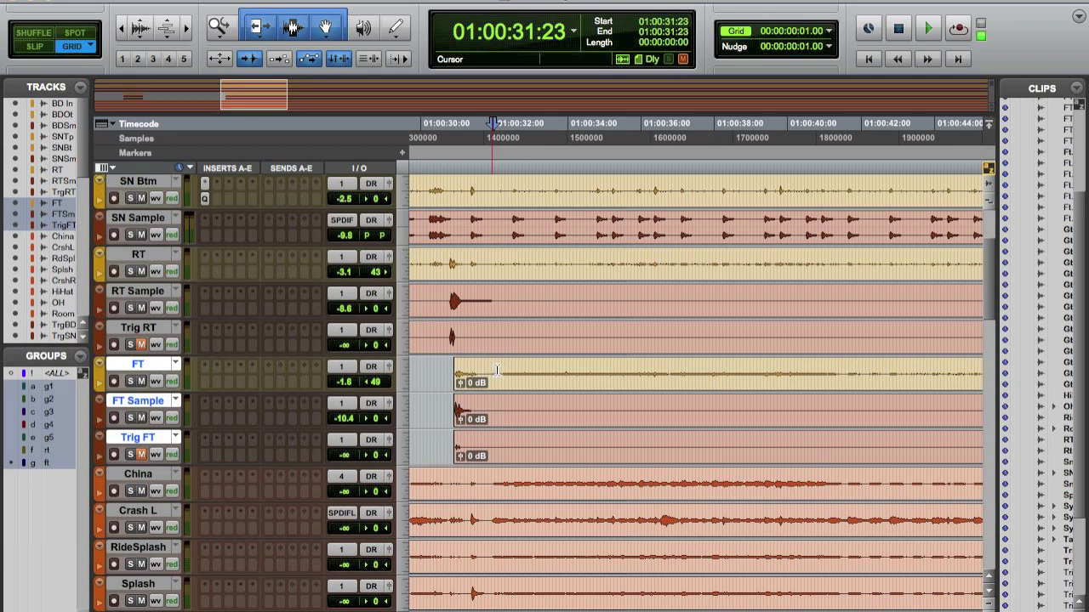
key(comma)
key(comma)
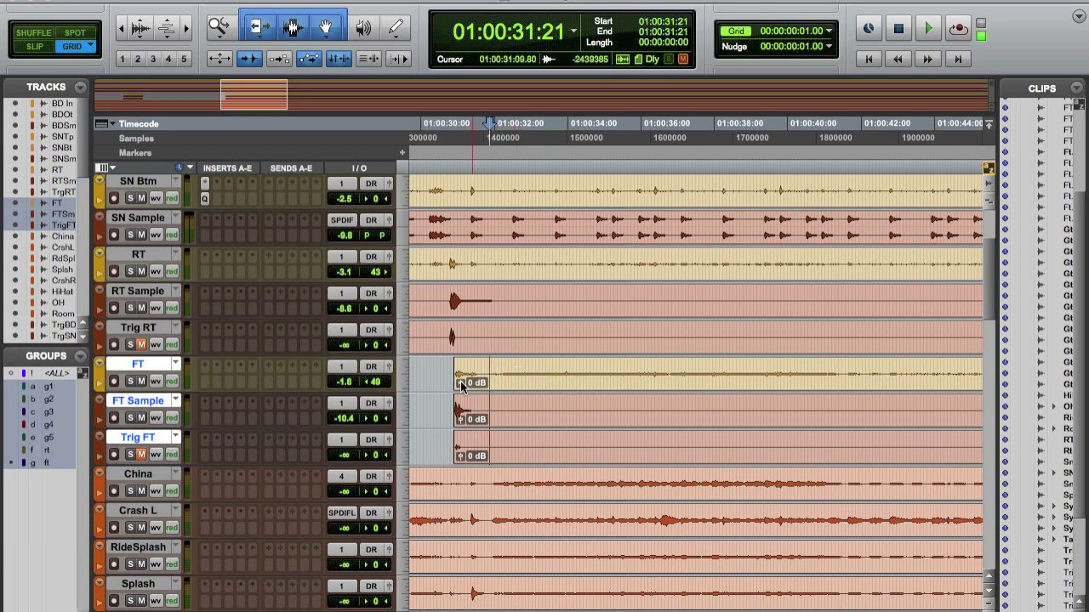
drag(453, 385, 489, 379)
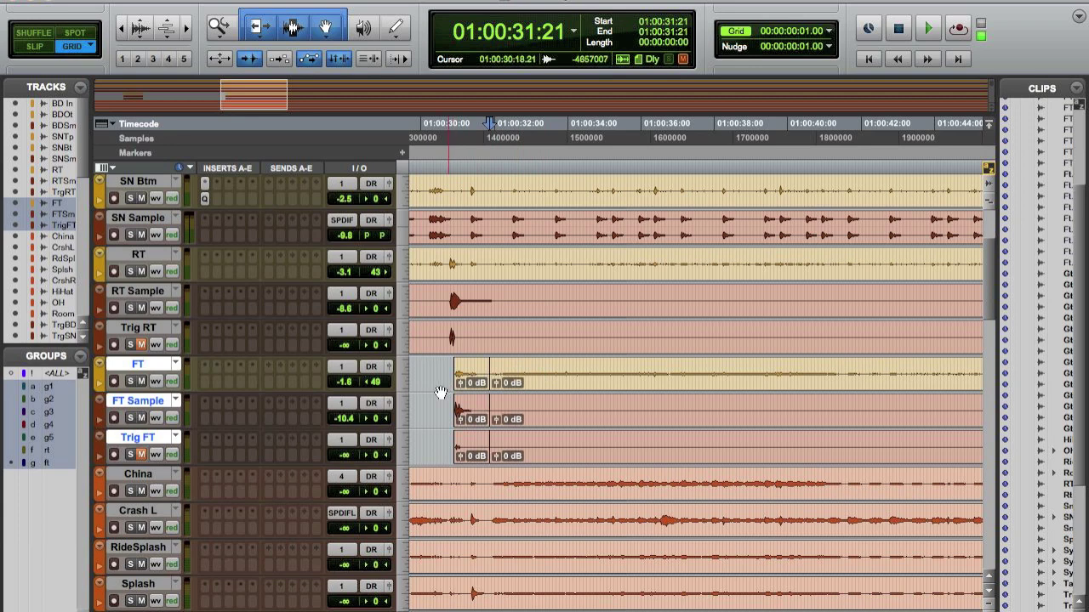
click(472, 371)
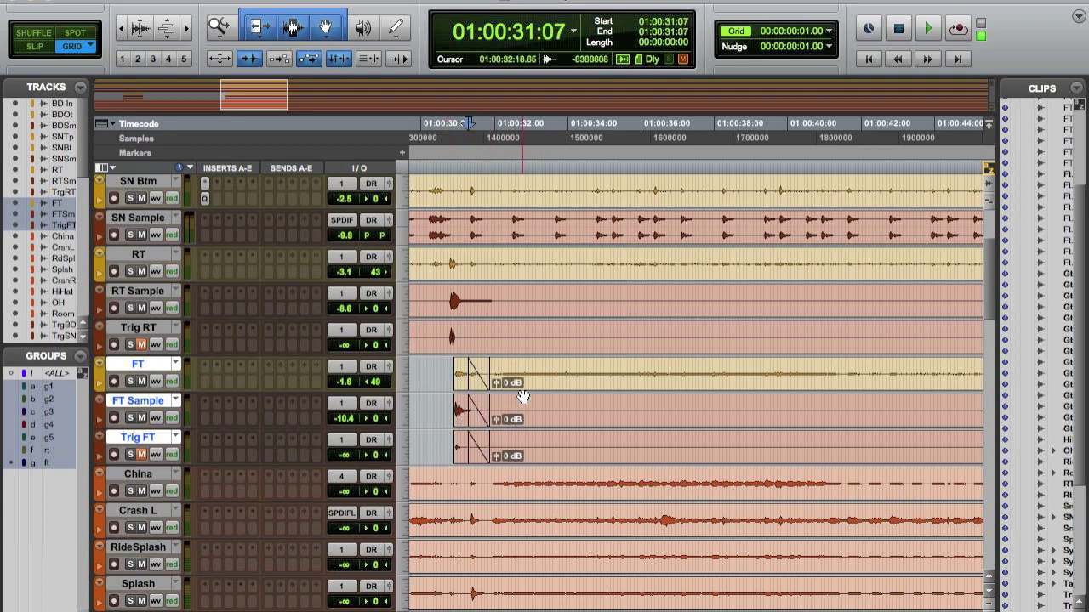
Step: Split the floor tom clips at 01:02:08:10, where the next hit starts, and delete the hitless clips back to 01:00:31:21
scroll(523, 394, right, 15)
scroll(523, 396, right, 20)
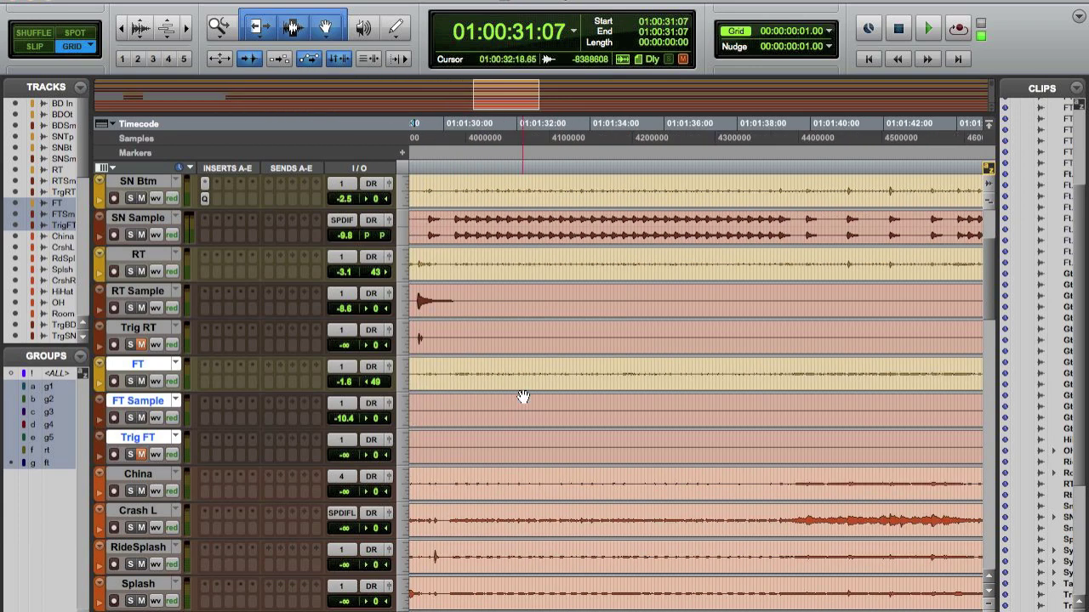
scroll(522, 397, left, 2)
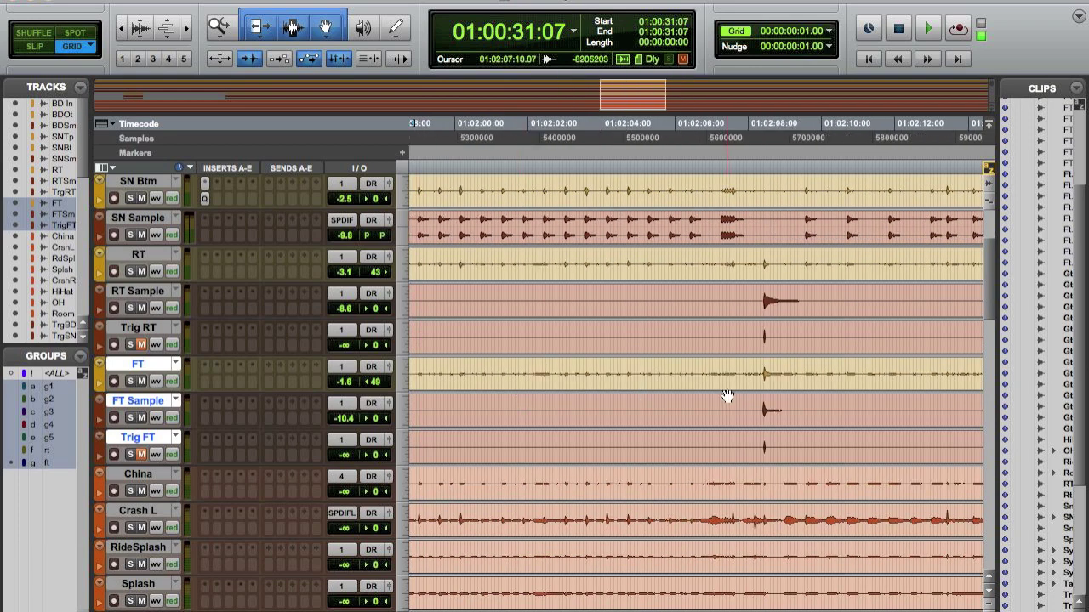
click(748, 367)
key(Tab)
key(Tab)
key(Tab)
key(Tab)
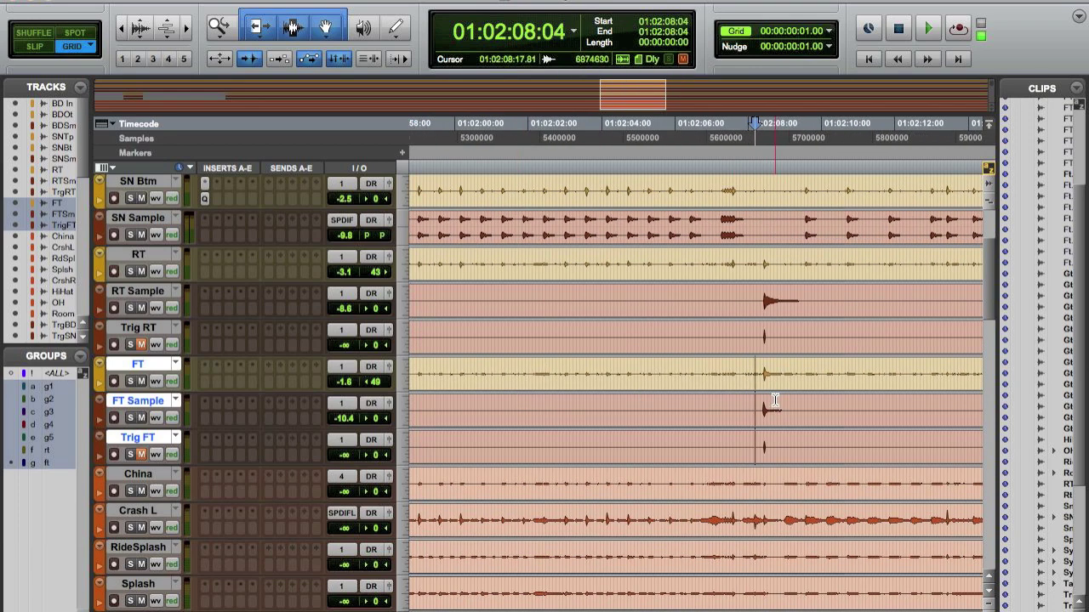
key(super+e)
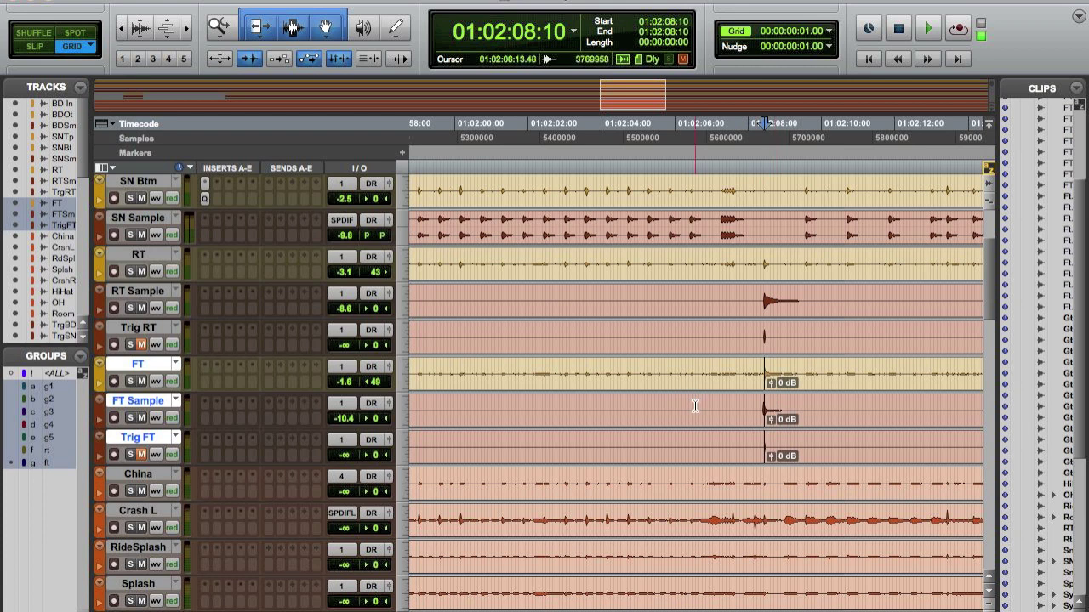
double_click(695, 406)
key(Delete)
Step: Split the floor tom clips at 01:02:09:10 and fade out the tail of the hit up to the split
click(796, 372)
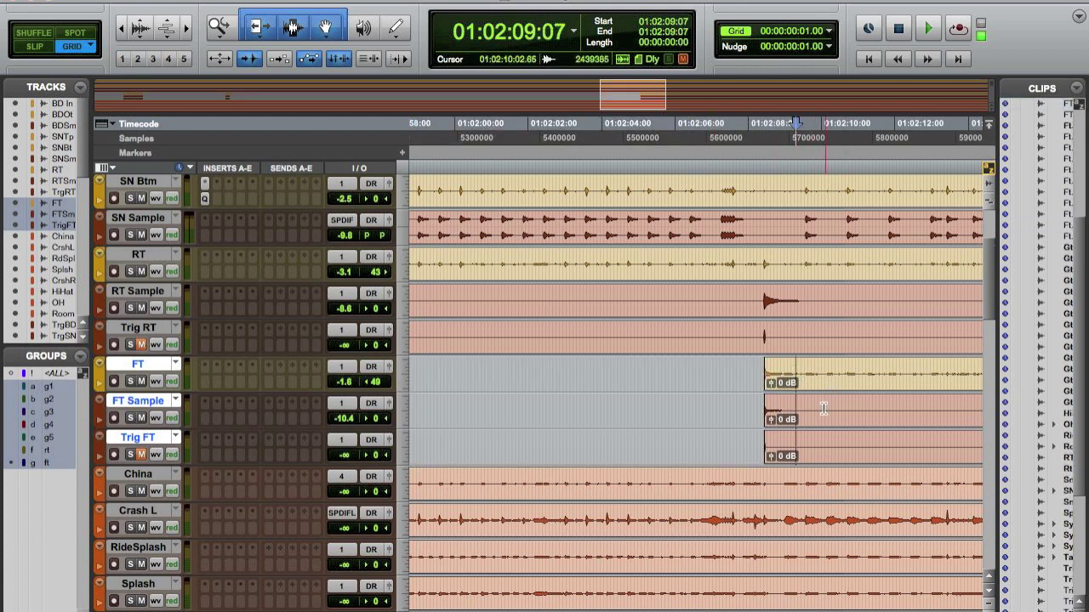
key(super+e)
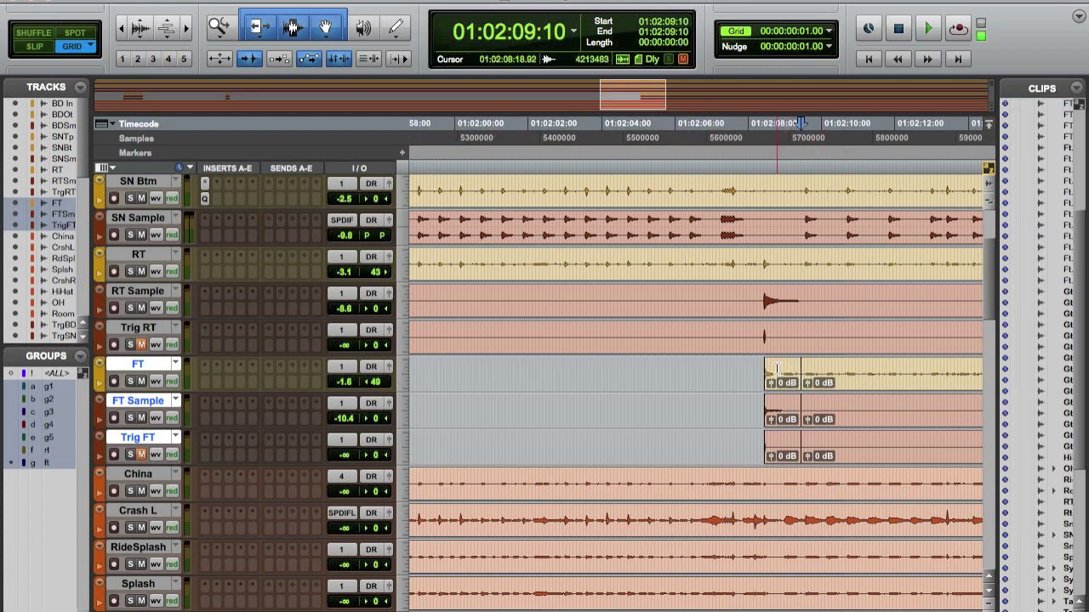
click(777, 370)
key(g)
Step: Split the floor tom clips at 01:02:19:20, where the next hit starts, and delete the hitless clips back to 01:02:09:10
scroll(806, 436, right, 3)
scroll(699, 427, left, 3)
scroll(704, 411, right, 5)
click(737, 400)
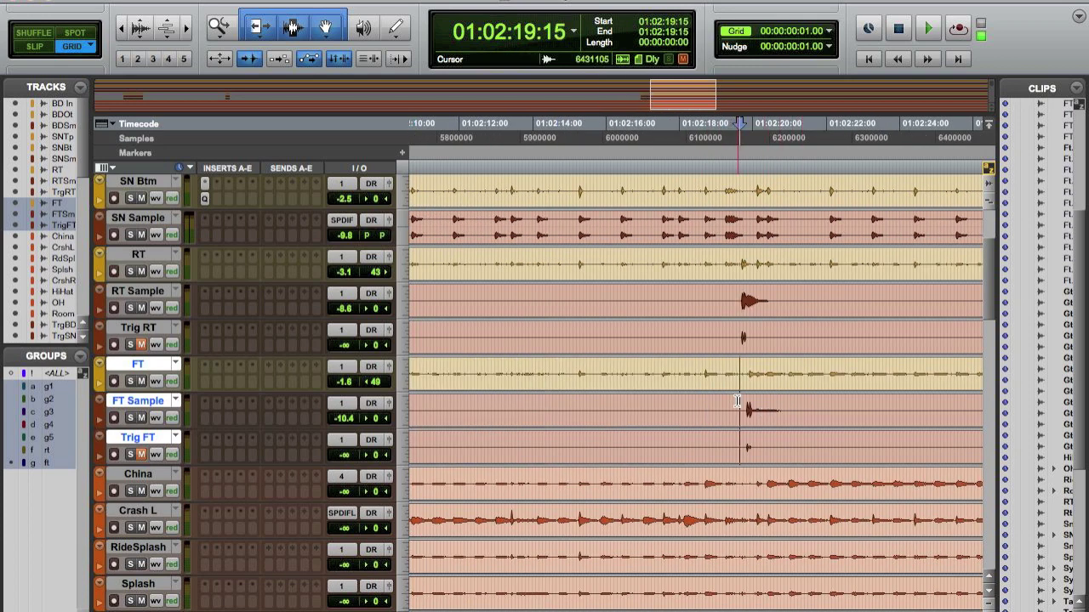
key(Tab)
key(Tab)
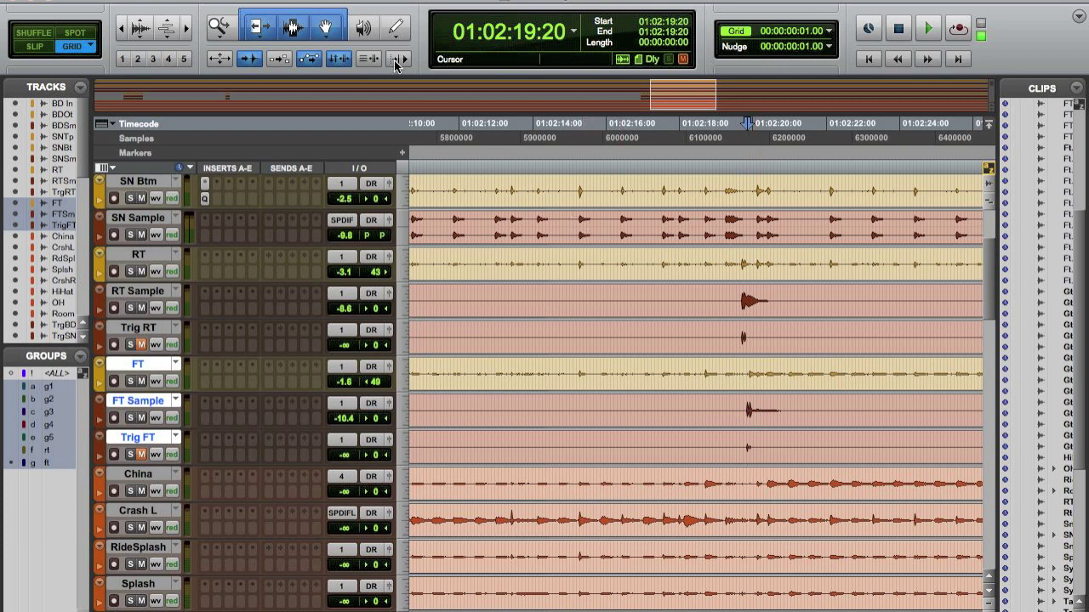
key(super+e)
click(676, 391)
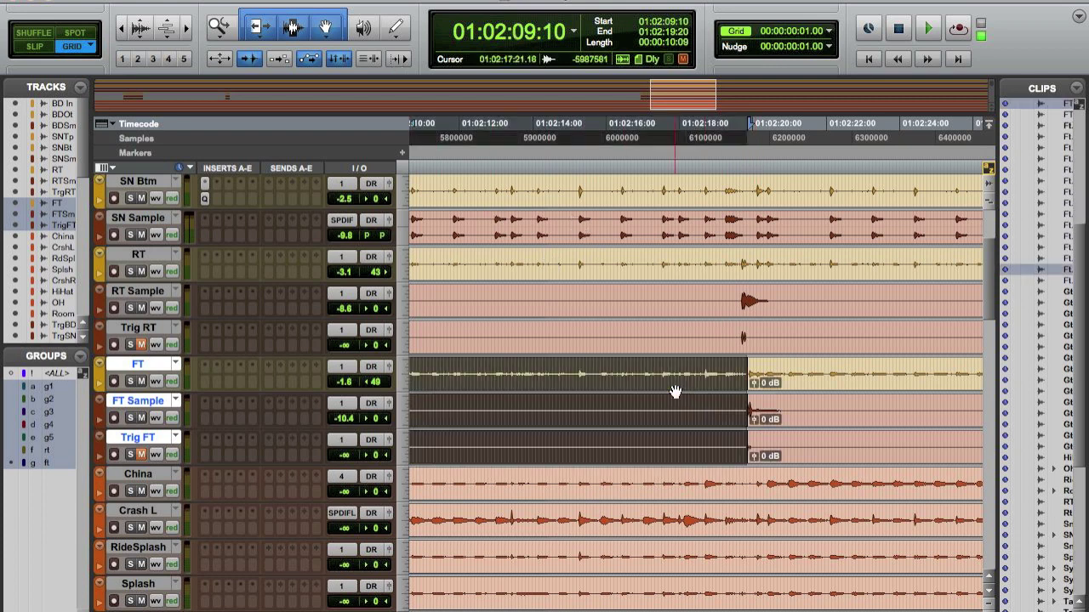
scroll(675, 391, left, 4)
key(Delete)
Step: Split the floor tom clips at 01:02:20:23 and fade out the hit from 01:02:20:09 to the split
scroll(668, 361, right, 4)
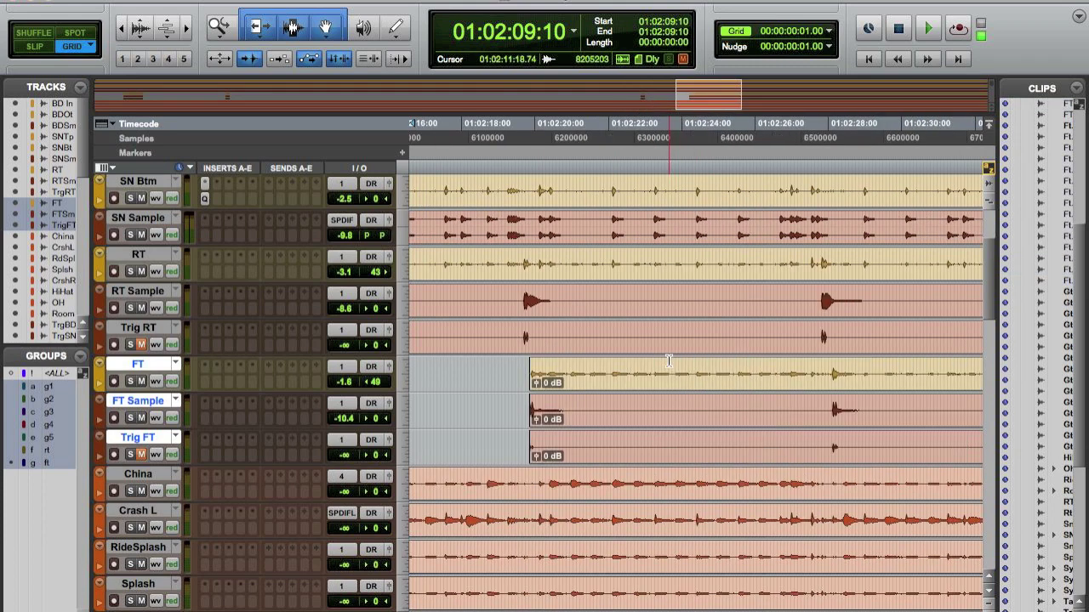
click(545, 370)
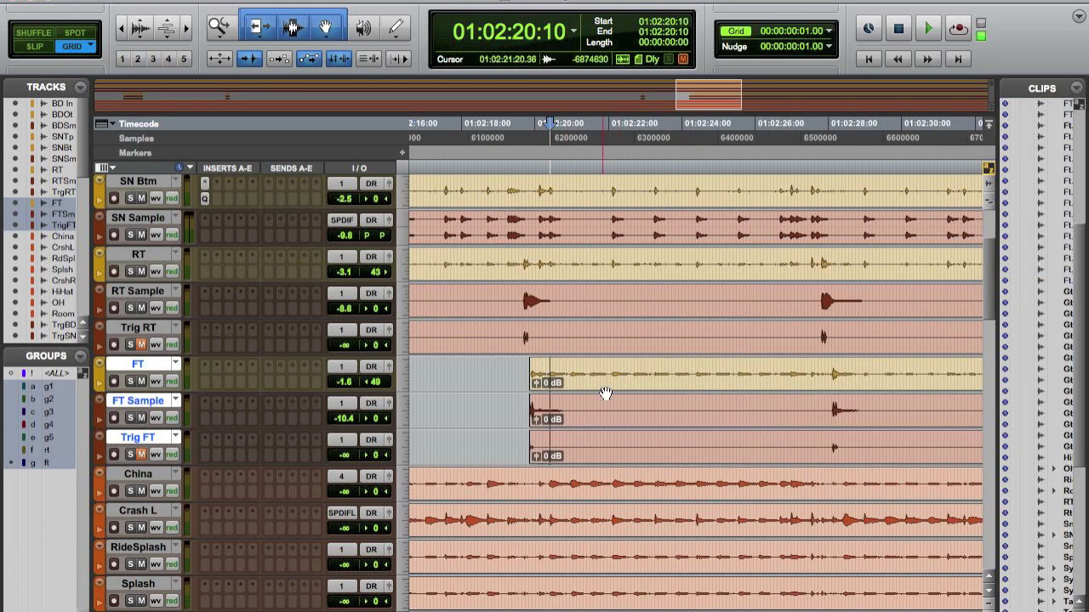
key(Tab)
key(Tab)
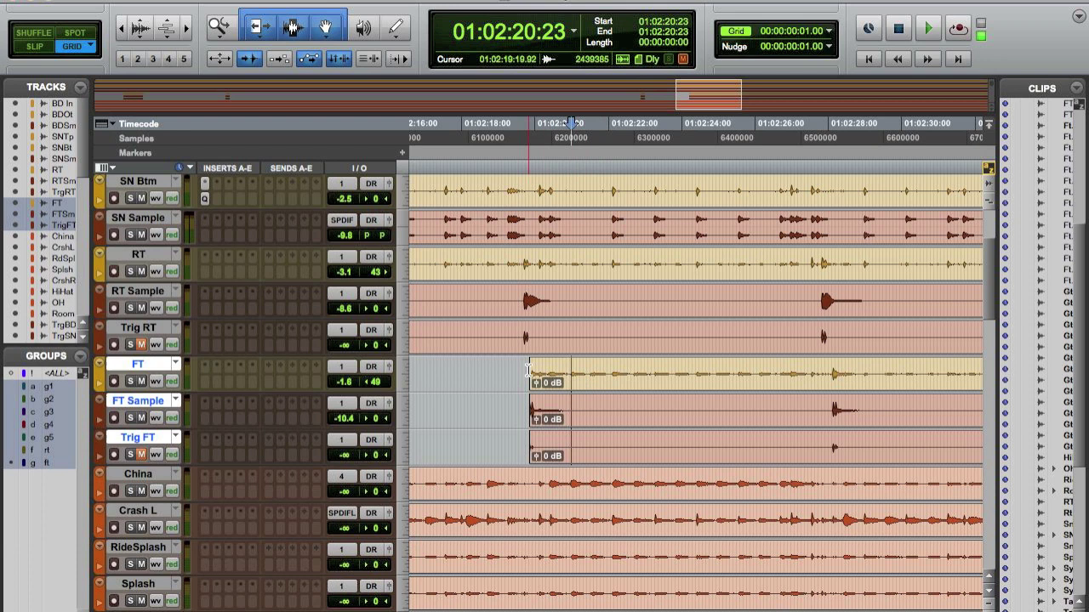
key(b)
click(549, 372)
key(g)
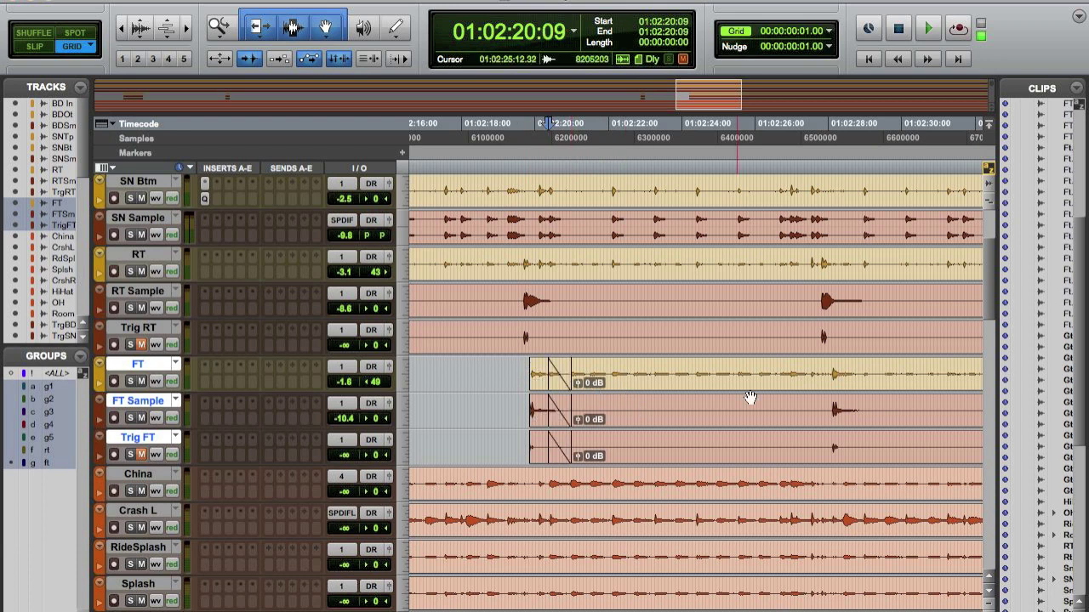
Step: Split the floor tom clips just before the hit near 01:02:28:00 and delete the hitless clips back to 01:02:20:23
click(827, 372)
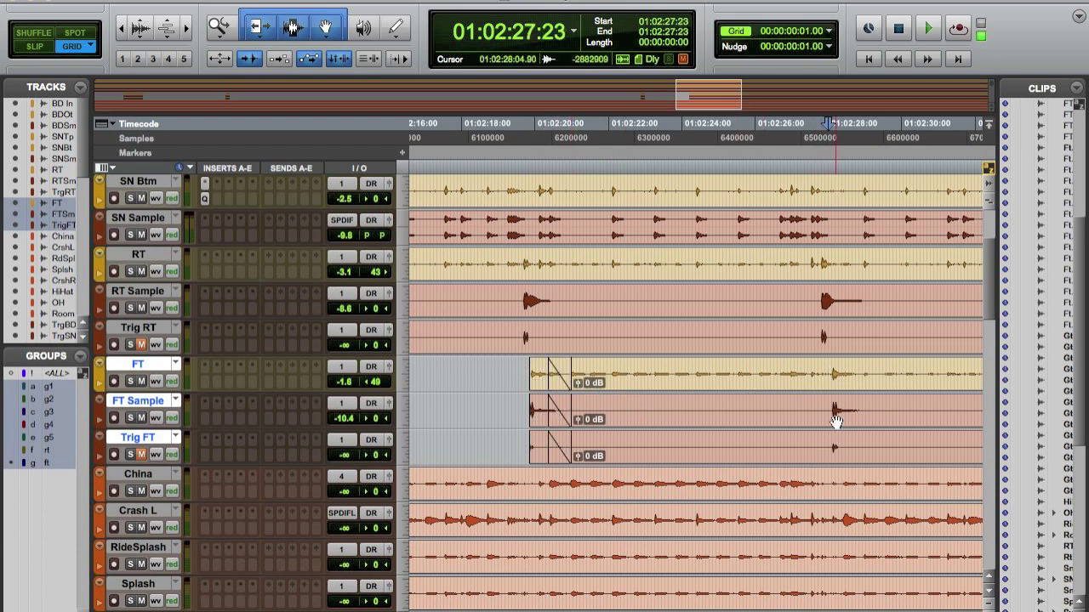
click(838, 423)
key(b)
double_click(785, 418)
key(Delete)
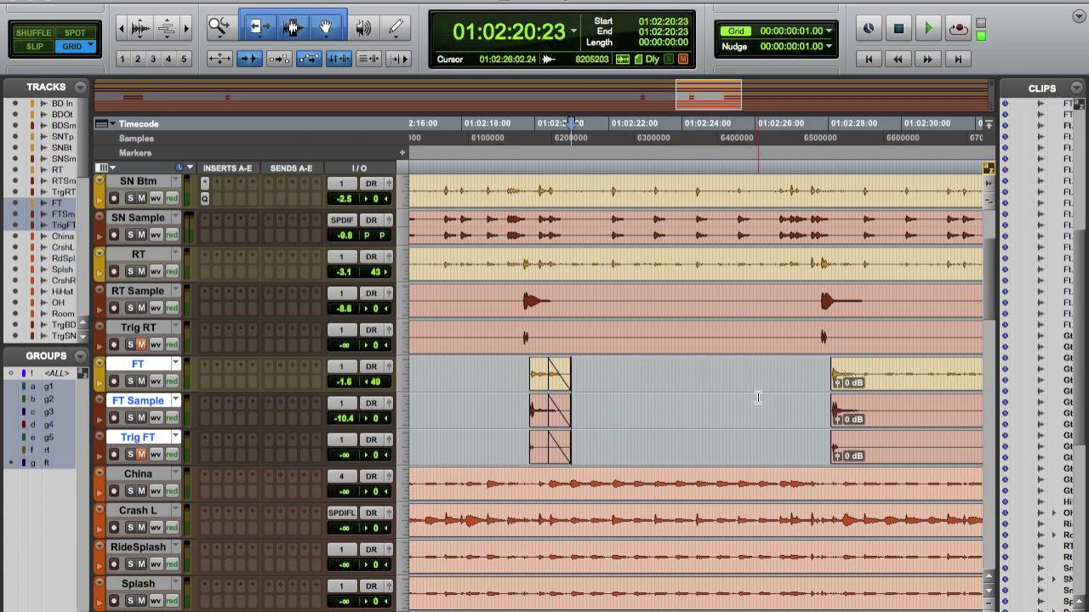
Step: Split the floor tom clips at 01:02:28:23 and fade out the hit from 01:02:28:09 to the split
scroll(758, 397, right, 5)
click(626, 372)
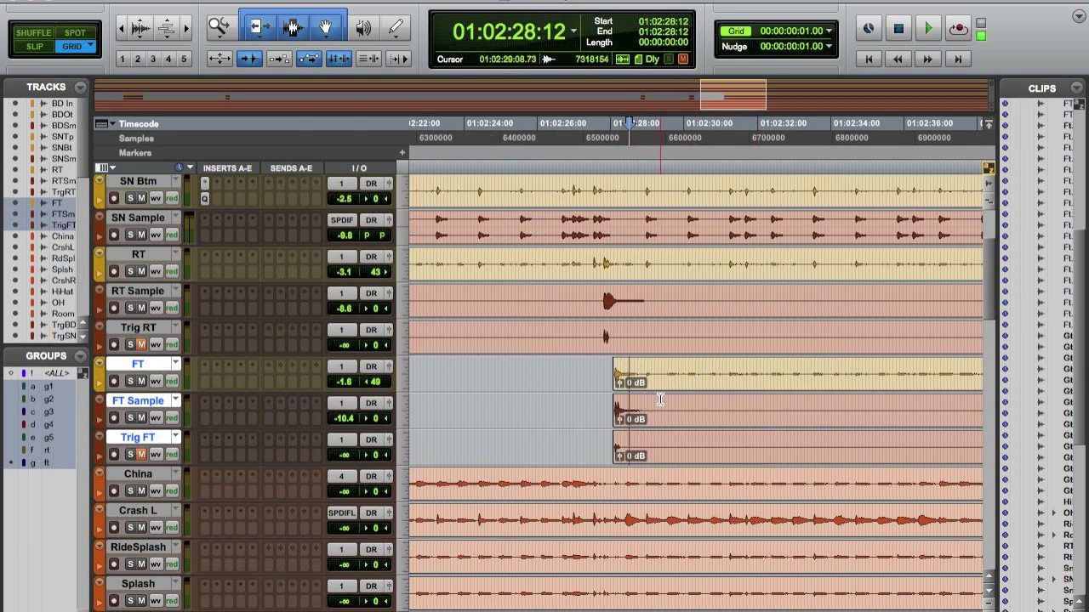
key(Tab)
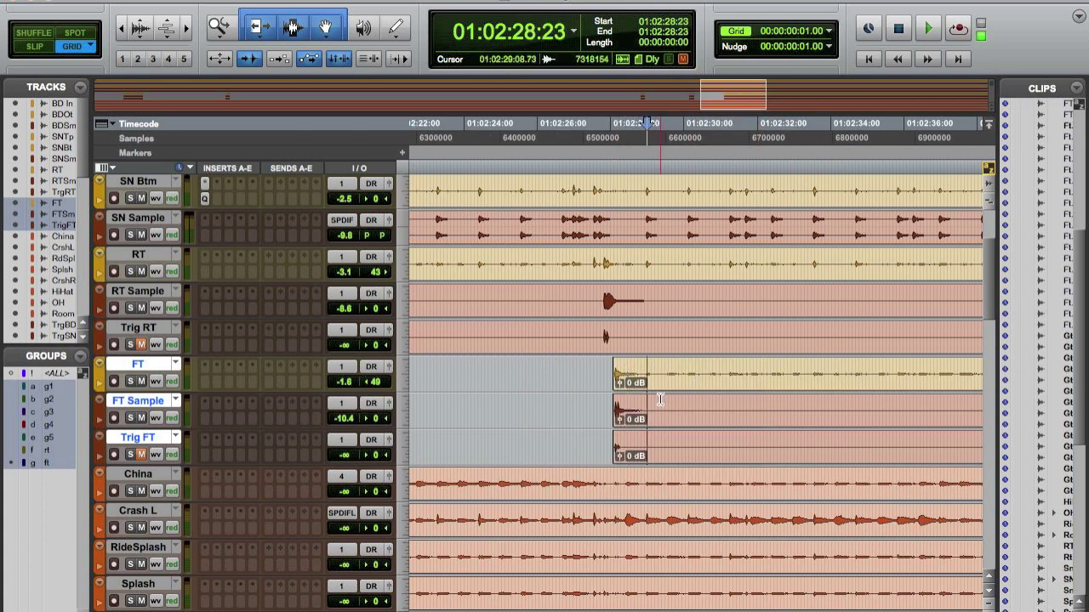
key(b)
click(626, 372)
key(g)
Step: Split the floor tom clips at 01:02:50:09, where the second run of hits starts, and select the clips before the split
scroll(684, 433, right, 10)
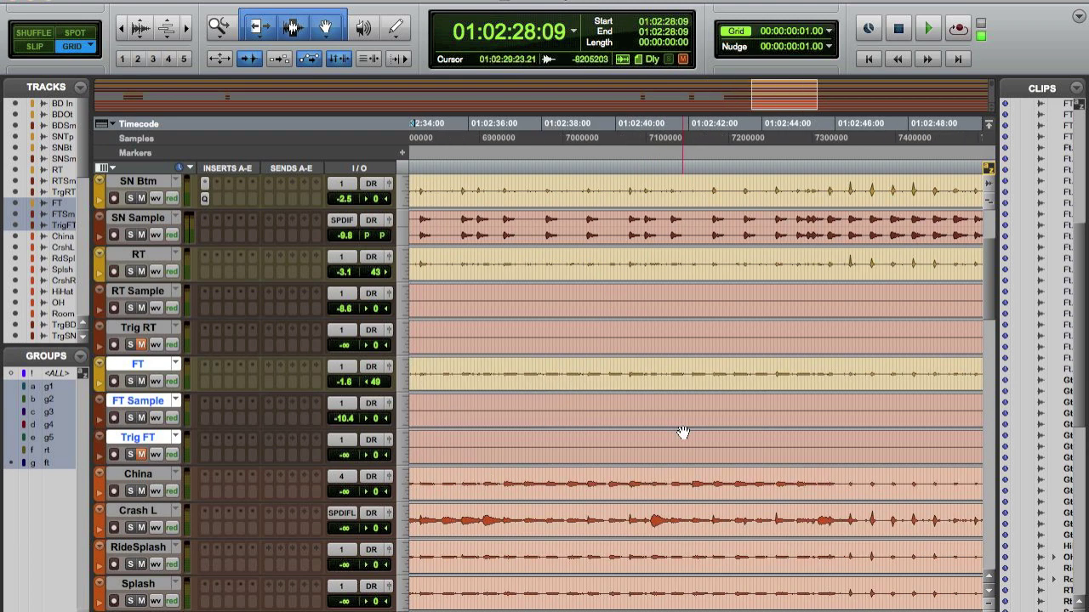
scroll(683, 433, right, 5)
click(555, 374)
click(572, 391)
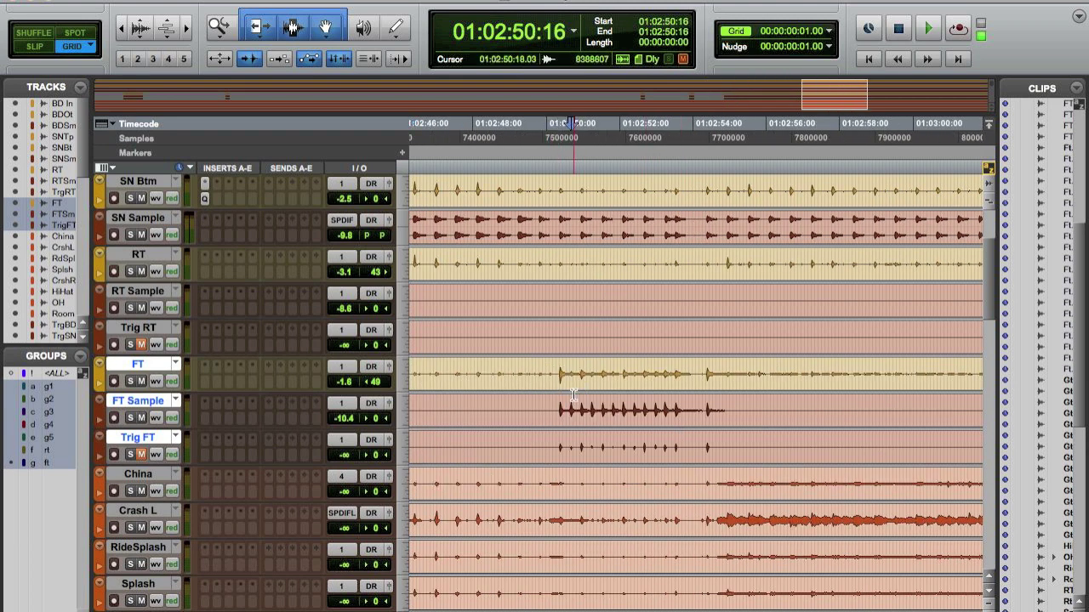
click(556, 377)
click(562, 393)
key(b)
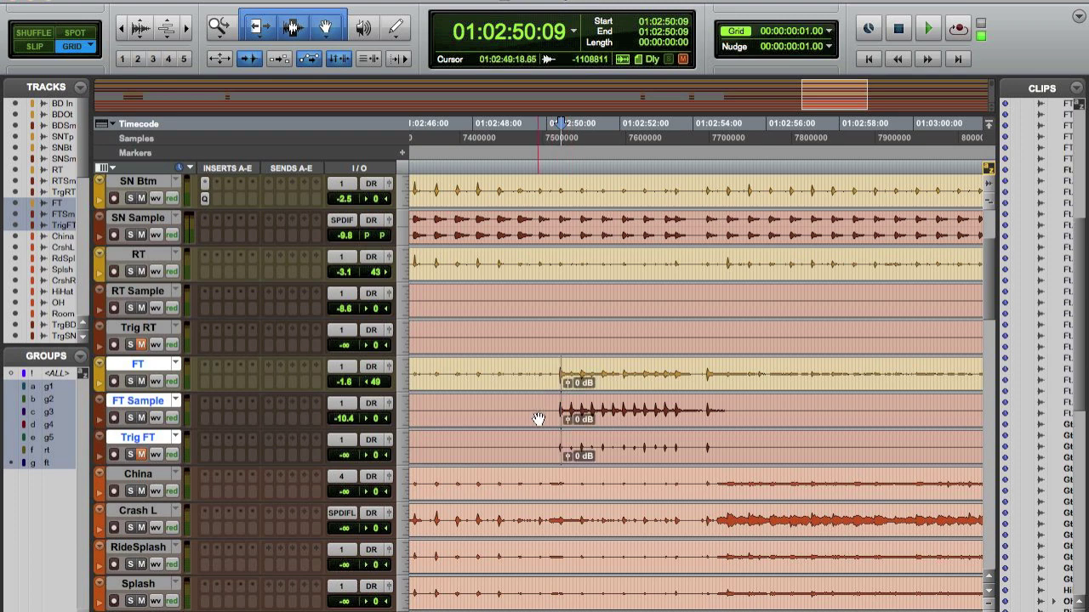
click(534, 419)
Step: Examine the split at 01:02:50:09 up close to check its position against the onset of the floor tom hit
key(Right)
key(t)
key(t)
key(t)
key(t)
key(t)
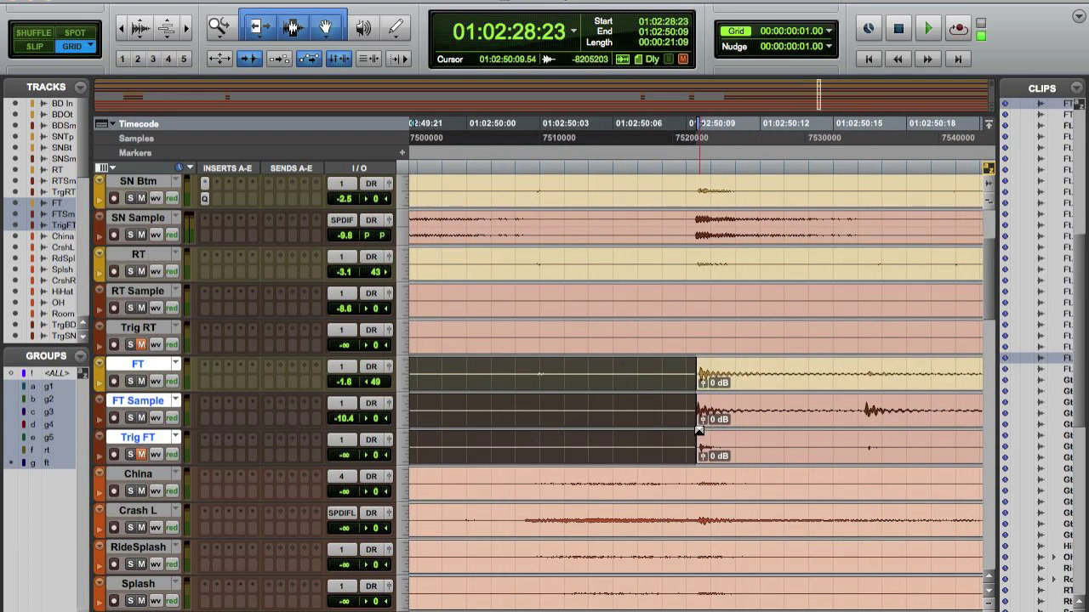
key(r)
key(r)
key(r)
key(r)
key(r)
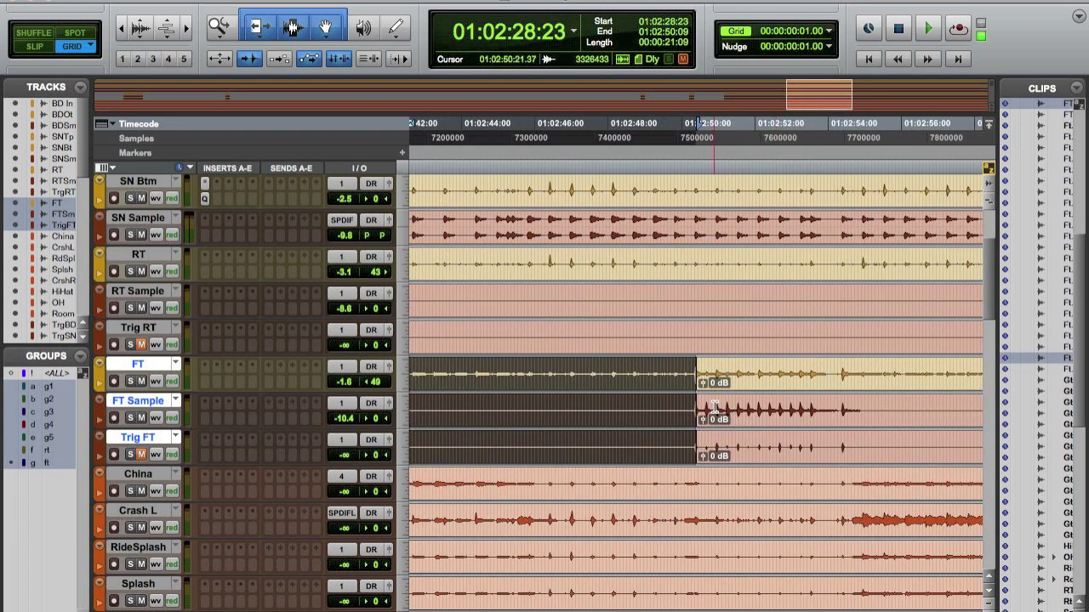
key(t)
key(t)
key(t)
key(t)
key(t)
key(t)
key(t)
key(t)
key(t)
key(t)
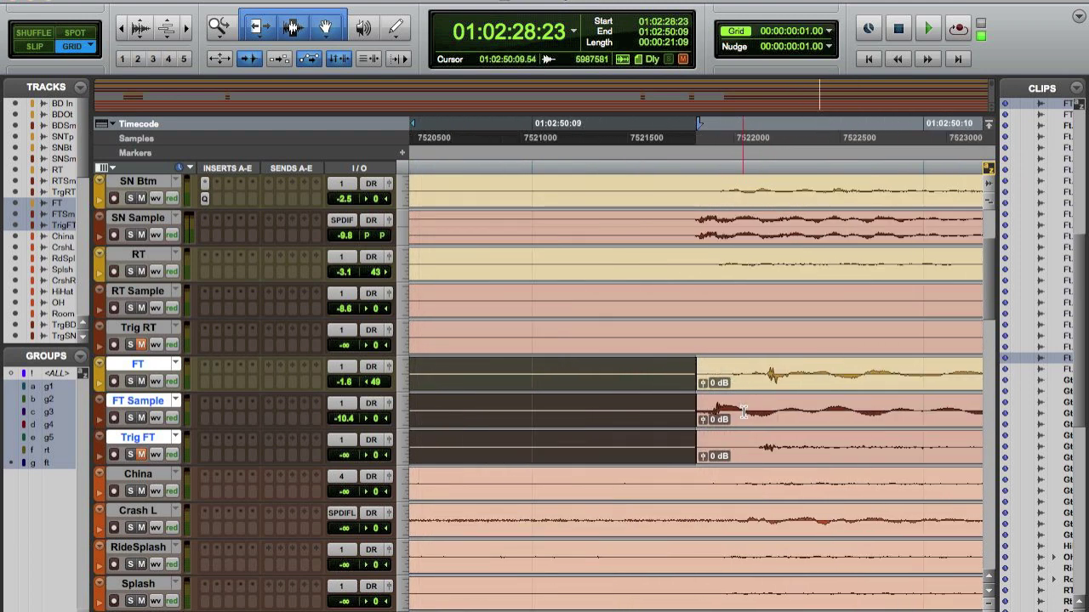
key(r)
key(r)
key(r)
key(r)
key(r)
key(r)
key(r)
key(r)
key(r)
key(r)
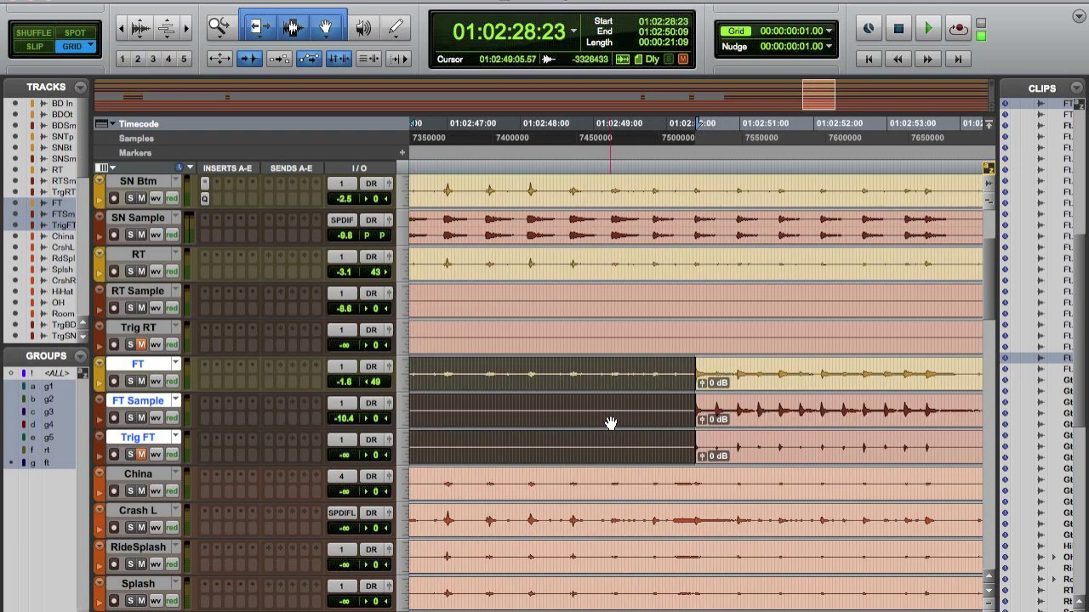
Step: Delete the selected floor tom clips between 01:02:28:23 and 01:02:50:09
scroll(611, 423, left, 10)
scroll(611, 424, right, 8)
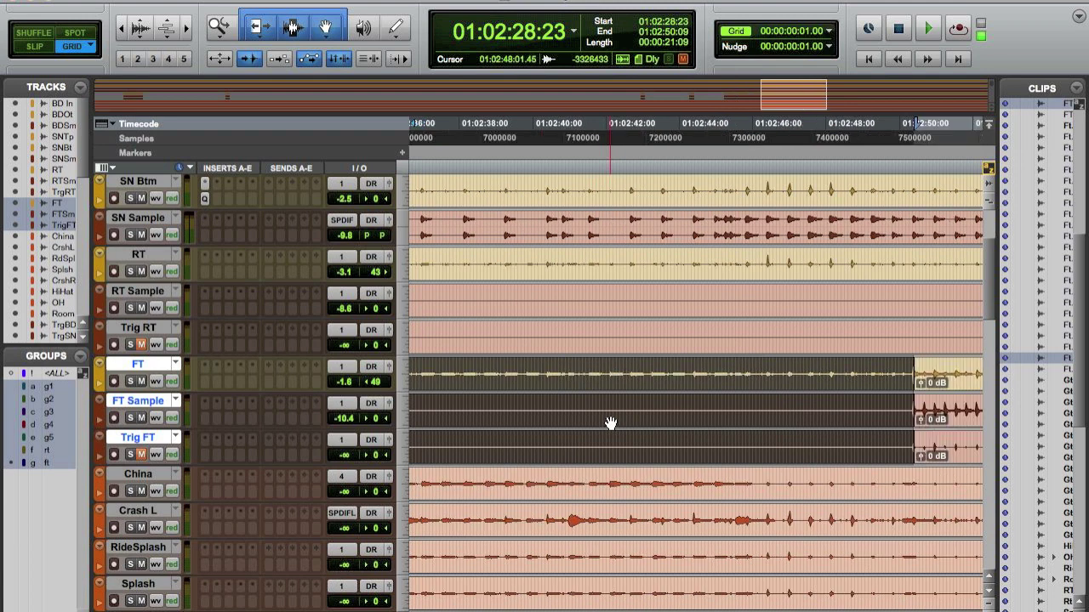
key(Delete)
Step: Split the floor tom clips at 01:02:54:23 and fade out the last hit from 01:02:54:13 to the split
scroll(611, 424, right, 8)
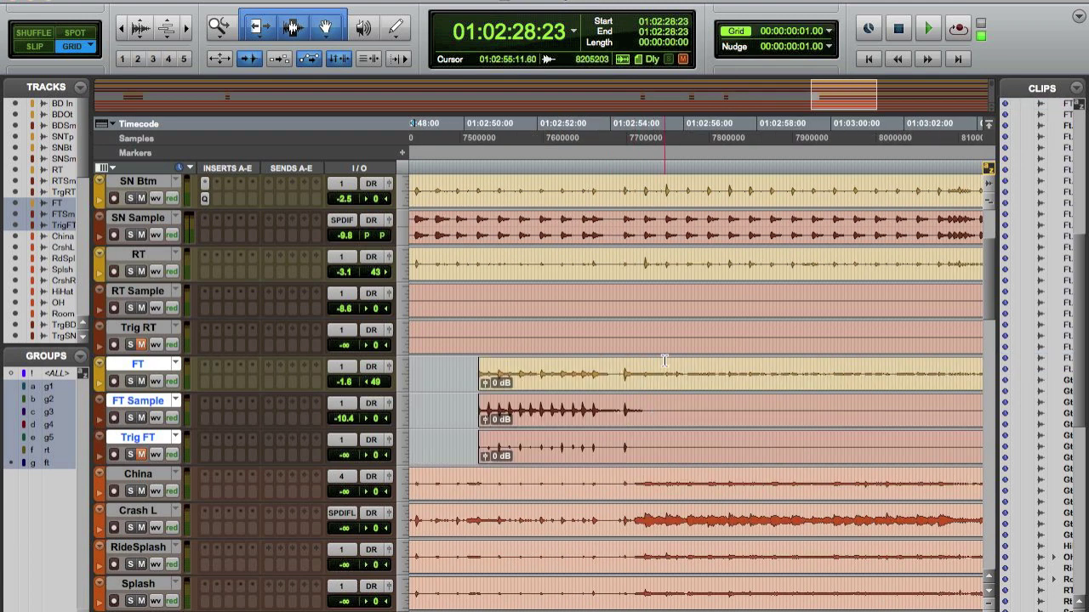
click(640, 374)
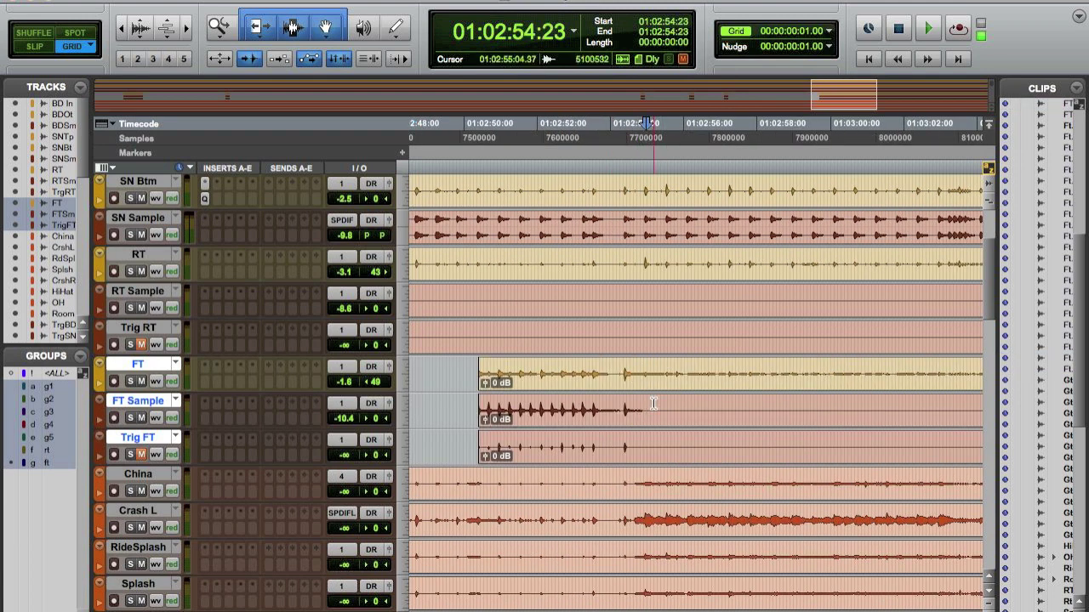
key(super+e)
click(629, 372)
key(g)
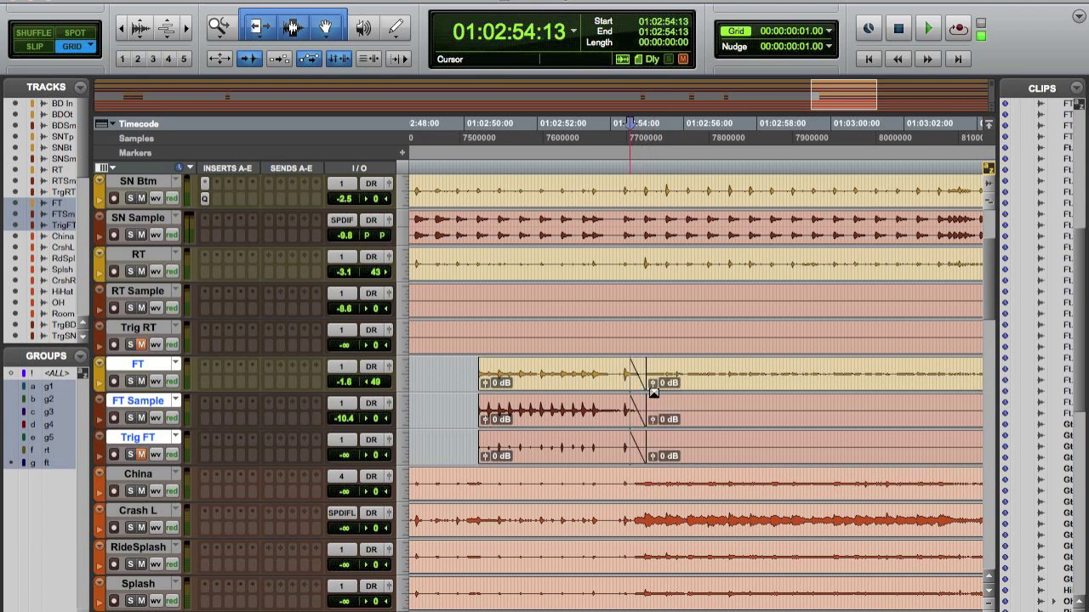
Step: Delete the remaining floor tom clips from 01:02:54:23 to the end of the song
scroll(659, 397, right, 10)
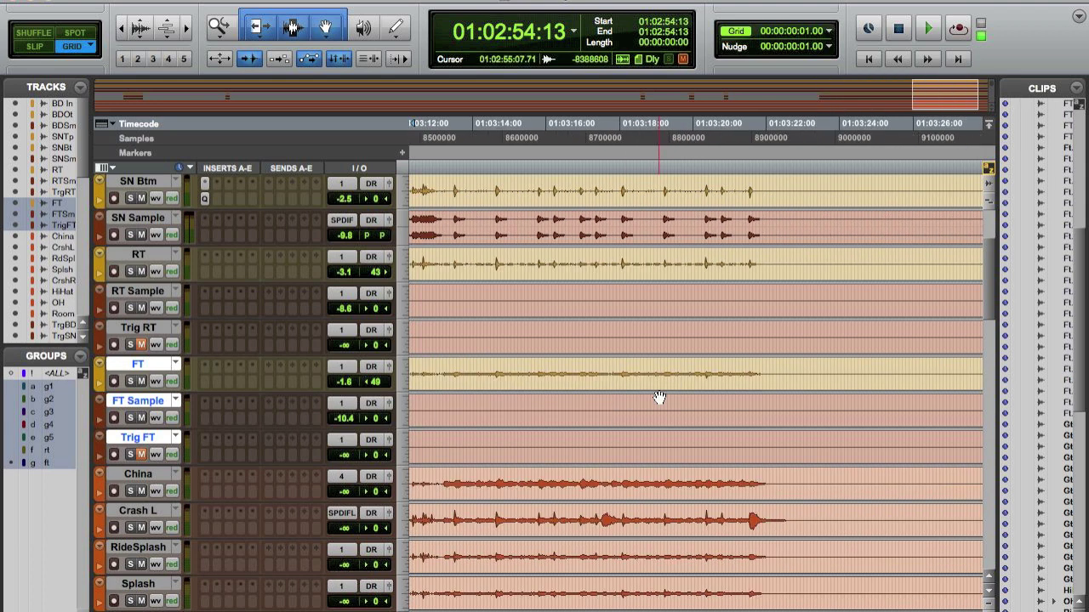
scroll(659, 397, right, 3)
double_click(657, 412)
click(668, 418)
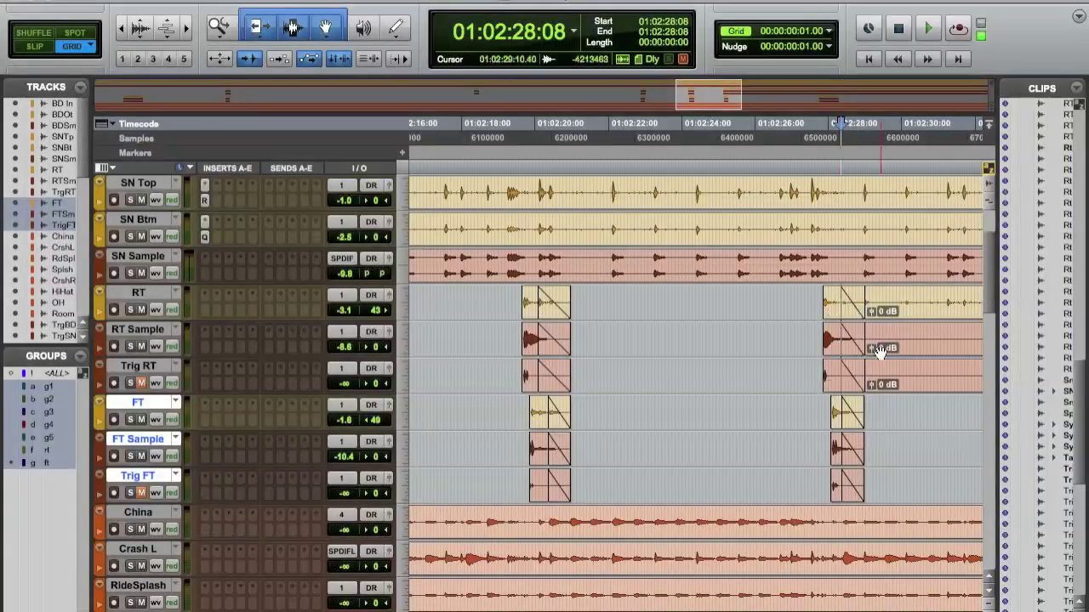
Step: Delete the grouped rack tom clips from 01:02:28:23 to the end of the song
scroll(881, 353, right, 20)
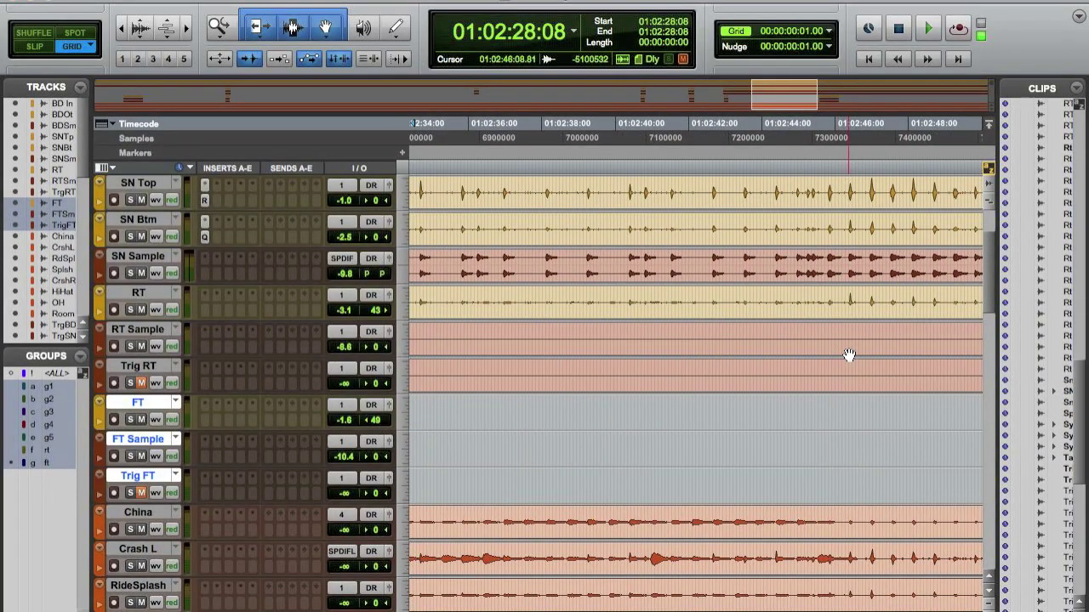
scroll(842, 356, right, 8)
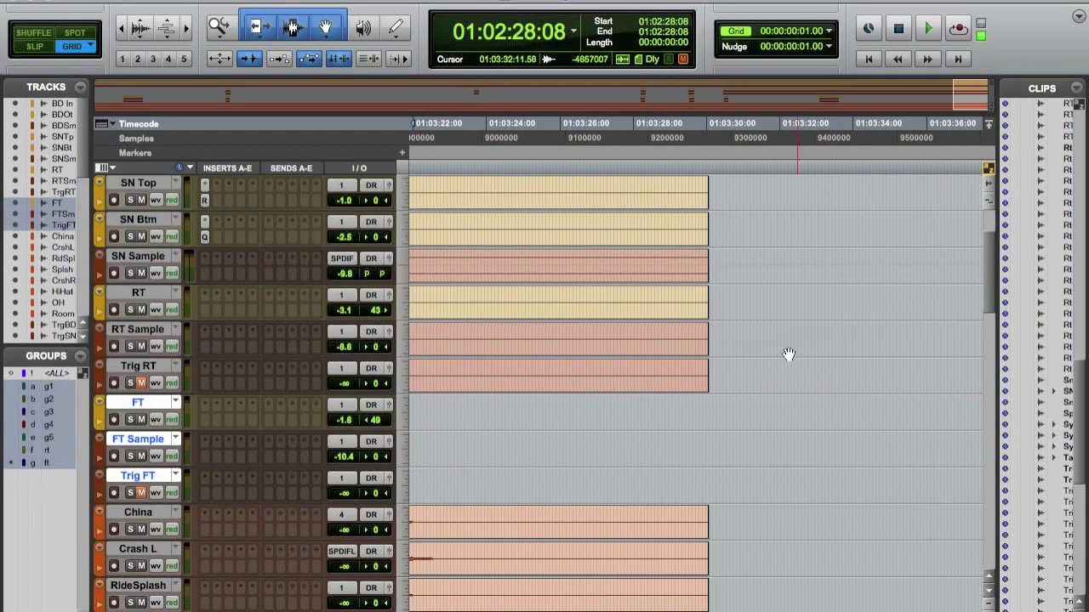
click(669, 349)
key(Delete)
scroll(678, 351, left, 20)
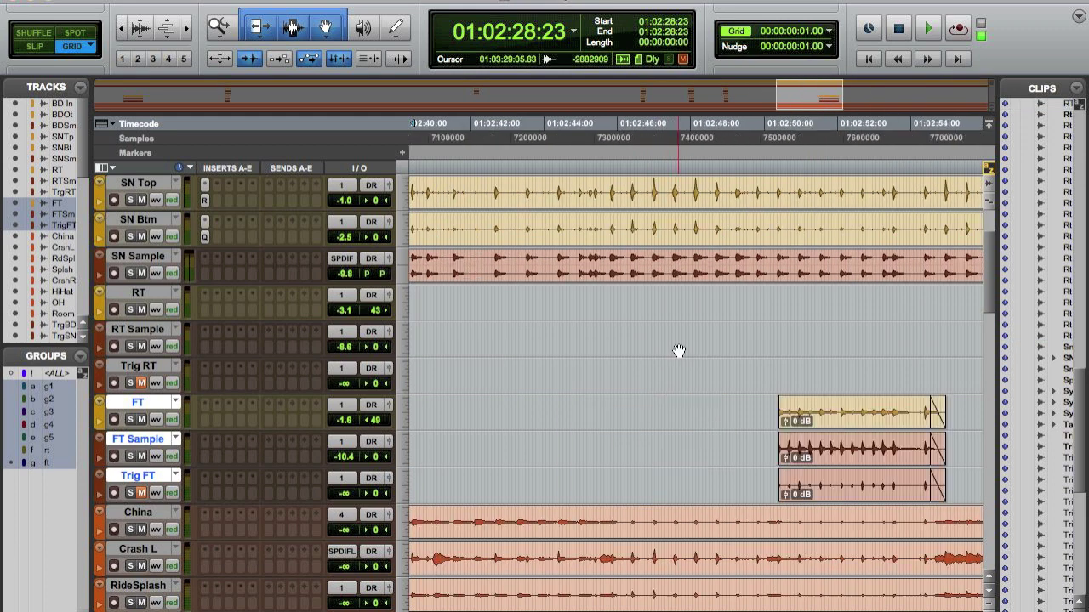
Step: Play the mix from near the song's start and look over the drum, cymbal and room tracks
key(Return)
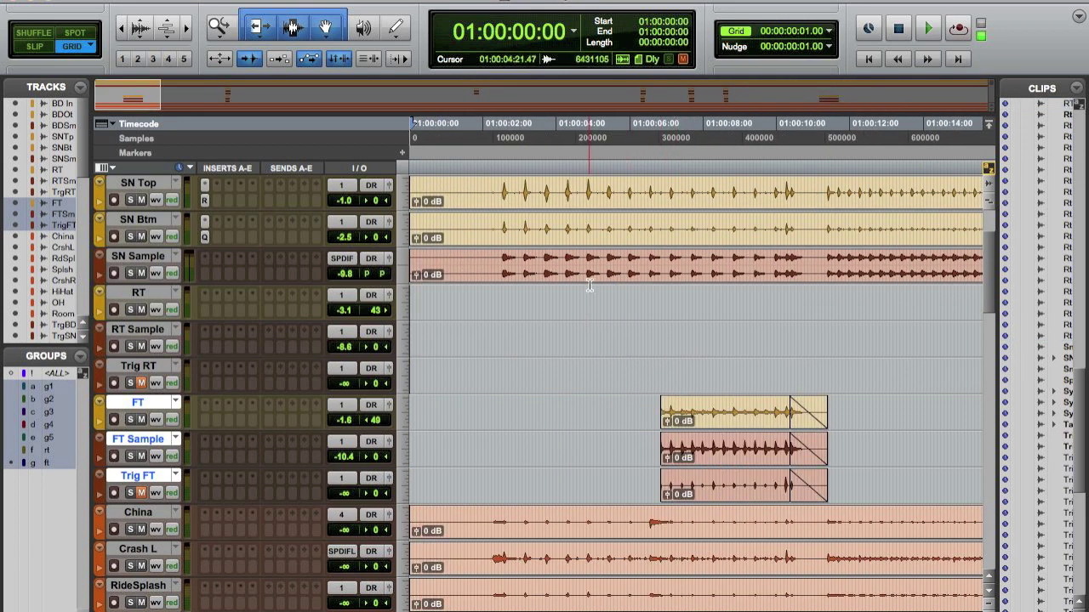
key(super+equal)
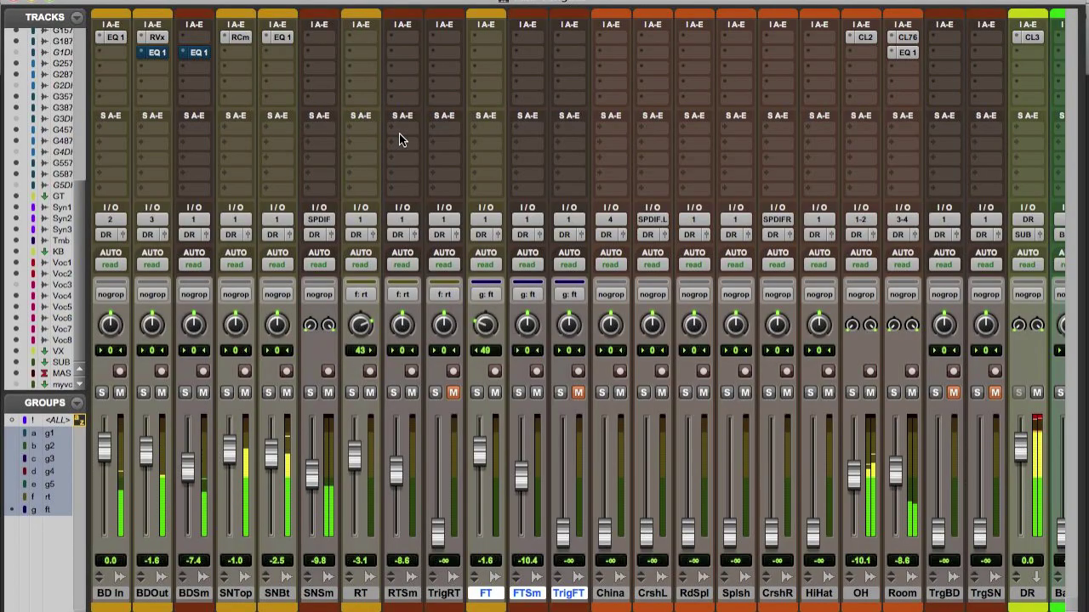
key(super+equal)
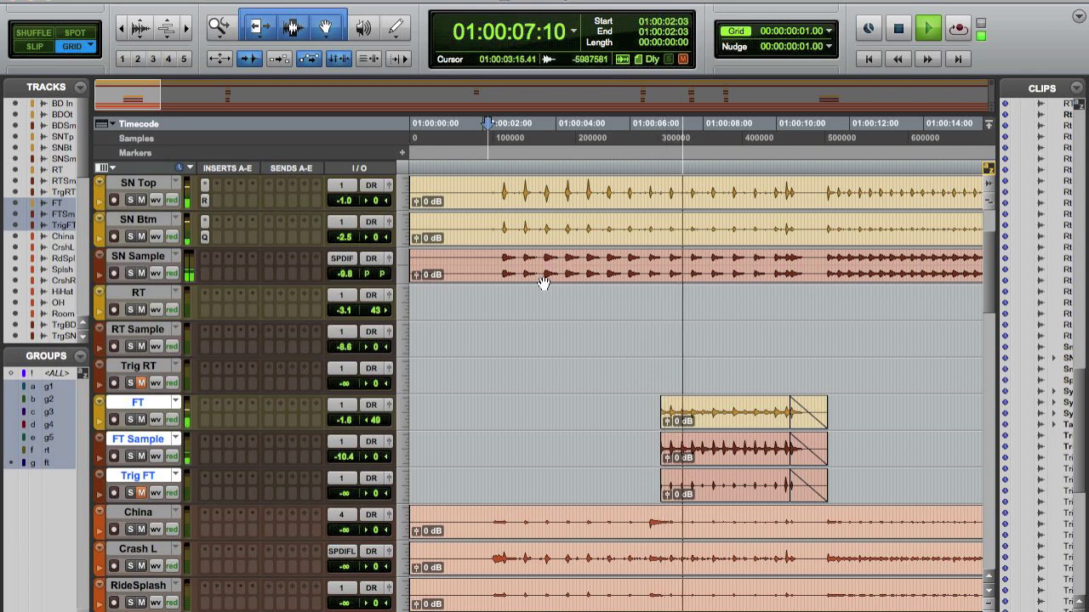
scroll(544, 281, down, 4)
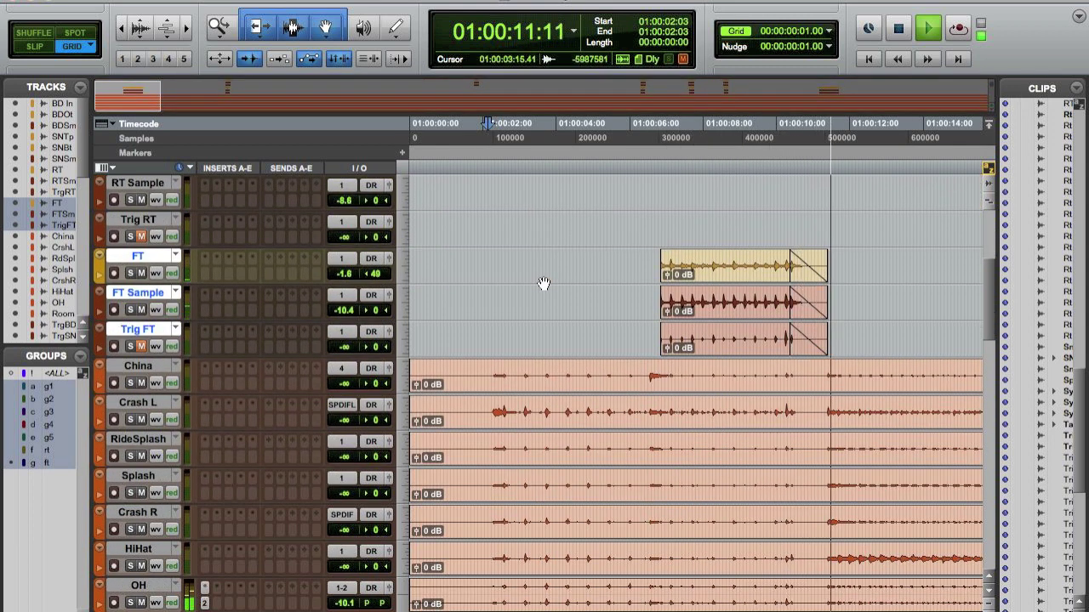
scroll(543, 283, down, 3)
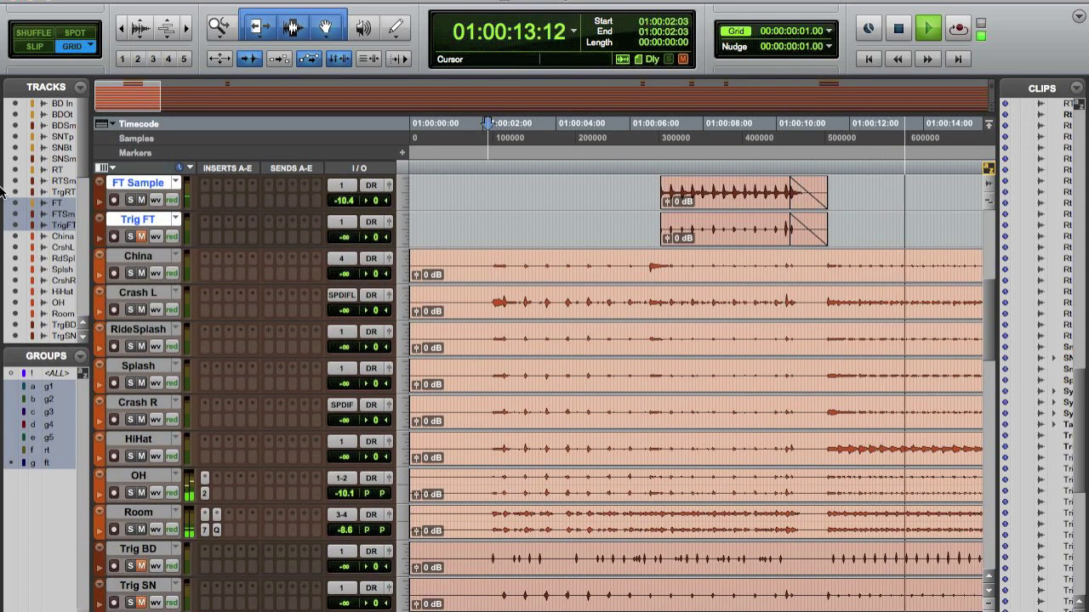
click(148, 221)
scroll(506, 309, down, 3)
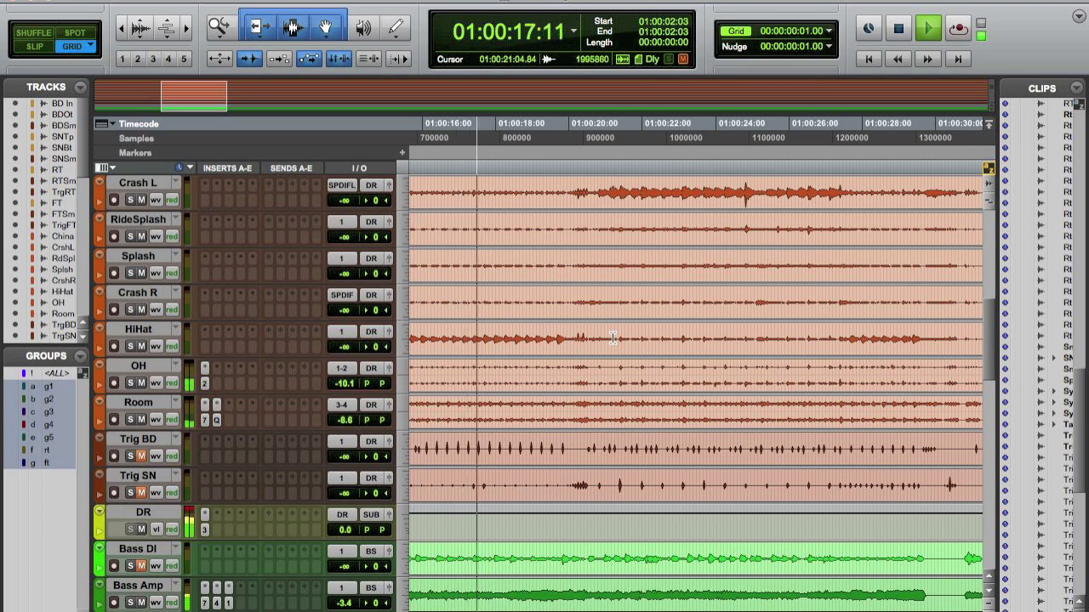
scroll(613, 339, up, 1)
key(r)
key(r)
scroll(600, 334, up, 1)
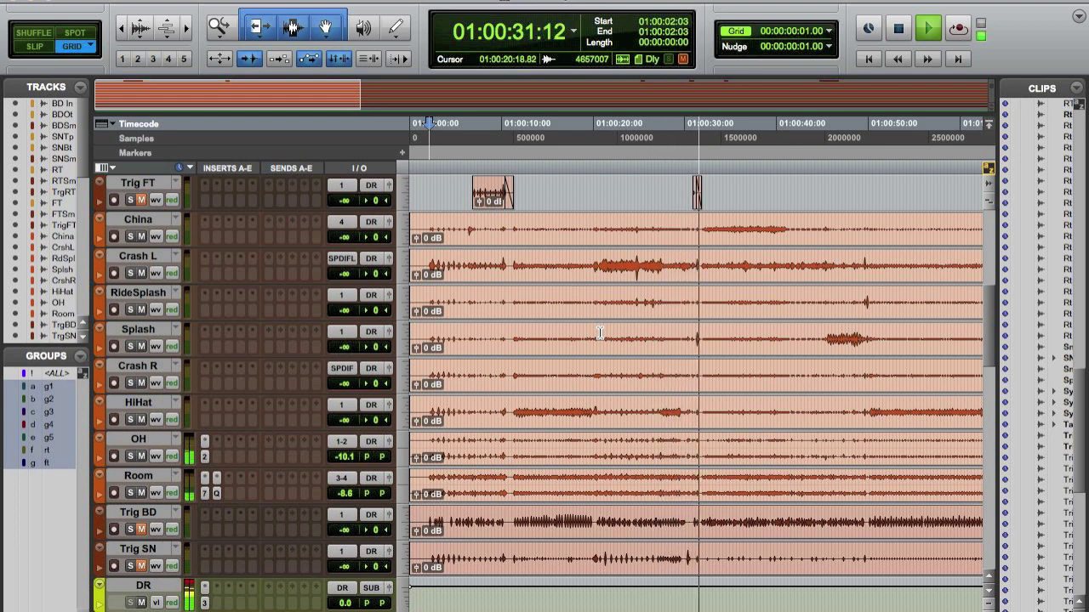
Step: Stop playback, make the six tracks from China through HiHat inactive, and deselect them
key(space)
click(151, 397)
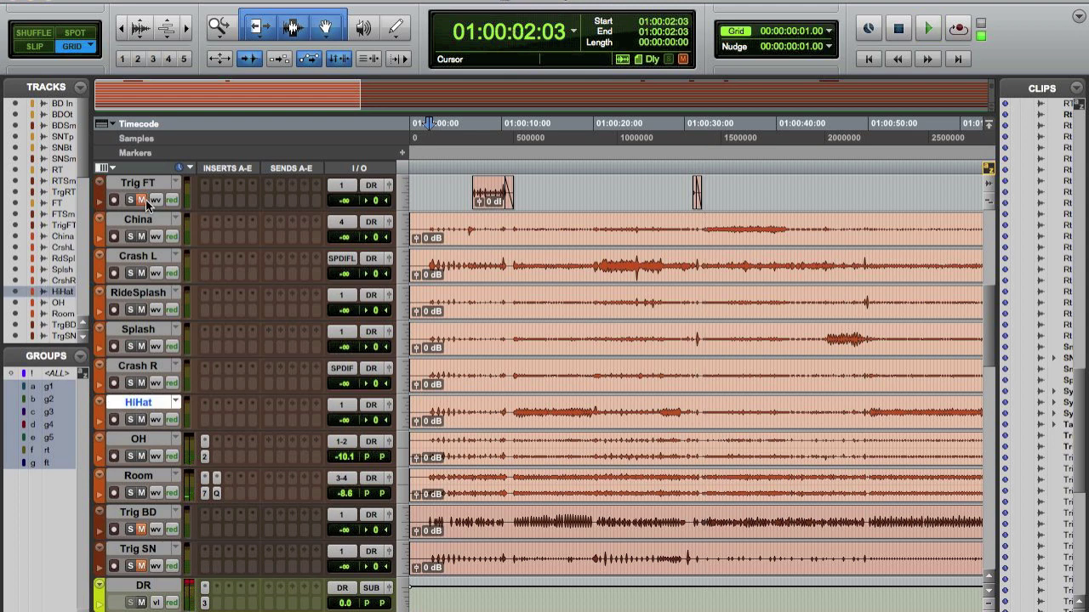
shift+click(145, 218)
right_click(145, 218)
click(222, 246)
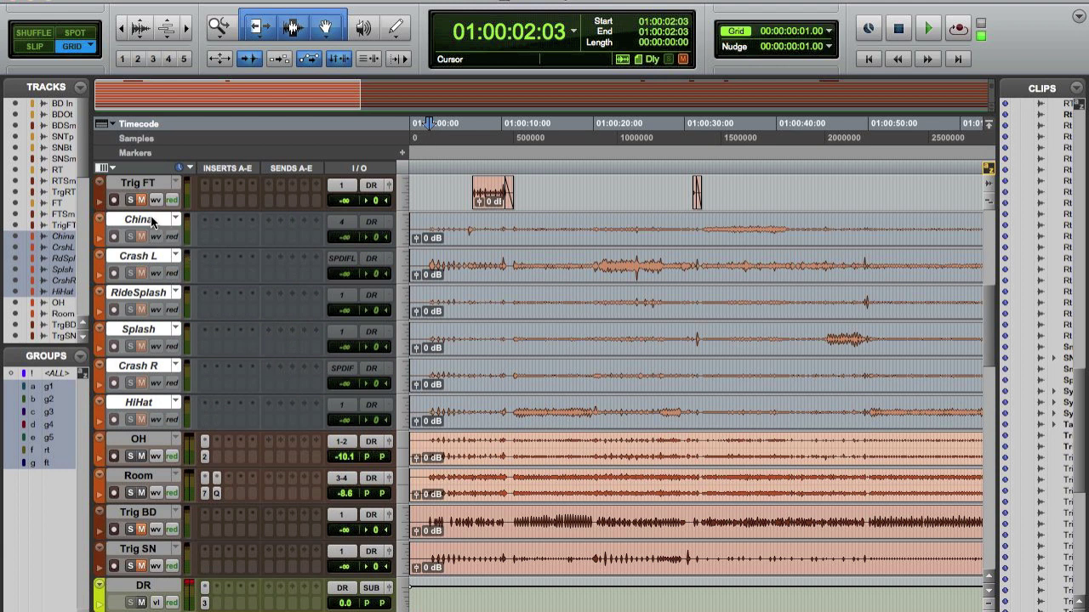
alt+click(151, 221)
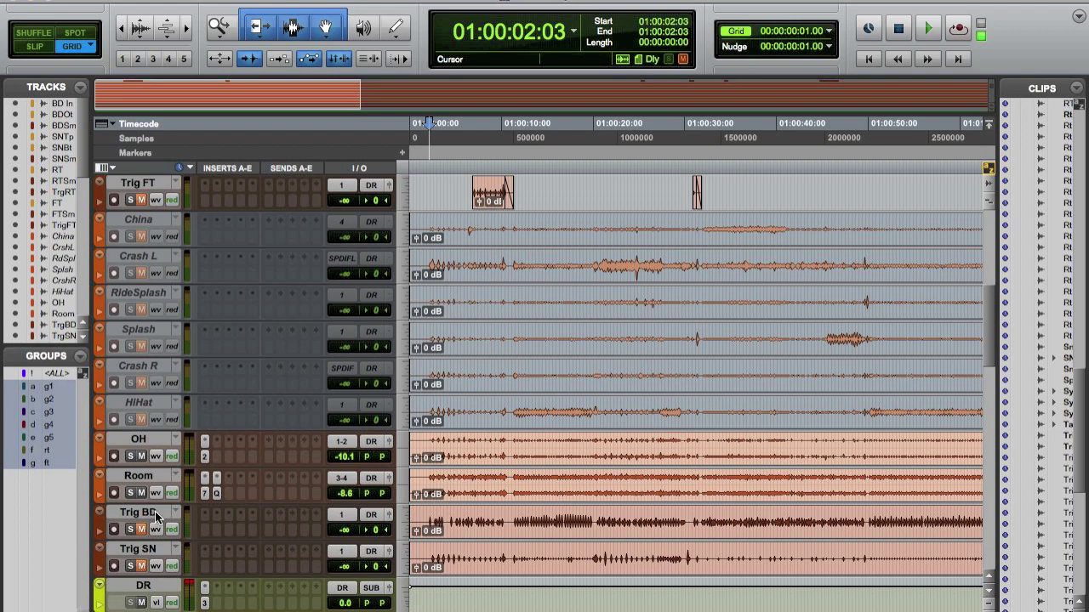
Step: Place the playback position at 01:01:08:16 and insert a multichannel CLA-2A (stereo) compressor on Synth 1
scroll(155, 512, down, 12)
scroll(450, 487, down, 5)
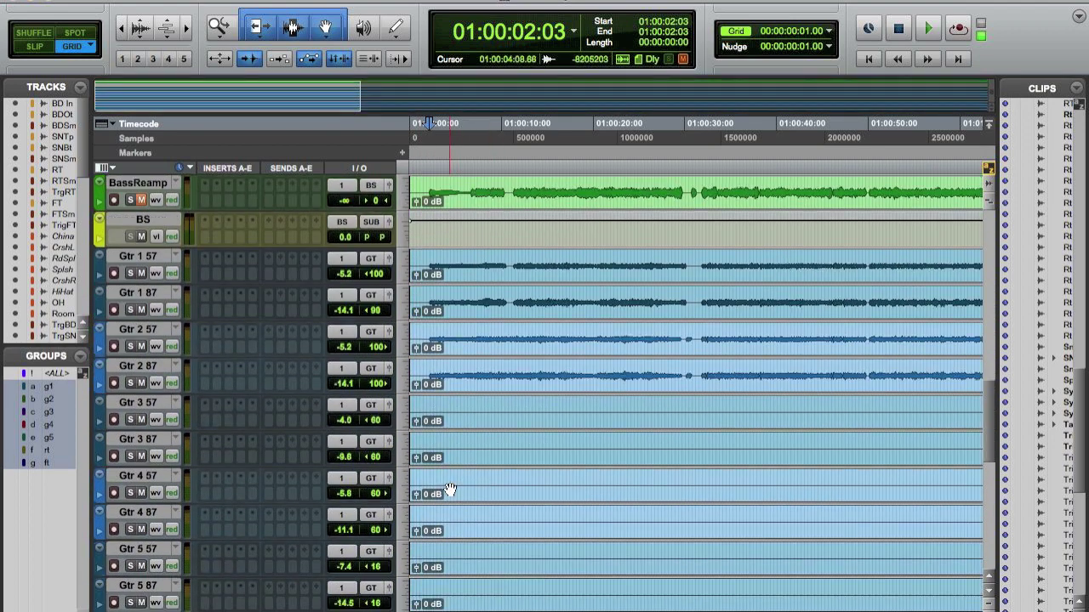
key(r)
key(r)
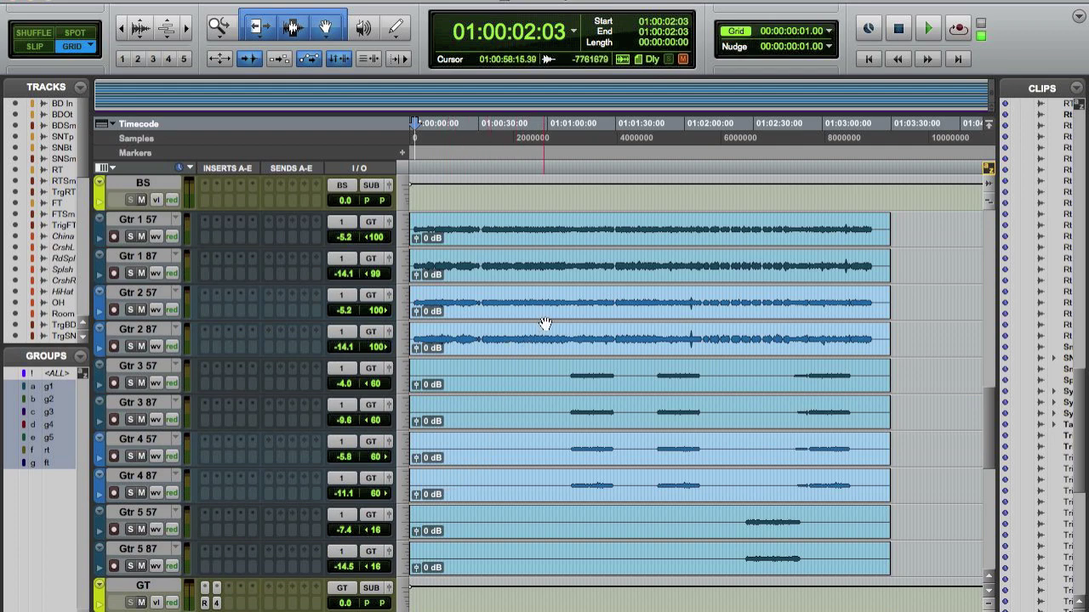
scroll(546, 353, down, 15)
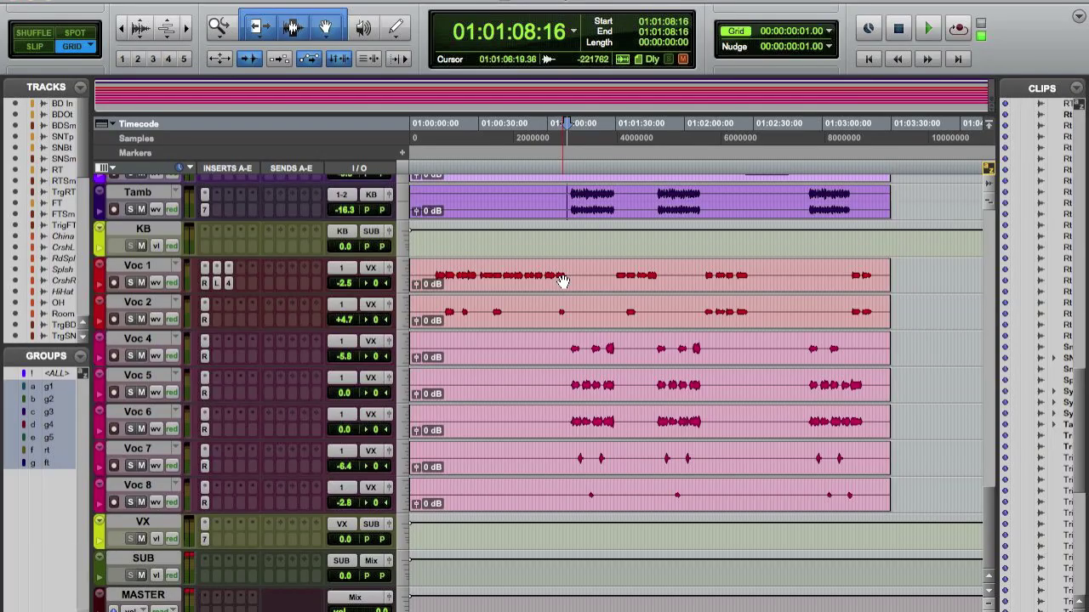
scroll(523, 284, up, 5)
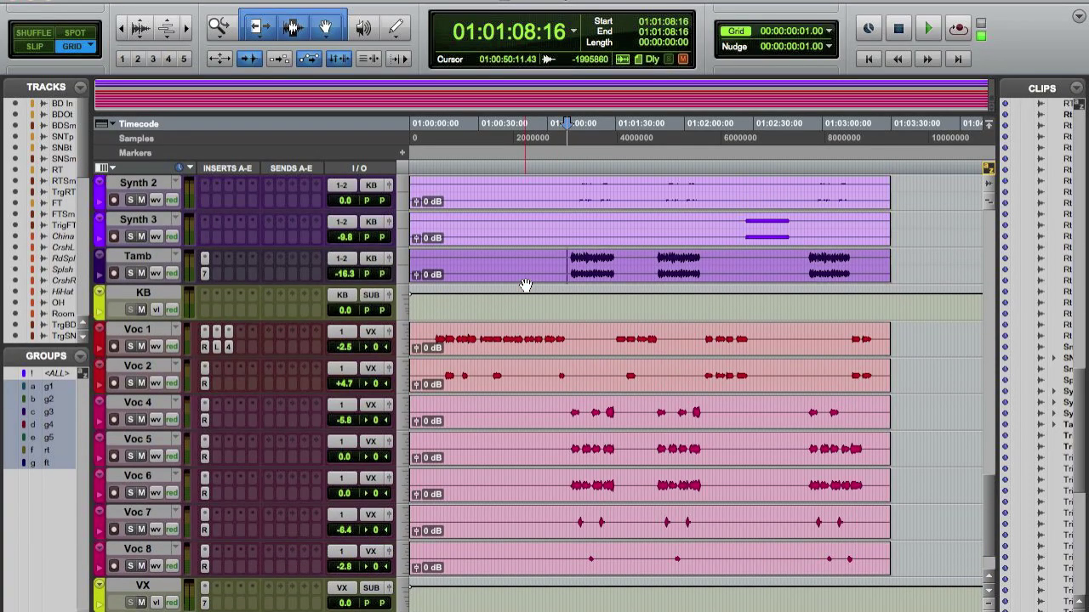
click(205, 235)
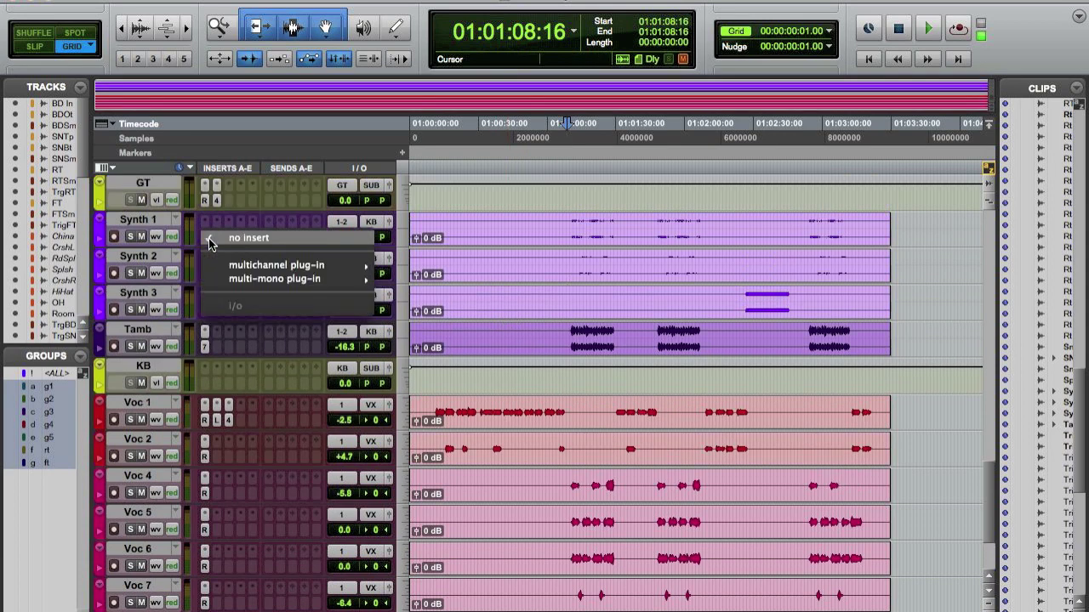
mouse_move(321, 265)
mouse_move(473, 111)
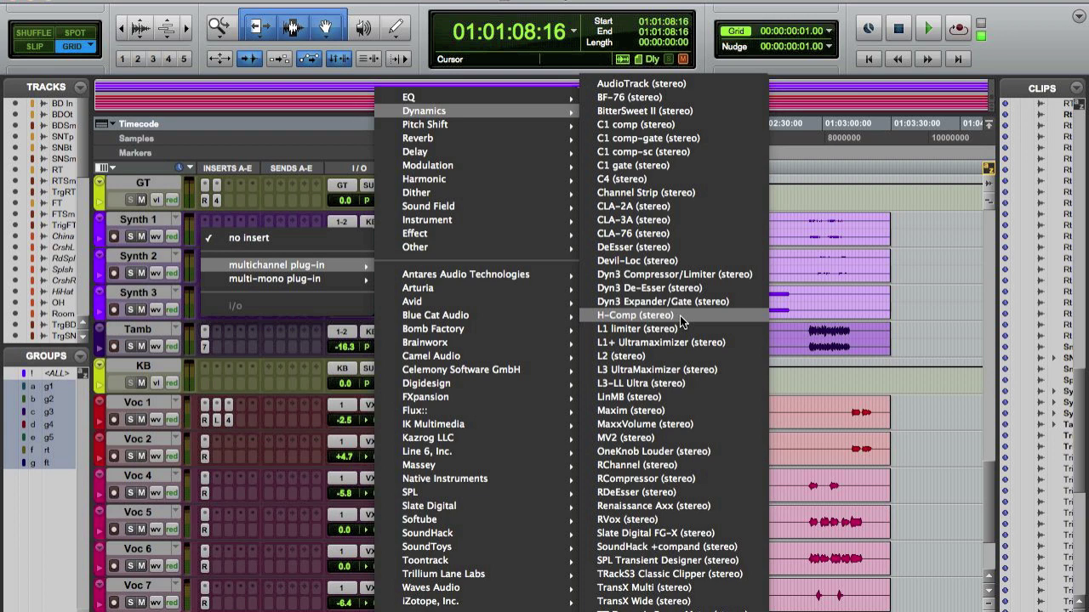
click(647, 206)
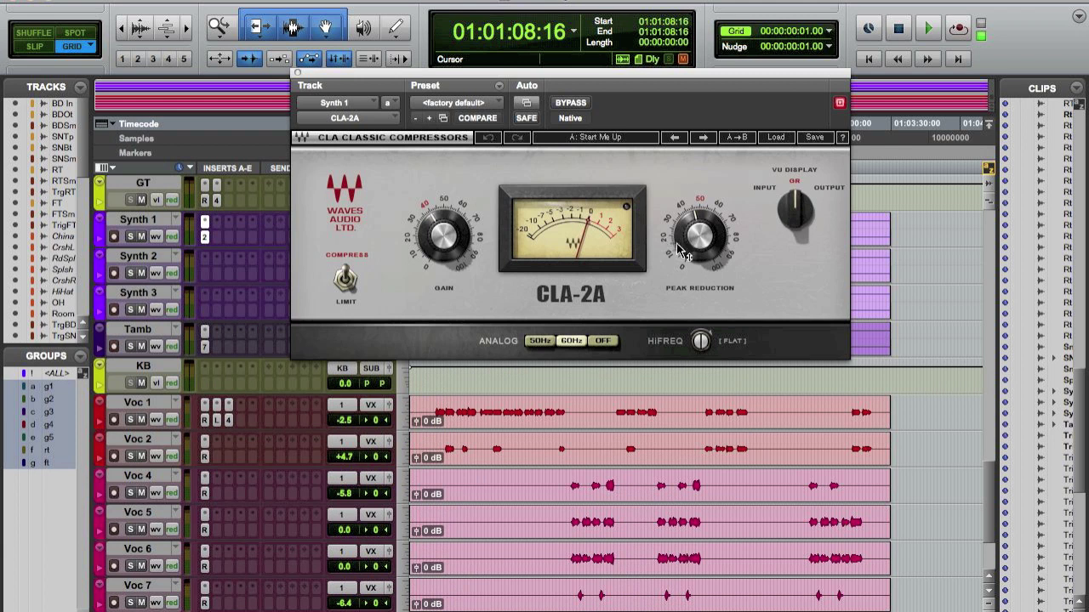
Step: Adjust the CLA-2A gain and peak reduction by ear during playback, with the compressor on both Synth 1 and Synth 2
key(space)
drag(443, 236, 443, 219)
drag(717, 247, 717, 238)
drag(443, 234, 443, 242)
click(297, 73)
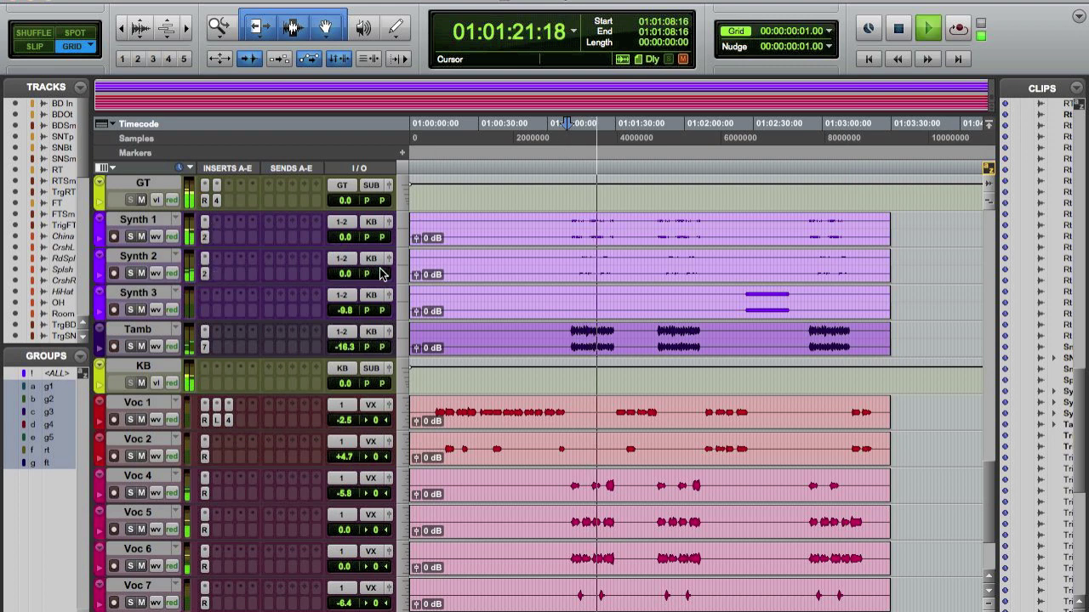
Step: Lower the Synth 1 fader to -5.8 and the Synth 2 fader to -7.0 in the mixer
key(super+equal)
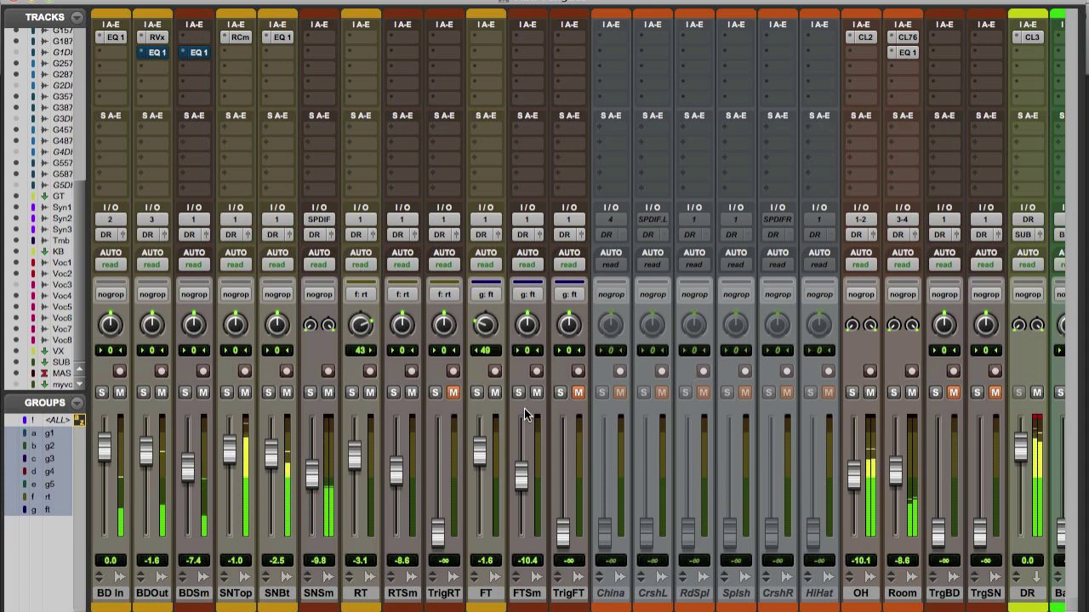
scroll(524, 409, right, 10)
scroll(523, 410, right, 15)
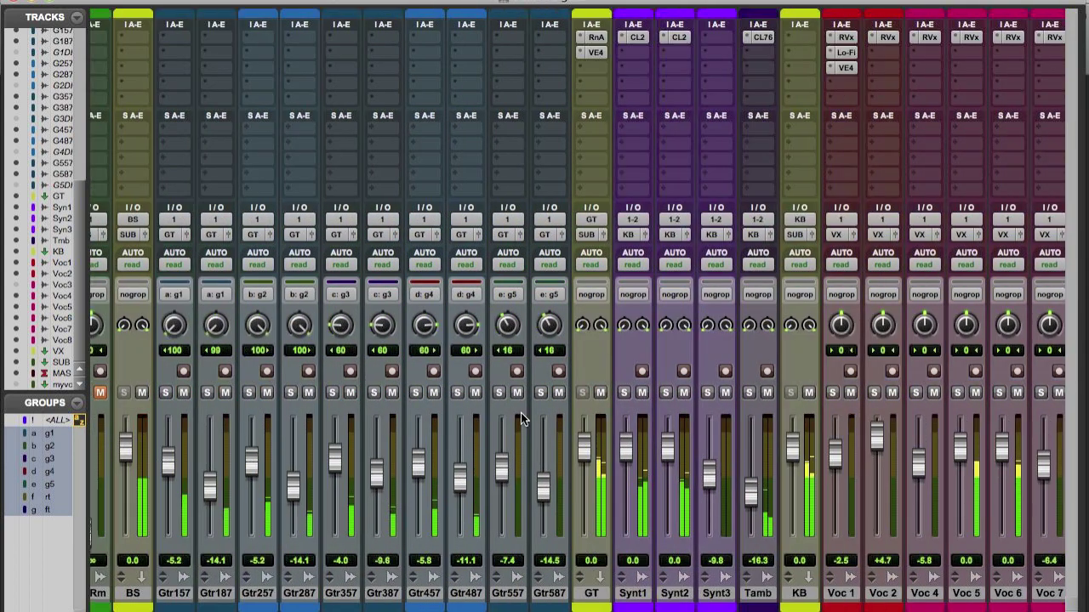
key(space)
drag(493, 452, 536, 474)
key(space)
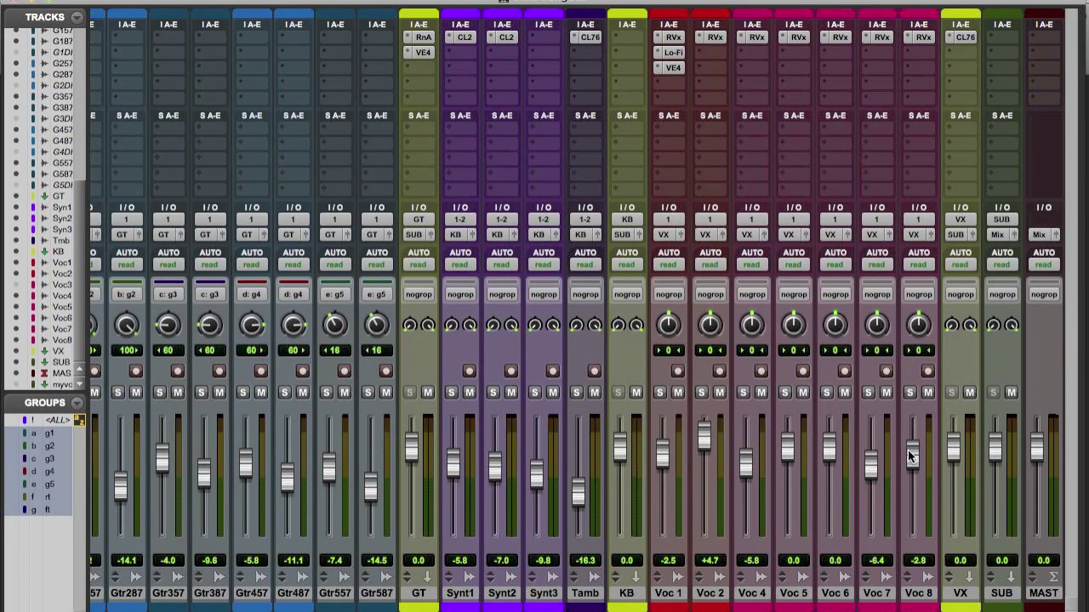
key(super+equal)
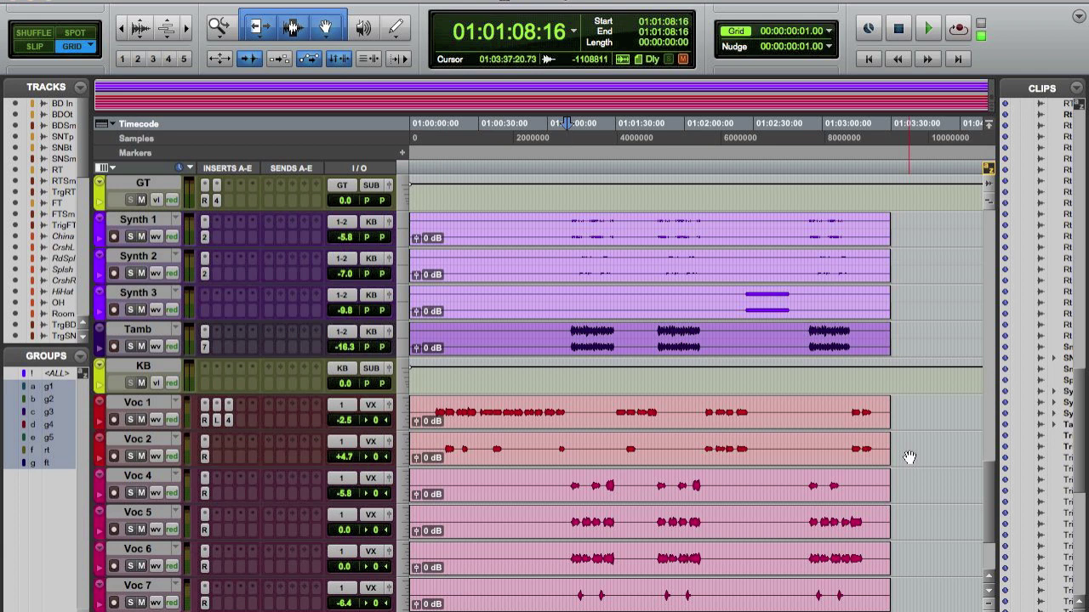
Step: Create three new stereo Aux Input tracks directly below the VX track
scroll(910, 459, down, 4)
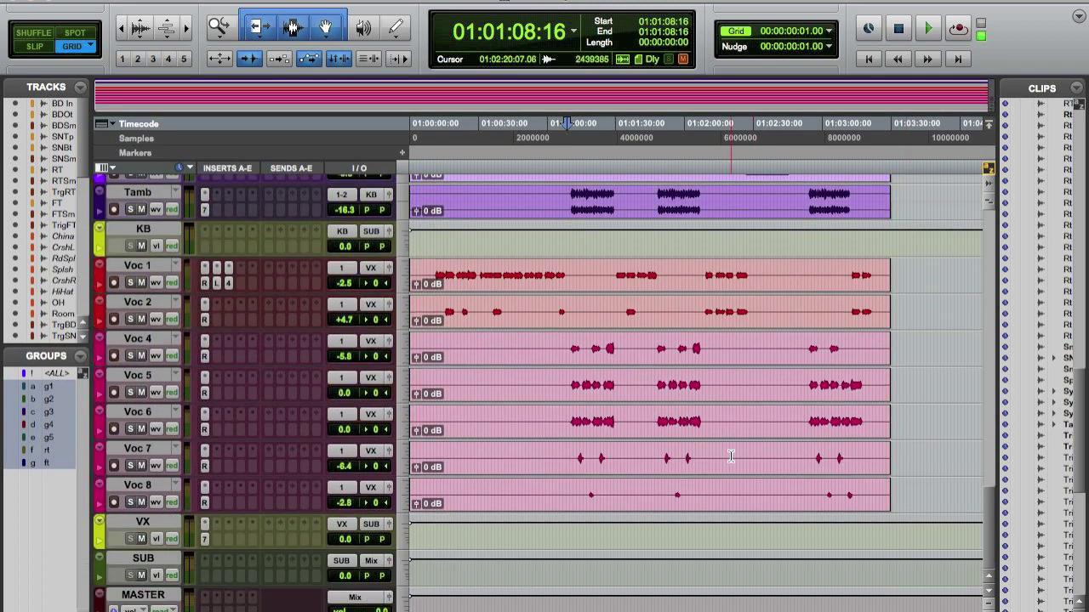
double_click(149, 525)
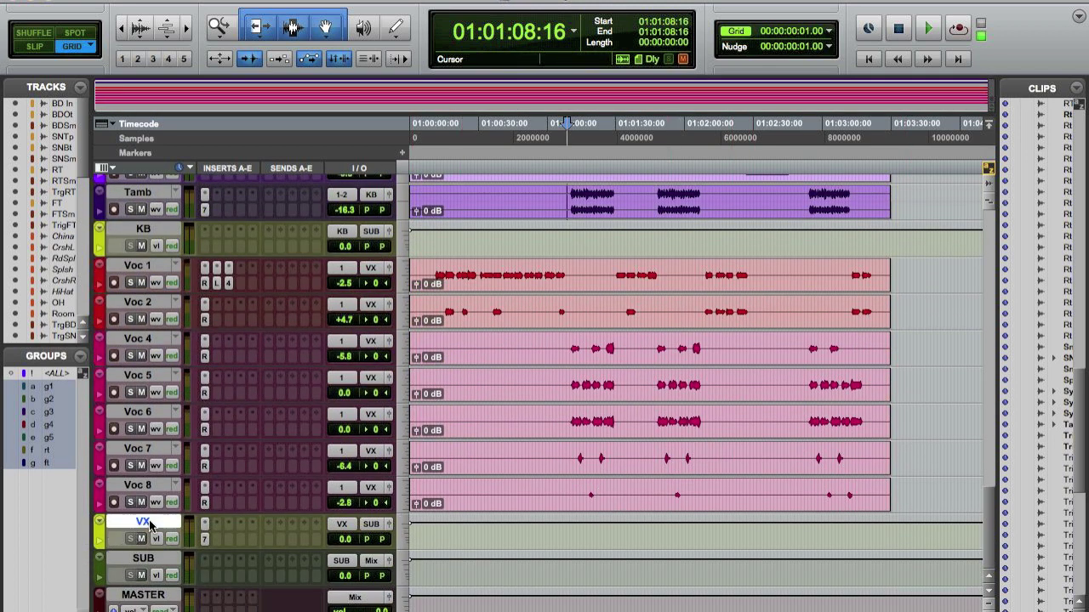
key(super+shift+n)
key(super+Right)
text(23)
key(super+Down)
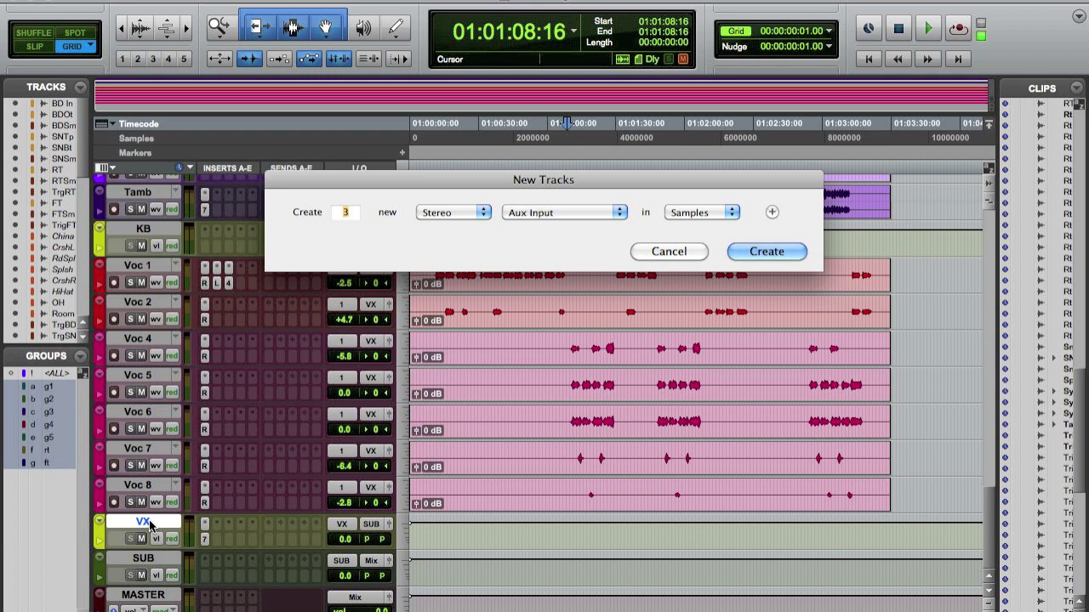
key(Return)
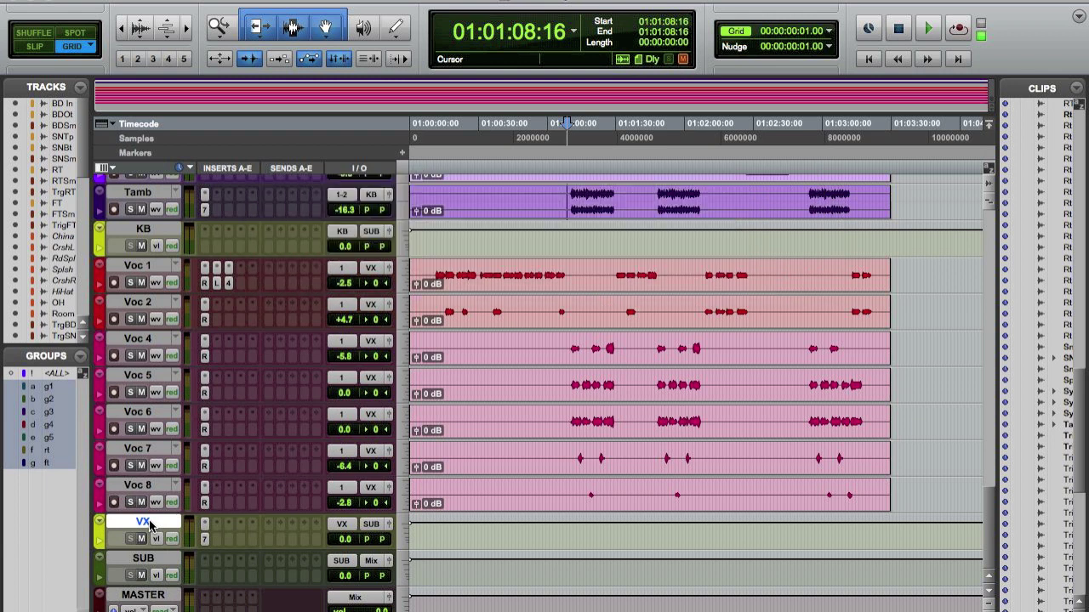
Step: Rename the three new aux tracks VX DLY, VX DBL and VX REV
double_click(147, 523)
text(V)
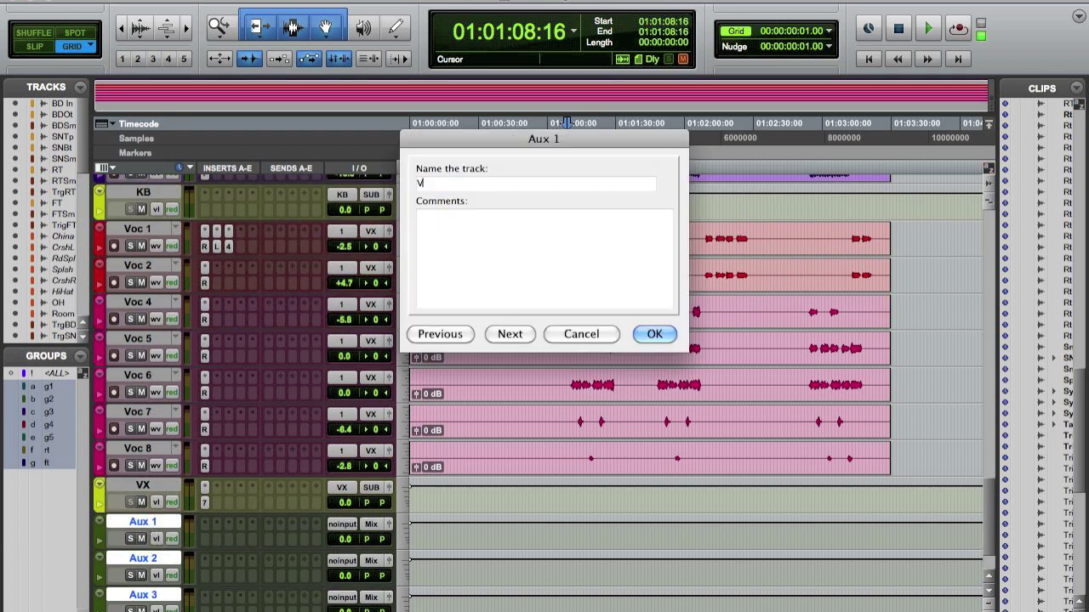
text(X DLY)
key(super+Right)
text(VX DBL)
key(super+Right)
text(VX REV)
key(Return)
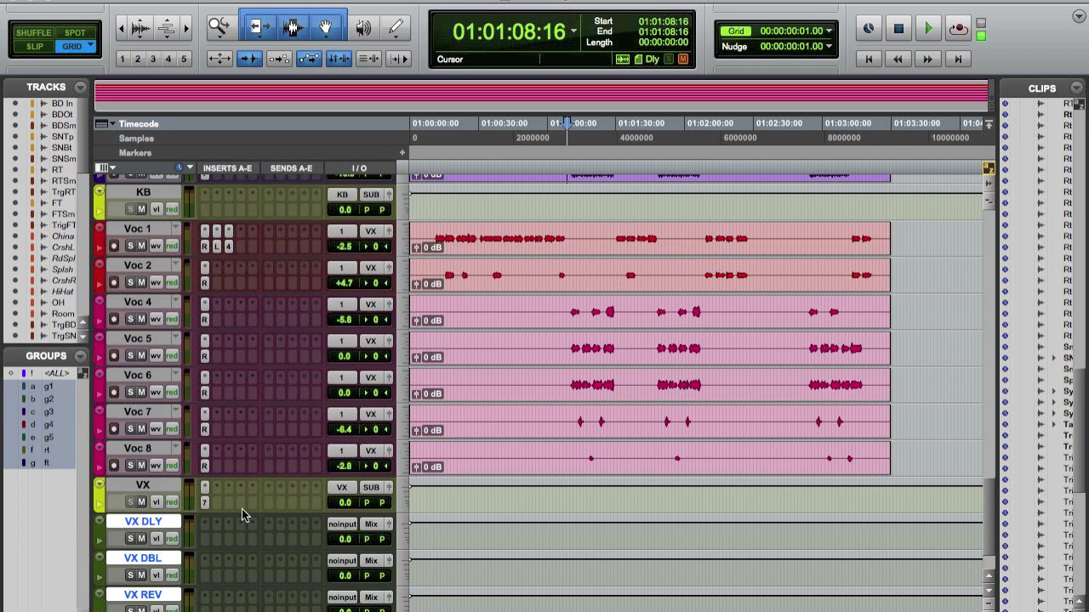
Step: Assign consecutive stereo buses, starting with Bus 13-14, as the inputs of the VX DLY, VX DBL and VX REV tracks
click(341, 524)
mouse_move(399, 565)
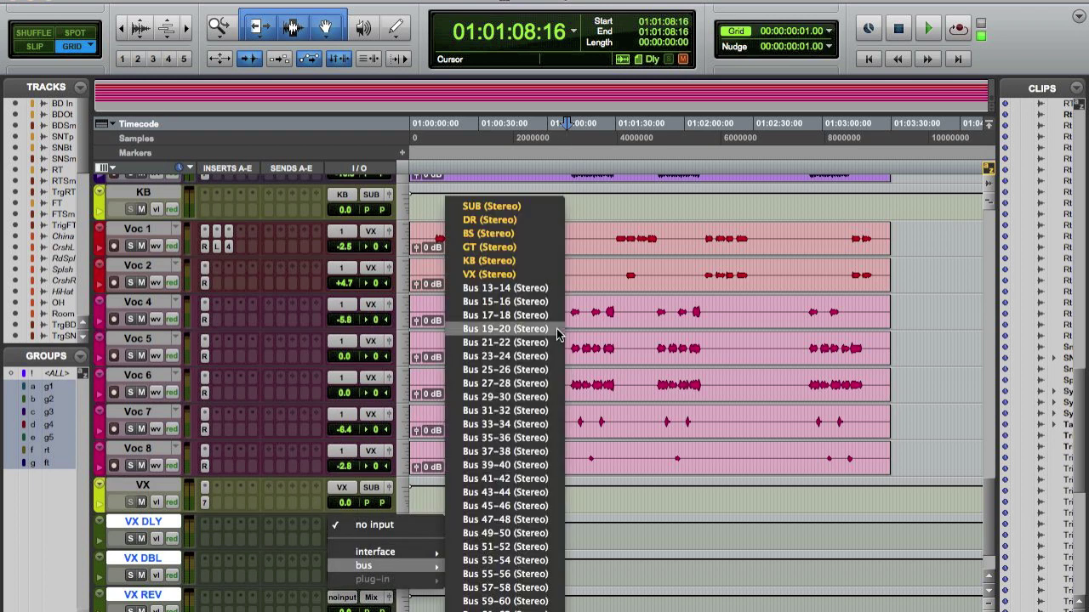
alt+super+click(540, 289)
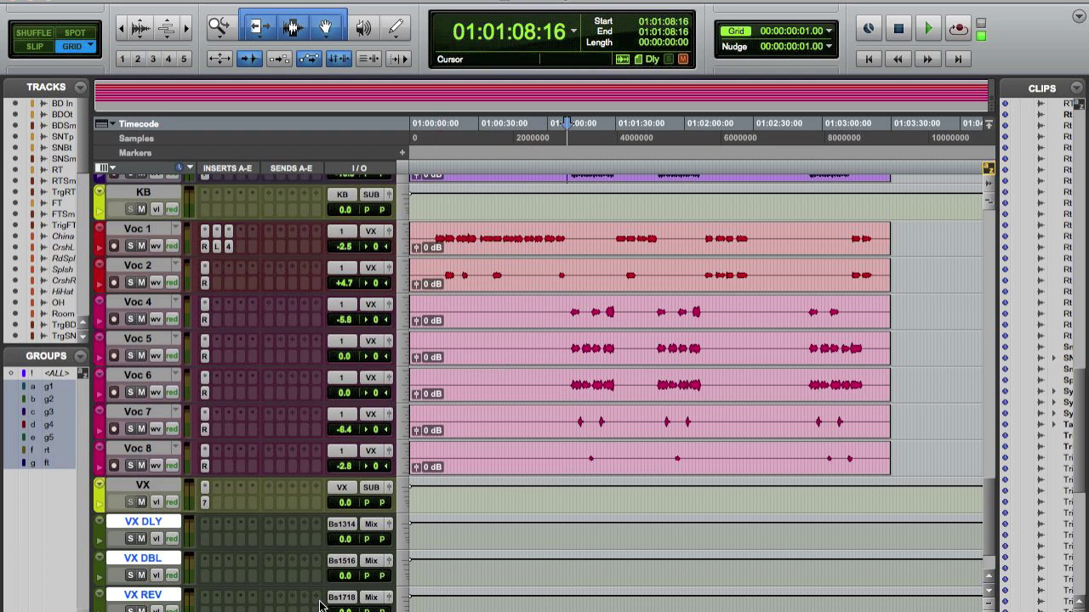
Step: Rename the input buses of the three vocal aux tracks Vx Dly, Vx Dbl and Vx Rev
right_click(346, 541)
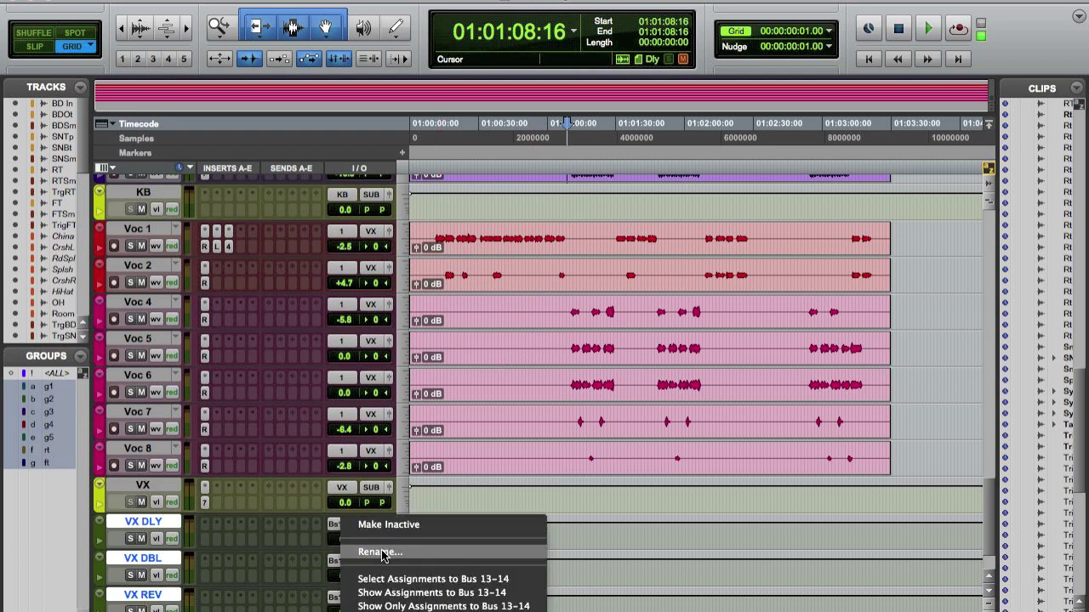
click(362, 545)
text(Vx)
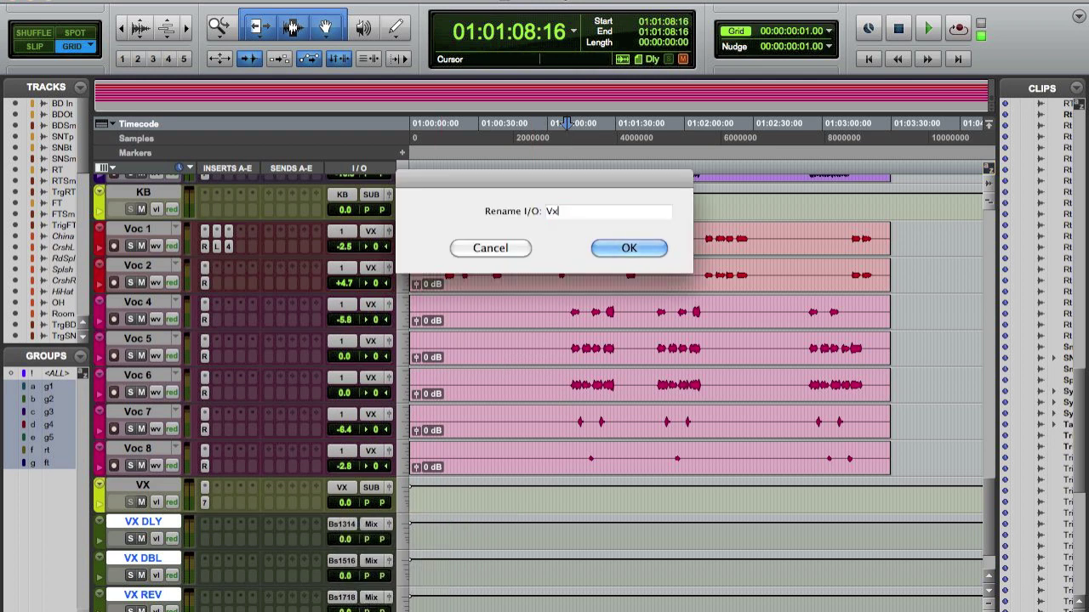
text( Dly)
key(Return)
right_click(340, 564)
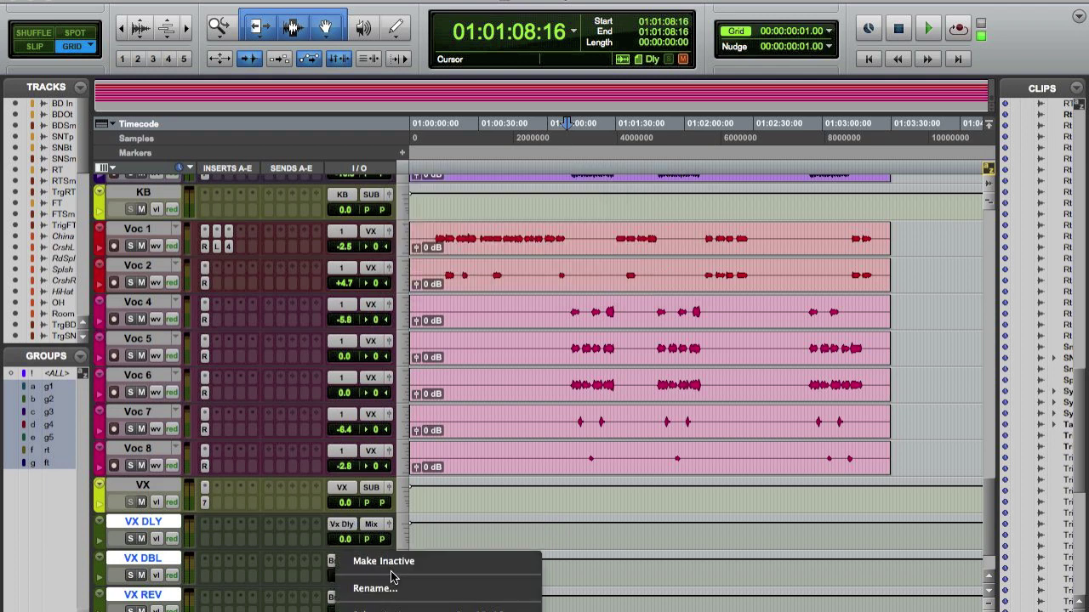
click(364, 587)
text(Vx Dbl)
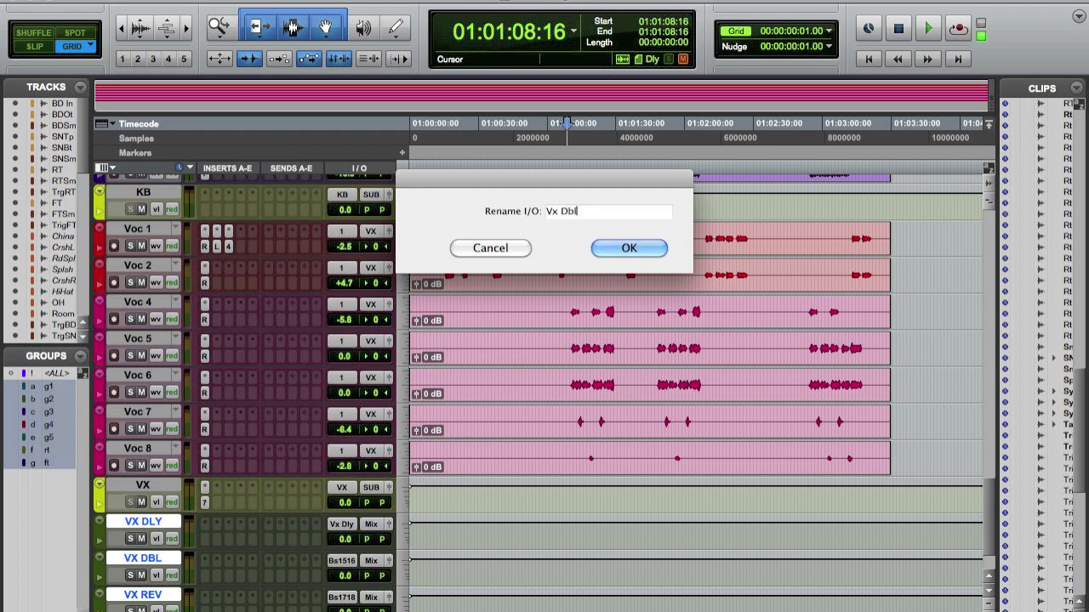
key(Return)
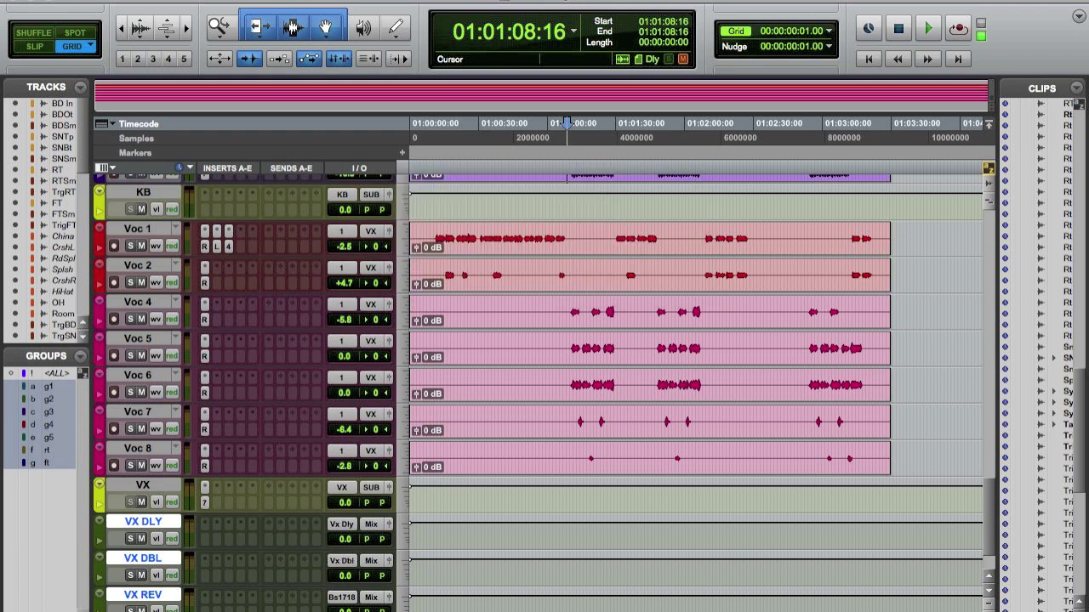
right_click(347, 605)
click(396, 527)
text(Vx Rev)
key(Return)
Step: Route the outputs of VX DLY, VX DBL and VX REV to the stereo SUB bus
click(377, 529)
mouse_move(423, 528)
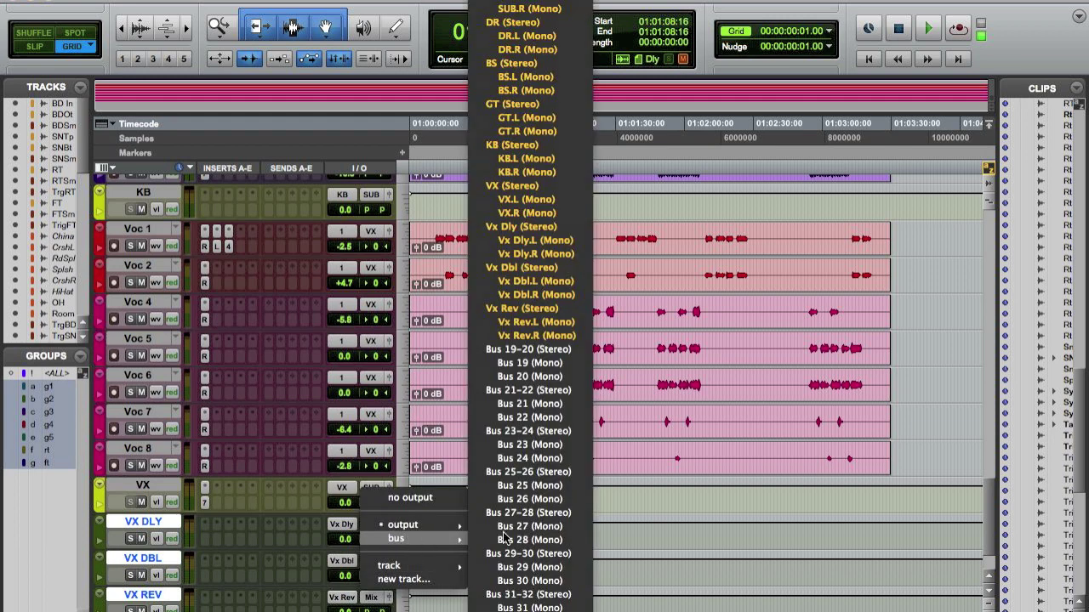
alt+shift+click(516, 1)
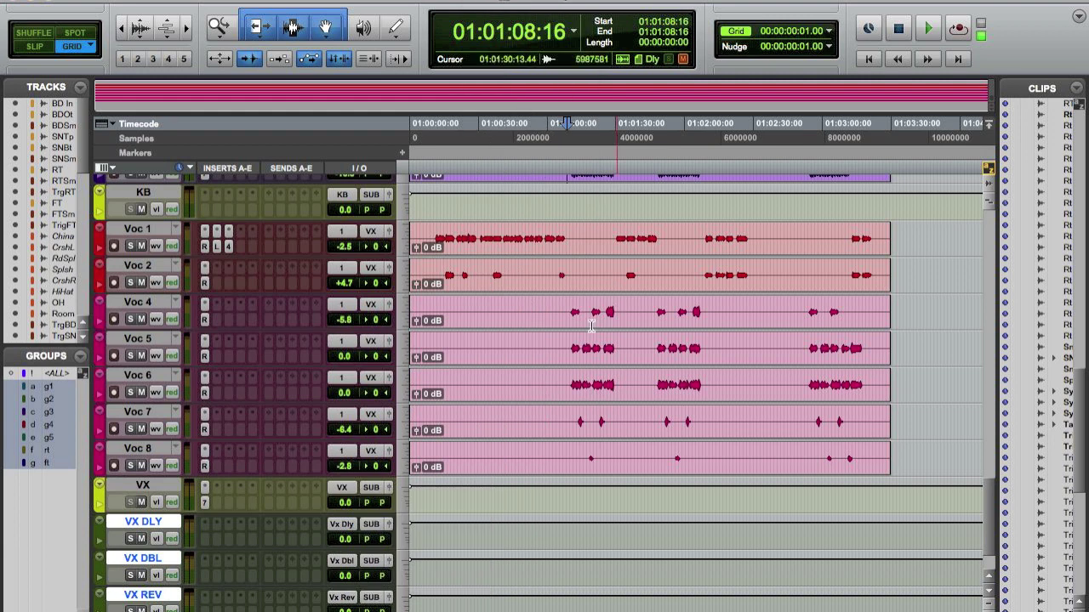
Step: Colour the VX DLY, VX DBL and VX REV tracks bright blue
scroll(476, 493, down, 2)
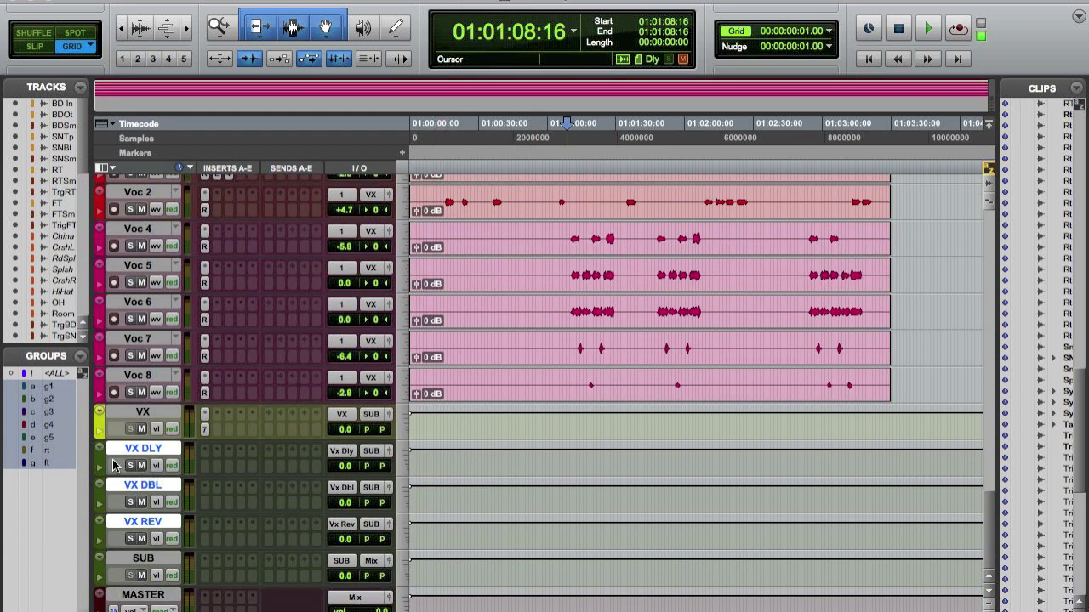
double_click(98, 462)
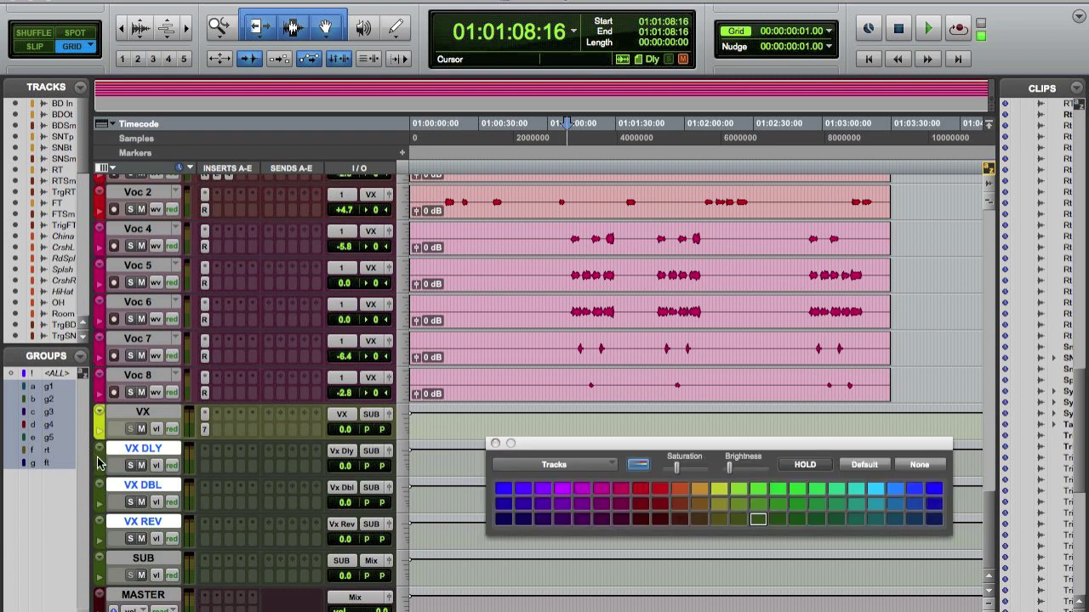
click(933, 492)
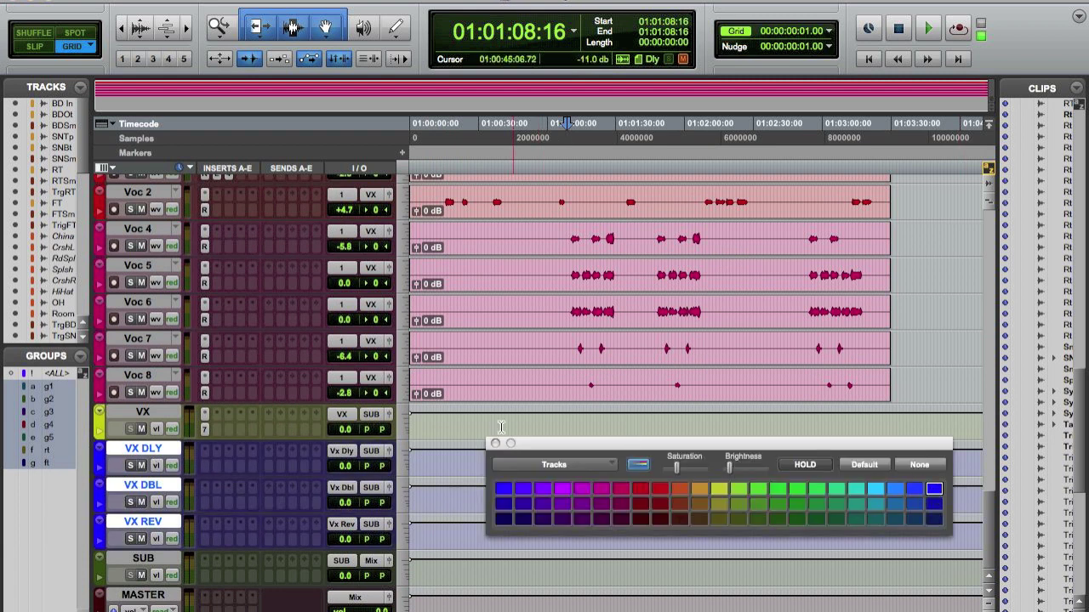
click(495, 443)
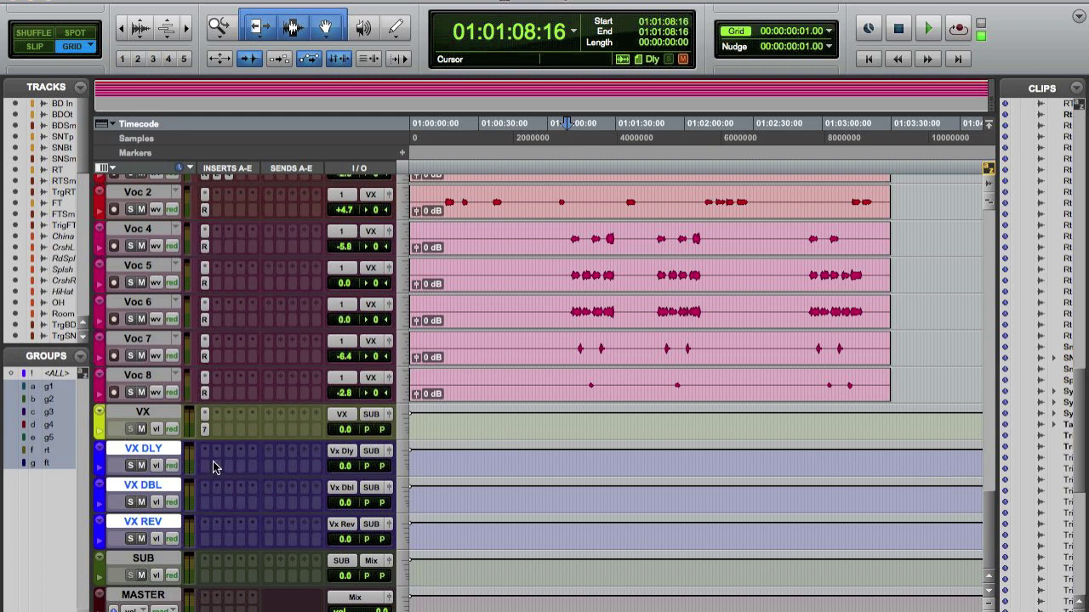
Step: Insert a multichannel H-Delay (stereo) plug-in in the first insert slot of the VX DLY track
click(205, 469)
mouse_move(298, 497)
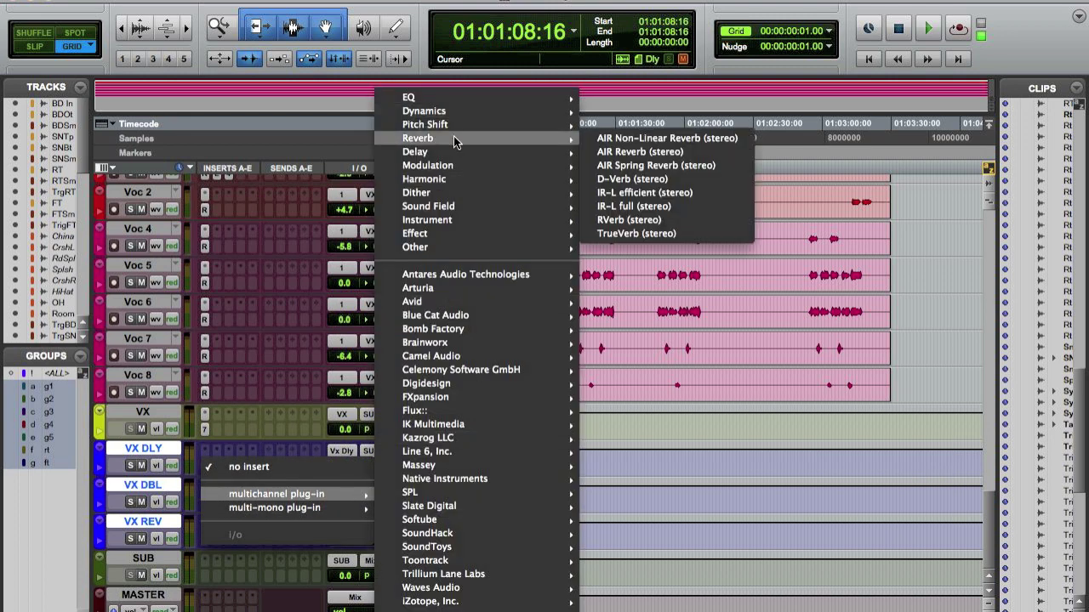
mouse_move(447, 153)
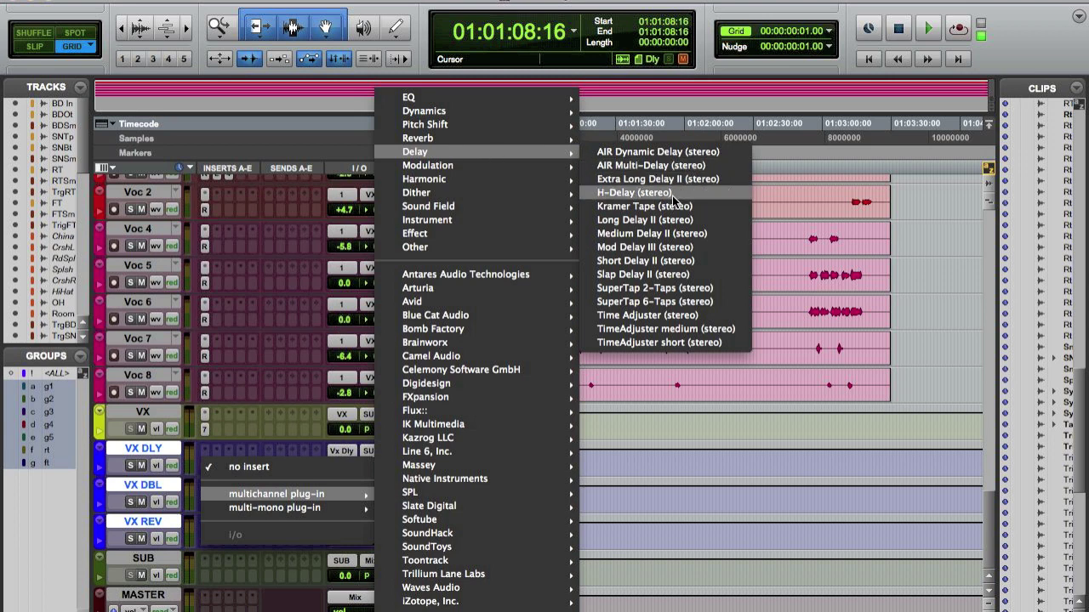
click(672, 201)
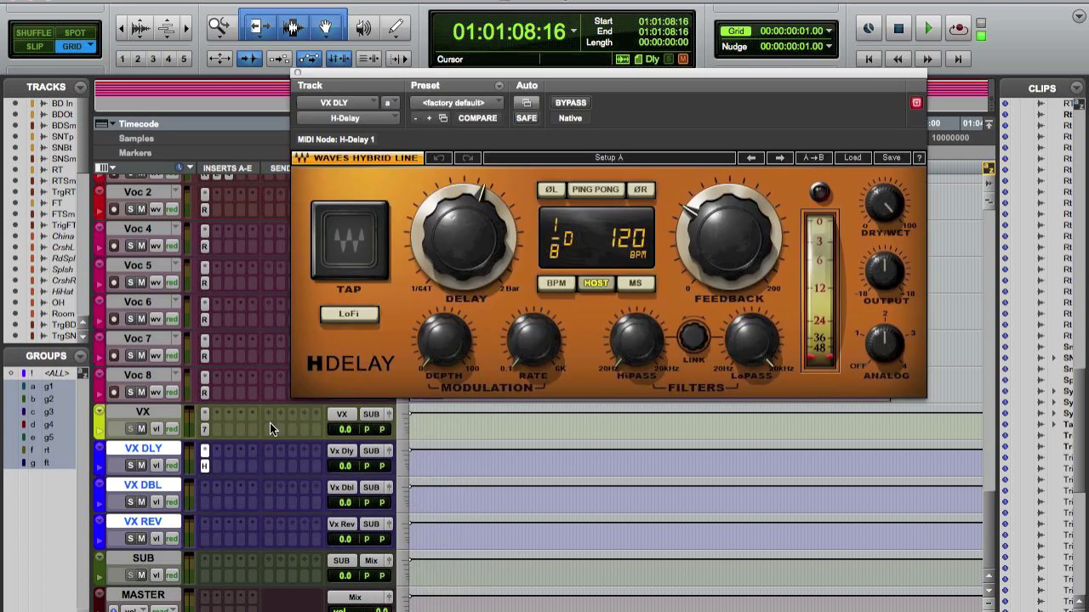
Step: Add a send from VX to the stereo Vx Dly bus and set its level to -27.2 while playing from 01:00:13:18
click(270, 423)
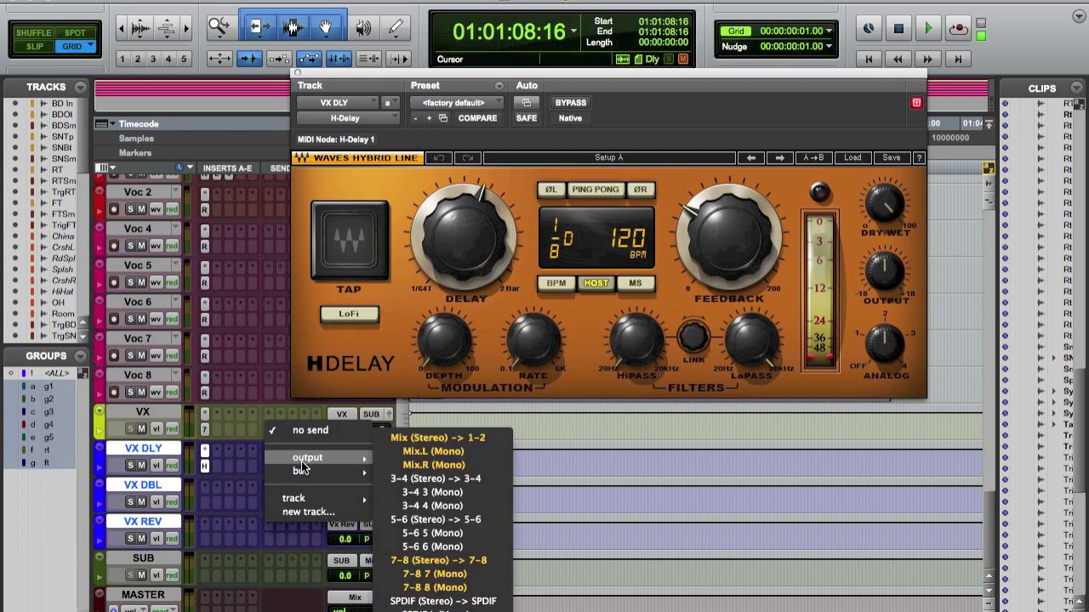
mouse_move(307, 470)
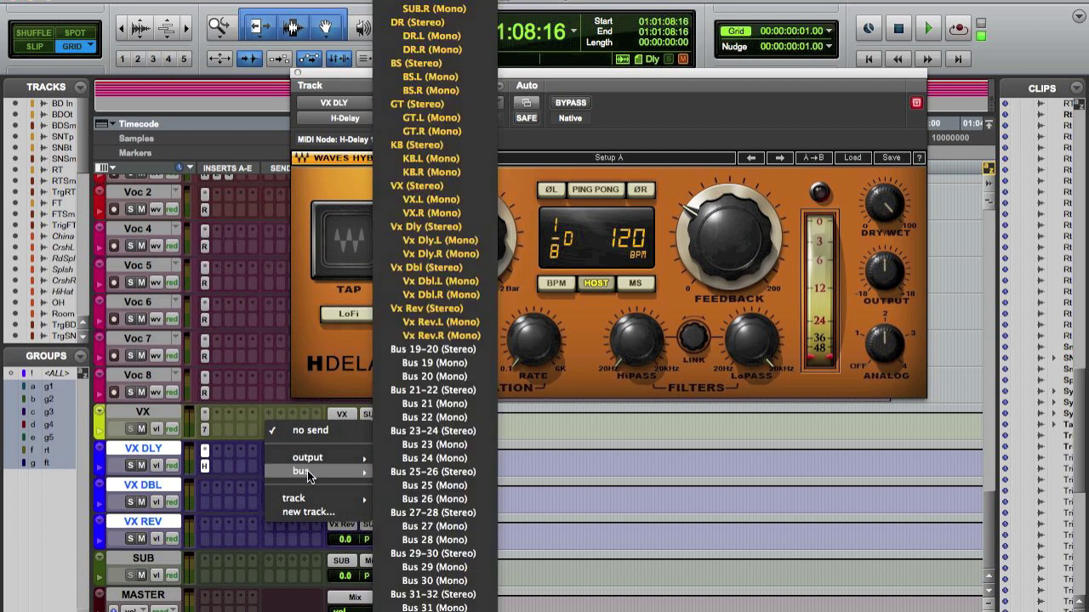
click(441, 224)
drag(401, 72, 668, 253)
click(440, 205)
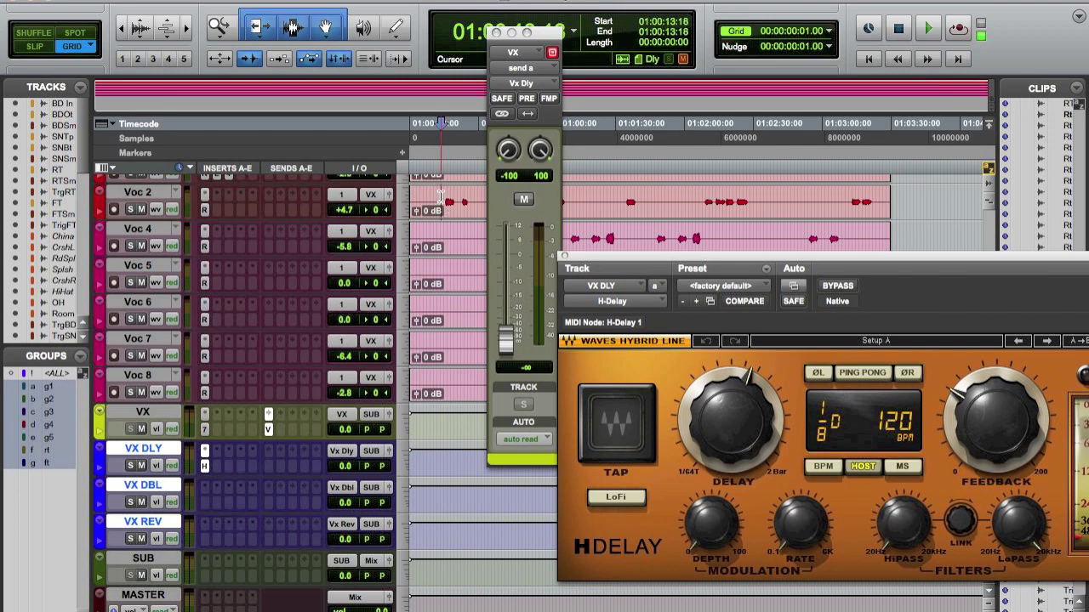
key(space)
drag(505, 339, 508, 297)
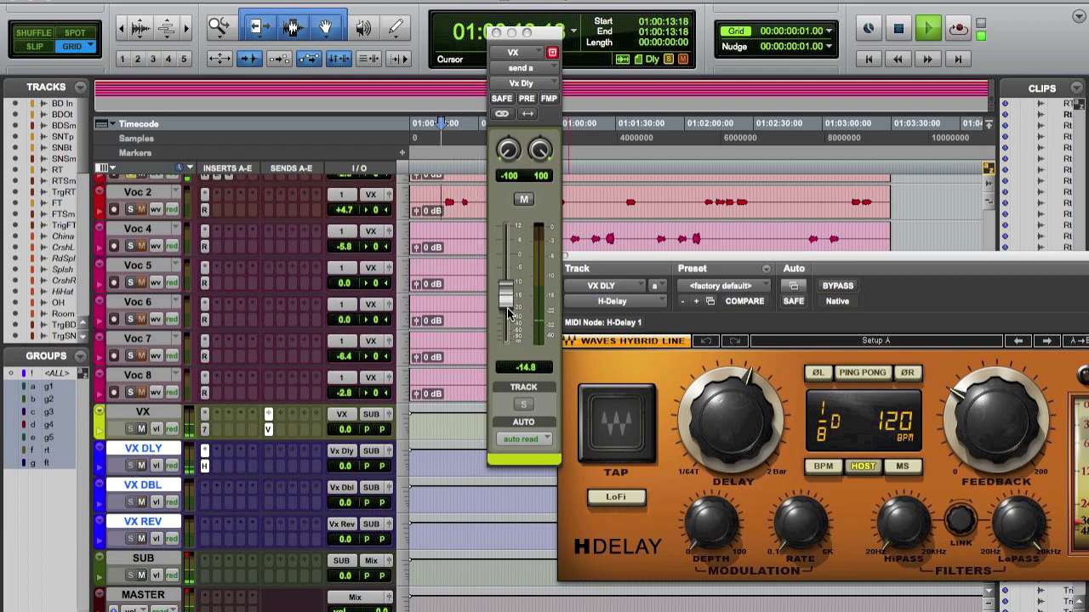
drag(507, 299, 504, 323)
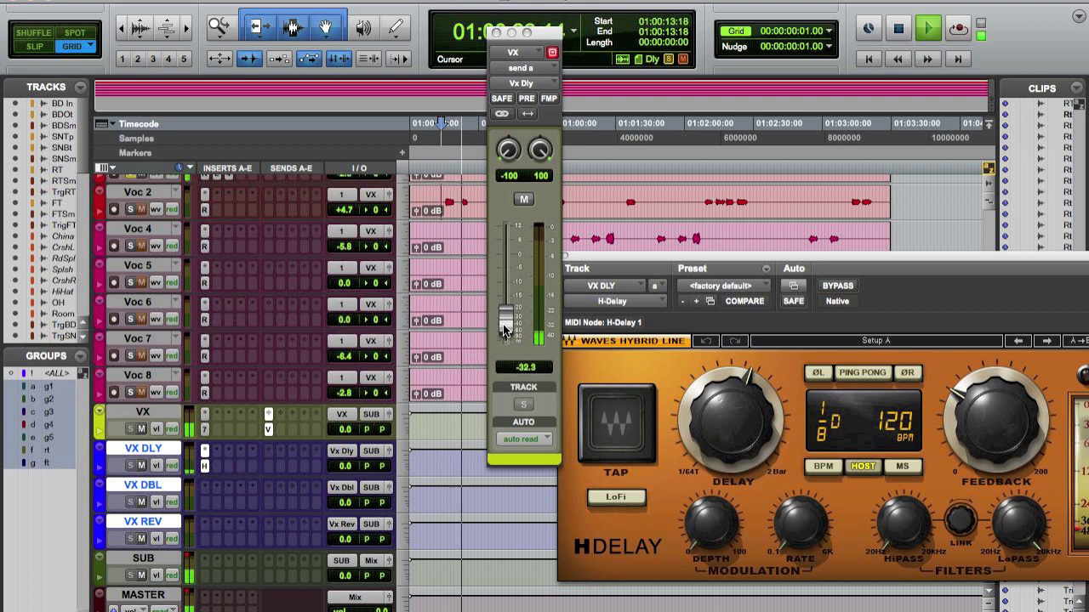
drag(503, 330, 505, 325)
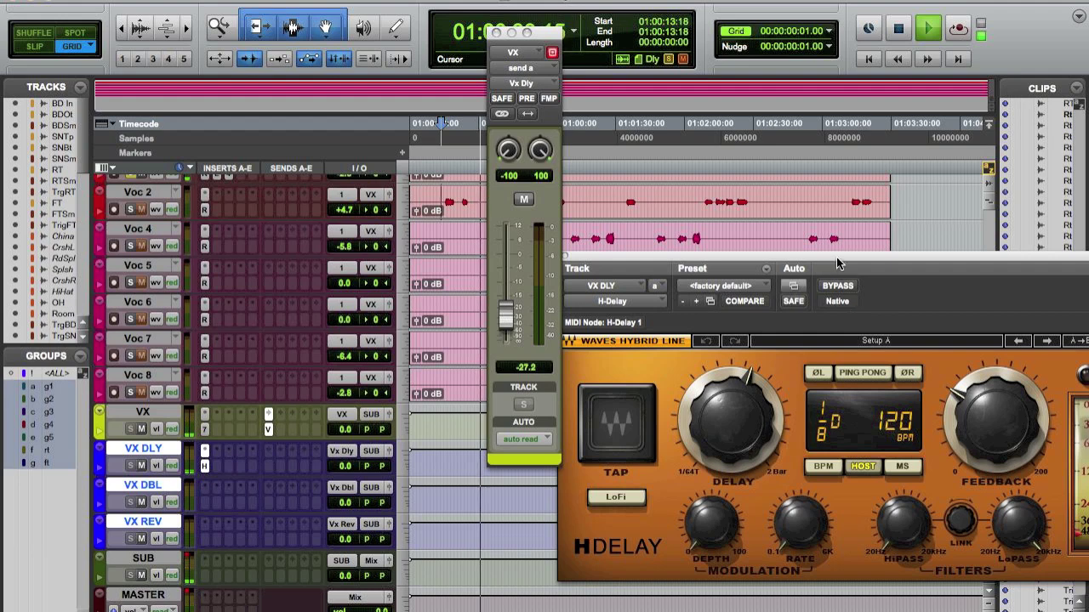
Step: In the H-Delay, lower the LoPass filter to about 7.85k, adjust the feedback by ear and set the delay time to 1/4
drag(595, 257, 507, 251)
drag(932, 516, 931, 511)
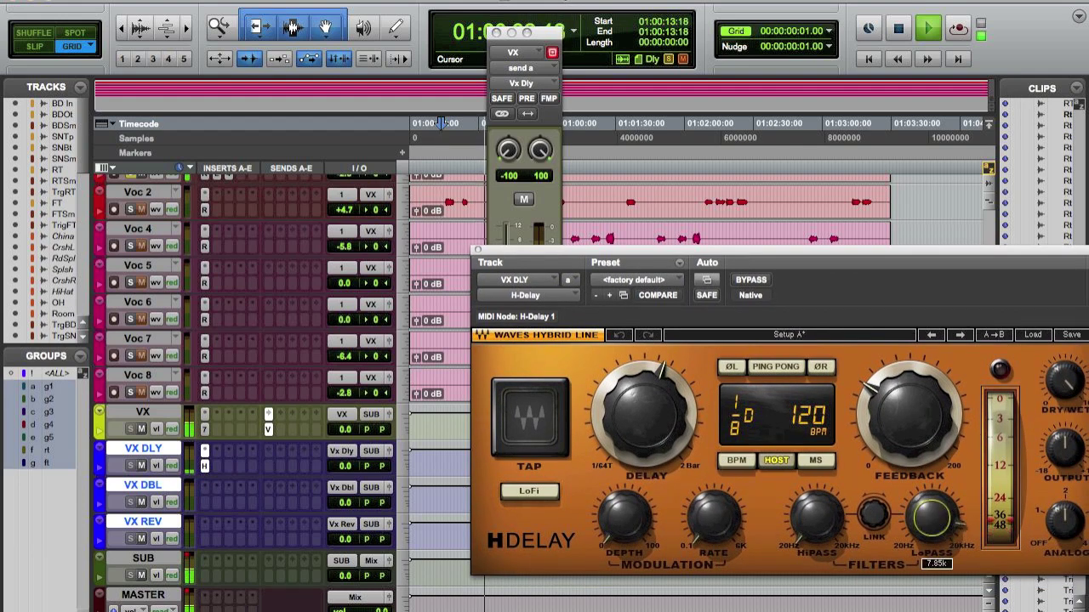
drag(914, 396, 915, 415)
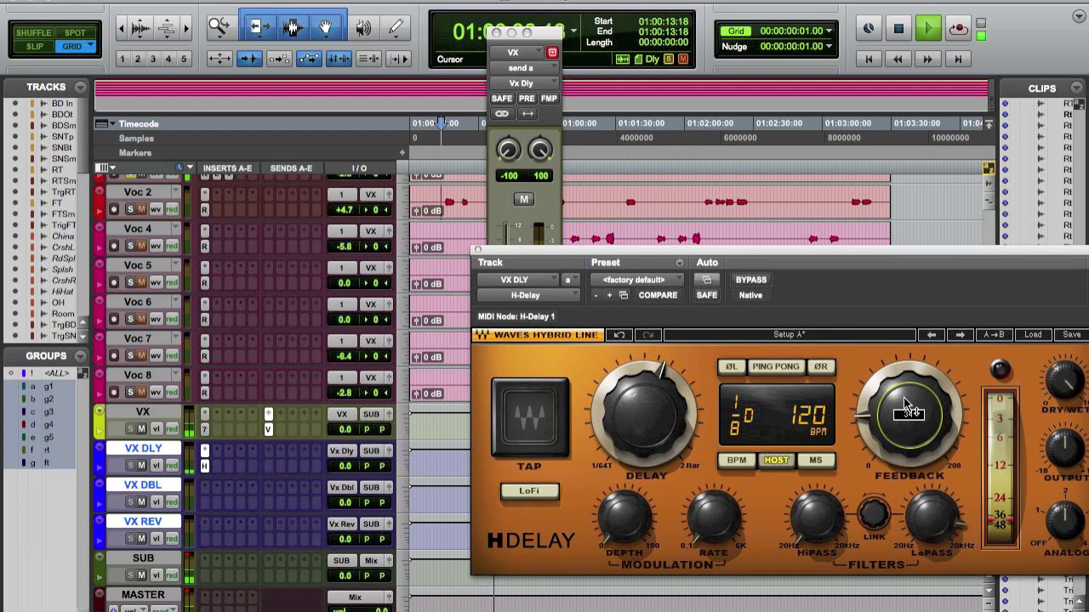
drag(644, 419, 644, 410)
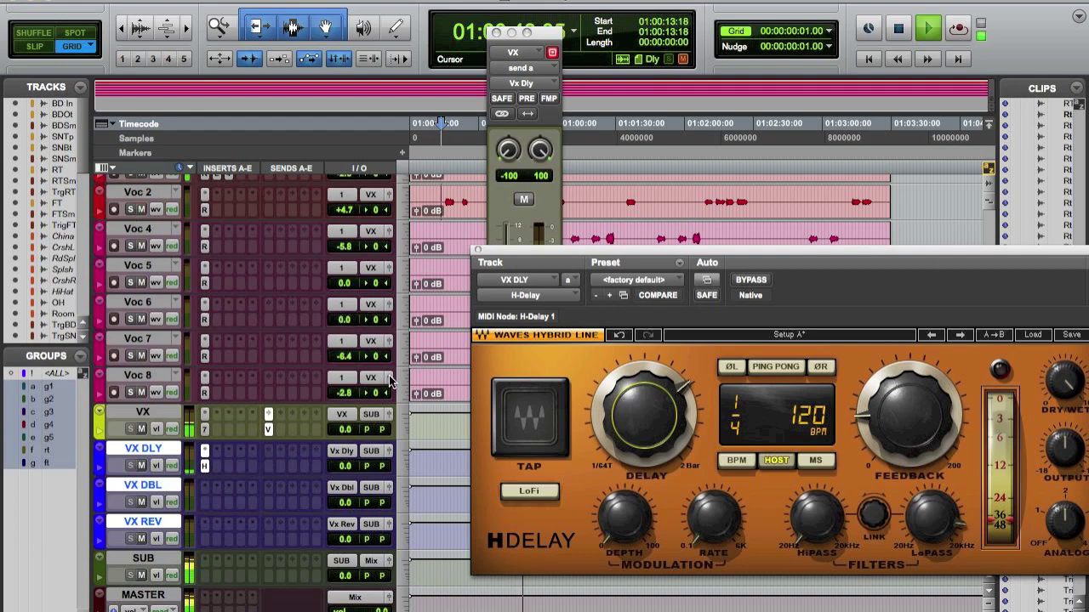
click(480, 253)
Step: Raise the VX send to Vx Dly to -19.9 and stop playback
drag(507, 323, 508, 317)
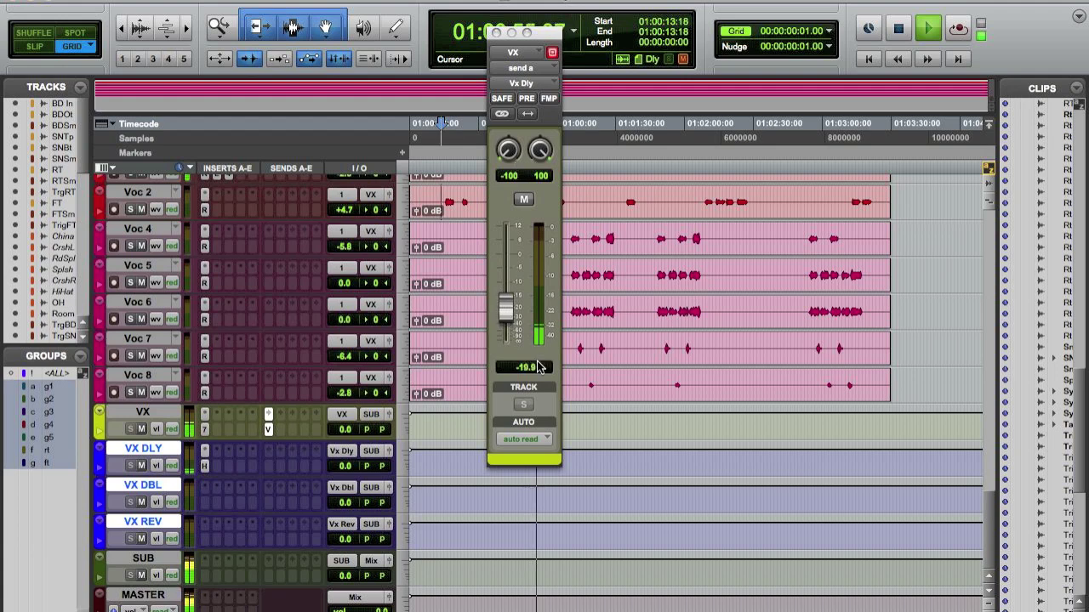
click(496, 32)
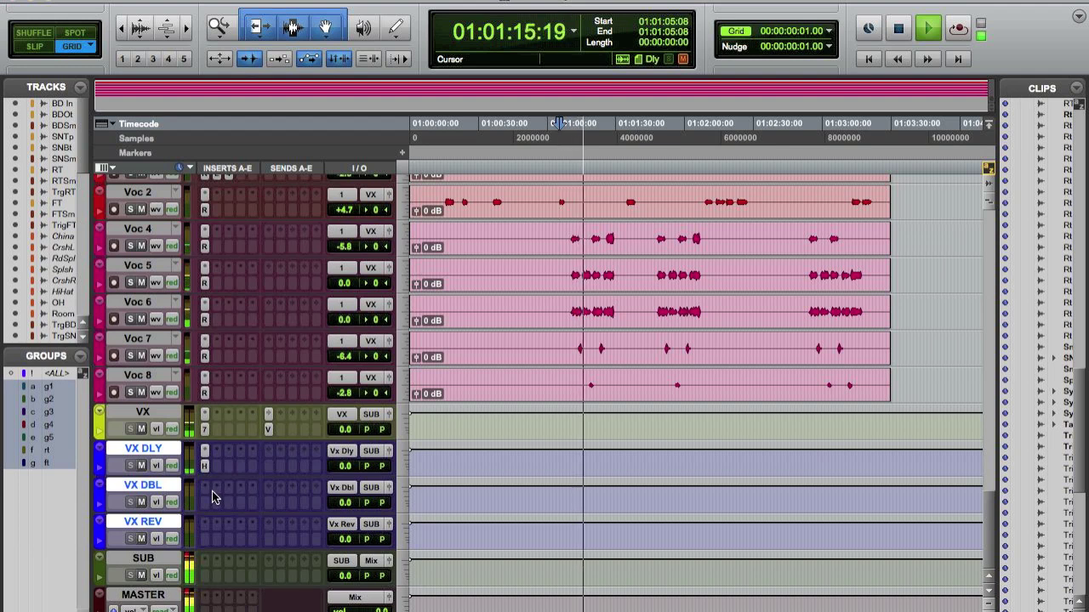
key(space)
Step: Insert a multichannel Doubler2 (stereo) plug-in in the first insert slot of the VX DBL track
click(205, 491)
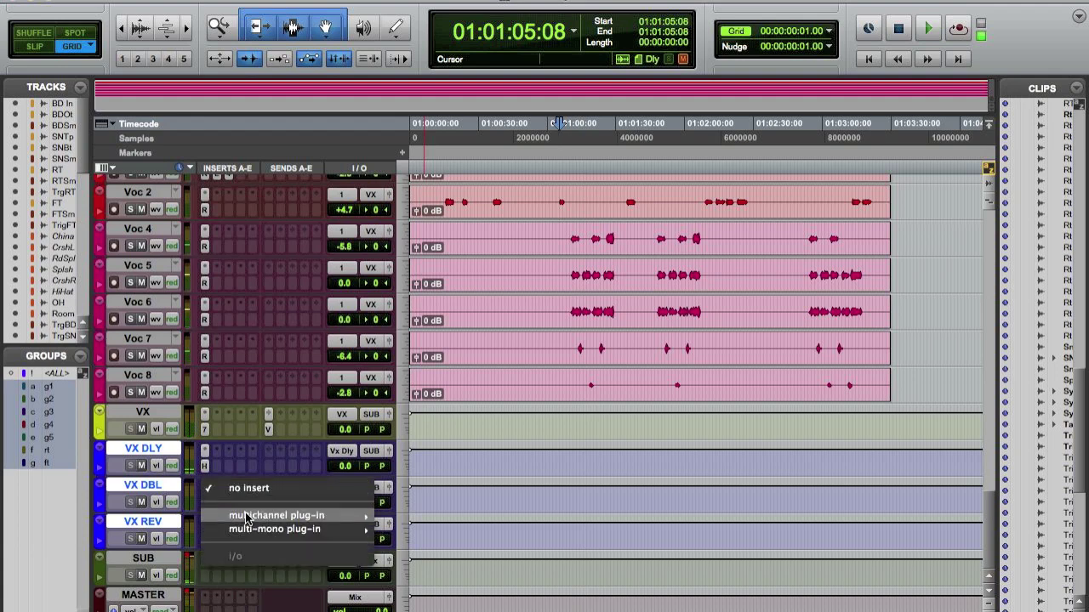
mouse_move(246, 518)
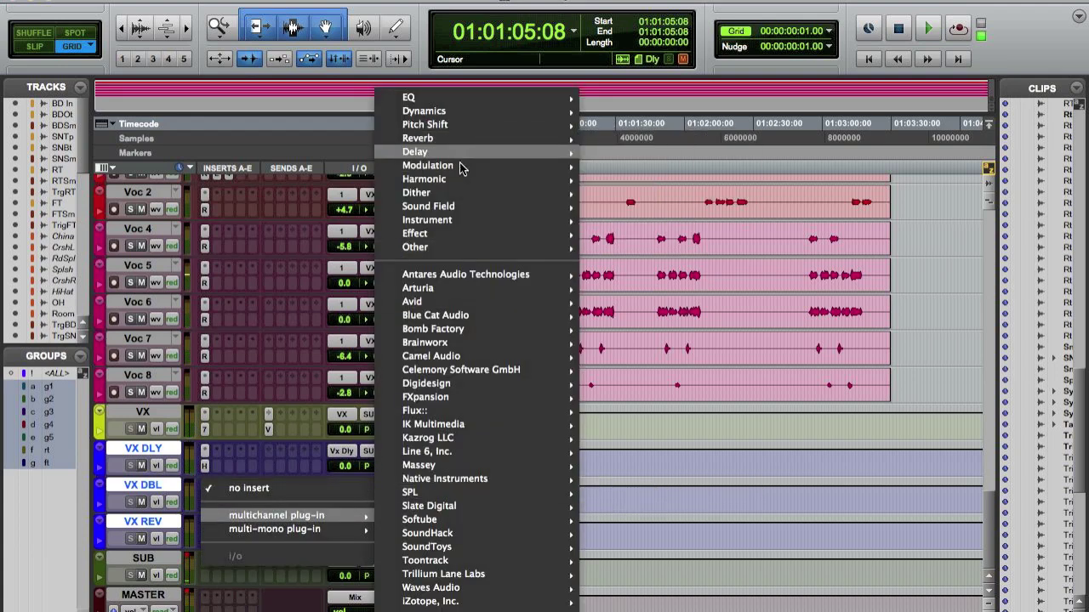
mouse_move(459, 167)
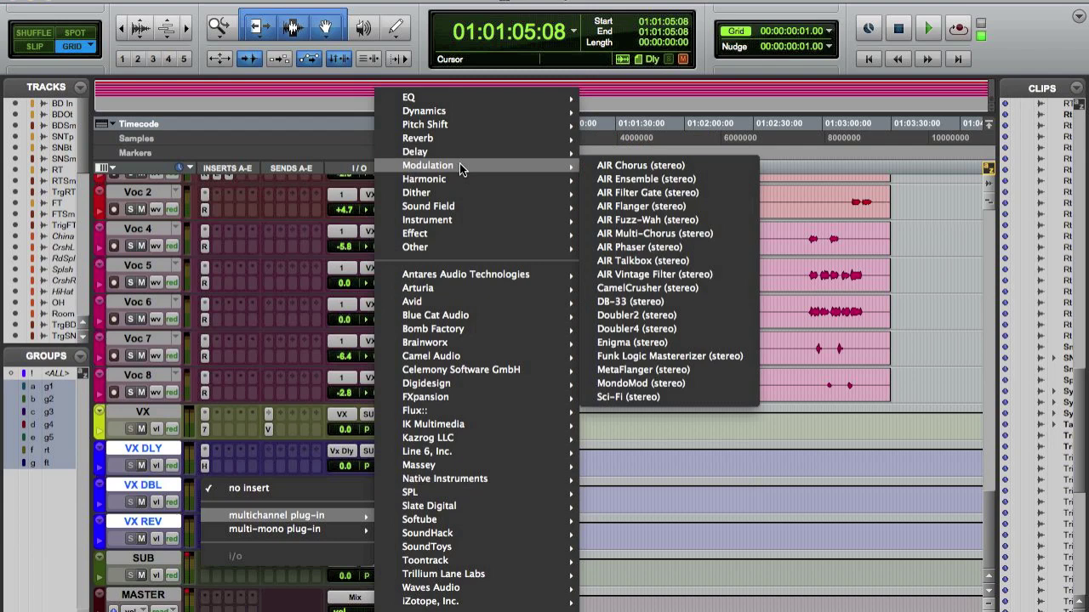
click(705, 313)
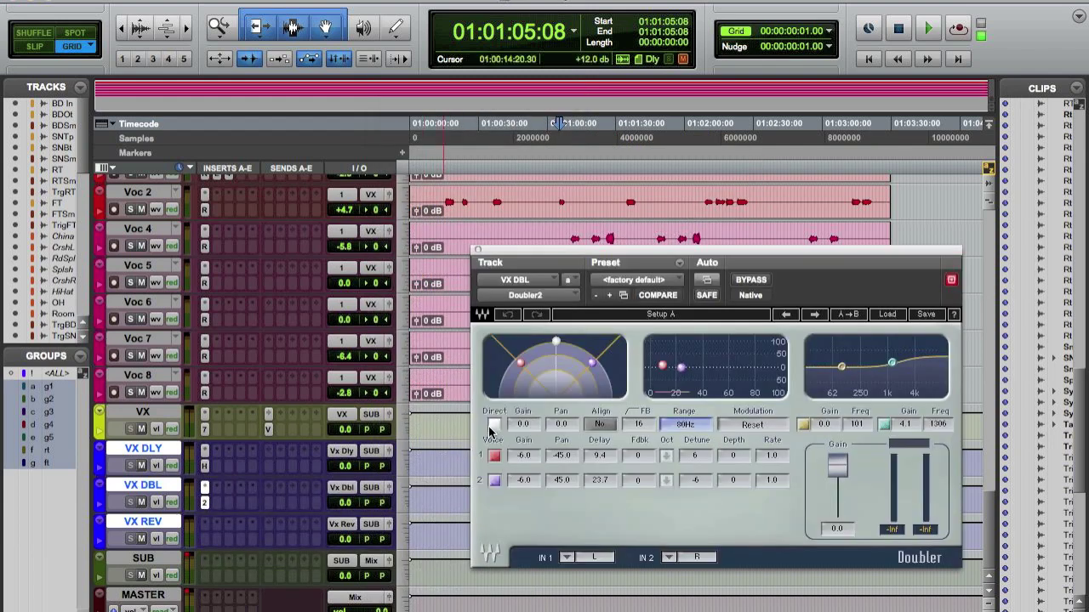
Step: In the VX DBL Doubler, turn off the direct signal, set voice 1's detune to 2 and reduce voice 2's detune amount
click(493, 426)
click(695, 457)
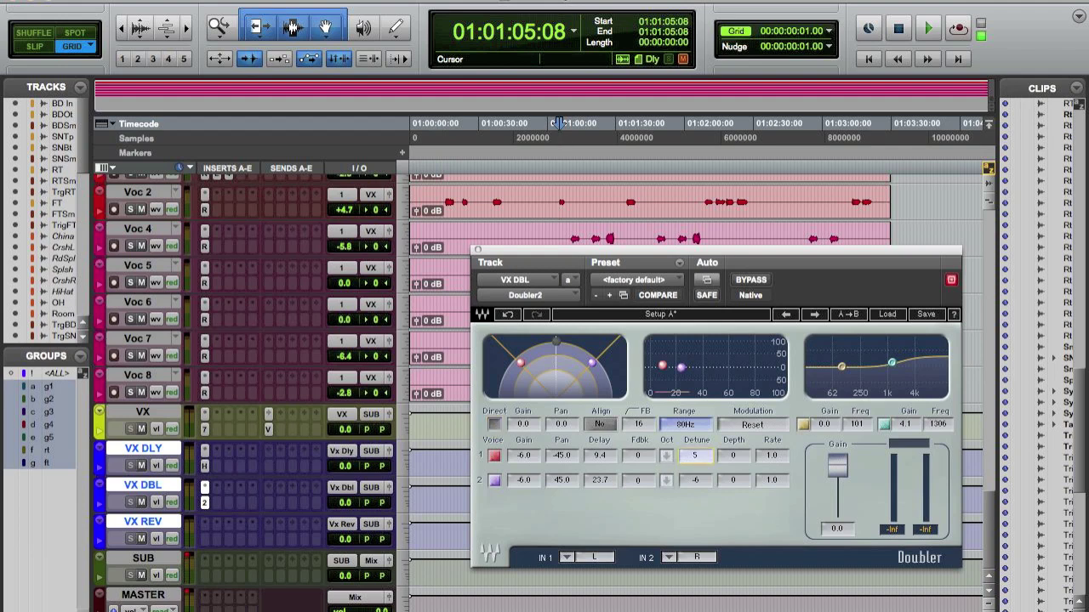
click(695, 480)
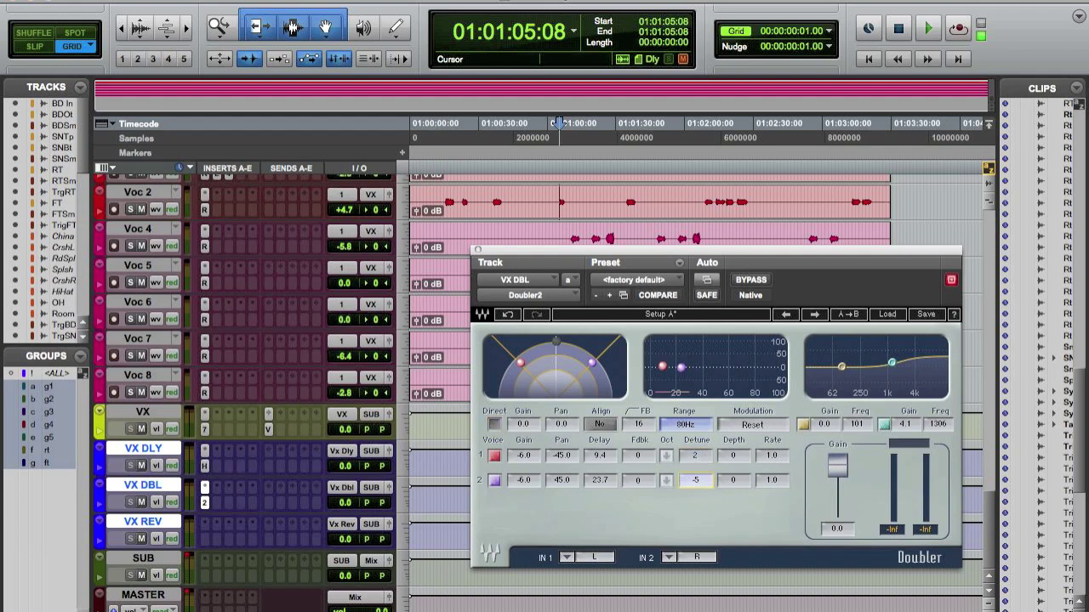
click(477, 250)
Step: Add a send from VX to the stereo Vx Dbl bus and set its level to 0.0 during playback
click(282, 432)
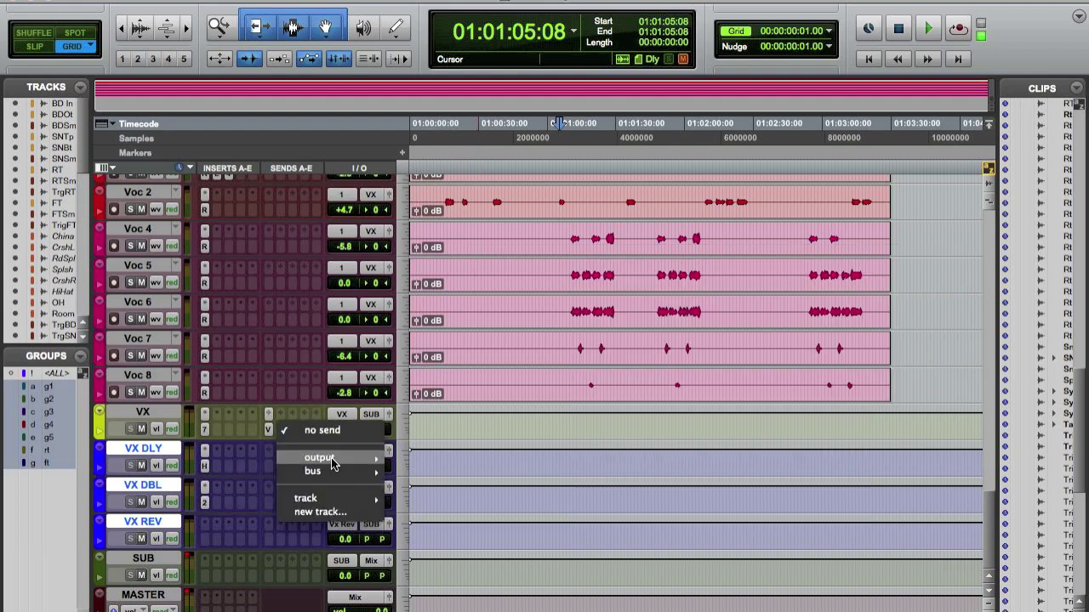
mouse_move(335, 471)
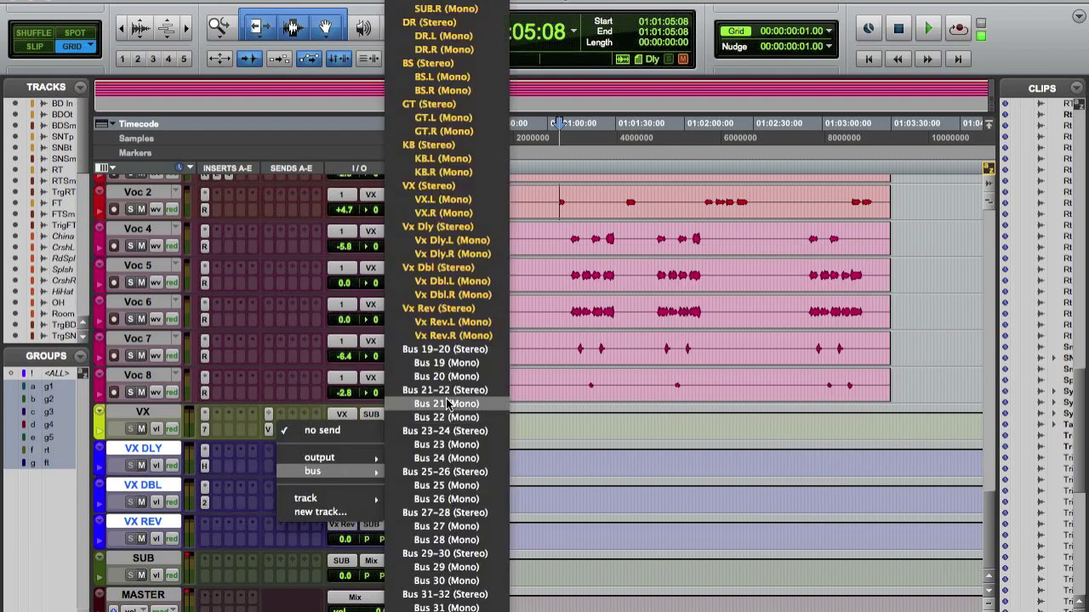
click(456, 269)
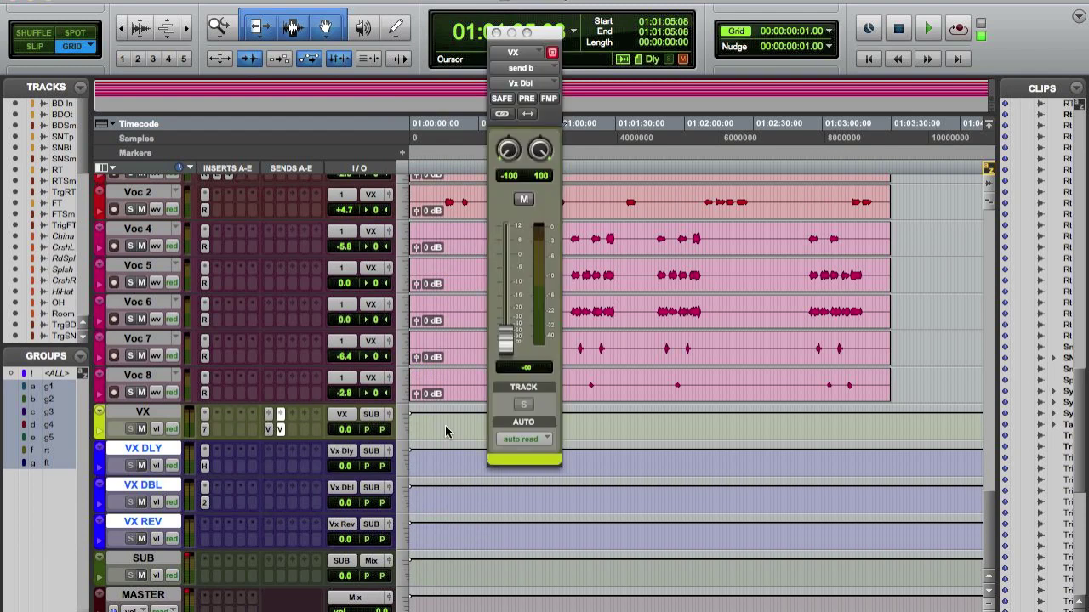
key(space)
alt+click(506, 341)
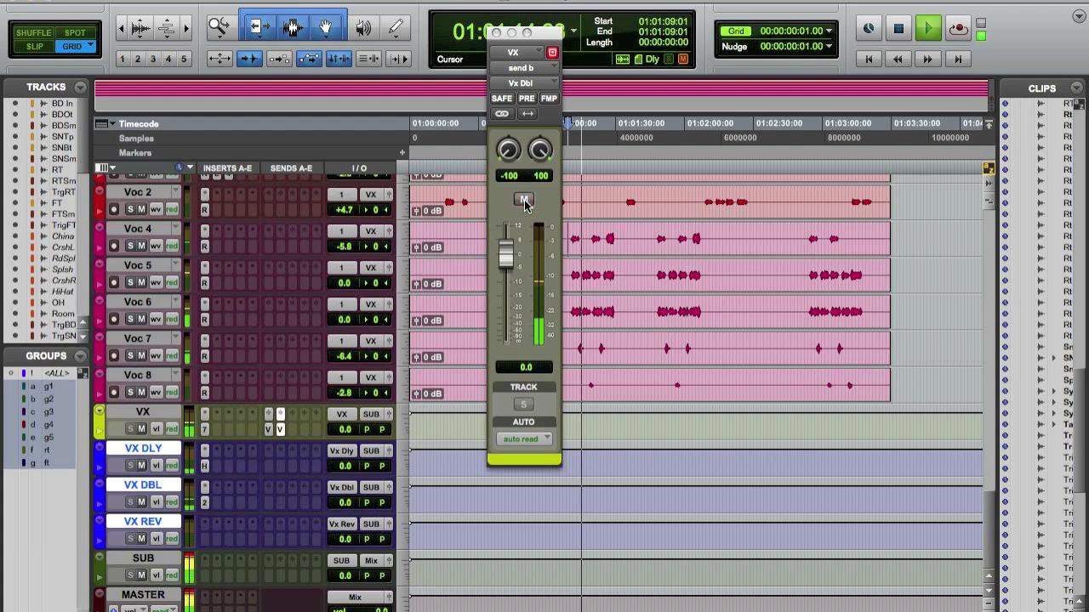
Step: Solo Voc 4 to Voc 8 and compare them with the Vx Dbl send muted and unmuted, clearing the solos and stopping playback
click(130, 356)
click(130, 319)
click(130, 282)
click(130, 246)
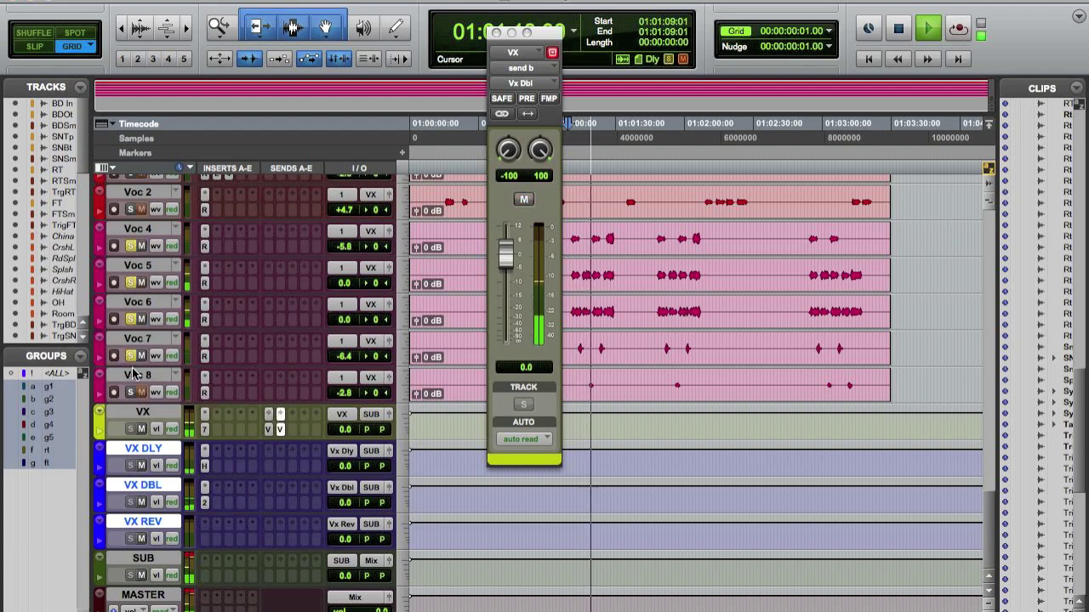
mouse_move(506, 253)
mouse_down()
mouse_move(511, 276)
mouse_move(506, 264)
mouse_up()
click(524, 200)
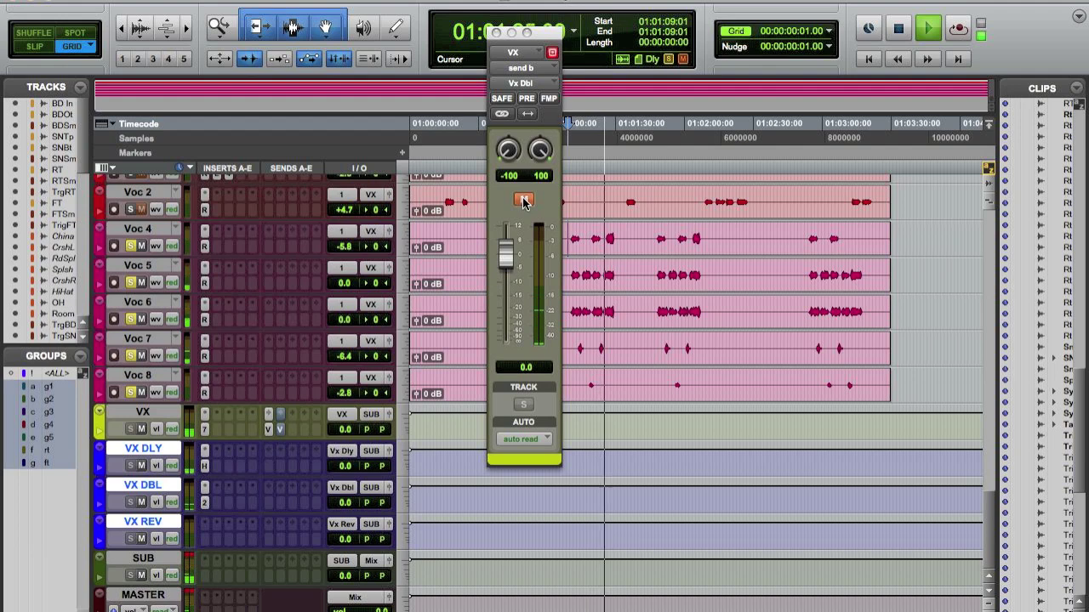
click(524, 200)
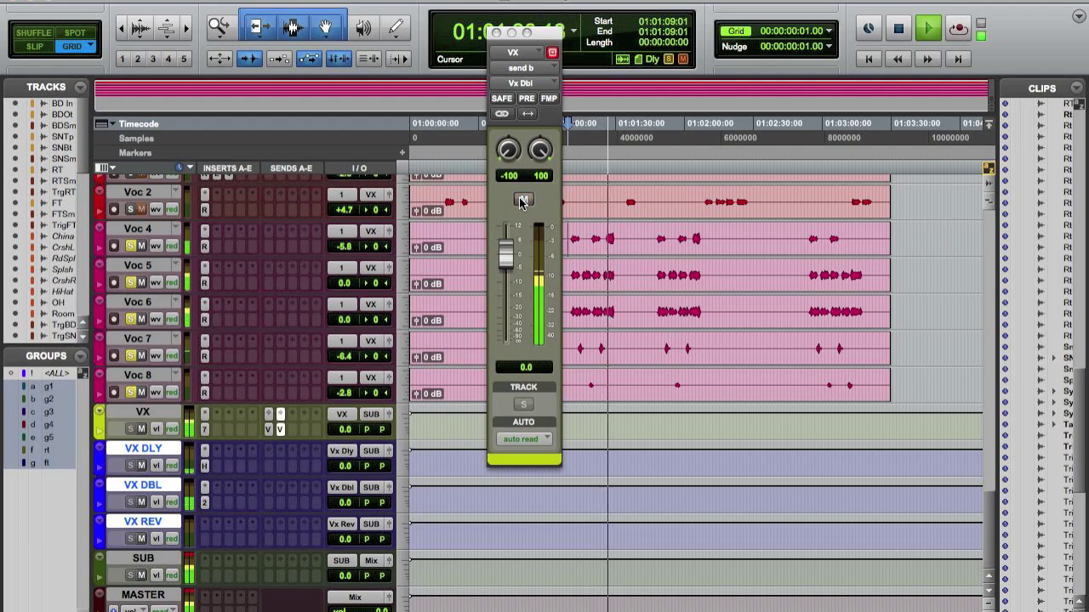
click(511, 32)
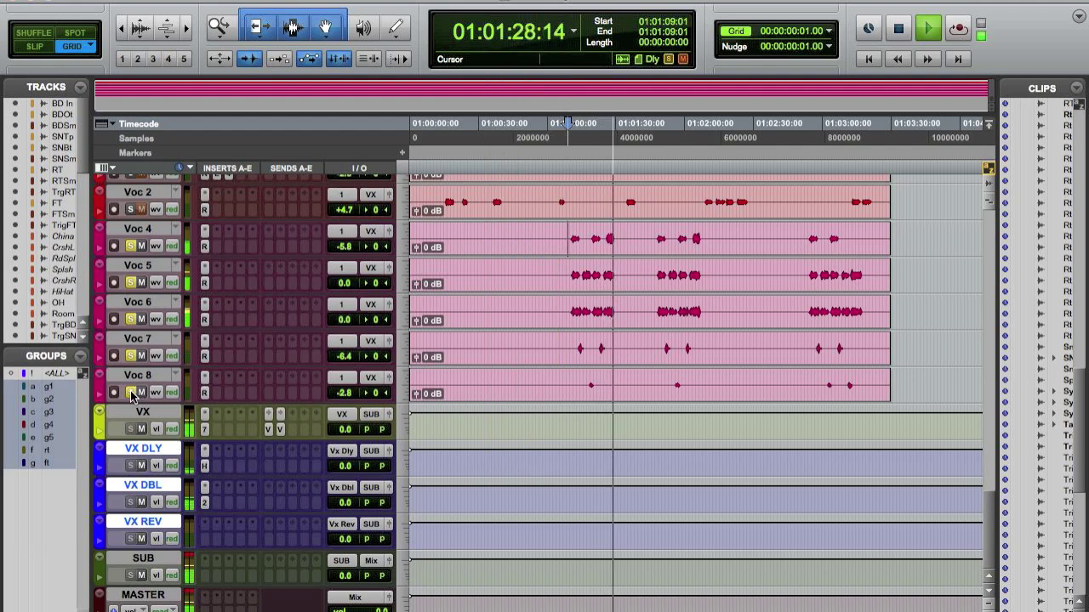
key(space)
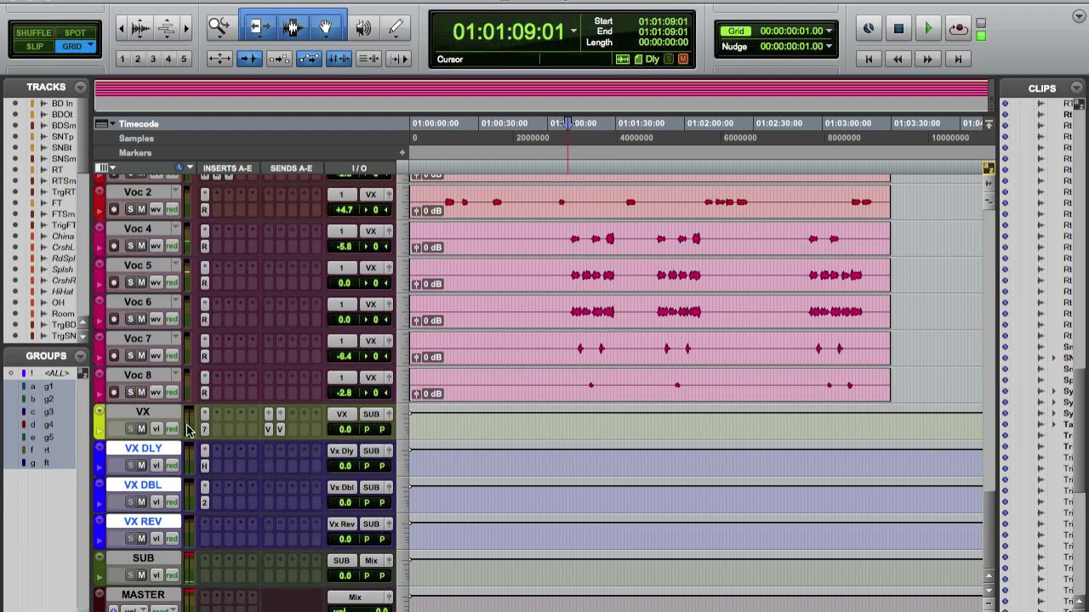
Step: Insert a multichannel D-Verb (stereo) plug-in in the first insert slot of the VX REV track
click(211, 541)
mouse_move(276, 567)
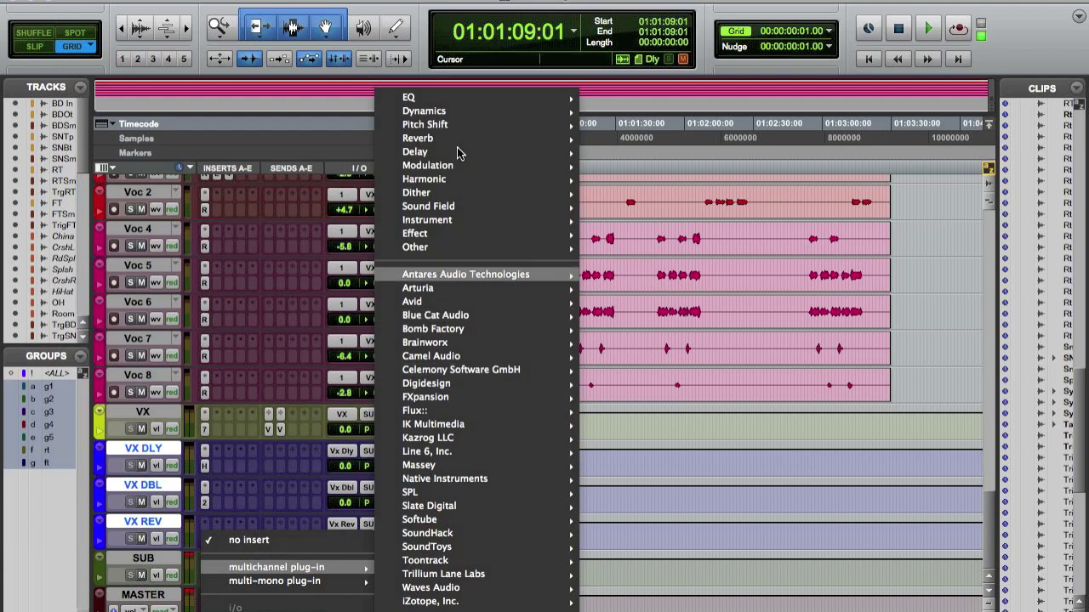
mouse_move(466, 152)
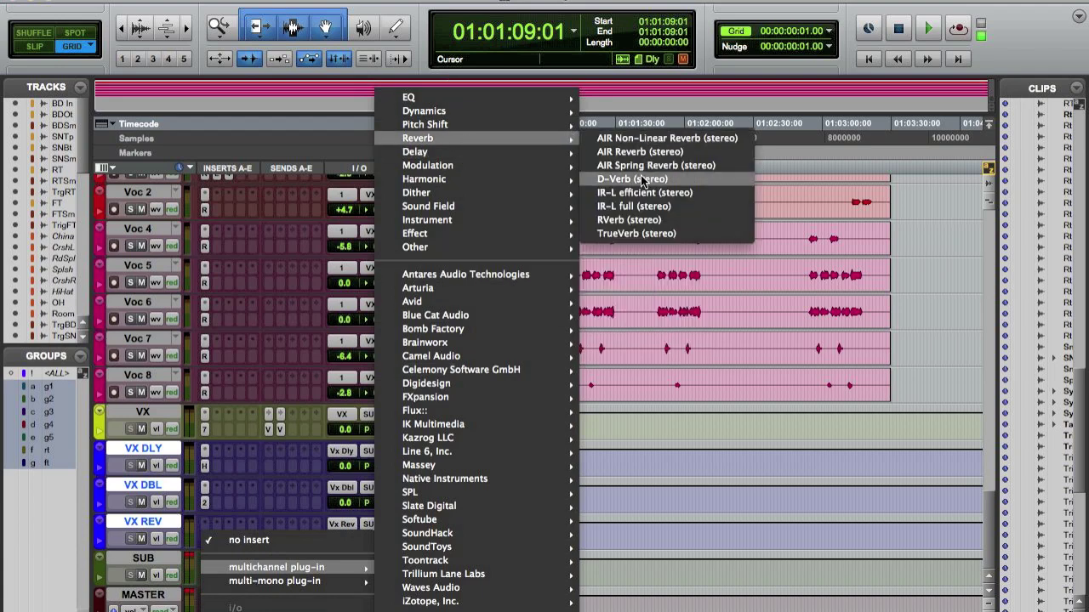
click(642, 180)
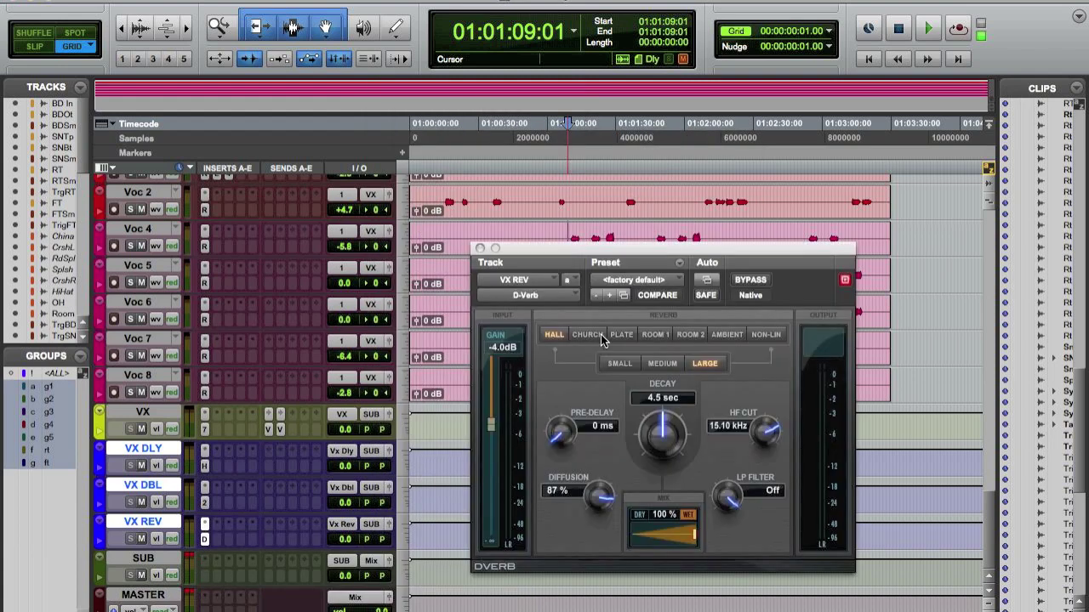
Step: Add a send from VX to the stereo Vx Rev bus and raise its level to -8.9 during playback
click(300, 423)
mouse_move(357, 471)
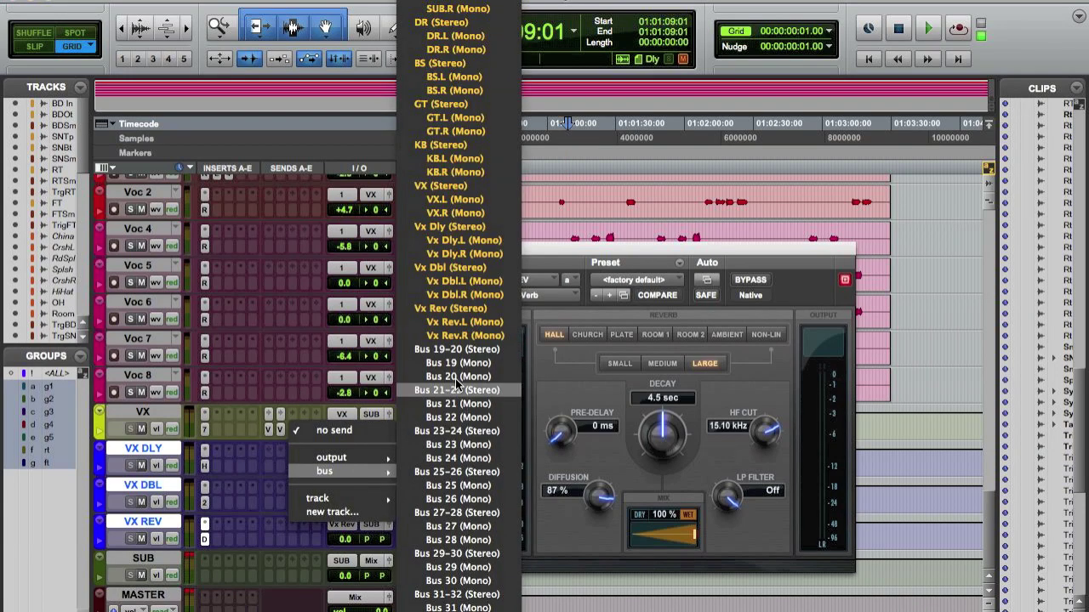
click(481, 309)
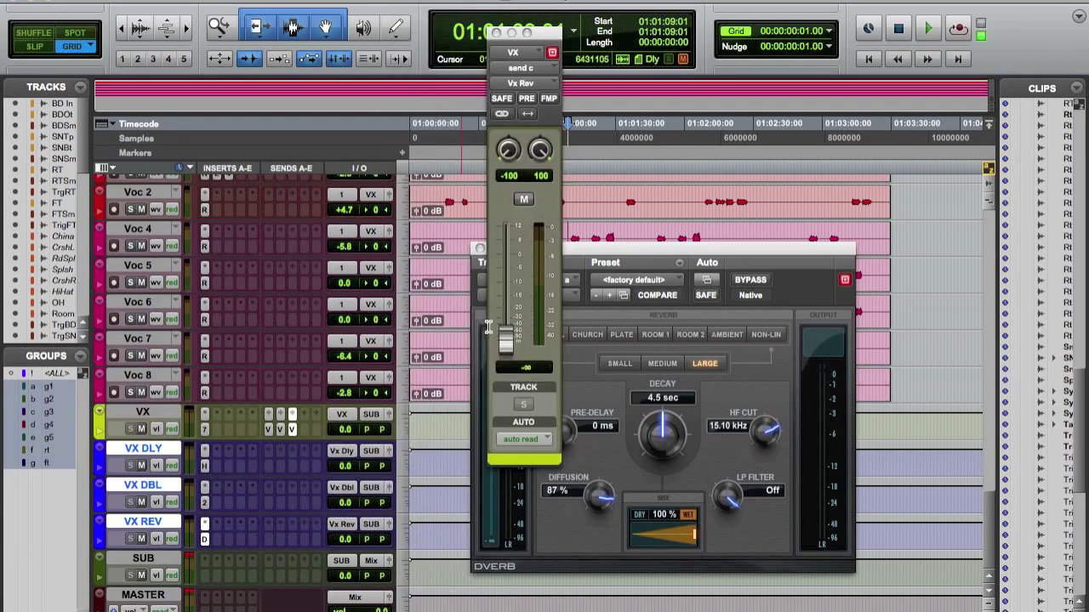
key(space)
drag(507, 341, 503, 286)
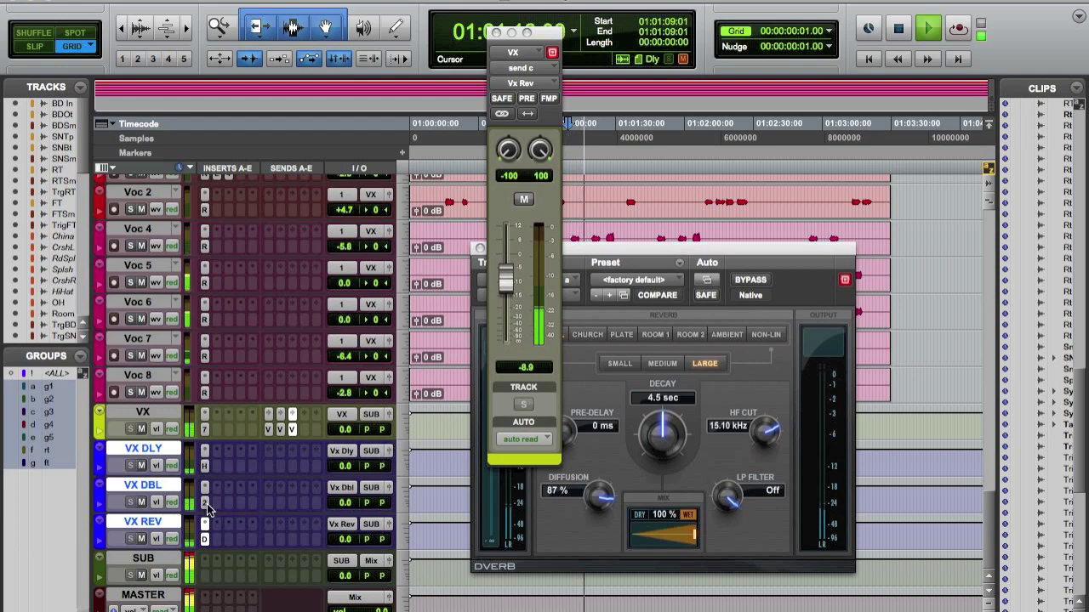
Step: Solo Voc 4 to Voc 8 and lower the VX send to Vx Rev to -12.6, moving the D-Verb window clear of the fader
click(136, 377)
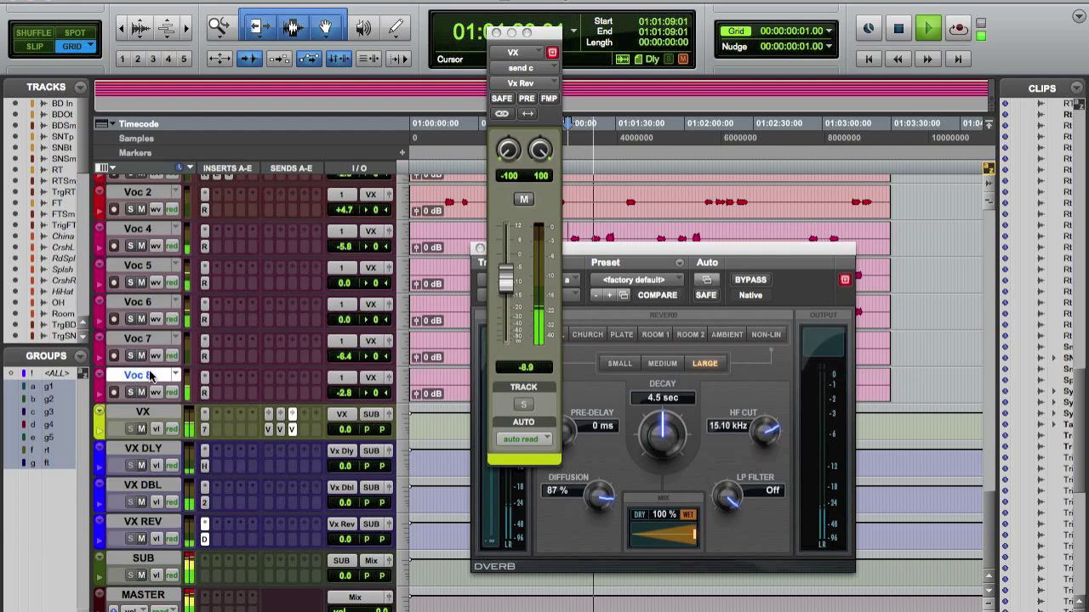
scroll(146, 340, up, 1)
shift+click(136, 255)
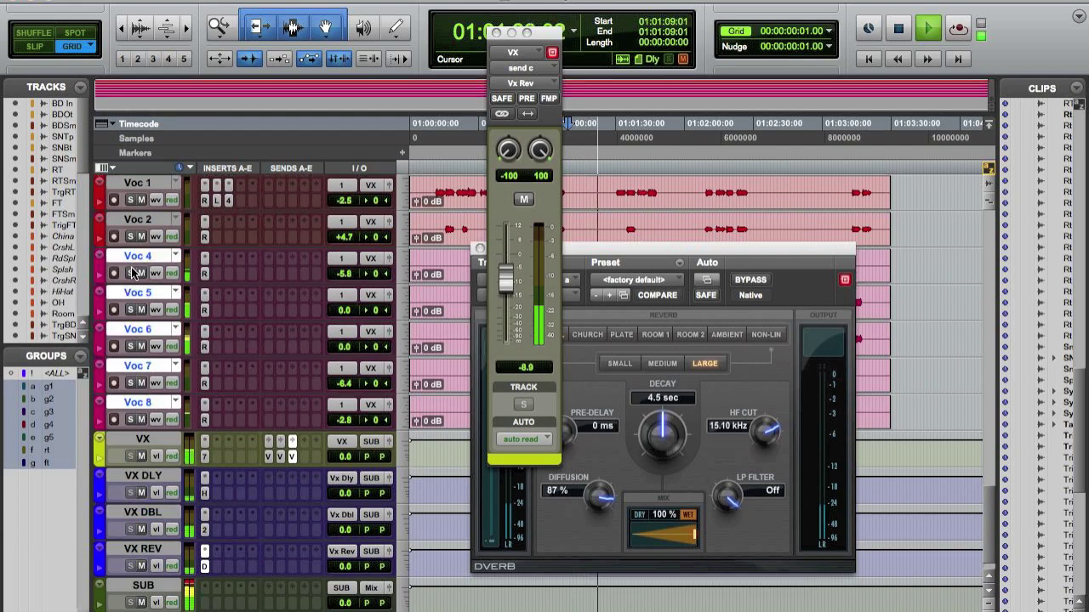
alt+shift+click(131, 273)
drag(506, 282, 506, 293)
drag(689, 249, 774, 195)
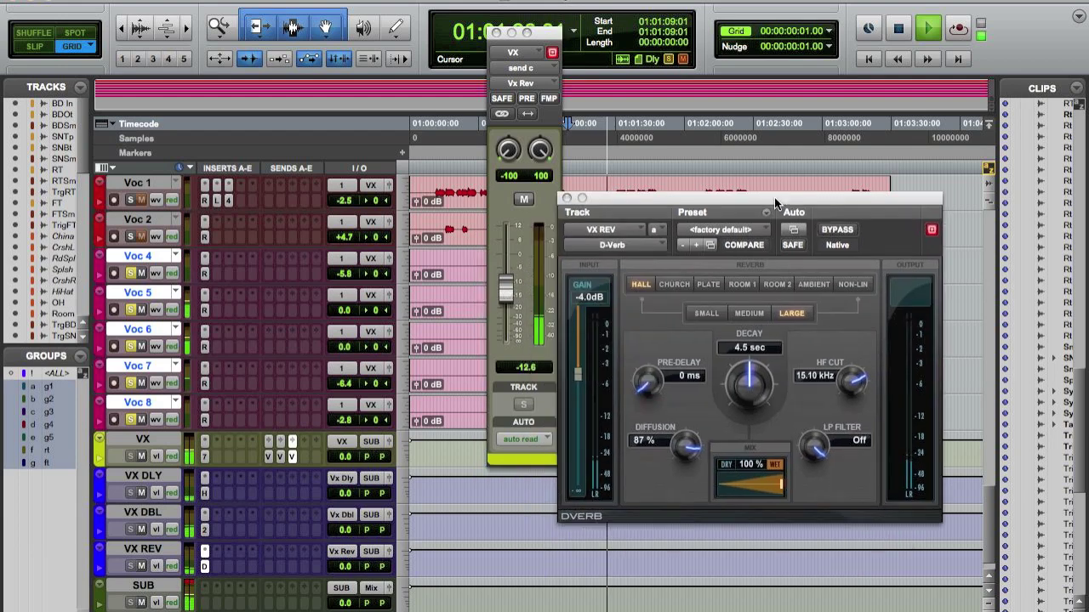
Step: Set the D-Verb to the Plate algorithm with a 1.6 sec decay and restart playback from 01:01:09:01
drag(752, 392, 745, 409)
click(712, 283)
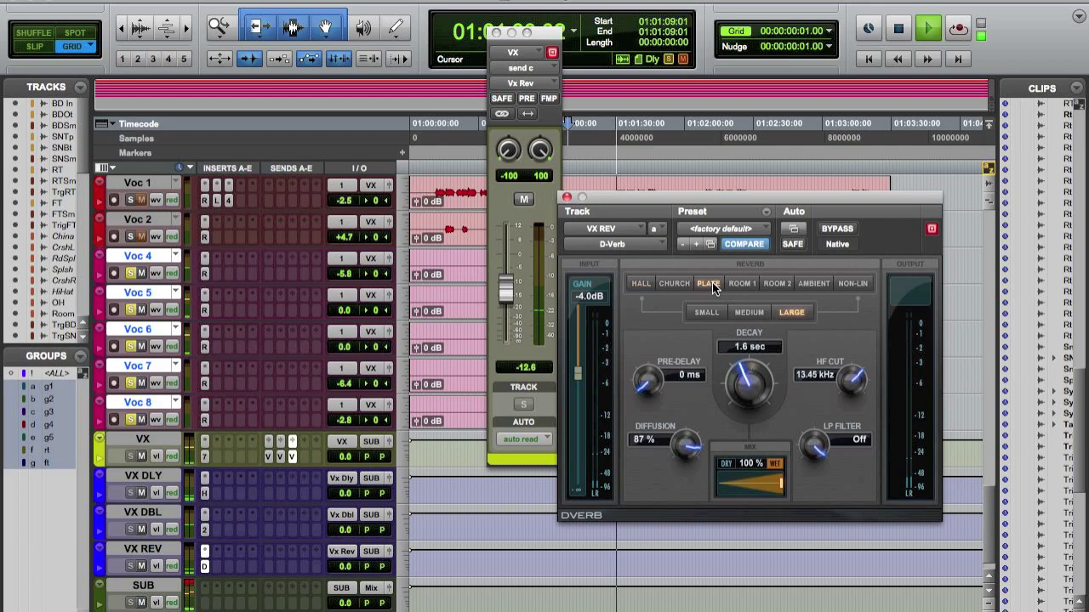
key(space)
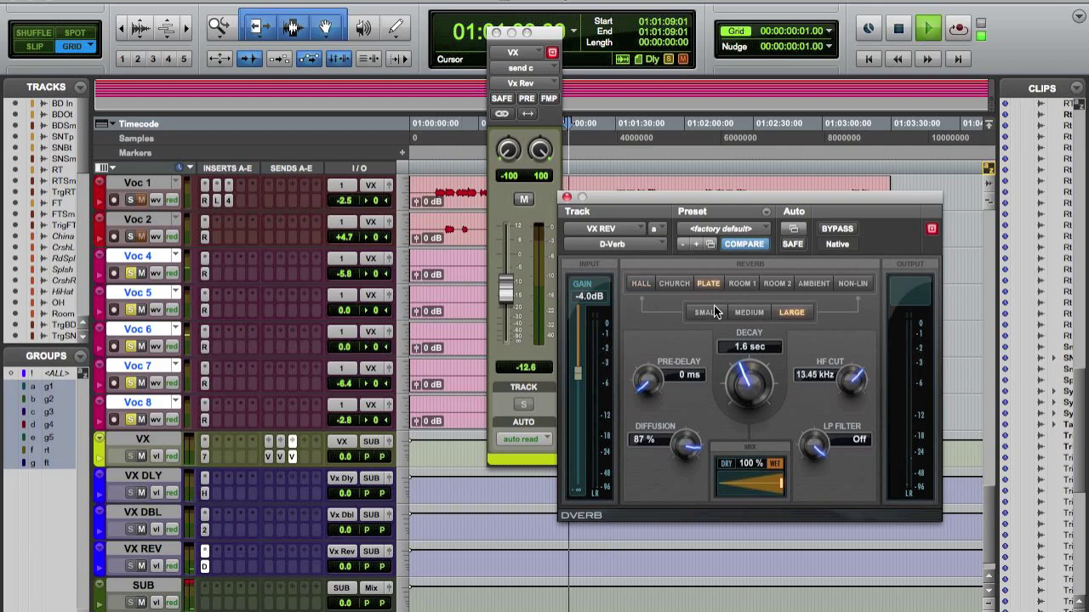
Step: Set the D-Verb's pre-delay to 13 ms, HF cut to 12.46 kHz and LP filter to 10.05 kHz
drag(644, 386, 643, 331)
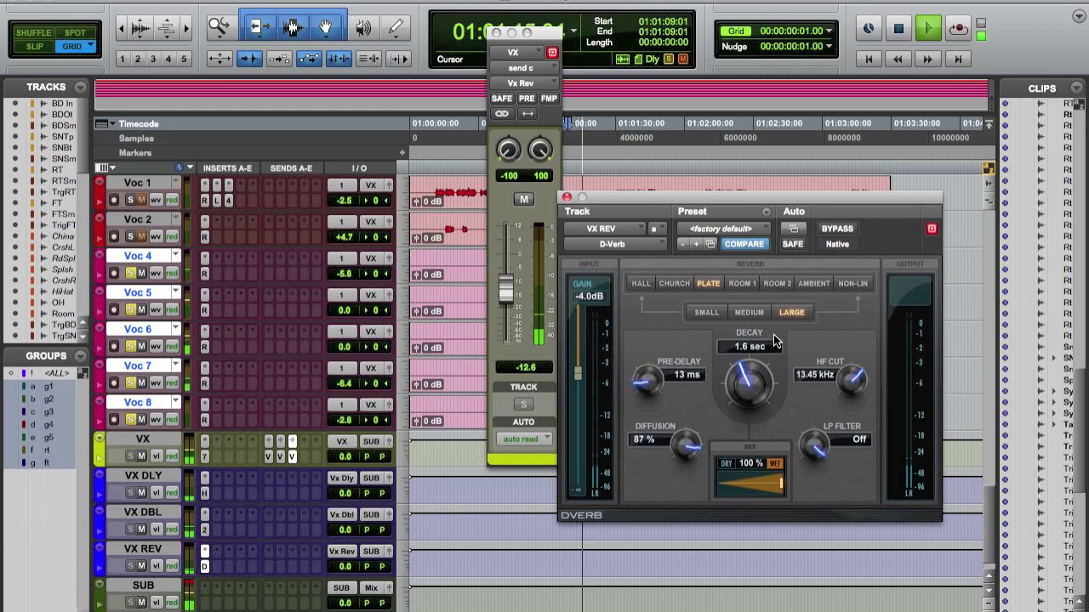
drag(852, 377, 850, 404)
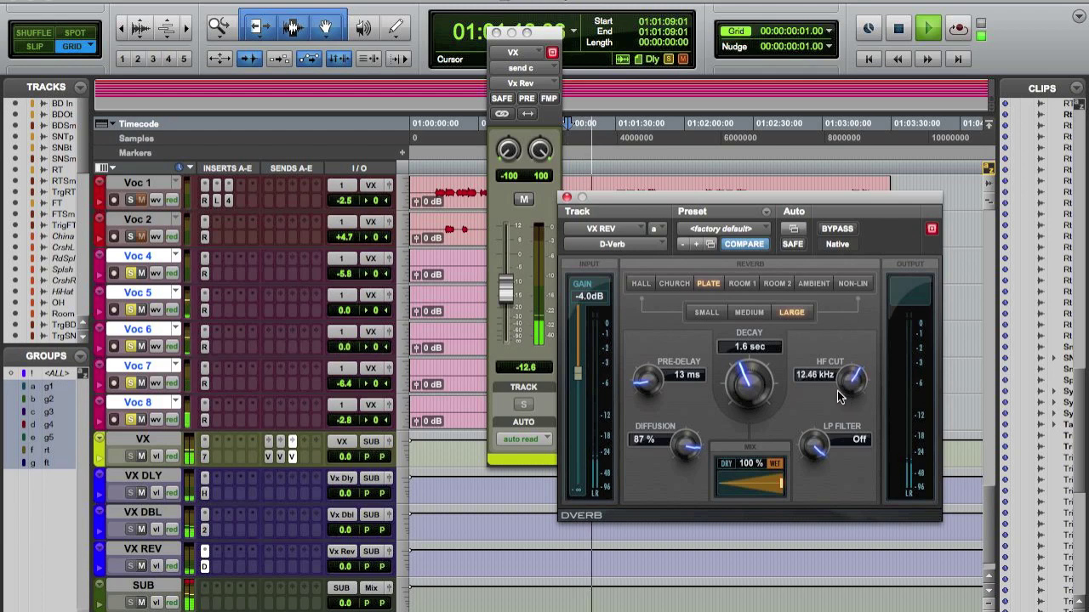
drag(815, 441, 813, 502)
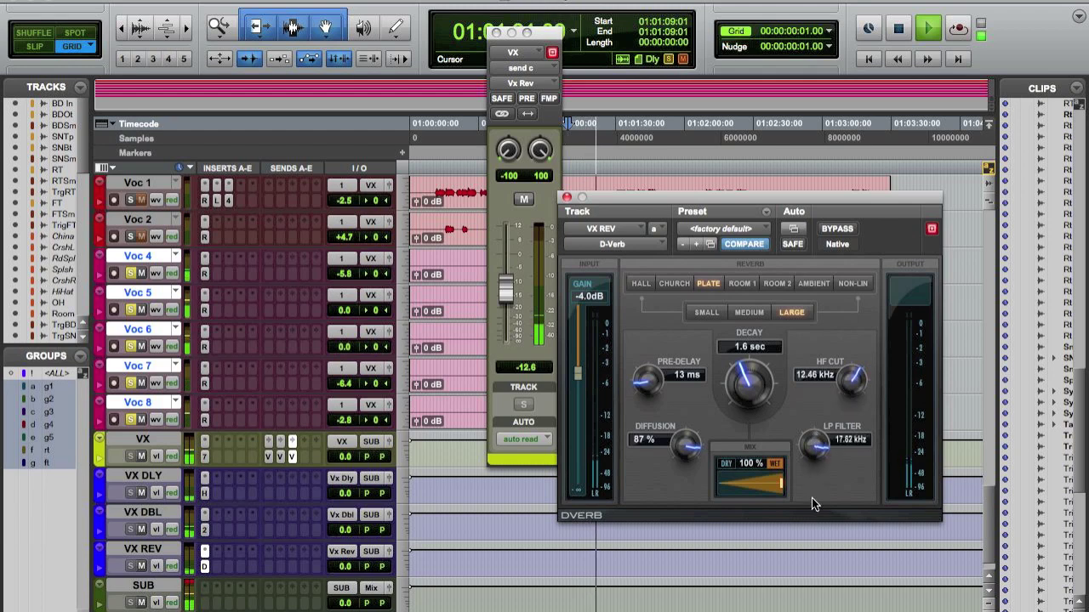
drag(815, 442, 799, 560)
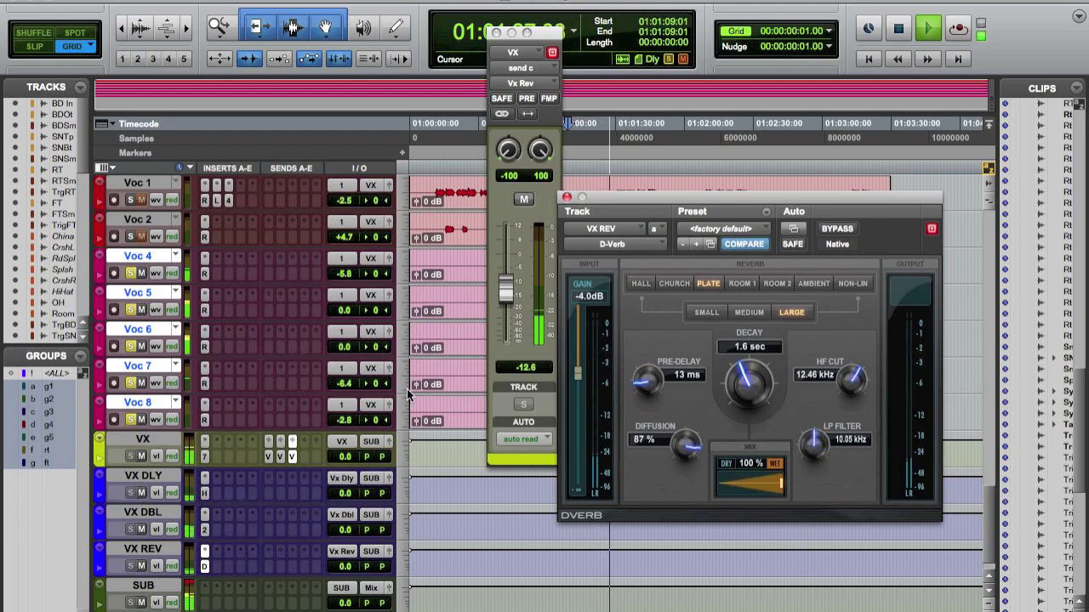
Step: Clear the solos on Voc 4 to Voc 8 and copy the Vx Rev send to VX DLY and VX DBL for full-mix playback
click(130, 420)
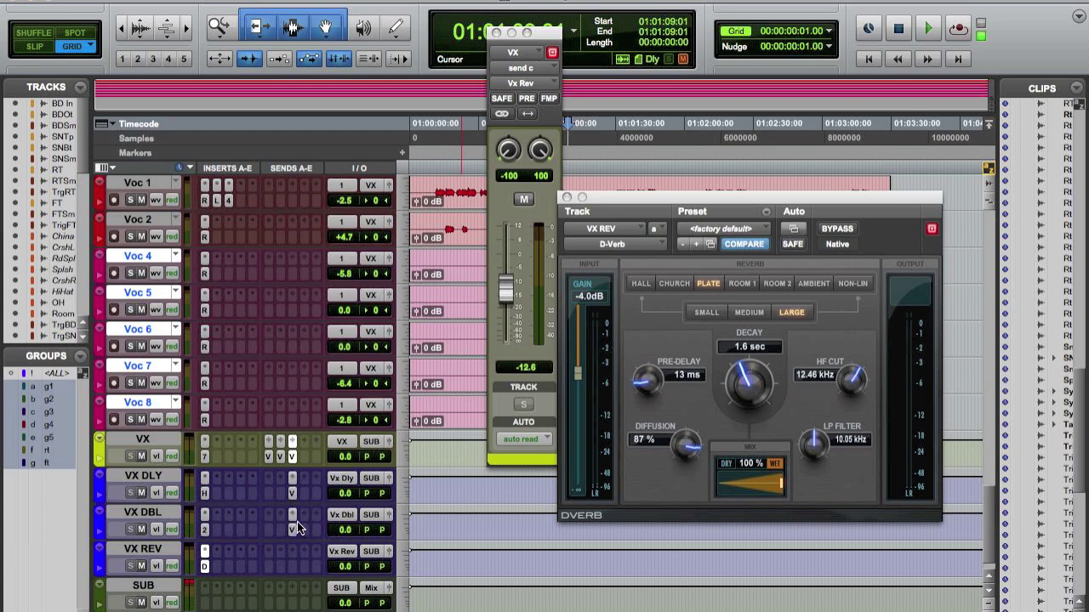
key(space)
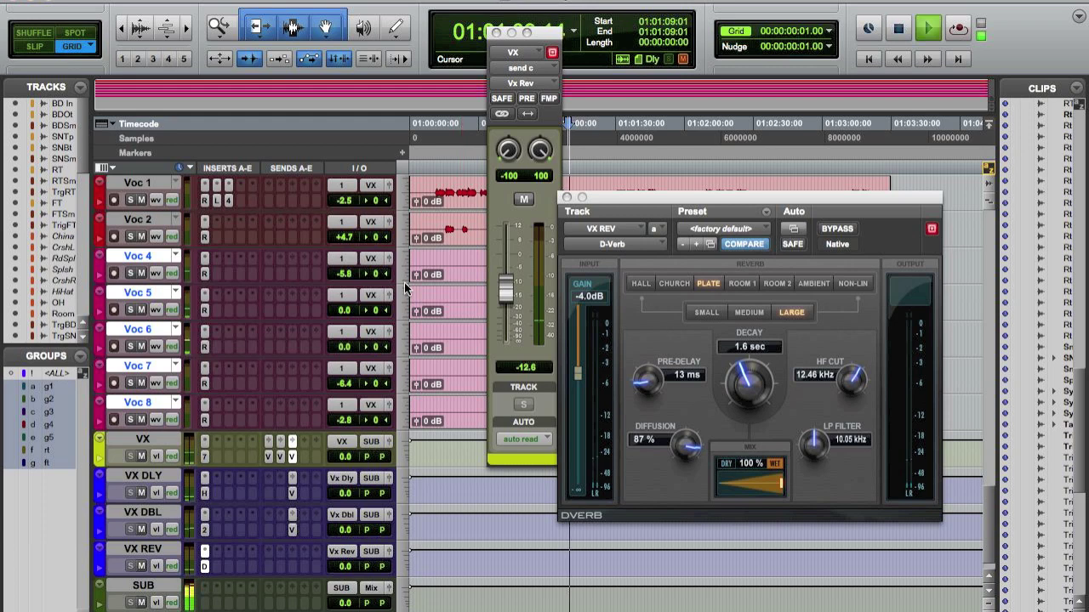
Step: Close the D-Verb and Vx Rev send windows, dismiss the CPU overload alert and restart playback
click(566, 197)
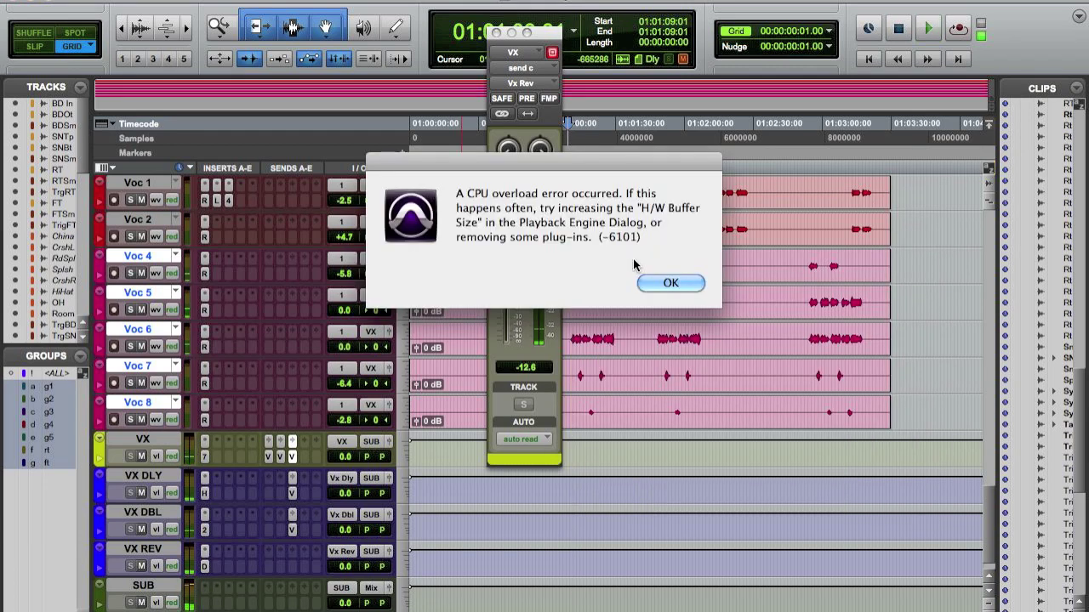
click(668, 282)
key(space)
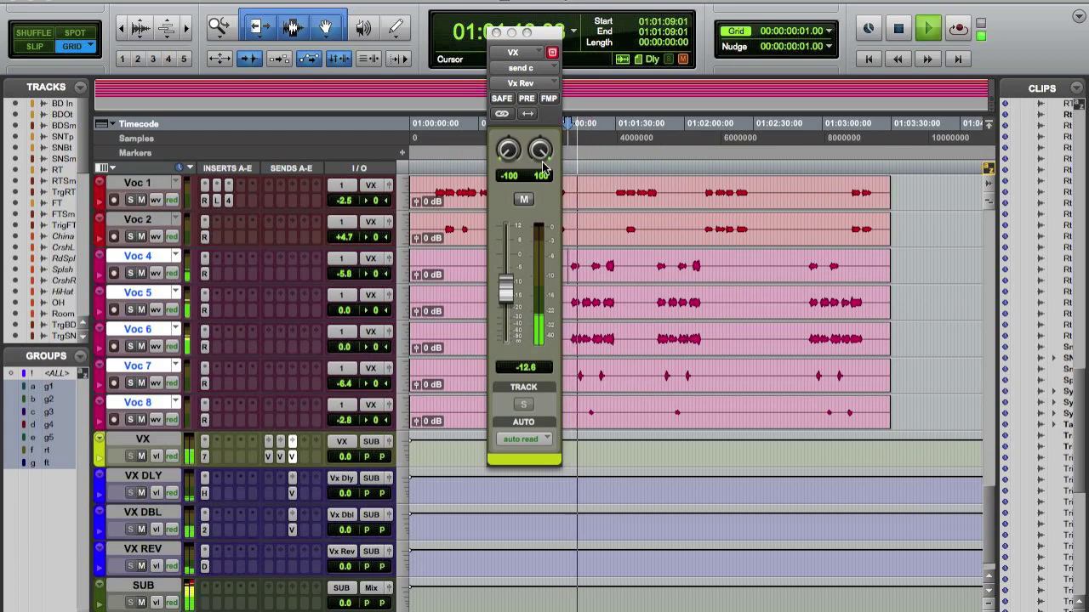
click(497, 33)
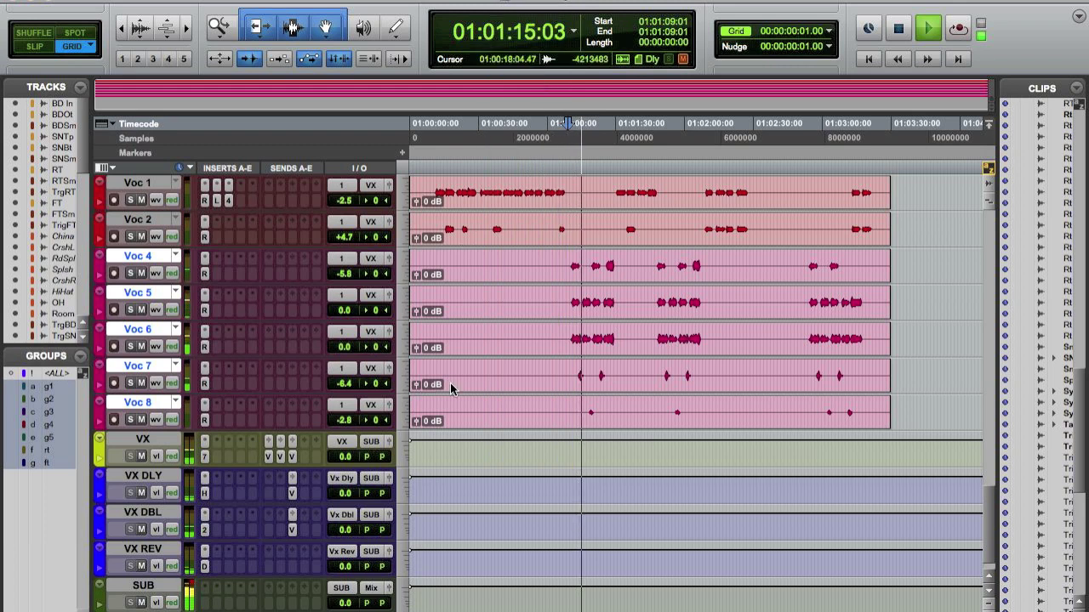
Step: Reorder the backing vocal tracks so that Voc 6 and Voc 5 sit above Voc 4, and stop playback
click(151, 295)
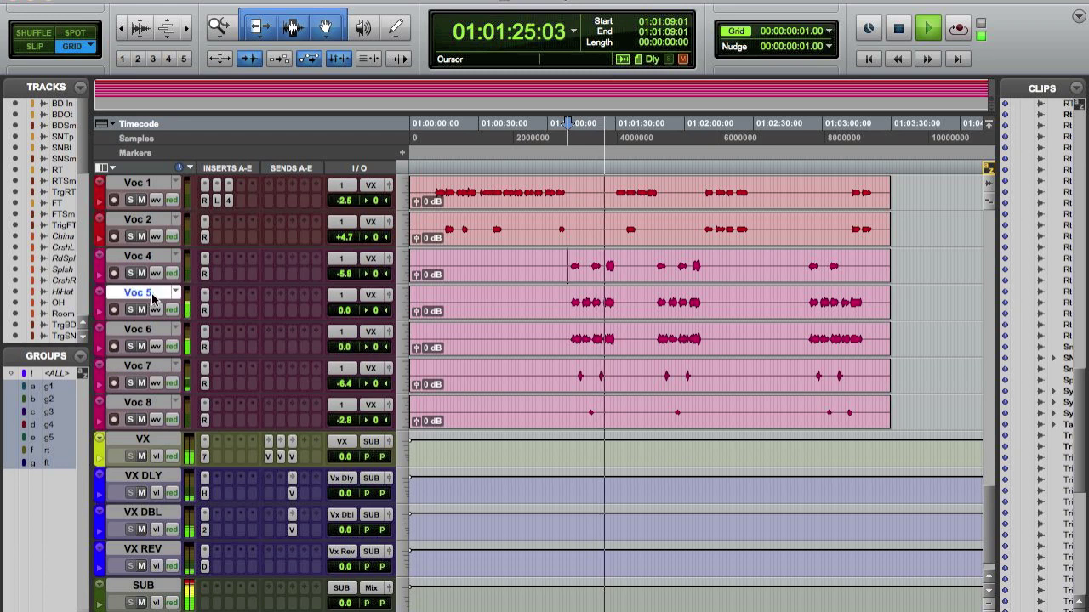
drag(146, 260, 160, 299)
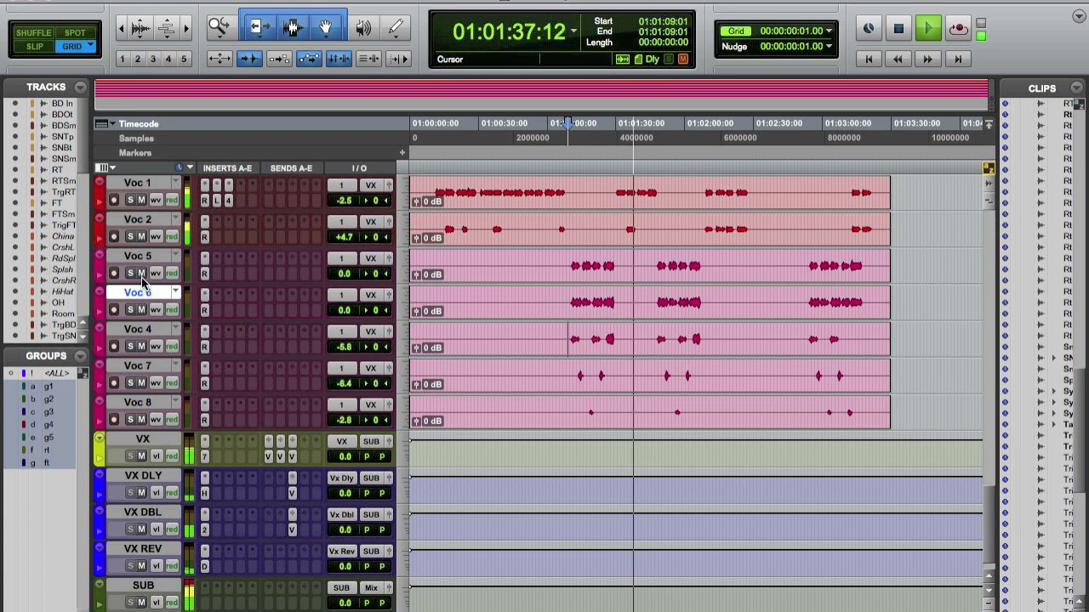
key(space)
drag(139, 252, 139, 259)
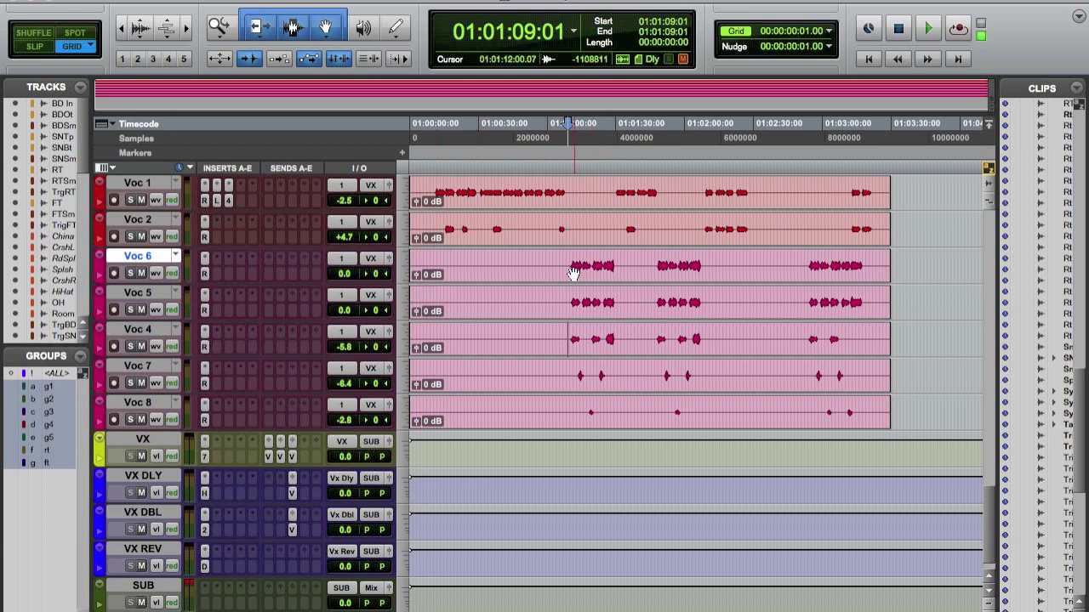
Step: Insert the mono CLA-76 compressor in Voc 6's second insert slot and start playback with its window moved clear of the track
click(215, 278)
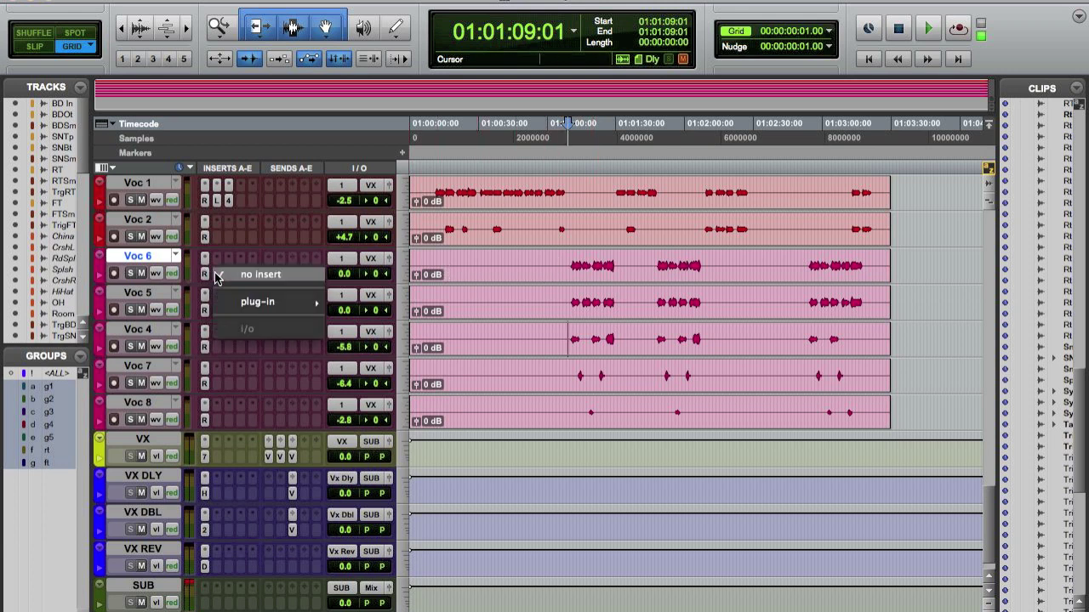
mouse_move(258, 302)
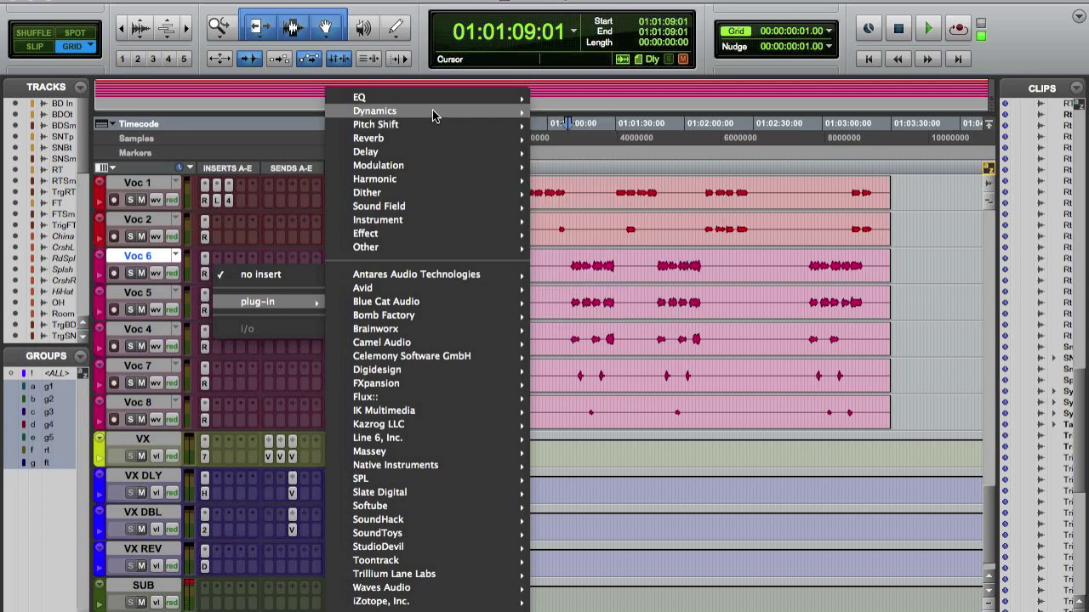
mouse_move(433, 109)
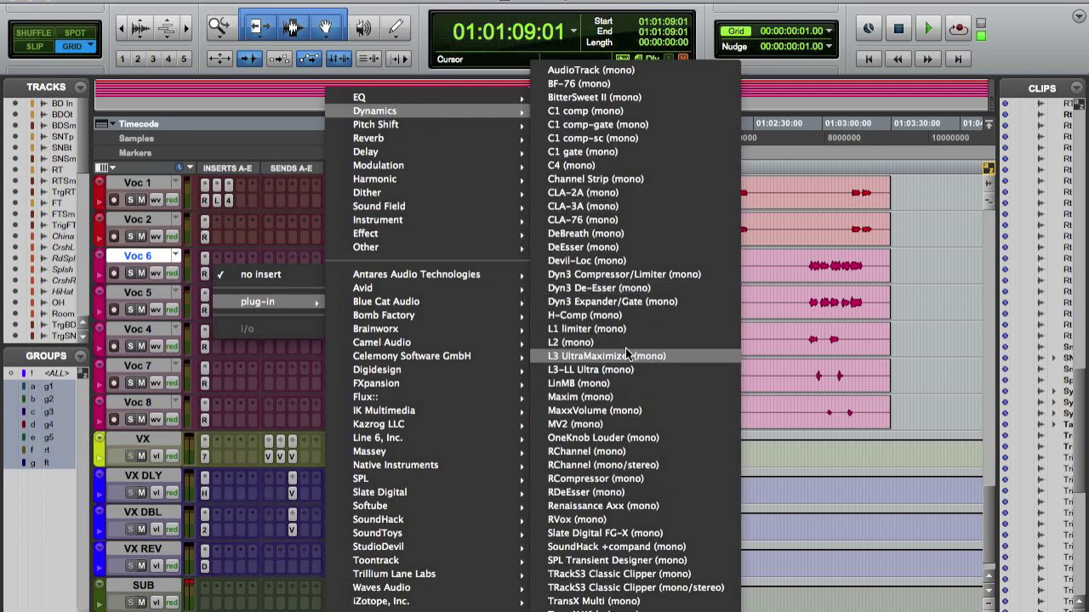
click(596, 220)
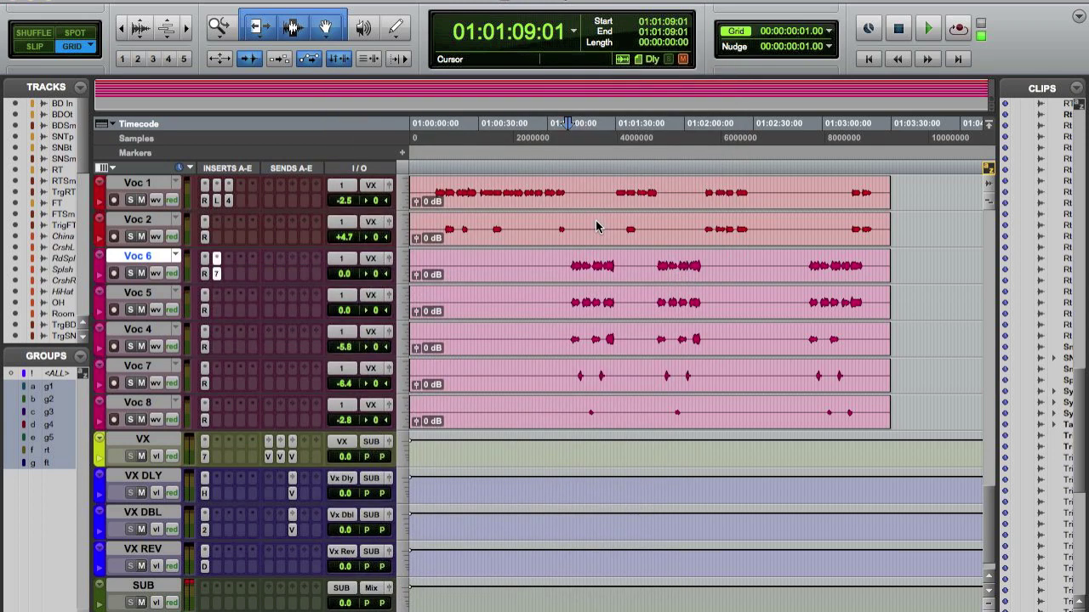
drag(845, 204, 634, 324)
key(space)
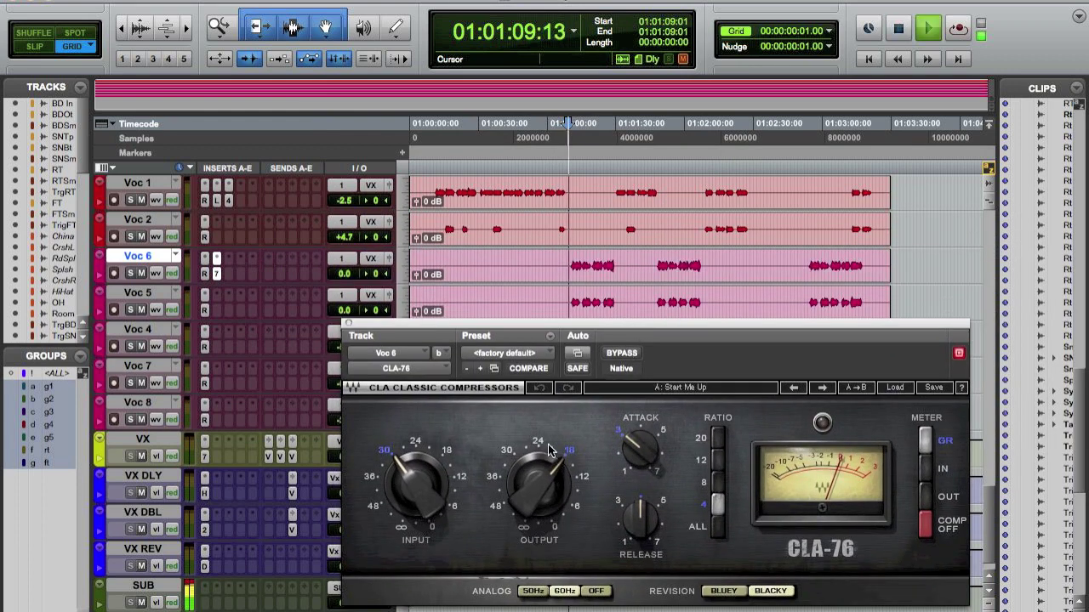
Step: Turn the Voc 6 CLA-76's attack slightly above 3 and its input to 24, dismissing the CPU alert and resuming playback in between
drag(640, 449, 644, 457)
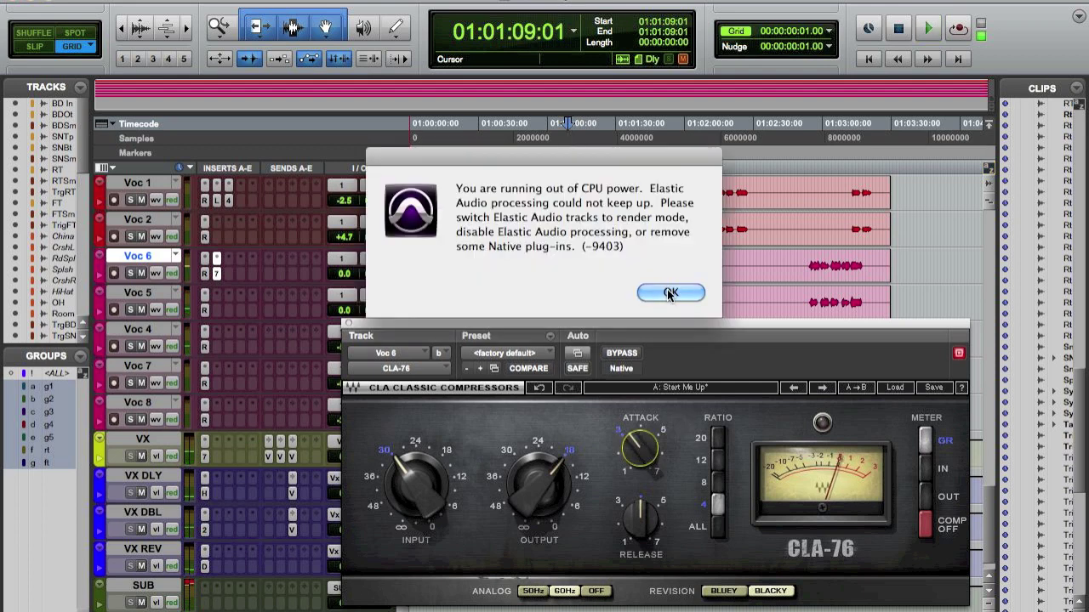
click(672, 291)
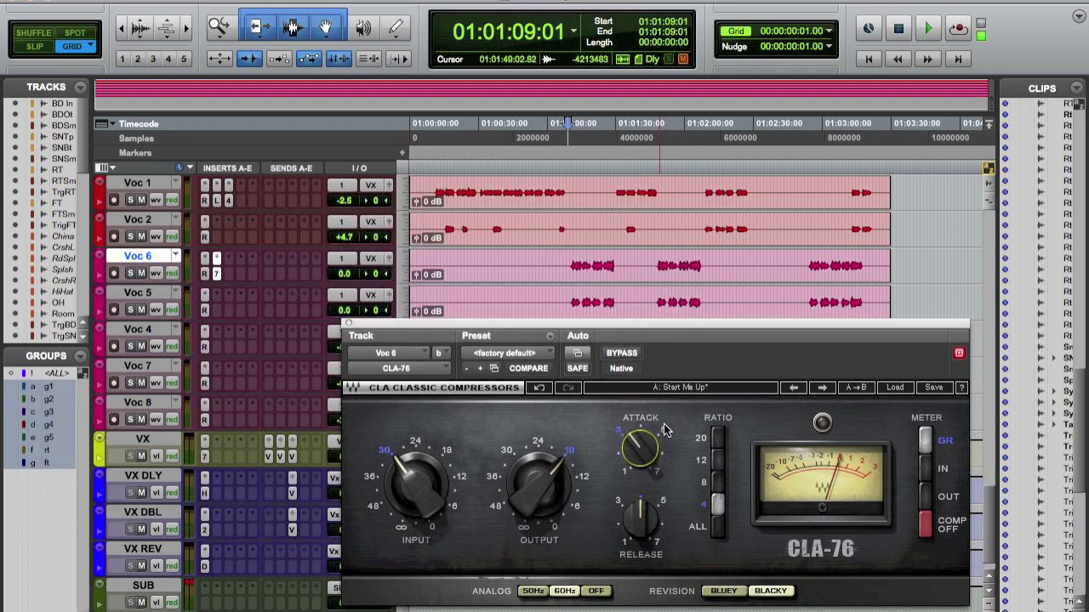
key(space)
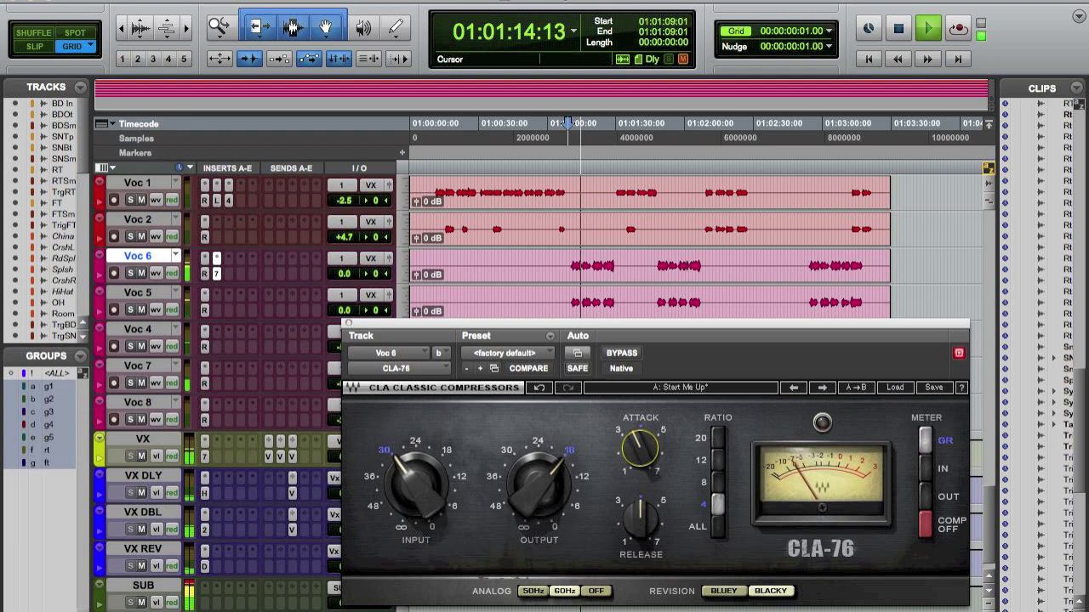
drag(416, 486, 418, 478)
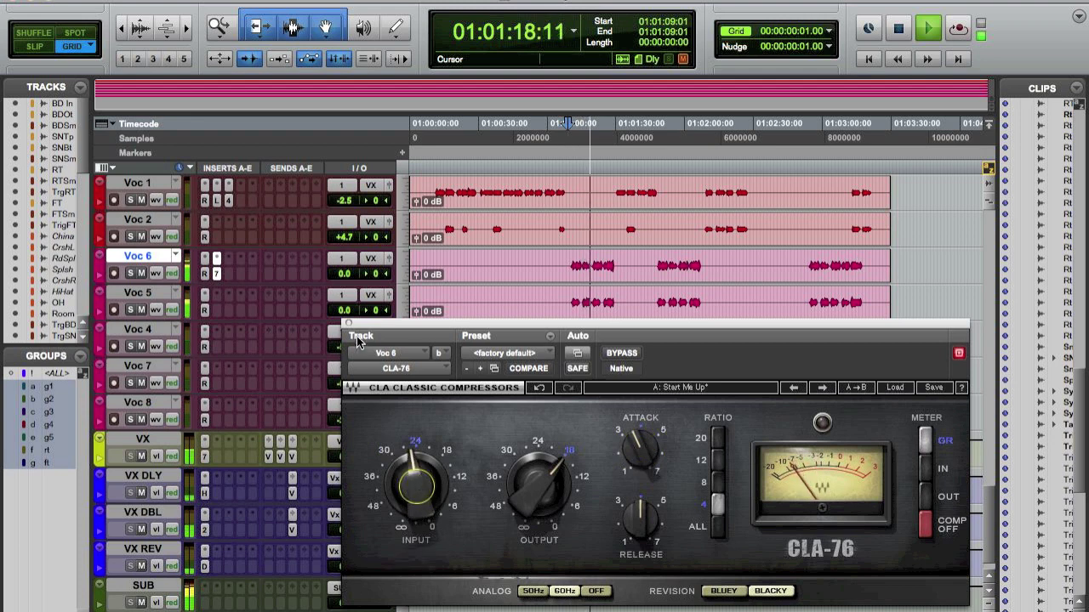
click(348, 324)
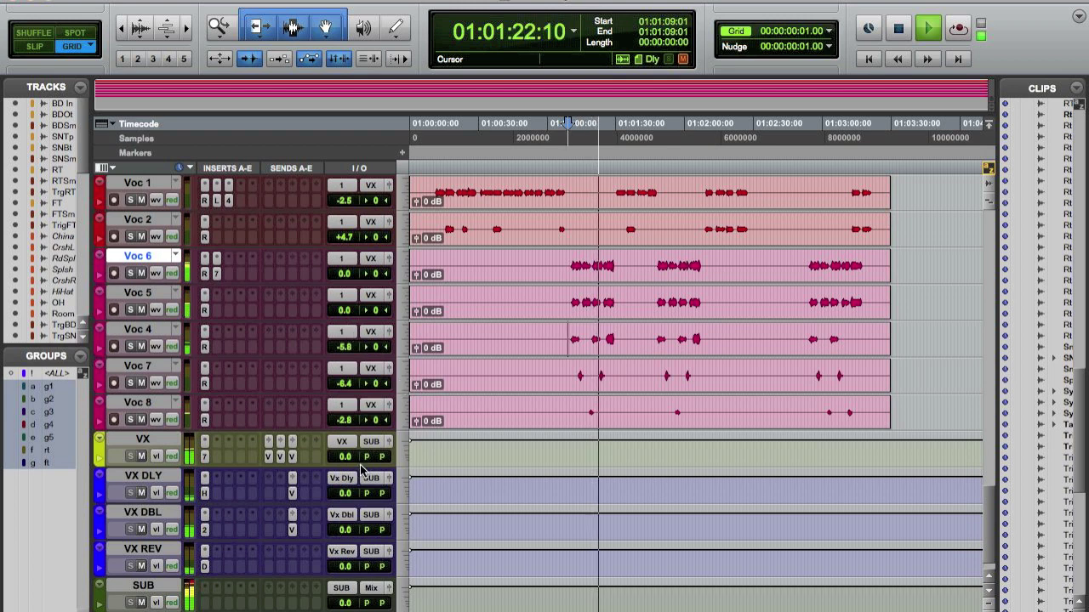
Step: Insert the multichannel L2 (stereo) limiter in the first insert slot of the SUB track
click(202, 604)
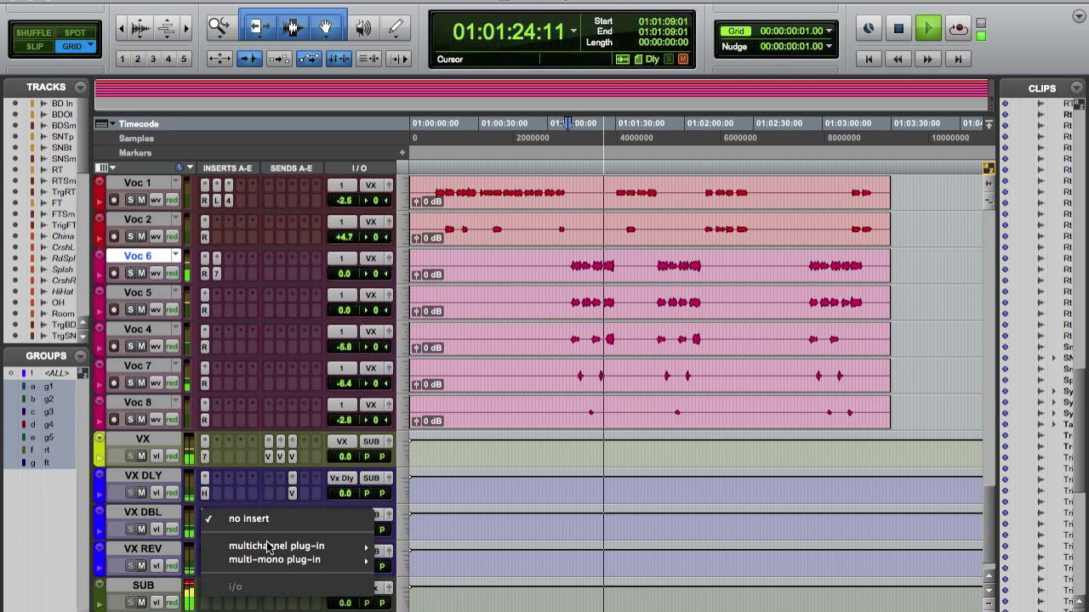
mouse_move(281, 559)
mouse_move(466, 330)
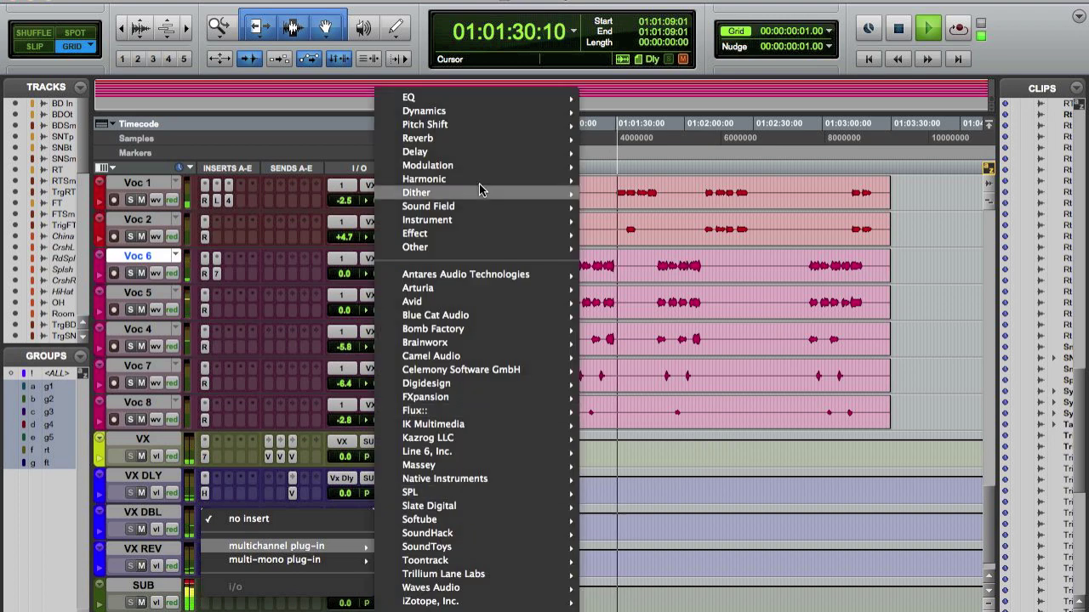
mouse_move(465, 112)
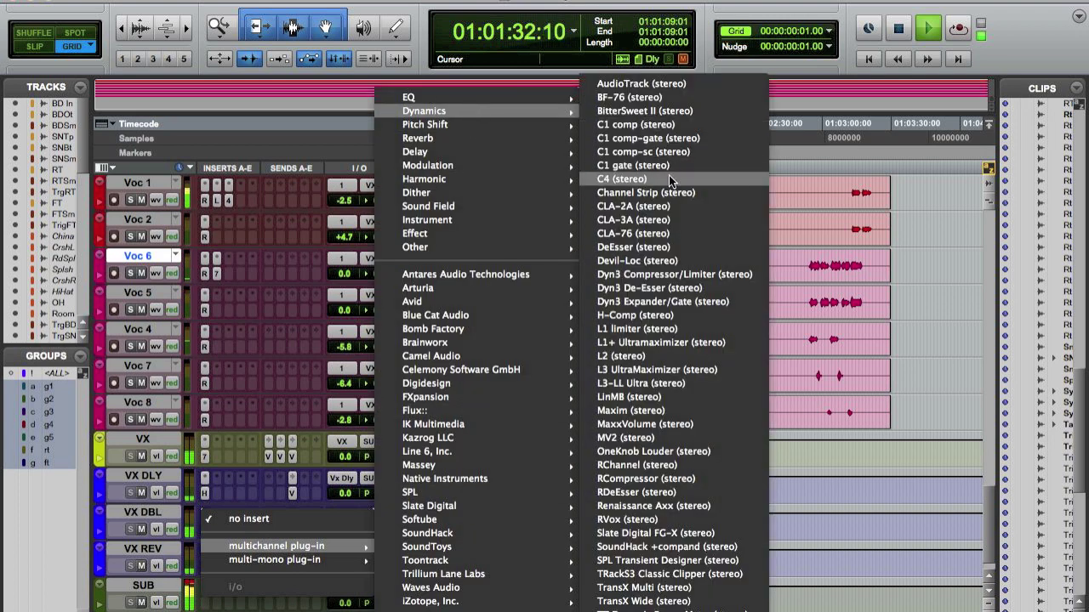
click(659, 355)
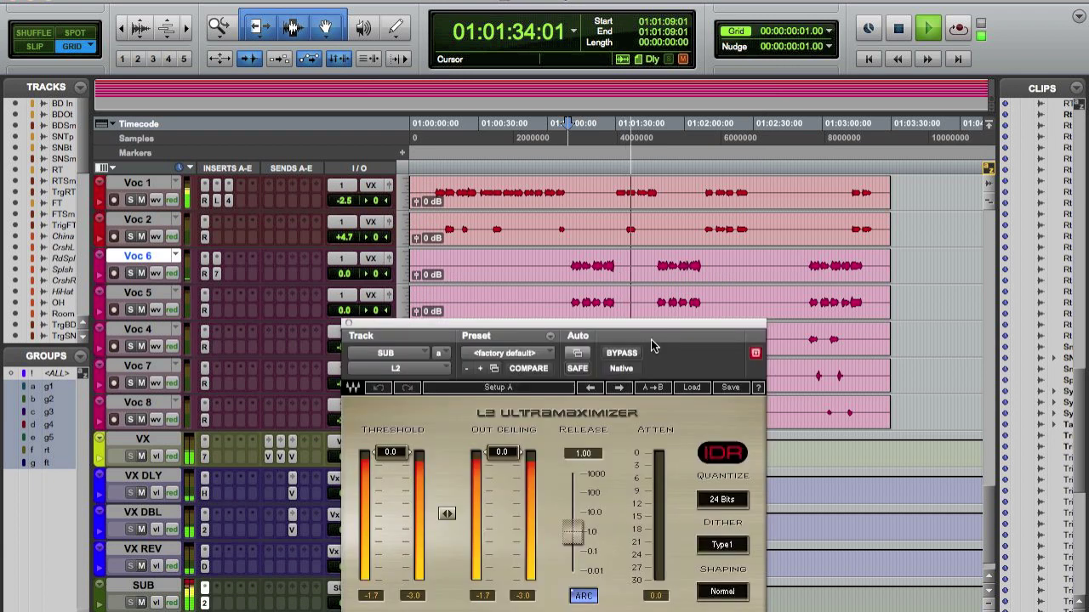
Step: Set the SUB L2's output ceiling to -0.3 and threshold to -3.4, close the plug-in window and stop playback
drag(446, 514, 446, 516)
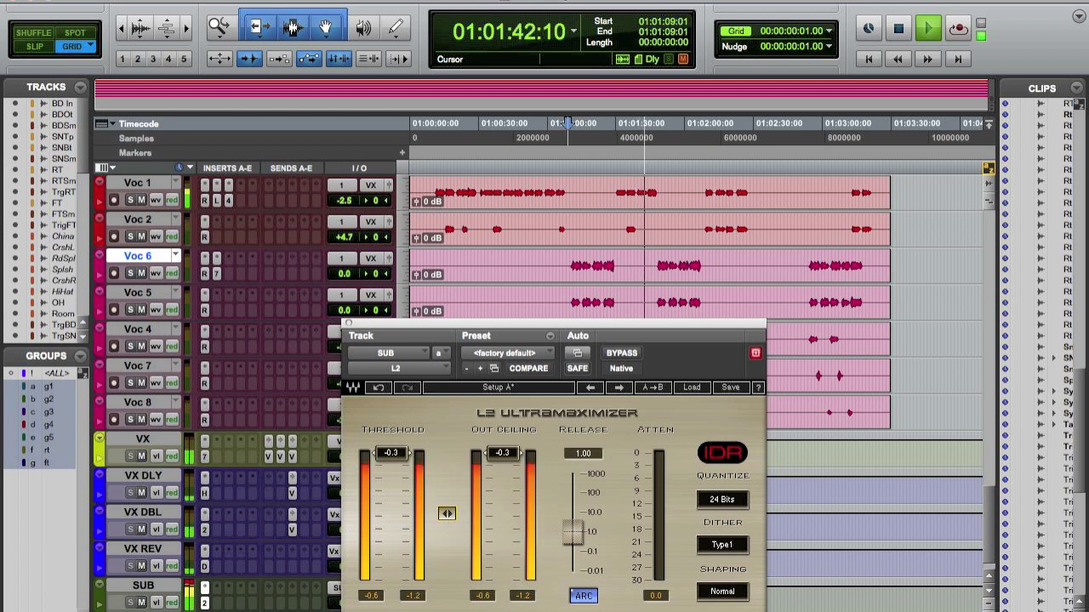
drag(390, 453, 391, 466)
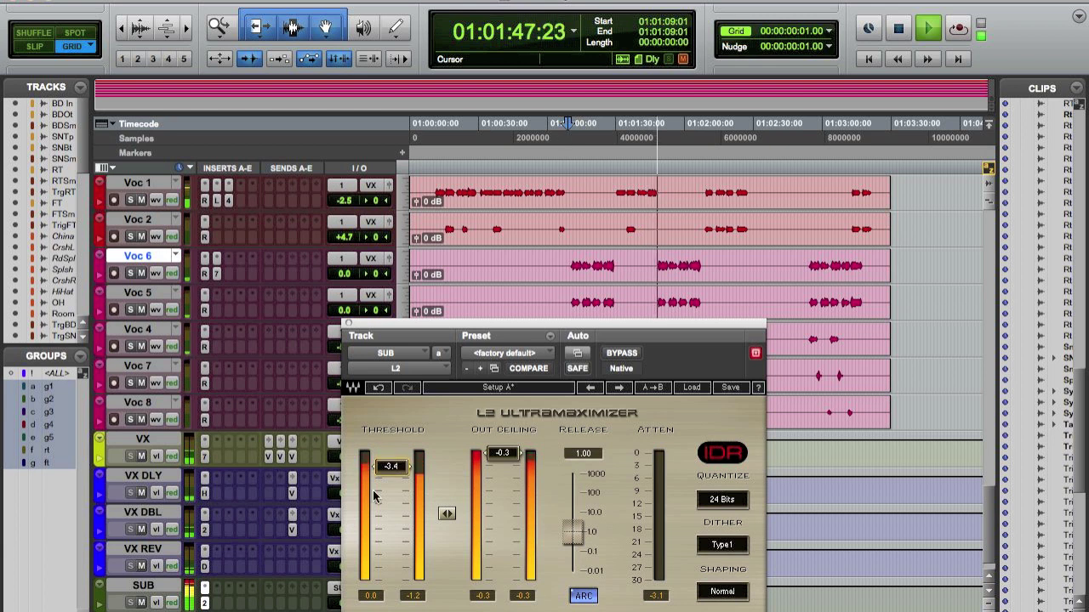
click(348, 324)
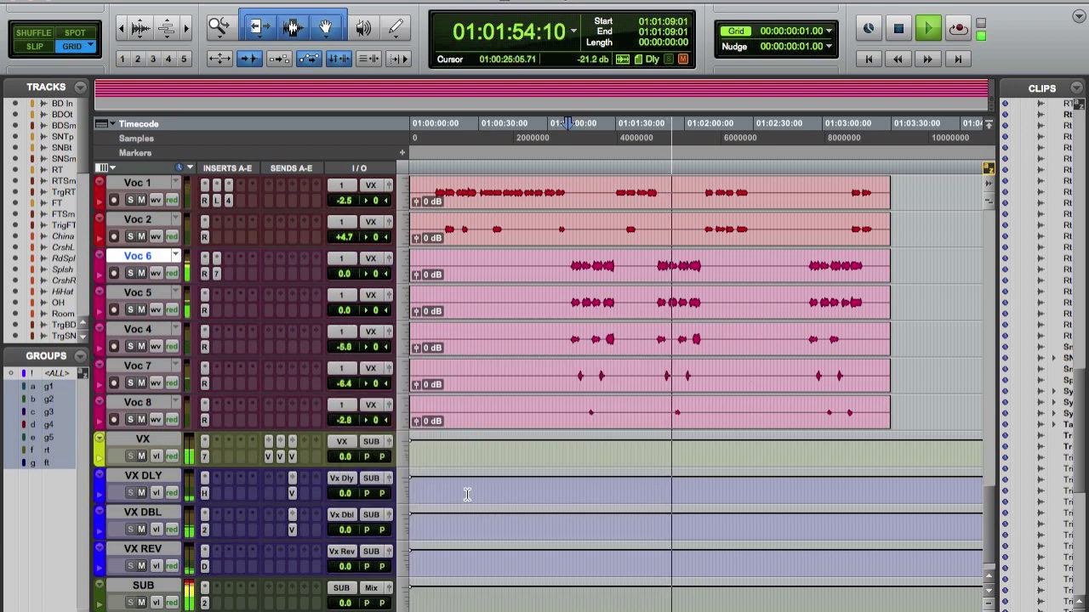
key(space)
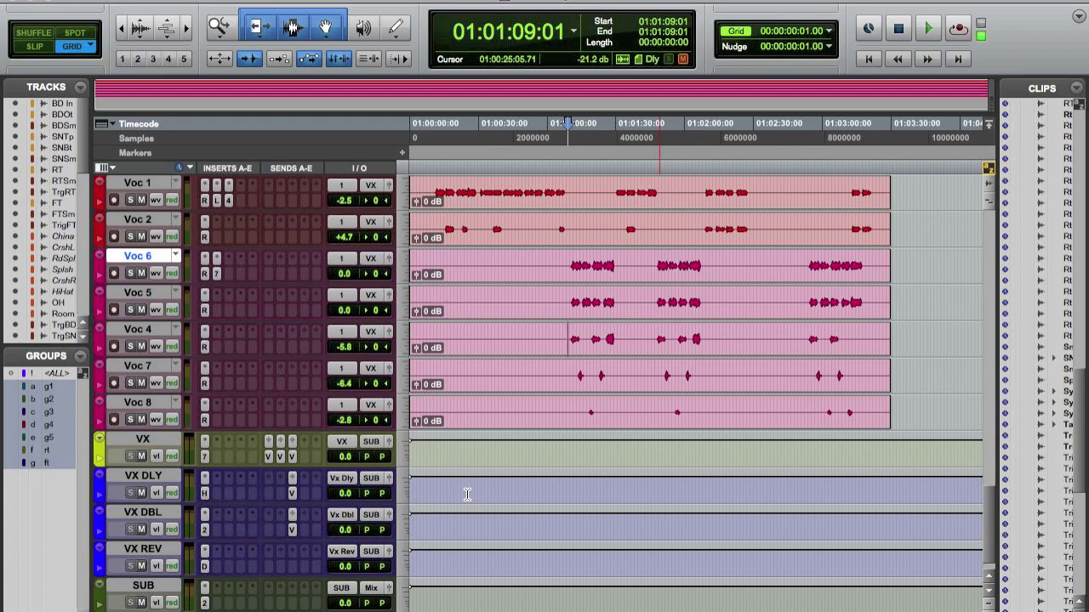
Step: In the mixer, add a send to the Vx Rev (Stereo) bus on the RT track's first send slot
key(super+equal)
scroll(534, 443, left, 10)
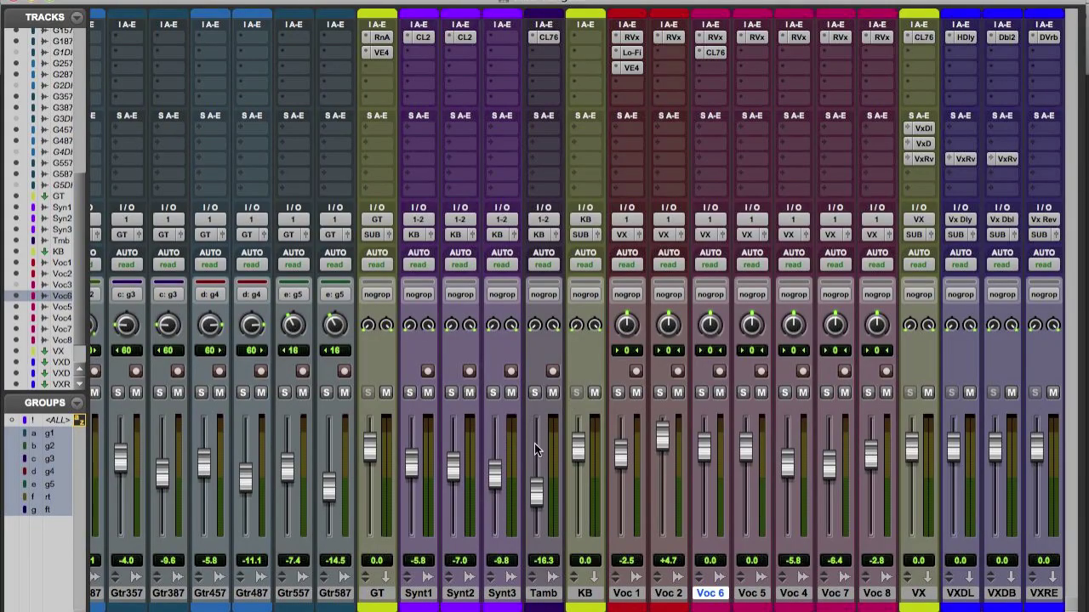
scroll(532, 448, left, 10)
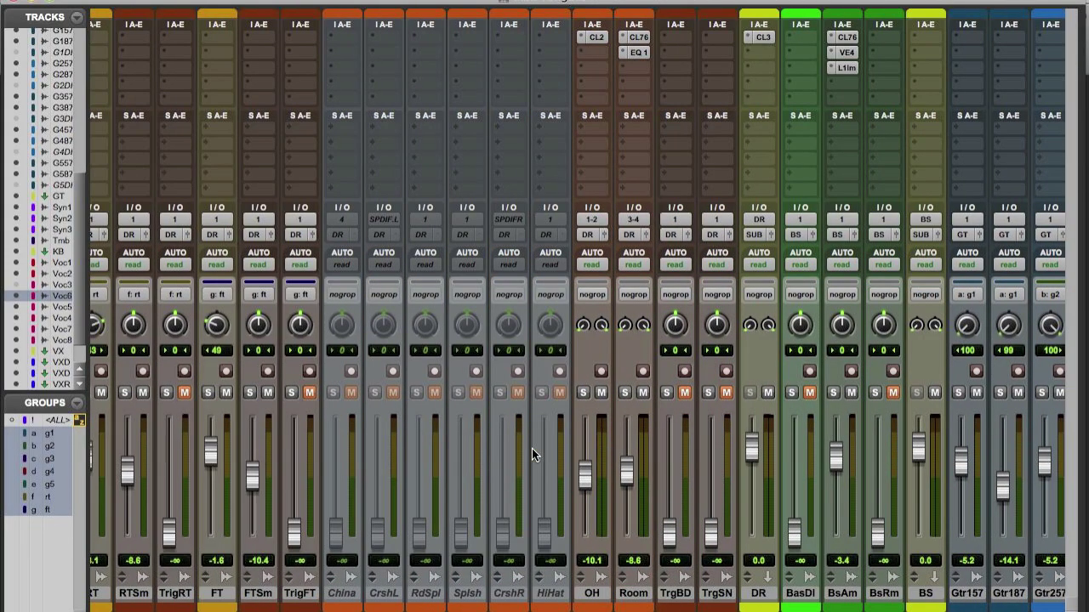
scroll(526, 451, right, 4)
scroll(524, 448, left, 4)
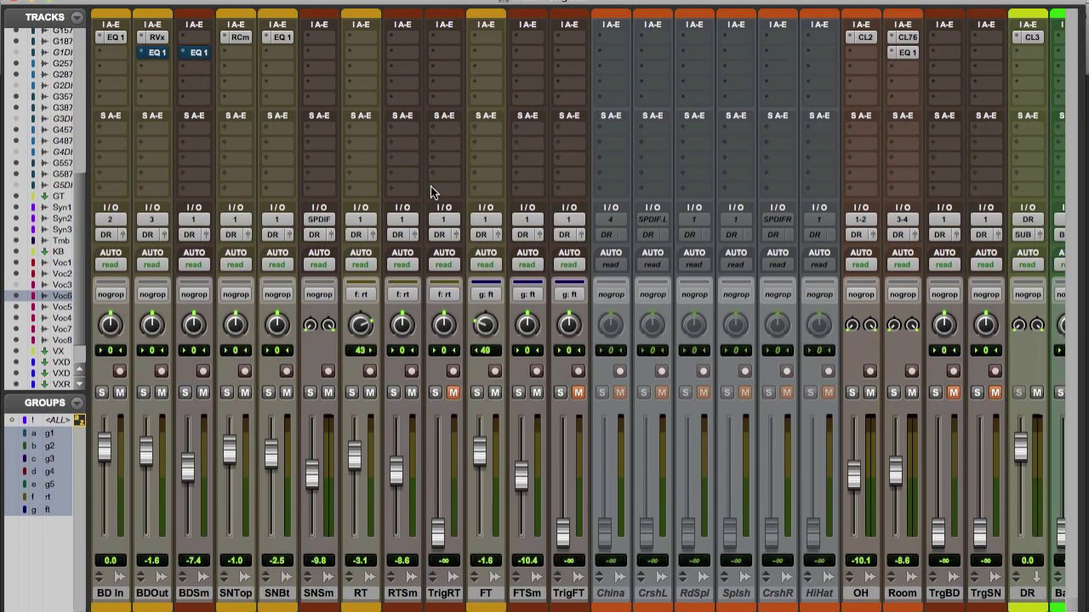
click(363, 129)
mouse_move(416, 169)
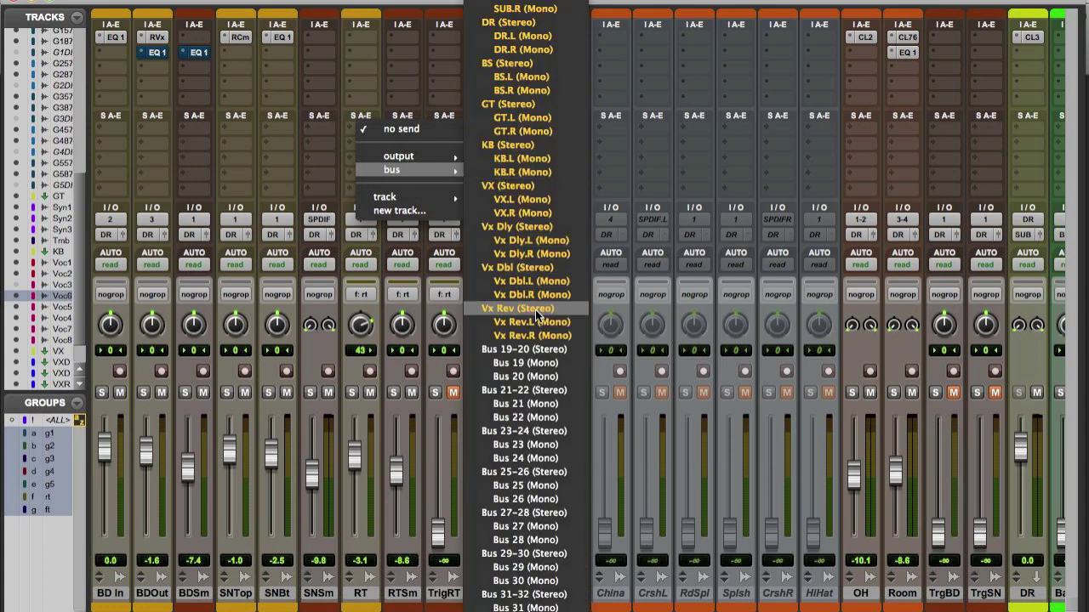
key(Escape)
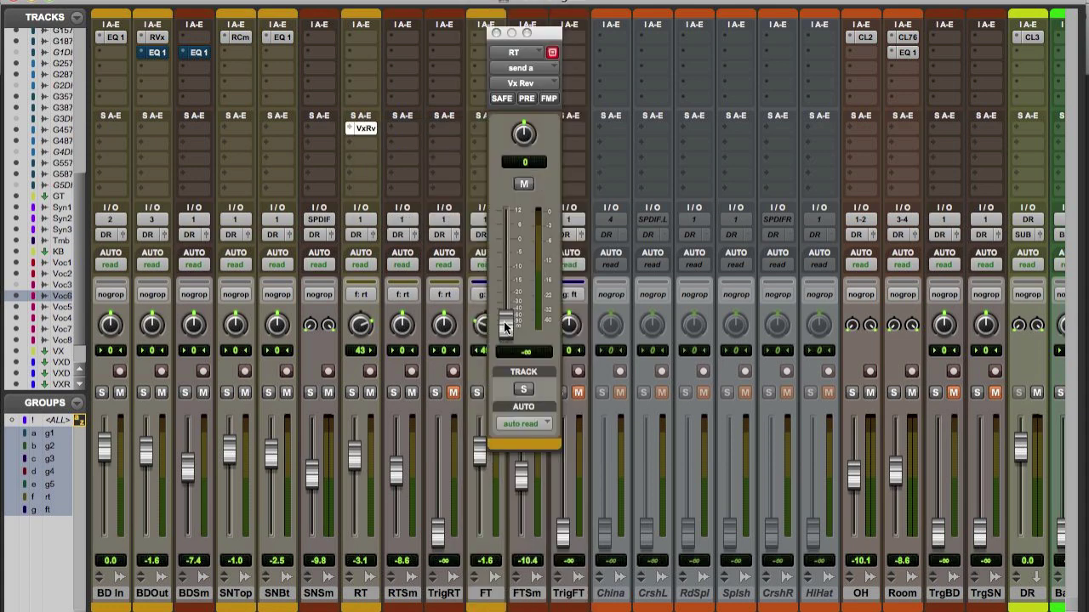
Step: Set the RT track's Vx Rev send level to 0.0 dB and copy the send to the FT track
alt+click(505, 324)
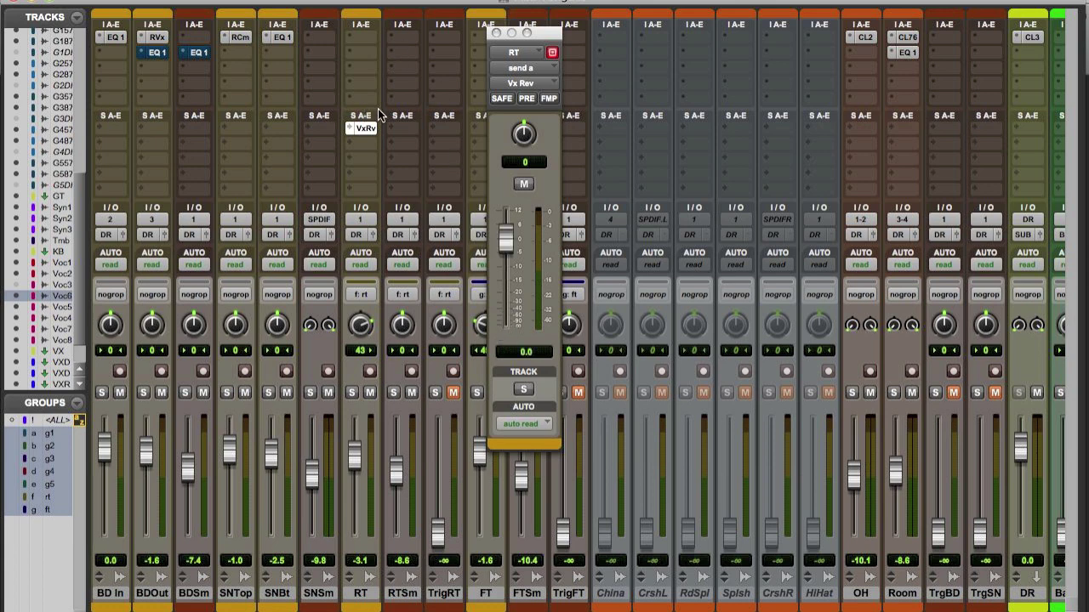
drag(537, 38, 654, 35)
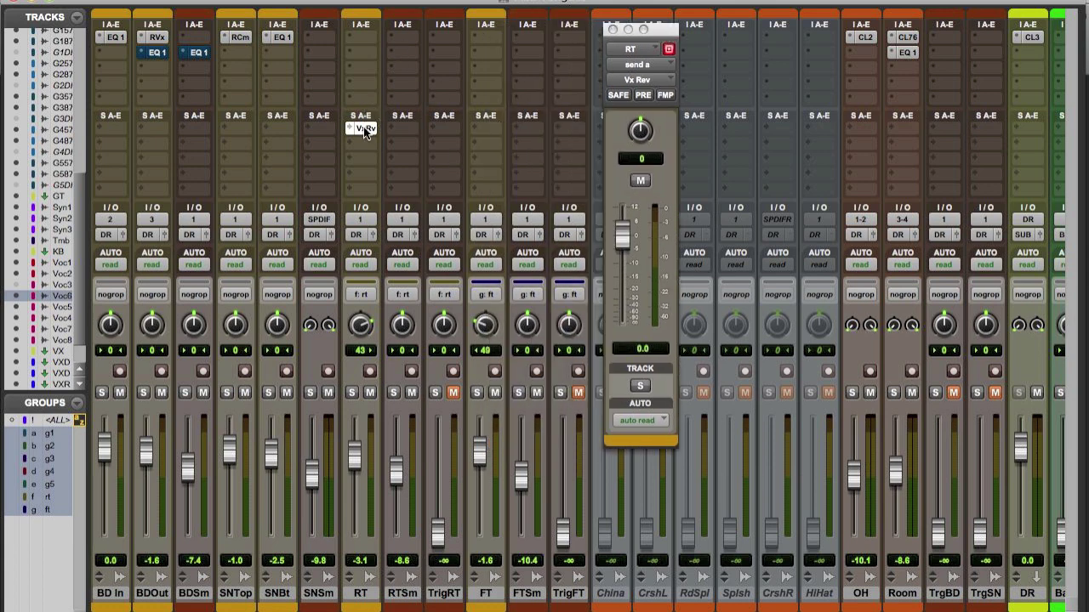
alt+drag(364, 128, 483, 129)
Step: In the edit view, place the playback cursor at 01:00:06:05, just before the first FT clip, and start playback
key(super+equal)
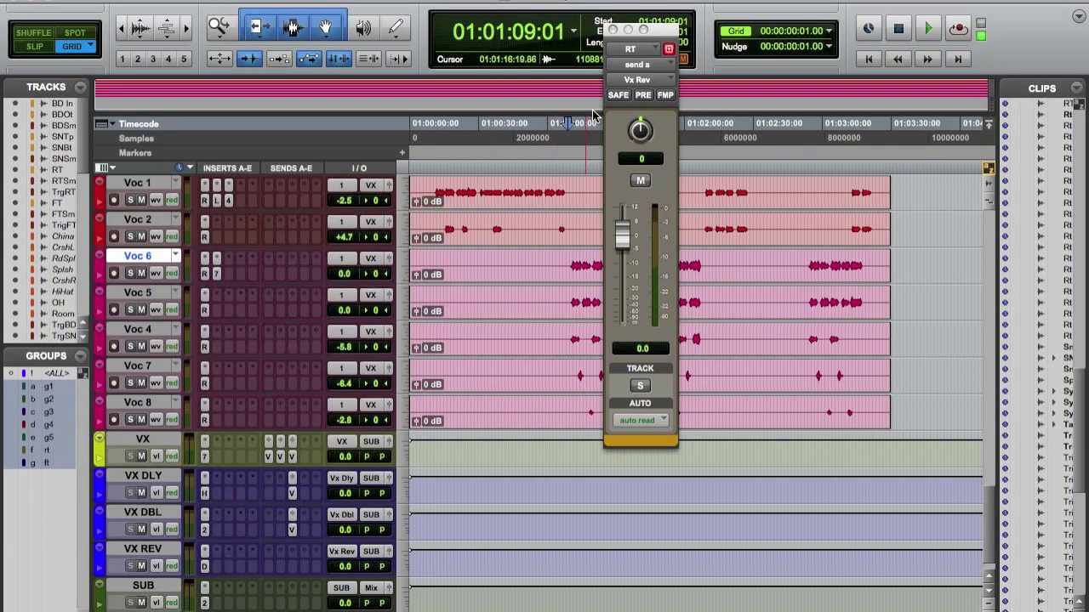
scroll(532, 218, up, 5)
scroll(532, 219, up, 20)
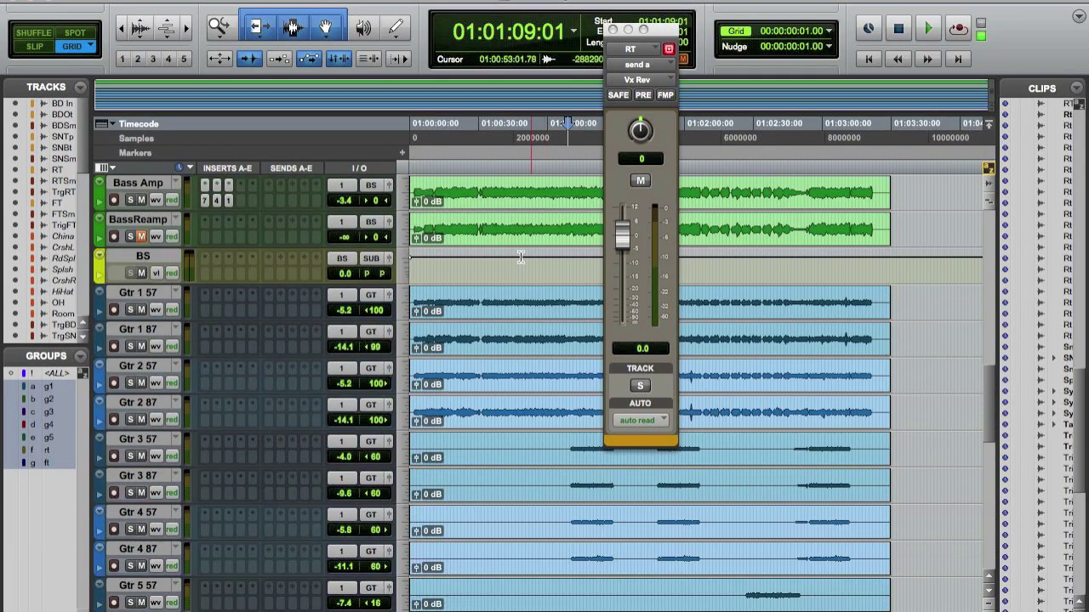
scroll(515, 268, up, 6)
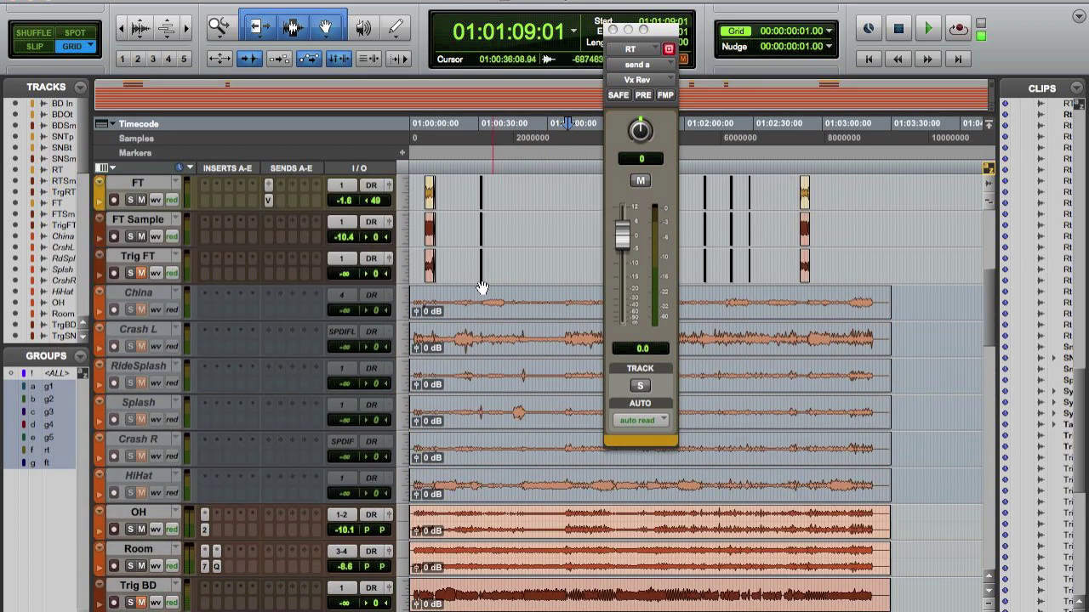
key(t)
key(t)
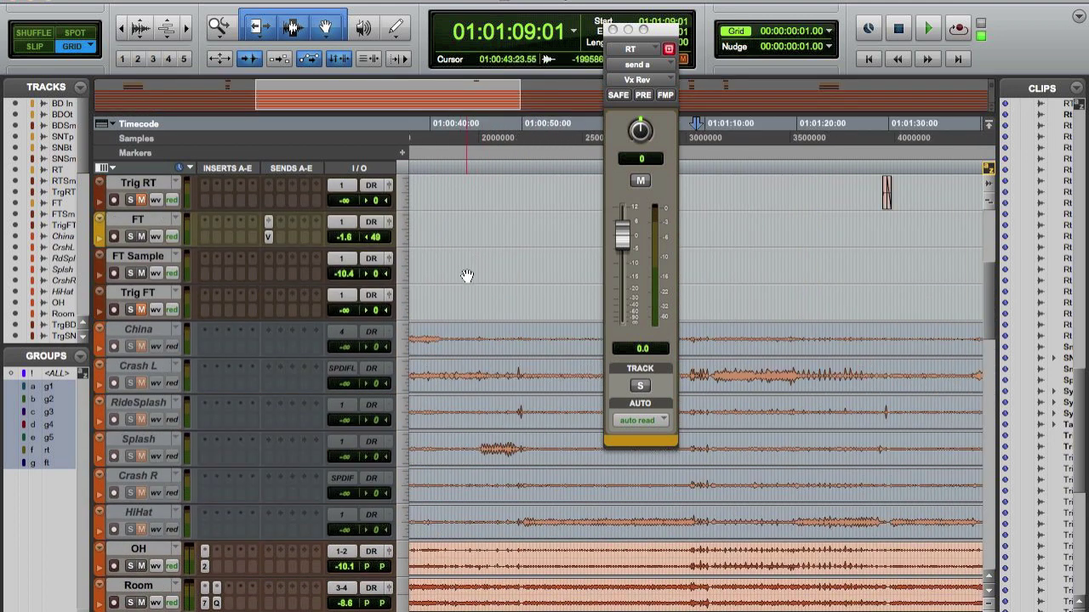
scroll(467, 277, up, 1)
scroll(467, 277, left, 5)
click(466, 272)
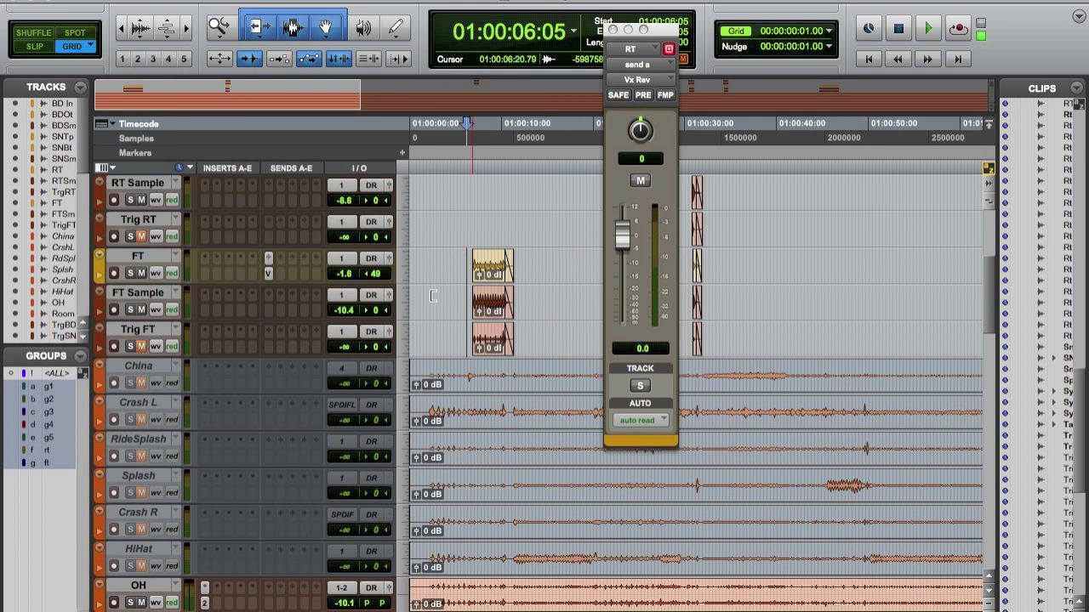
key(space)
Step: Show the FT track's Vx Rev send, briefly solo FT to audition it with the reverb, and stop playback
click(266, 275)
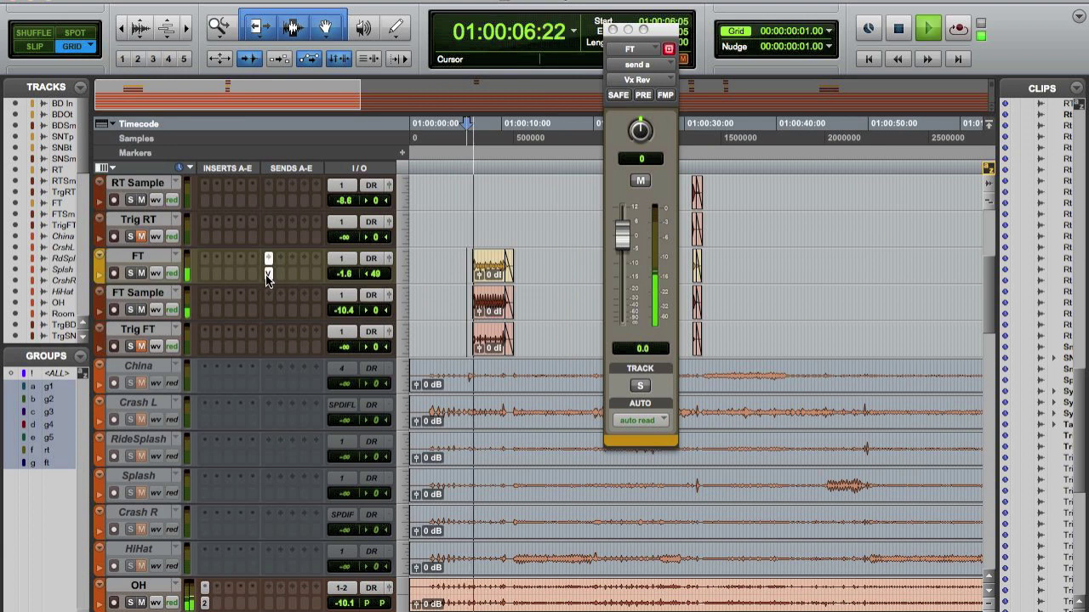
click(131, 274)
click(130, 273)
key(space)
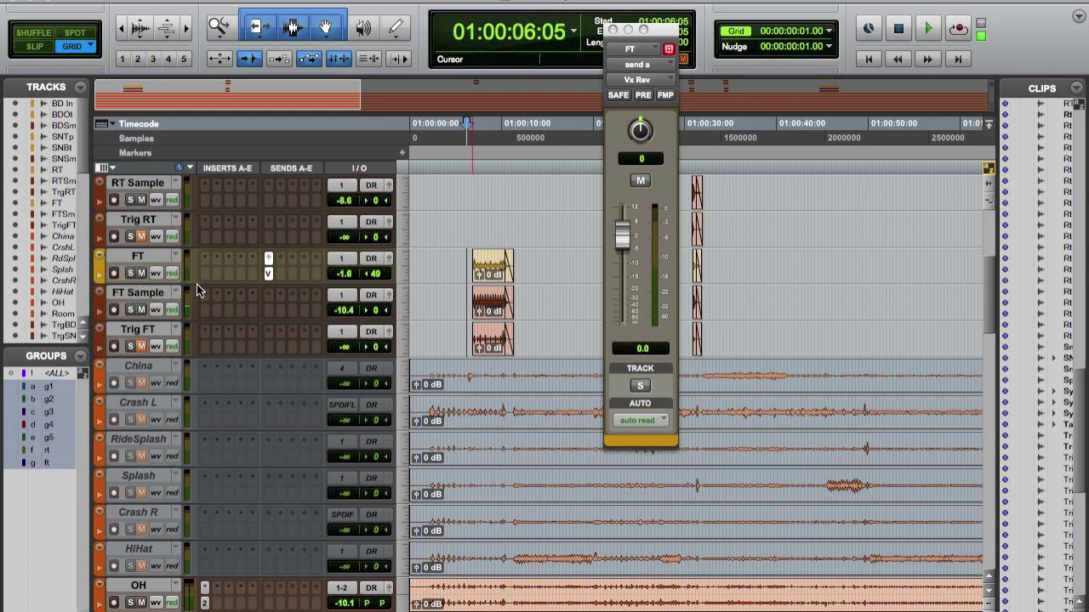
Step: In the mixer, insert a mono RCompressor on the FT track's first insert slot and move its window clear of the FT channel
key(super+equal)
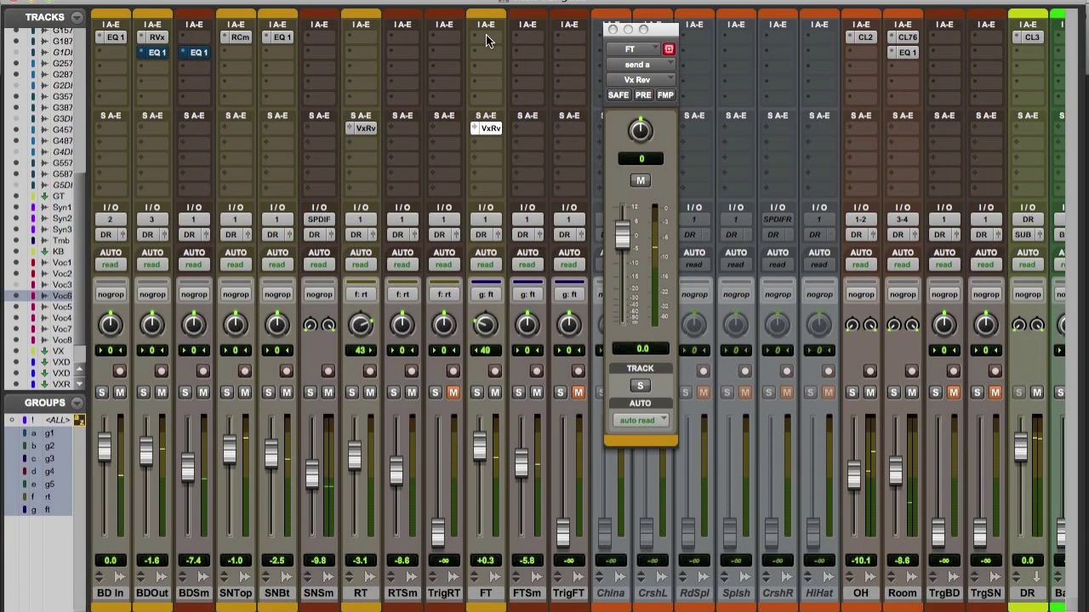
click(491, 34)
mouse_move(556, 65)
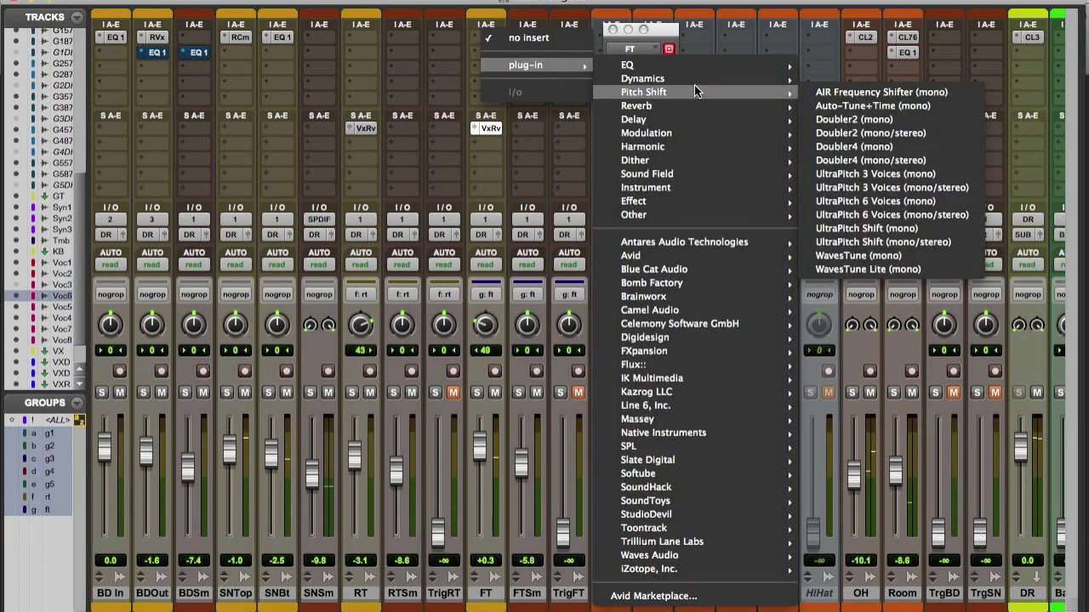
mouse_move(691, 79)
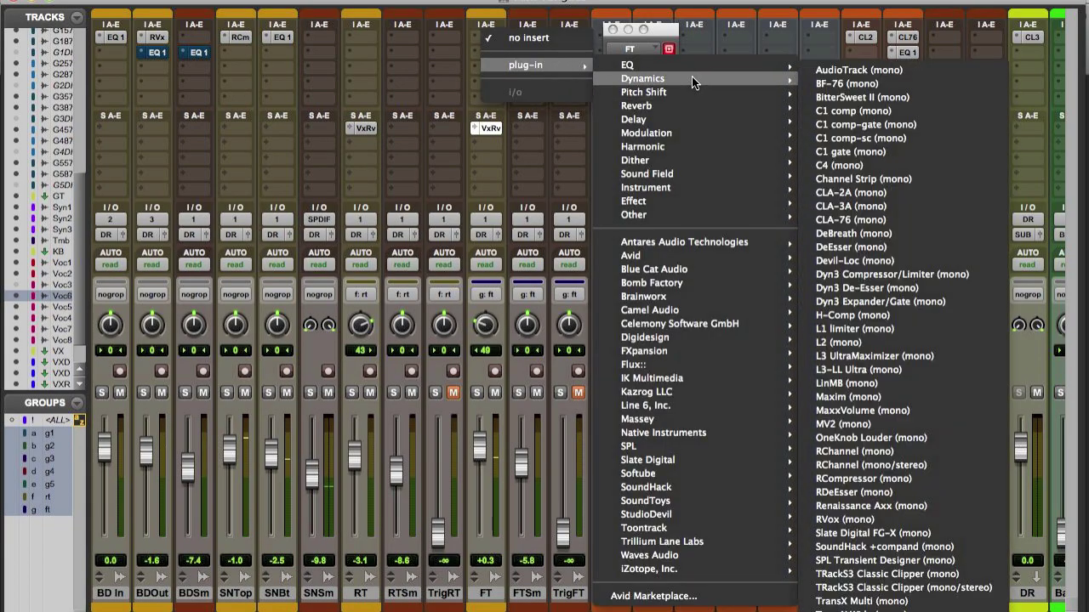
click(906, 479)
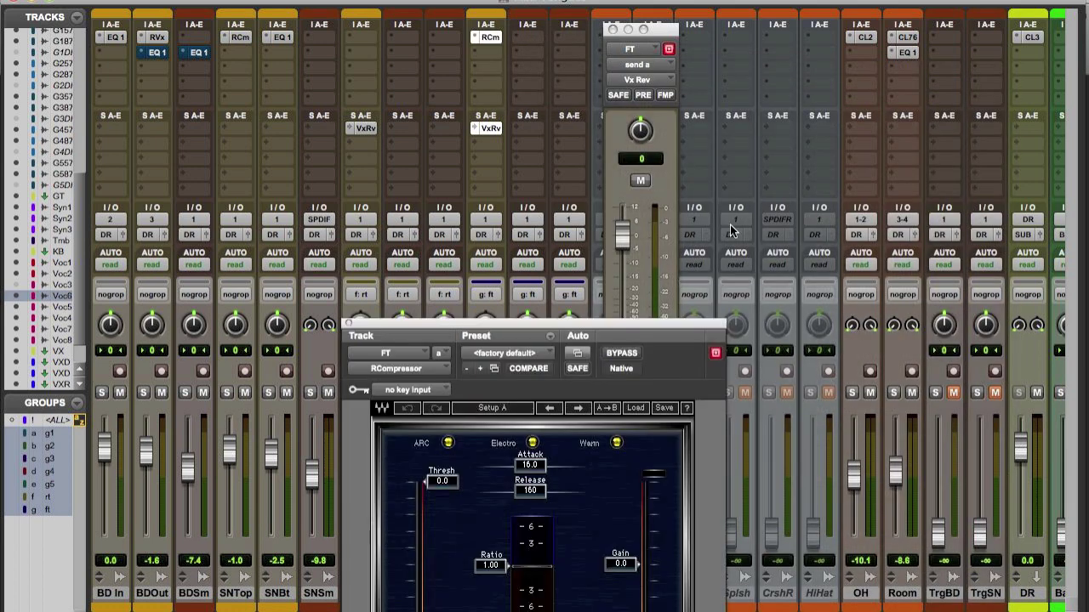
drag(647, 324, 880, 124)
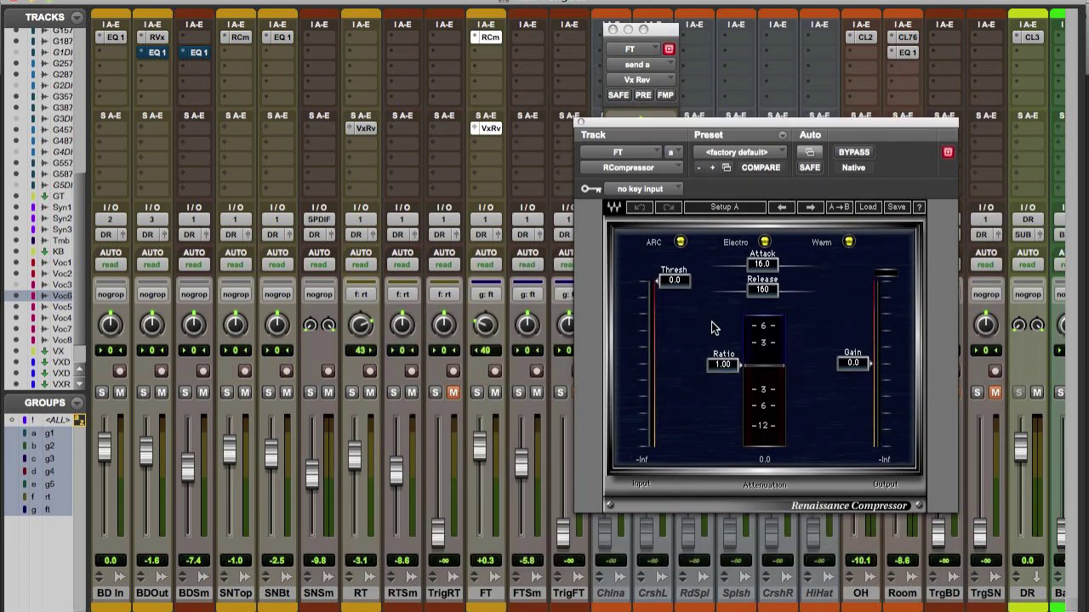
Step: During playback, set the FT compressor's threshold to -20.9, ratio to 1.72 and gain to 8.6, and close it
key(space)
drag(673, 280, 673, 319)
mouse_move(723, 365)
mouse_down()
mouse_move(722, 389)
mouse_move(723, 377)
mouse_up()
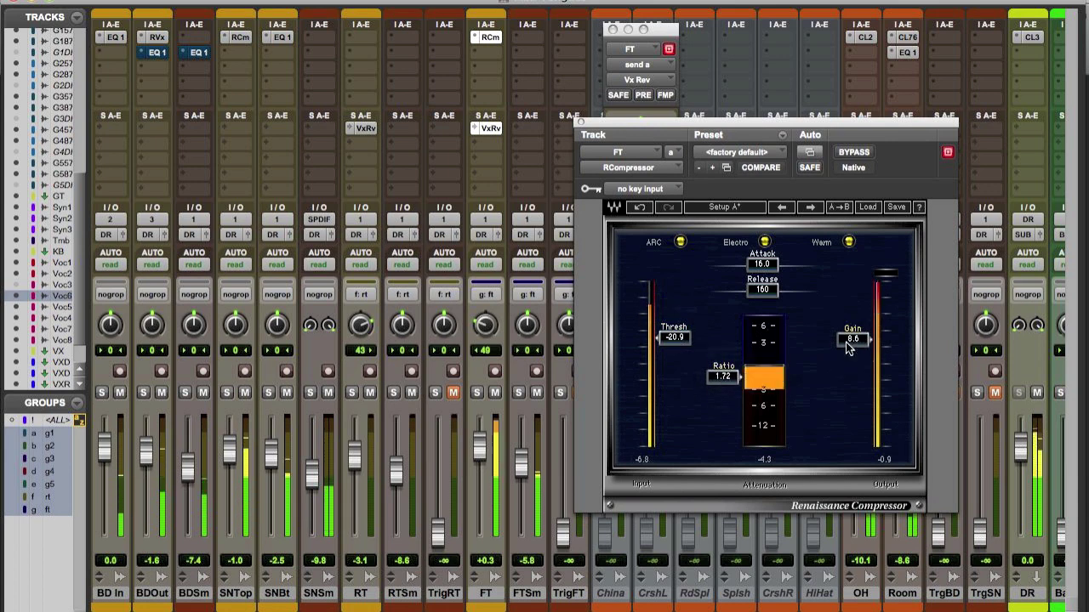
click(582, 122)
Step: Lower the FT track's Vx Rev send level to -17.5 dB and trim its compressor gain to 8.5
drag(624, 236, 621, 282)
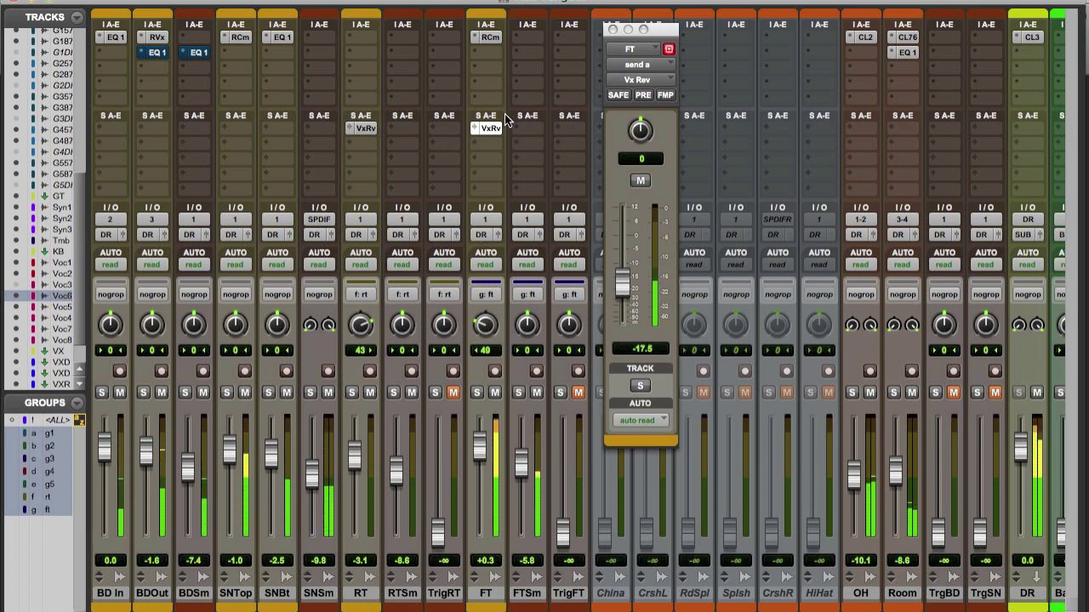
click(488, 37)
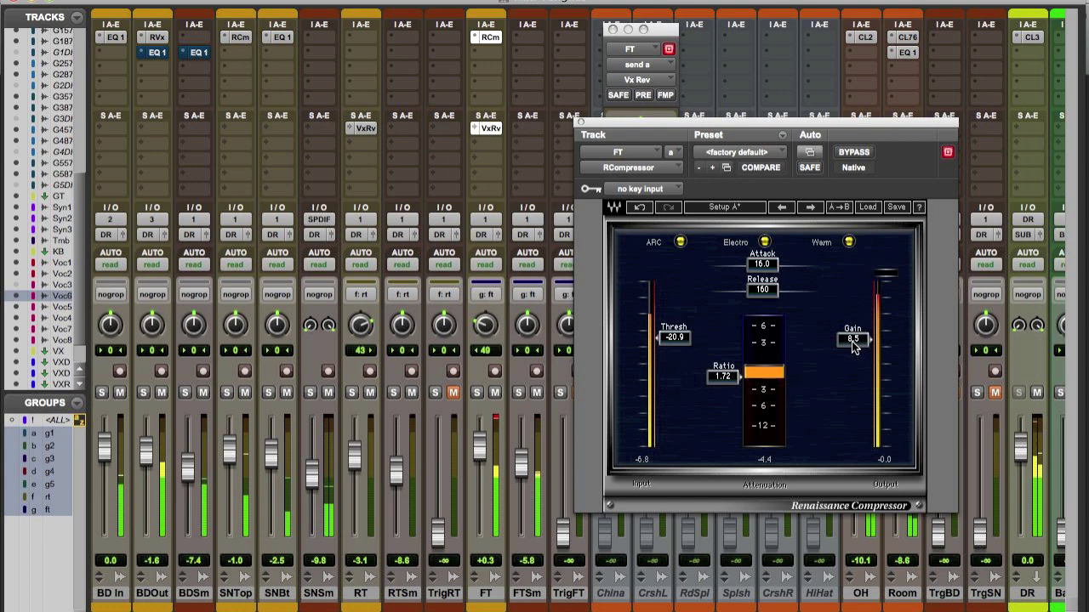
alt+click(481, 444)
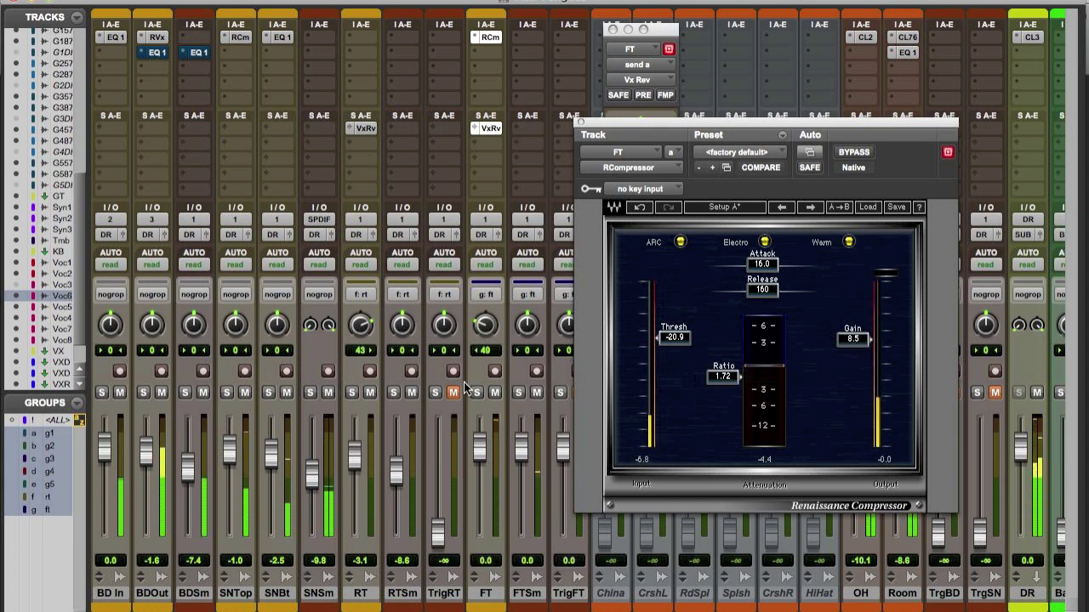
click(161, 0)
click(177, 1)
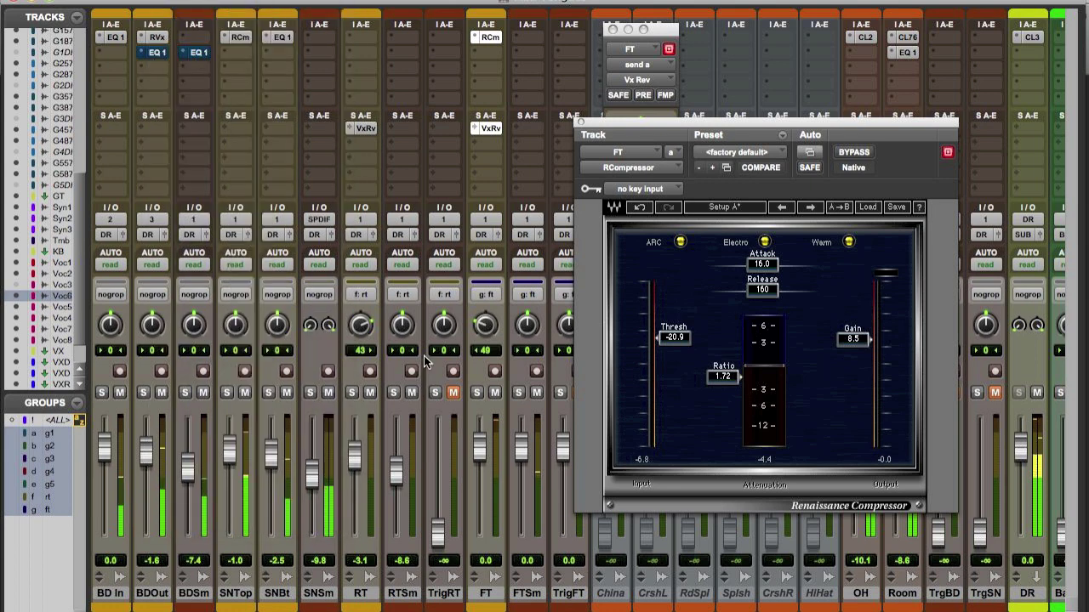
Step: Set the FT track's volume to -0.6 dB and copy its RCompressor to the RT track's first insert slot
drag(477, 446, 477, 452)
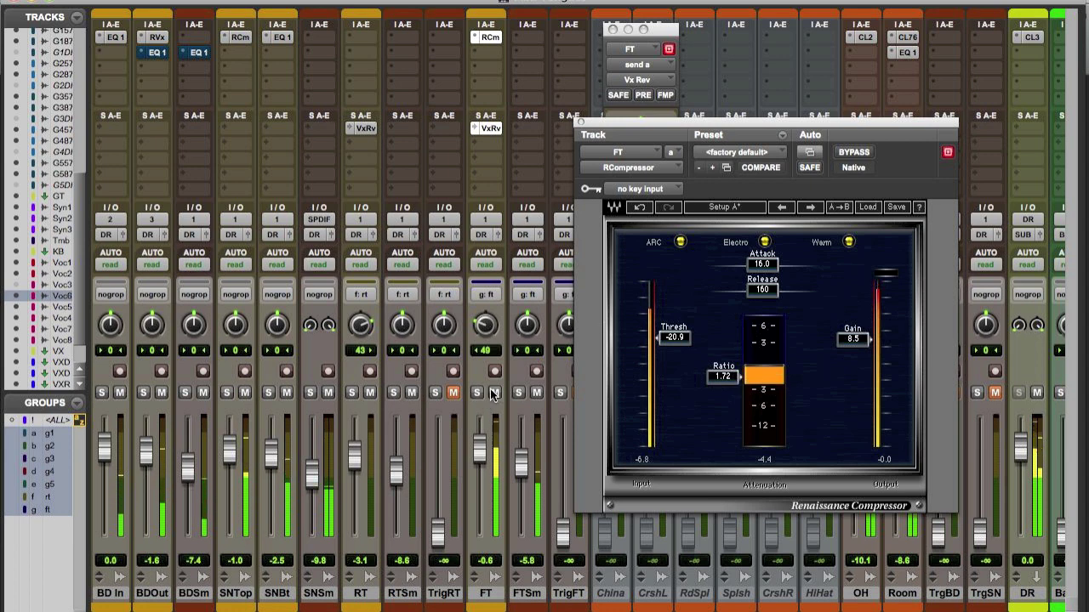
click(581, 125)
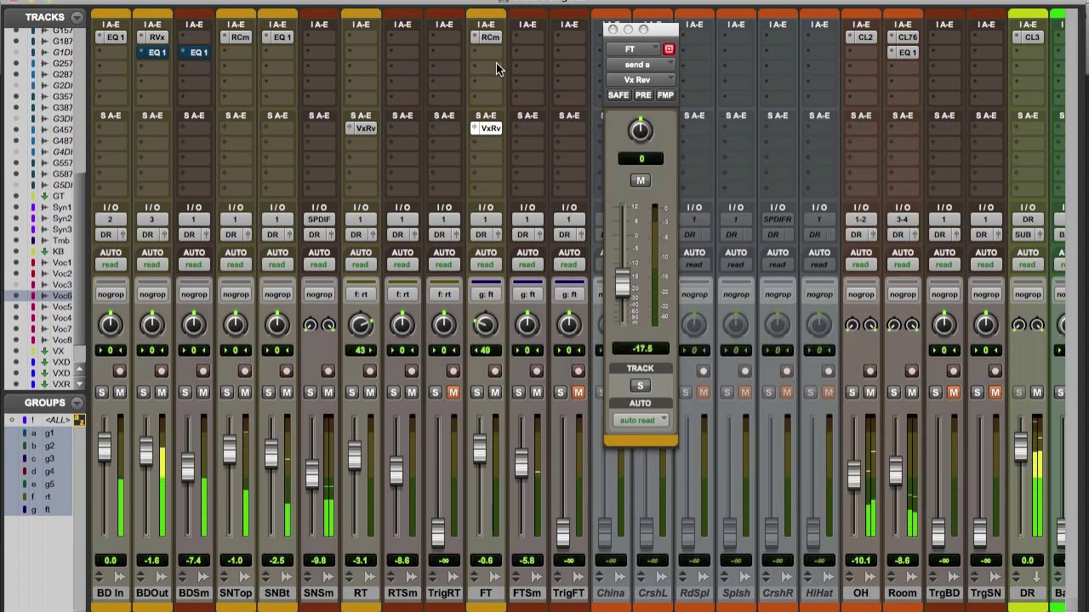
drag(356, 35, 359, 37)
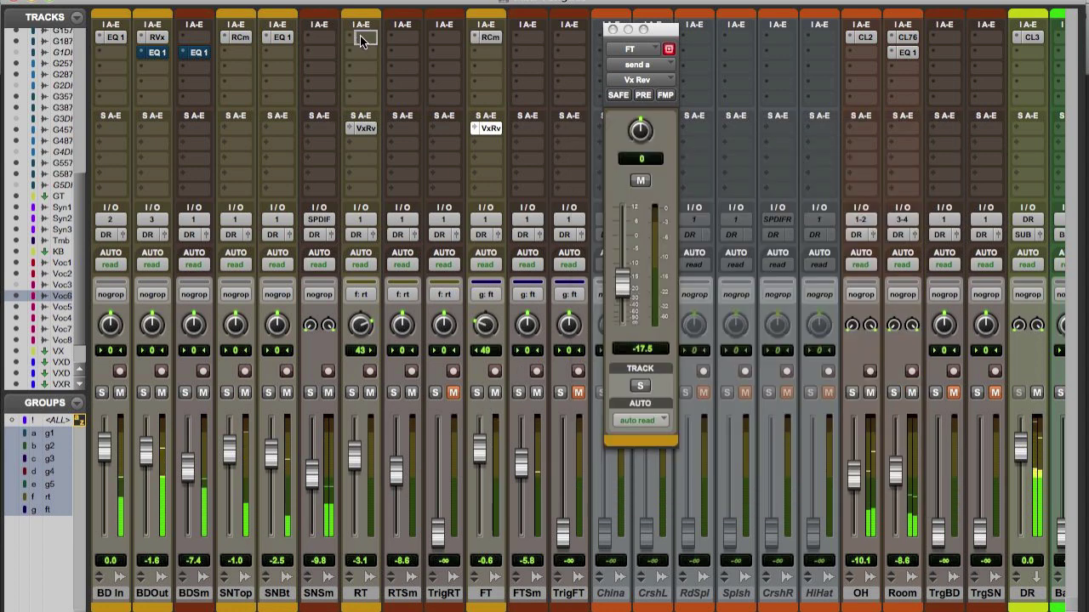
Step: In the edit view, audition the tom fill from 01:00:30:02, just before the first RT clip
key(super+equal)
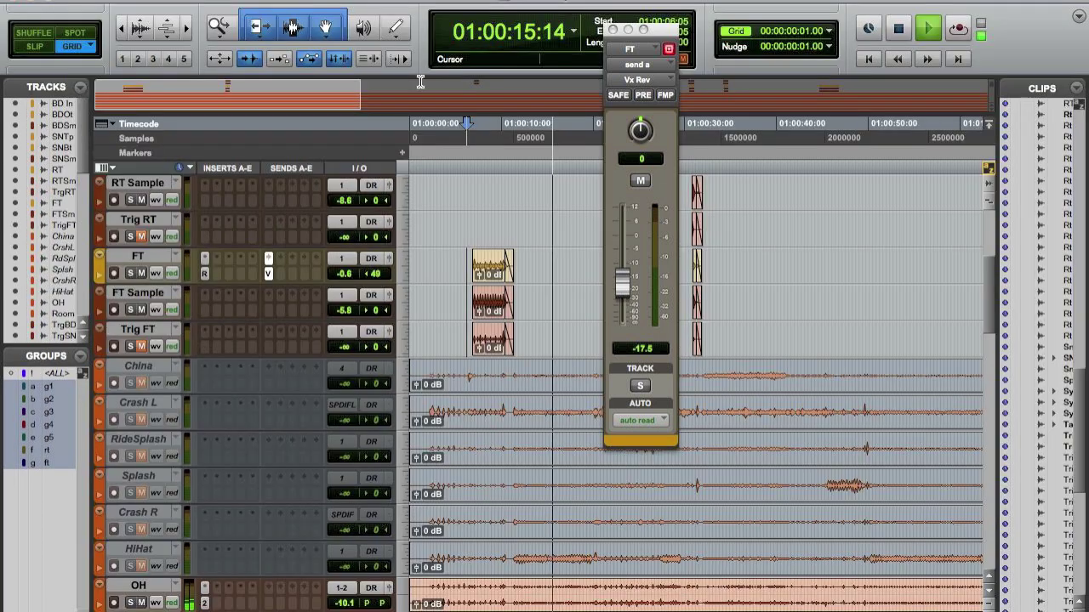
key(space)
click(685, 223)
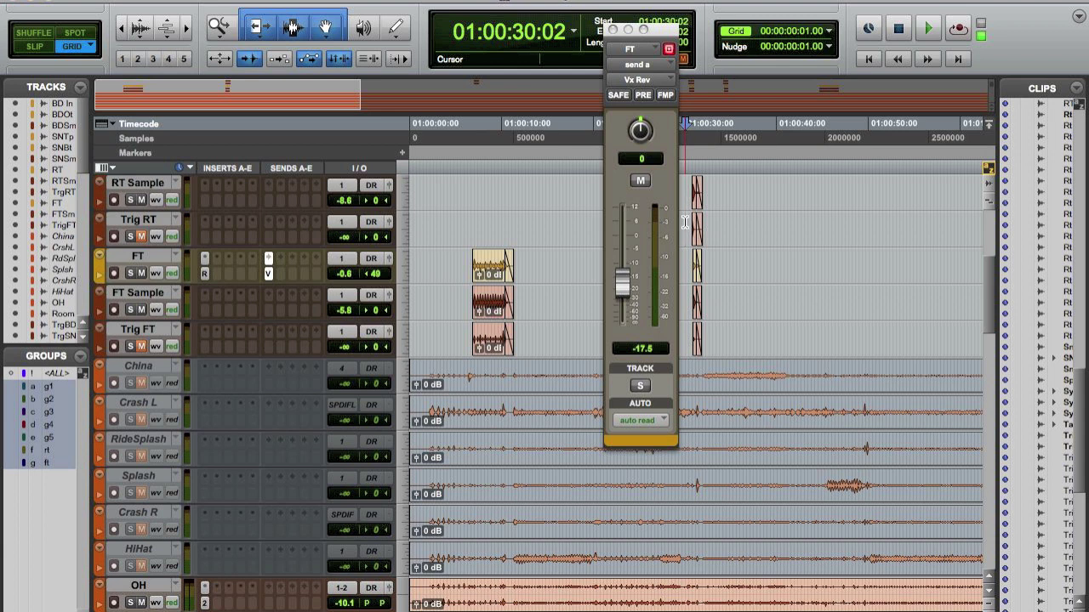
key(space)
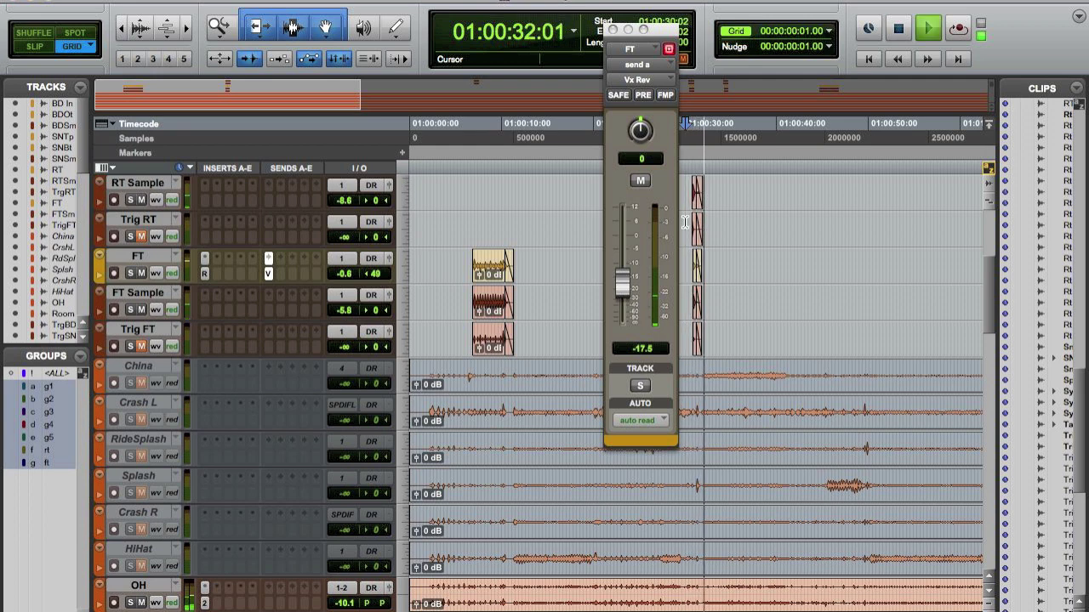
Step: In the mixer, pan RTSm to 45 right and FTSm to 49 left, stop playback, and close the FT send window
key(super+equal)
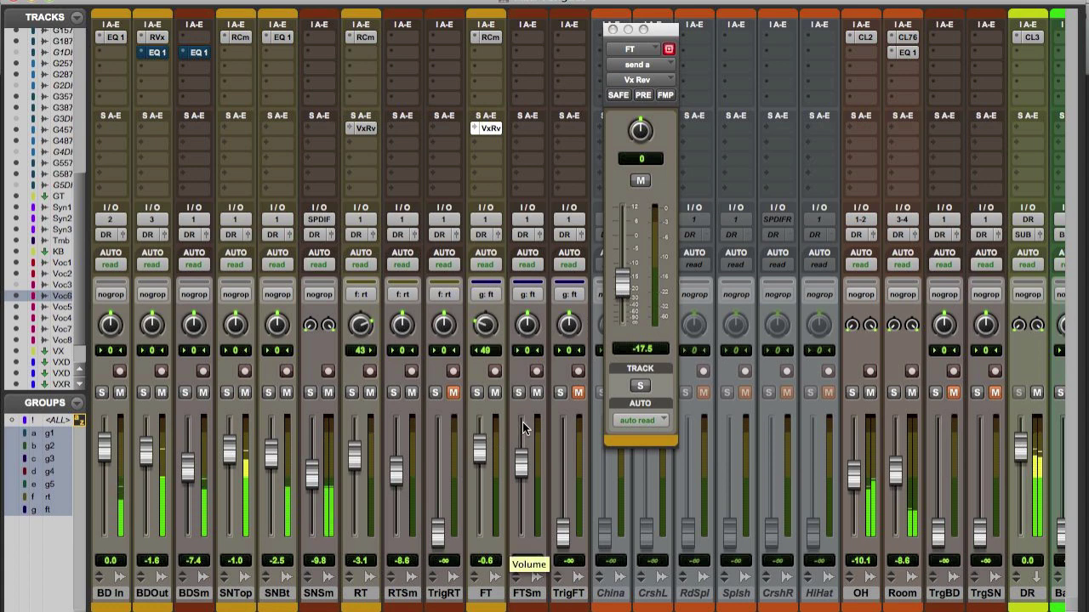
drag(405, 332, 407, 309)
drag(515, 335, 520, 366)
key(space)
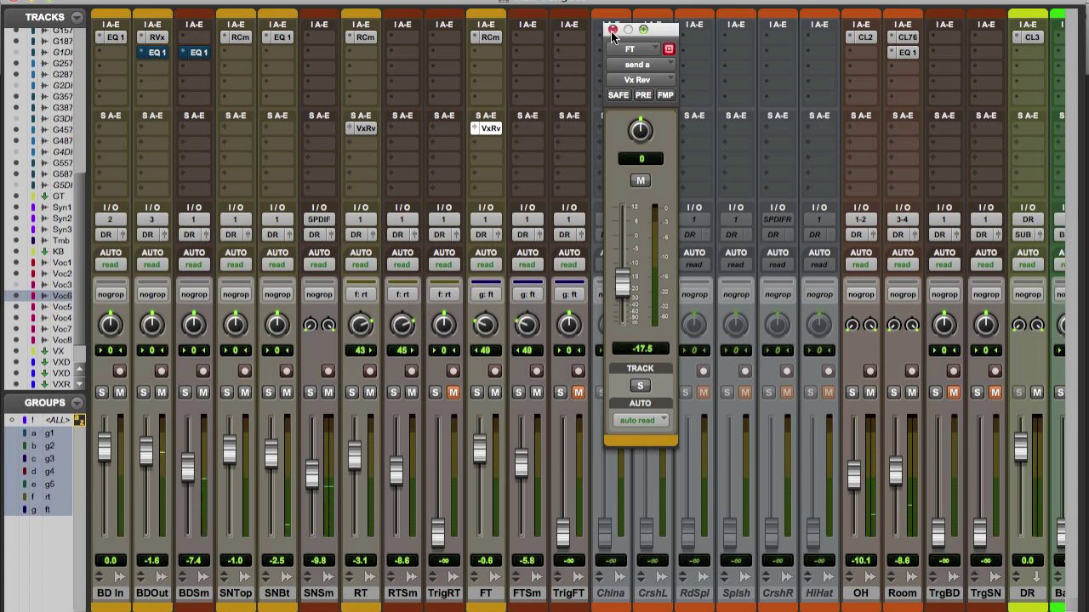
click(613, 29)
Step: Hide the four trigger tracks TrigRT, TrigFT, TrgBD and TrgSN
click(580, 597)
super+click(453, 594)
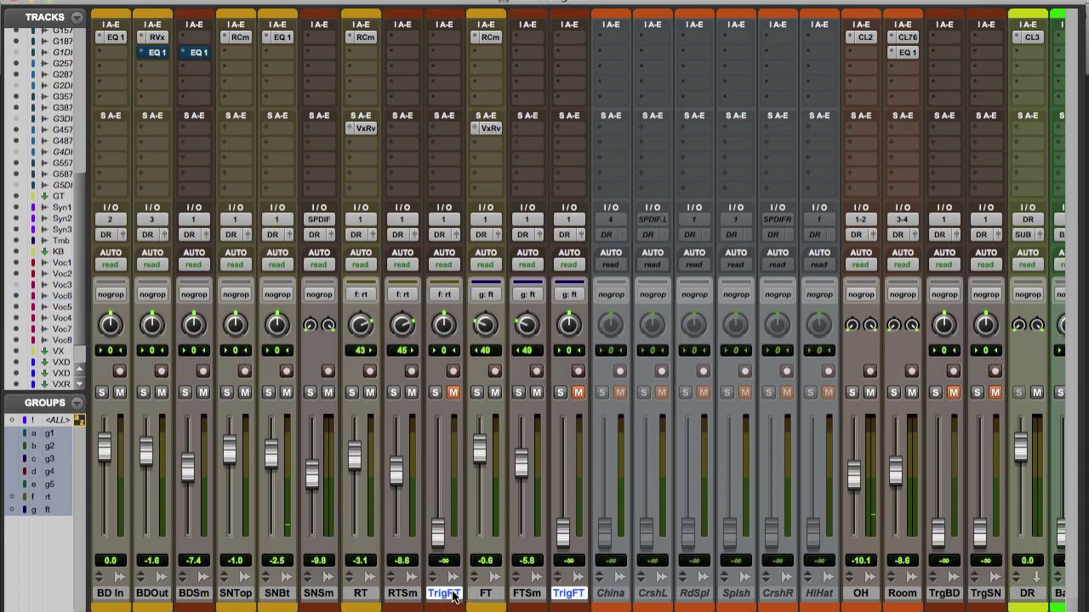
right_click(452, 593)
click(481, 595)
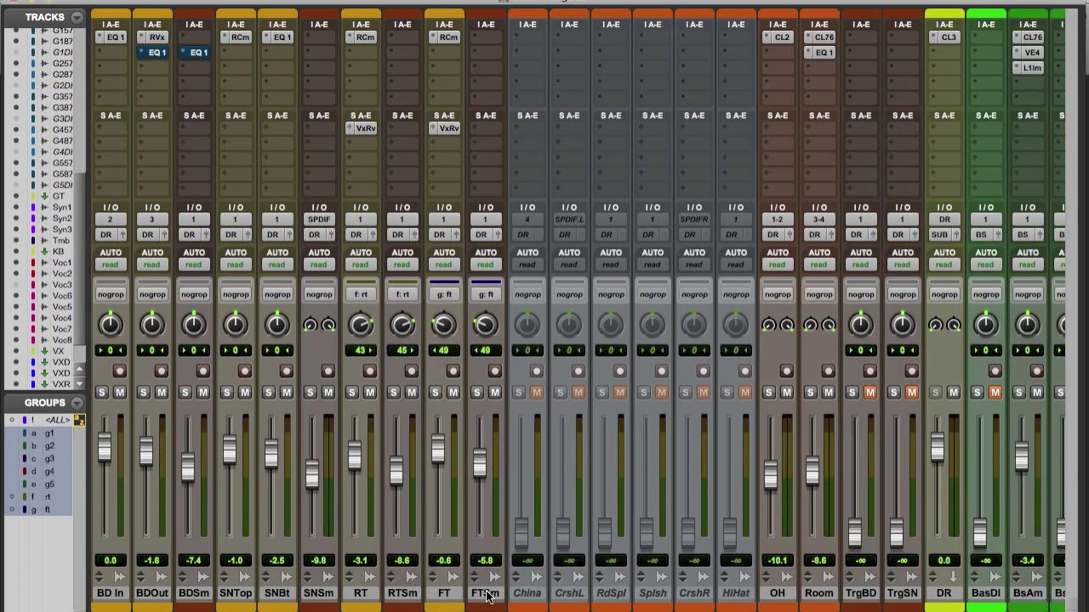
super+click(901, 596)
right_click(902, 596)
click(929, 593)
Step: Hide the six inactive cymbal and hi-hat tracks from China through HiHat
click(736, 595)
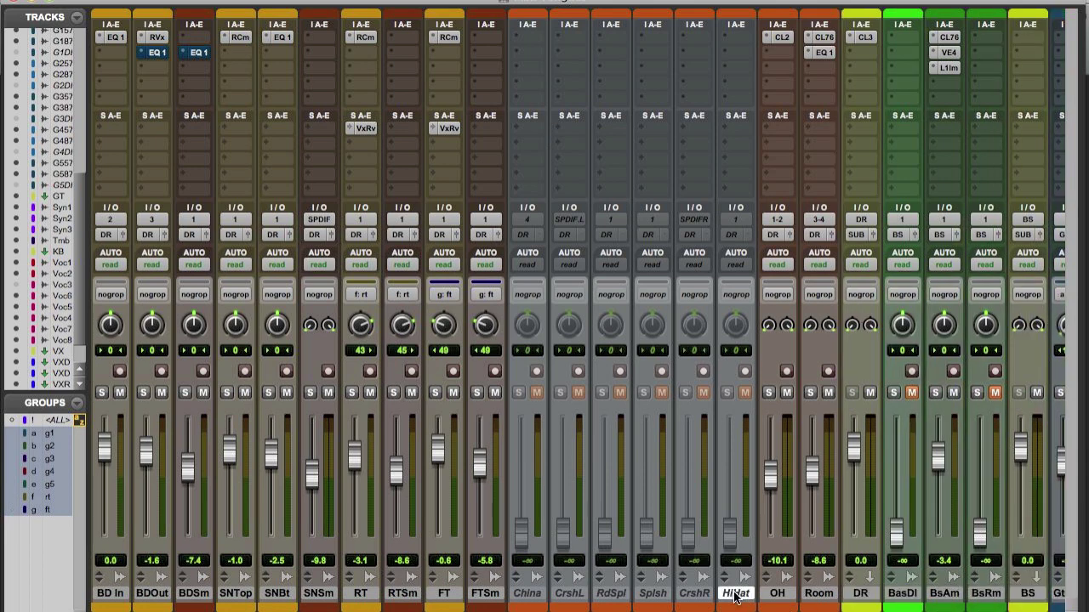
shift+click(516, 595)
right_click(570, 594)
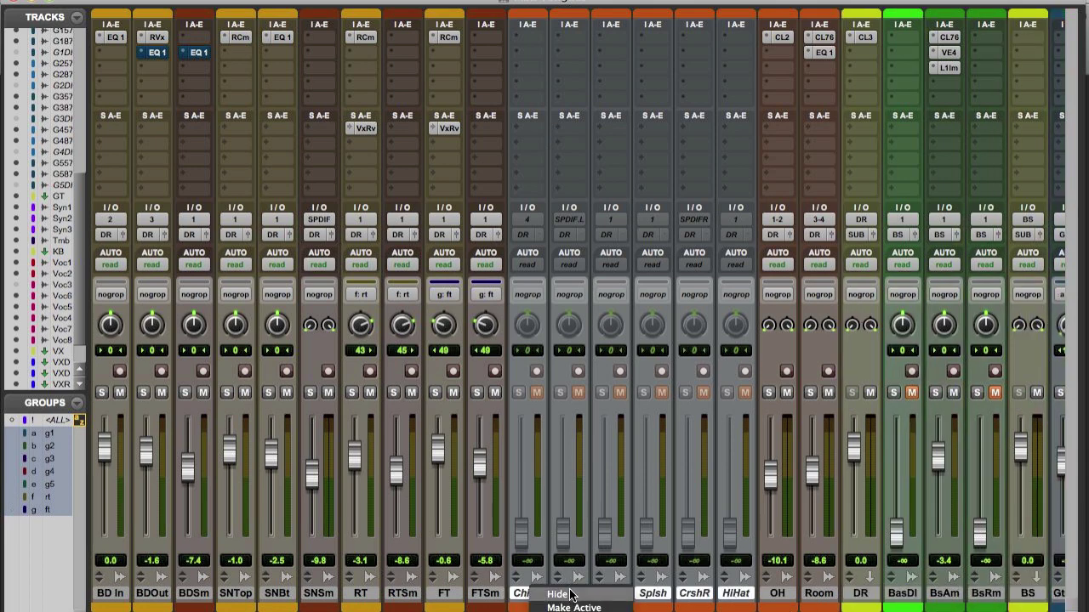
key(Escape)
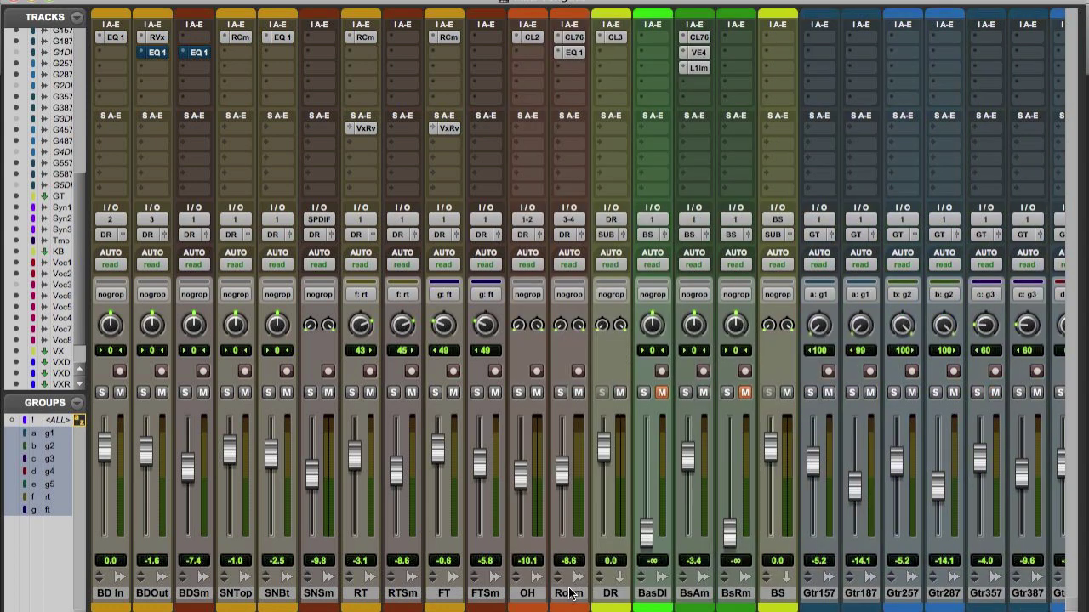
Step: In the edit view, stop playback, place the cursor at 01:00:06:16, just before the first FT clip, and play the floor tom section
key(super+equal)
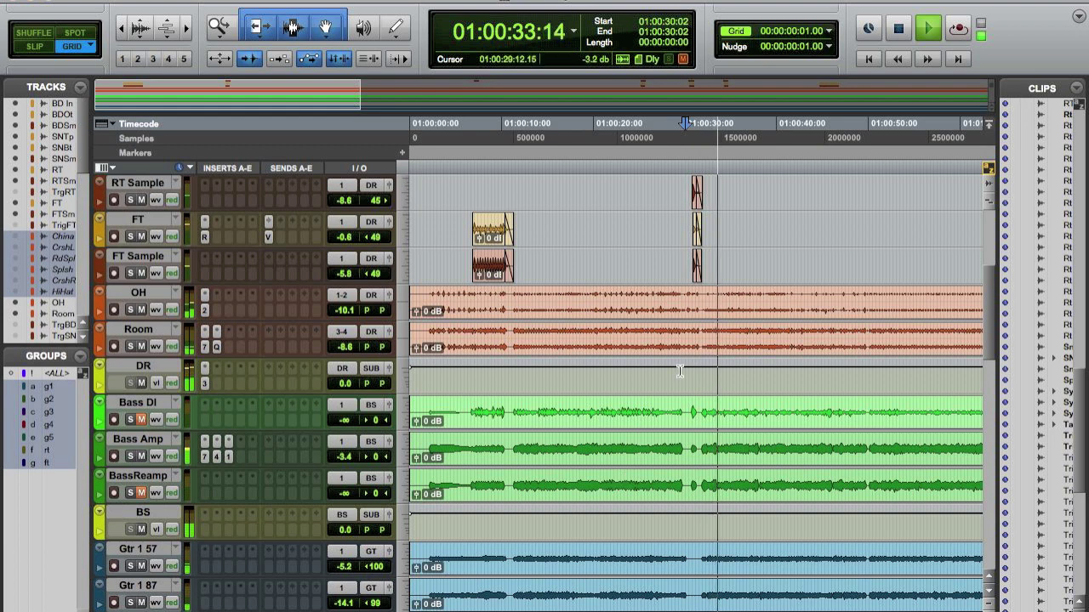
scroll(680, 372, up, 3)
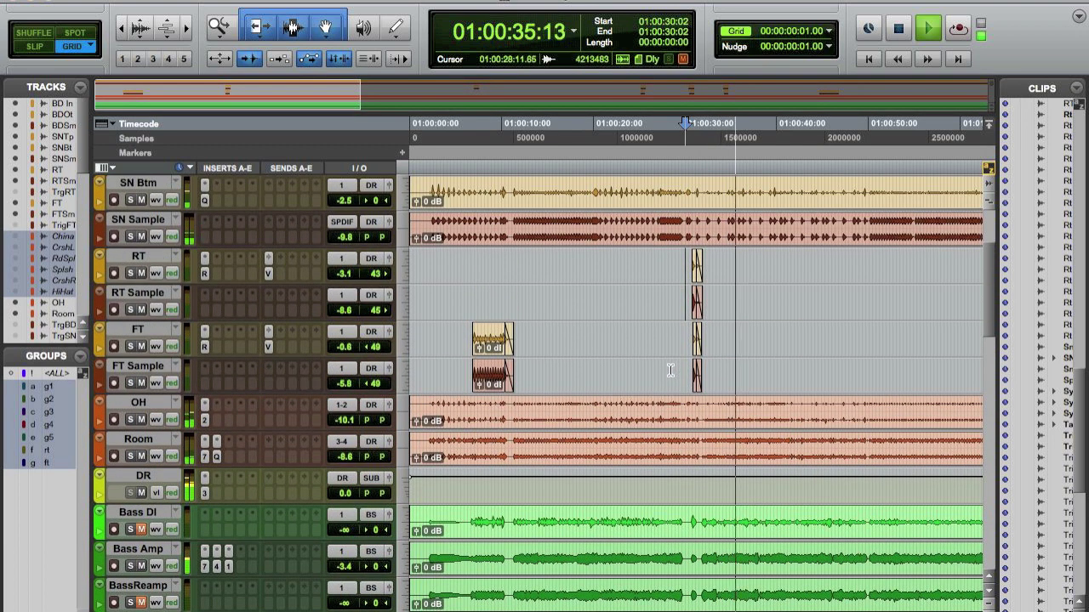
key(r)
key(r)
key(r)
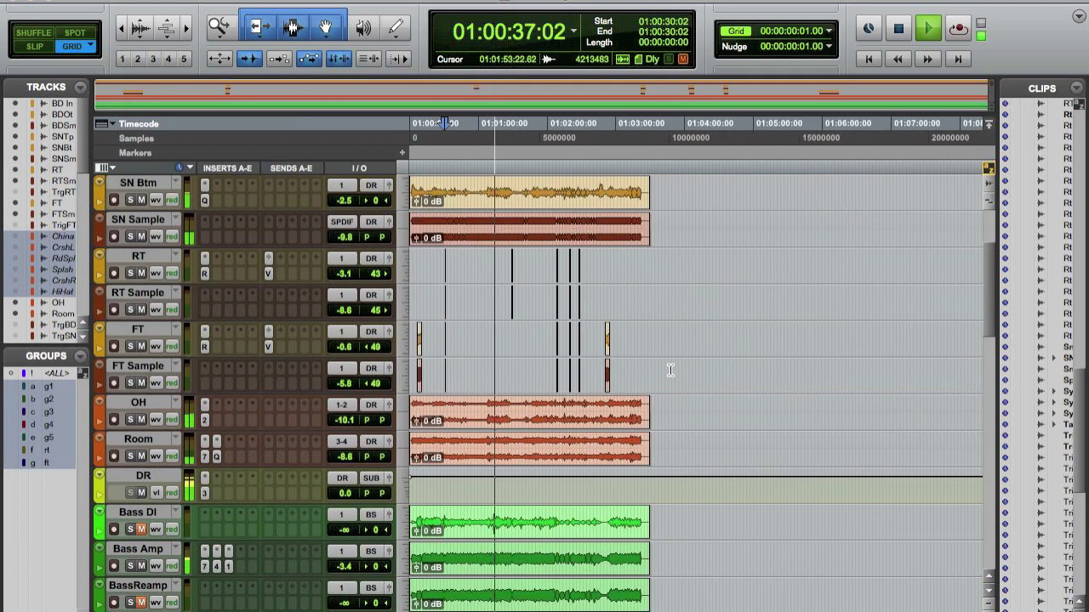
key(r)
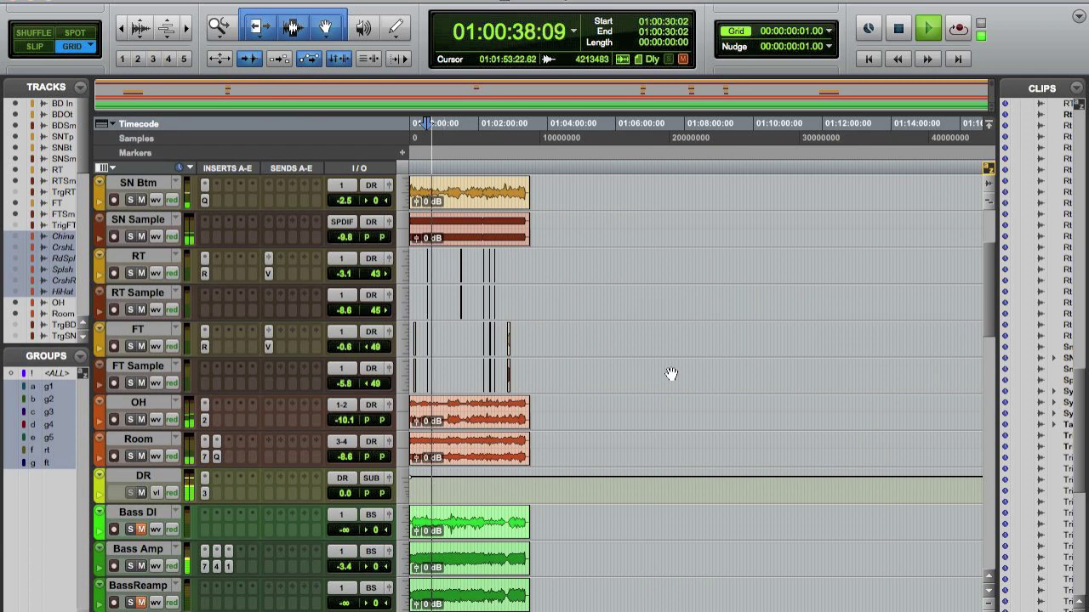
key(space)
key(t)
key(t)
key(t)
key(t)
key(t)
key(t)
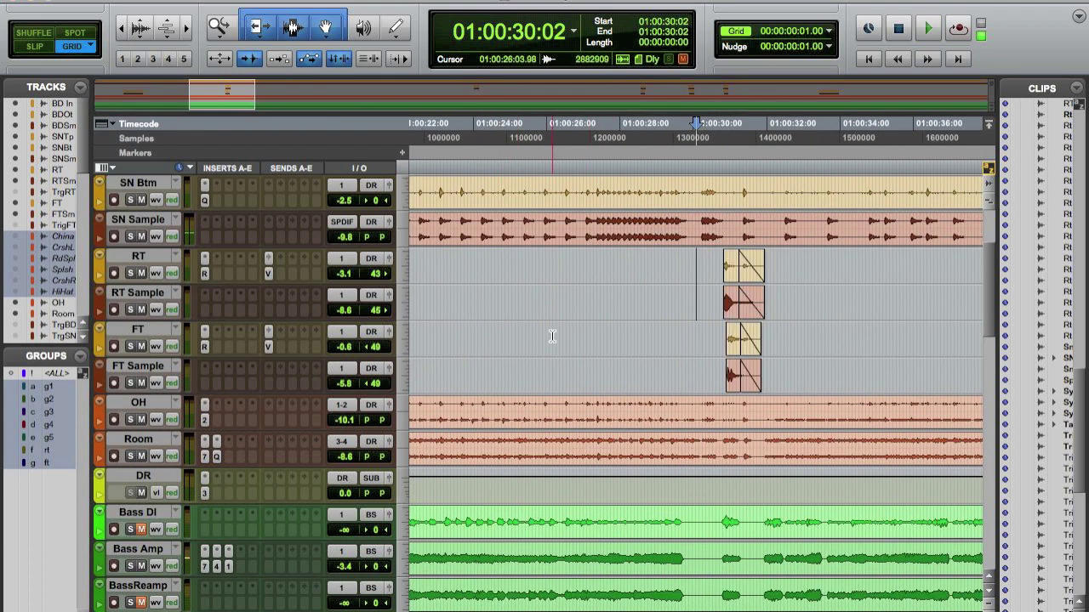
scroll(553, 336, left, 10)
click(655, 334)
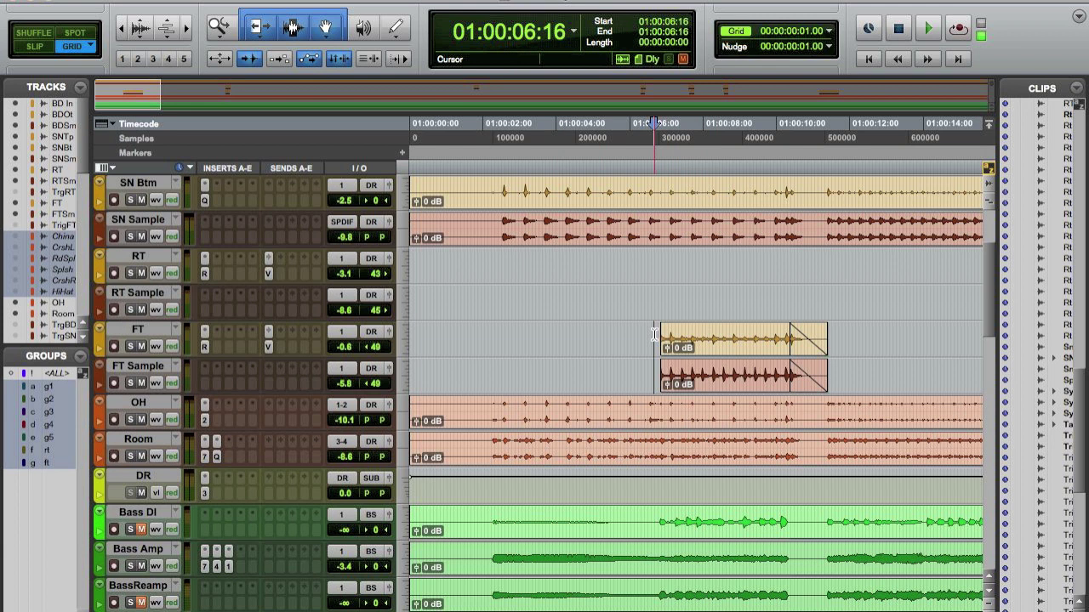
key(space)
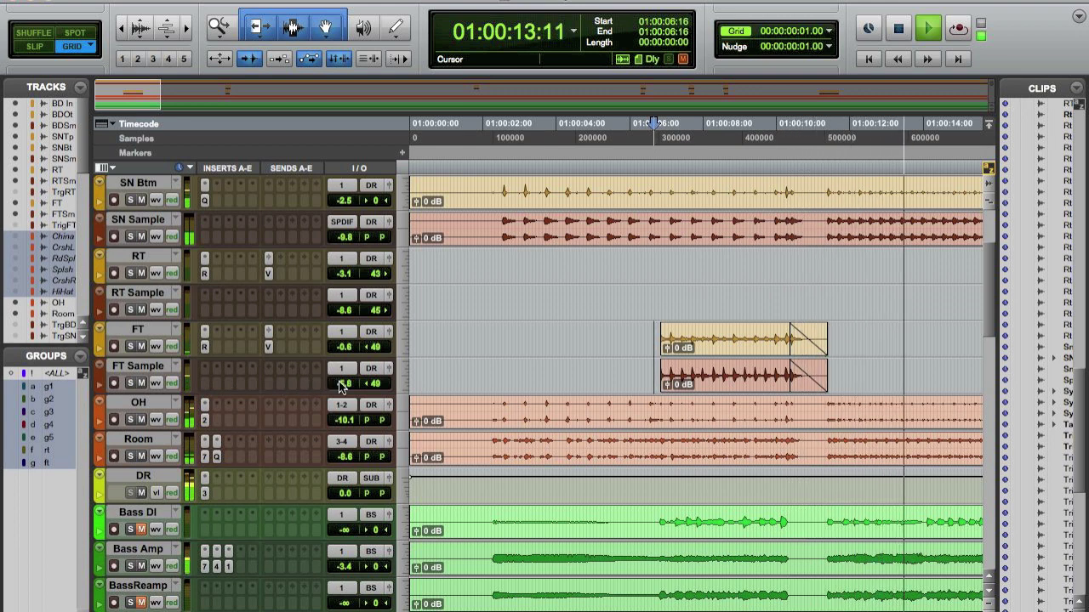
Step: In the mixer, check the channel levels from the drums through the vocals and effects auxes to the master during playback
key(r)
key(r)
key(r)
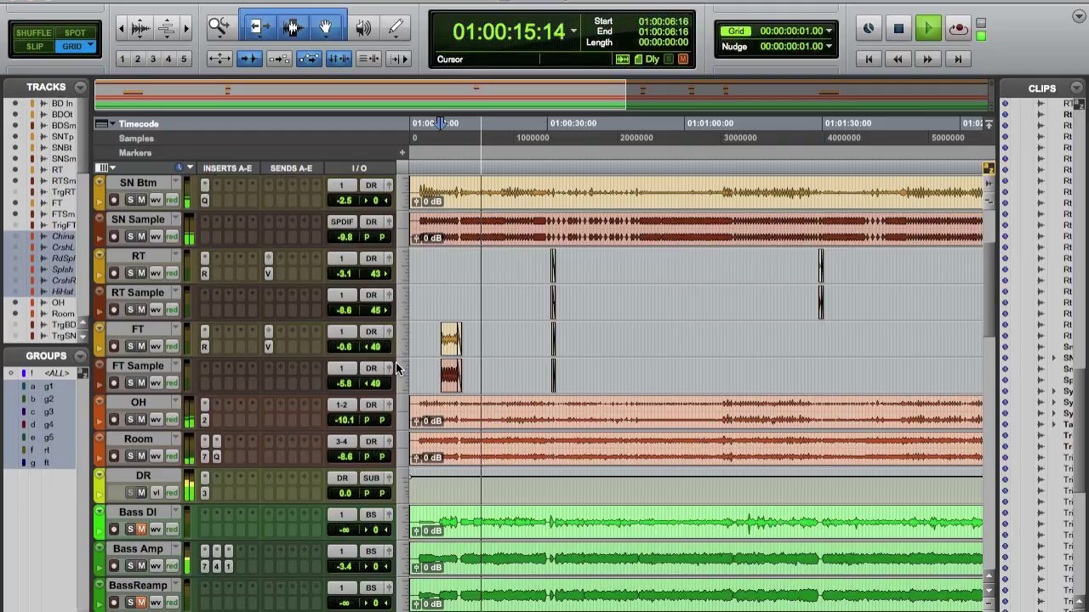
key(super+equal)
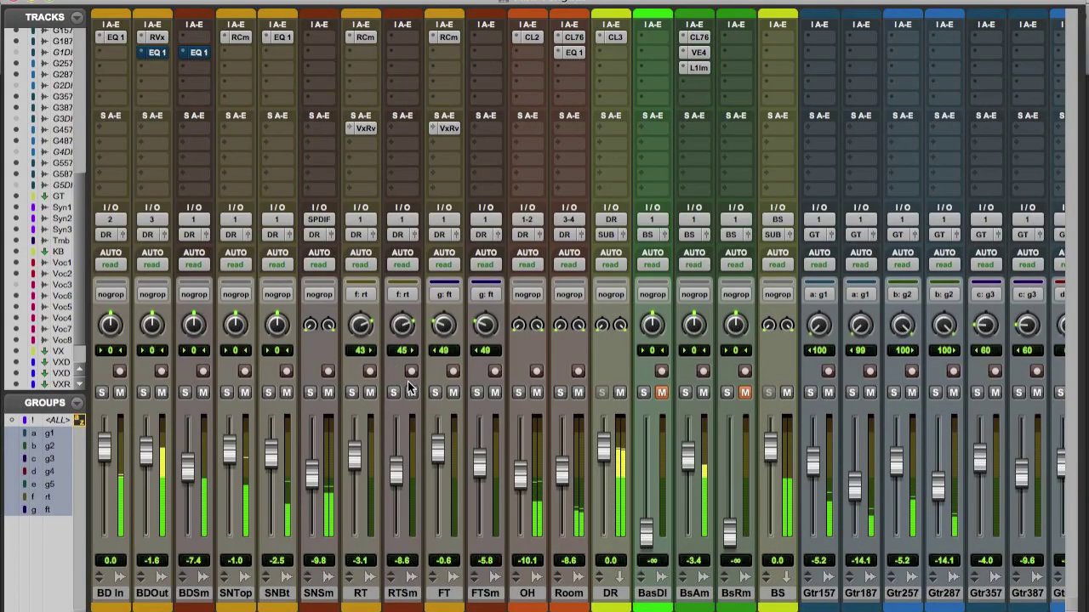
drag(188, 474, 187, 464)
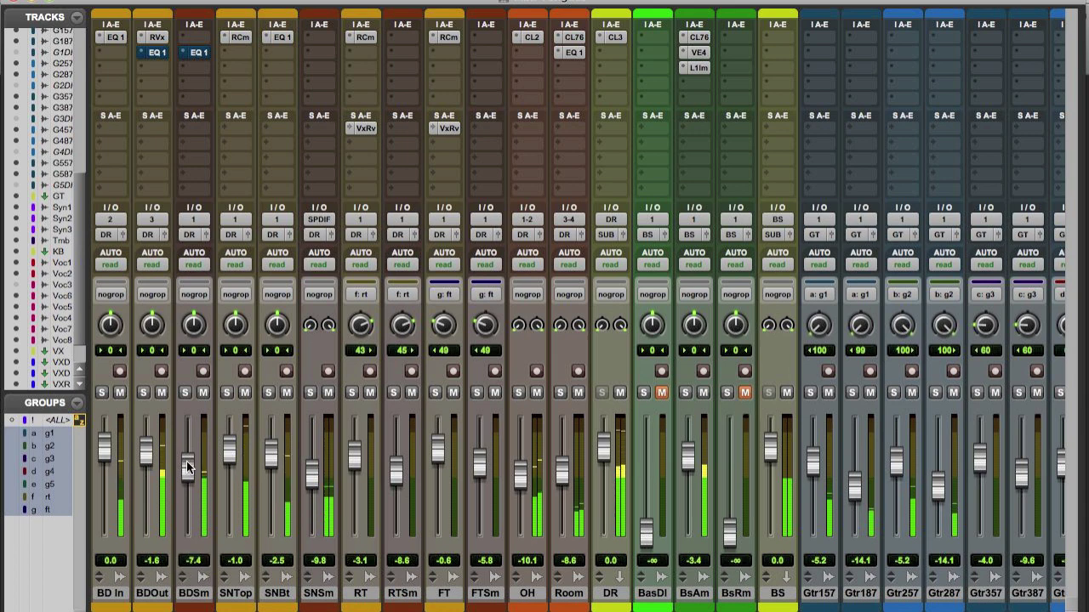
scroll(366, 389, right, 15)
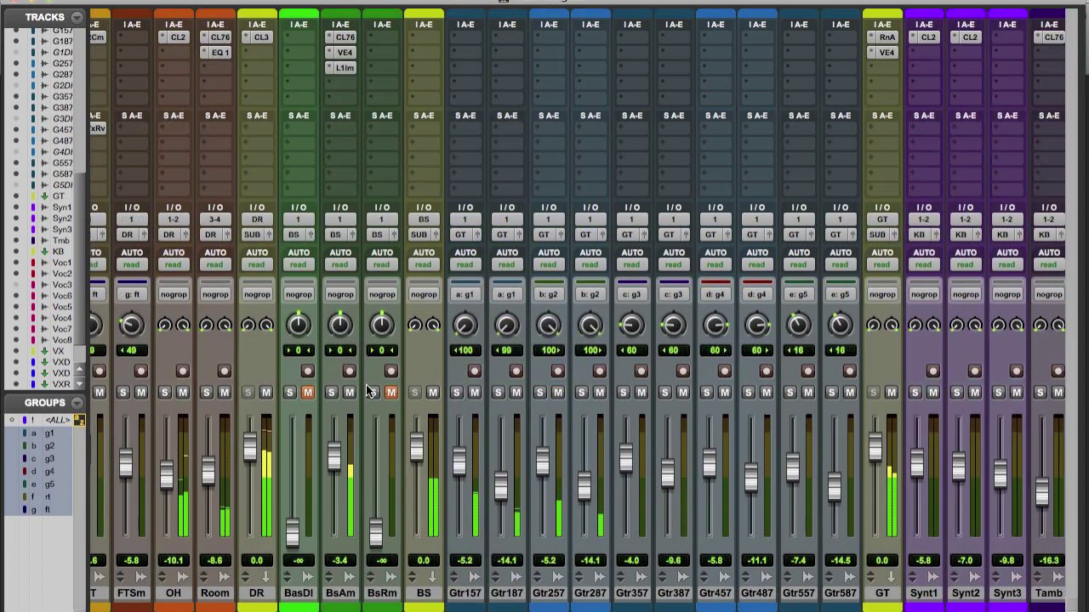
scroll(368, 390, right, 7)
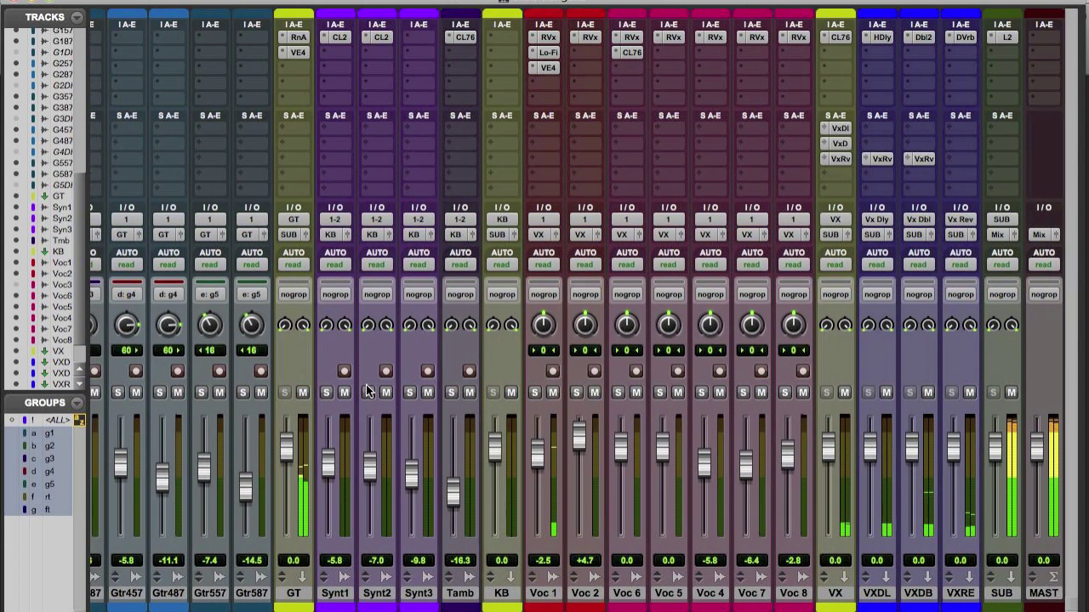
Step: Try the kick sample channel BDSm at -4.3 dB and return its fader to -7.4 dB
scroll(360, 373, left, 13)
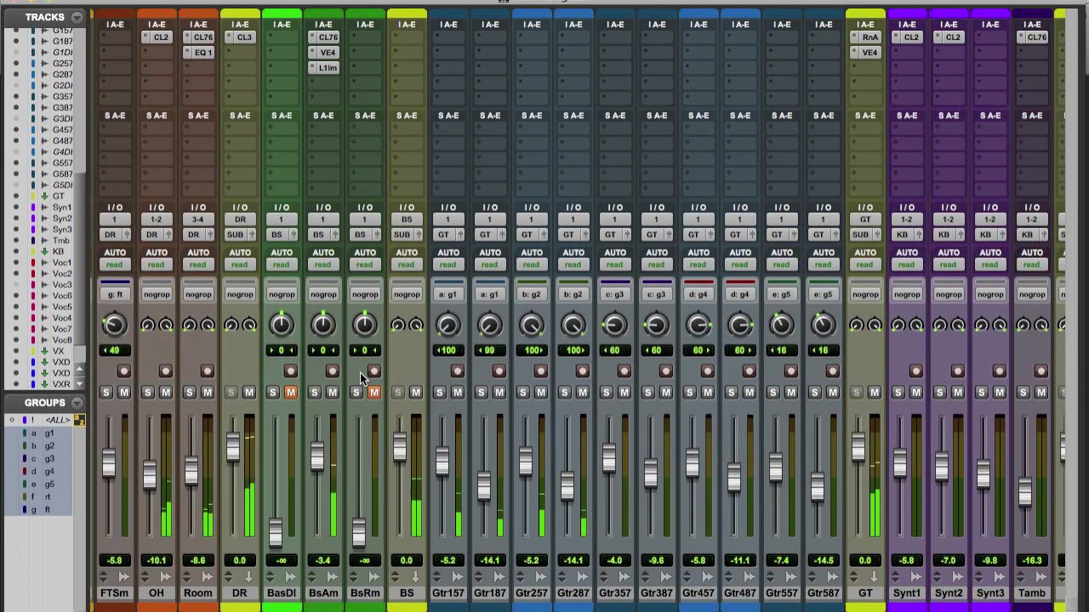
scroll(359, 372, left, 9)
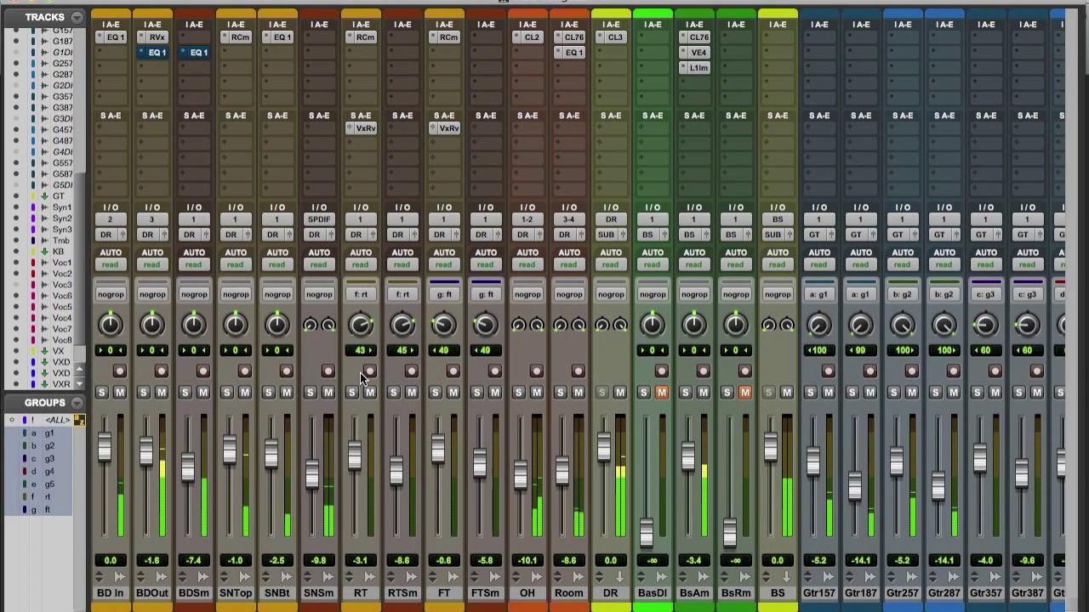
click(197, 55)
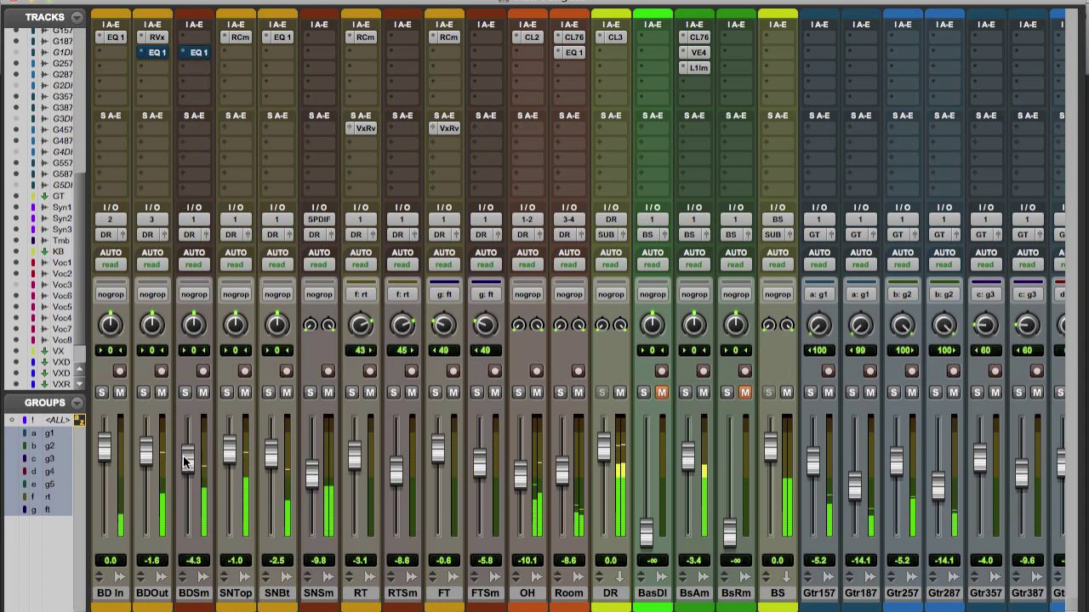
drag(186, 462, 189, 469)
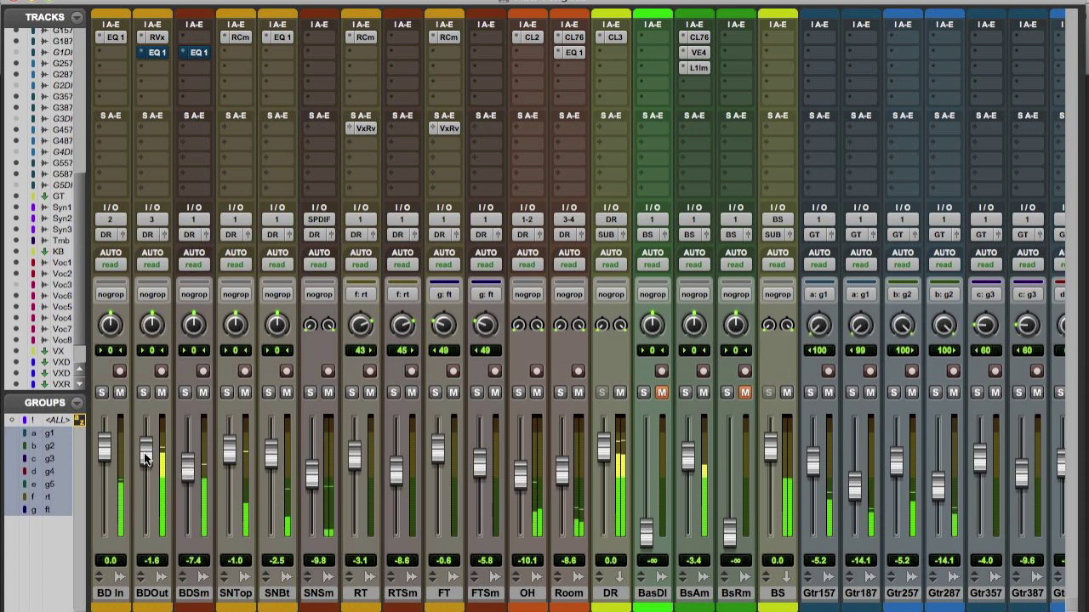
Step: Mute and unmute BD In and BD Out in turn to compare their contribution to the kick sound
click(120, 393)
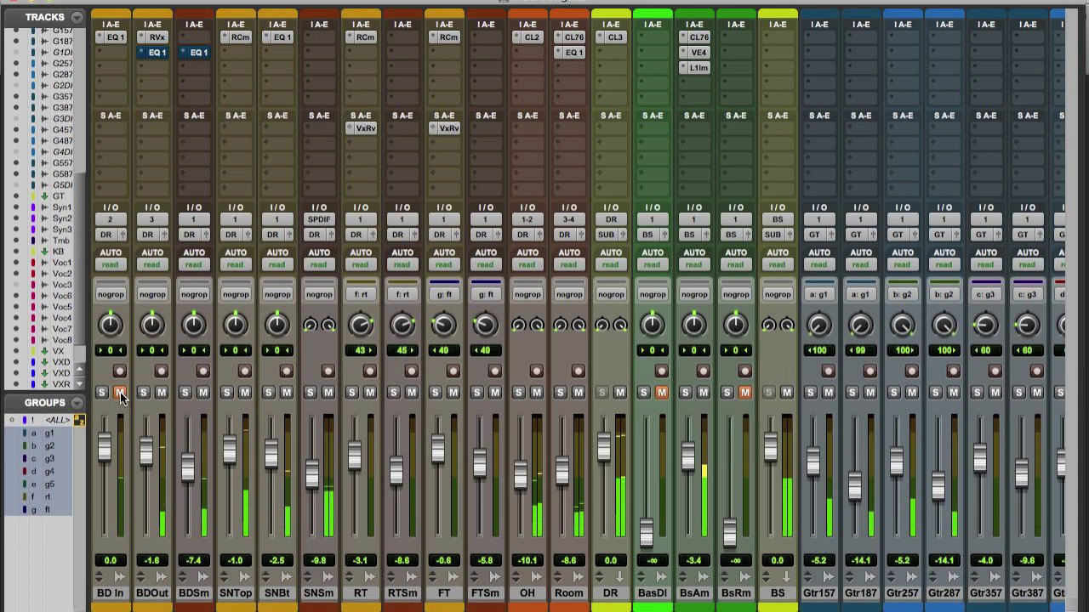
click(120, 392)
click(161, 393)
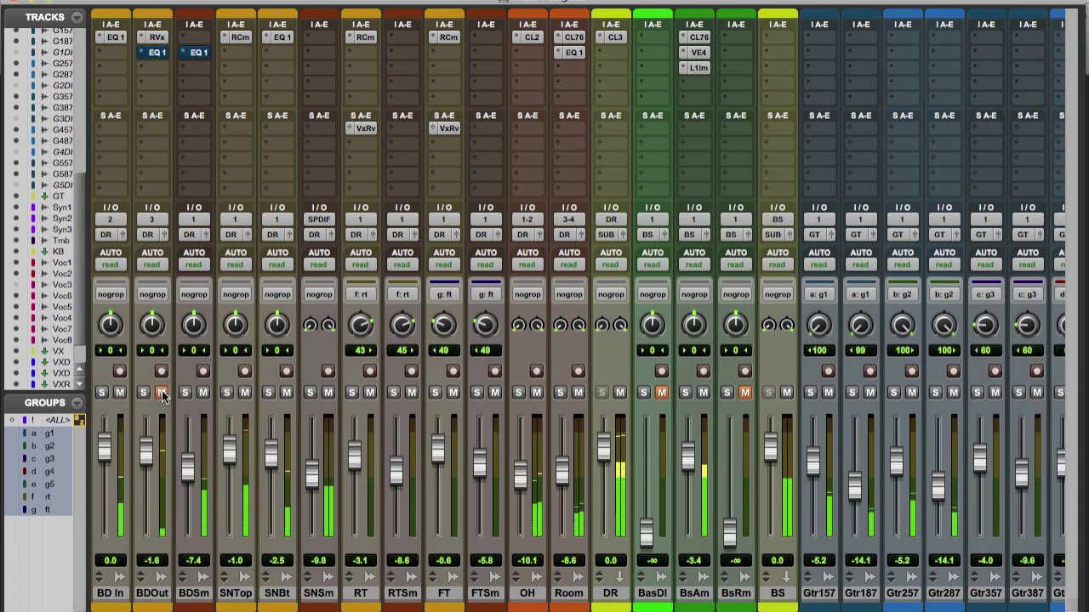
click(161, 393)
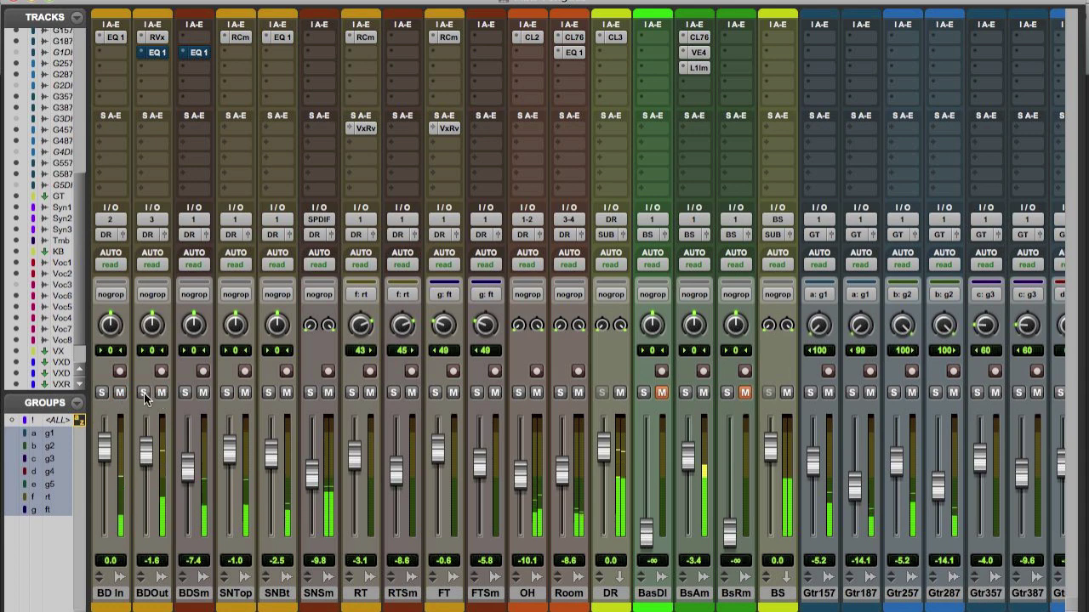
Step: Solo BD Out, set its 1-band EQ to a peak cut of -6.8 dB at 256.1 Hz, and unsolo it
click(143, 392)
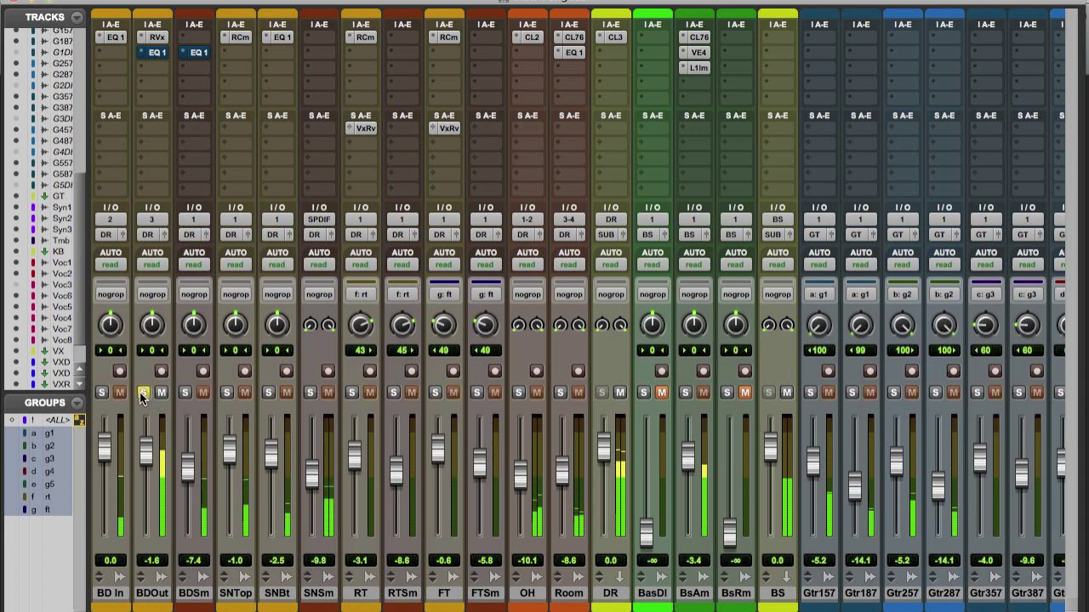
click(156, 53)
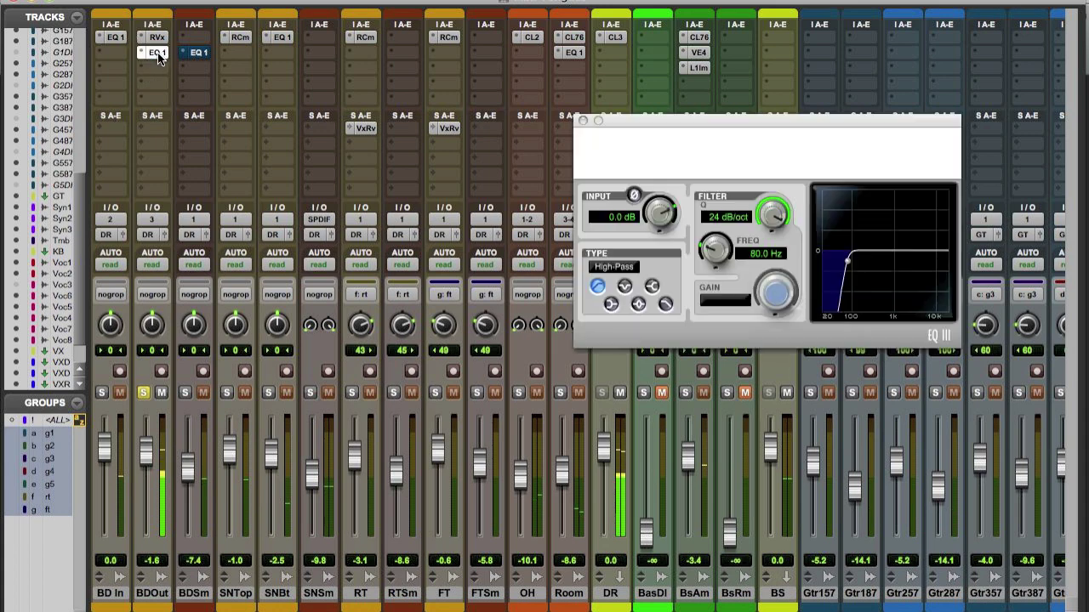
click(610, 303)
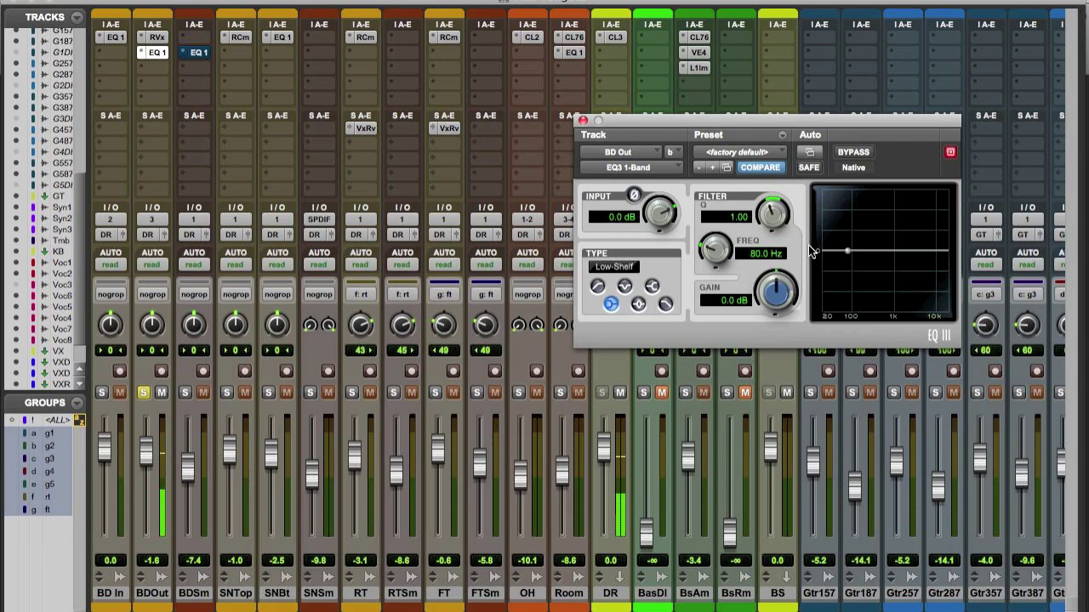
drag(850, 247, 893, 231)
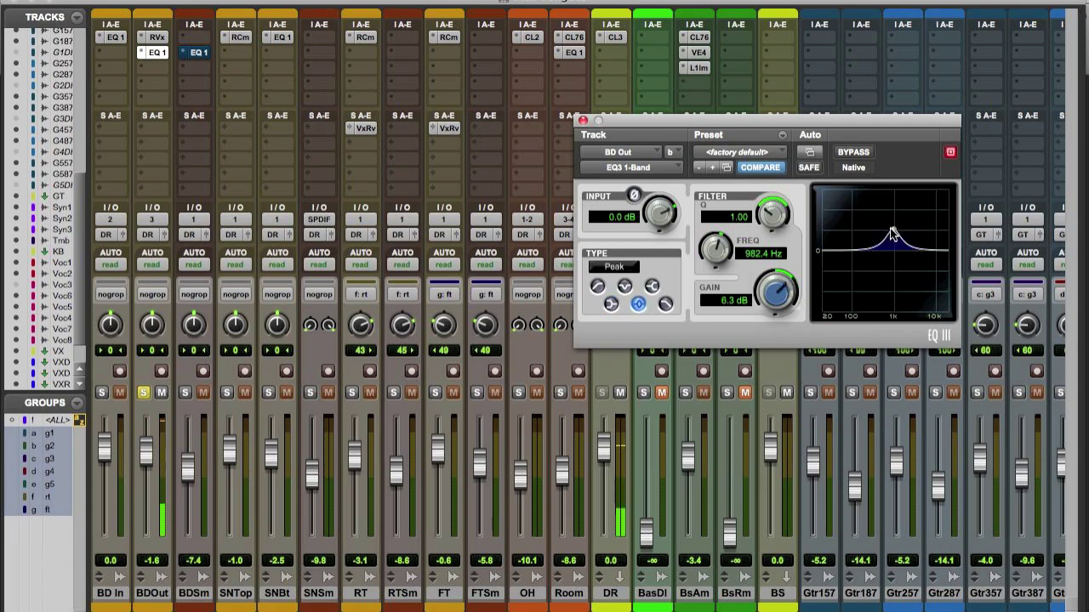
drag(896, 236, 869, 225)
drag(774, 296, 763, 372)
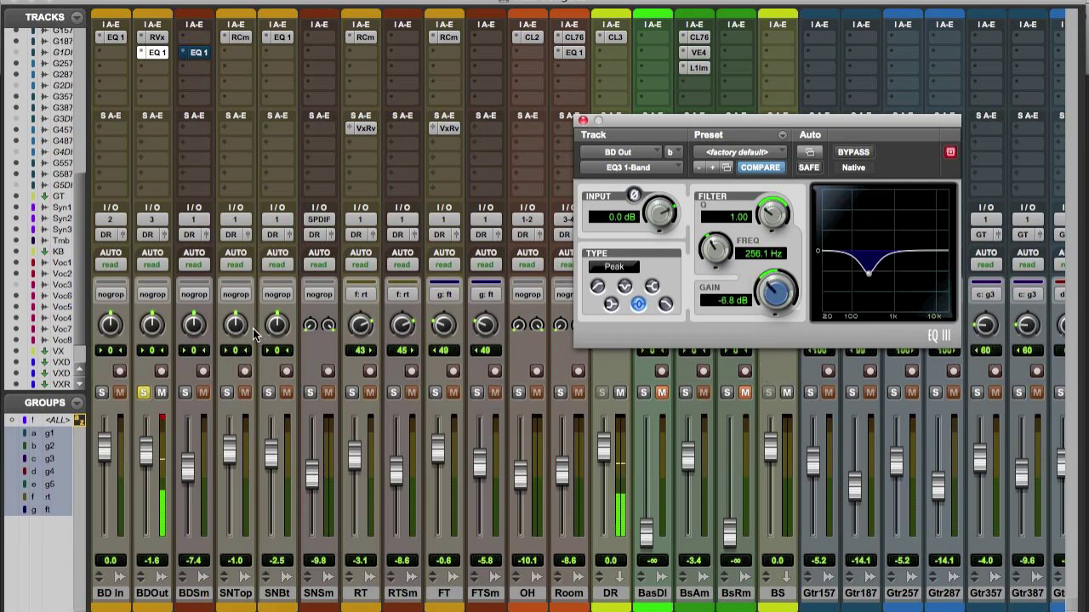
click(143, 393)
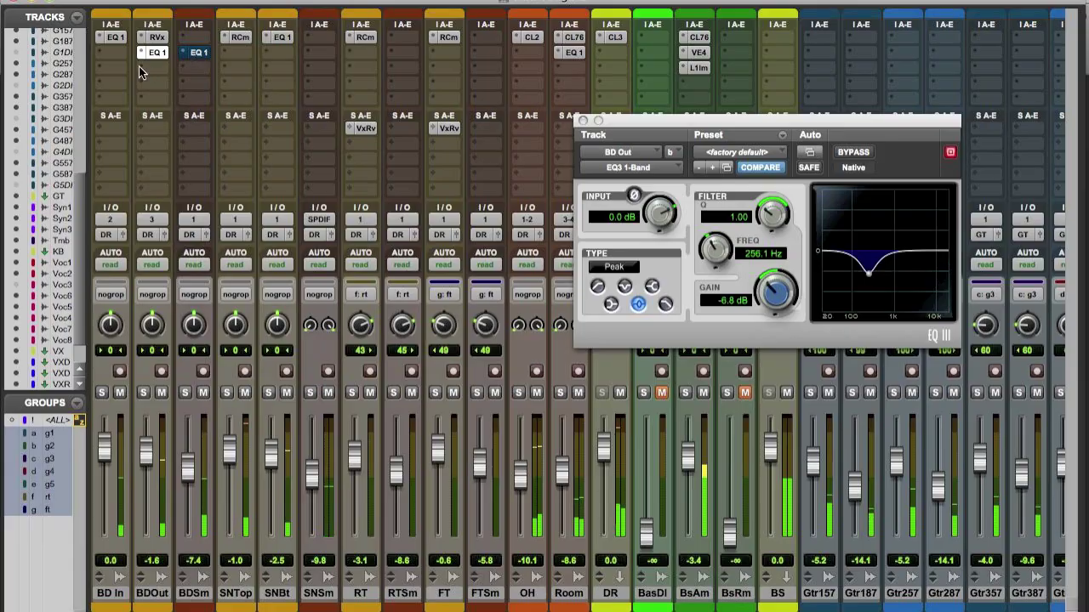
Step: In the edit view, play the song from the start and add a Vx Rev send to the SN Sample track
key(super+equal)
key(Return)
click(581, 120)
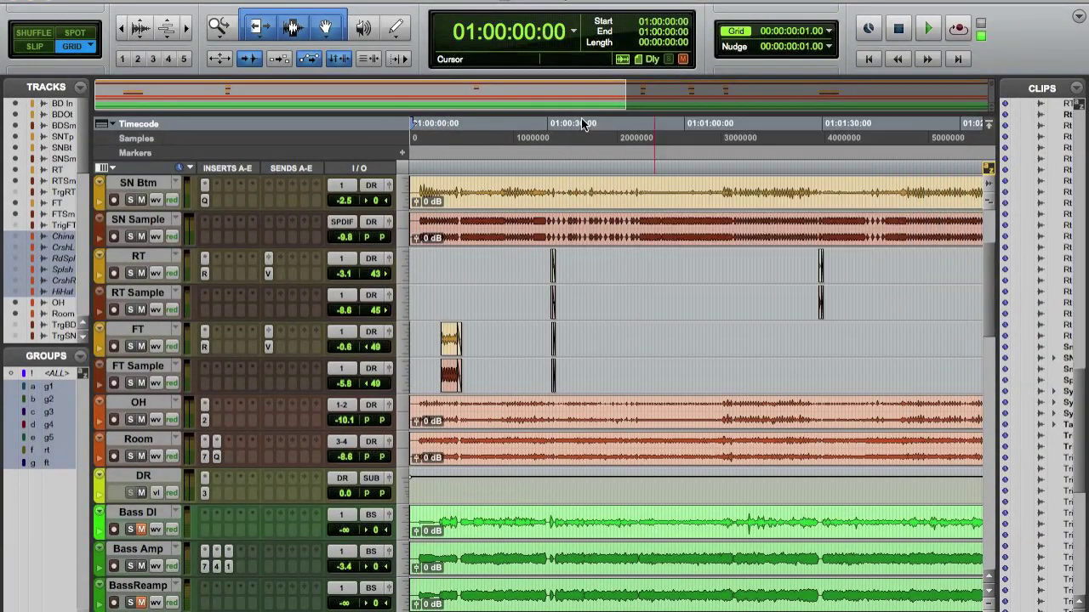
key(space)
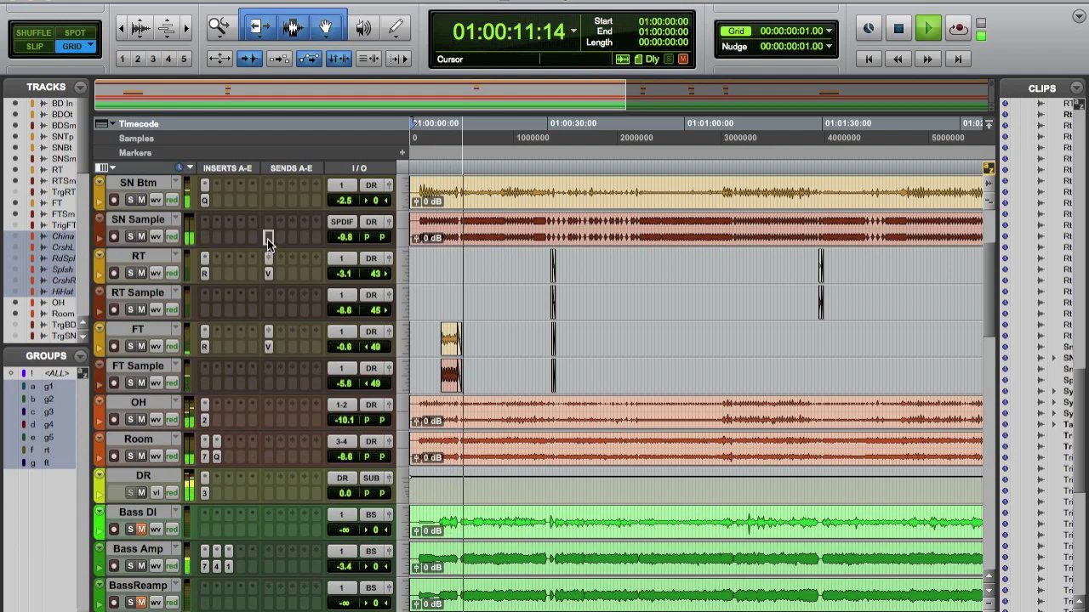
drag(268, 234, 268, 234)
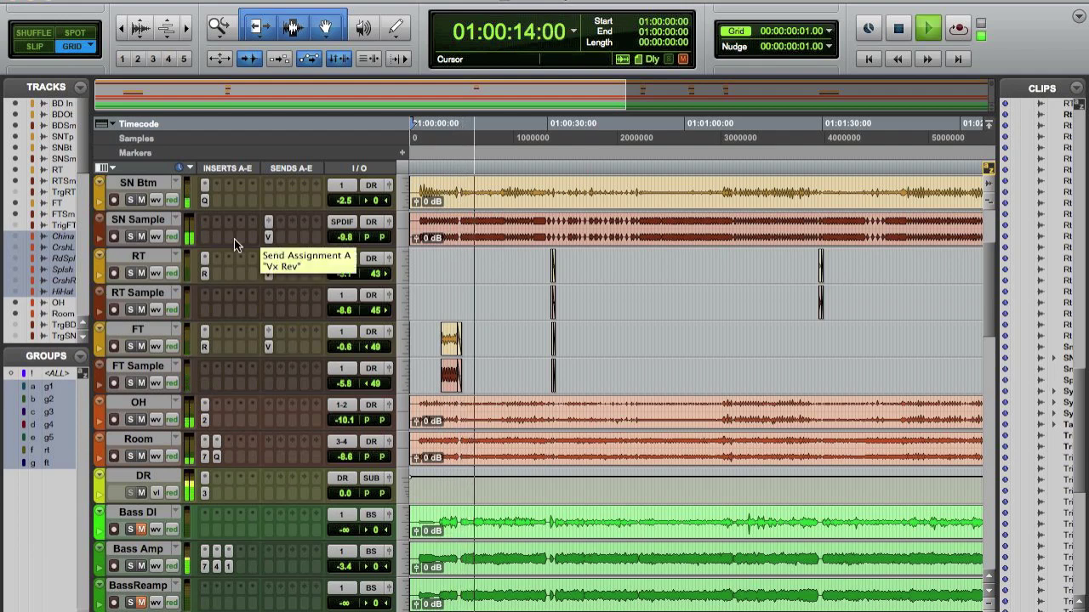
Step: In the mixer, mute and unmute the snare sample to compare, and raise its fader to -8.6 dB
click(129, 238)
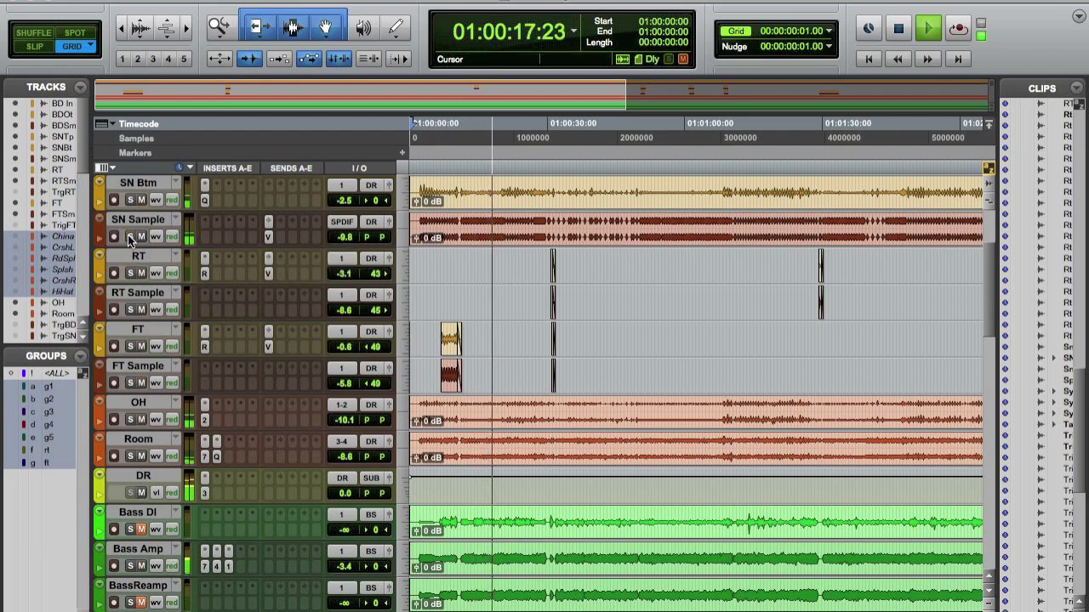
key(super+equal)
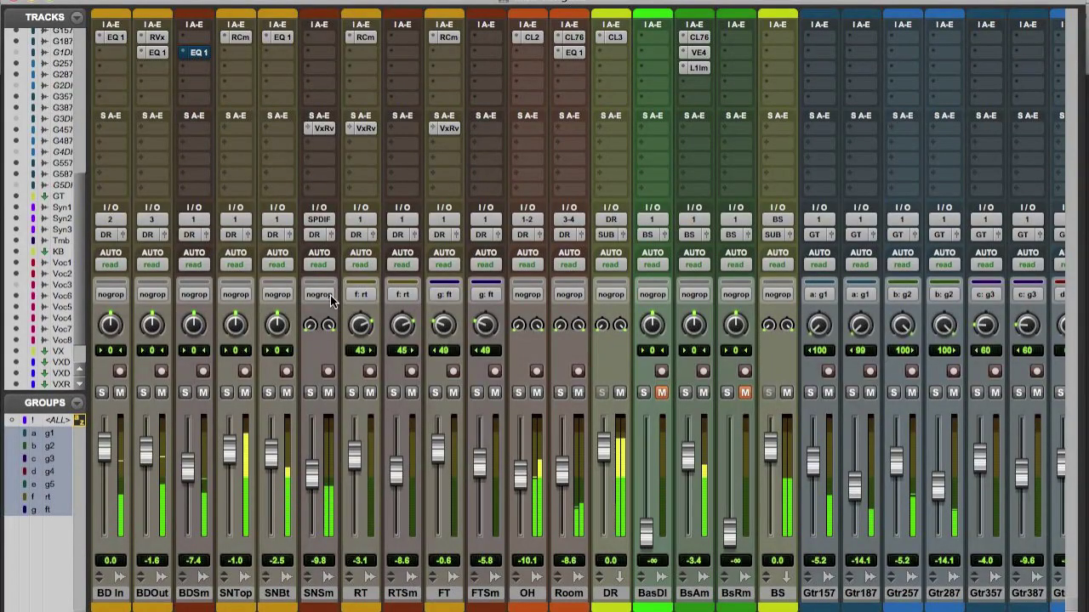
click(327, 392)
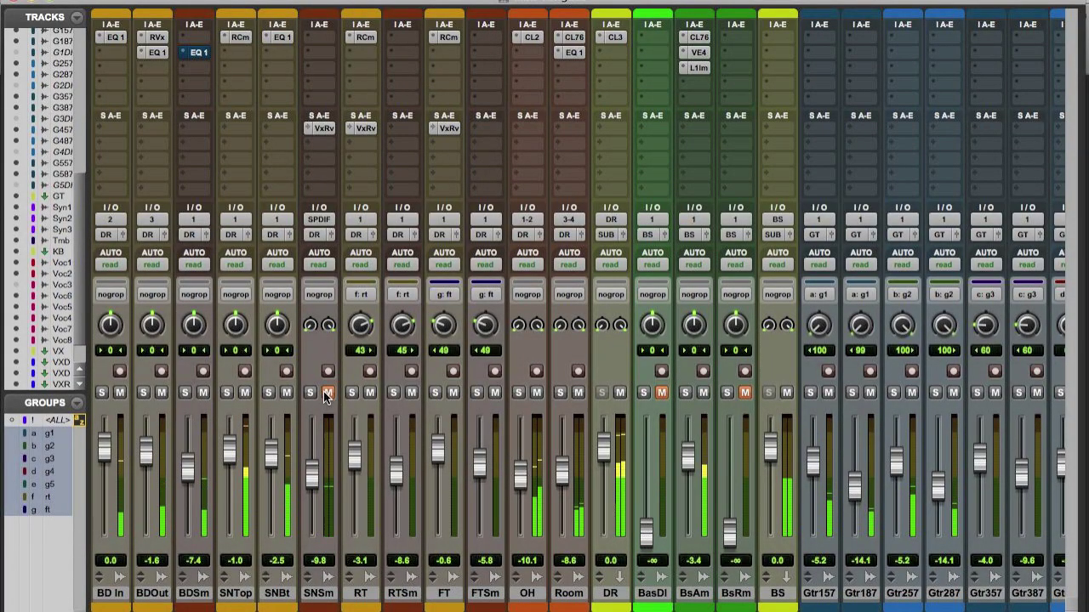
click(328, 392)
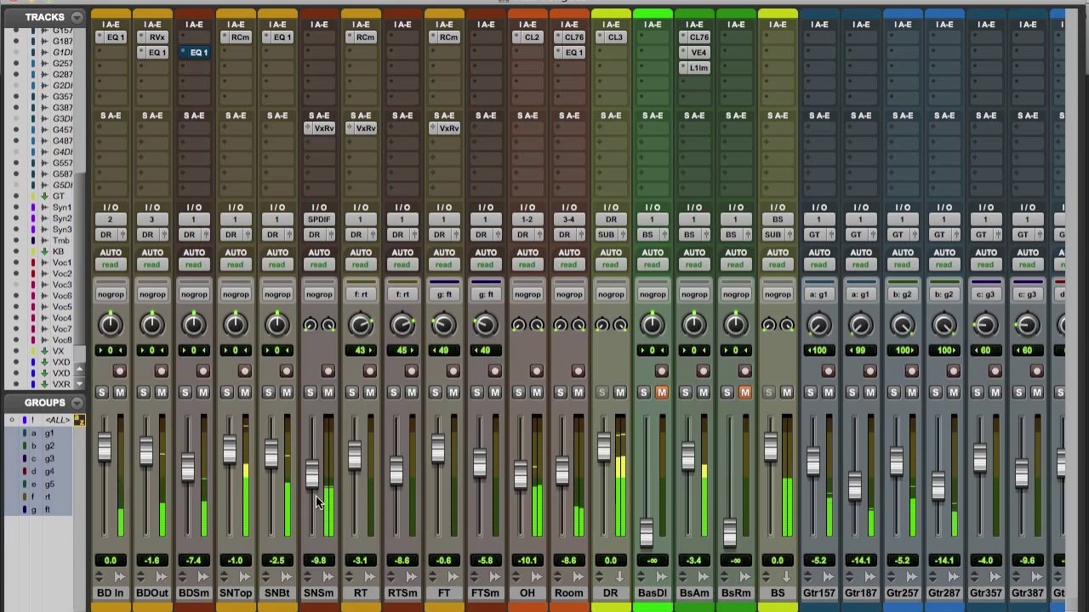
drag(312, 484, 310, 479)
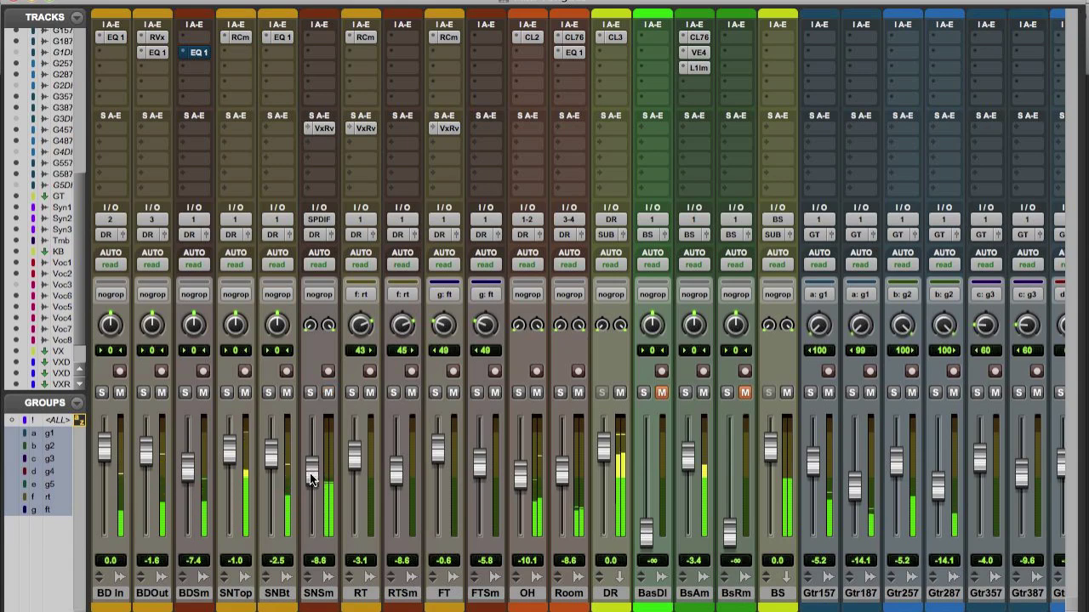
Step: Check the guitar clips in the edit view, and in the mixer raise Gtr157 to -2.2 dB and Gtr257 to -1.9 dB
key(super+equal)
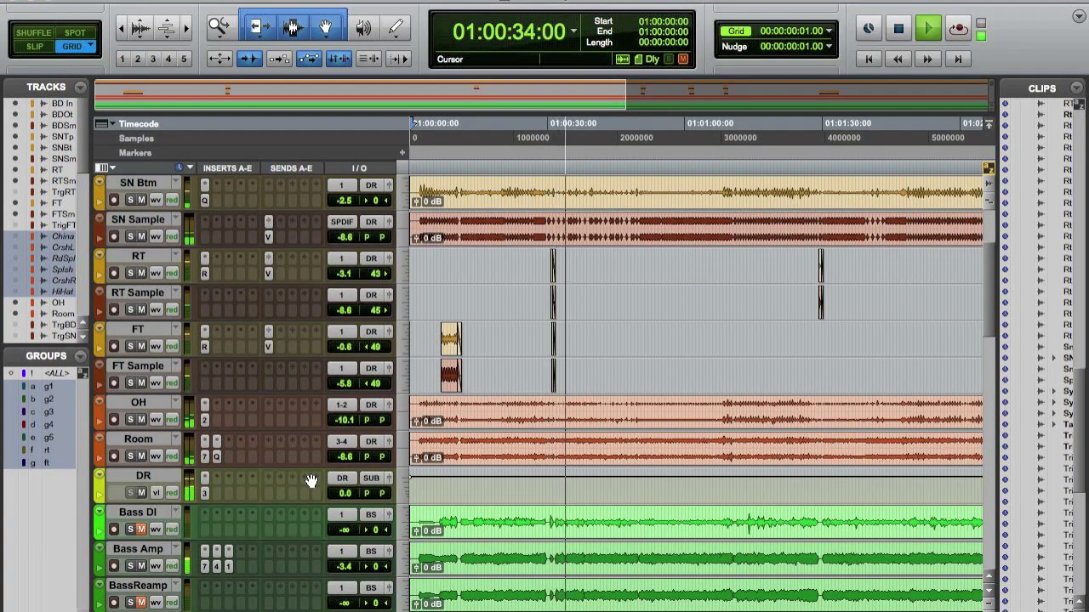
scroll(655, 348, down, 3)
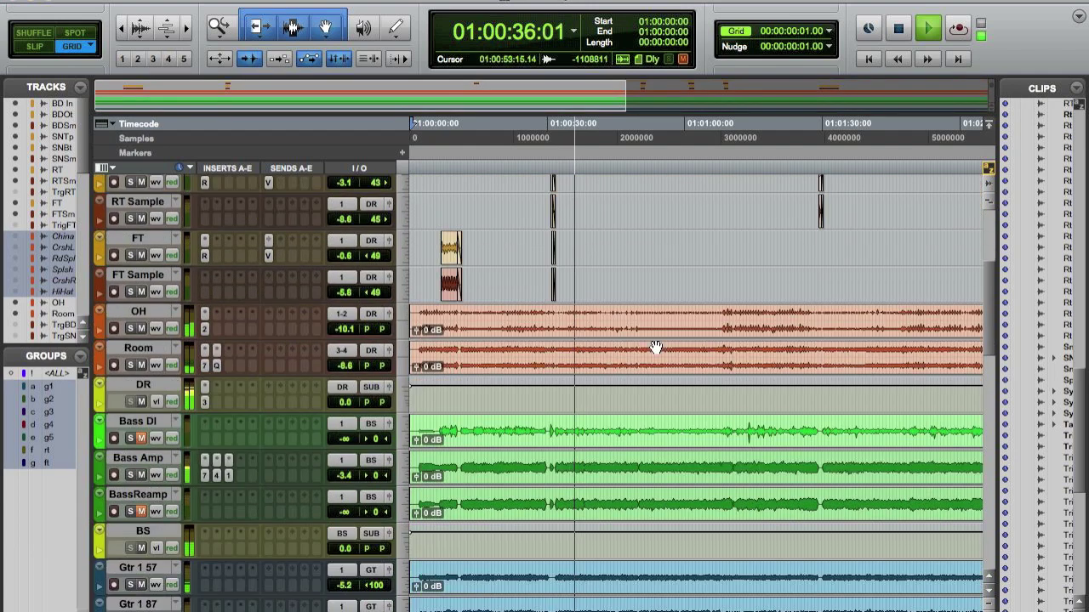
scroll(655, 348, down, 10)
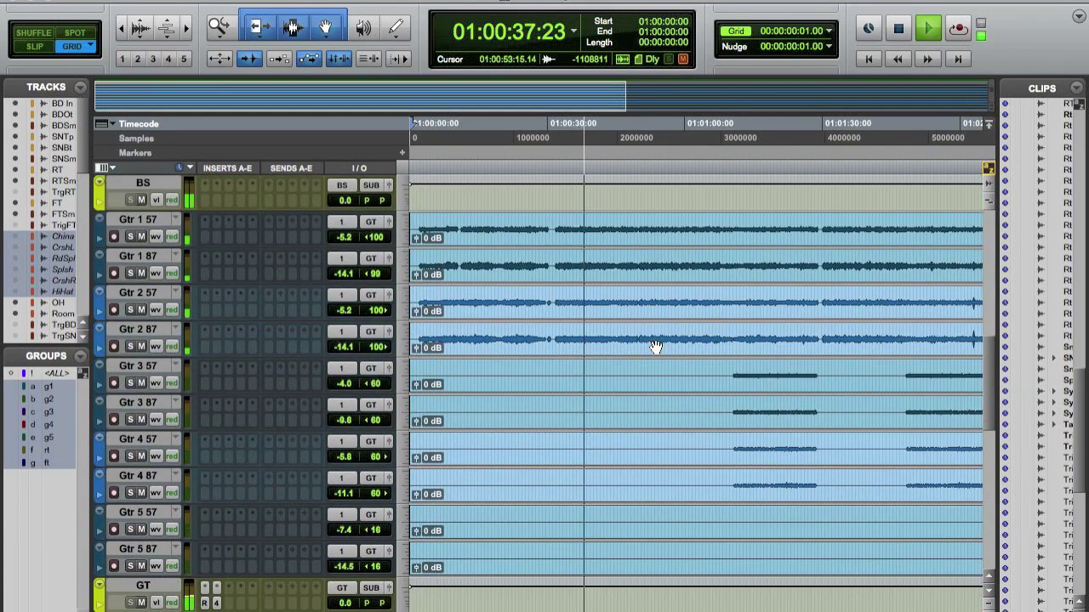
scroll(655, 346, up, 2)
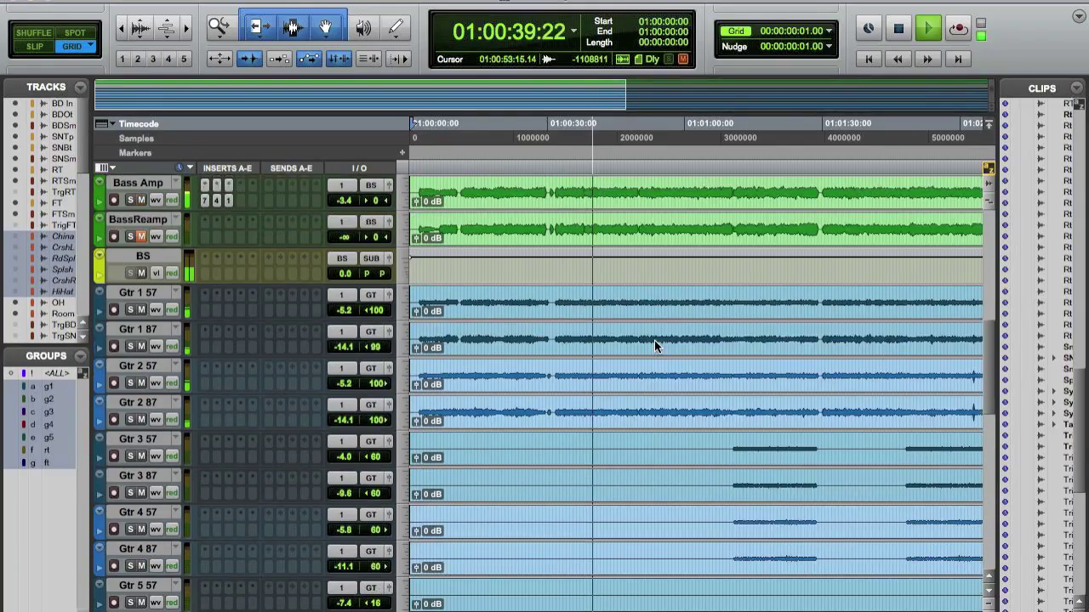
key(super+equal)
scroll(628, 361, right, 5)
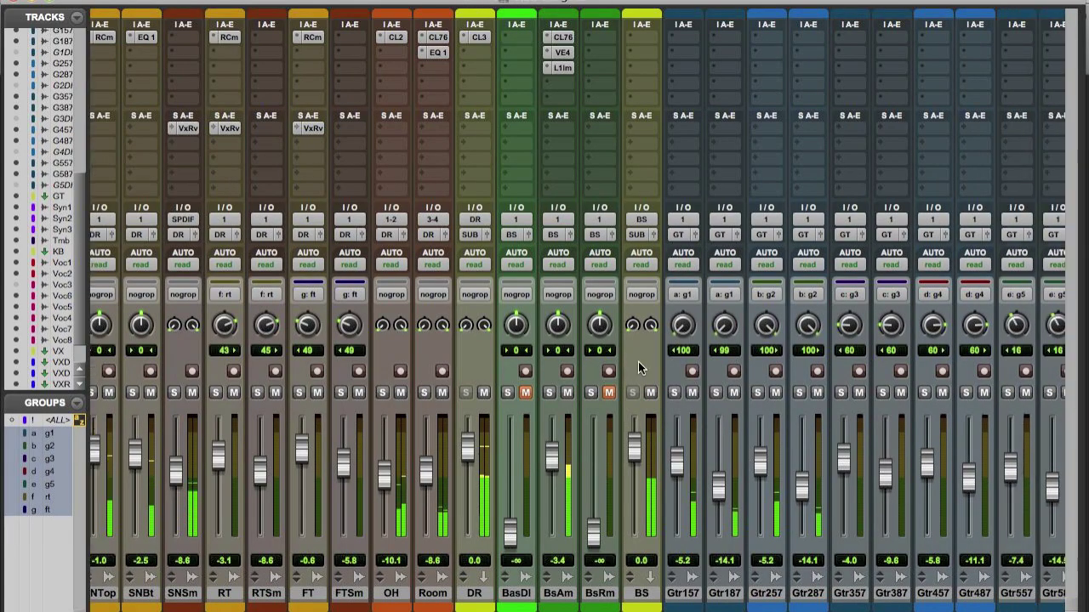
scroll(638, 361, right, 2)
drag(623, 461, 624, 456)
drag(705, 464, 705, 457)
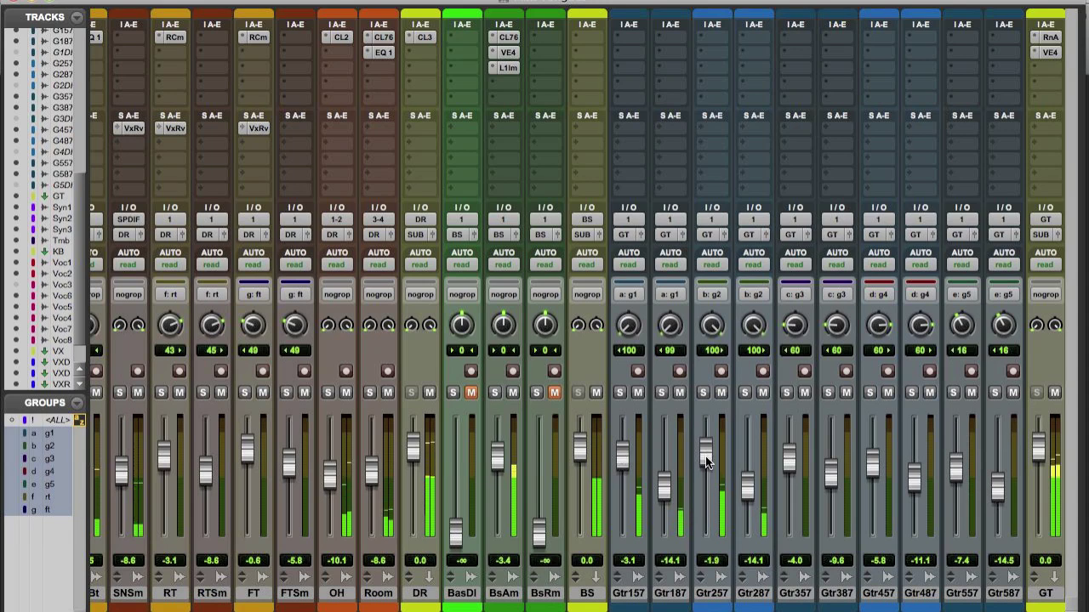
drag(620, 455, 620, 452)
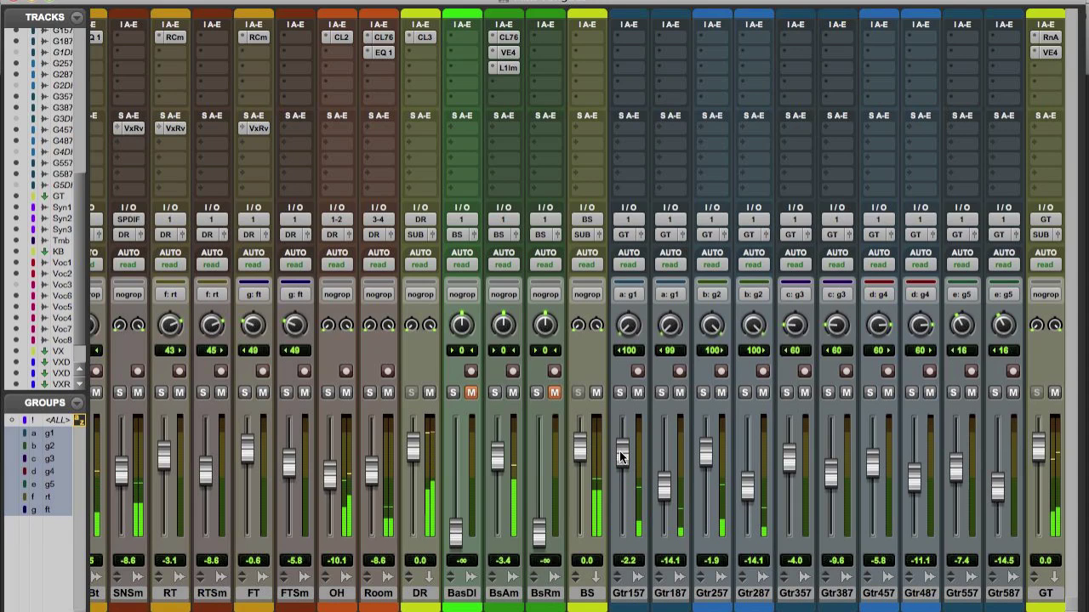
Step: Solo the guitar 1 and guitar 2 pairs to hear their balance, and clear the solos
scroll(648, 507, right, 2)
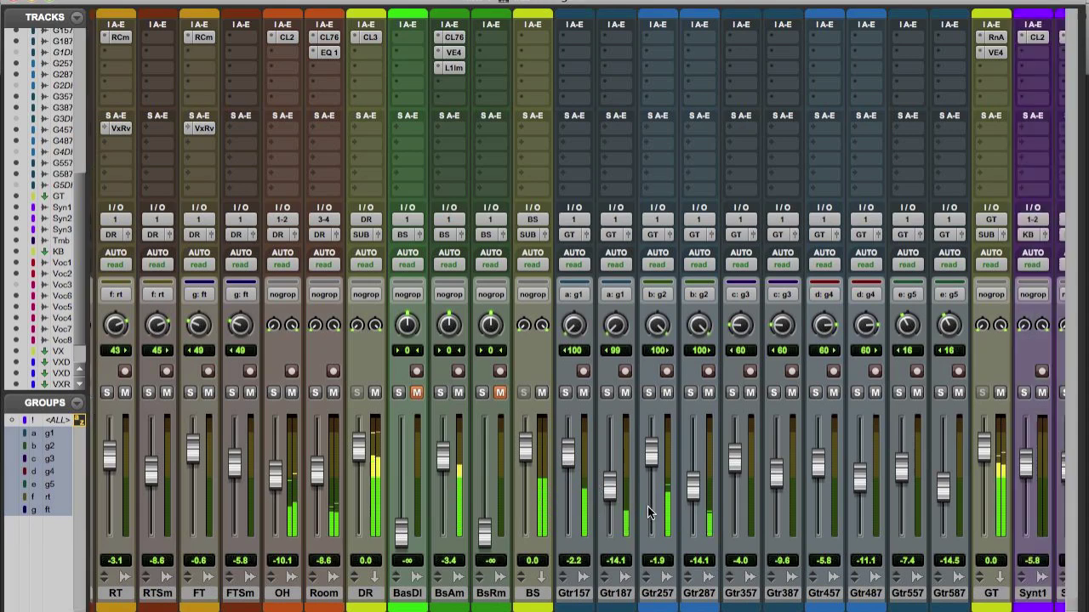
click(566, 392)
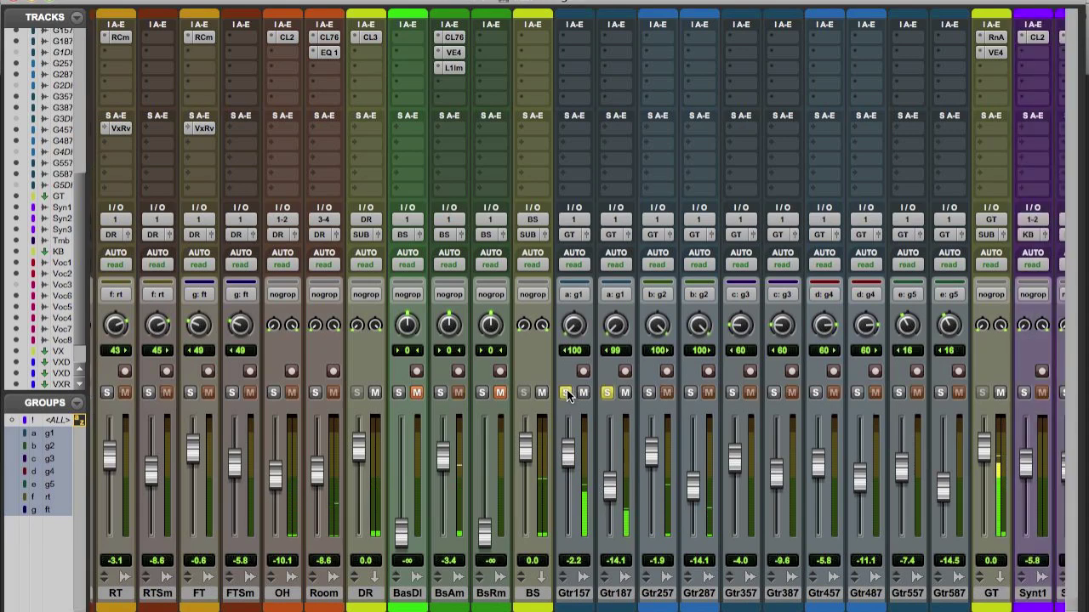
click(649, 393)
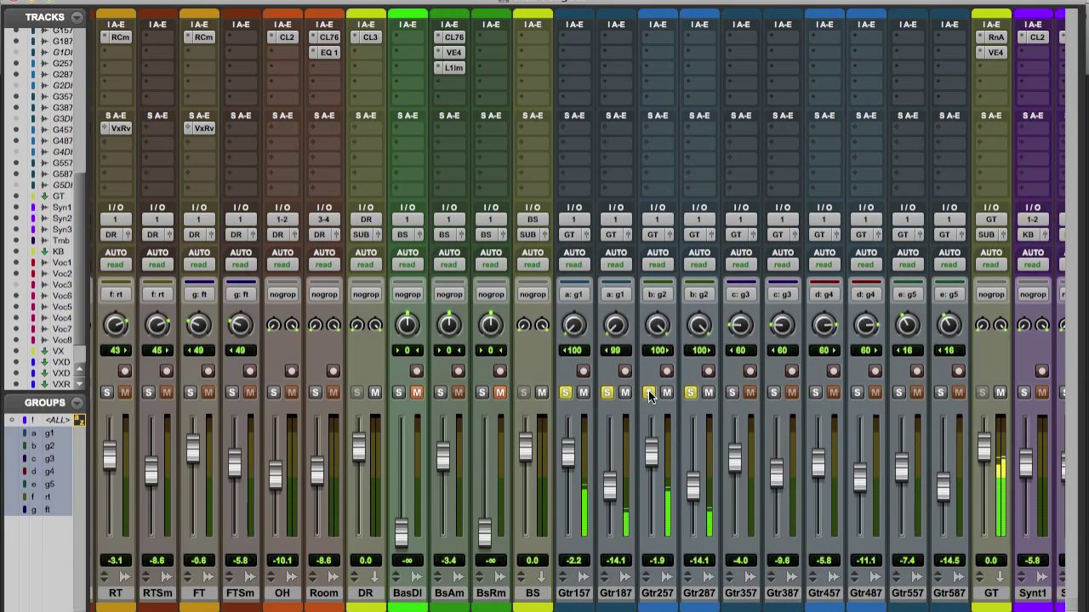
alt+click(649, 393)
Step: Raise the Gtr357 fader to -2.2 dB and the Gtr457 fader to -2.8 dB
scroll(646, 403, right, 2)
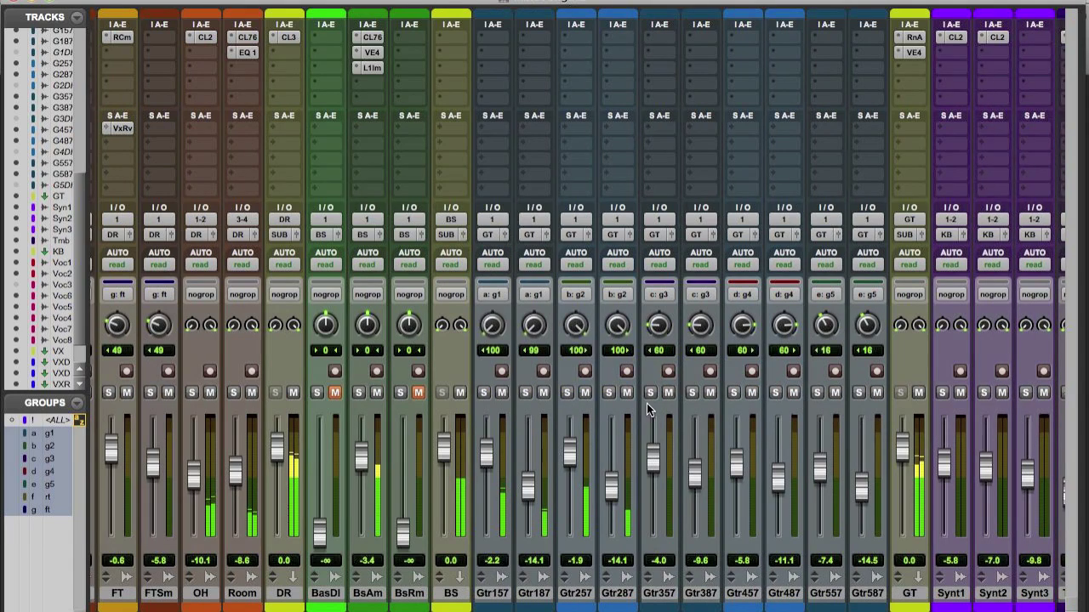
scroll(647, 403, right, 2)
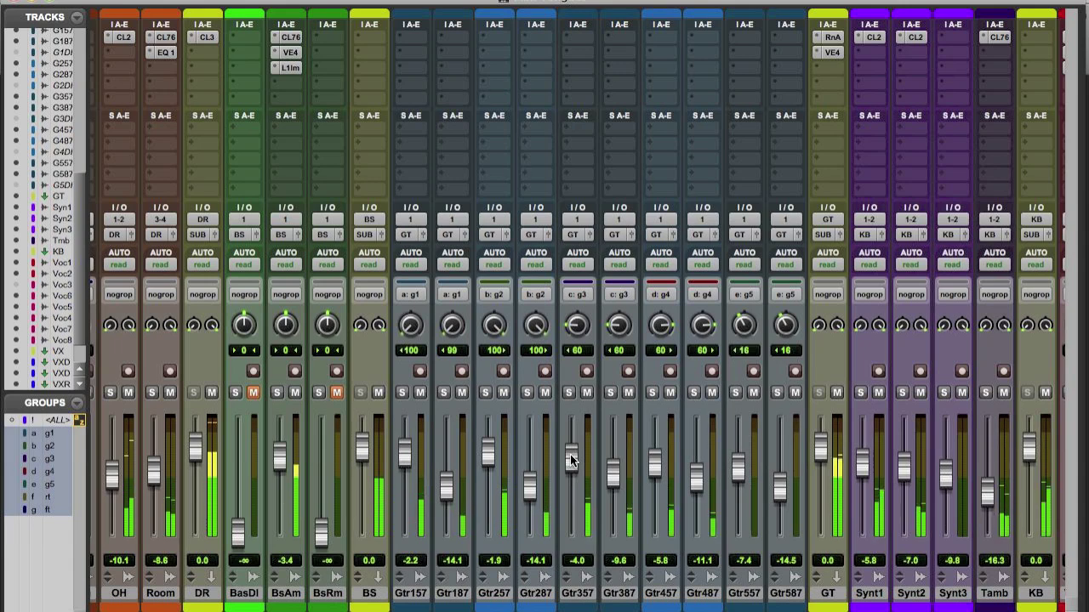
drag(572, 455, 572, 453)
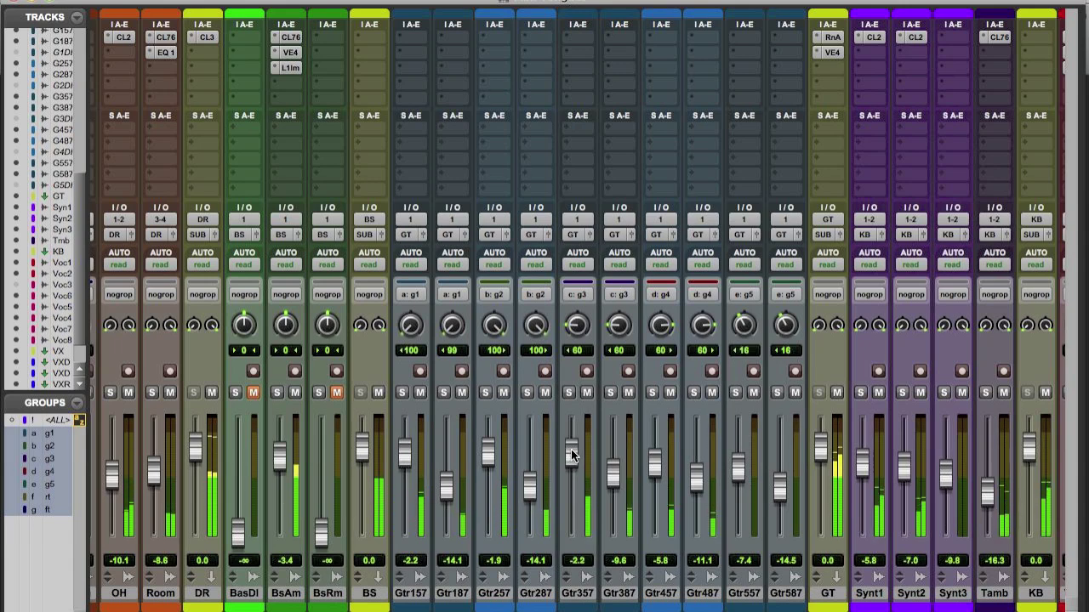
drag(655, 473, 653, 467)
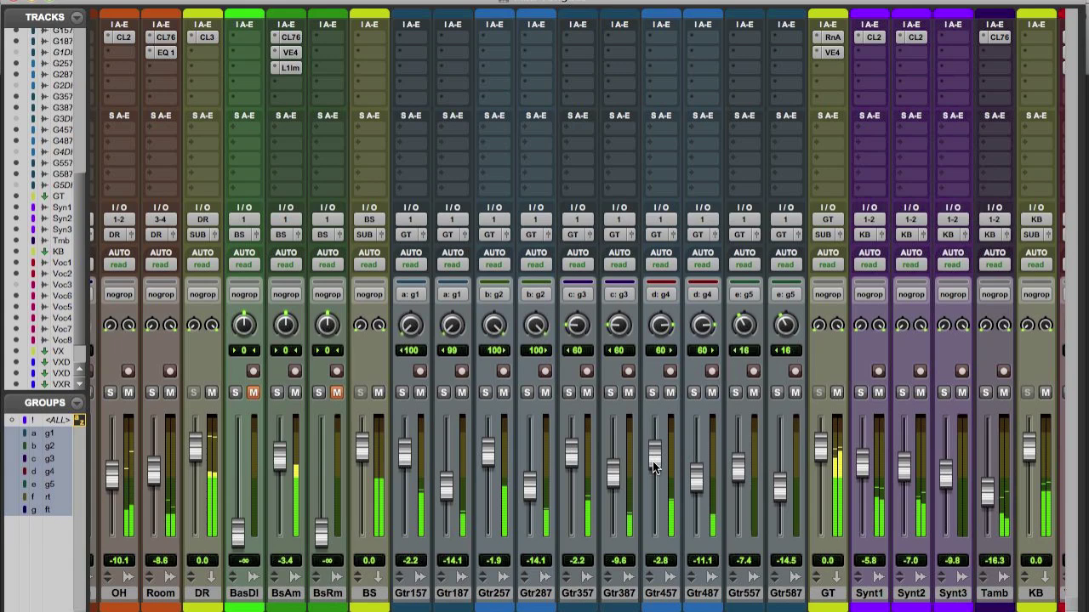
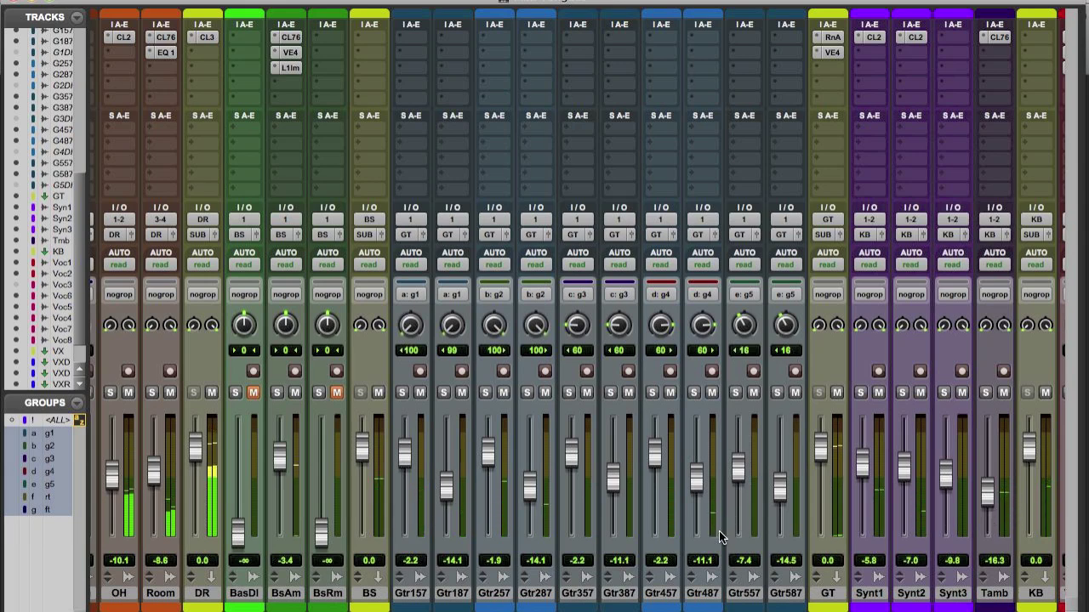
Step: Solo the Bass Amp track in the edit view, toggle two of its inserts to compare, and clear the solo
scroll(719, 535, right, 6)
scroll(719, 534, right, 6)
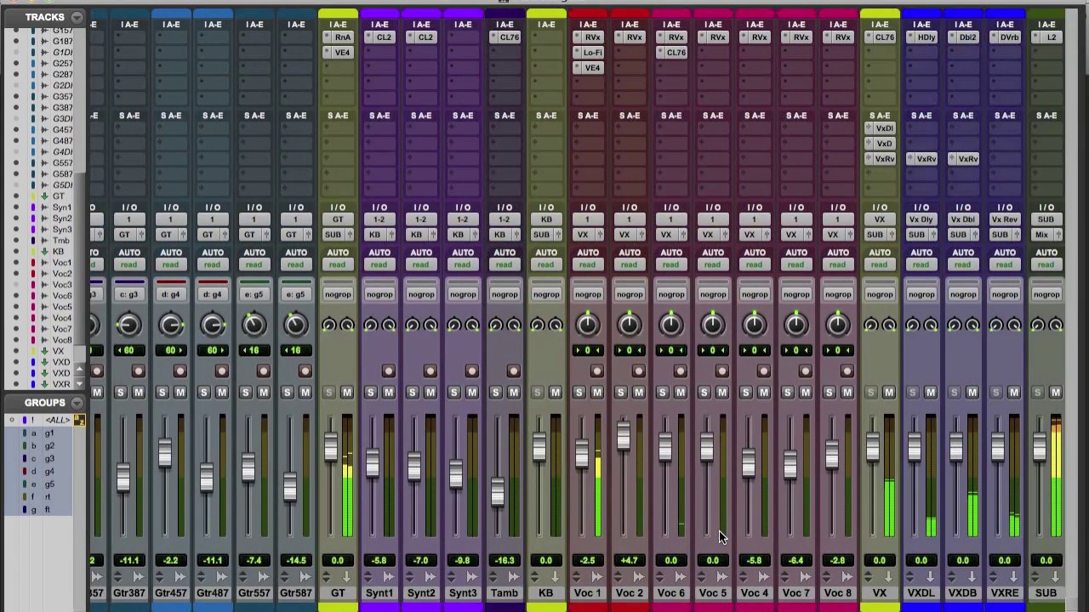
key(super+equal)
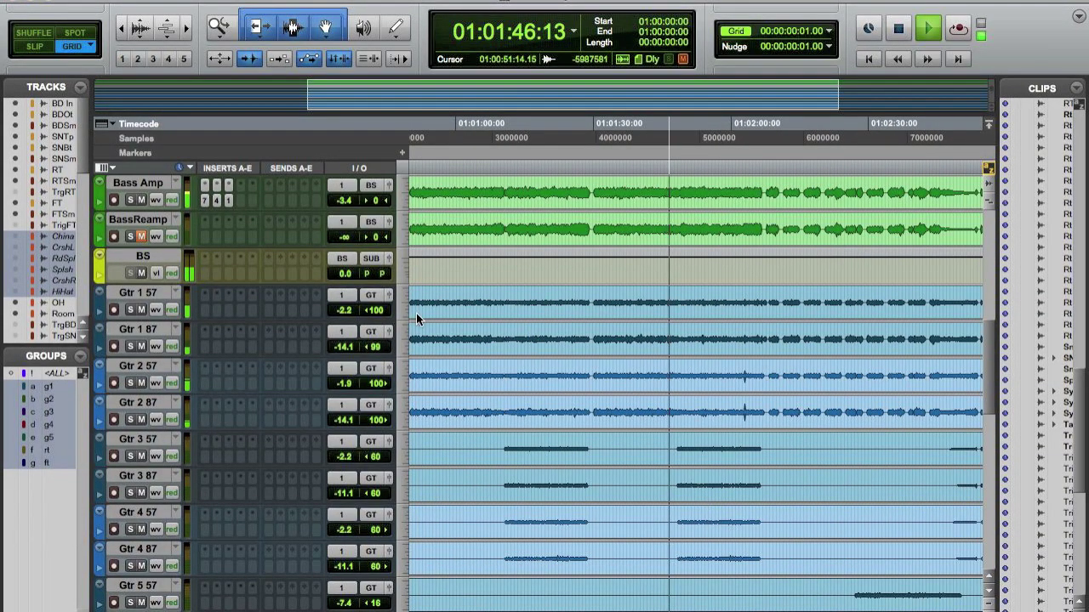
click(131, 200)
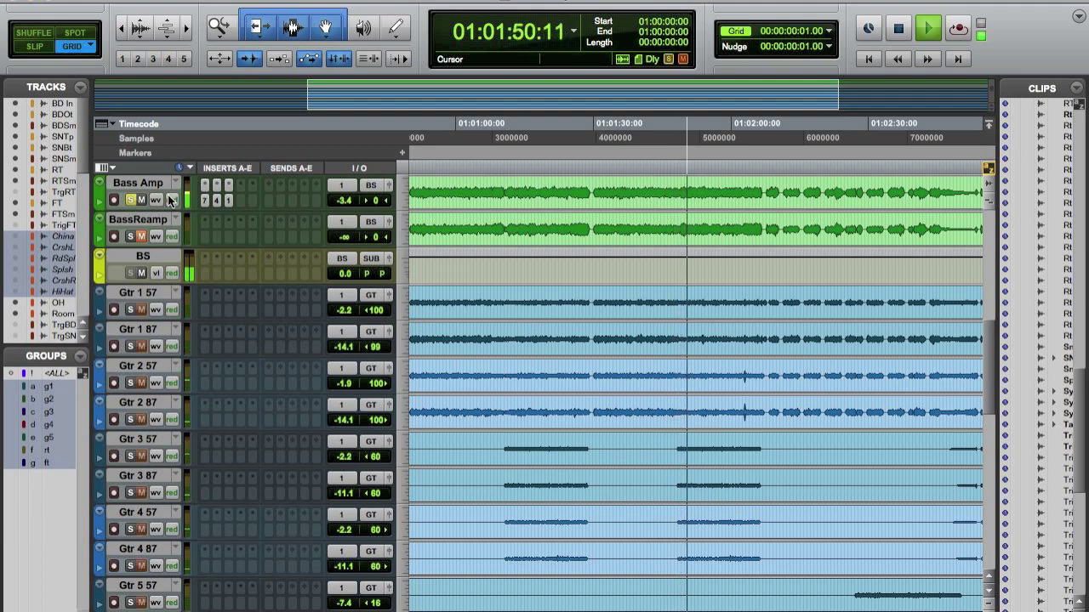
super+click(228, 199)
super+click(215, 199)
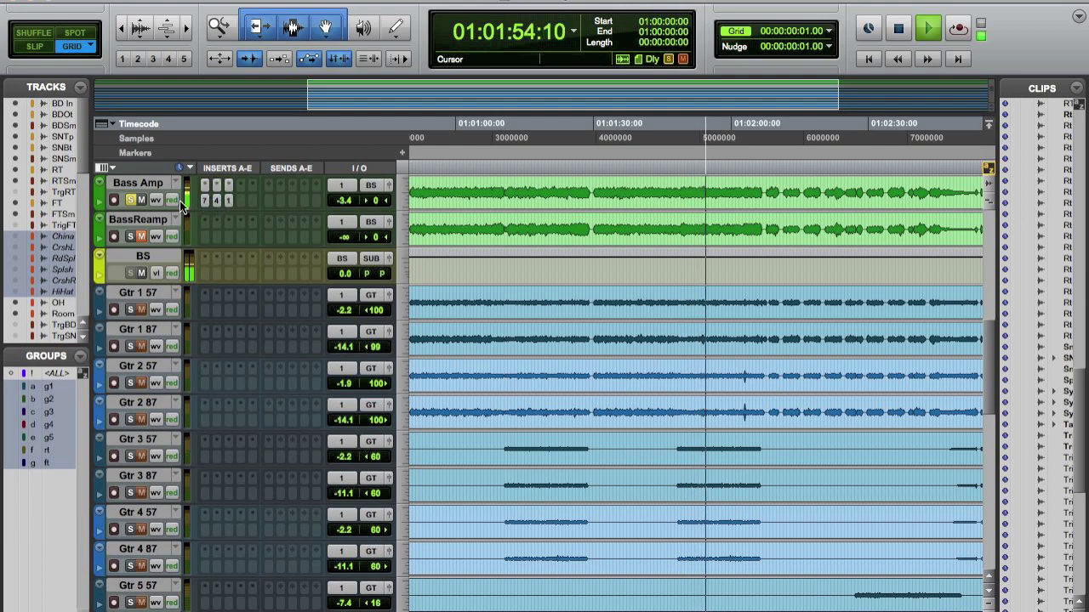
key(super+equal)
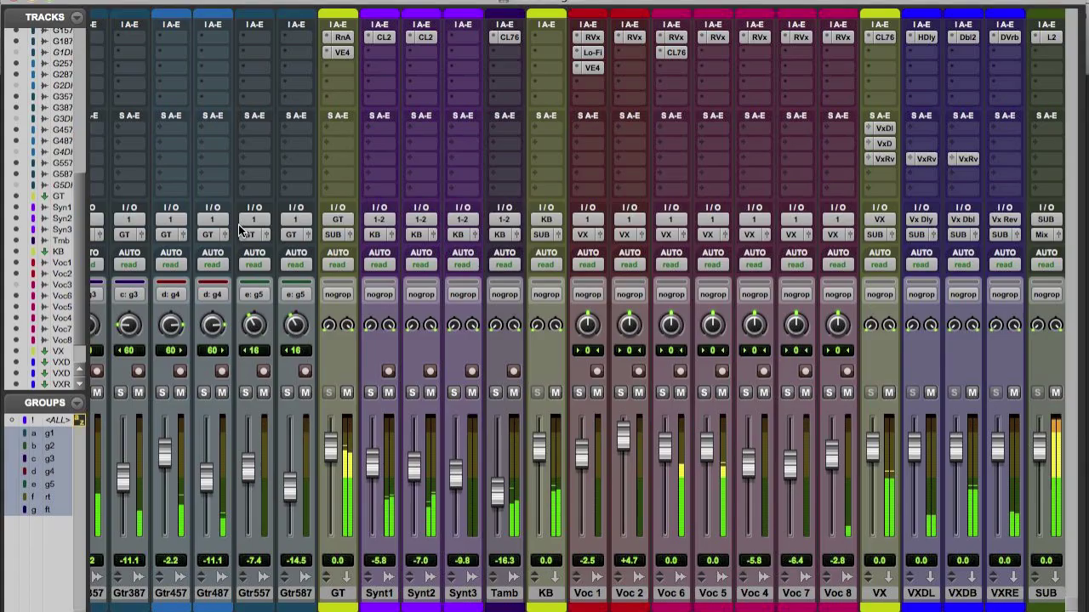
Step: Play the song from 01:02:11:00 in the edit view to hear the guitar 5 section
scroll(496, 302, right, 2)
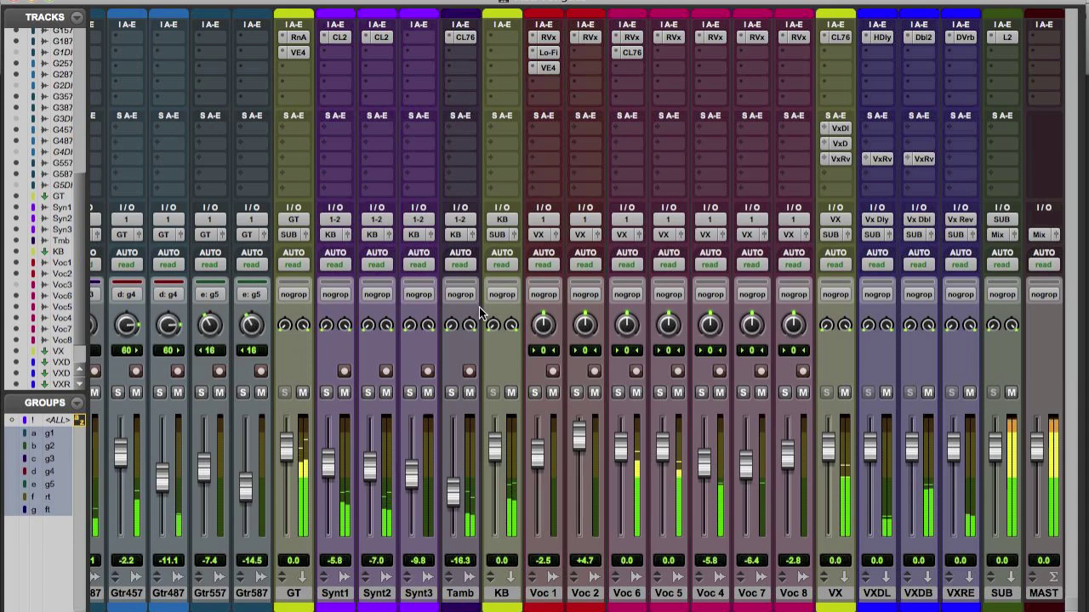
key(super+equal)
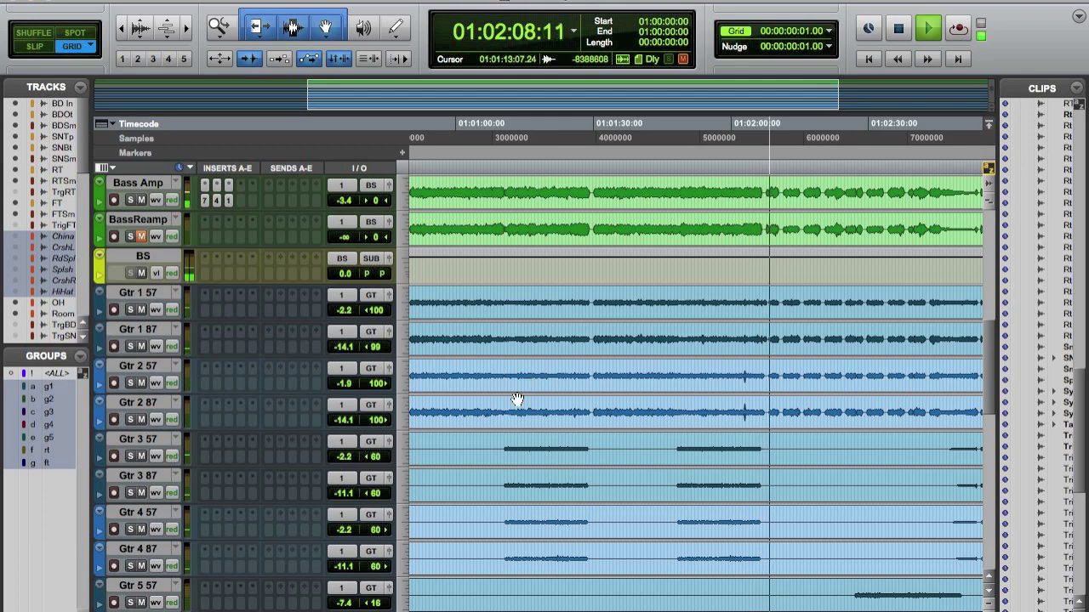
scroll(517, 400, down, 3)
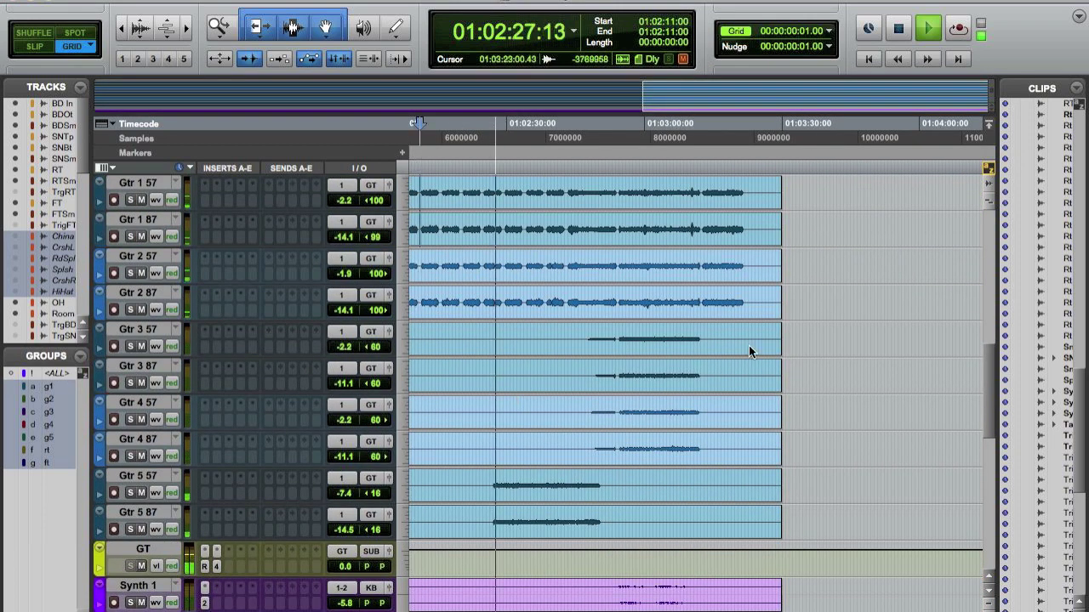
key(super+equal)
Step: In the mixer, raise the BDOut kick fader to +3.5 dB and the BDSm kick sample fader to -3.7 dB
scroll(653, 376, left, 10)
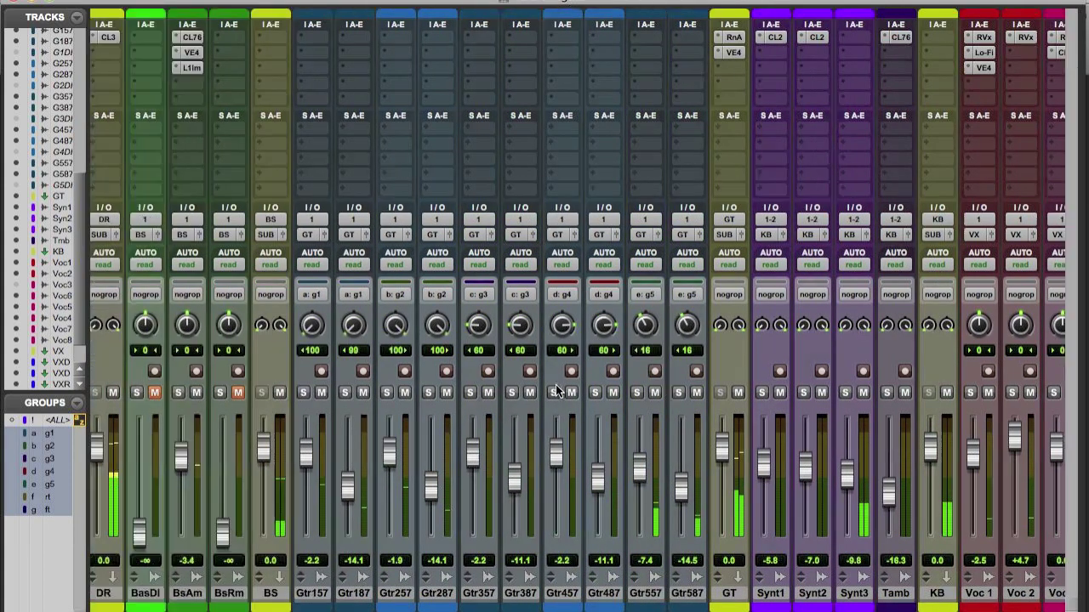
scroll(472, 402, left, 4)
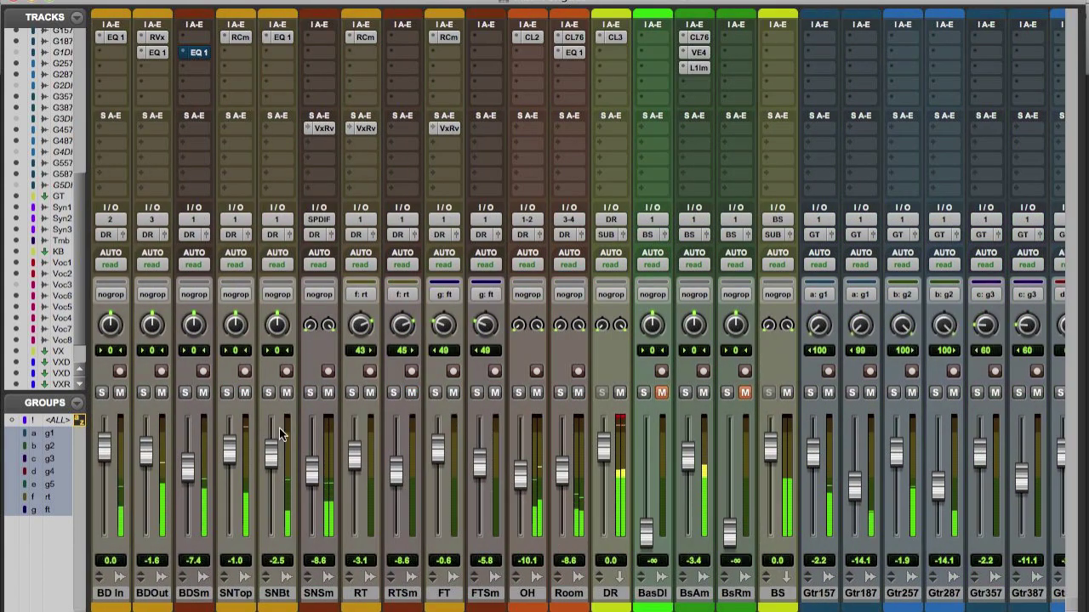
drag(189, 470, 144, 436)
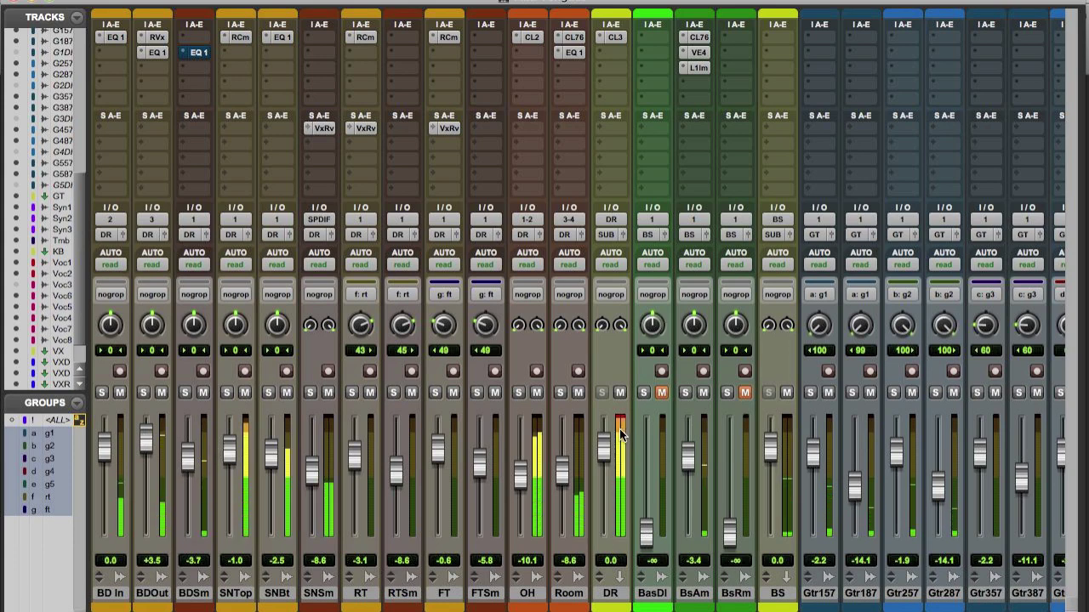
Step: Set the bottom snare fader to -5.5 dB and the snare sample fader to -4.9 dB
drag(310, 469, 267, 454)
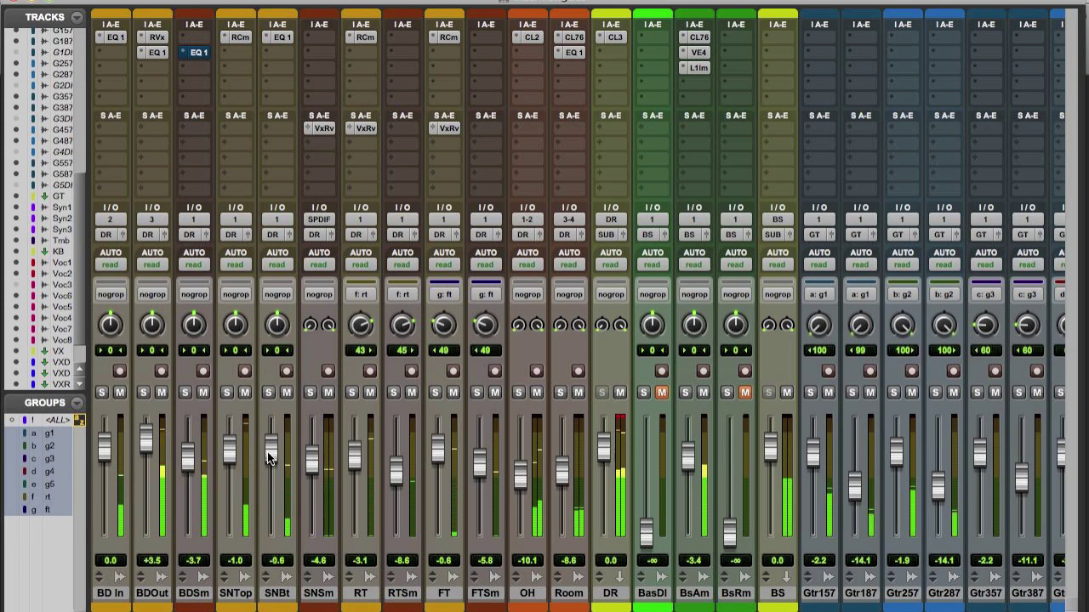
drag(267, 452, 262, 467)
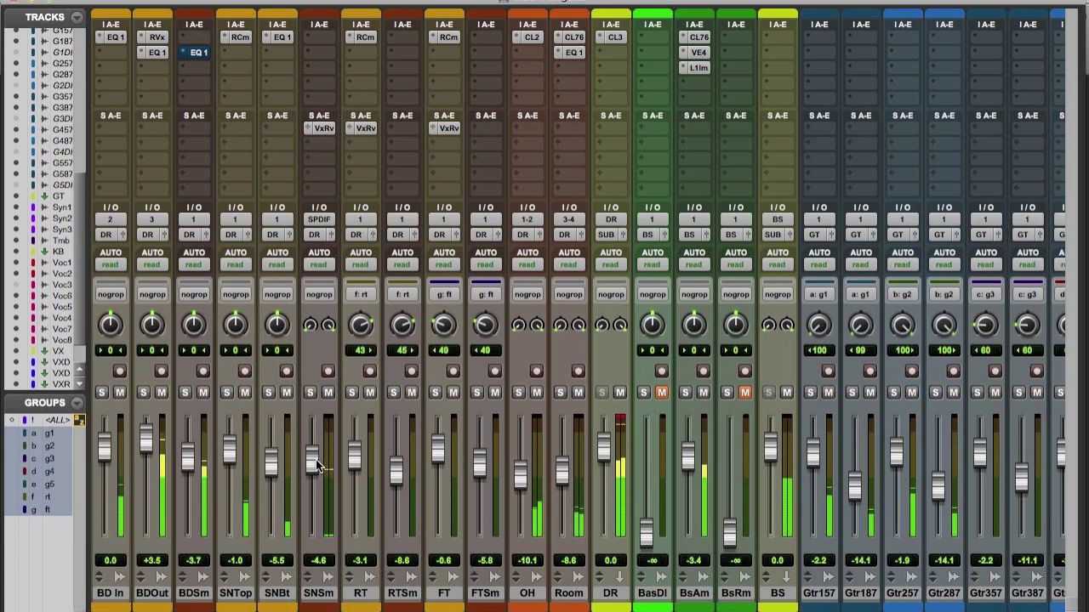
drag(316, 467, 314, 464)
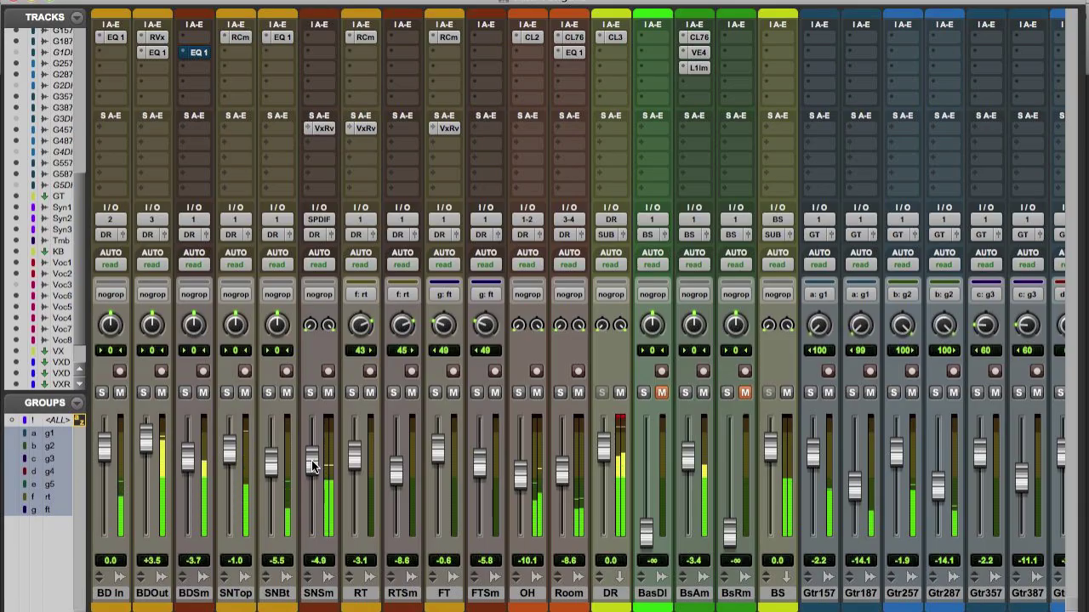
Step: Play from 01:02:49:15 before the floor tom clips, and move the reverb sends from RT and FT to their sample tracks
key(ctrl+equal)
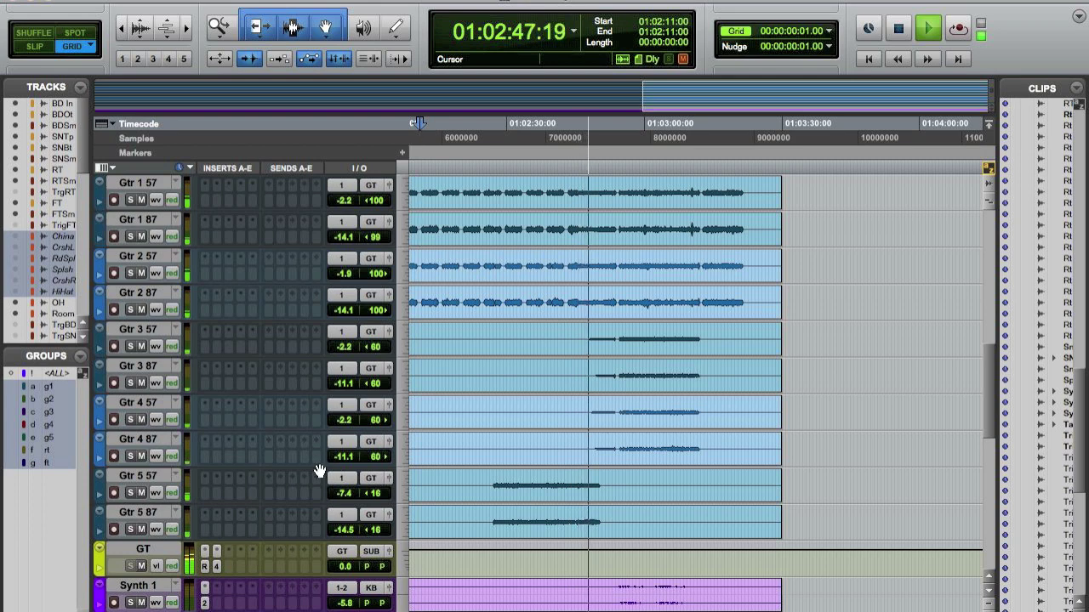
scroll(500, 456, up, 11)
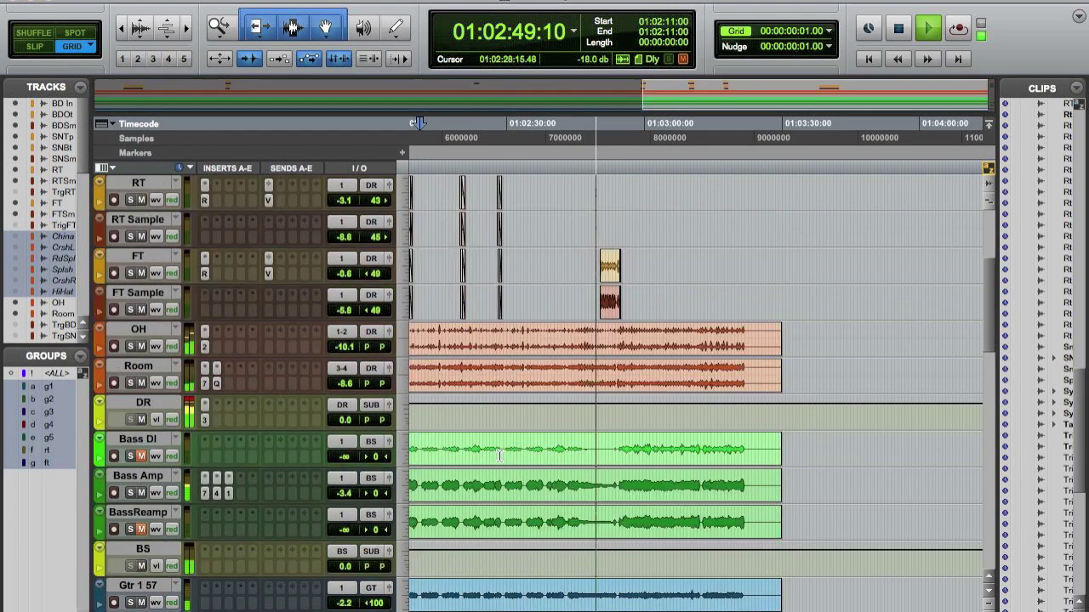
scroll(501, 456, up, 3)
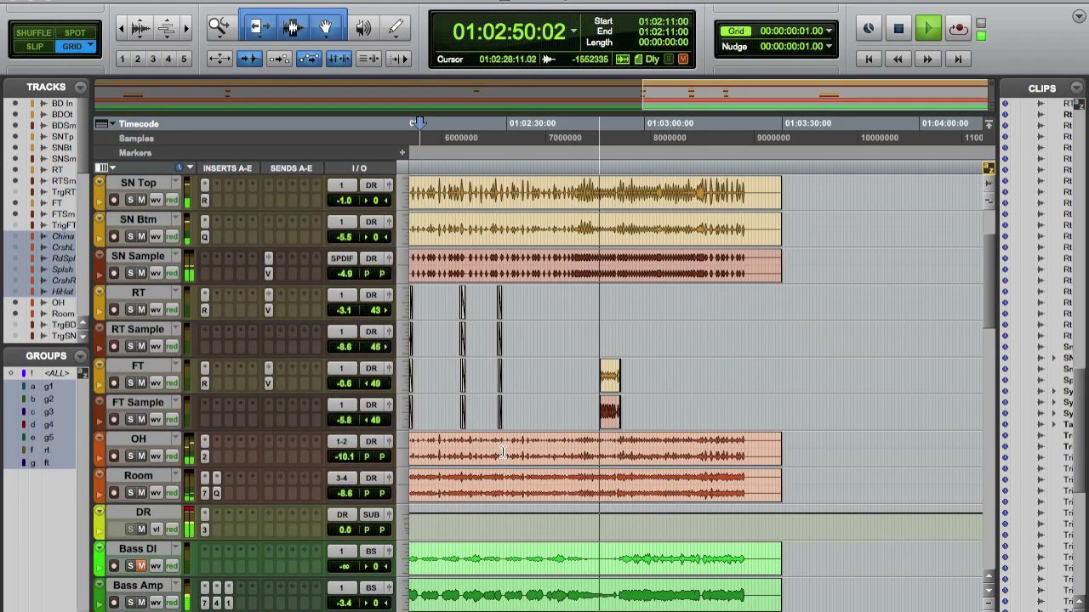
click(598, 373)
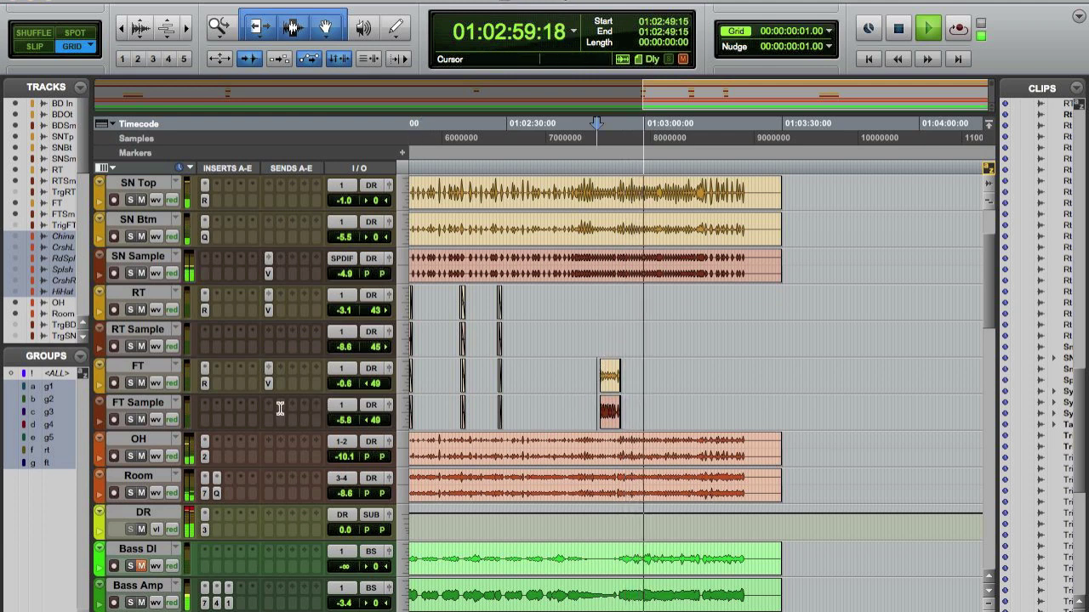
scroll(468, 448, right, 3)
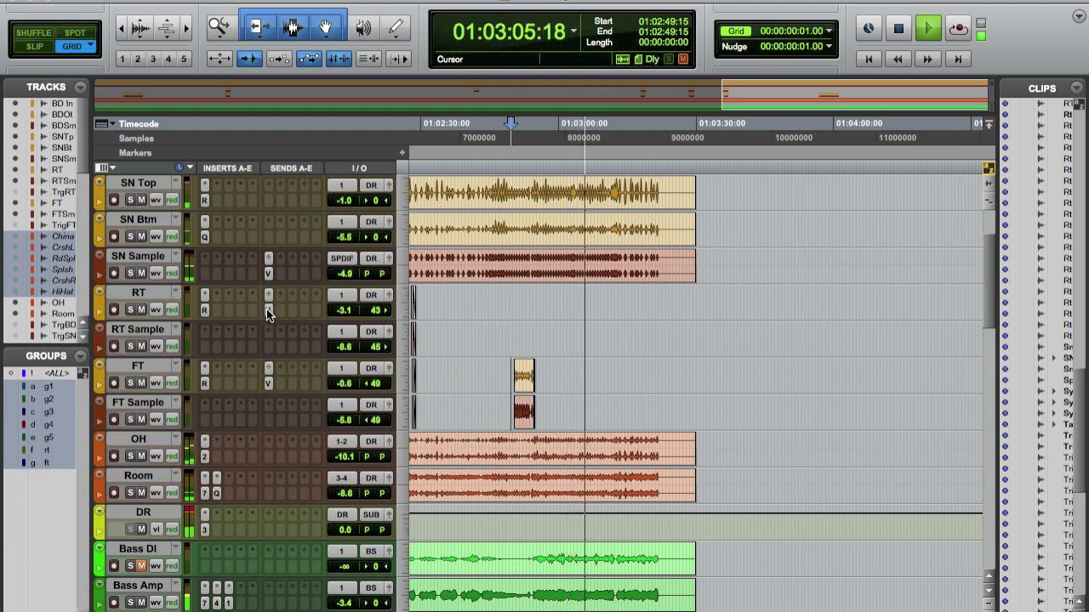
key(space)
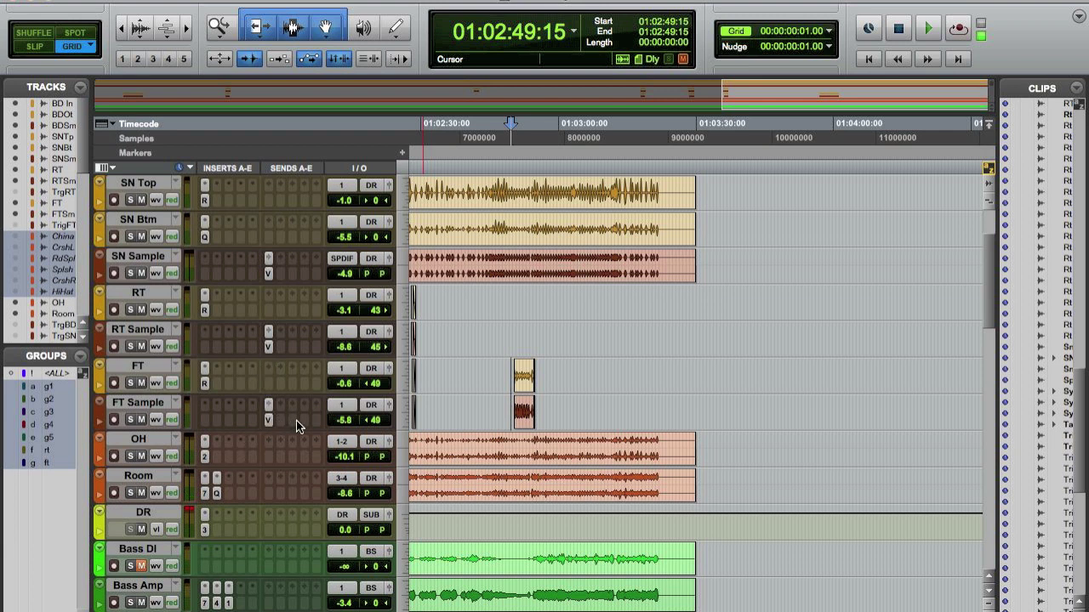
Step: Replay from 01:02:49:15 with FT and FT Sample soloed, clear the solos, and check the FT Sample reverb send
key(space)
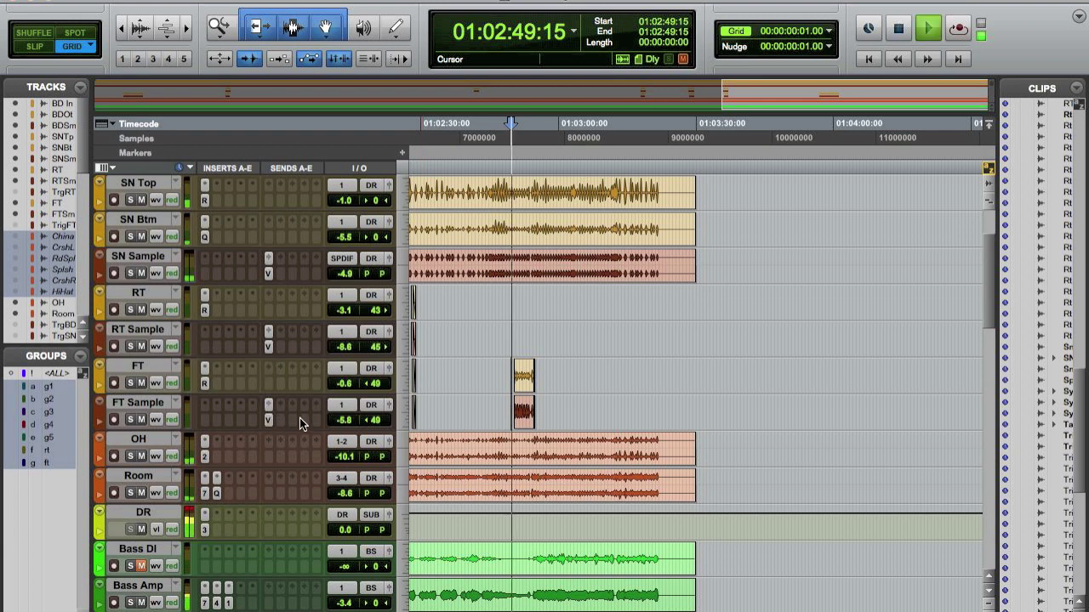
click(130, 420)
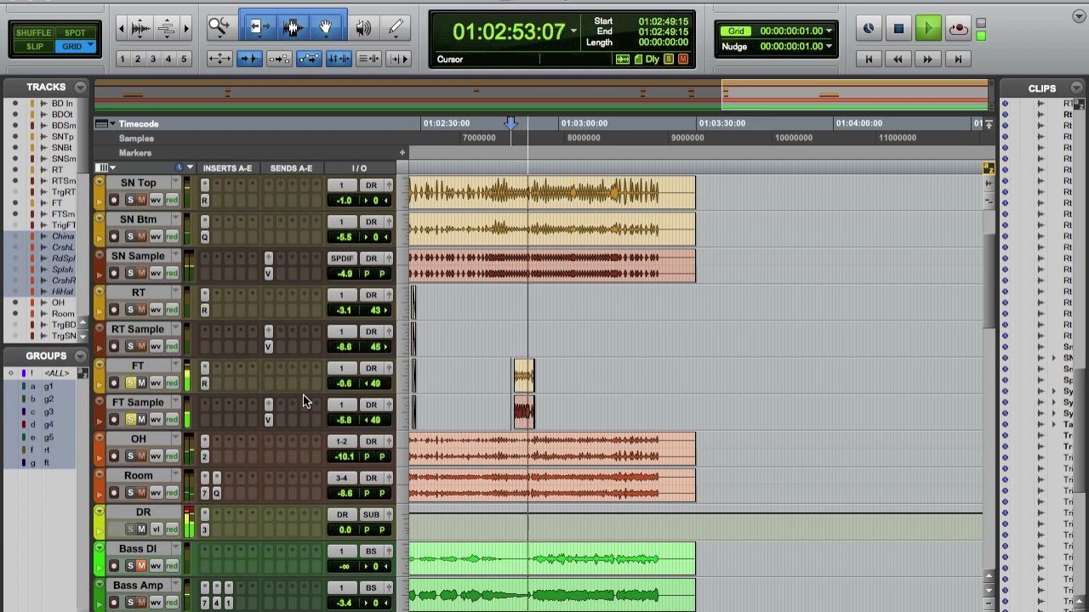
click(131, 382)
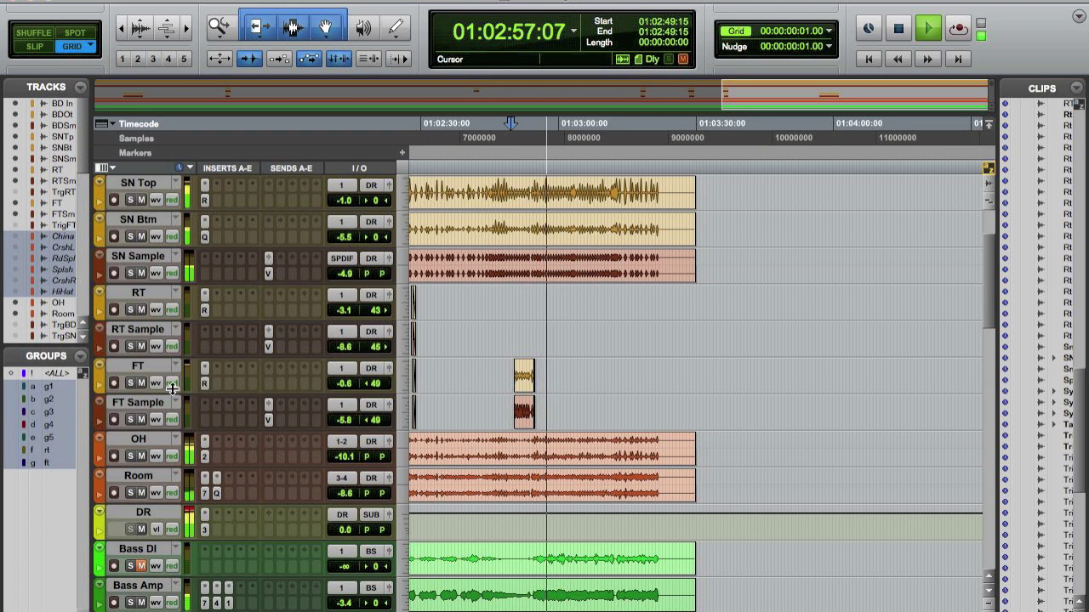
click(267, 420)
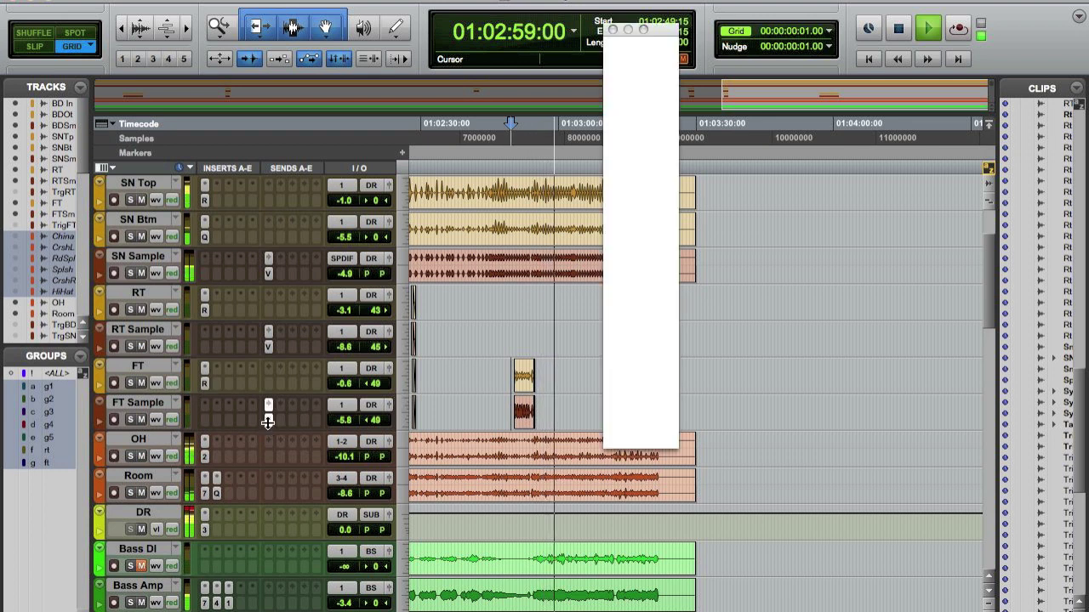
click(267, 420)
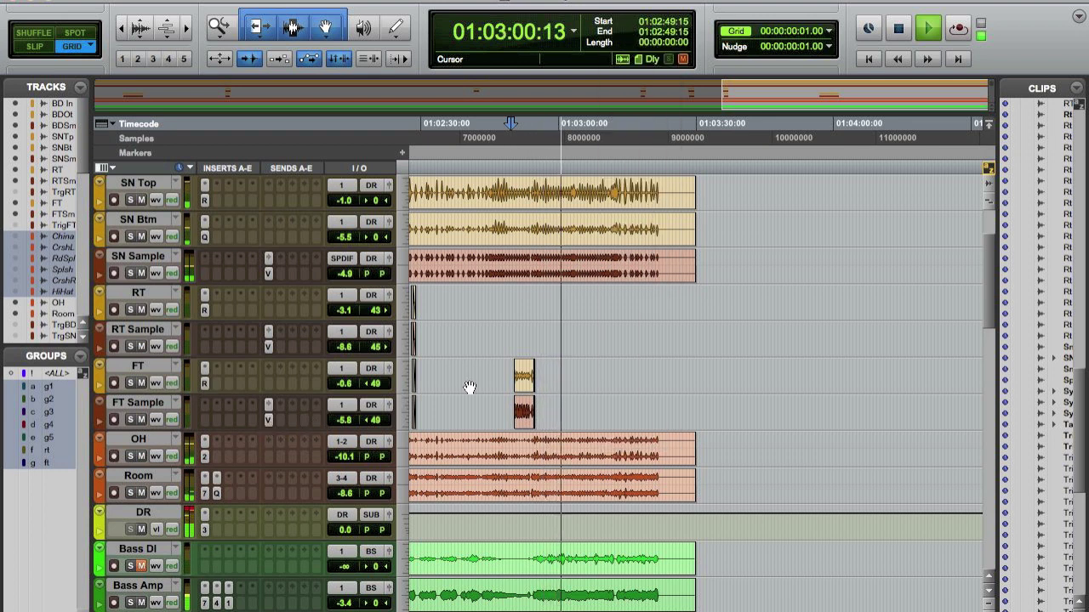
Step: Open the CLA-3A compressor on the DR bus to check its gain reduction, and close it
scroll(630, 409, down, 4)
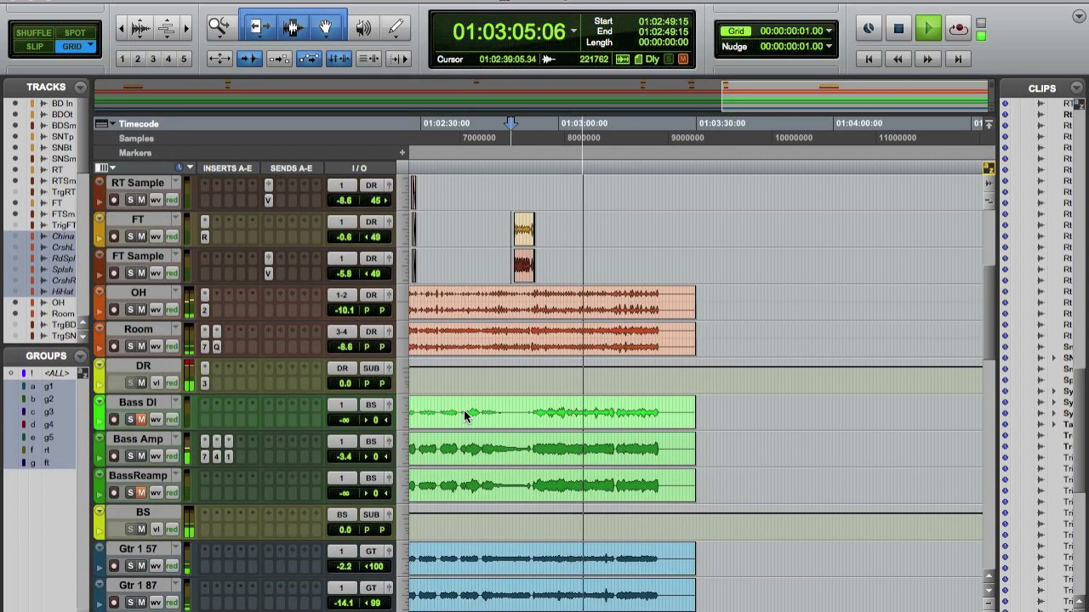
click(204, 383)
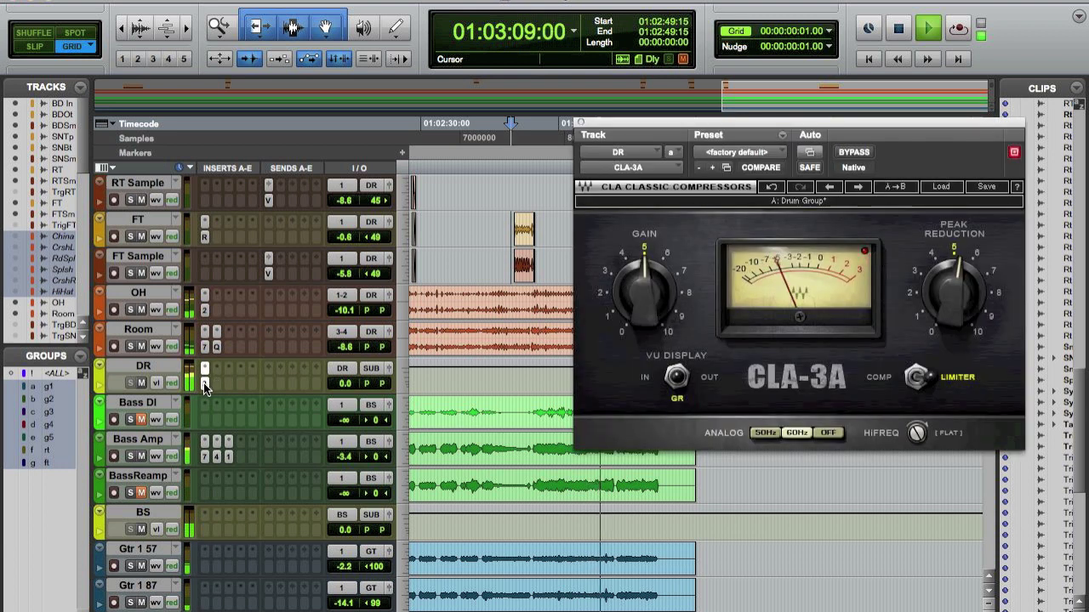
click(204, 385)
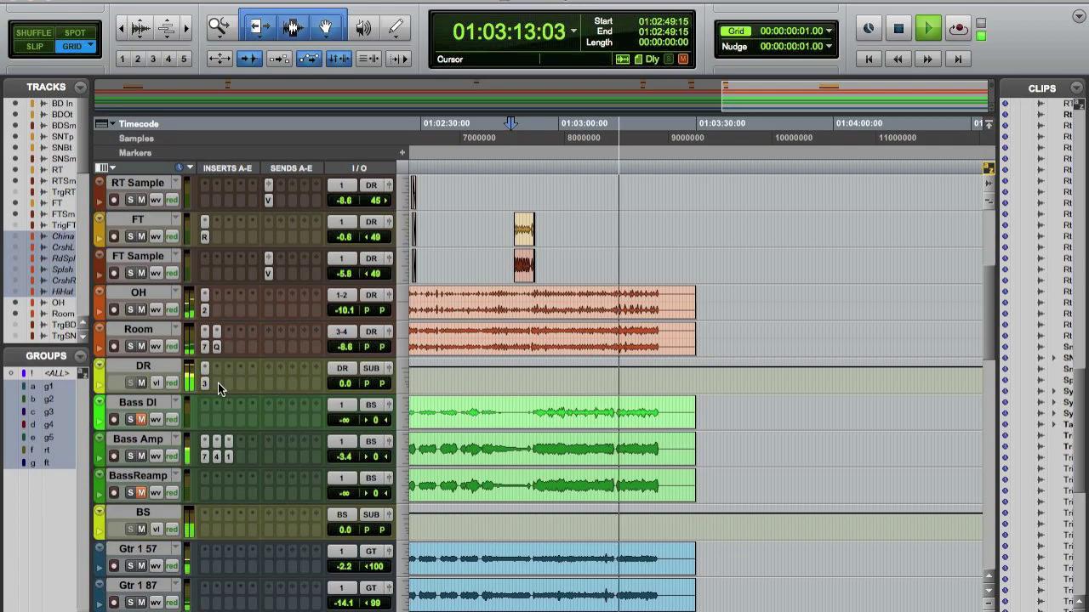
Step: Insert the stereo TT Dynamic Range Meter after the L2 on the SUB track, and reposition its window to show the full meter
key(super+equal)
scroll(1002, 53, right, 10)
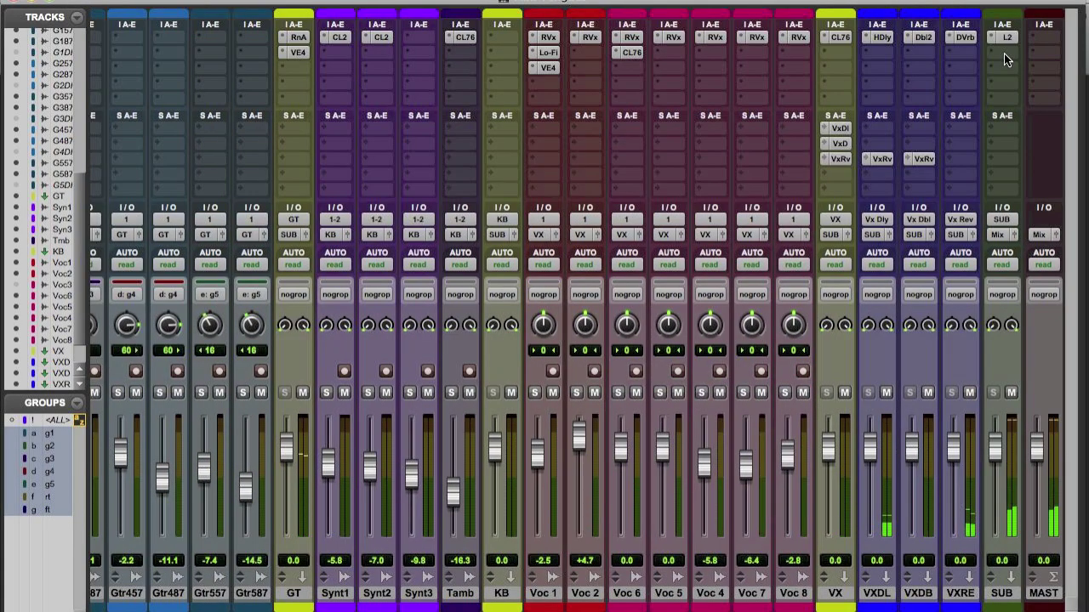
click(1004, 54)
mouse_move(993, 79)
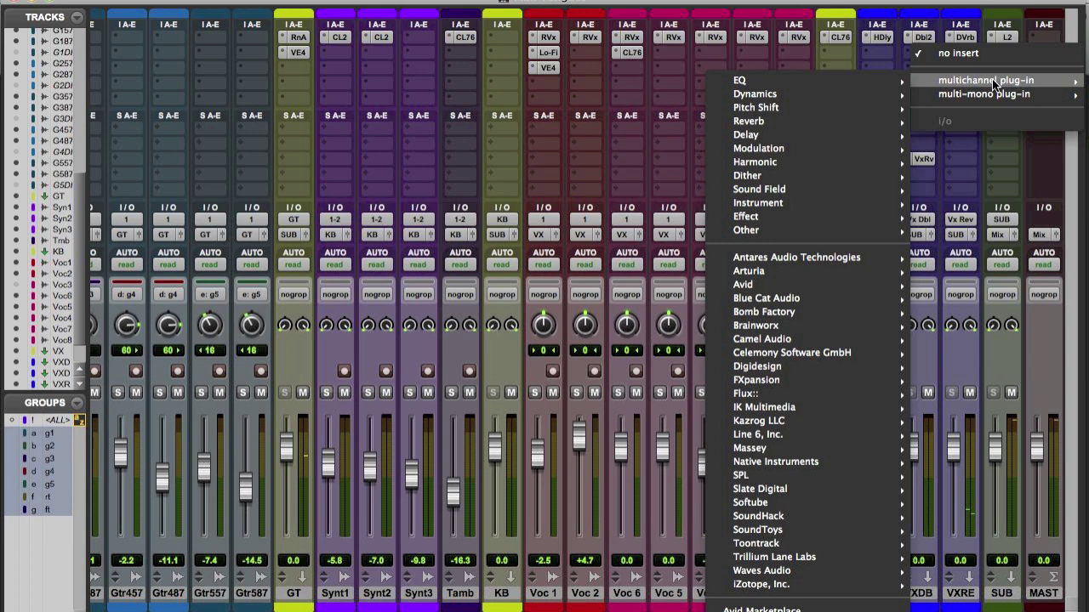
mouse_move(766, 331)
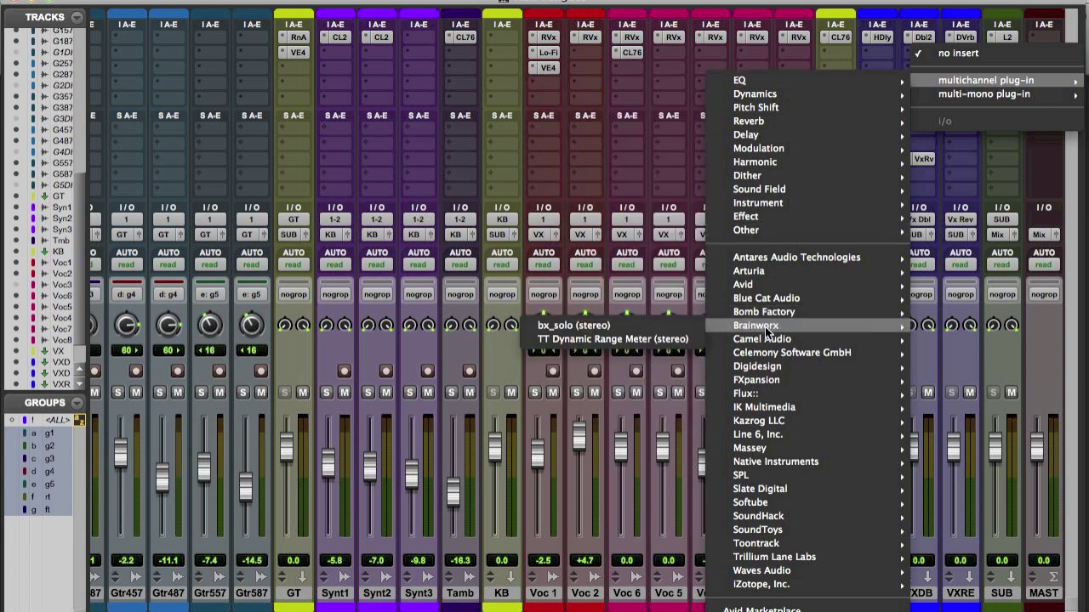
click(644, 344)
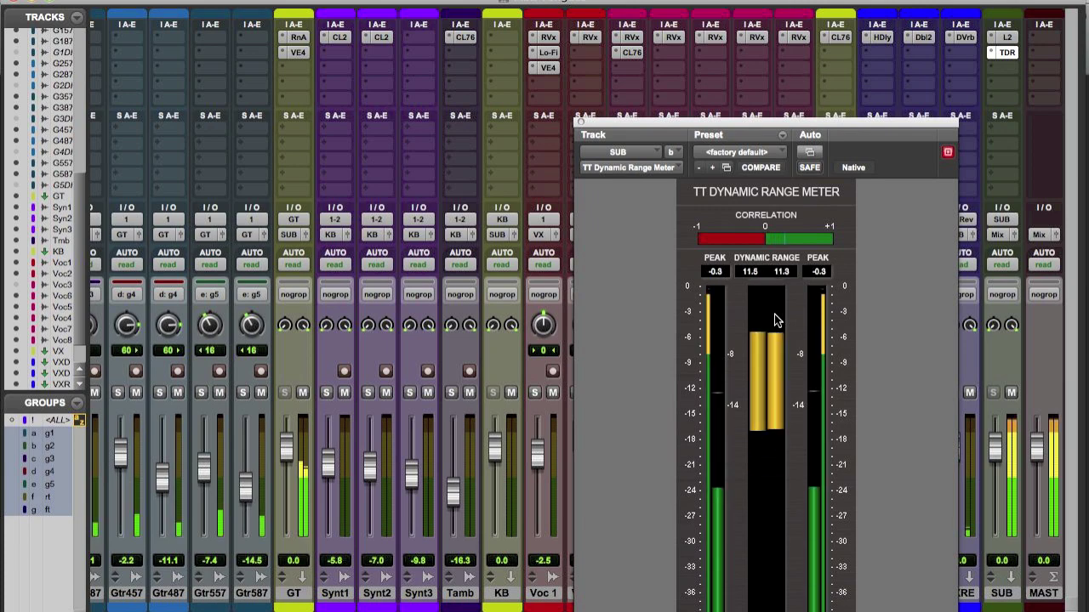
drag(877, 120, 858, 0)
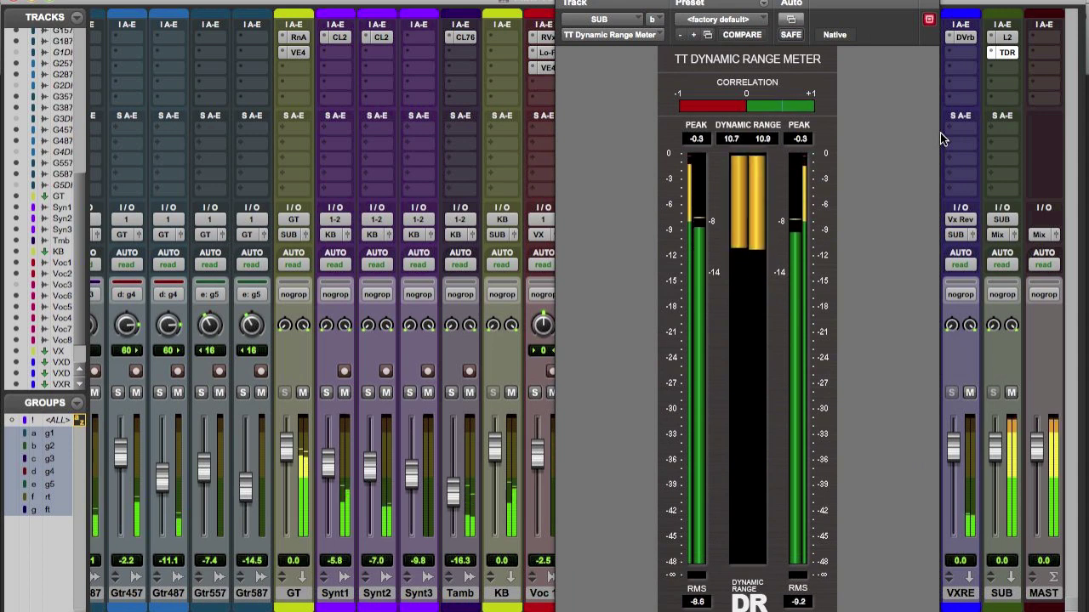
key(Return)
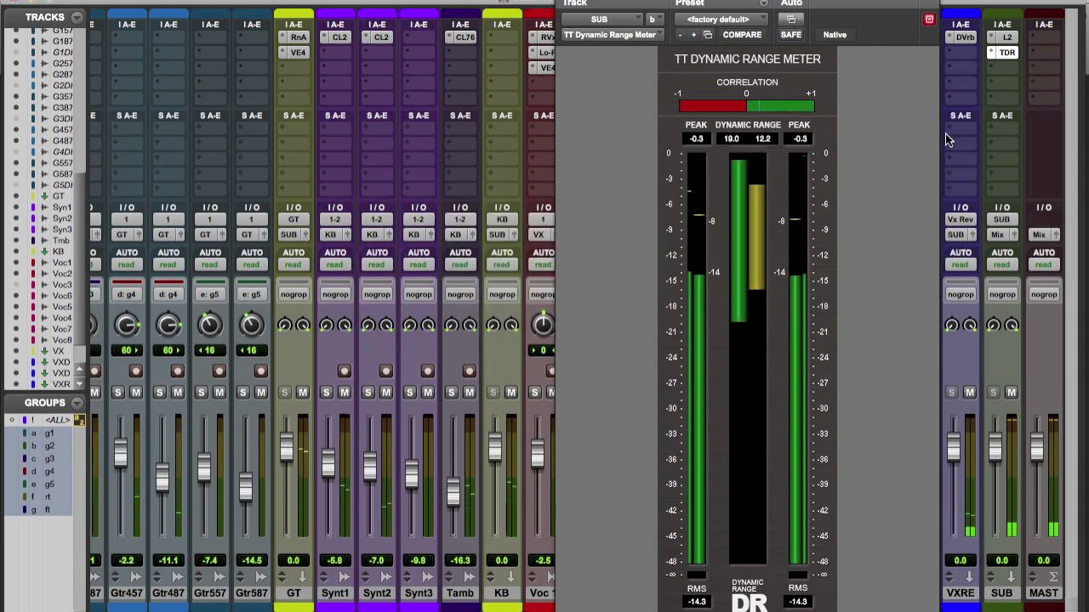
Step: Set the L2 limiter's threshold on the SUB track to -4.7 dB, and close the plug-in
click(1007, 39)
drag(605, 131, 603, 151)
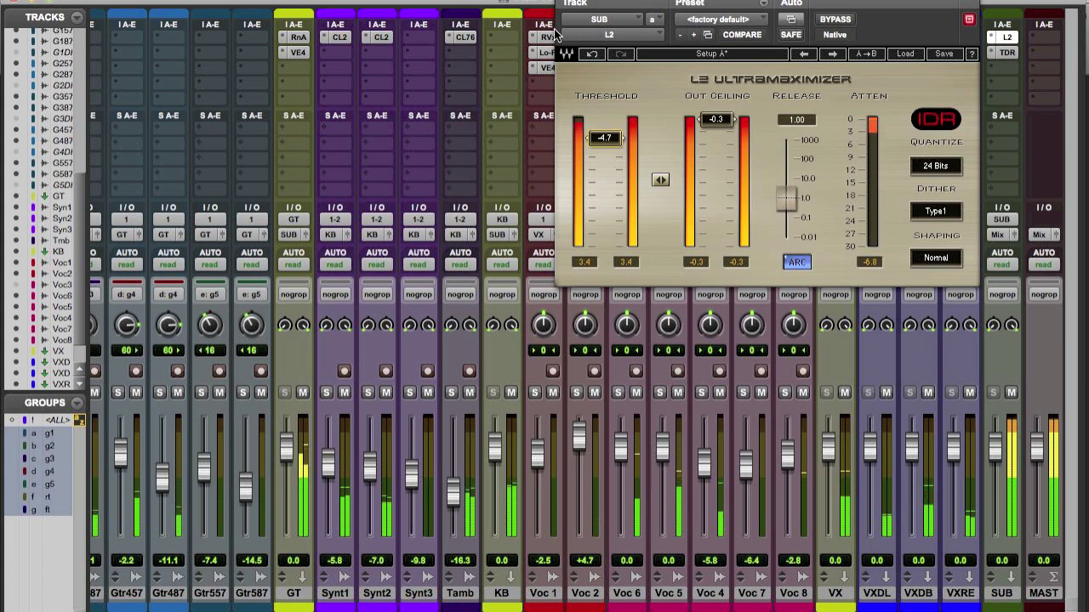
click(563, 2)
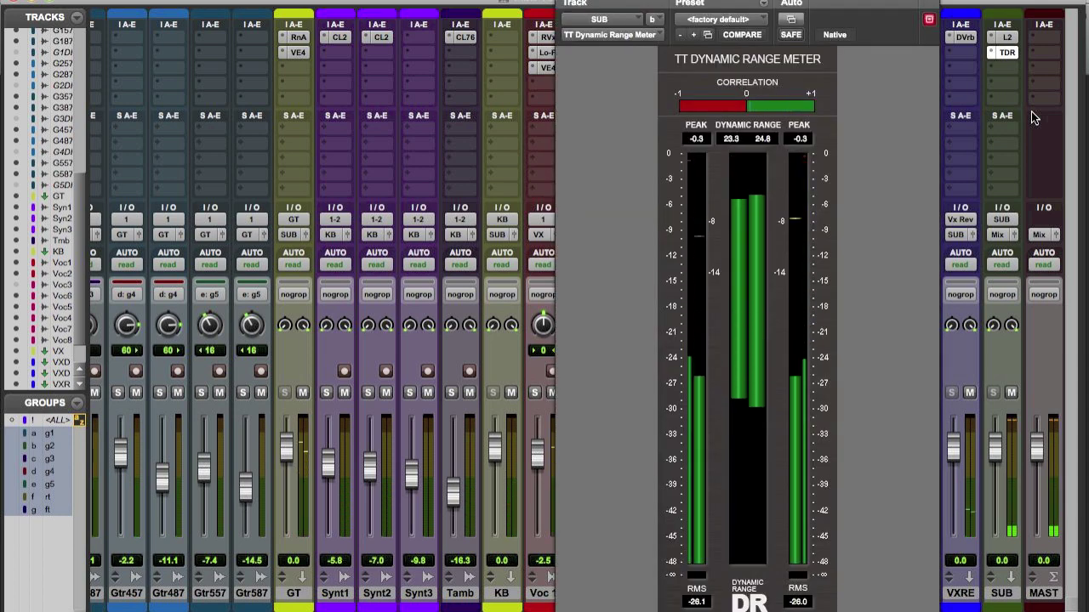
Step: Move the playback position to about 01:00:06 in the timeline, close the TT Dynamic Range Meter, and return to the mixer
key(super+equal)
scroll(510, 305, left, 10)
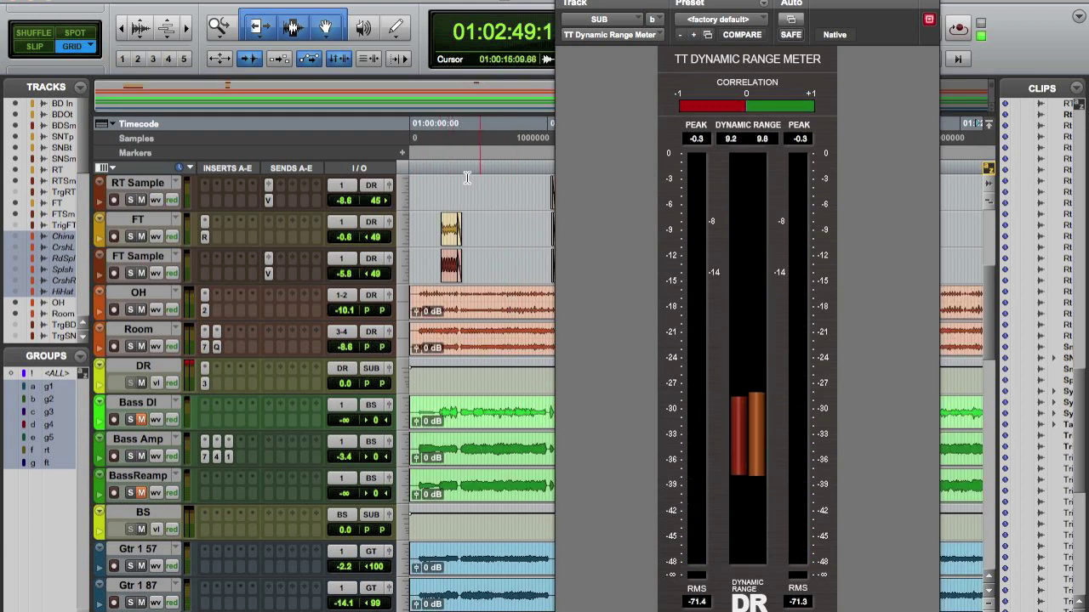
click(442, 152)
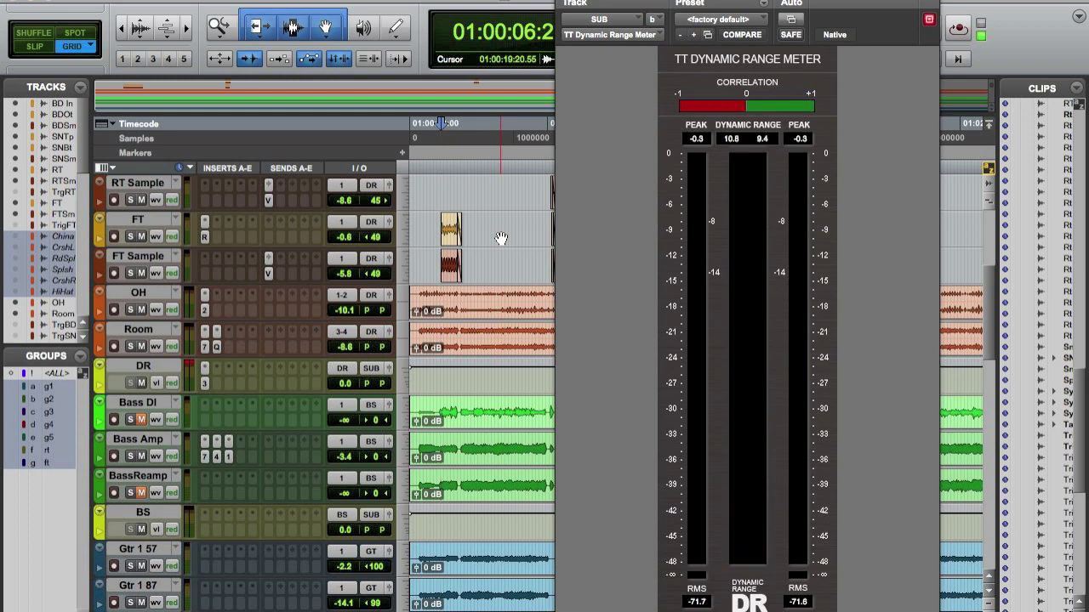
click(563, 1)
key(super+equal)
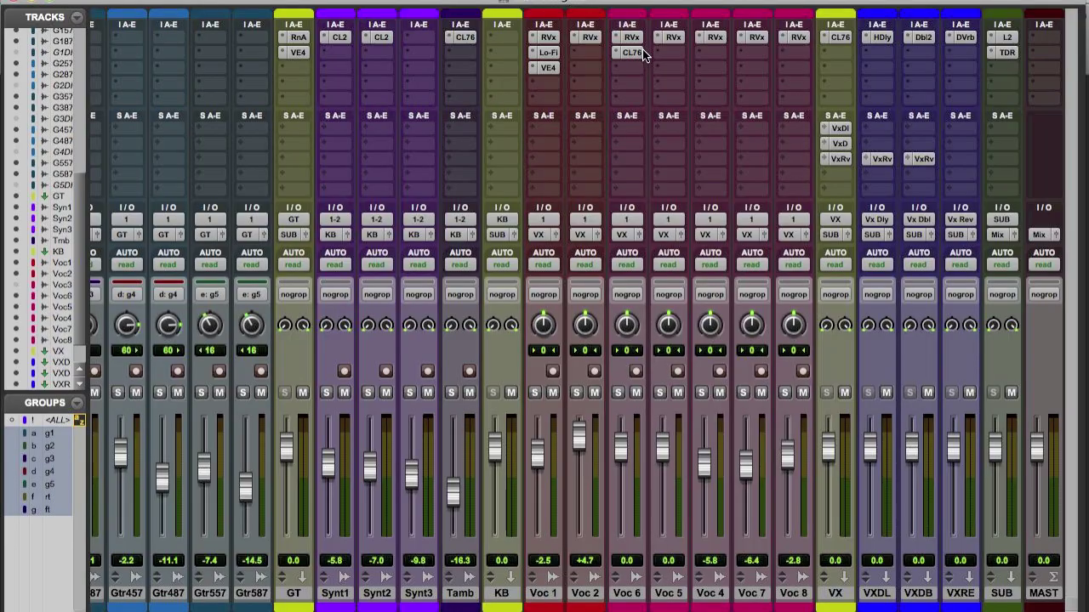
Step: Remove the bypassed EQ 1 insert from the BDSm track, and look over the remaining channels through to the master
scroll(586, 232, left, 10)
scroll(585, 232, left, 10)
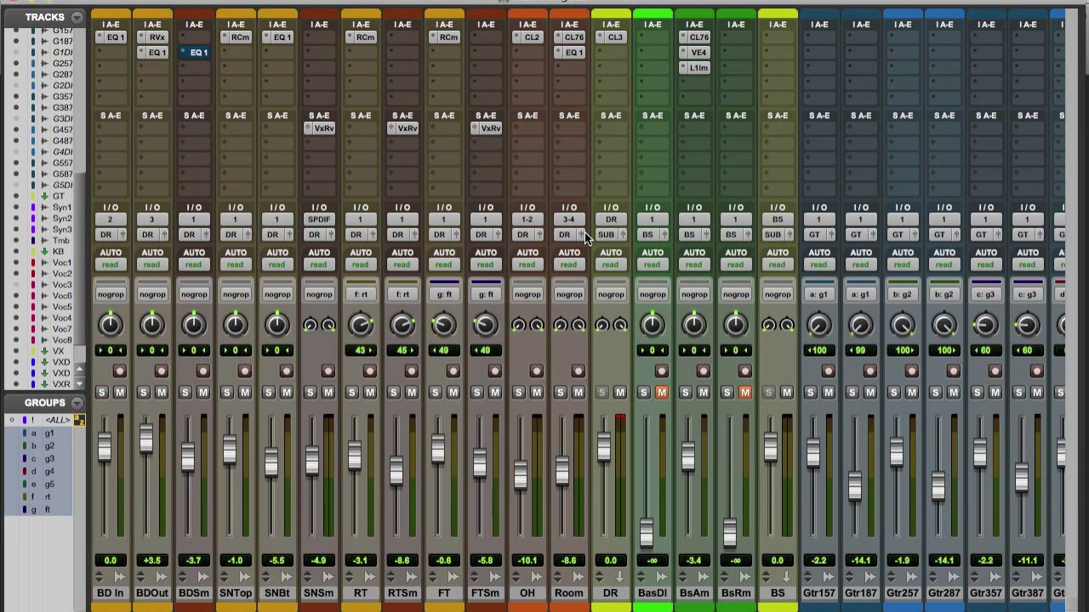
click(180, 50)
click(197, 30)
scroll(298, 163, right, 10)
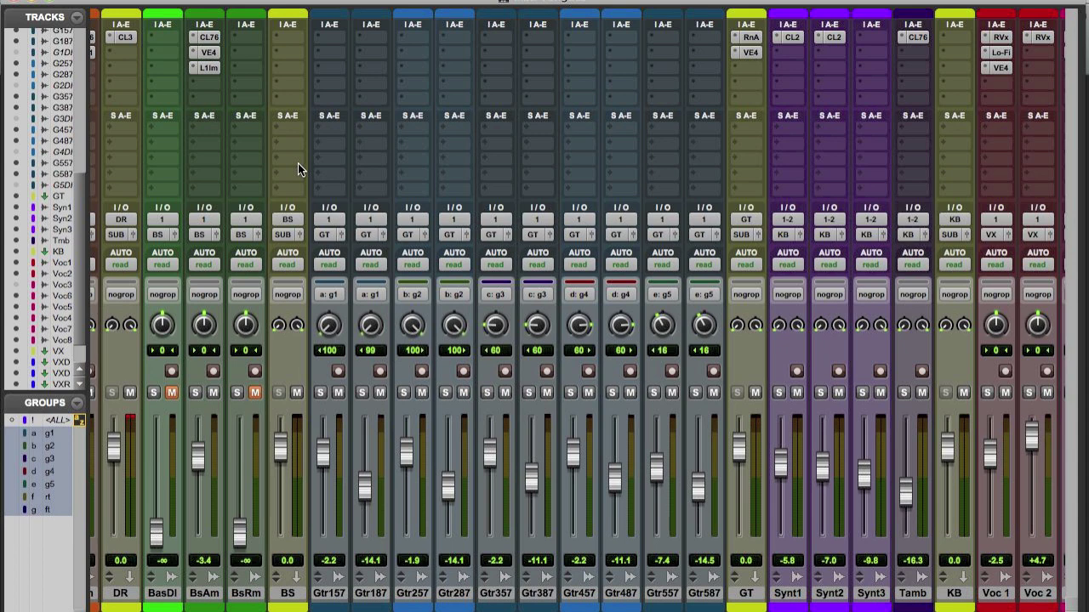
scroll(394, 199, right, 8)
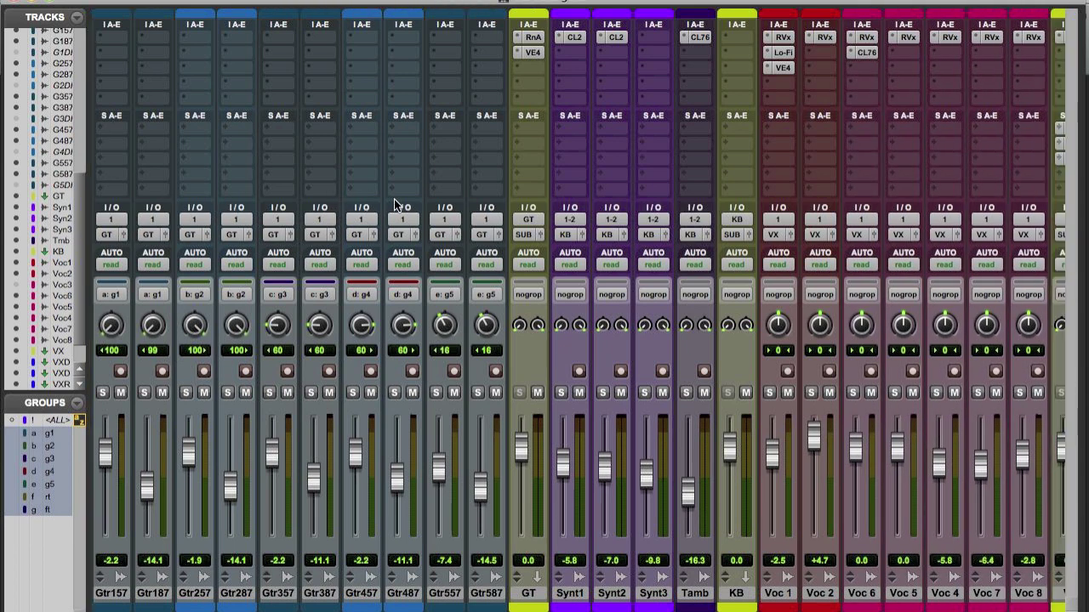
scroll(394, 199, right, 2)
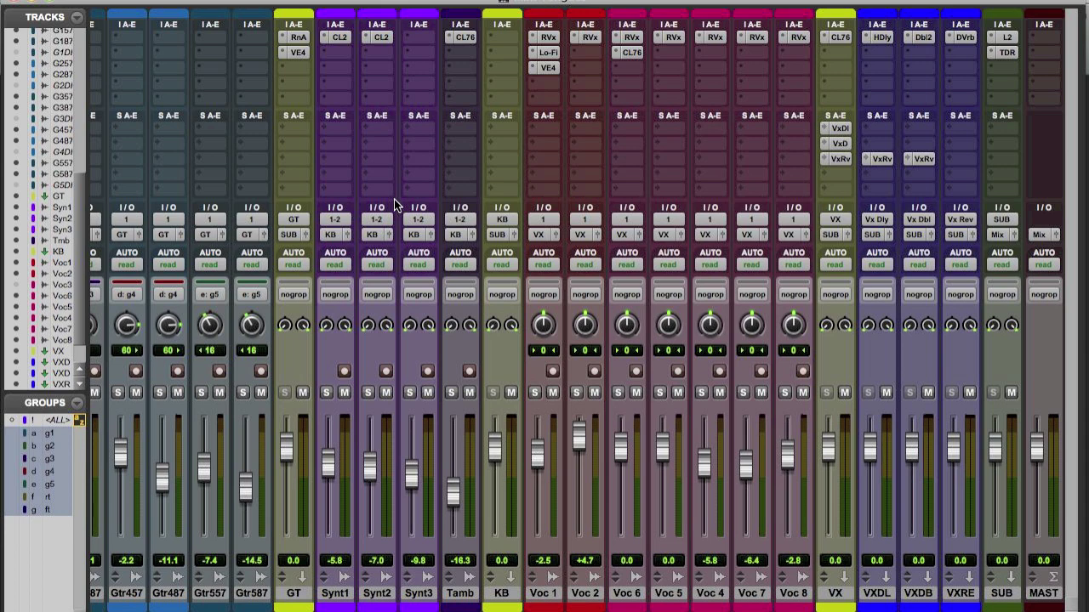